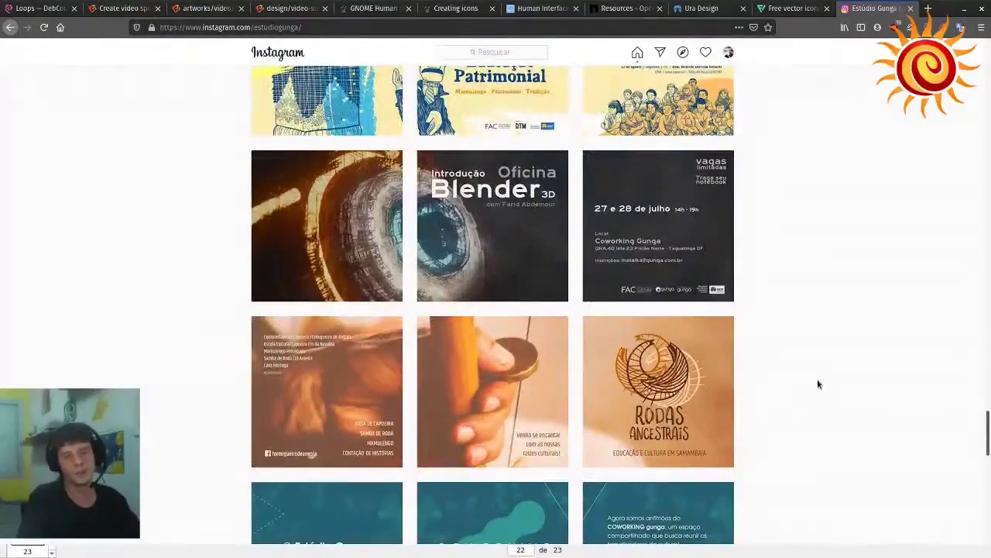
# Step: Look through the older Estúdio Gunga posts and close the Instagram and Flaticon pages
pyautogui.scroll(-3, 808, 325)
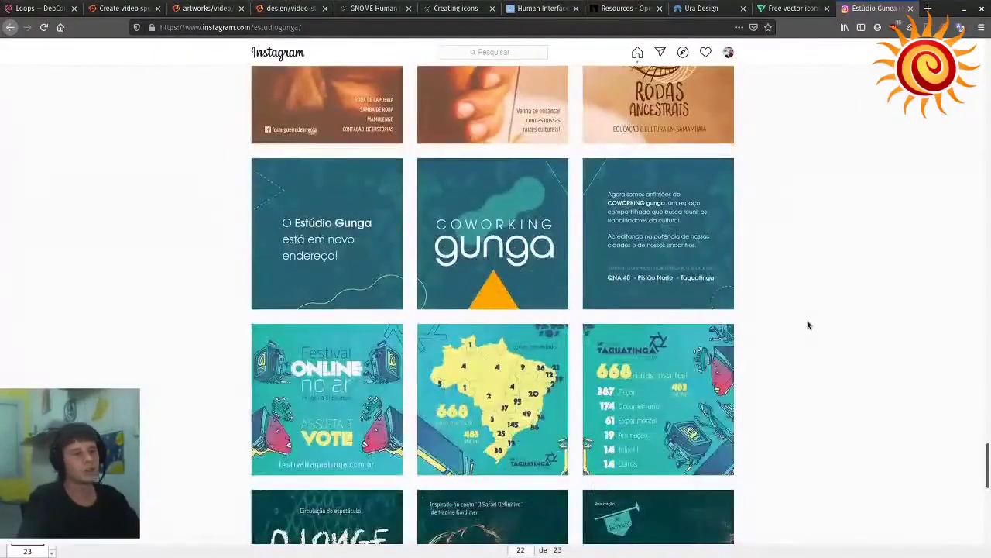
pyautogui.scroll(-2, 806, 319)
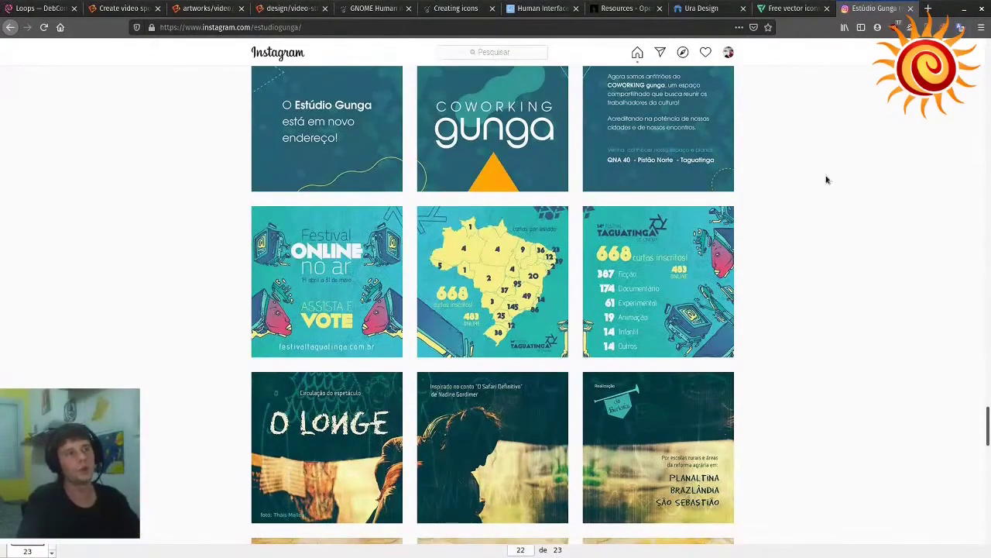
pyautogui.scroll(-5, 813, 228)
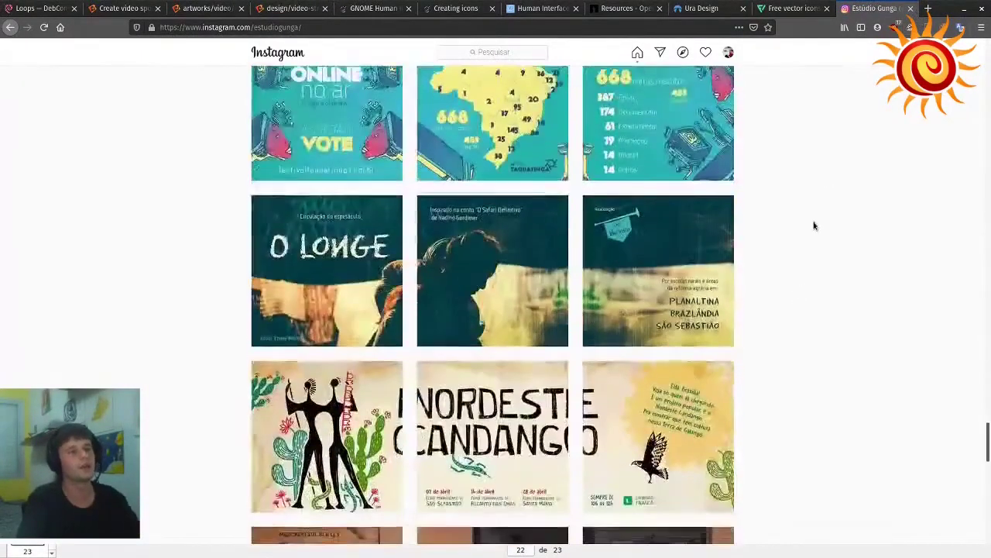
pyautogui.scroll(-5, 816, 230)
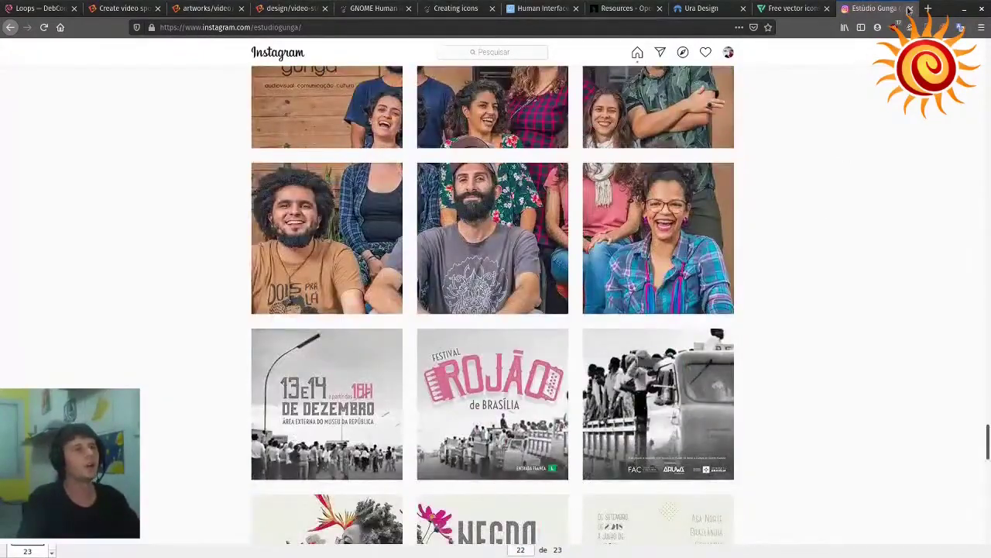
pyautogui.click(910, 8)
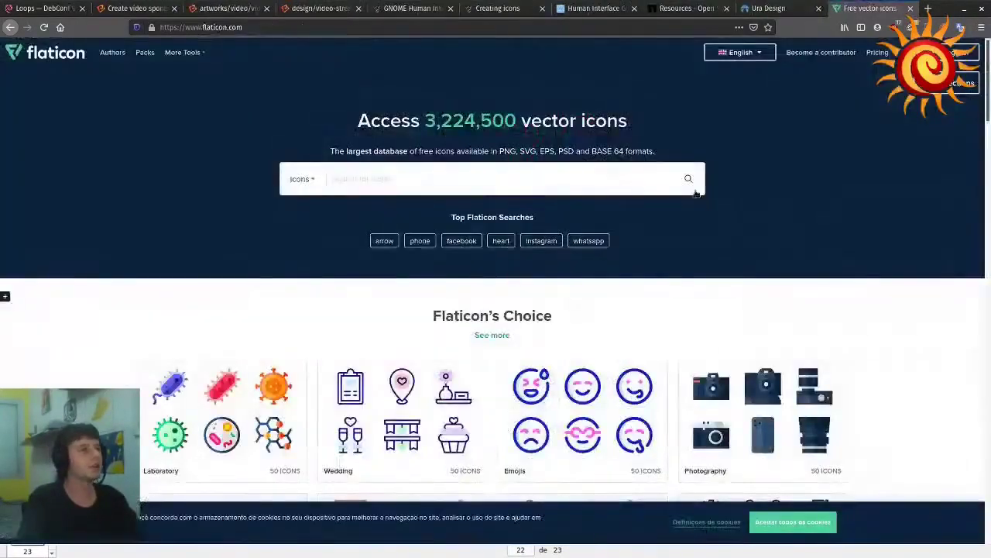
pyautogui.click(911, 8)
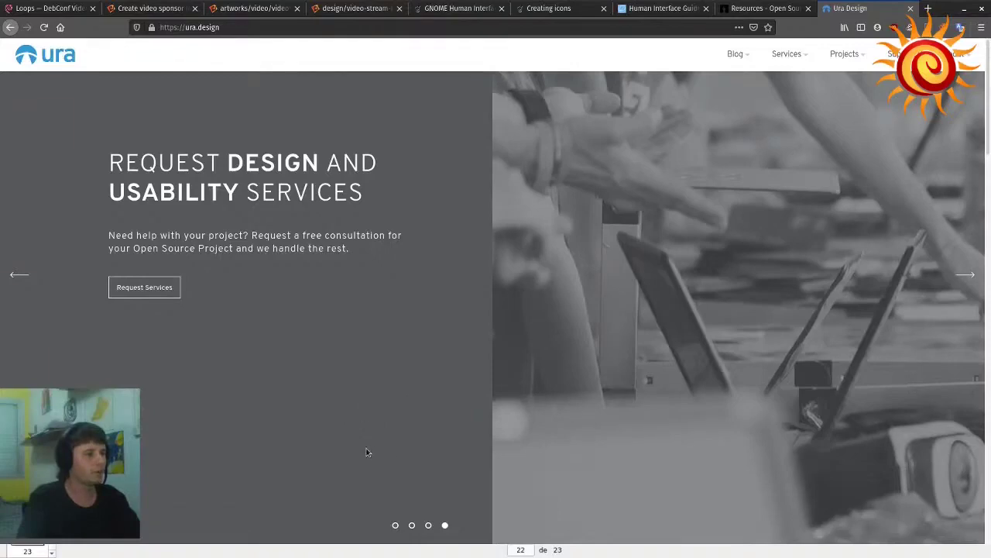
# Step: Switch to Inkscape and examine the square, wide and circular DebConf20 banner variants side by side
pyautogui.hotkey('alt', 'Tab')
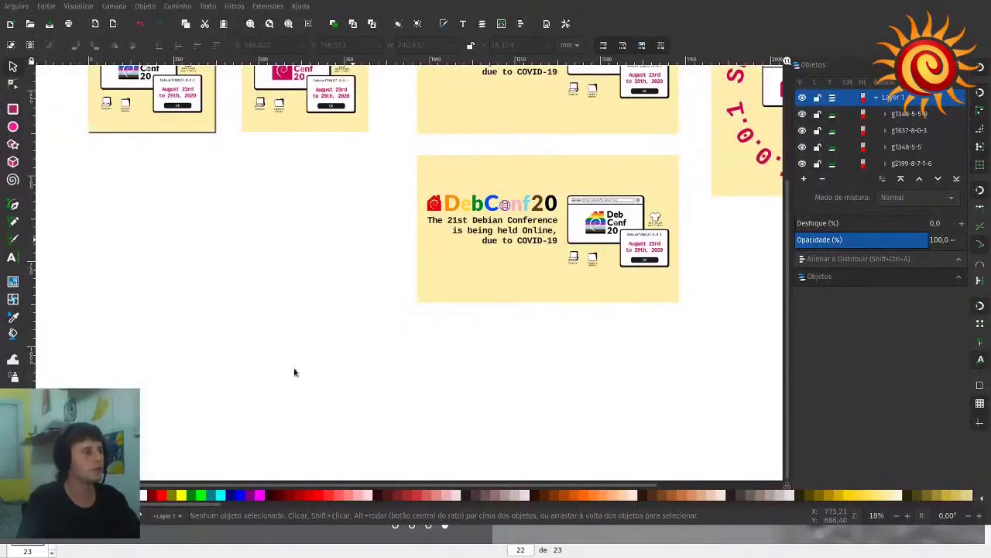
pyautogui.scroll(3, 333, 345)
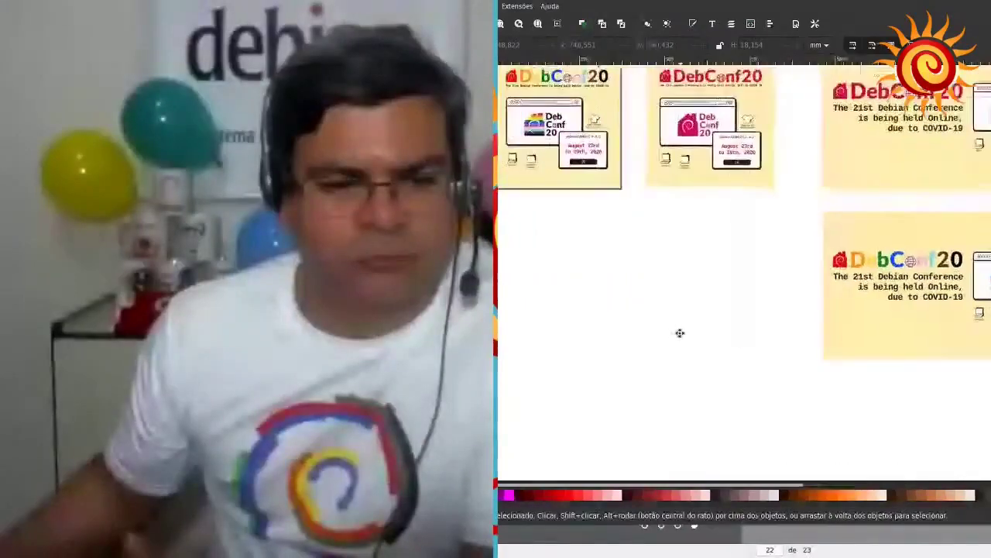
pyautogui.scroll(-3, 611, 319)
pyautogui.scroll(2, 642, 316)
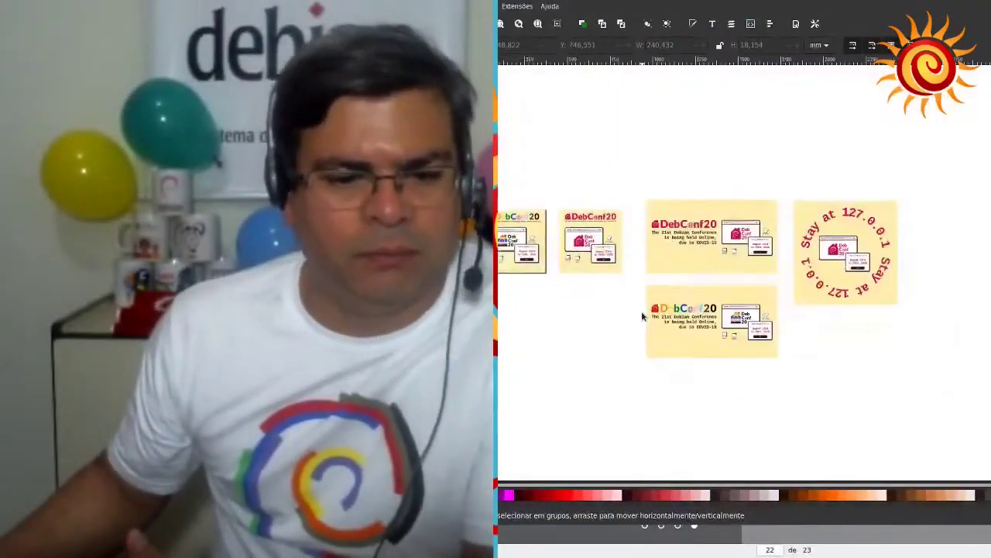
pyautogui.hscroll(1, 648, 283)
pyautogui.scroll(1, 620, 298)
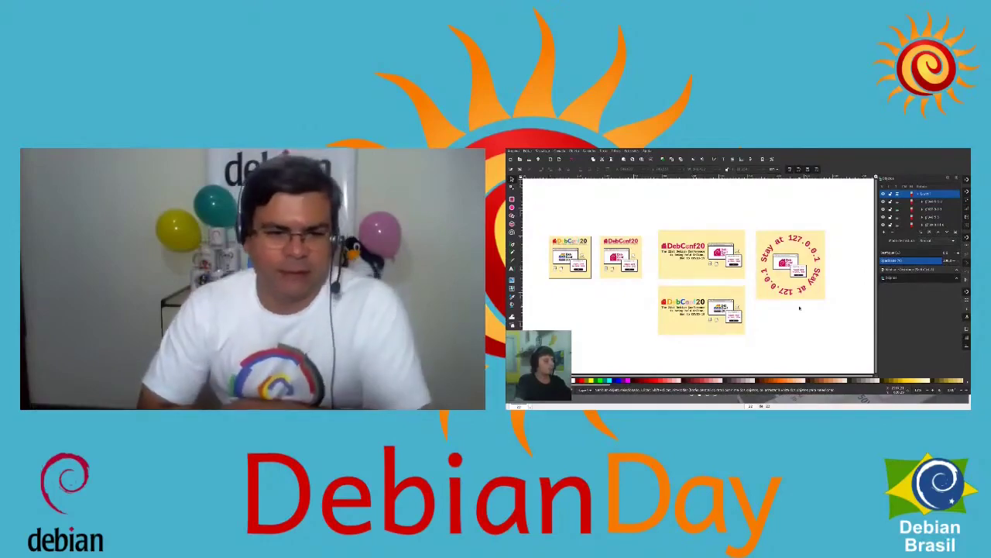
pyautogui.hscroll(-1, 806, 306)
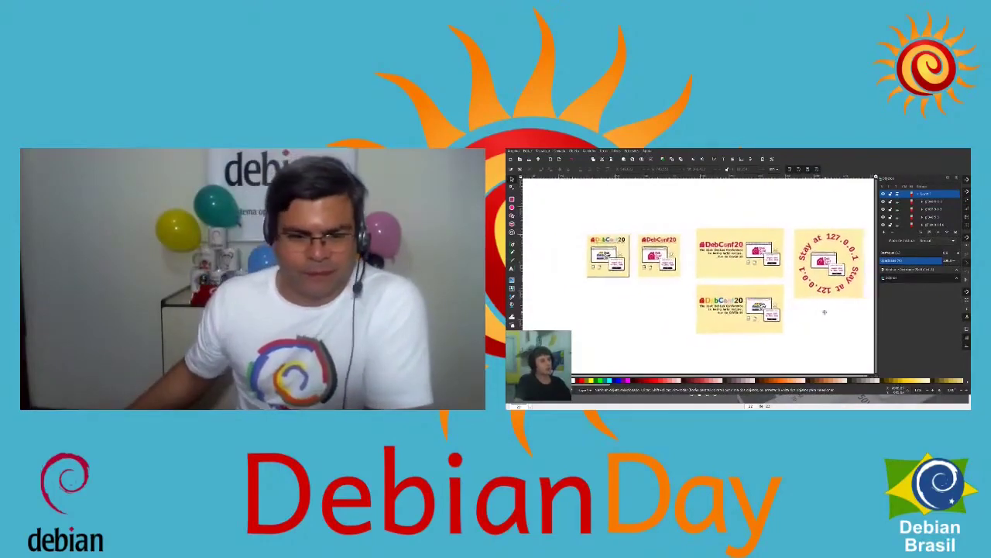
pyautogui.scroll(1, 827, 307)
pyautogui.hscroll(1, 827, 308)
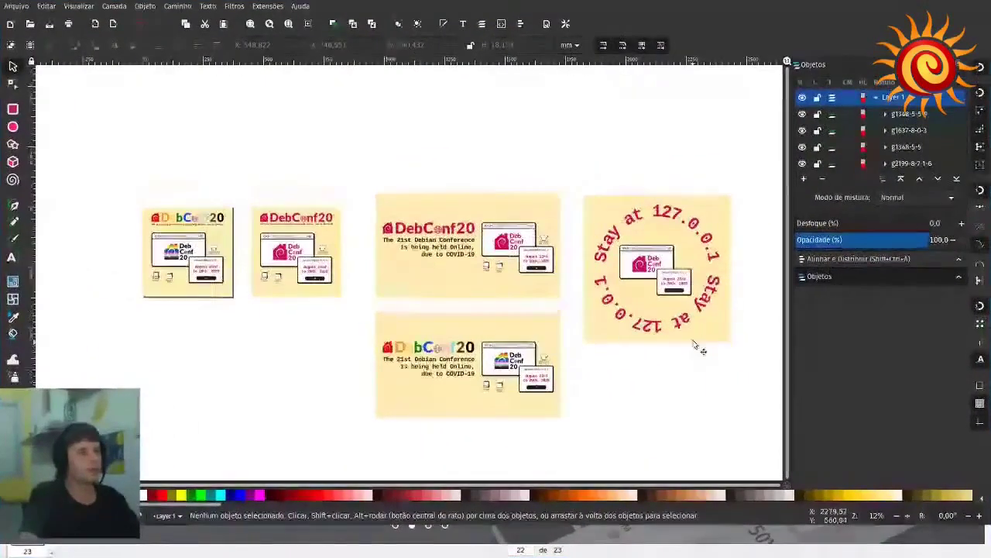
# Step: Examine the circular "Stay at 127.0.0.1" design up close and in relation to the other banners
pyautogui.scroll(4, 714, 283)
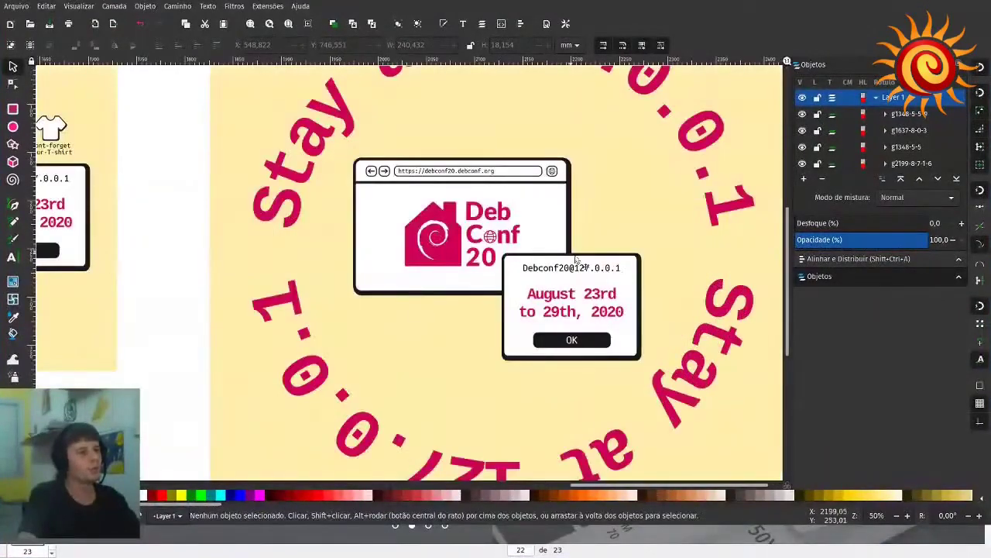
pyautogui.scroll(-2, 506, 282)
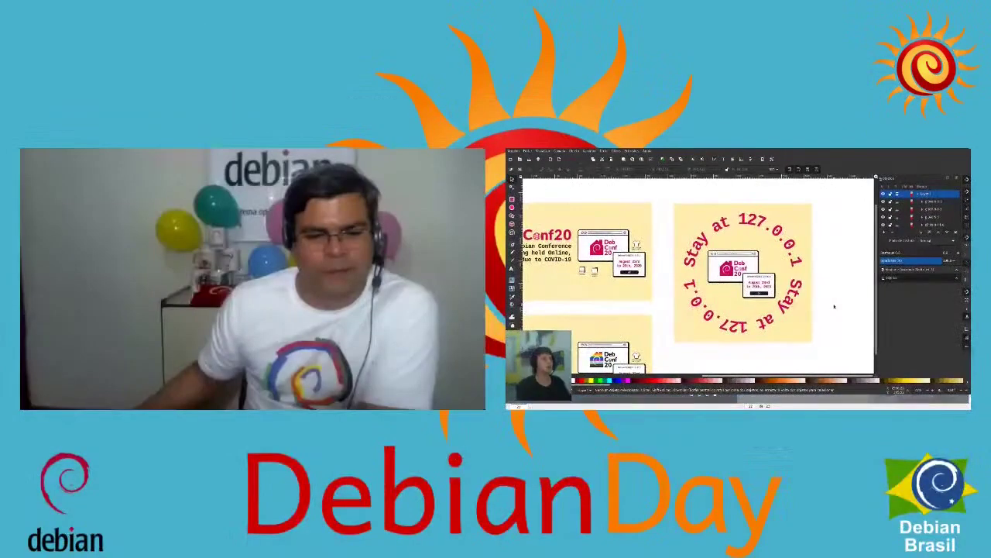
pyautogui.scroll(-3, 830, 290)
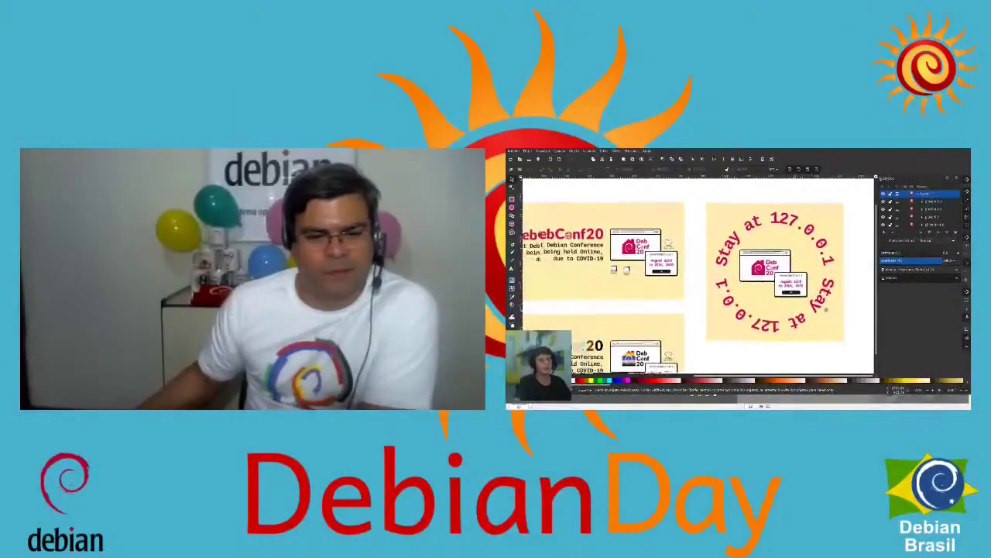
pyautogui.scroll(-2, 748, 315)
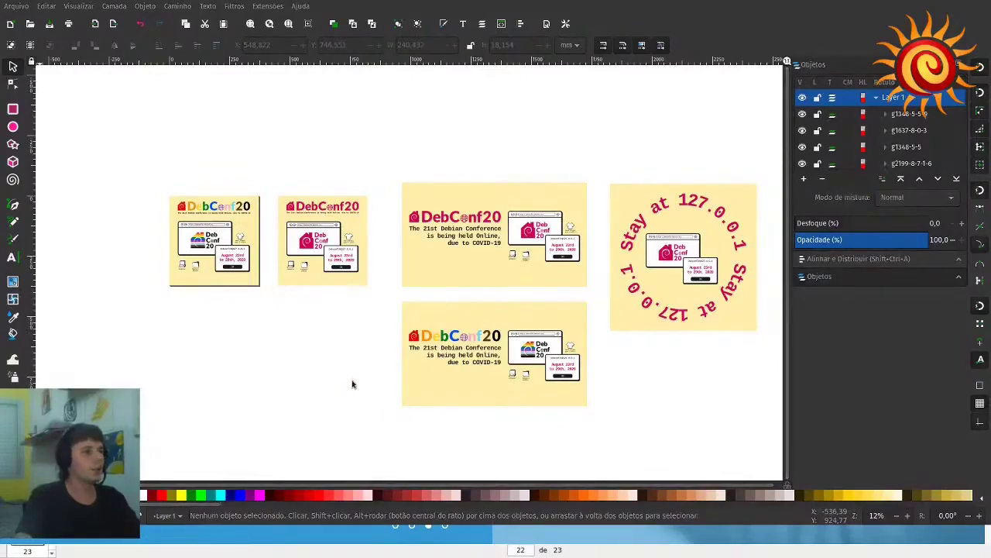
# Step: Switch to the browser, play and pause the DebConf16 video stream loop, and return to the DebConf18 loop
pyautogui.hotkey('alt', 'Tab')
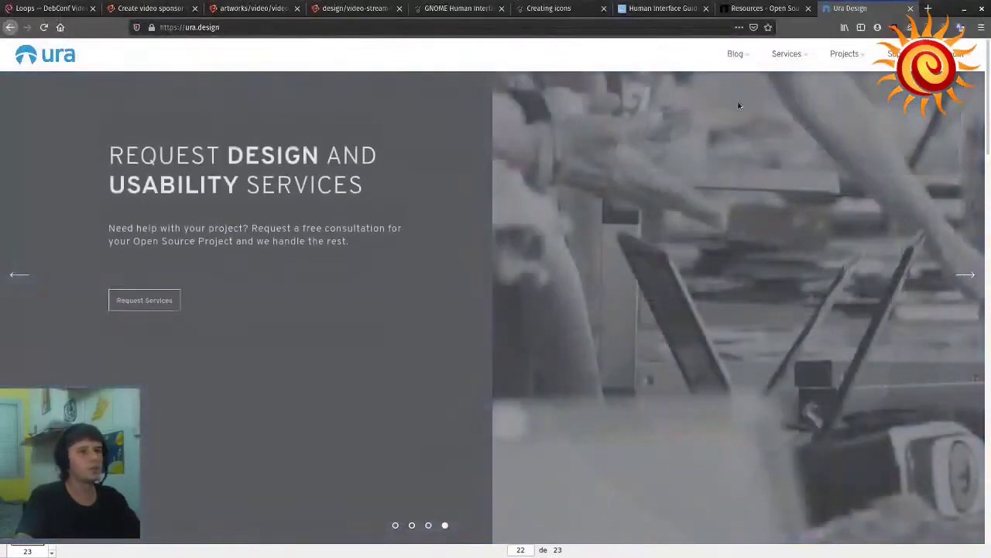
pyautogui.click(253, 8)
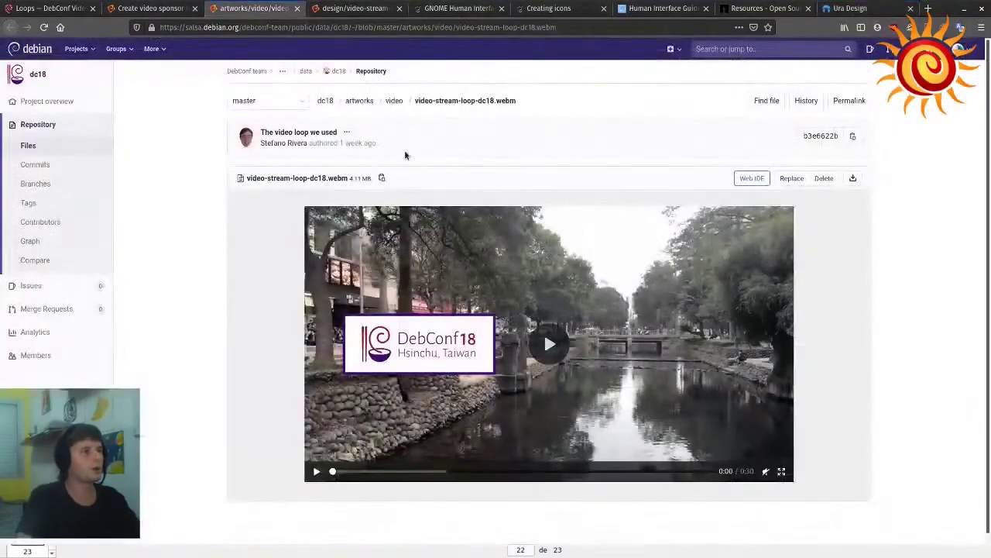
pyautogui.click(383, 8)
pyautogui.click(571, 342)
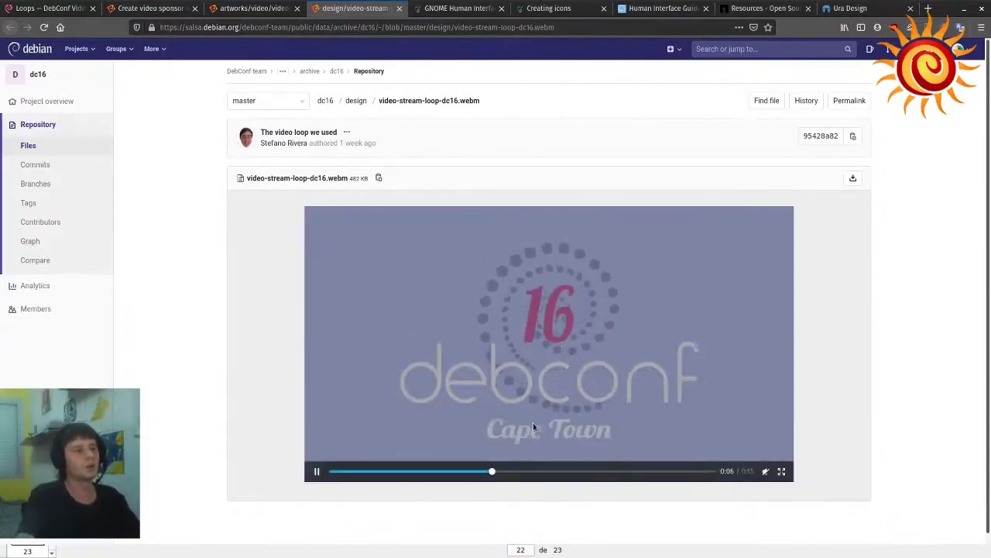
pyautogui.click(316, 472)
pyautogui.hotkey('ctrl', 'pageup')
pyautogui.click(324, 474)
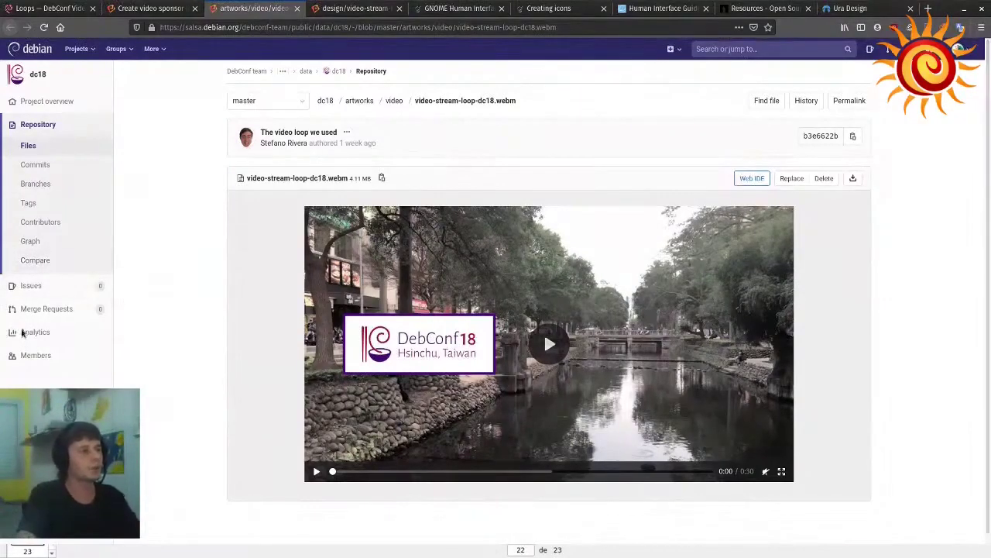
# Step: Switch back to Inkscape and review the square and wide DebConf20 banners
pyautogui.hotkey('alt', 'Tab')
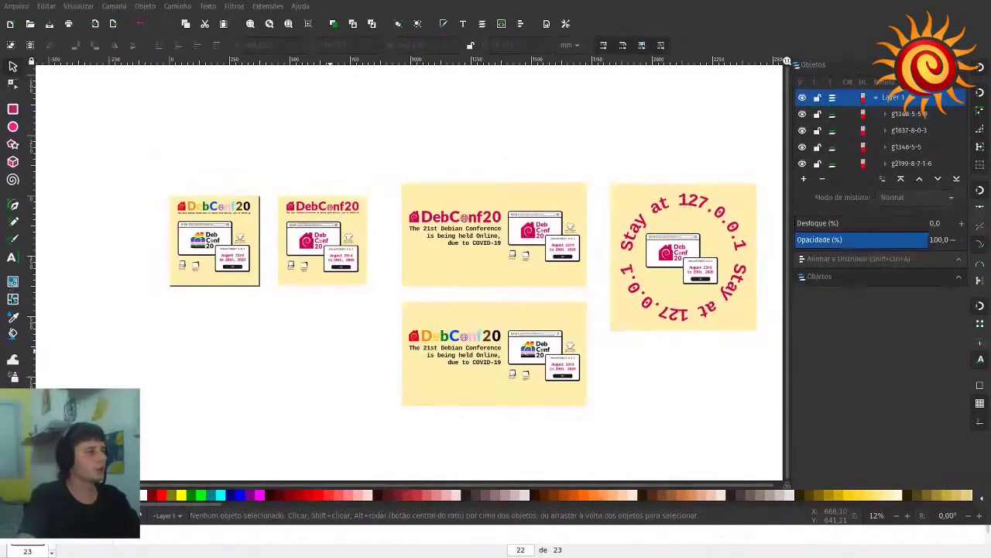
pyautogui.moveTo(261, 325); pyautogui.dragTo(329, 320)
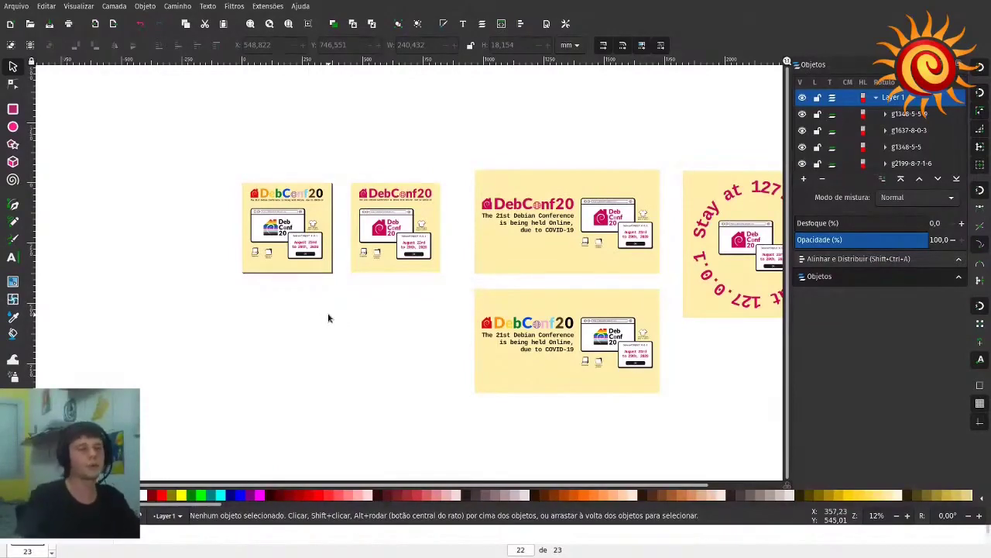
pyautogui.moveTo(328, 321); pyautogui.dragTo(393, 308)
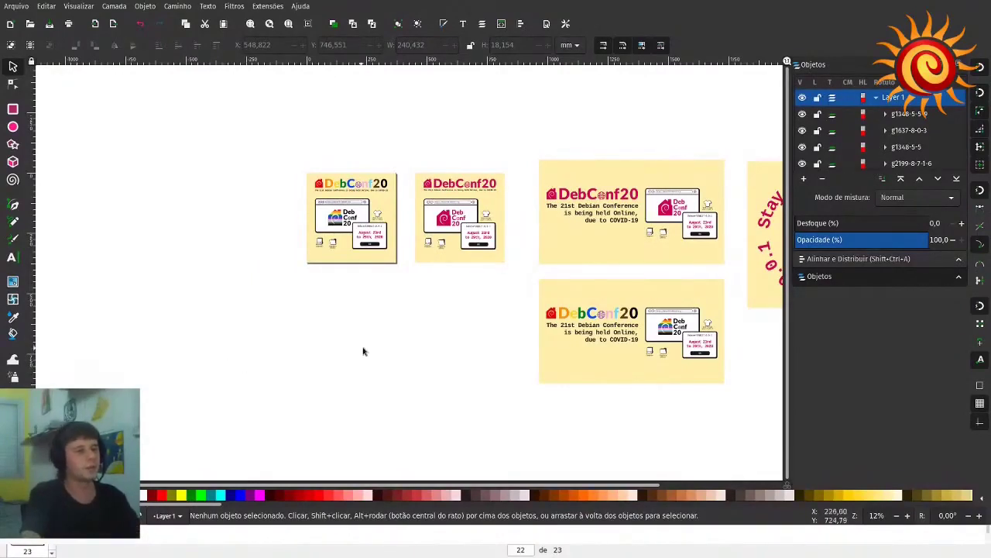
pyautogui.moveTo(358, 349); pyautogui.dragTo(409, 343)
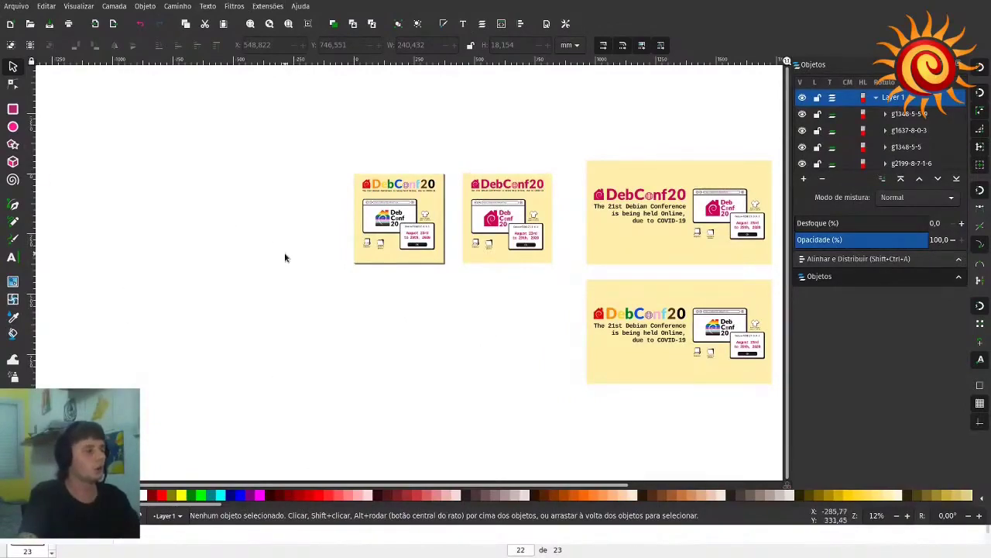
pyautogui.press('ctrl')
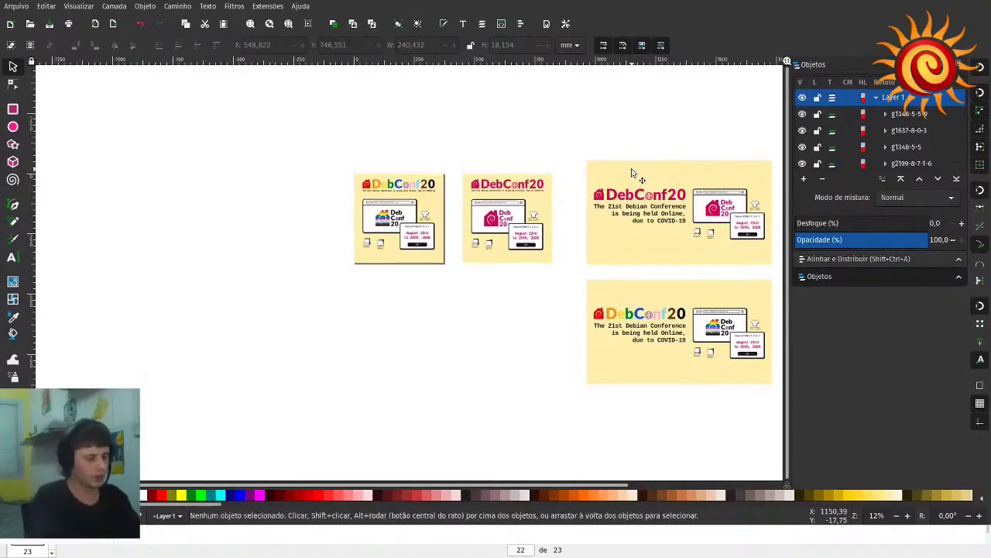
pyautogui.hotkey('ctrl', 'shift')
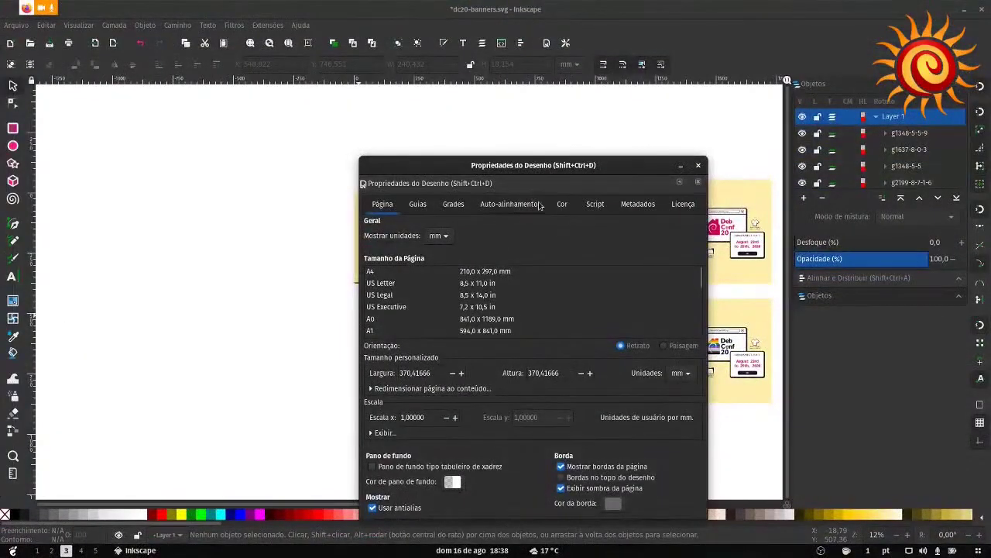
pyautogui.moveTo(510, 159); pyautogui.dragTo(379, 115)
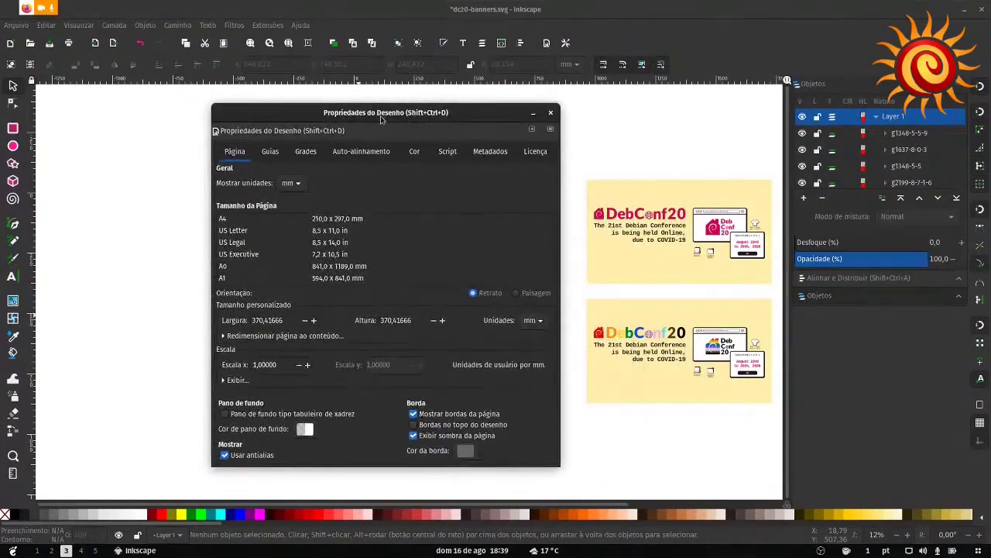
pyautogui.click(550, 113)
# Step: Open the document properties of dc20-banners.svg as a floating dialog large enough to show all page settings
pyautogui.click(16, 26)
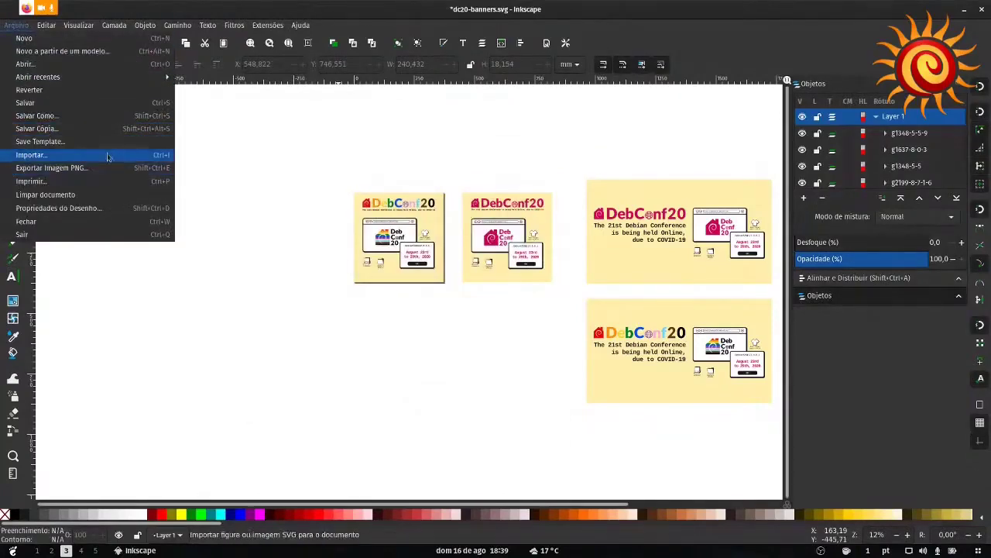
pyautogui.click(93, 208)
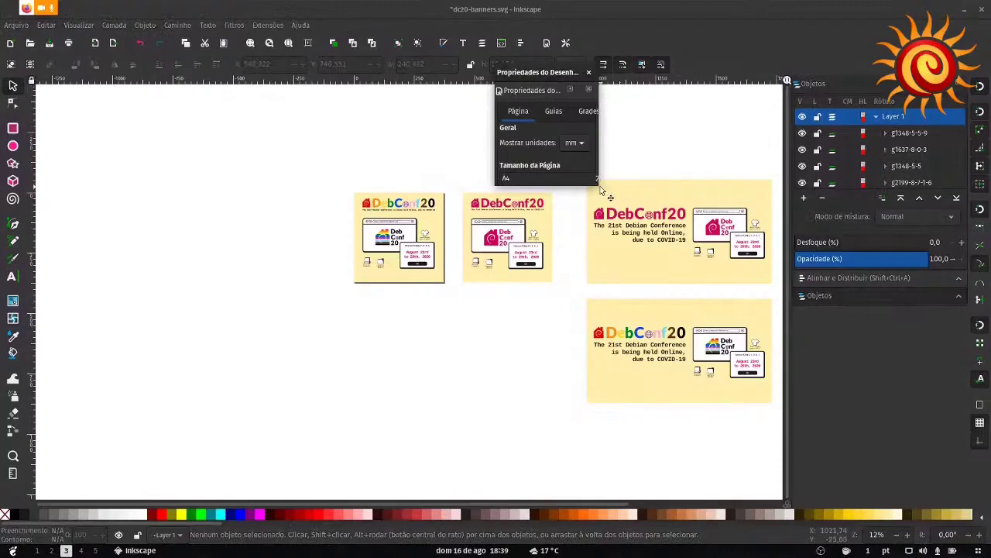
pyautogui.click(572, 91)
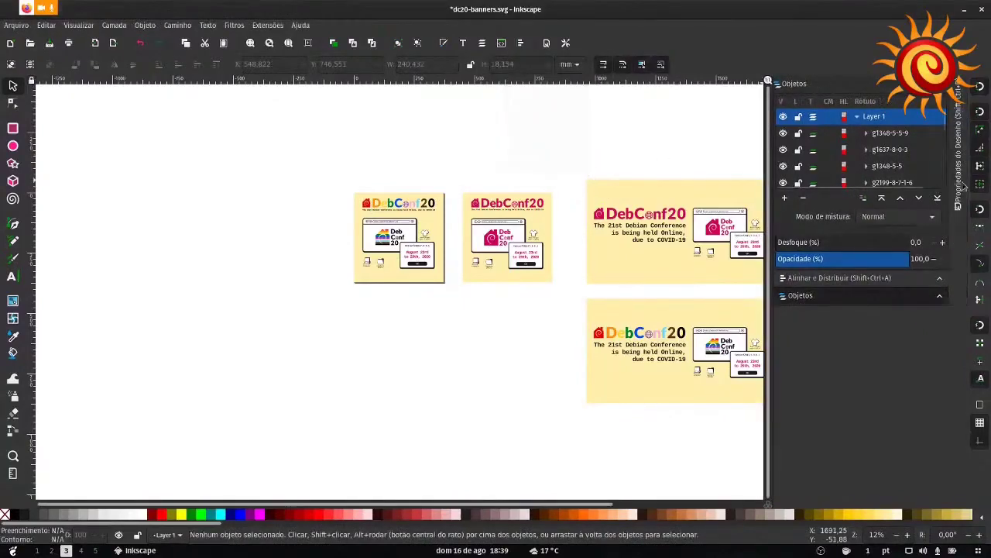
pyautogui.moveTo(642, 81); pyautogui.dragTo(393, 110)
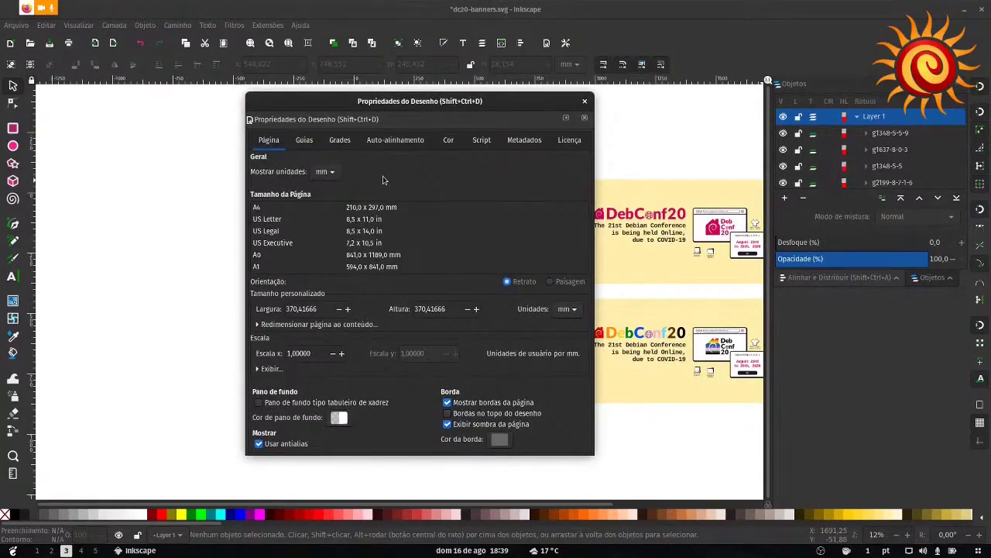
# Step: Link the FOGRA27L Coated colour profile to the document in its colour properties
pyautogui.click(448, 146)
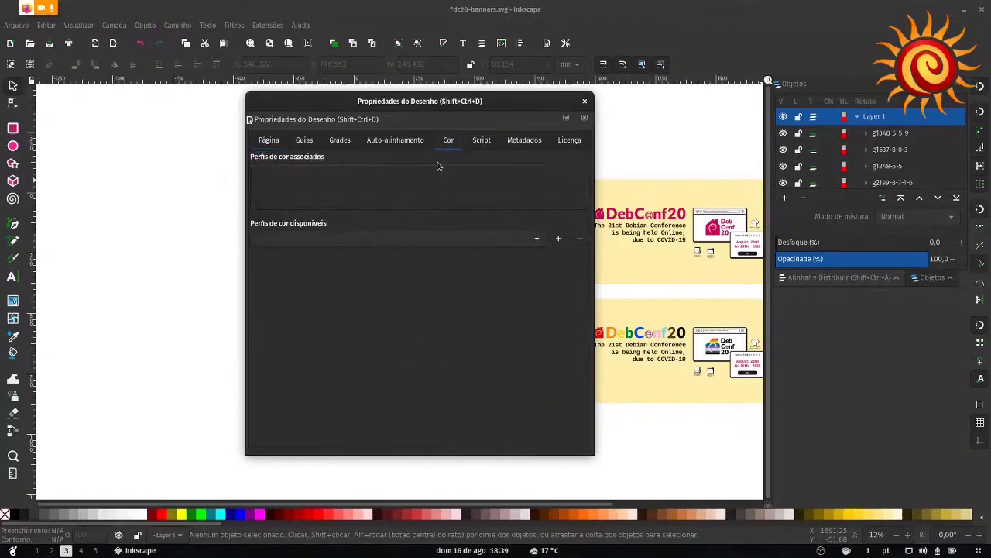
pyautogui.click(468, 241)
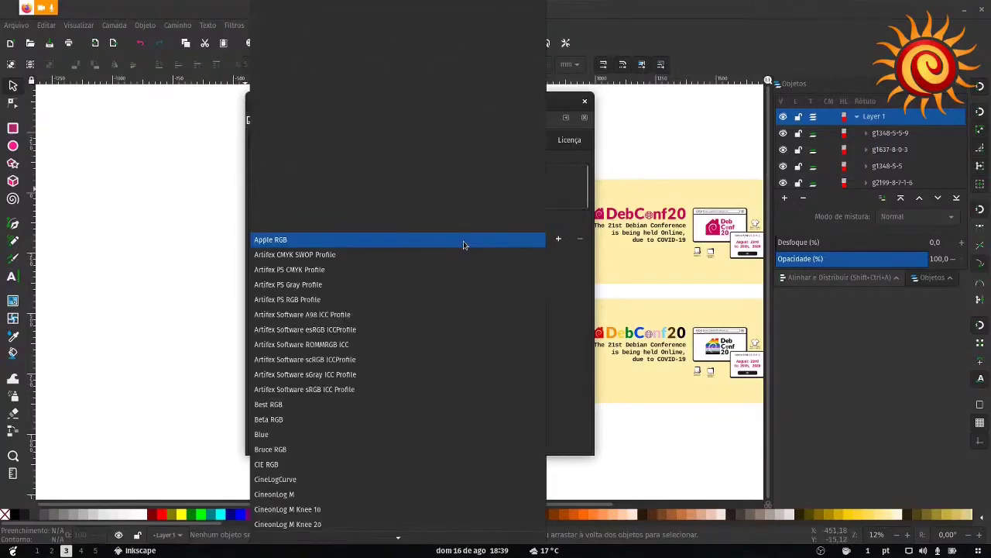
pyautogui.scroll(-5, 426, 325)
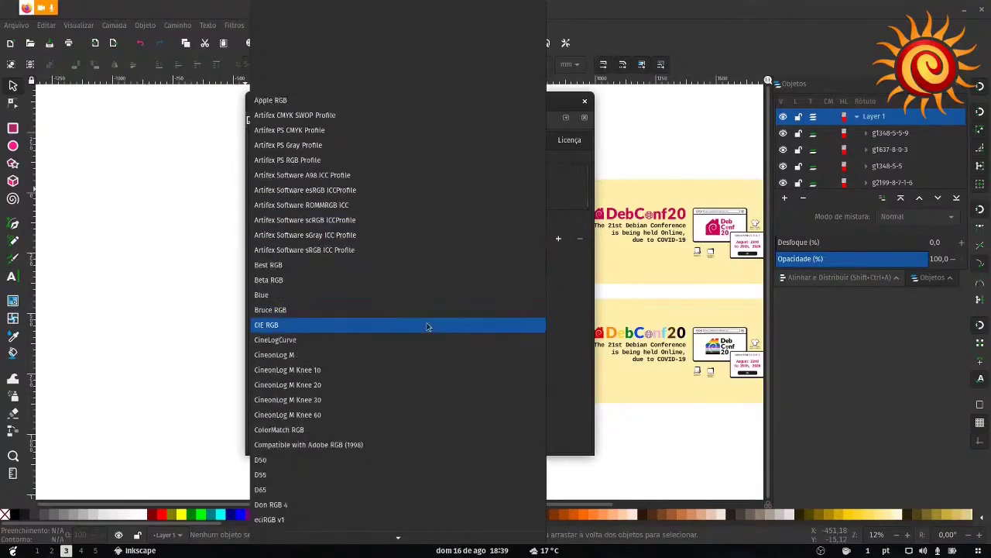
pyautogui.scroll(-3, 427, 325)
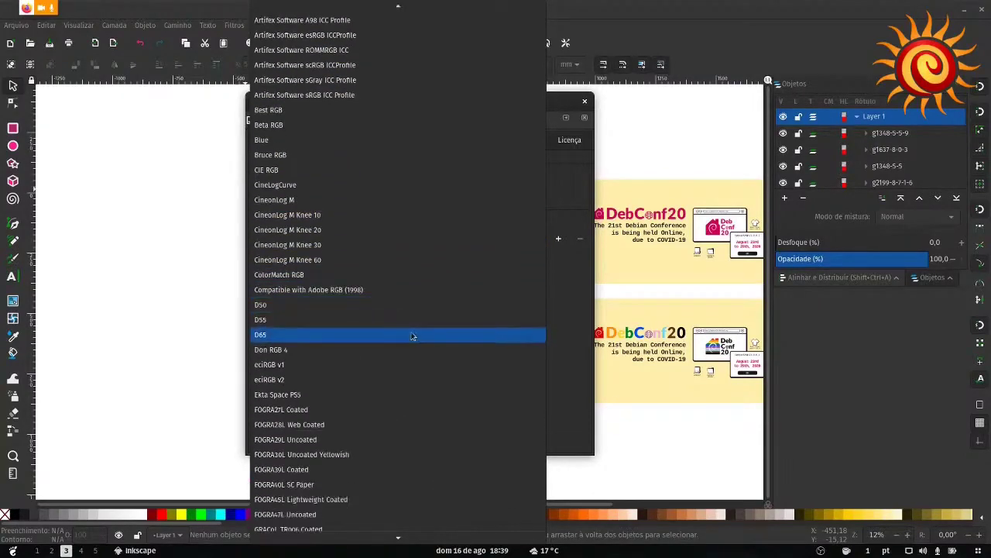
pyautogui.scroll(-1, 370, 382)
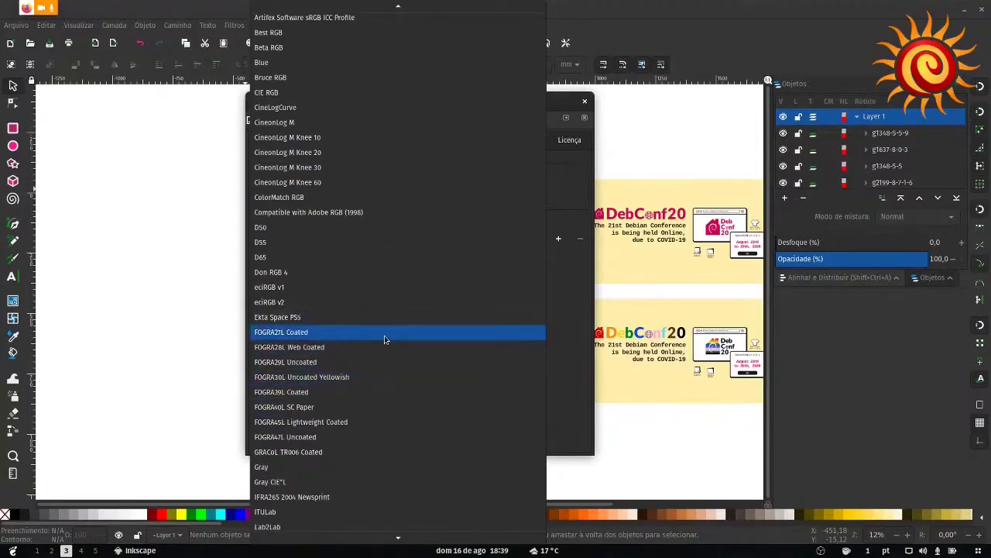
pyautogui.click(283, 333)
pyautogui.click(558, 240)
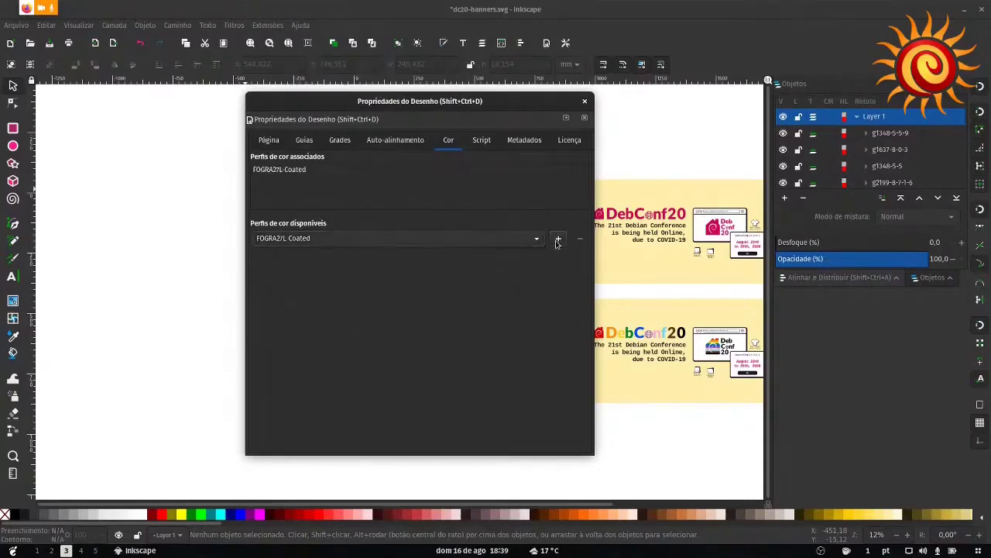
# Step: Select the linked colour profile and review the available profiles, keeping FOGRA27L Coated chosen
pyautogui.click(334, 172)
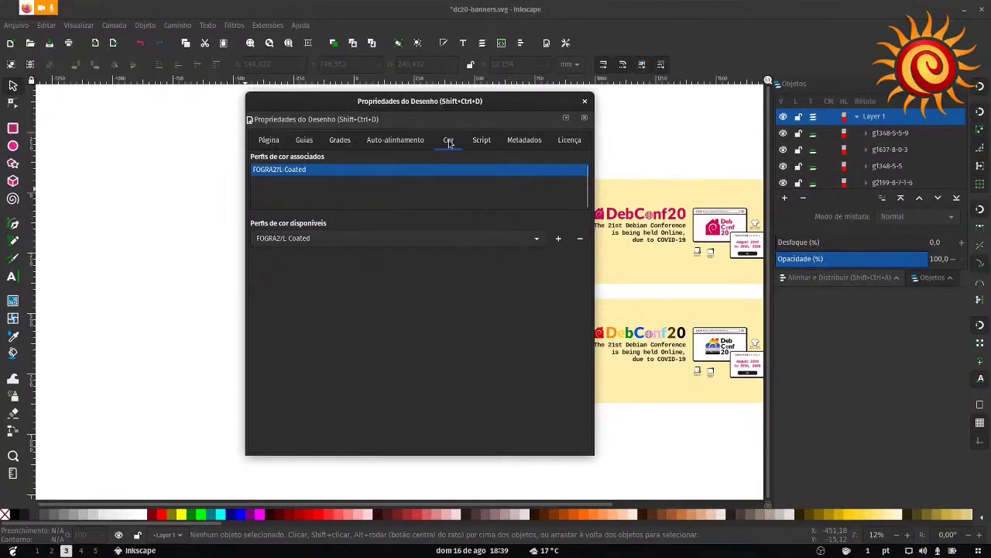
pyautogui.click(358, 239)
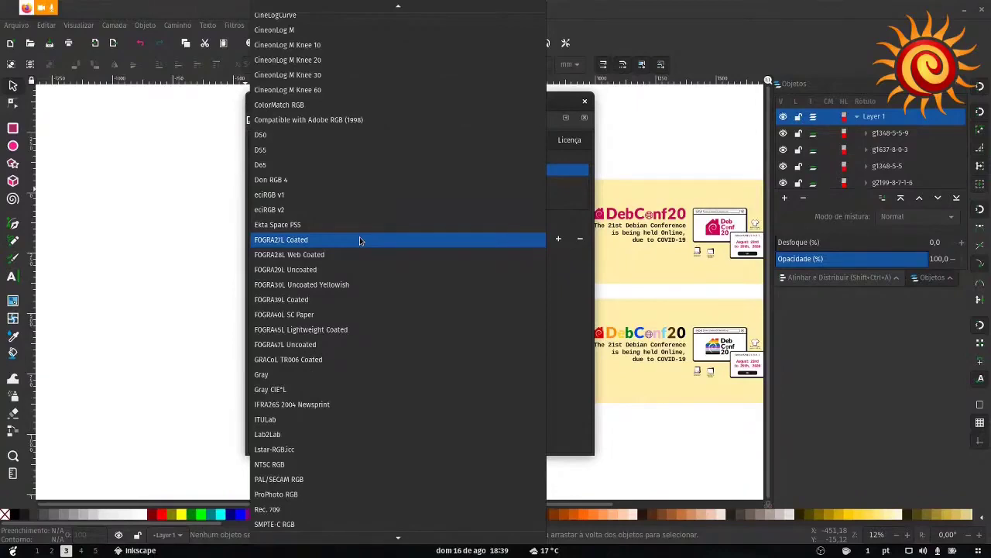
pyautogui.click(359, 239)
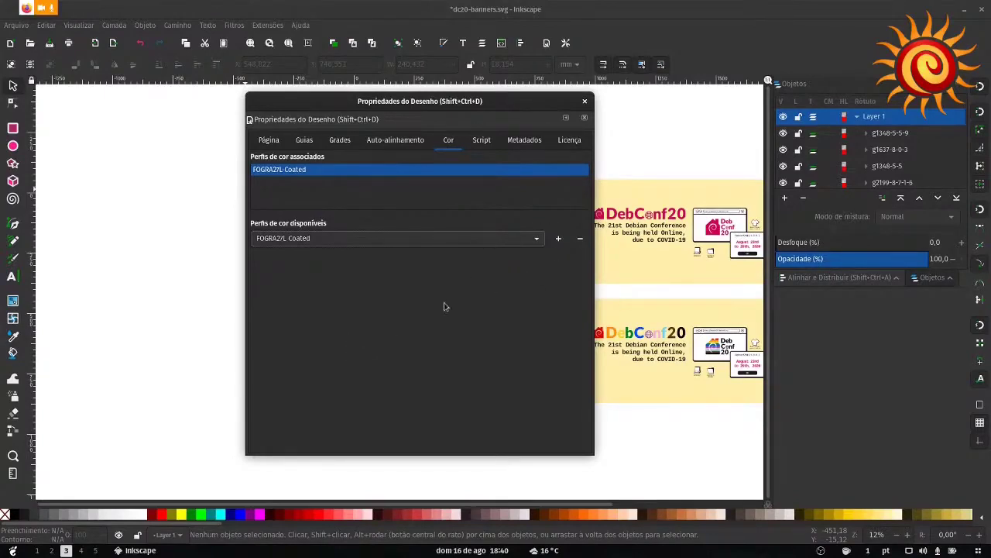
# Step: Switch to Scribus and draw a rectangle about 82 × 110 mm in the upper part of the page
pyautogui.moveTo(2, 457)
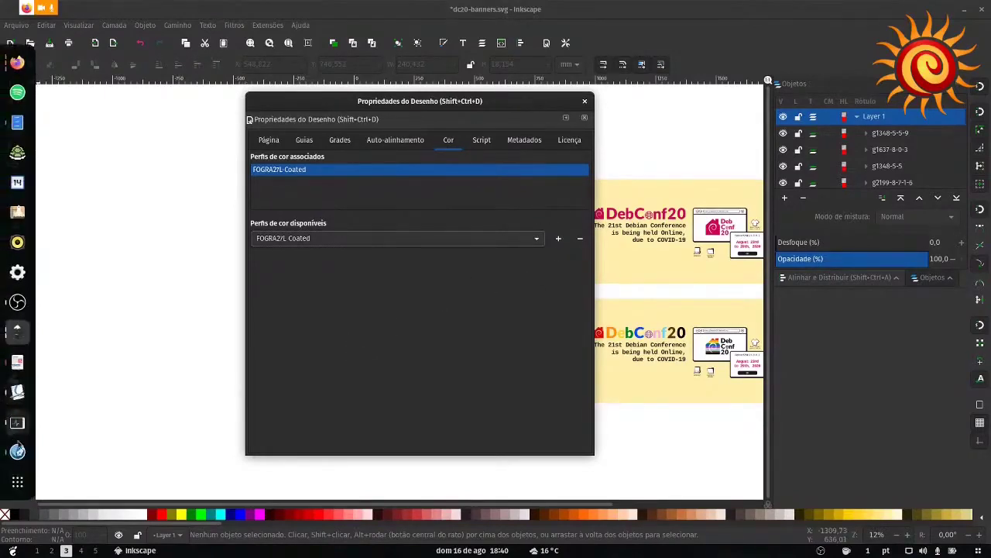
pyautogui.click(10, 454)
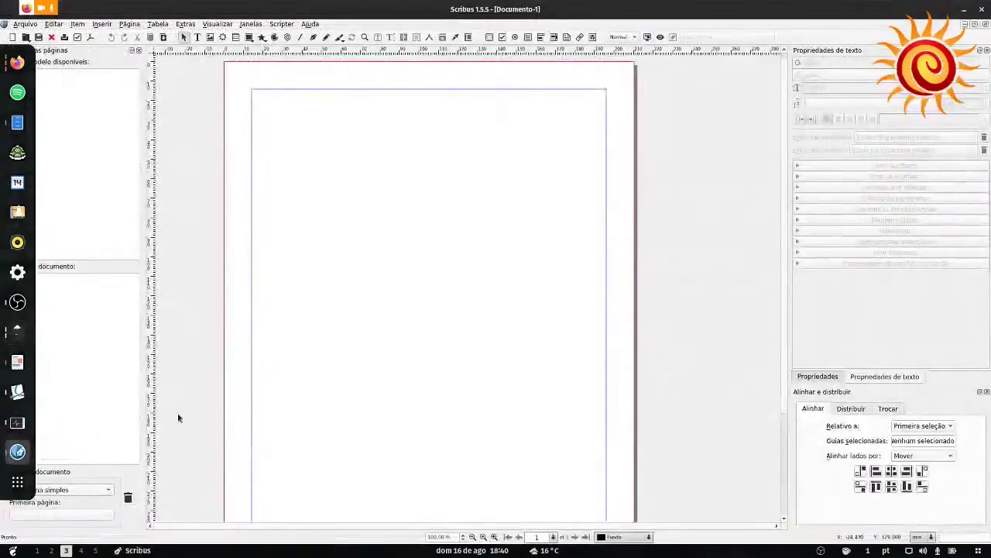
pyautogui.click(249, 38)
pyautogui.moveTo(309, 117); pyautogui.dragTo(470, 331)
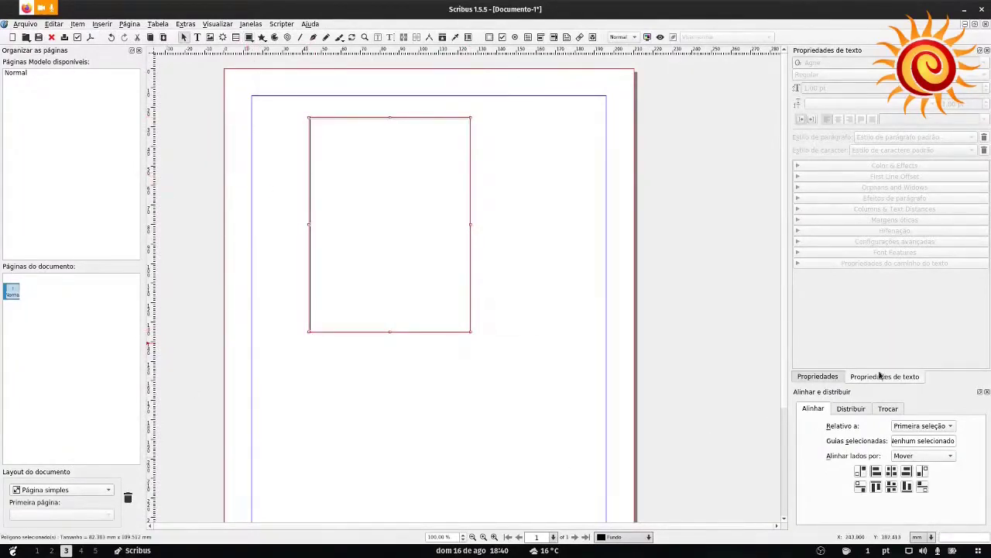
# Step: Fill the rectangle with solid Red, move it slightly down and to the right, and deselect it
pyautogui.click(824, 378)
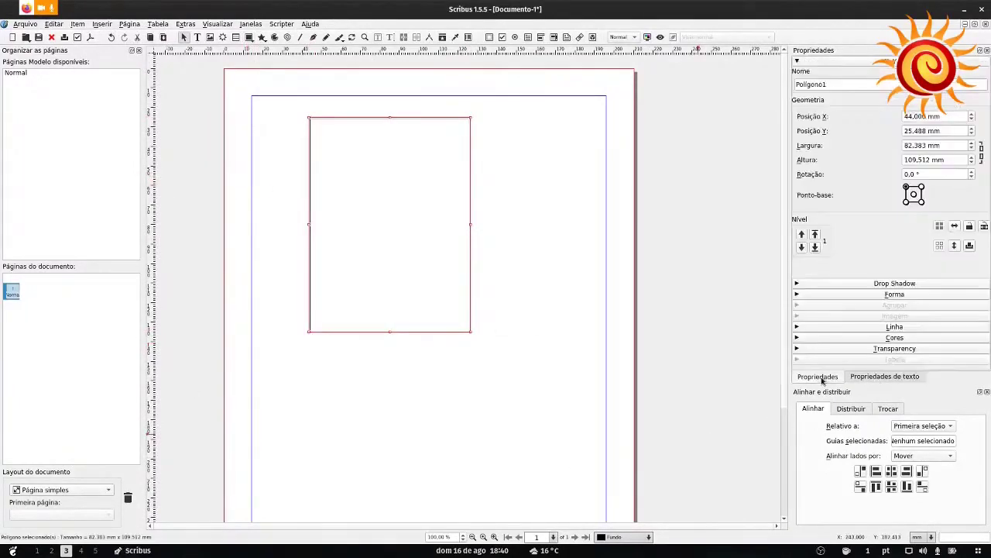
pyautogui.click(894, 338)
pyautogui.scroll(-5, 883, 326)
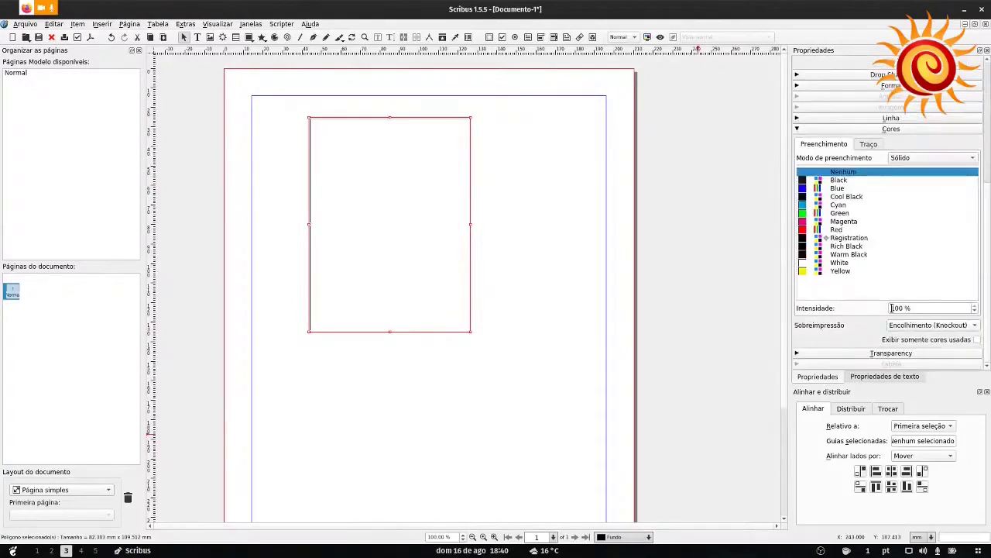
pyautogui.click(844, 228)
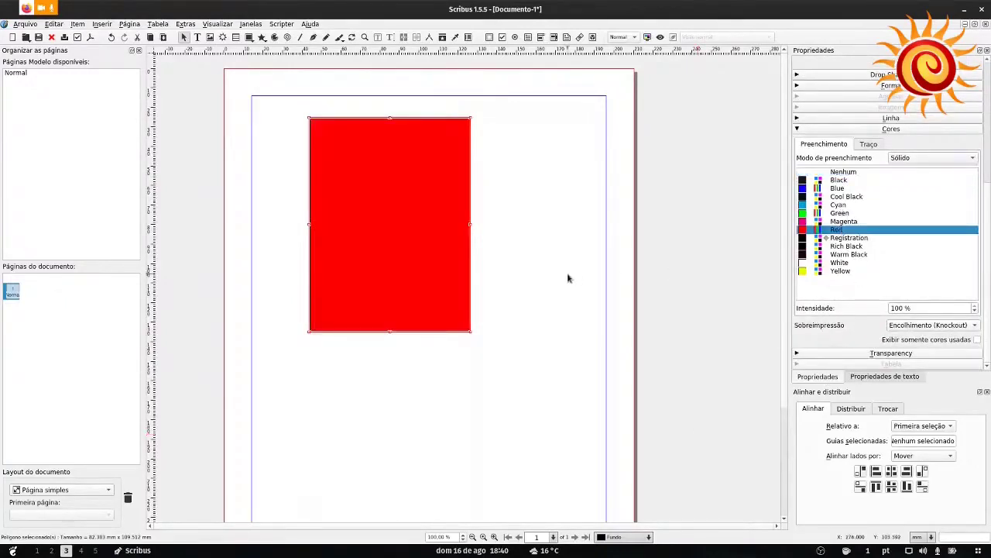
pyautogui.moveTo(409, 224); pyautogui.dragTo(441, 258)
pyautogui.click(552, 233)
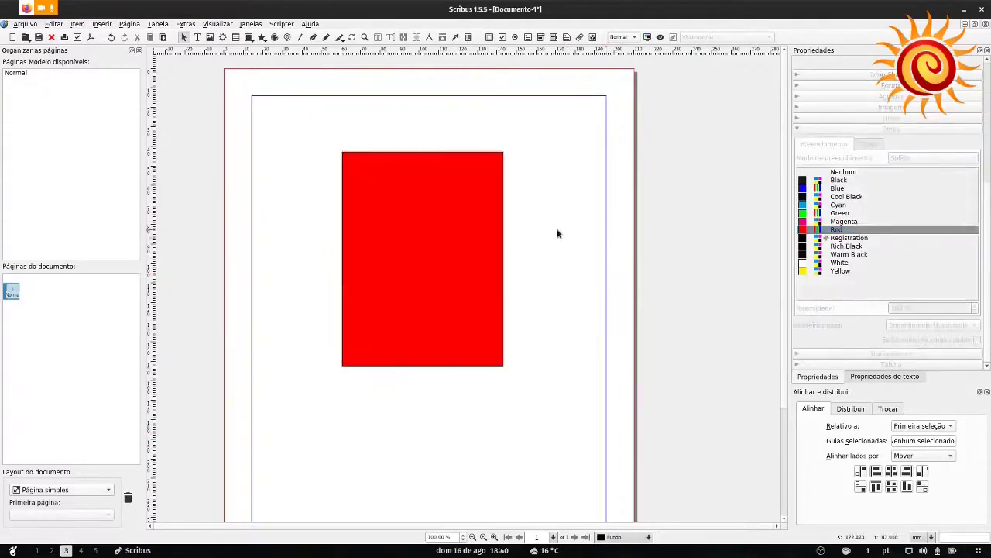
# Step: Turn on colour management for the document view and move the red rectangle slightly up and to the left
pyautogui.click(647, 38)
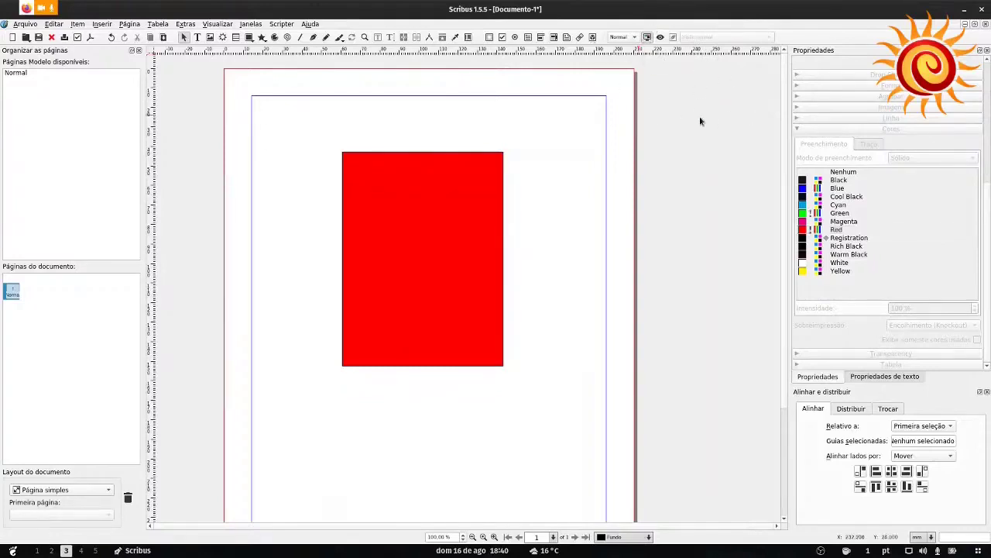
pyautogui.moveTo(463, 203); pyautogui.dragTo(440, 181)
pyautogui.click(529, 184)
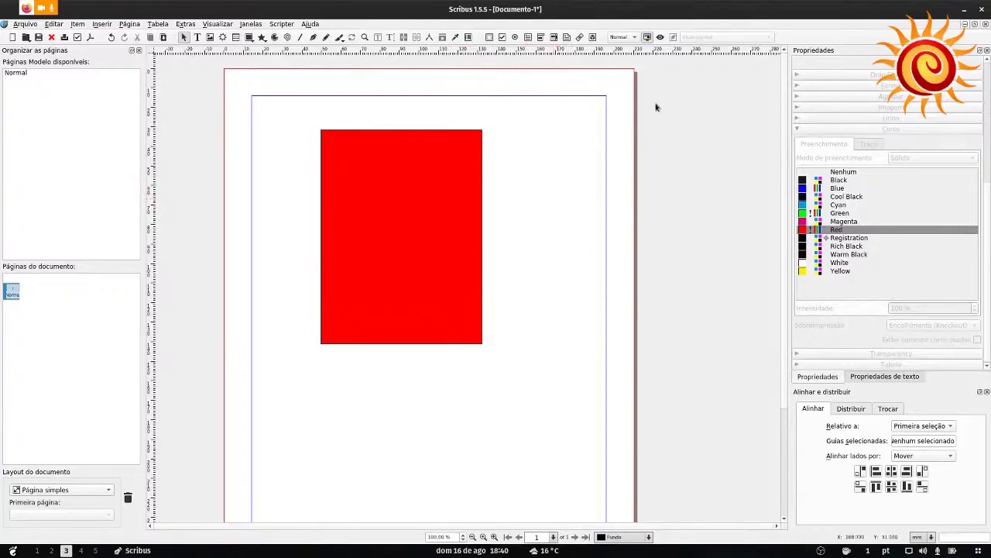
pyautogui.click(647, 39)
# Step: Change the colour model of the document colour Red from RGB to CMYK and apply it to the document
pyautogui.click(54, 24)
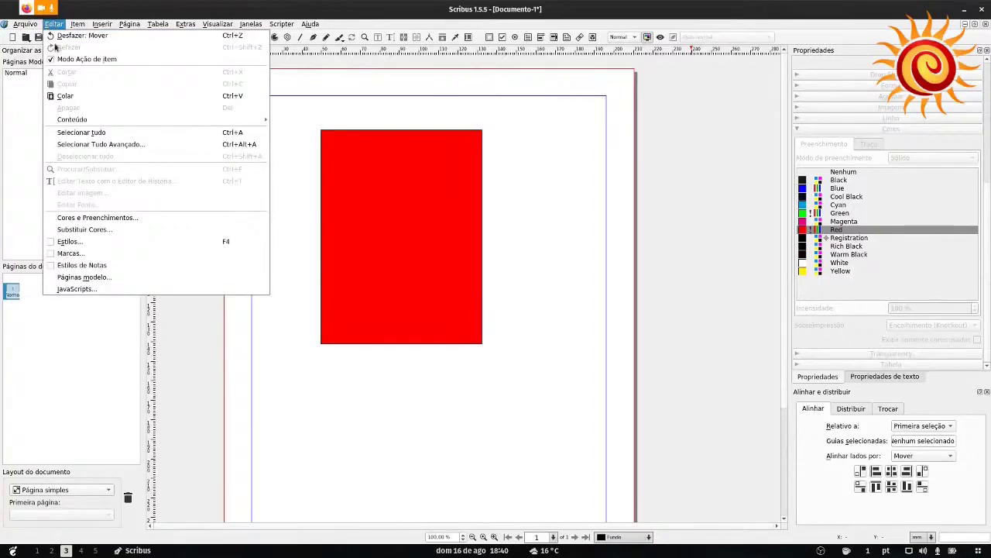
pyautogui.click(107, 217)
pyautogui.click(465, 244)
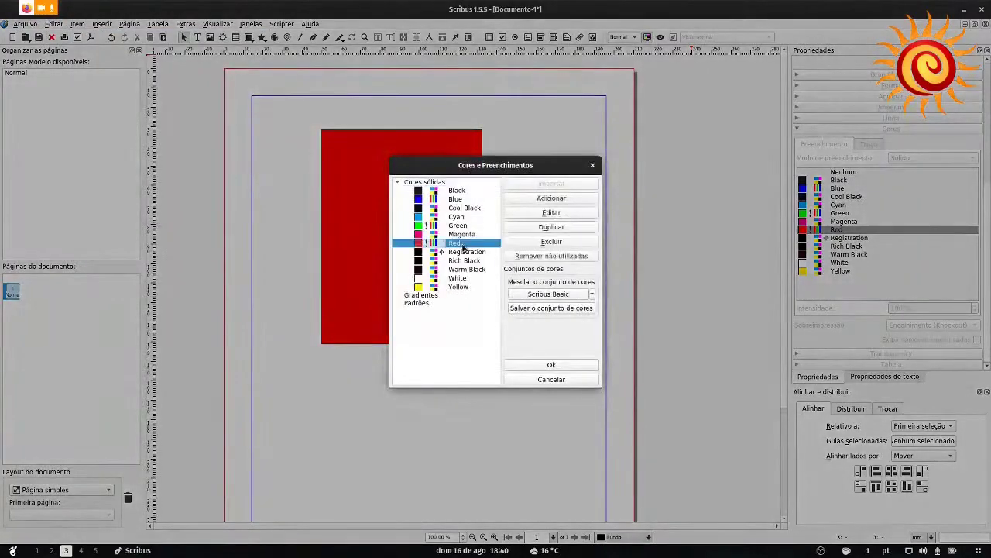
pyautogui.doubleClick(466, 245)
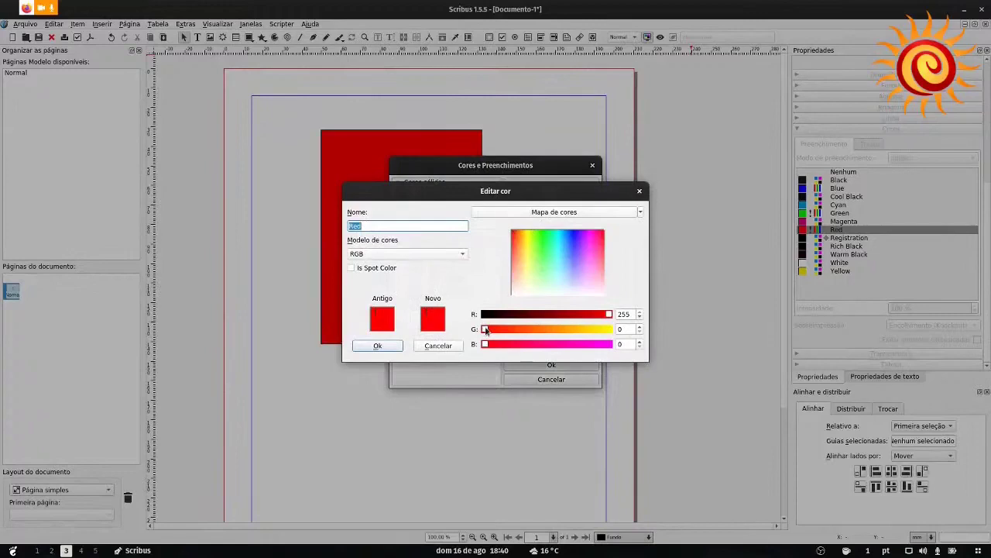
pyautogui.click(415, 256)
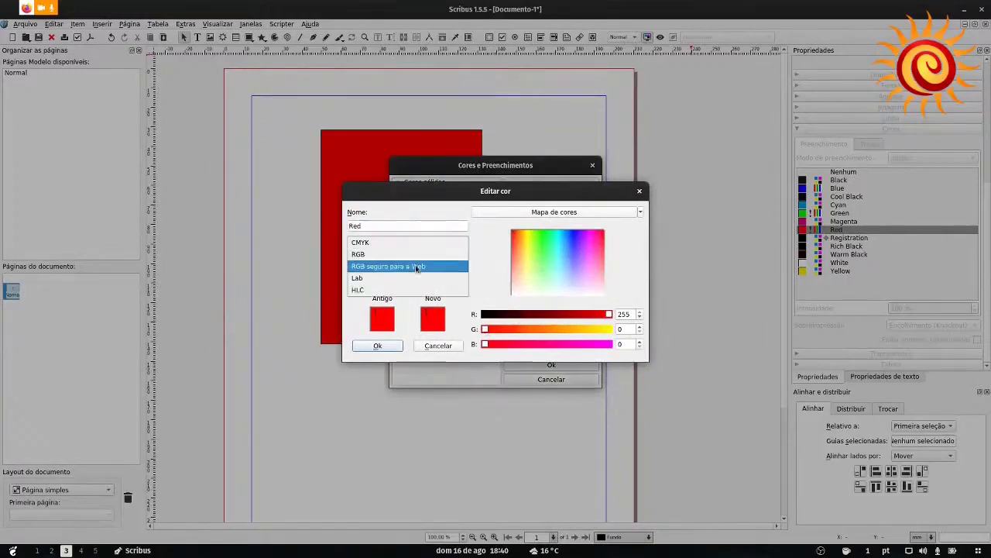
pyautogui.click(399, 243)
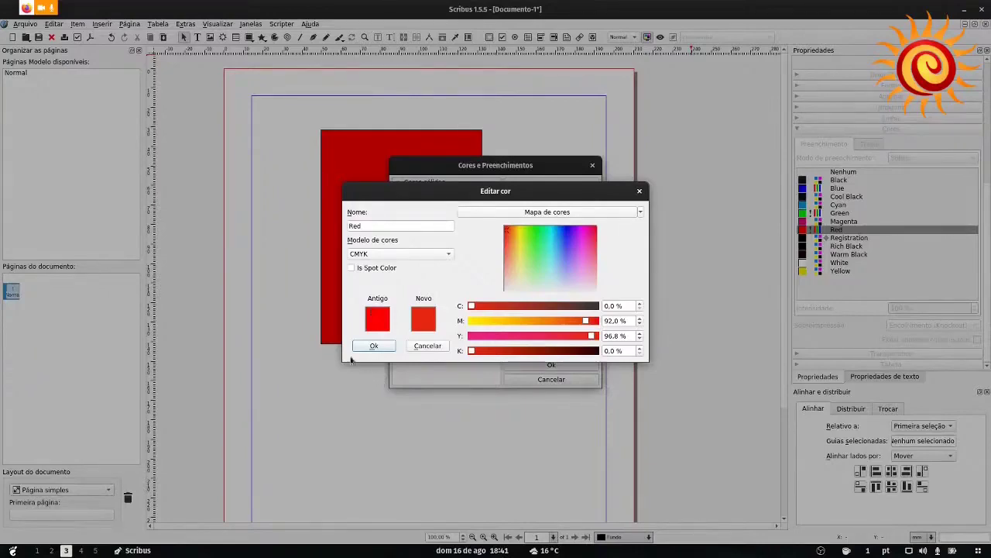
pyautogui.click(375, 347)
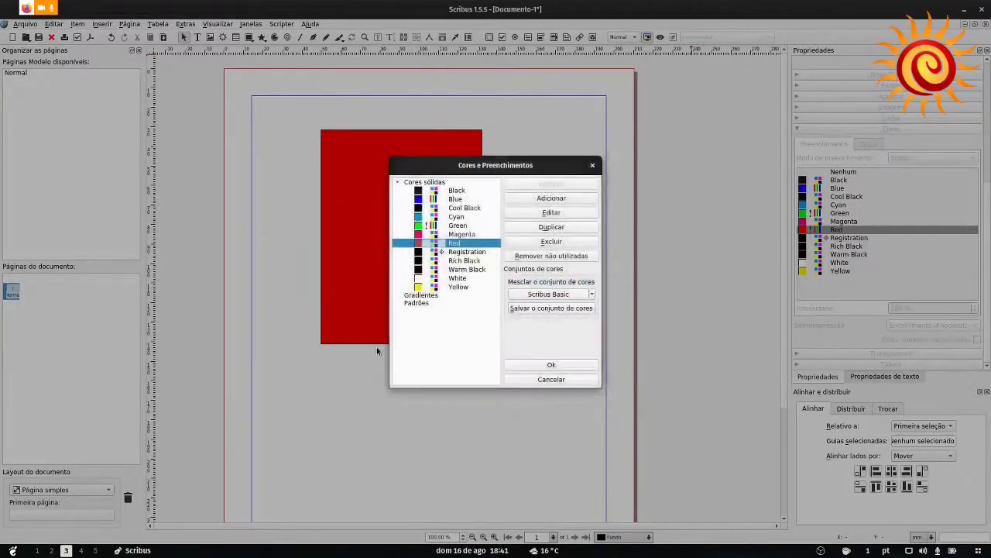
pyautogui.click(552, 365)
pyautogui.click(403, 268)
pyautogui.press('Escape')
# Step: Start a PDF export of the document and set its output intent to Impressora
pyautogui.click(25, 24)
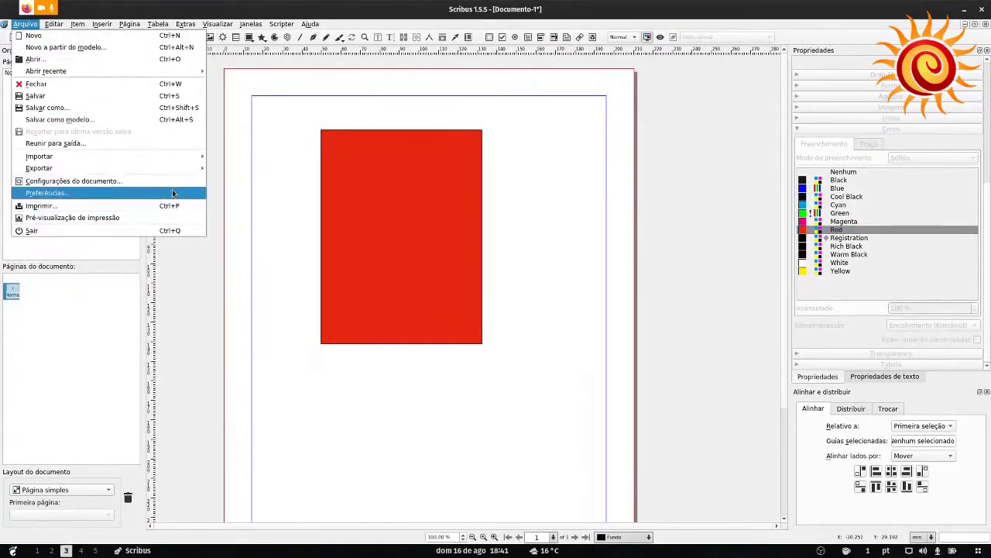
pyautogui.moveTo(194, 168)
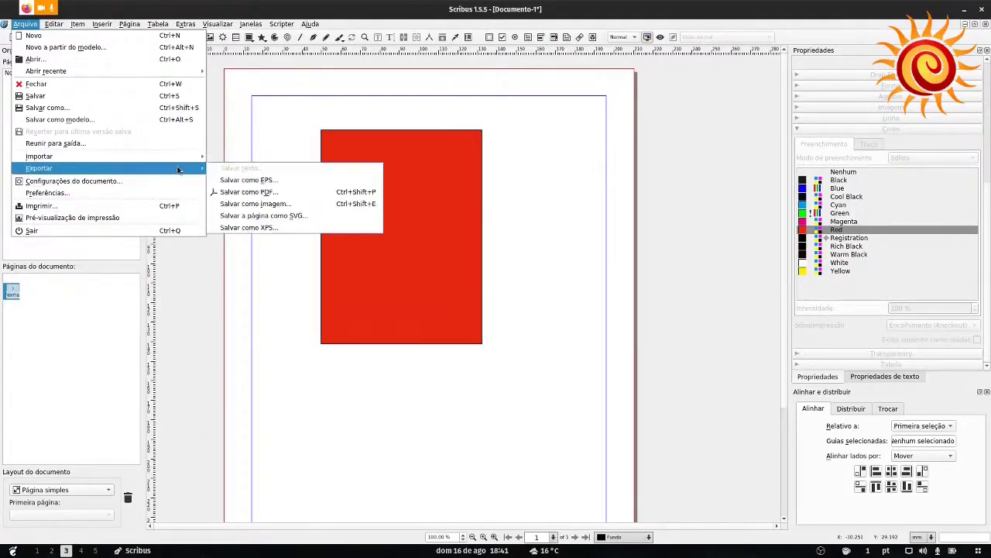
pyautogui.click(256, 190)
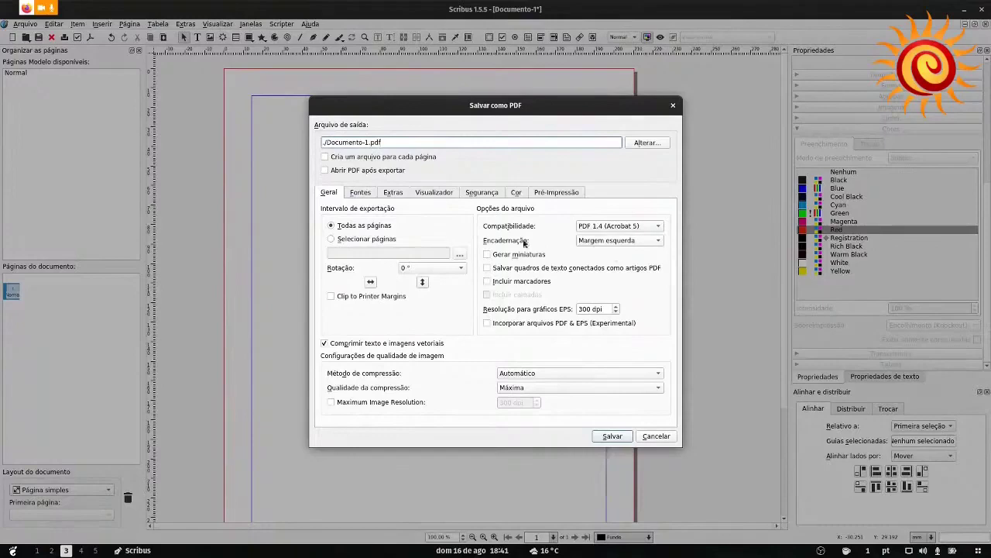
pyautogui.click(516, 192)
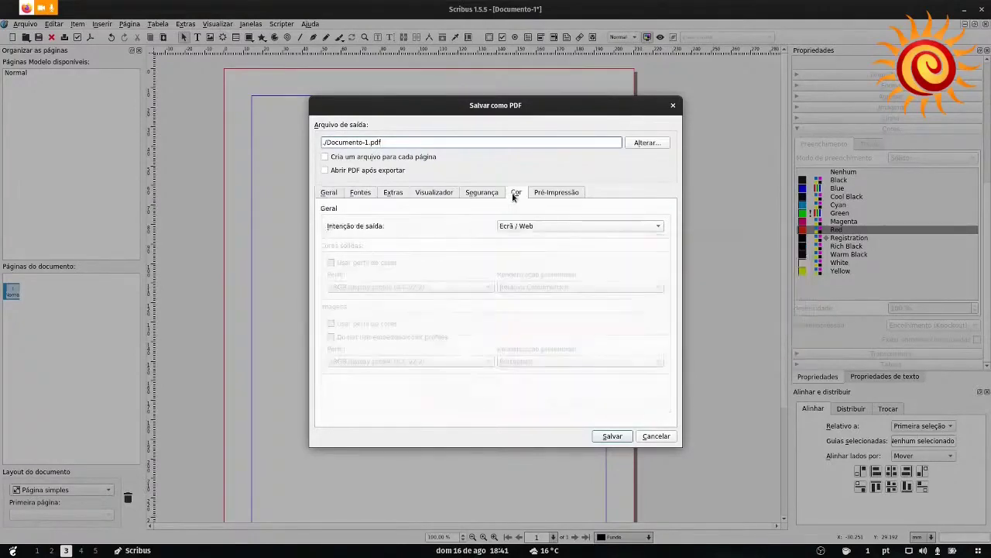
pyautogui.click(552, 226)
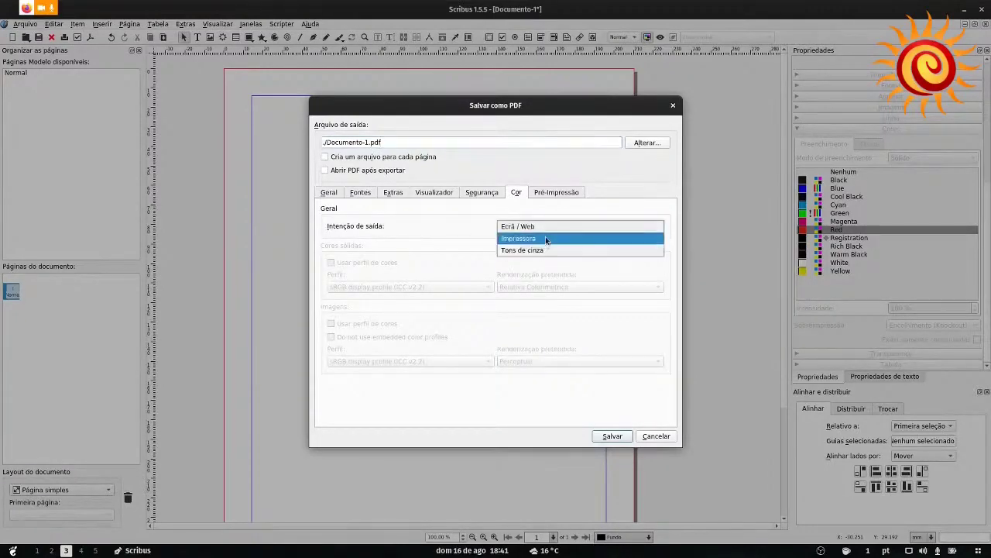
pyautogui.click(574, 237)
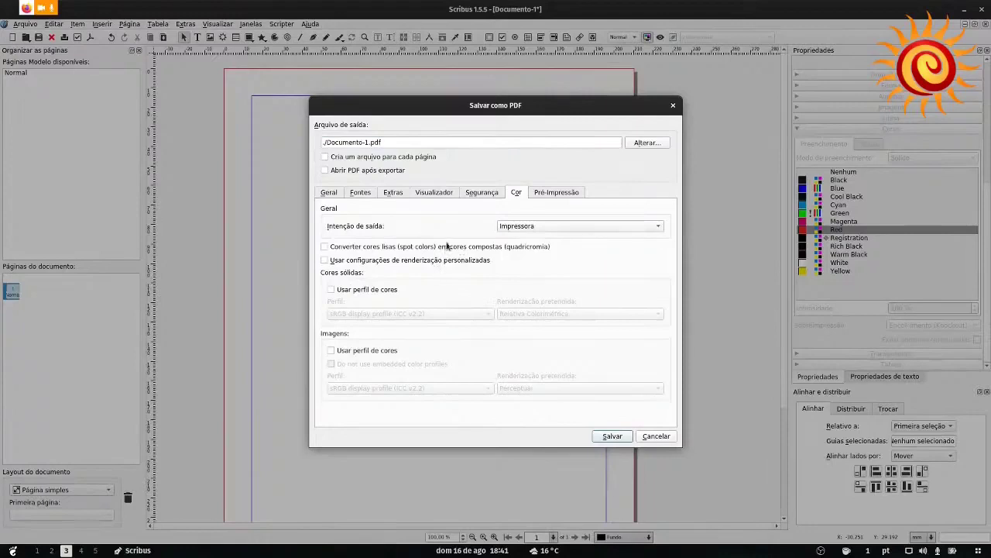
# Step: Try spot-colour conversion and a solid-colour profile in the PDF colour settings, review the available profiles, and clear both options
pyautogui.click(362, 261)
pyautogui.click(394, 266)
pyautogui.click(376, 246)
pyautogui.click(375, 239)
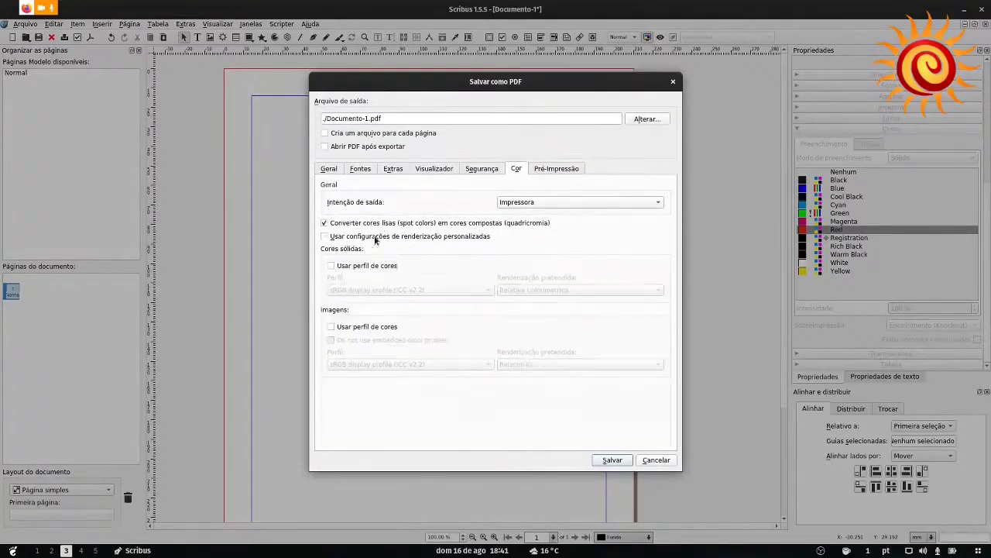
pyautogui.click(360, 269)
pyautogui.click(443, 292)
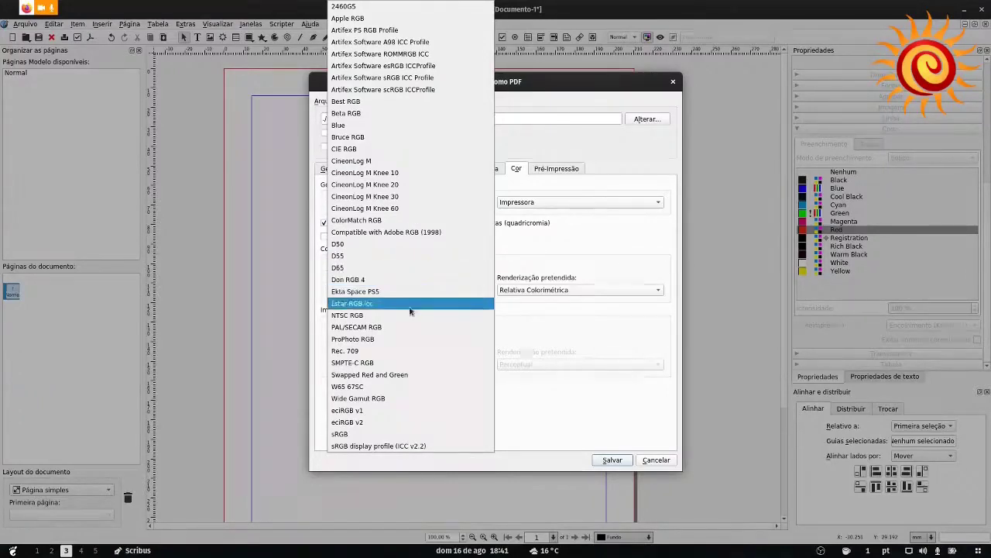
pyautogui.click(589, 252)
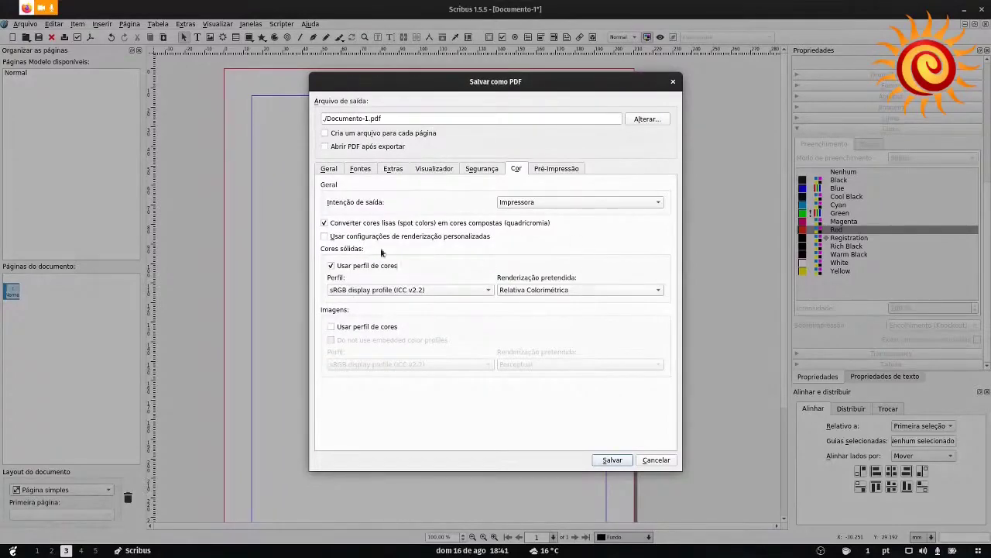
pyautogui.click(339, 266)
pyautogui.click(350, 224)
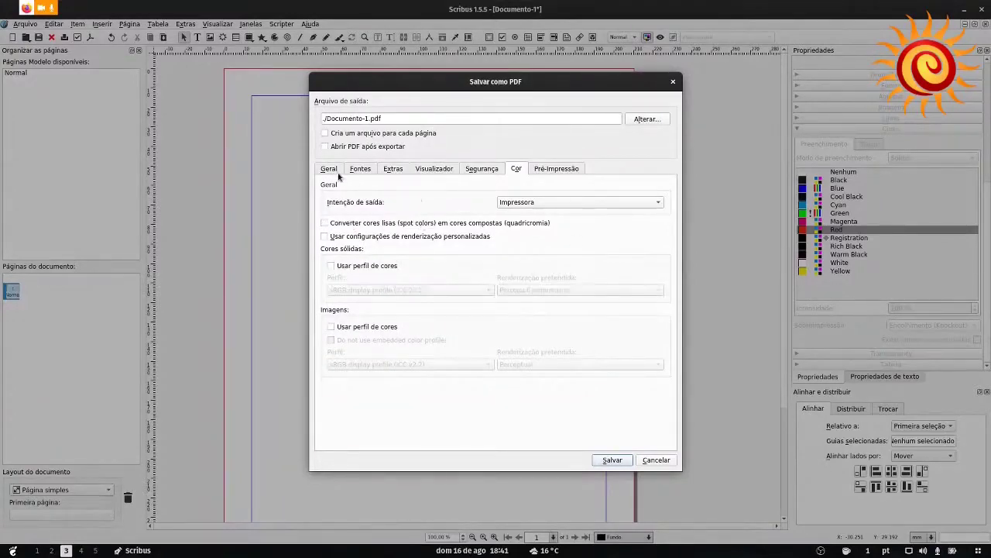
# Step: Try PDF/X-1a compatibility for the Impressora PDF export, switch back to PDF 1.4 (Acrobat 5) and close the export settings without saving
pyautogui.click(538, 203)
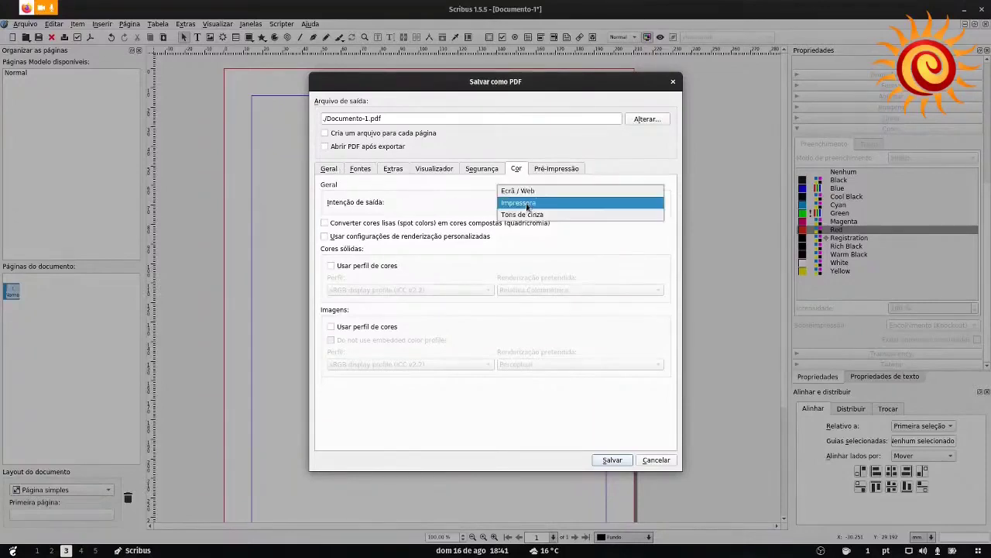
pyautogui.click(527, 203)
pyautogui.click(329, 169)
pyautogui.click(607, 202)
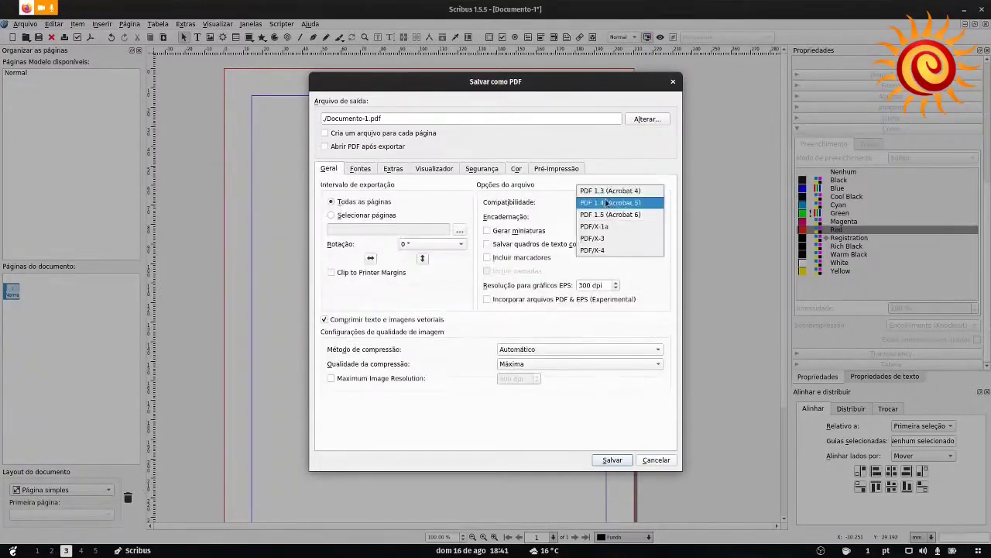
pyautogui.click(608, 226)
pyautogui.click(622, 203)
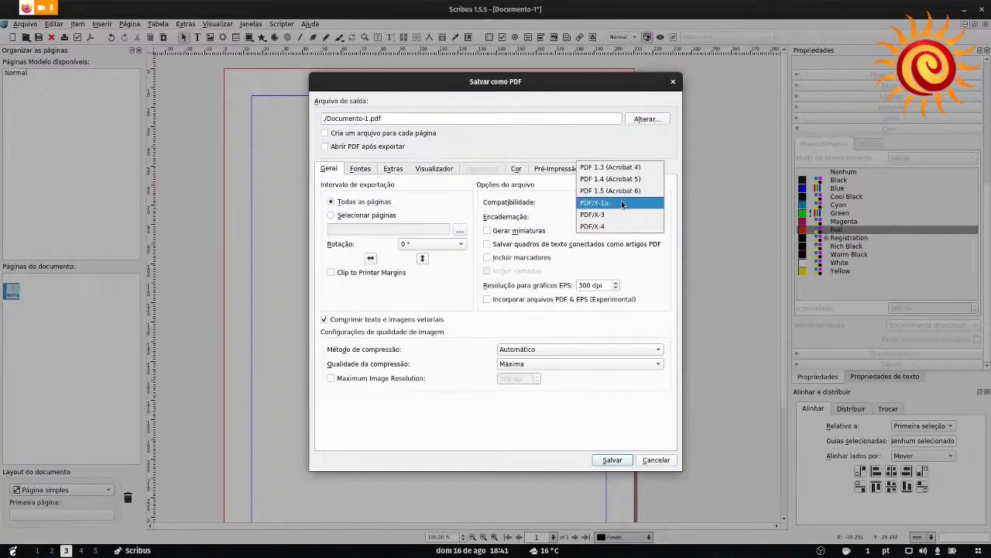
pyautogui.click(612, 179)
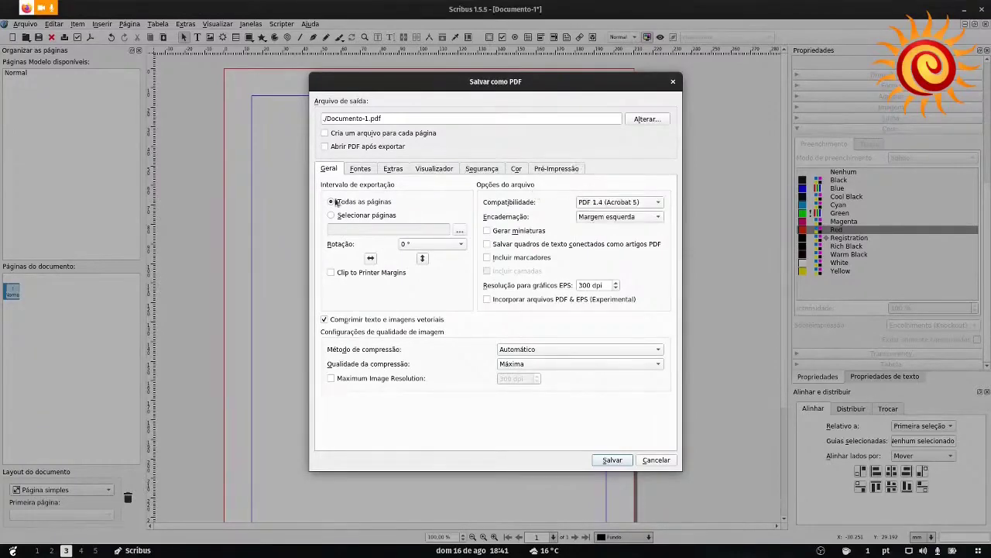
pyautogui.click(677, 84)
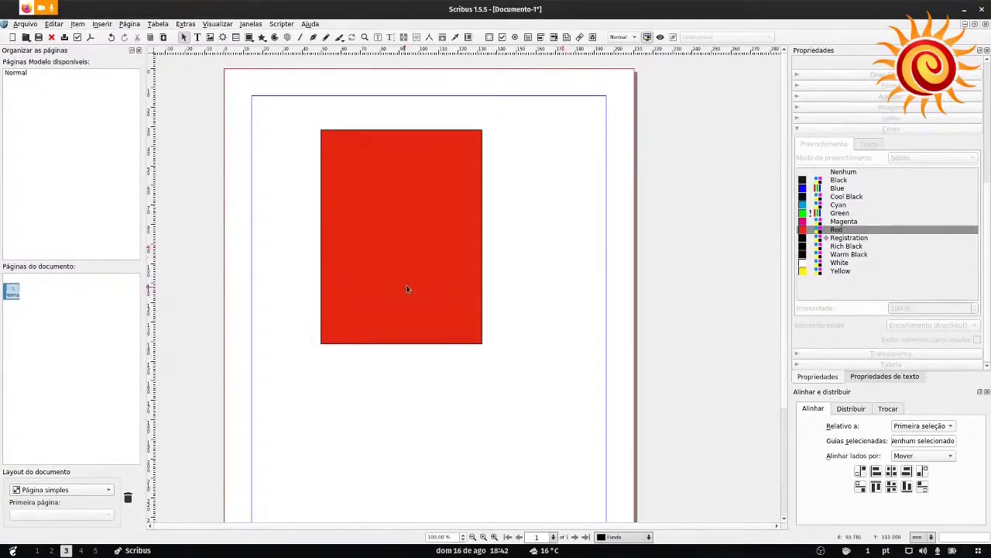
# Step: Switch to Inkscape, close the document properties of the banners file and bring up the Novo documento 1 drawing
pyautogui.moveTo(2, 371)
pyautogui.click(982, 9)
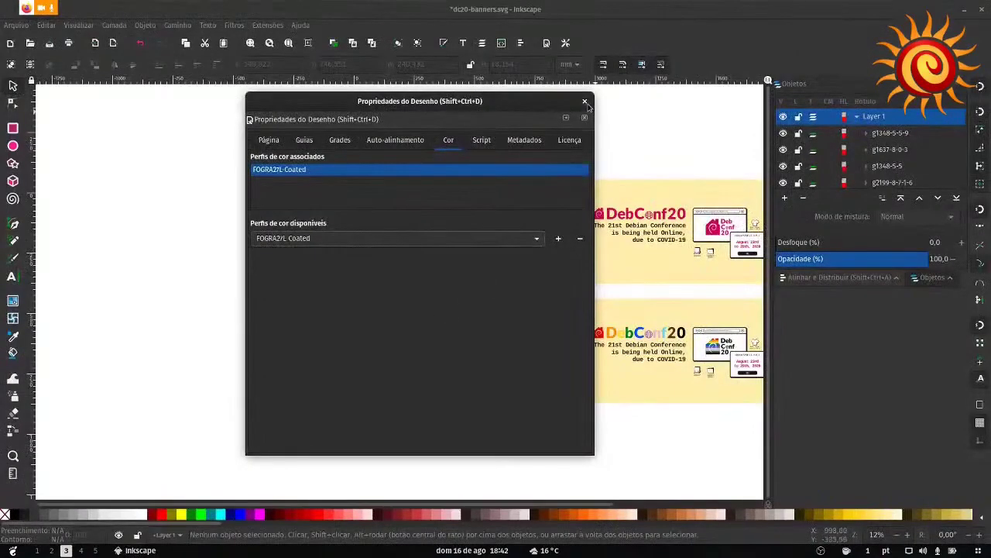
pyautogui.click(585, 101)
pyautogui.hscroll(-3, 578, 325)
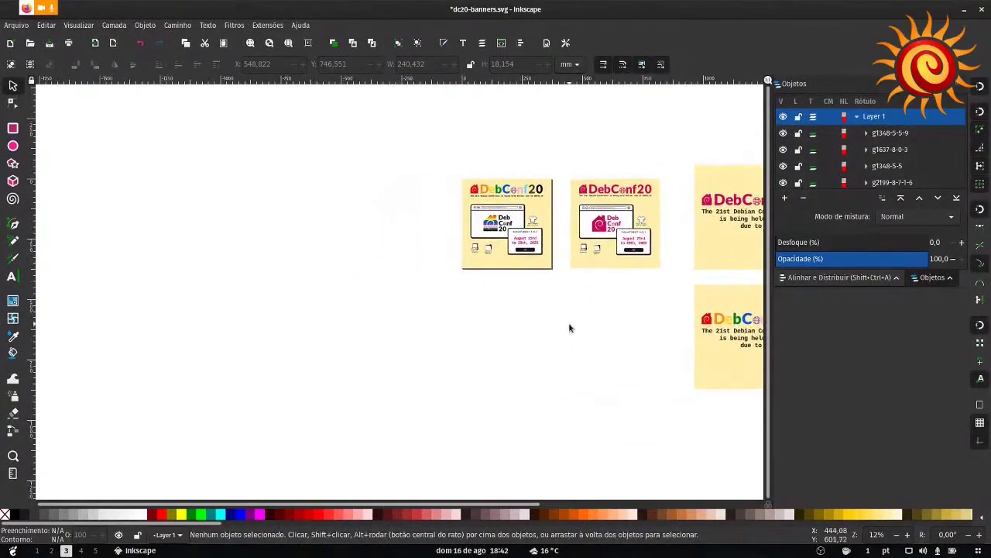
pyautogui.moveTo(6, 360)
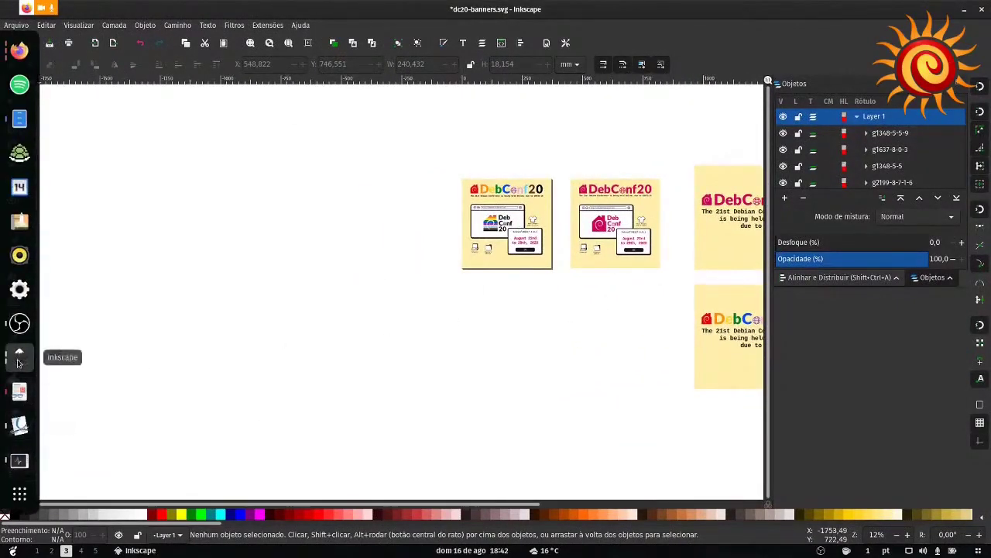
pyautogui.click(18, 362)
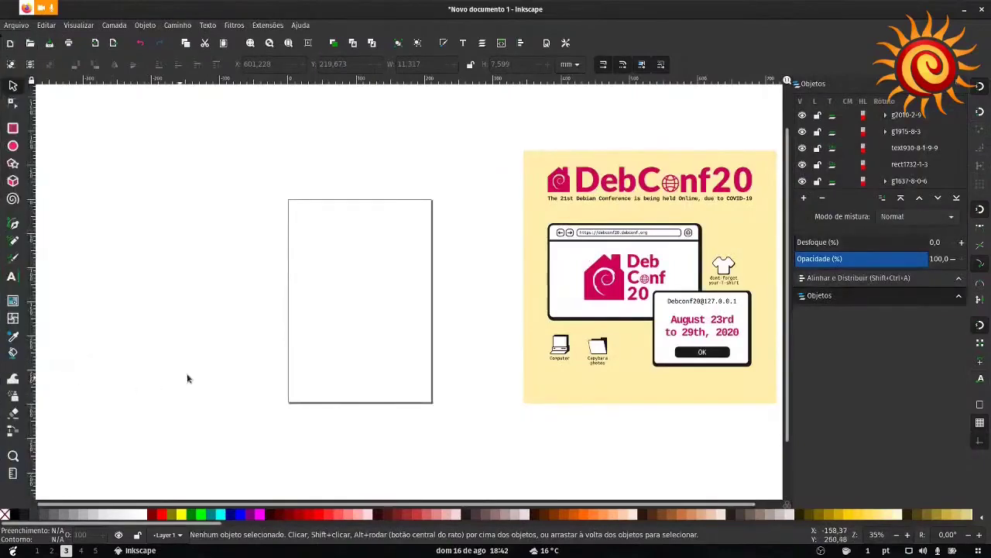
# Step: Delete the DebConf20 artwork beside the page and hide the docked dialogs to free up the canvas
pyautogui.hscroll(-3, 233, 367)
pyautogui.hscroll(6, 420, 318)
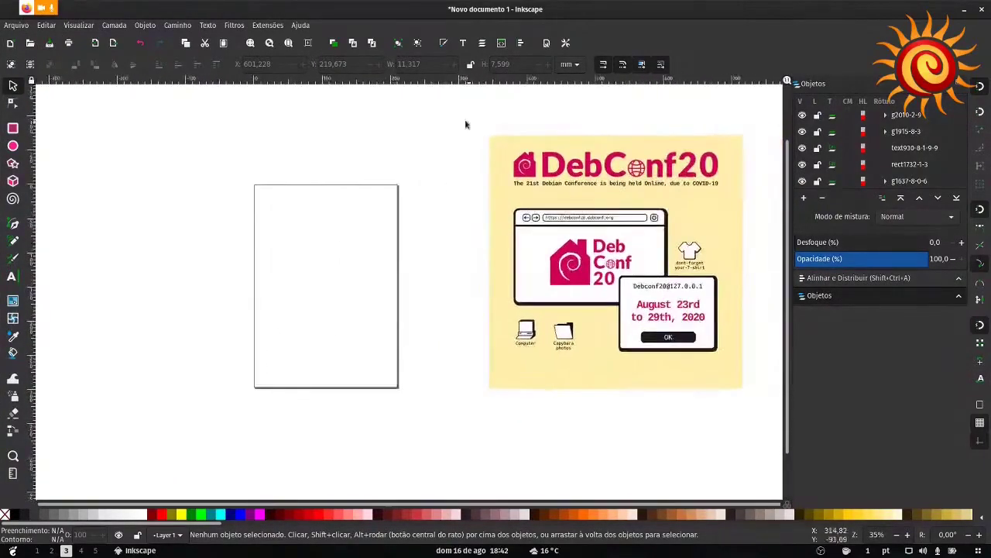
pyautogui.moveTo(352, 131); pyautogui.dragTo(726, 438)
pyautogui.press('Delete')
pyautogui.hscroll(-6, 597, 327)
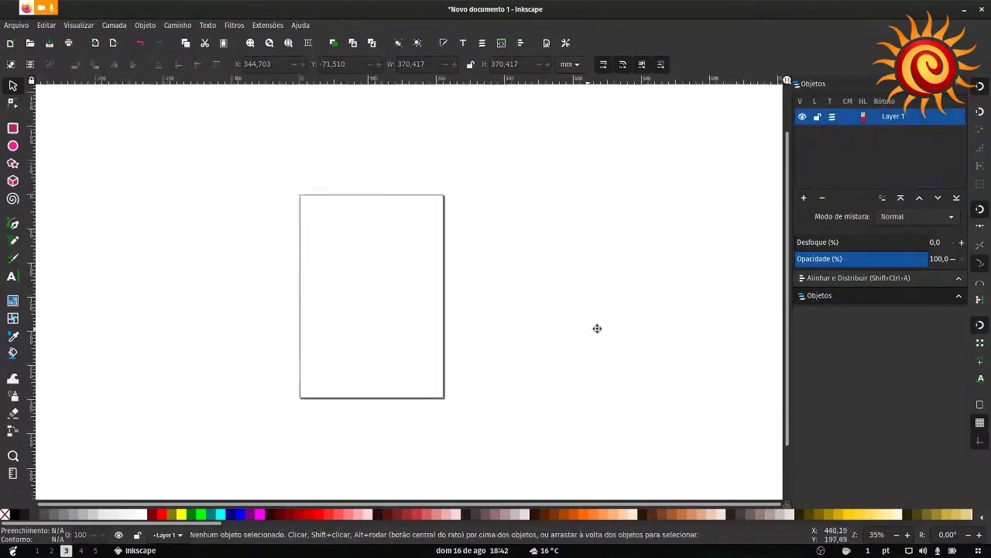
pyautogui.hscroll(1, 655, 311)
pyautogui.hscroll(-2, 640, 321)
pyautogui.hotkey('ctrl', 'shift', 'a')
pyautogui.press('F12')
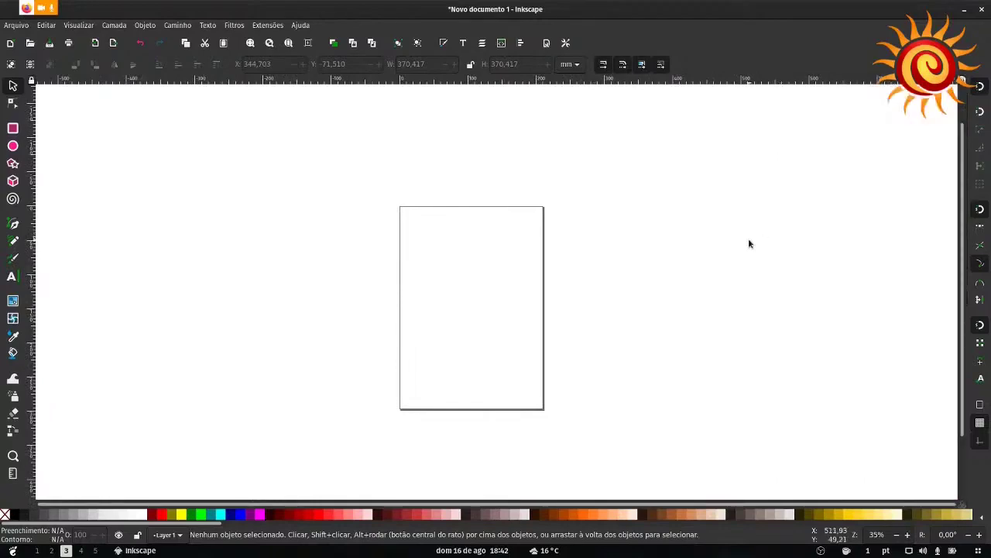
pyautogui.click(84, 28)
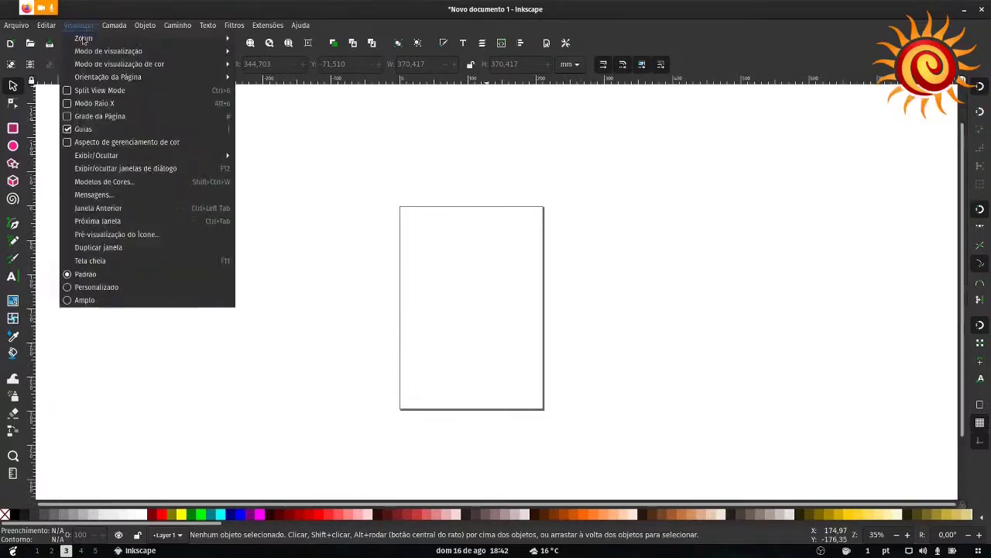
pyautogui.click(143, 277)
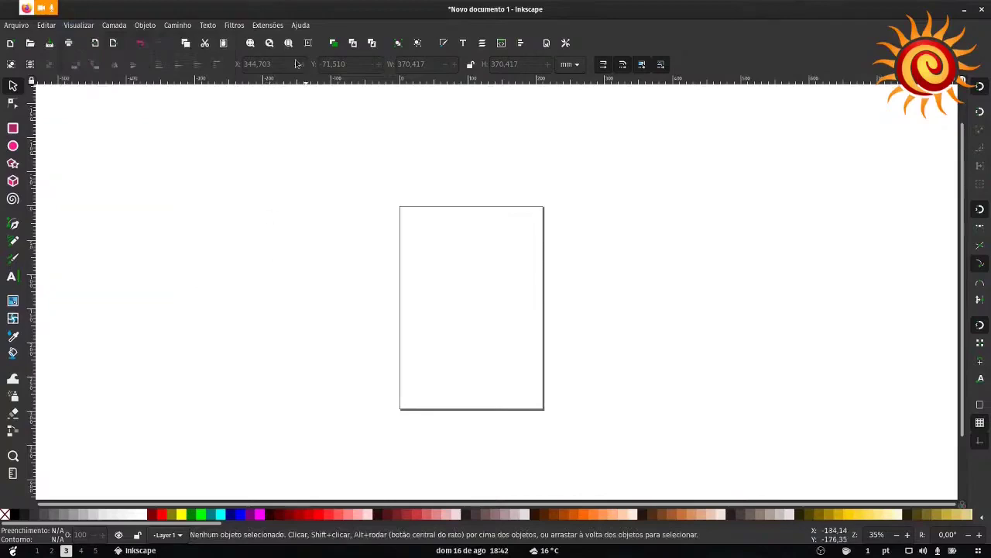
pyautogui.click(277, 28)
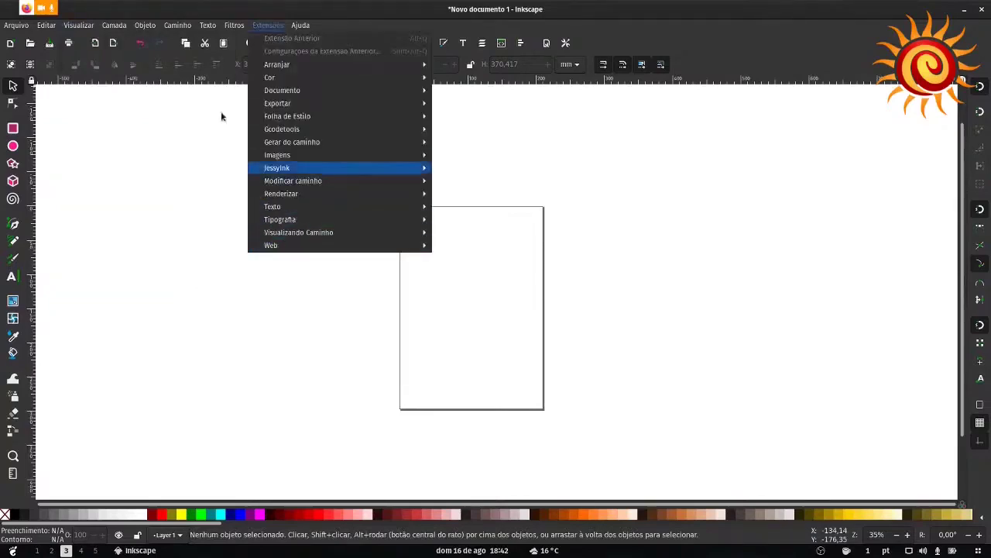
pyautogui.moveTo(198, 30)
pyautogui.click(186, 249)
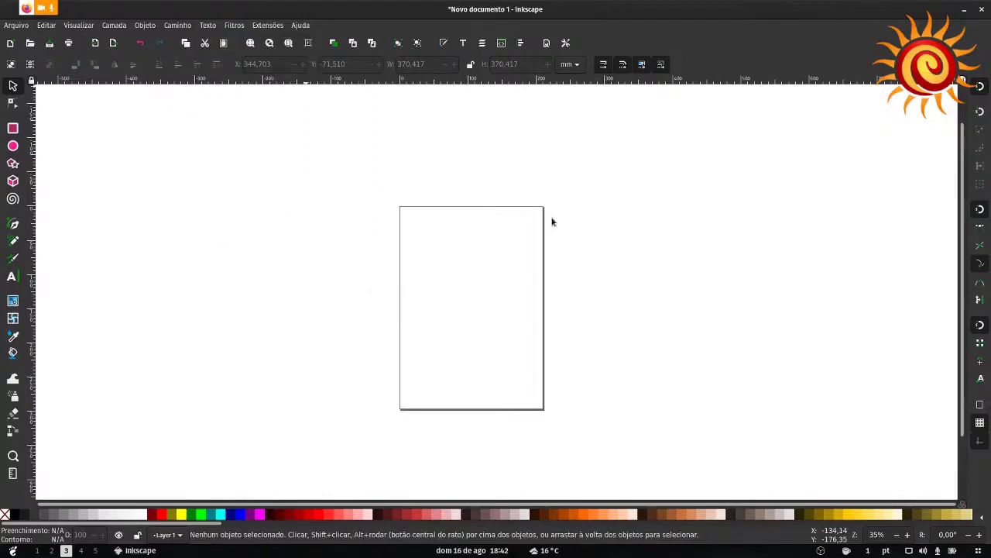
# Step: Review the interface theme preferences, including the Gtk theme choices, and close them without changes
pyautogui.hotkey('ctrl', 'shift', 'p')
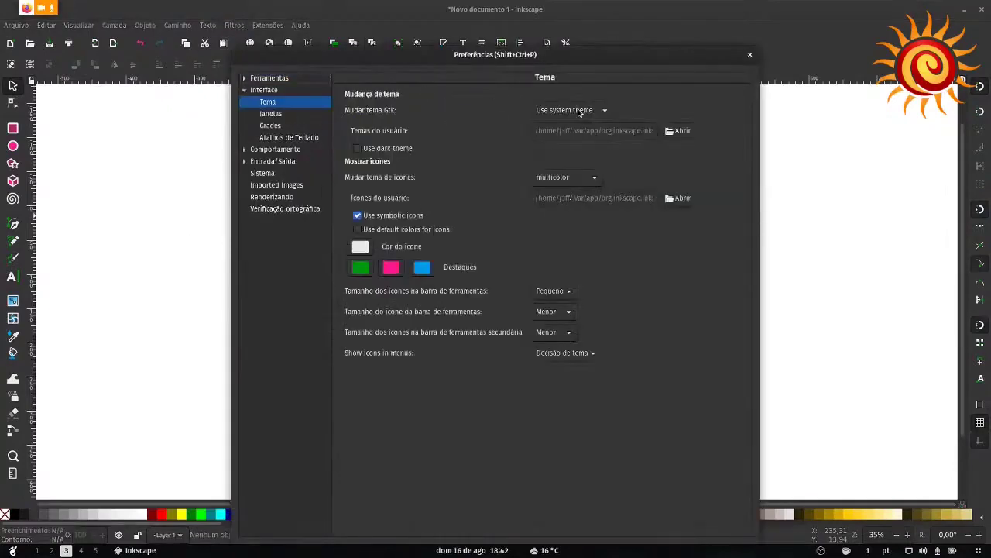
pyautogui.click(579, 112)
pyautogui.click(456, 101)
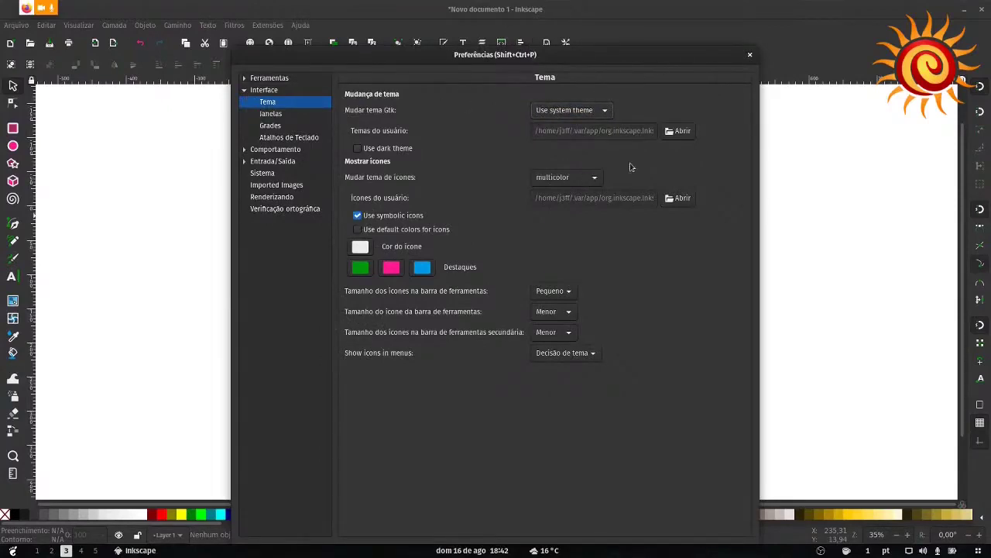
pyautogui.click(750, 54)
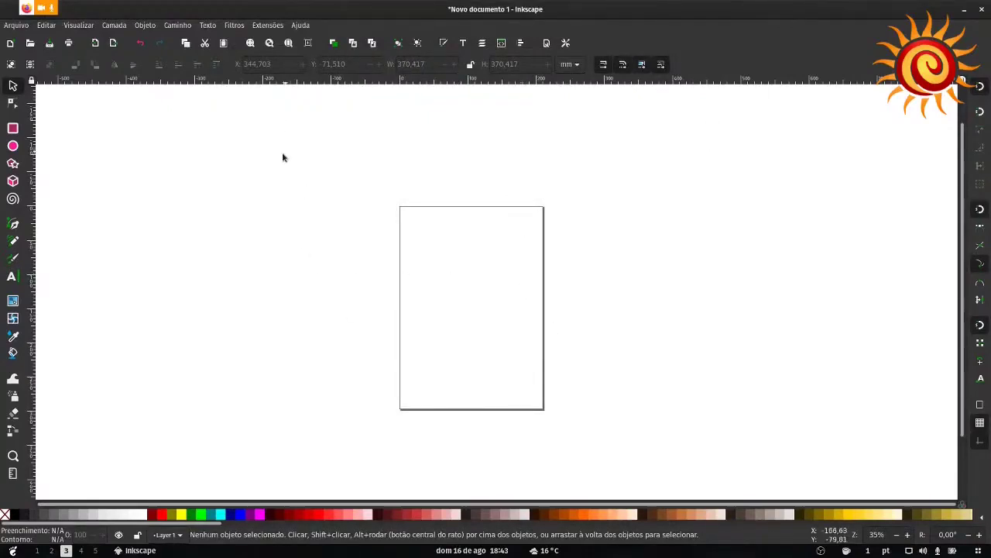
pyautogui.moveTo(328, 186); pyautogui.dragTo(332, 177)
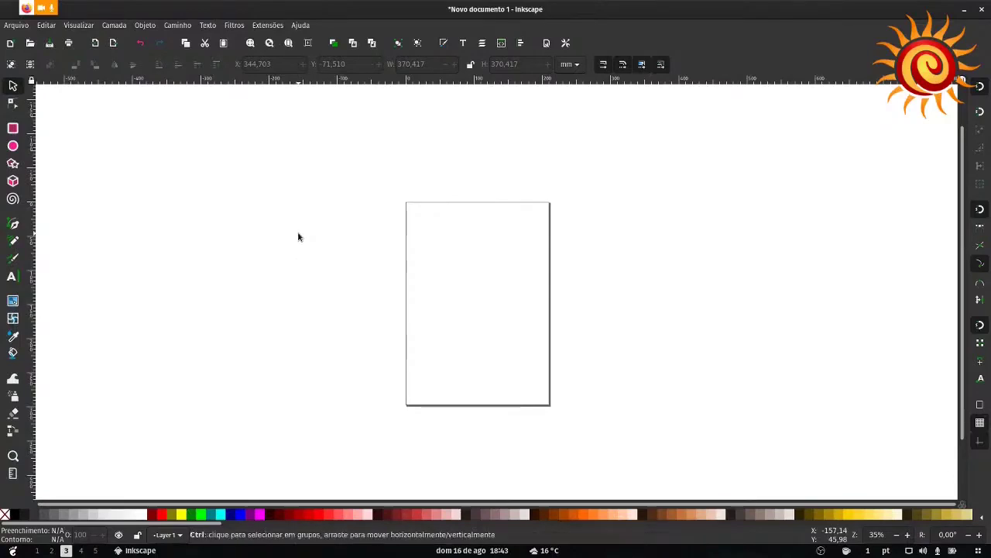
pyautogui.hotkey('ctrl', 'shift', 'p')
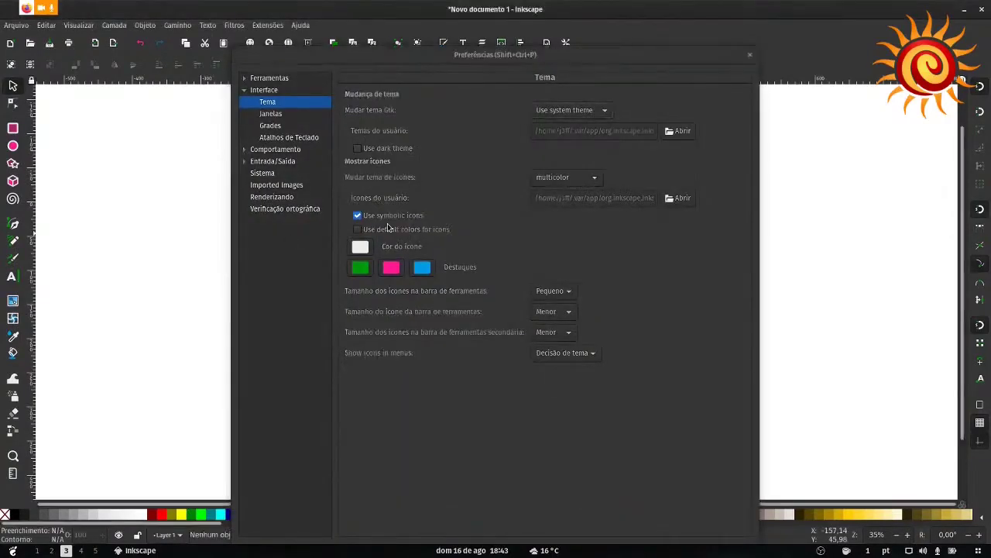
pyautogui.click(750, 56)
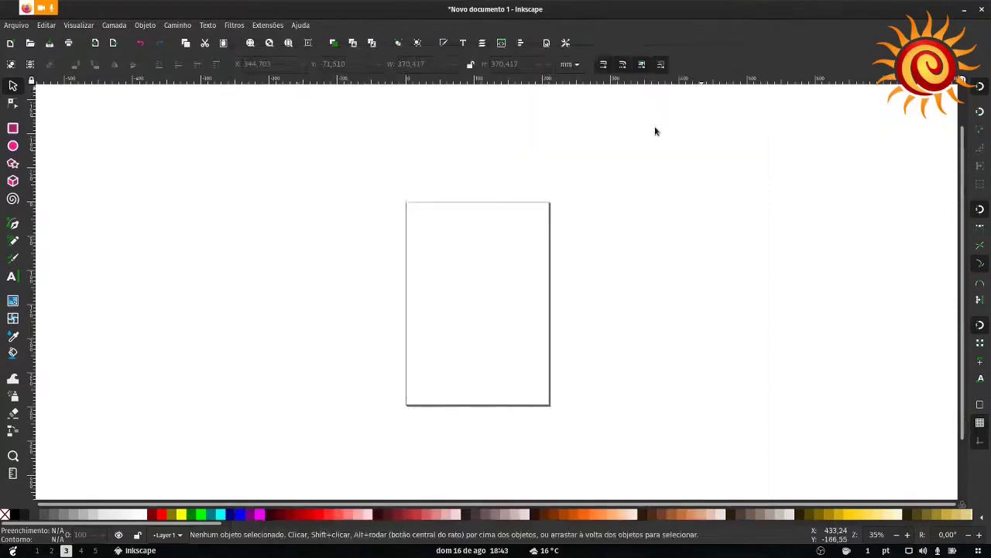
# Step: Open the document properties and set the units of the custom page size to px
pyautogui.hotkey('ctrl', 'shift', 'd')
pyautogui.moveTo(574, 187); pyautogui.dragTo(491, 116)
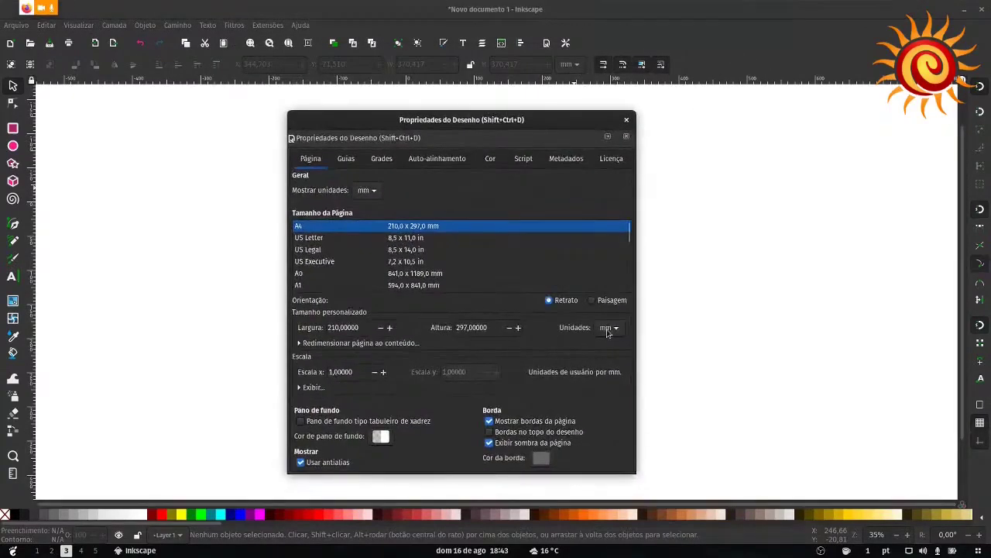
pyautogui.click(612, 332)
pyautogui.click(611, 331)
pyautogui.click(612, 331)
pyautogui.click(615, 377)
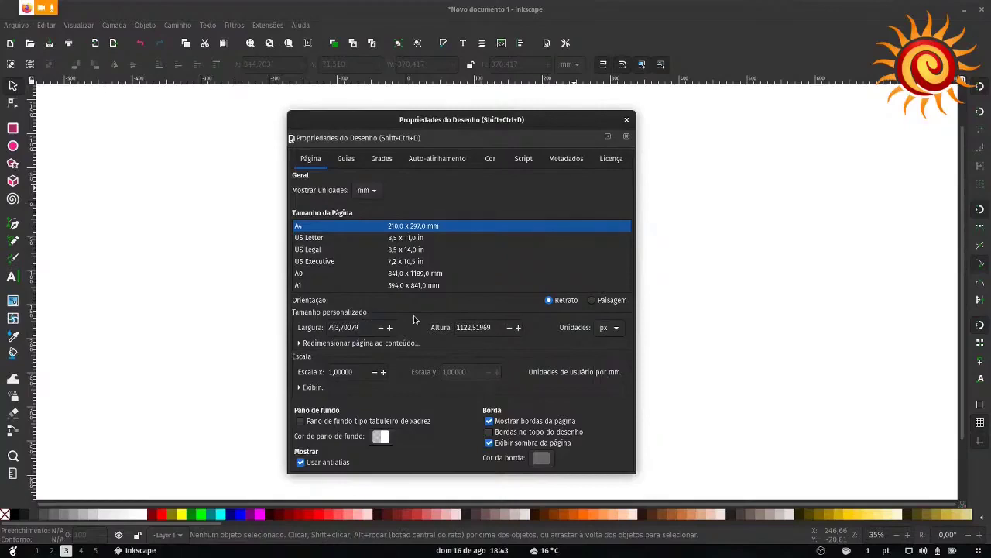
# Step: Set the custom page width and height to 1080 px each
pyautogui.tripleClick(374, 329)
pyautogui.write('1080')
pyautogui.press('Return')
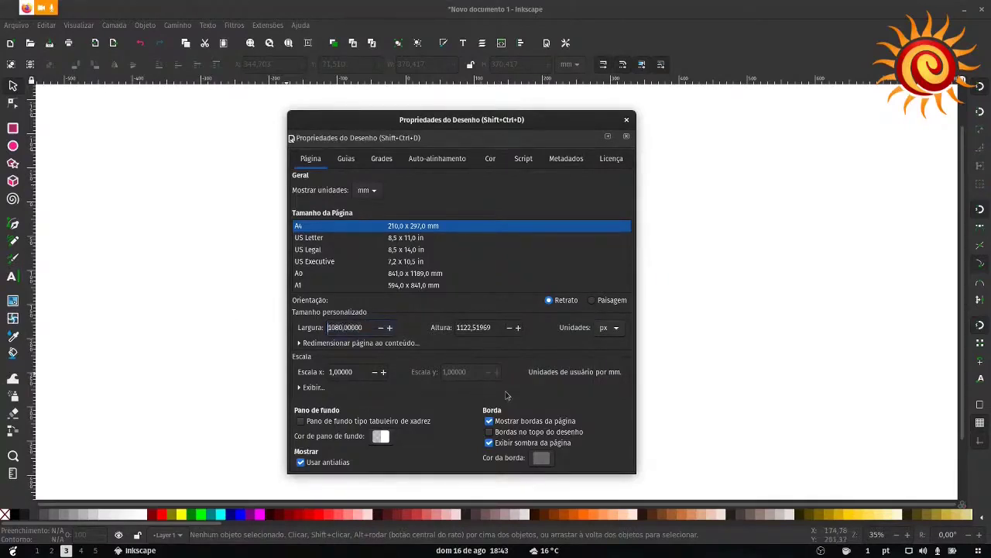
pyautogui.moveTo(490, 330); pyautogui.dragTo(396, 330)
pyautogui.write('1080')
pyautogui.press('Return')
# Step: Try calculating the page height with arithmetic, first dividing 1080 px by 2 and then entering 1080*2
pyautogui.moveTo(498, 327); pyautogui.dragTo(331, 320)
pyautogui.press('Right')
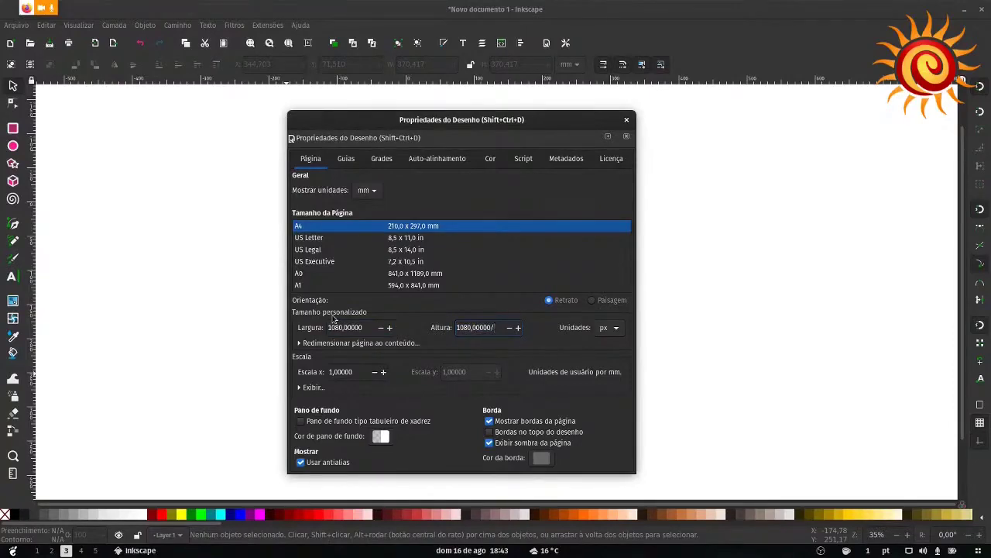
pyautogui.press('Return')
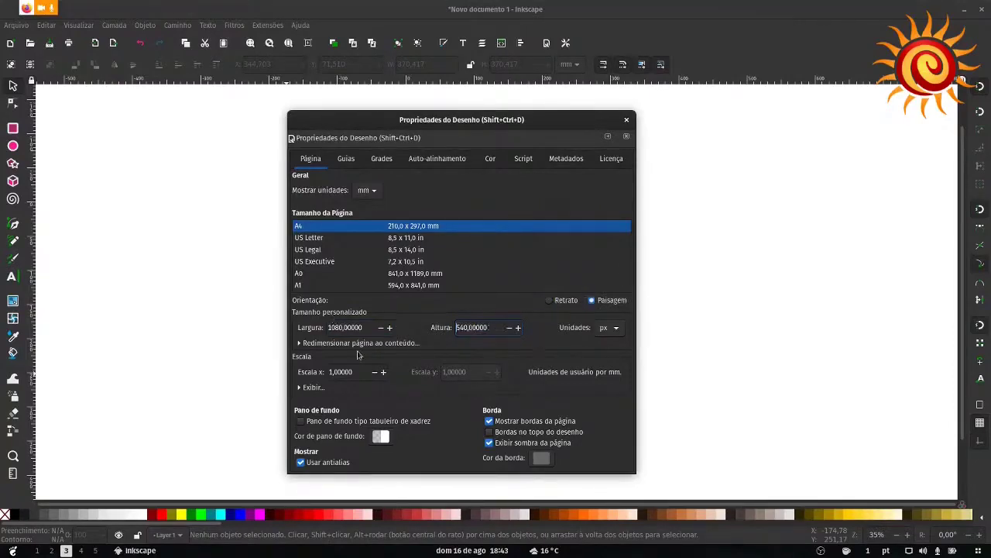
pyautogui.moveTo(359, 121); pyautogui.dragTo(690, 111)
pyautogui.doubleClick(818, 317)
pyautogui.write('1080*2')
pyautogui.press('Return')
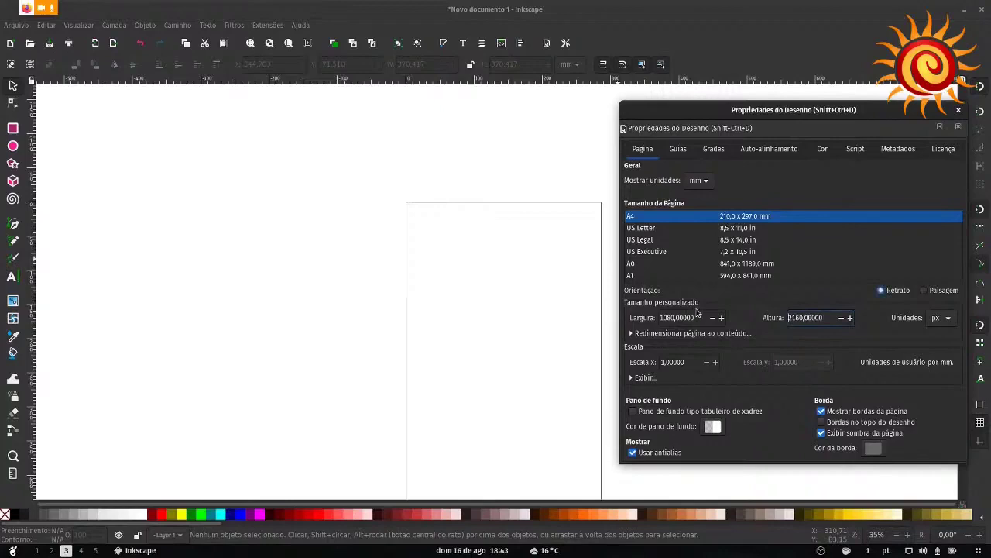
# Step: Set the page height back to 1080 px for a square page
pyautogui.press('Delete')
pyautogui.press('Delete')
pyautogui.press('Delete')
pyautogui.press('Delete')
pyautogui.press('Delete')
pyautogui.write('1080')
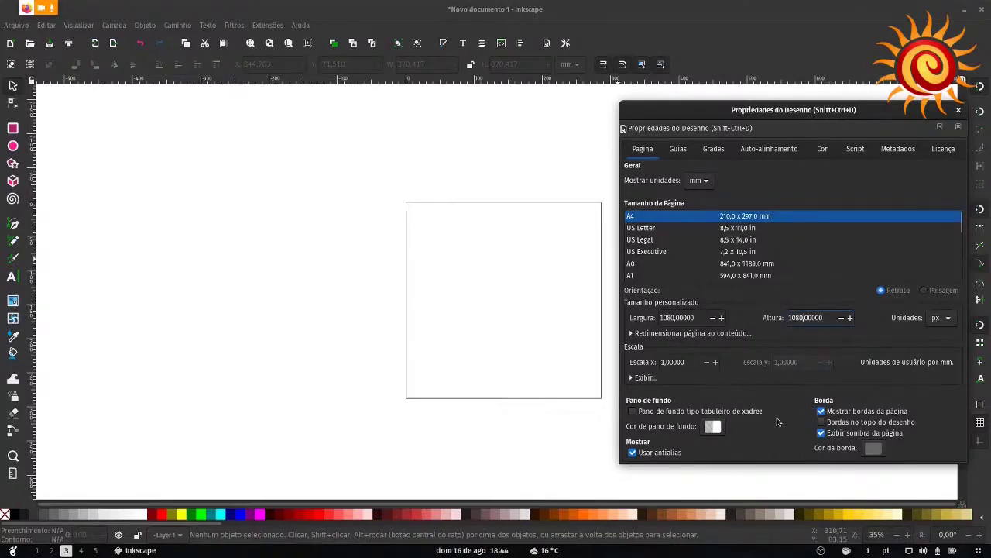
# Step: Turn on the checkerboard canvas background and show the page border on top of the drawing
pyautogui.click(730, 412)
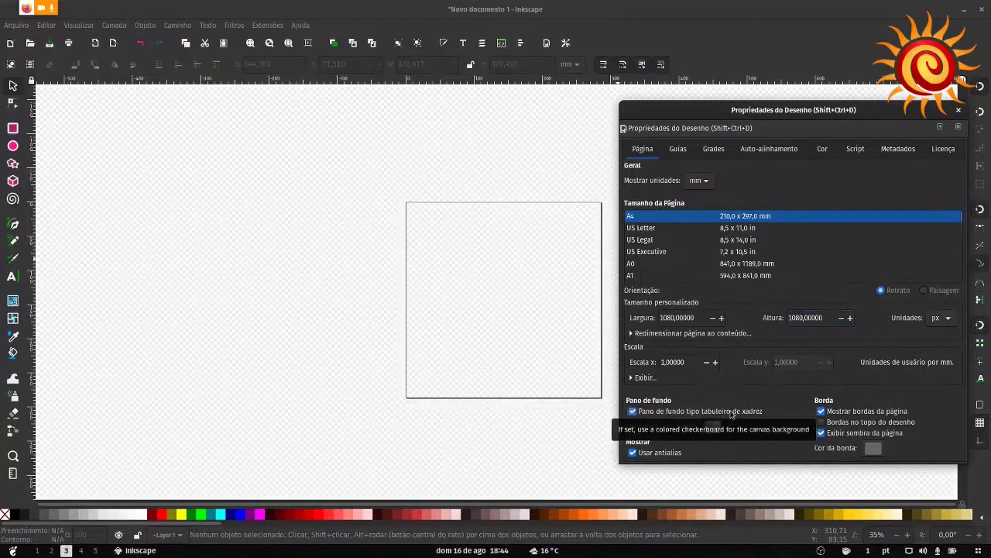
pyautogui.click(839, 424)
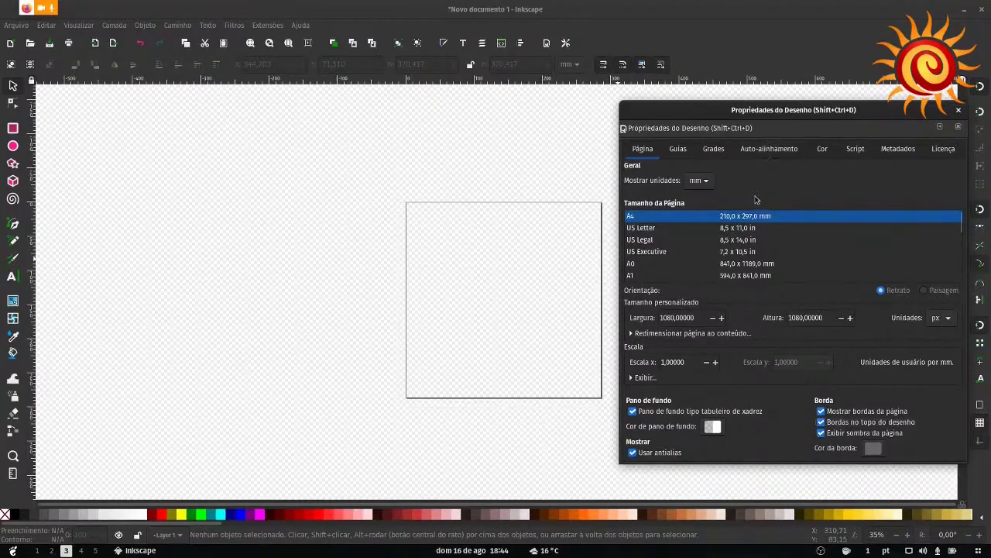
# Step: Create a rectangular grid for the document with X and Y spacing of 80 px
pyautogui.click(711, 150)
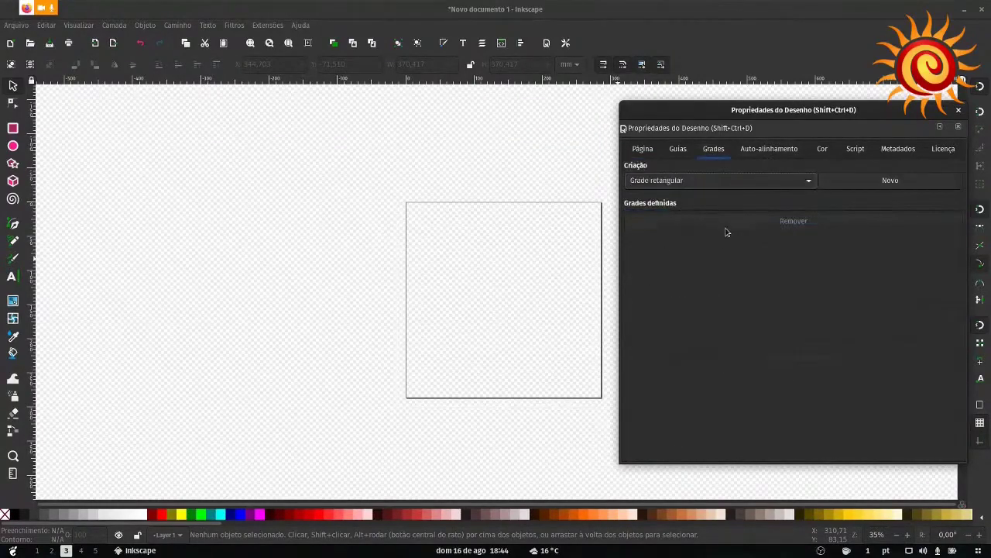
pyautogui.click(878, 183)
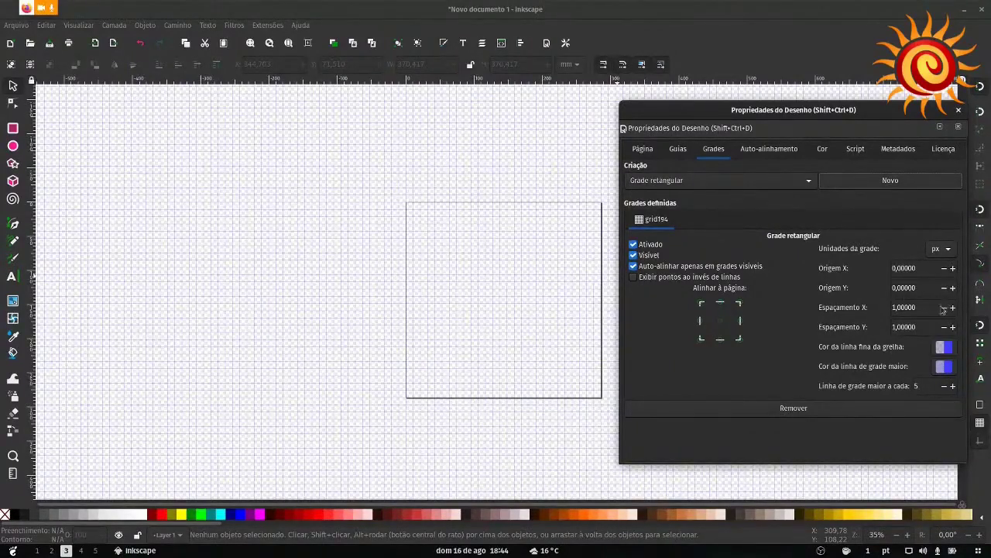
pyautogui.moveTo(910, 307); pyautogui.dragTo(807, 308)
pyautogui.write('80')
pyautogui.click(921, 328)
pyautogui.moveTo(921, 328); pyautogui.dragTo(797, 327)
pyautogui.write('80')
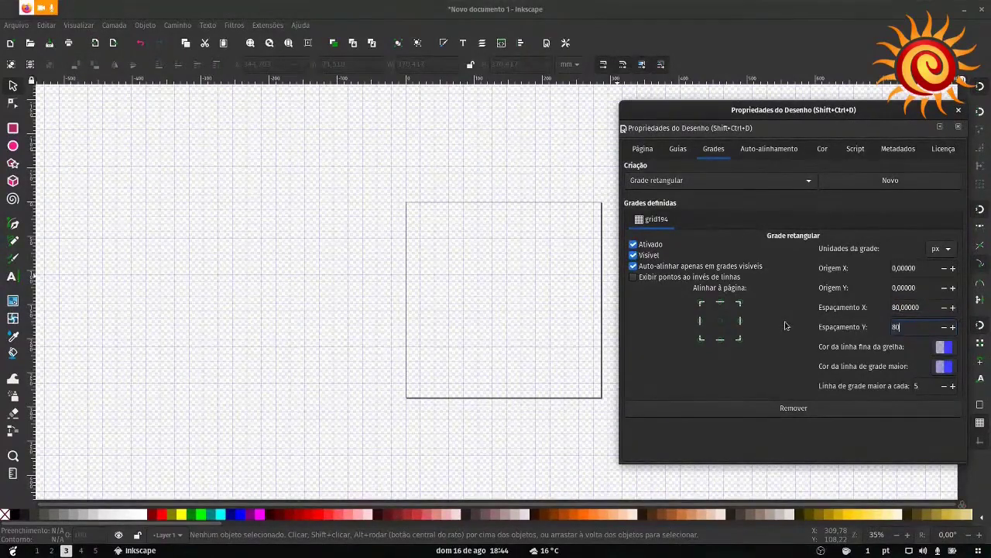
pyautogui.click(919, 307)
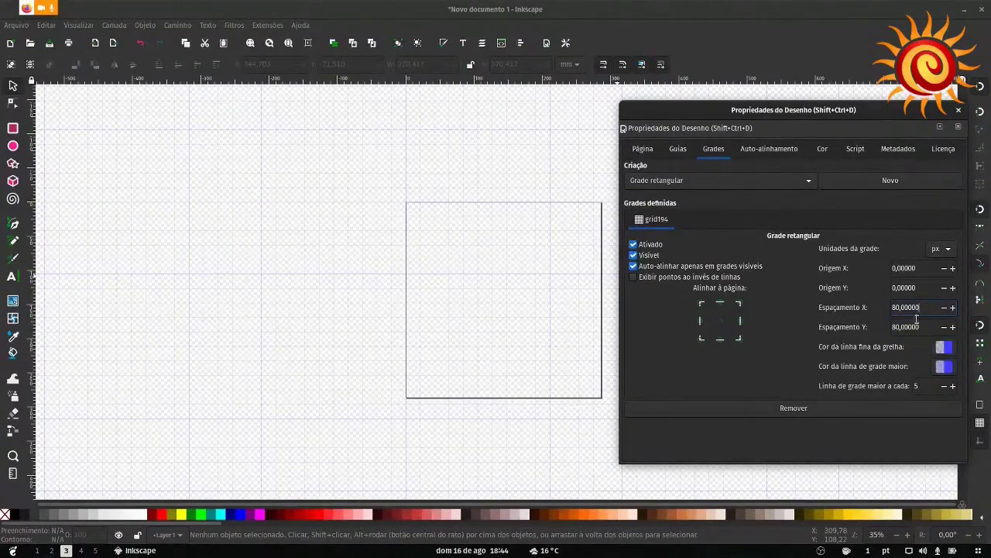
# Step: Set the rectangular grid's X and Y spacing to 90 px and close the document properties
pyautogui.moveTo(932, 328); pyautogui.dragTo(786, 319)
pyautogui.write('90')
pyautogui.hotkey('shift', 'Tab')
pyautogui.write('90')
pyautogui.press('Return')
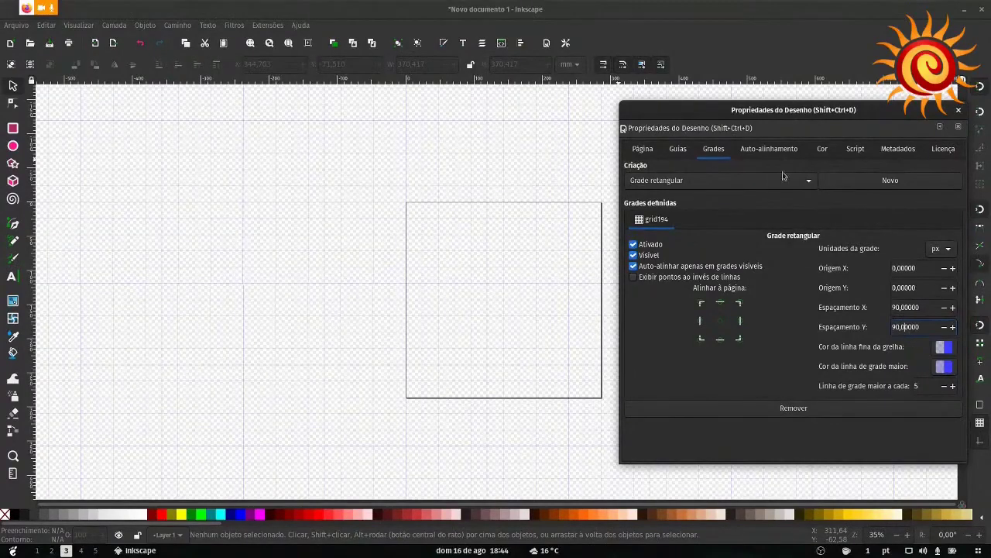
pyautogui.click(959, 110)
# Step: Draw a rectangle about 190.5 × 95.3 mm with its corners snapped to the grid, overlapping the page's left border
pyautogui.keyDown('ctrl'); pyautogui.scroll(3, 489, 277); pyautogui.keyUp('ctrl')
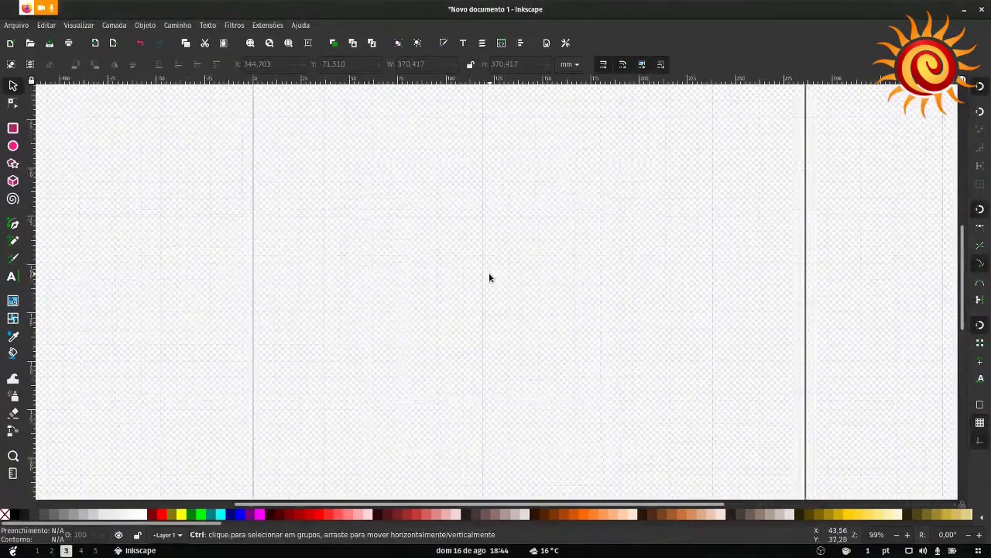
pyautogui.hscroll(-3, 521, 258)
pyautogui.click(12, 131)
pyautogui.moveTo(190, 167); pyautogui.dragTo(557, 351)
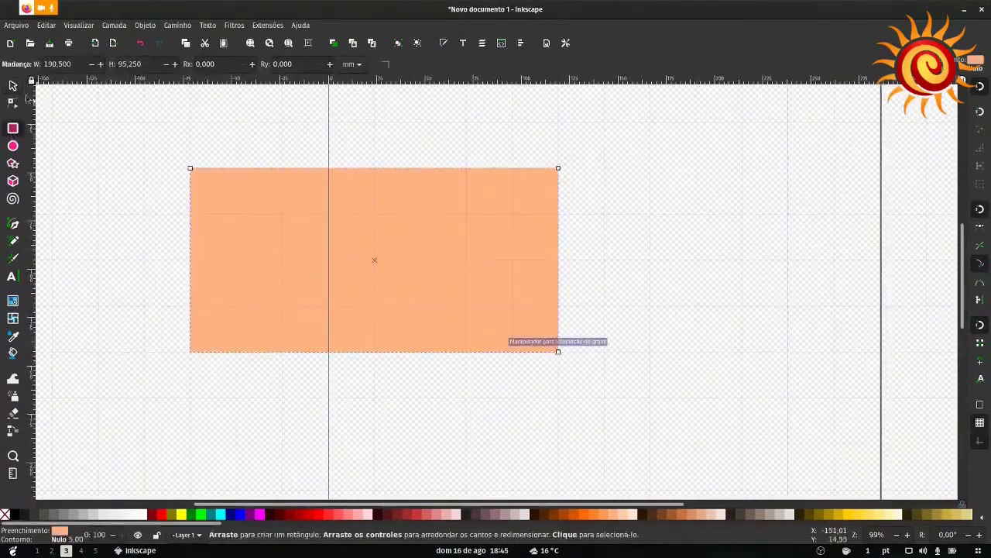
# Step: Move the rectangle inside the page and reduce its height to about 47.6 mm, snapping it to the grid
pyautogui.click(12, 85)
pyautogui.moveTo(345, 289); pyautogui.dragTo(531, 290)
pyautogui.keyDown('ctrl'); pyautogui.scroll(-3, 454, 290); pyautogui.keyUp('ctrl')
pyautogui.moveTo(457, 289); pyautogui.dragTo(469, 410)
pyautogui.moveTo(505, 338); pyautogui.dragTo(509, 283)
pyautogui.click(511, 347)
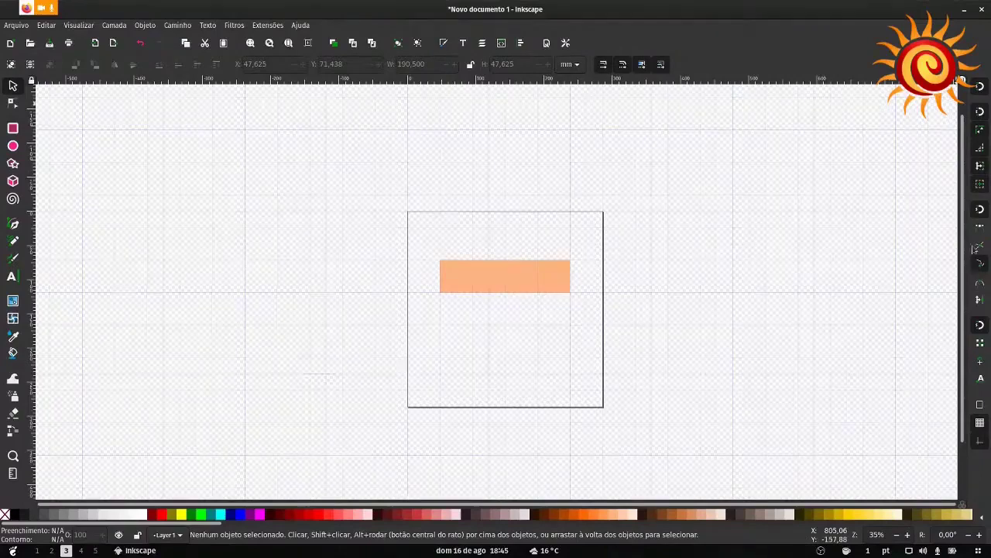
# Step: Move the rectangle to the page's top-left corner and stretch it to 285.75 × 285.75 mm so it covers the page
pyautogui.press('#')
pyautogui.click(504, 285)
pyautogui.moveTo(504, 283); pyautogui.dragTo(479, 228)
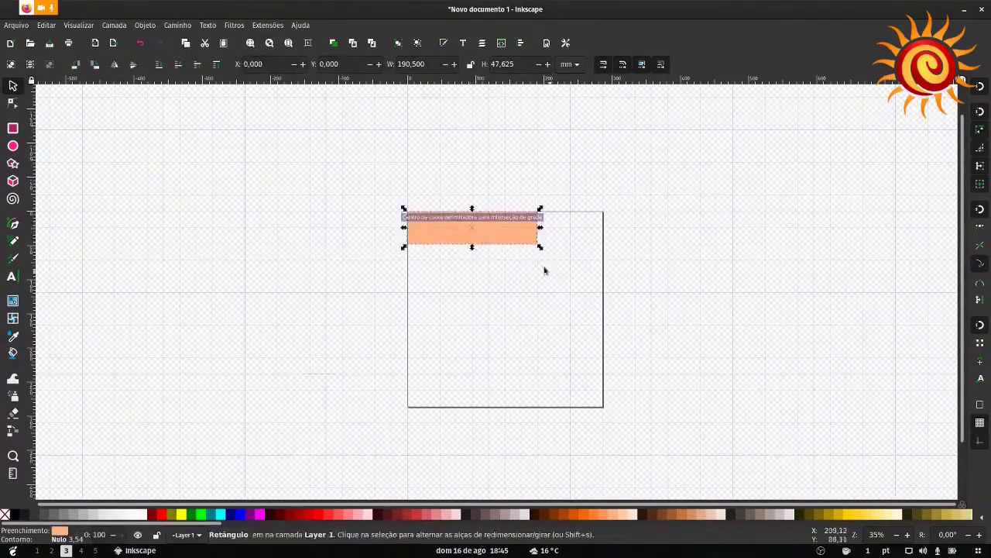
pyautogui.moveTo(540, 248); pyautogui.dragTo(608, 408)
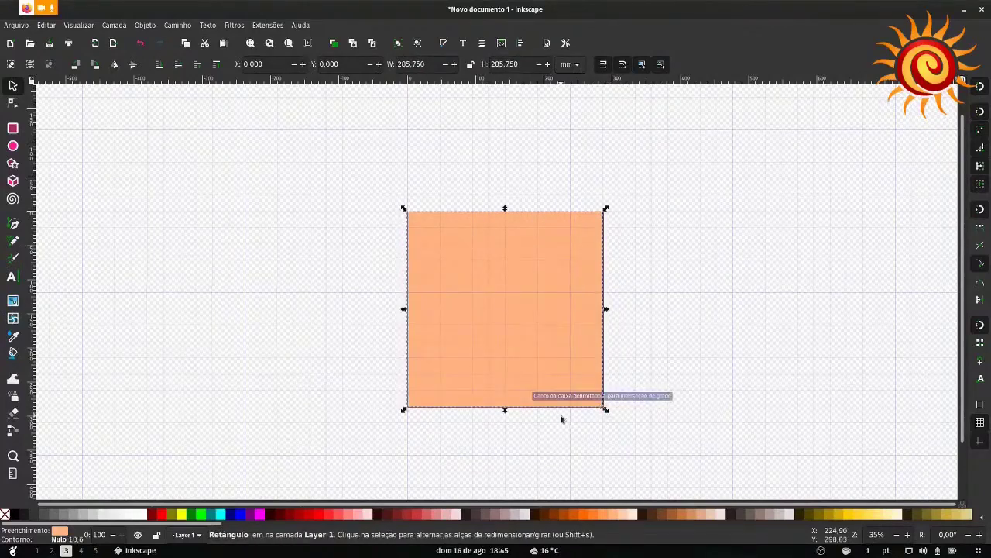
# Step: Fill the page-sized square with a lighter peach colour and turn off snapping
pyautogui.click(622, 516)
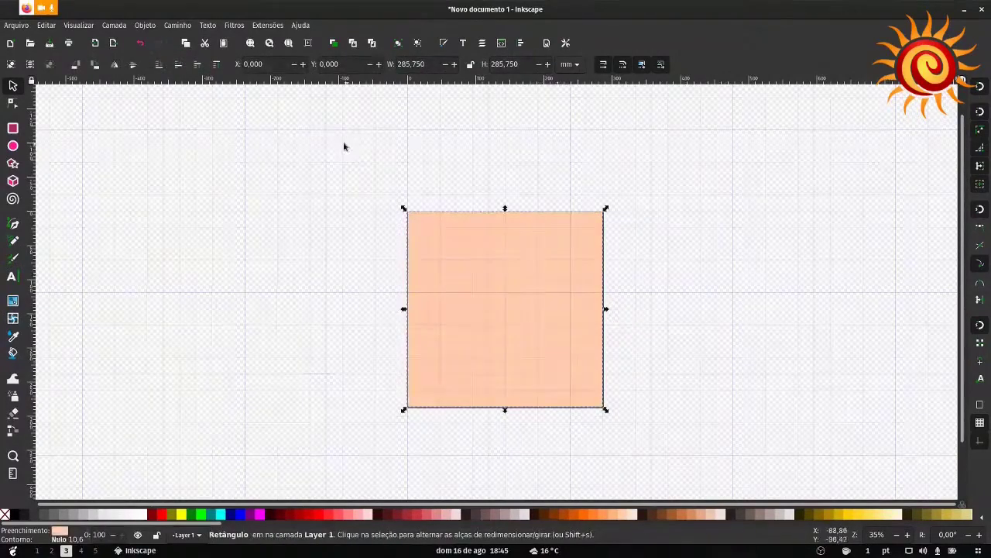
pyautogui.click(358, 163)
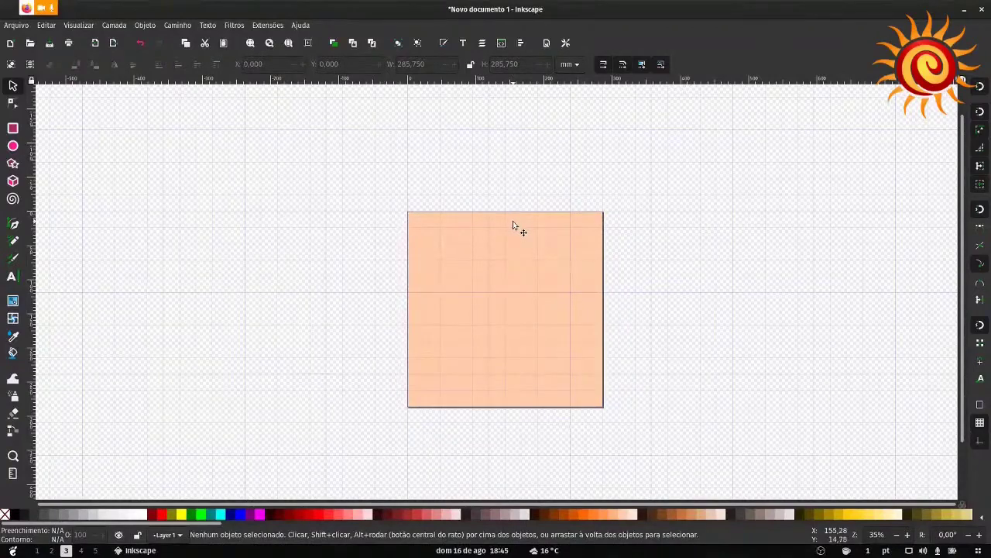
pyautogui.press('%')
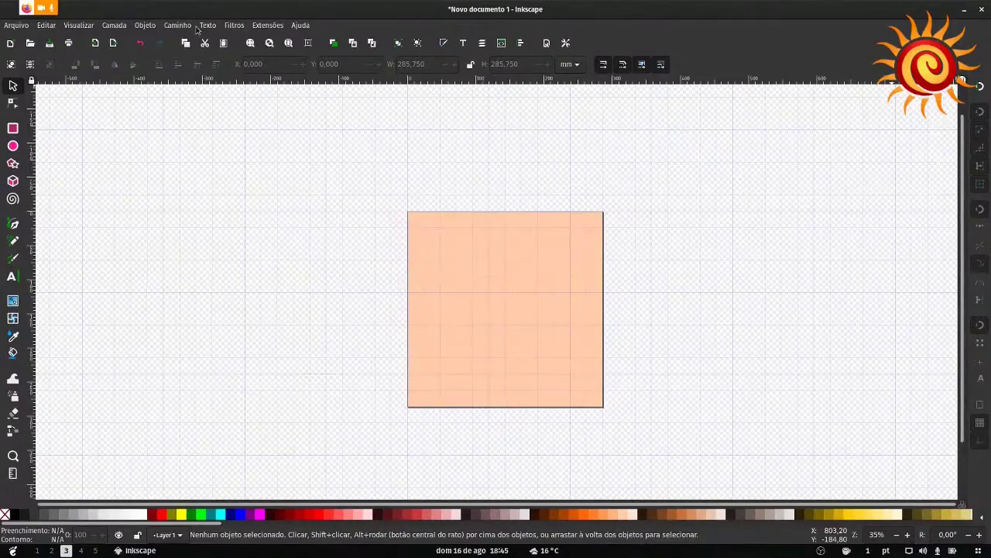
# Step: Show the list of document objects and enlarge it
pyautogui.click(144, 25)
pyautogui.click(144, 36)
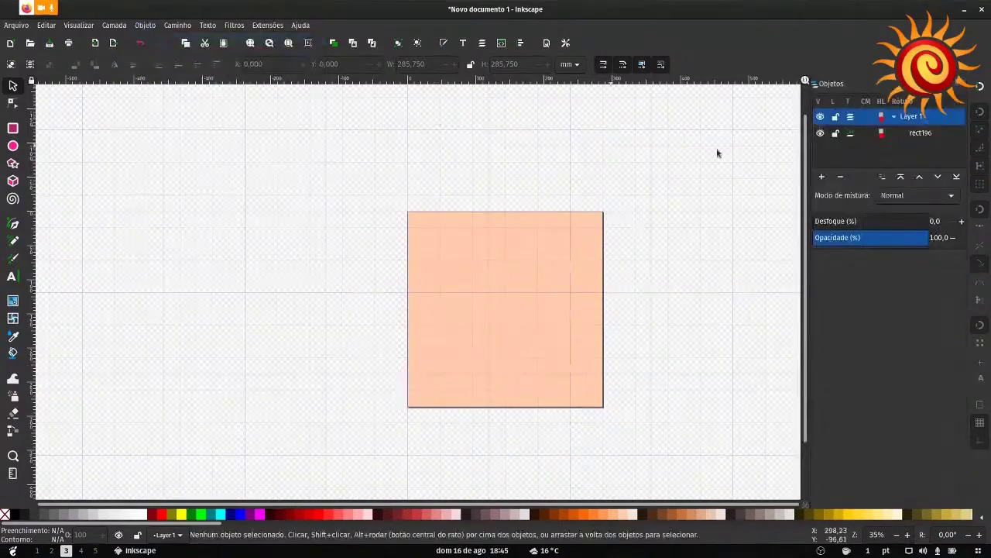
pyautogui.moveTo(875, 166); pyautogui.dragTo(891, 321)
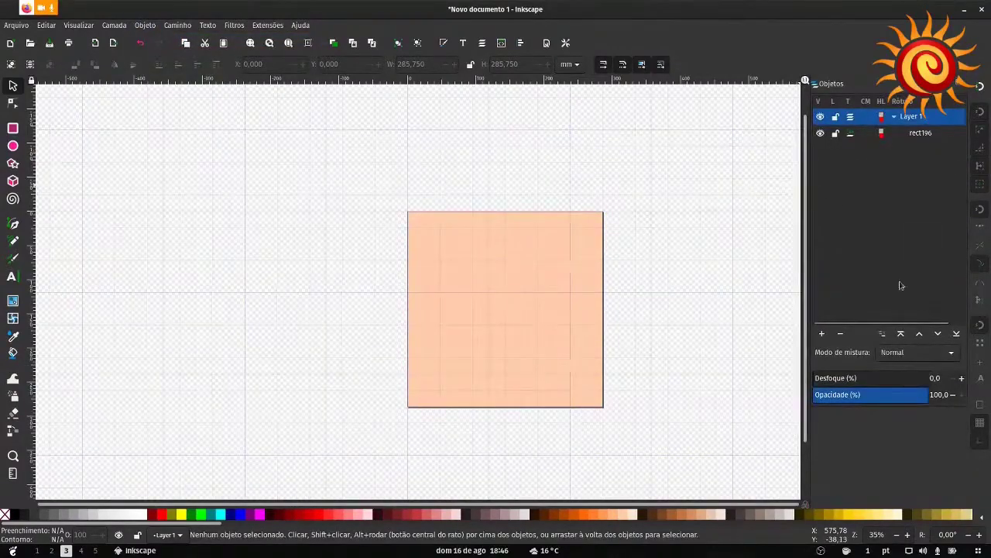
# Step: Draw an ellipse about 186 × 223 mm beside the page's left border and fill it with orange
pyautogui.click(12, 146)
pyautogui.moveTo(173, 248); pyautogui.dragTo(302, 402)
pyautogui.click(626, 518)
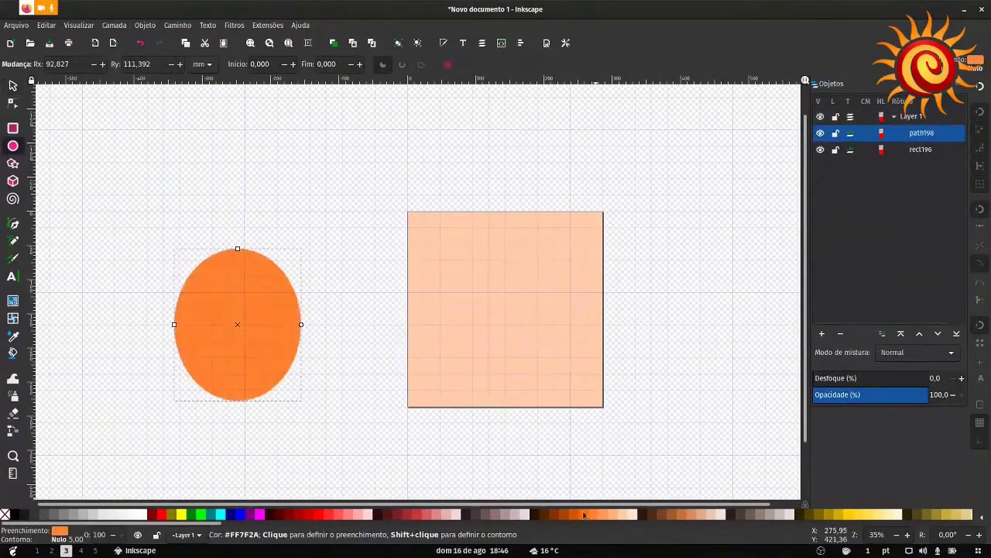
# Step: Widen the orange ellipse to about 226 mm and move it over the page's top-left corner
pyautogui.click(12, 85)
pyautogui.moveTo(172, 324); pyautogui.dragTo(145, 277)
pyautogui.moveTo(232, 339); pyautogui.dragTo(413, 226)
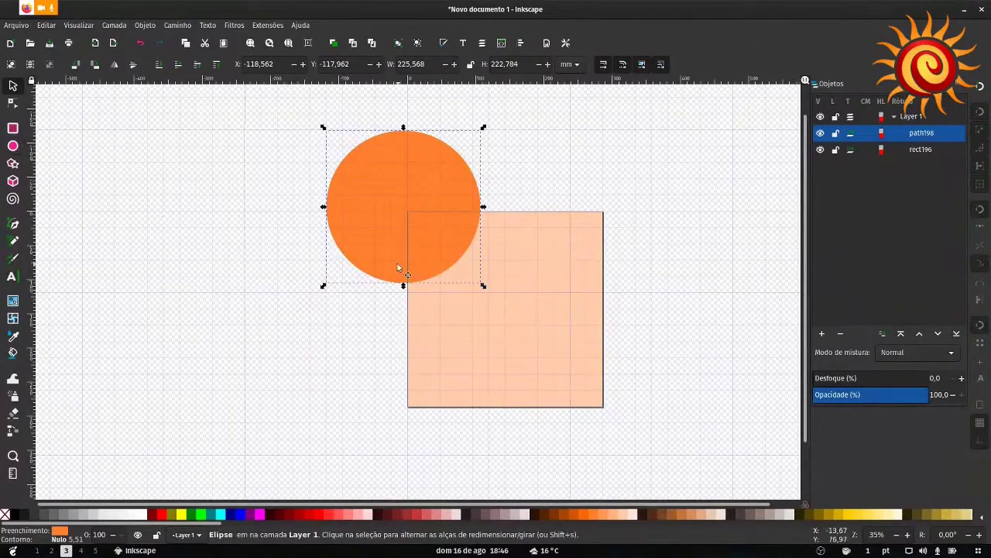
# Step: Try lowering the orange ellipse in the stacking order and raise it back above the square
pyautogui.click(920, 333)
pyautogui.click(936, 334)
pyautogui.click(937, 334)
pyautogui.click(920, 333)
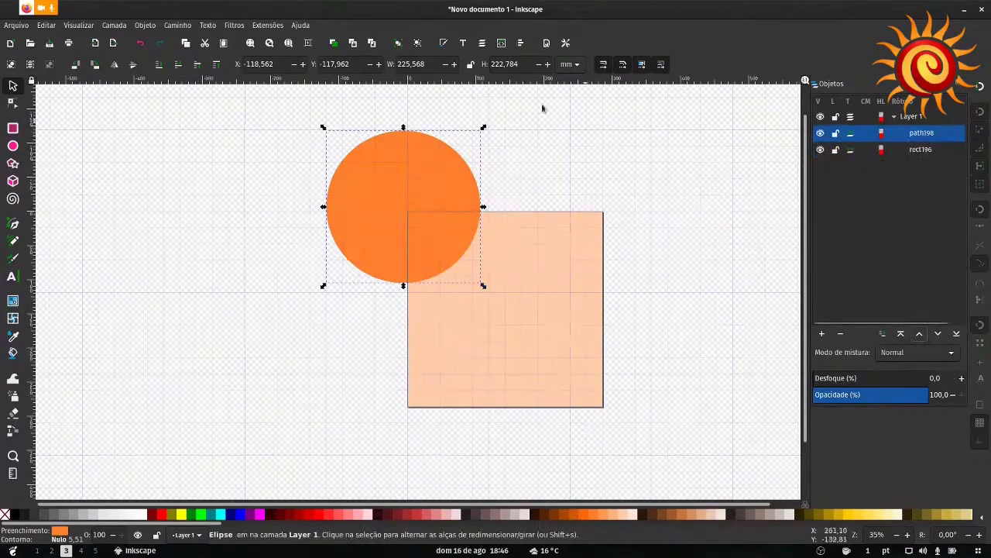
# Step: Center the orange ellipse horizontally and vertically relative to the page with Align and Distribute
pyautogui.click(520, 43)
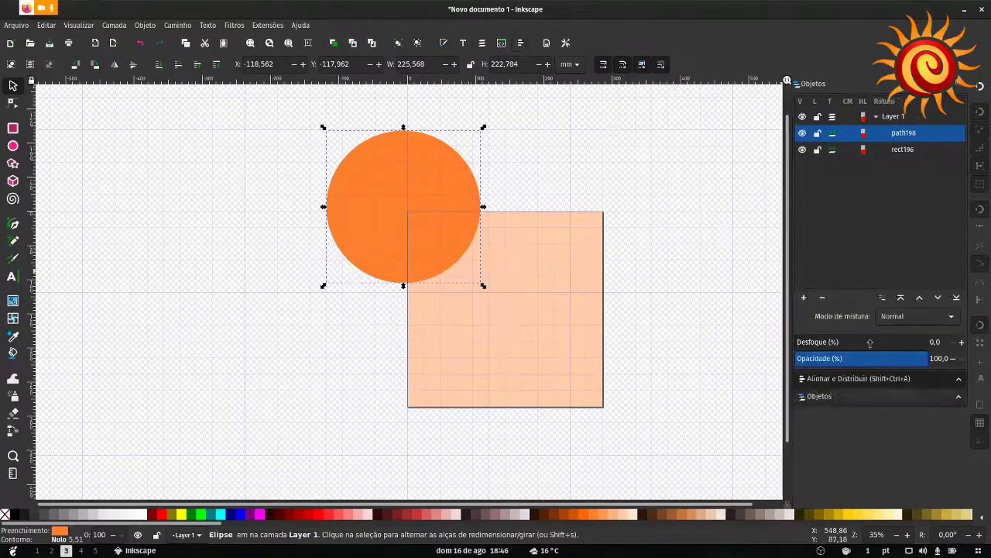
pyautogui.click(903, 379)
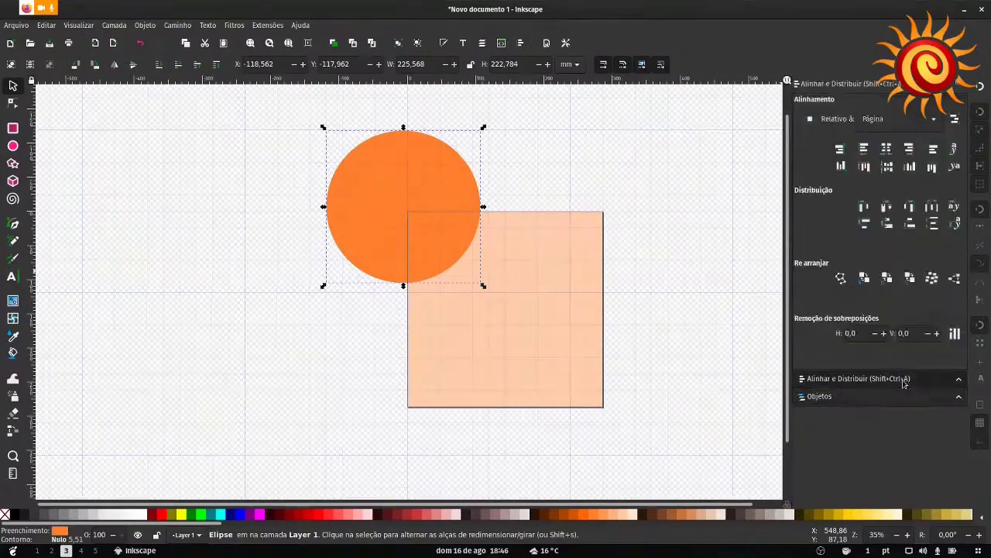
pyautogui.click(887, 148)
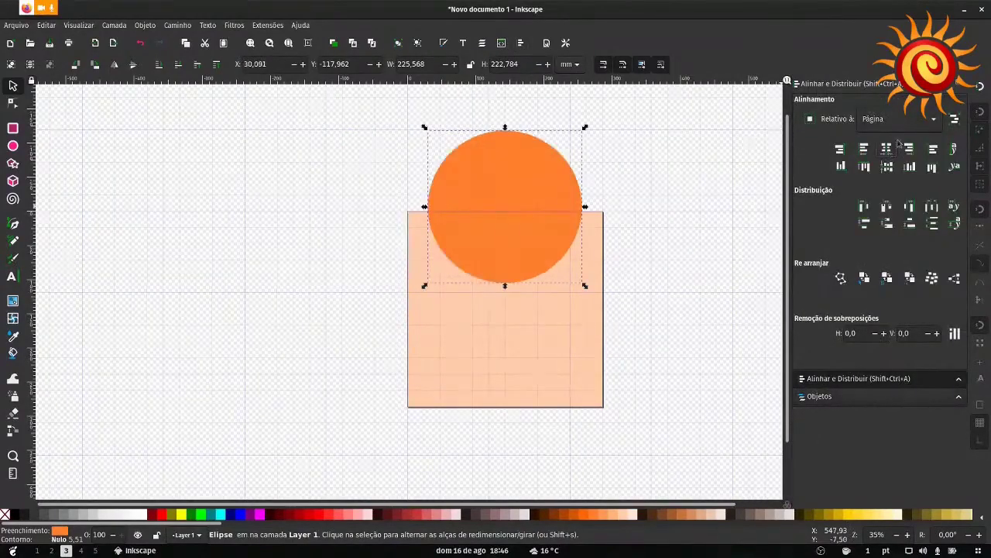
pyautogui.click(888, 166)
pyautogui.click(683, 297)
pyautogui.click(552, 312)
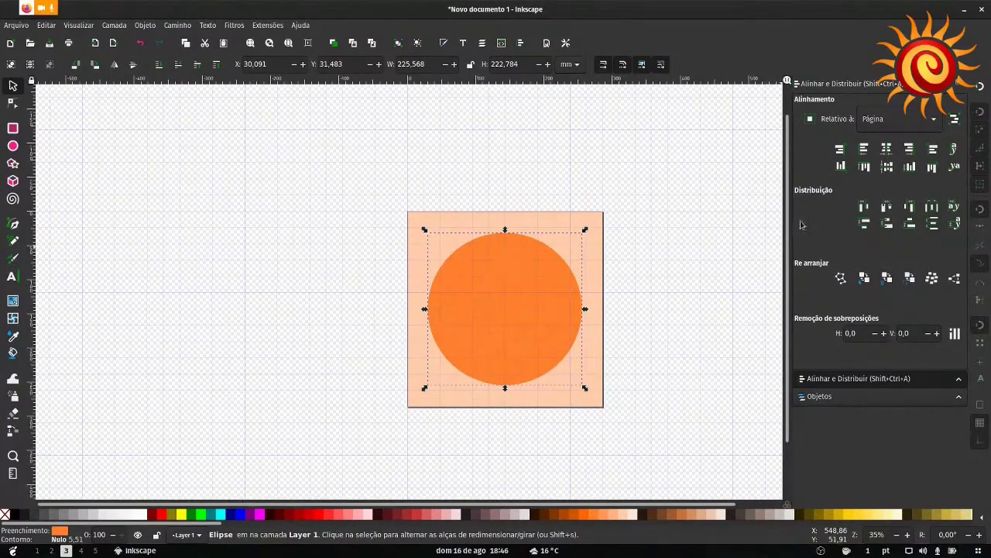
pyautogui.click(898, 119)
pyautogui.click(703, 188)
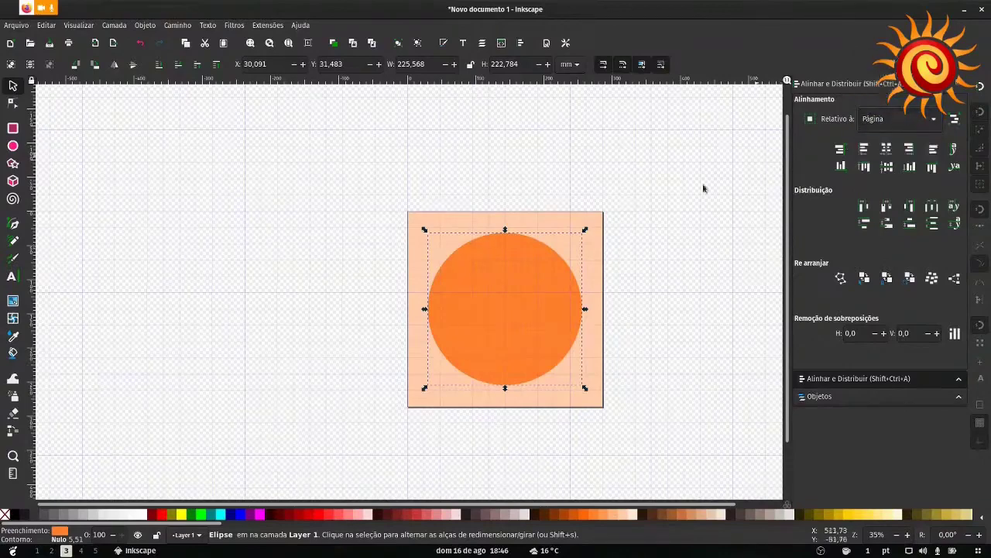
pyautogui.click(664, 223)
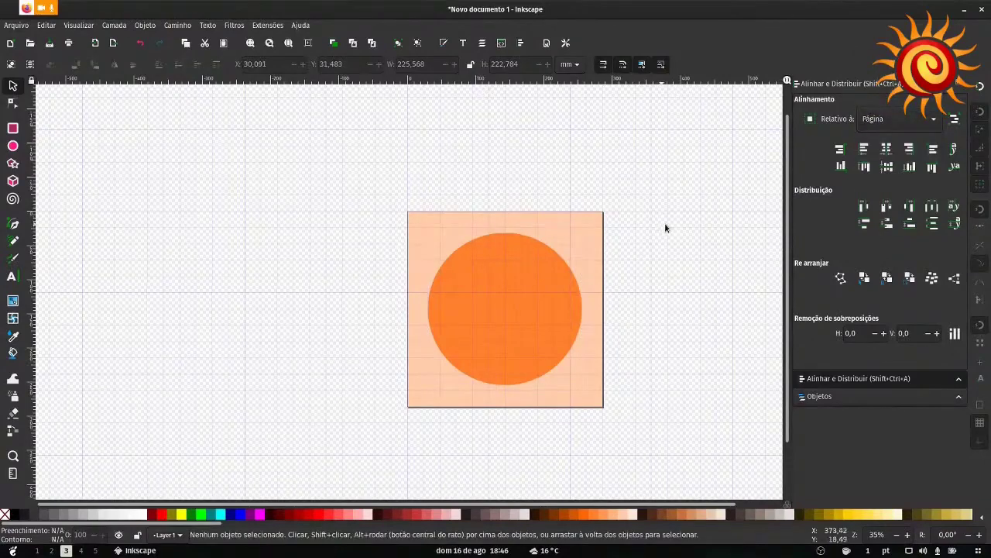
pyautogui.click(546, 300)
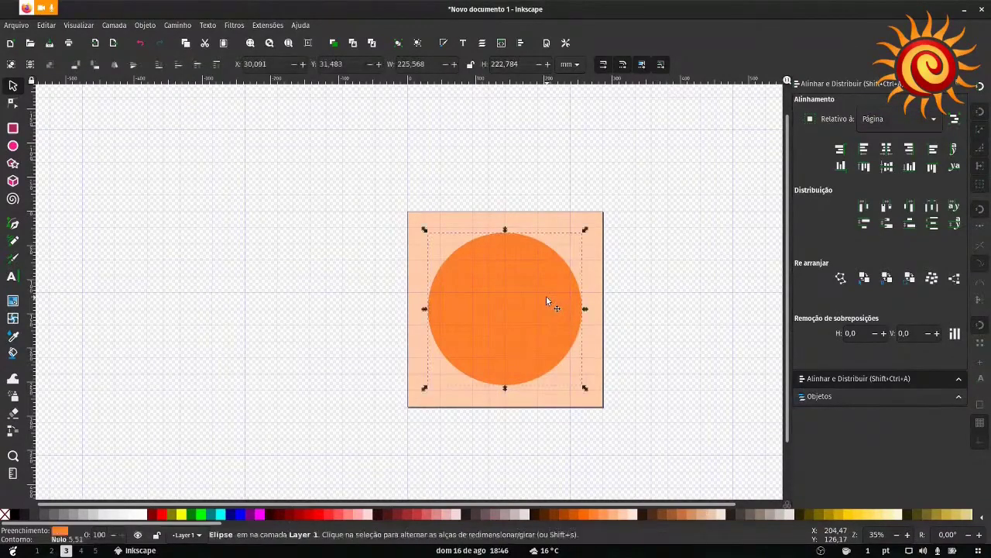
pyautogui.click(680, 287)
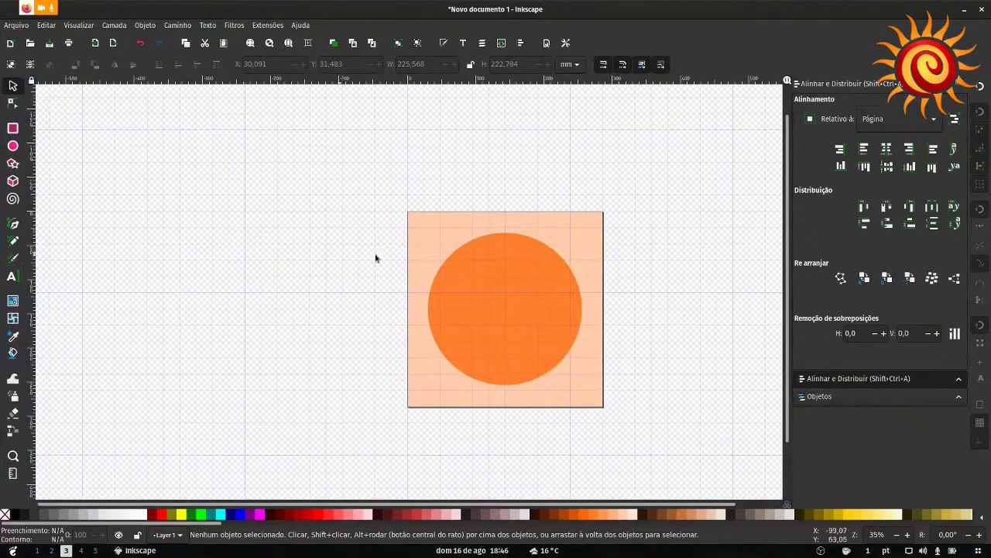
pyautogui.click(562, 294)
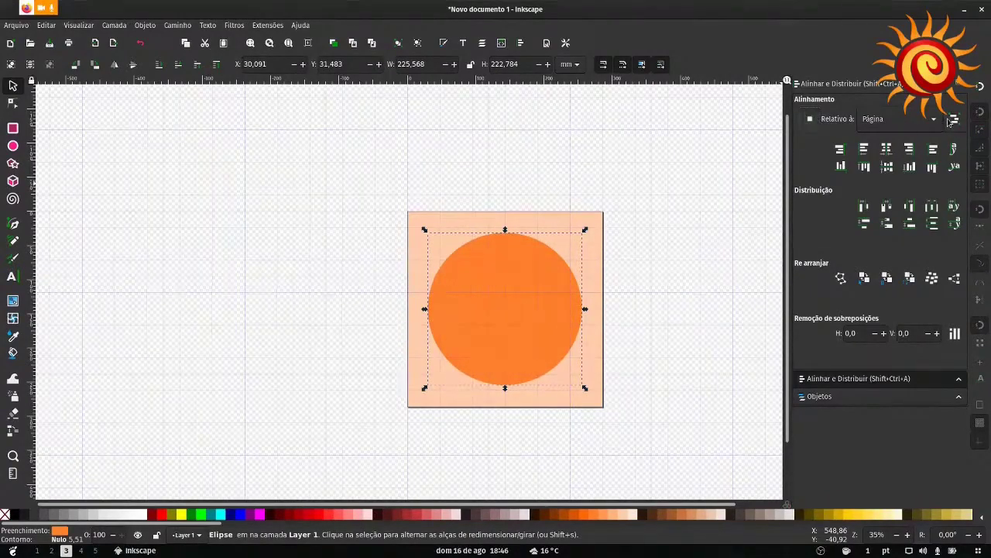
pyautogui.click(279, 290)
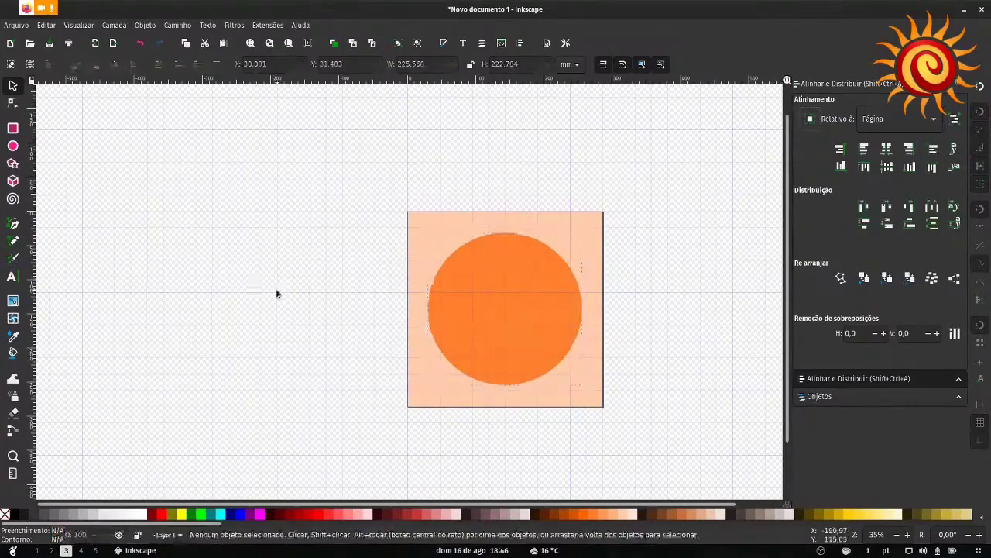
# Step: Switch to the Okular presentation and examine slide 23, "Fundamentos da linguagem visual", and its book reference
pyautogui.moveTo(2, 372)
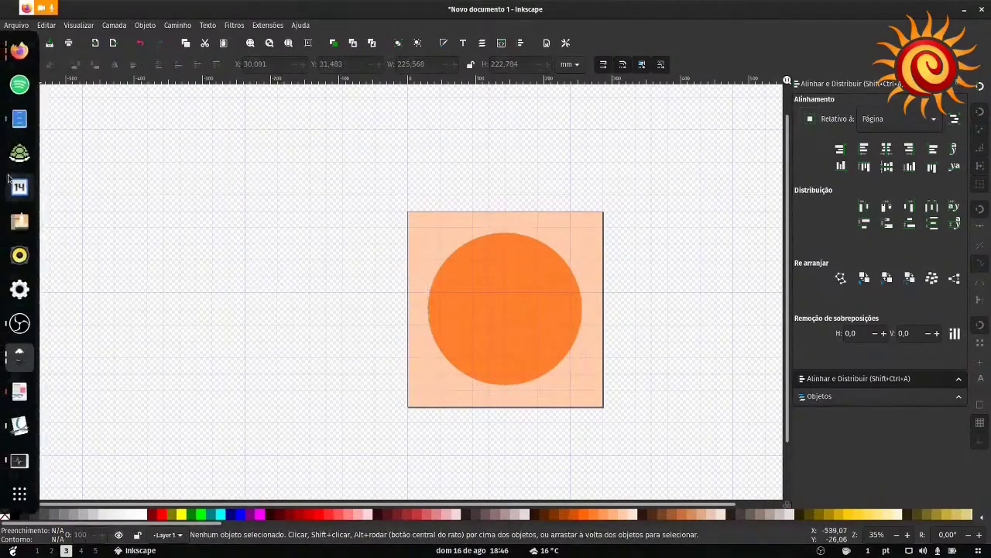
pyautogui.click(20, 399)
pyautogui.rightClick(62, 520)
pyautogui.click(62, 517)
pyautogui.click(62, 517)
pyautogui.scroll(-2, 301, 318)
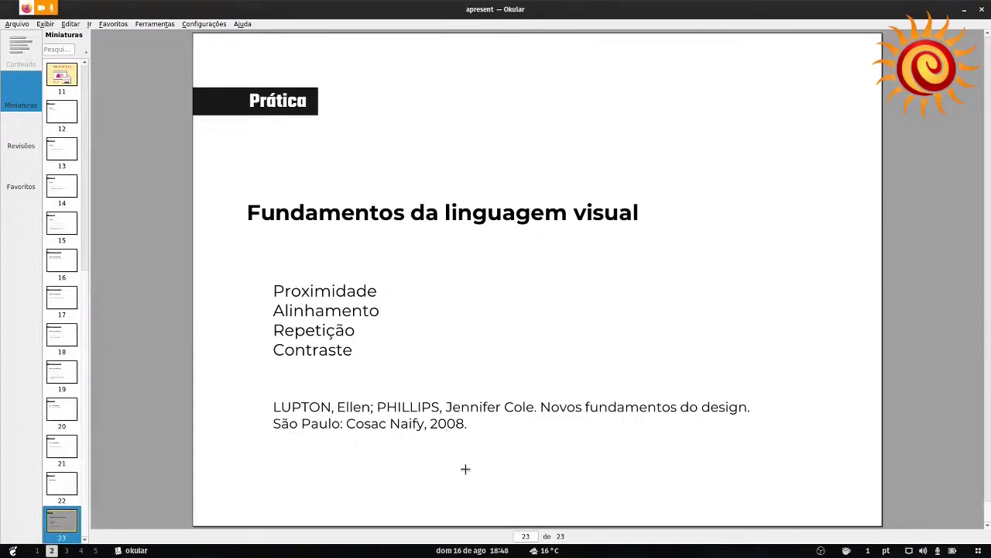
pyautogui.hotkey('ctrl', '+')
pyautogui.hotkey('ctrl', '+')
pyautogui.hotkey('ctrl', '-')
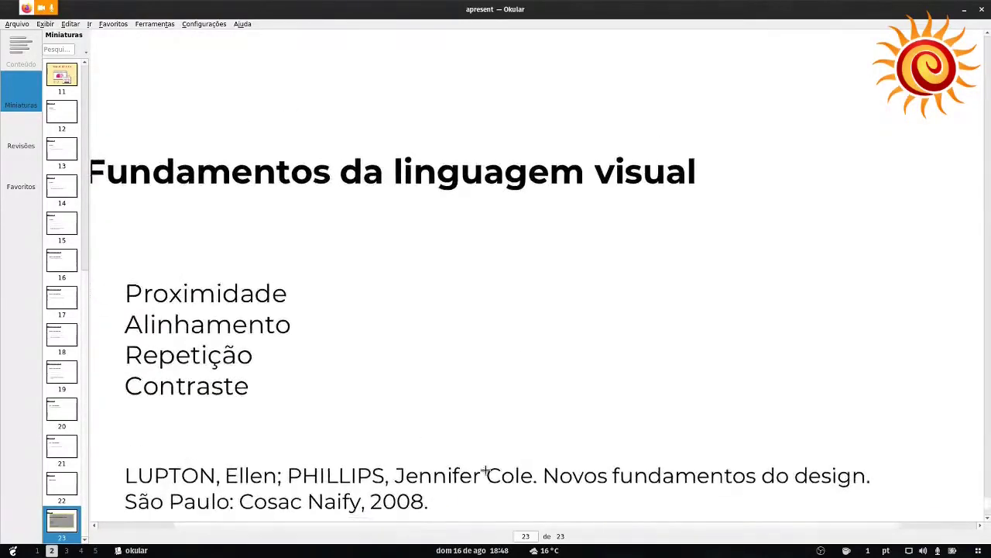
pyautogui.hotkey('ctrl', '-')
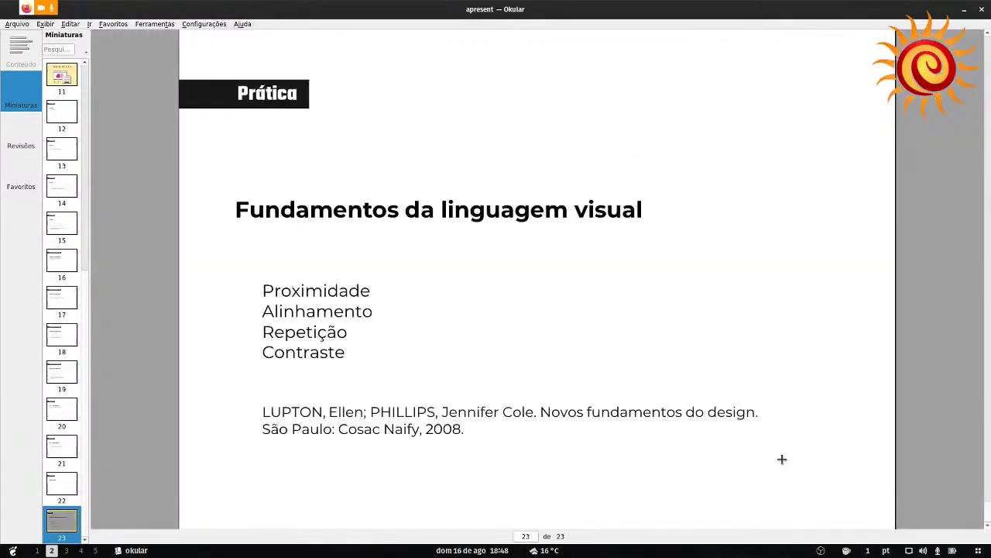
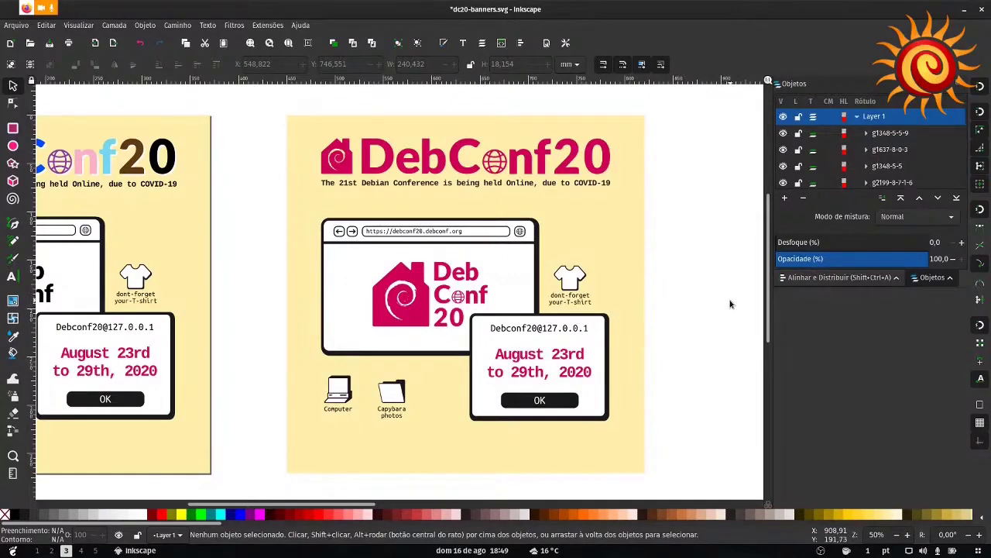
# Step: Group the objects of the "August 23rd to 29th, 2020" dialog box in the magenta DebConf20 banner
pyautogui.click(583, 287)
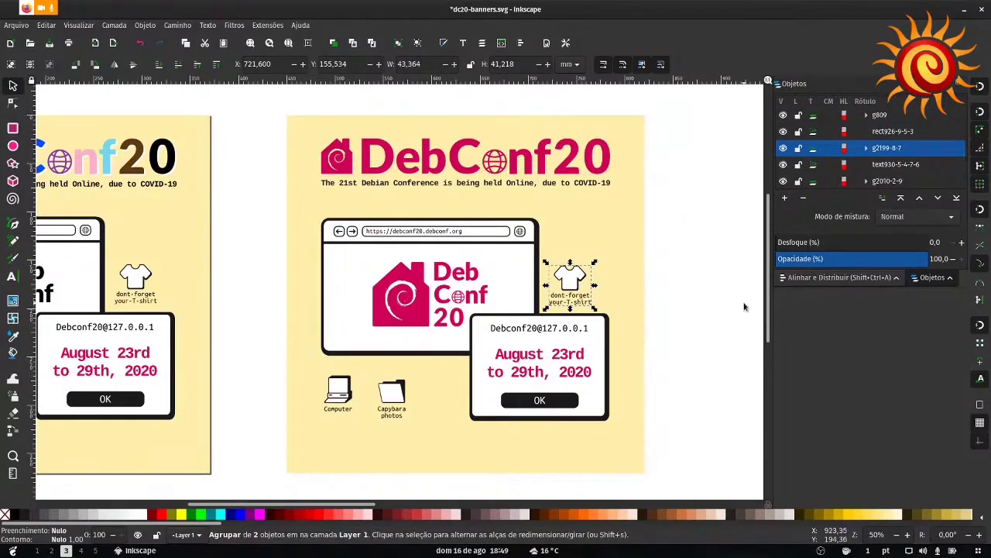
pyautogui.click(547, 367)
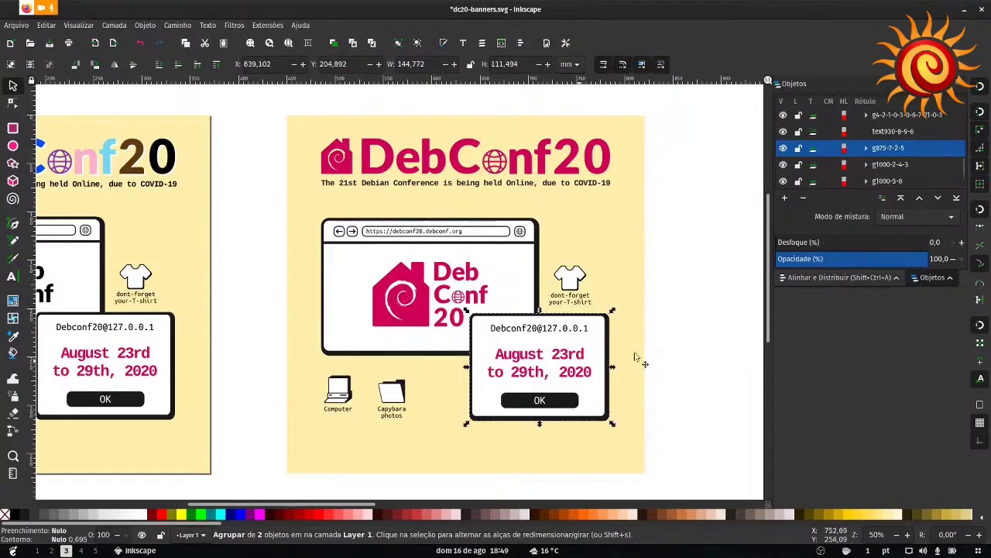
pyautogui.moveTo(718, 302); pyautogui.dragTo(457, 456)
pyautogui.hotkey('ctrl', 'g')
# Step: Try the grouped date dialog box across the banner's lower edge, and move it back to overlap the browser window
pyautogui.moveTo(493, 362); pyautogui.dragTo(470, 421)
pyautogui.scroll(-2, 594, 403)
pyautogui.hscroll(2, 594, 403)
pyautogui.scroll(3, 477, 364)
pyautogui.scroll(-2, 484, 368)
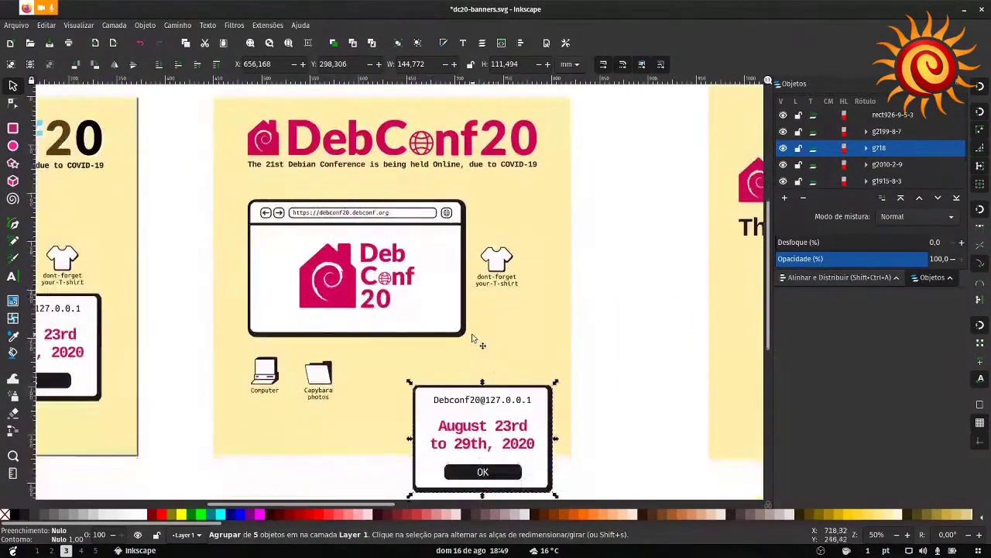
pyautogui.hscroll(-1, 474, 338)
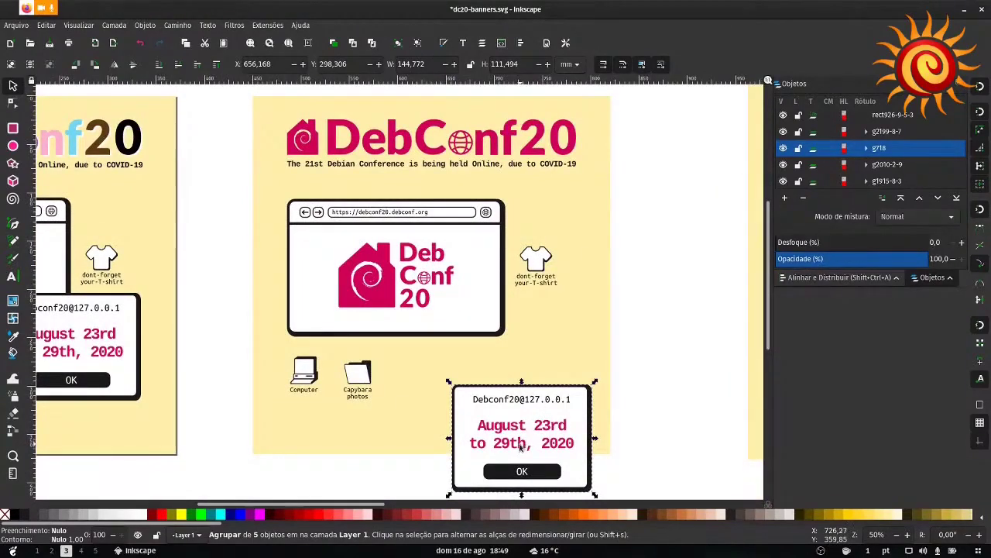
pyautogui.moveTo(521, 440); pyautogui.dragTo(505, 341)
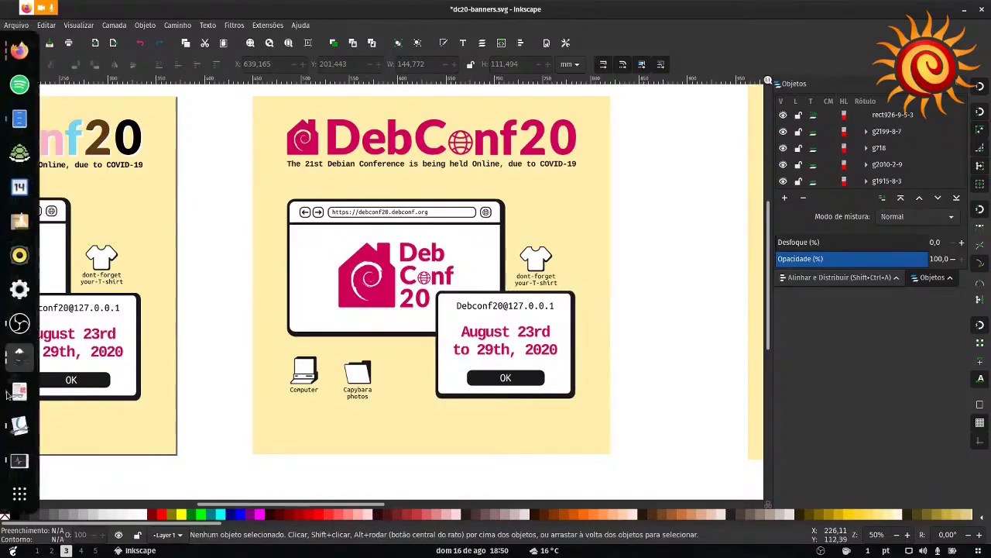
# Step: Switch back to the new document containing the orange ellipse on the peach square
pyautogui.click(20, 358)
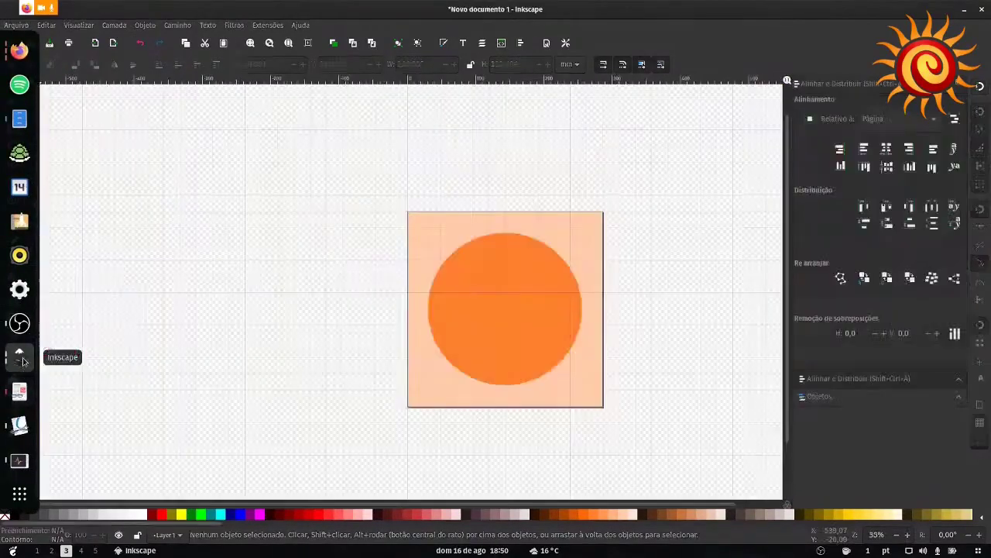
# Step: Move the orange circle off the page to its upper left, and add a pasted copy filled light blue below it
pyautogui.click(554, 308)
pyautogui.moveTo(554, 307); pyautogui.dragTo(368, 226)
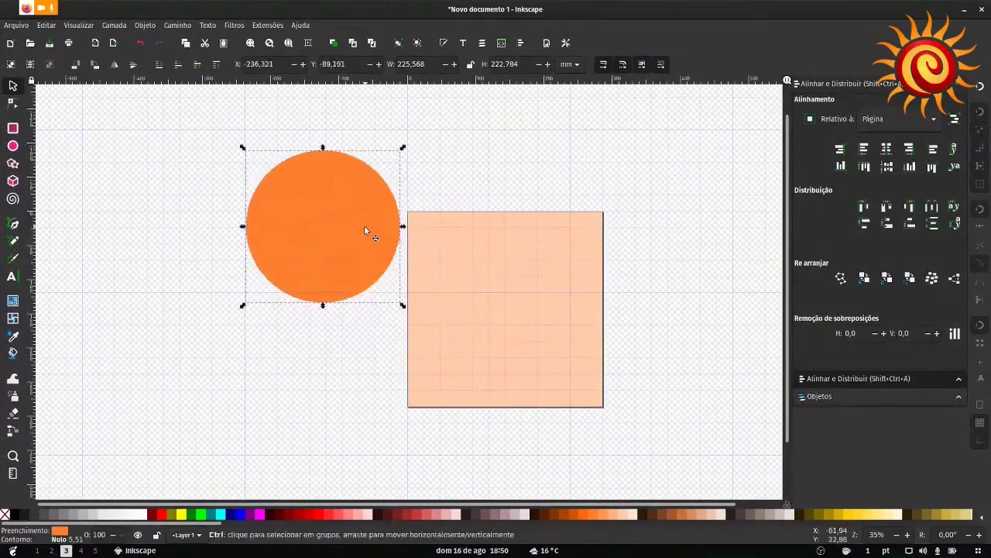
pyautogui.hotkey('ctrl', 'v')
pyautogui.click(820, 514)
pyautogui.moveTo(505, 322); pyautogui.dragTo(432, 376)
pyautogui.scroll(-5, 500, 515)
pyautogui.click(499, 514)
# Step: Paste another circle over the page's upper right corner and fill it dark green
pyautogui.hotkey('ctrl', 'v')
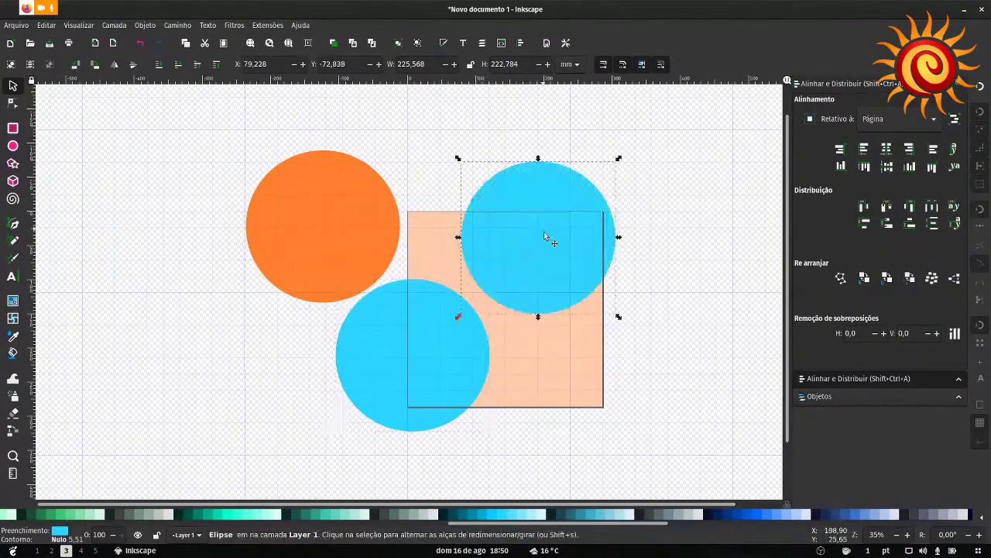
pyautogui.click(48, 515)
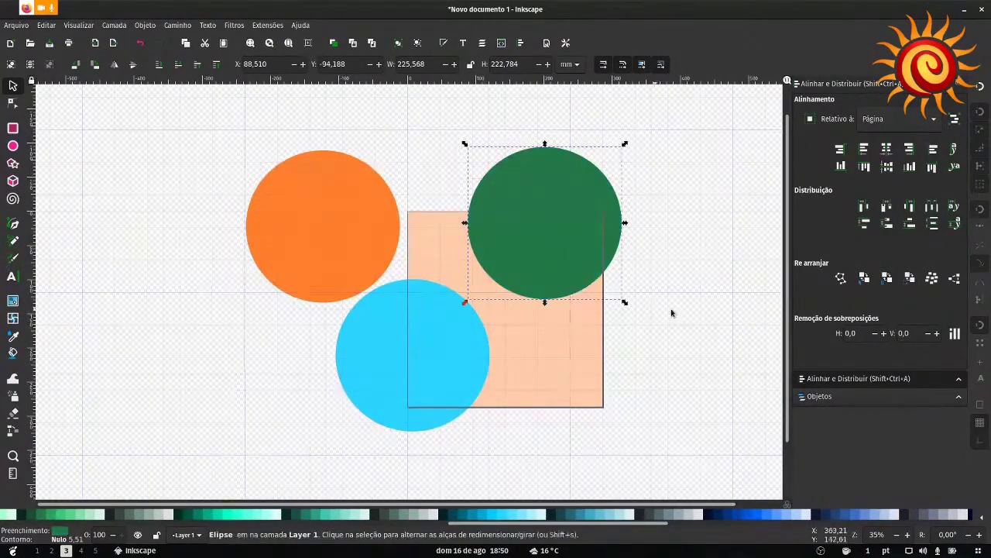
pyautogui.press('Escape')
# Step: Distribute all objects' centres evenly horizontally, and shift the orange circle farther left and the light blue circle up beside the page
pyautogui.scroll(-2, 581, 343)
pyautogui.hotkey('ctrl', 'a')
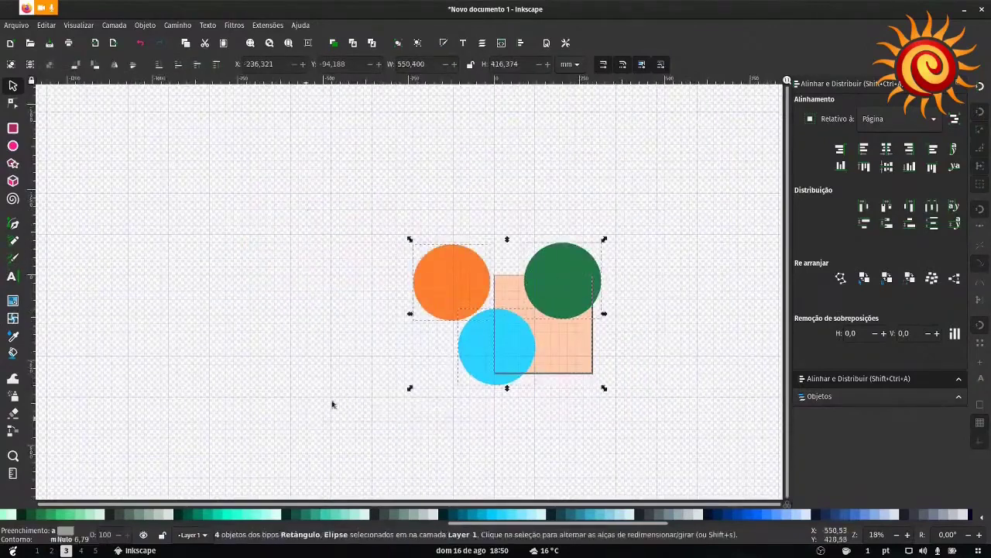
pyautogui.click(891, 210)
pyautogui.click(632, 302)
pyautogui.moveTo(459, 286); pyautogui.dragTo(317, 285)
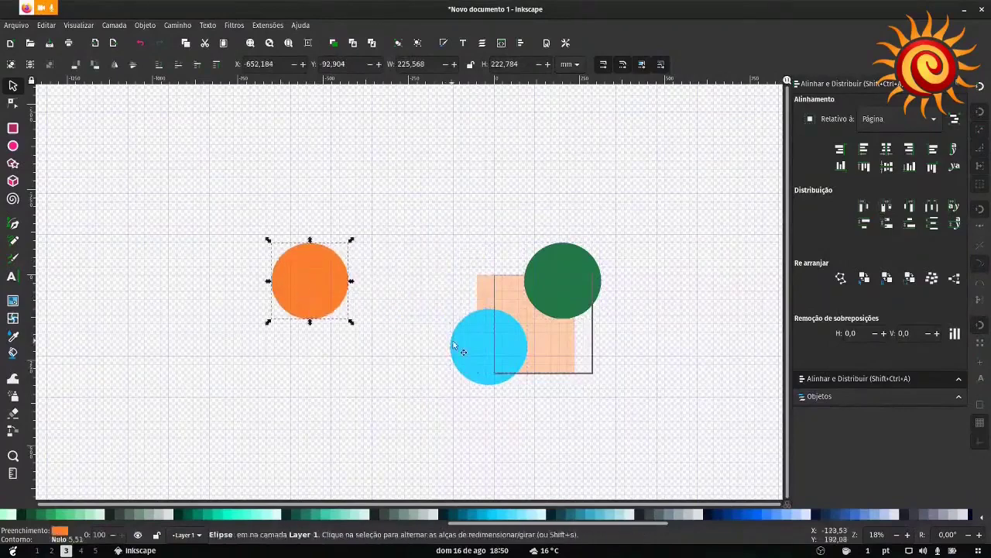
pyautogui.moveTo(454, 343); pyautogui.dragTo(467, 305)
# Step: Delete the peach square behind the circles
pyautogui.moveTo(751, 183); pyautogui.dragTo(254, 366)
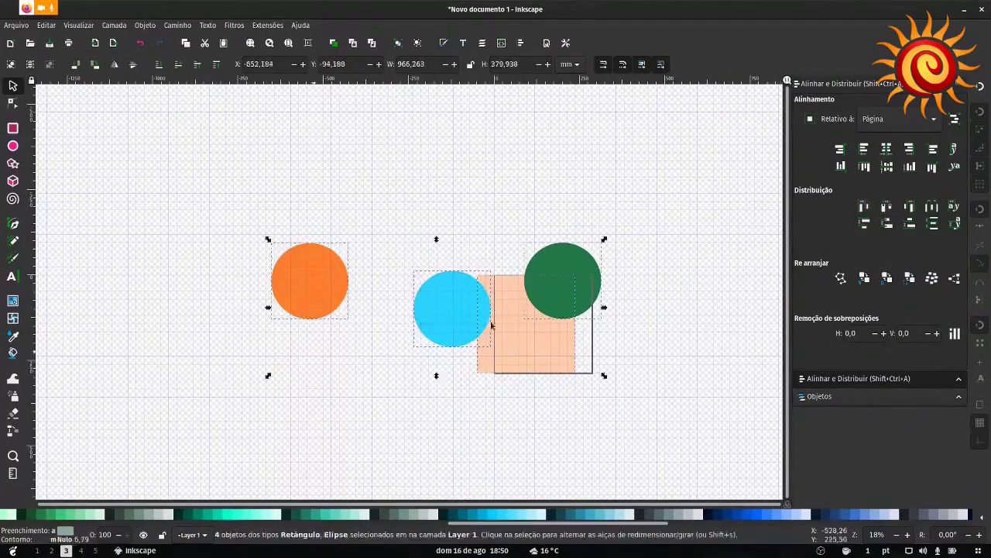
pyautogui.click(547, 369)
pyautogui.press('Delete')
# Step: Align the three circles in one row on the page's horizontal axis and distribute their centres evenly
pyautogui.hotkey('ctrl', 'a')
pyautogui.click(887, 149)
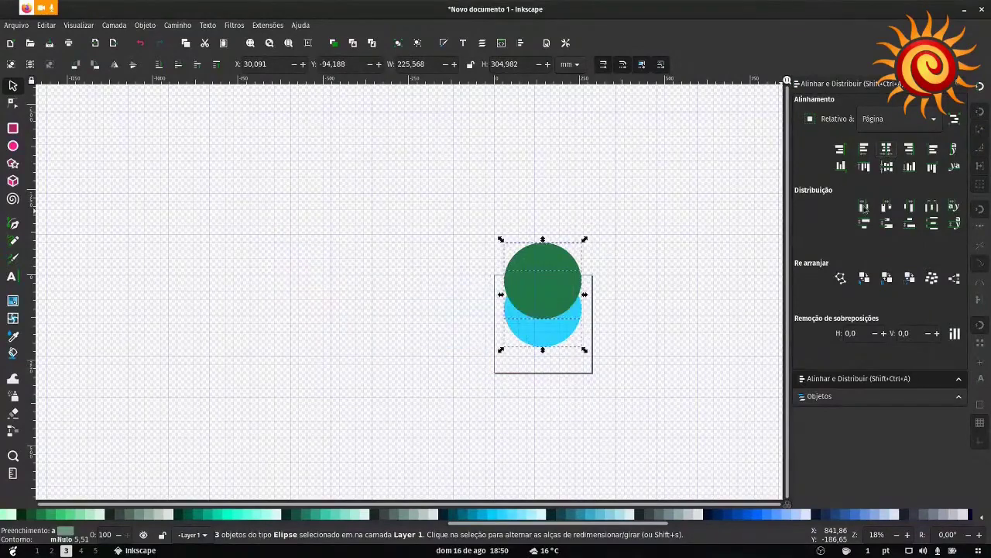
pyautogui.hotkey('ctrl', 'z')
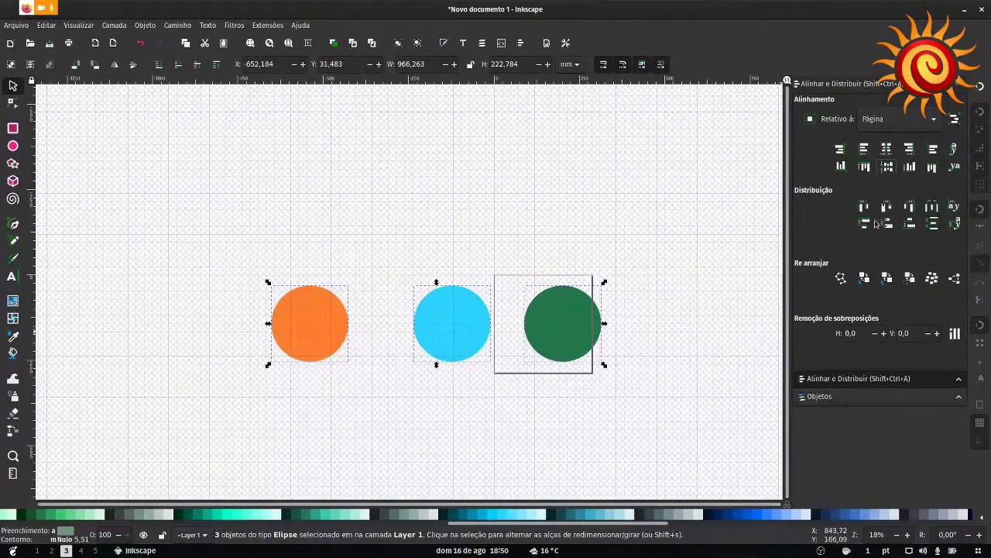
pyautogui.click(887, 207)
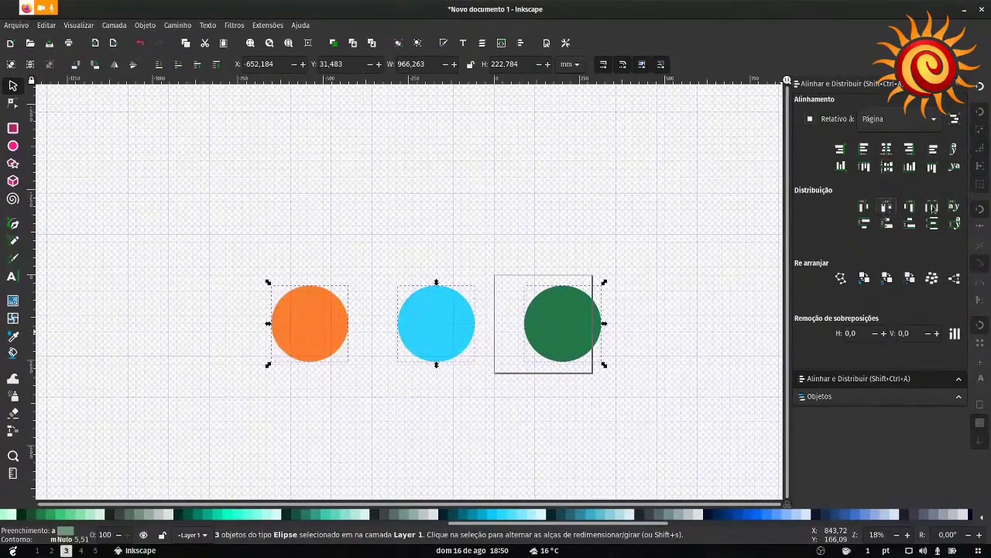
# Step: Move the green circle far to the right of the page and equalise the horizontal gaps between the three circles
pyautogui.click(690, 296)
pyautogui.moveTo(583, 326); pyautogui.dragTo(738, 327)
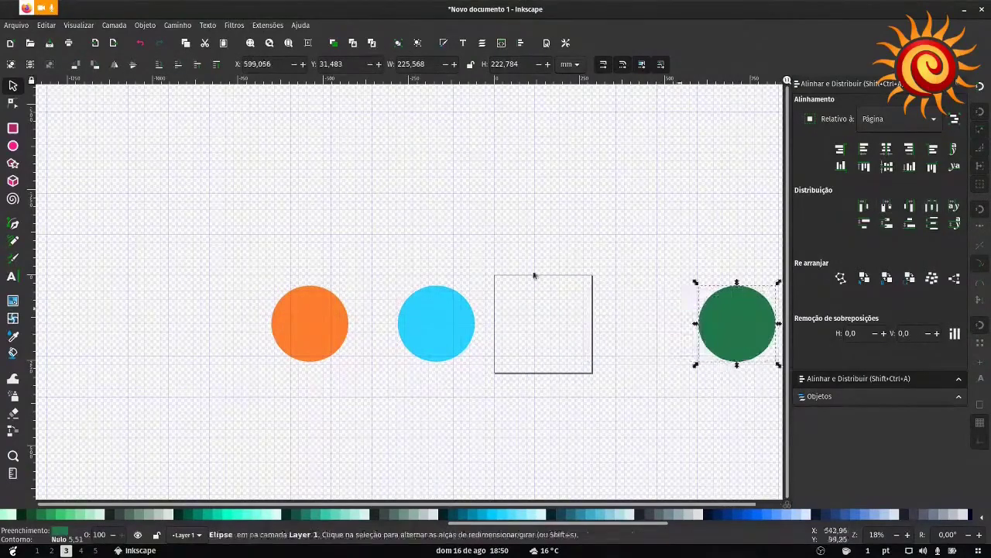
pyautogui.moveTo(323, 324); pyautogui.dragTo(779, 404)
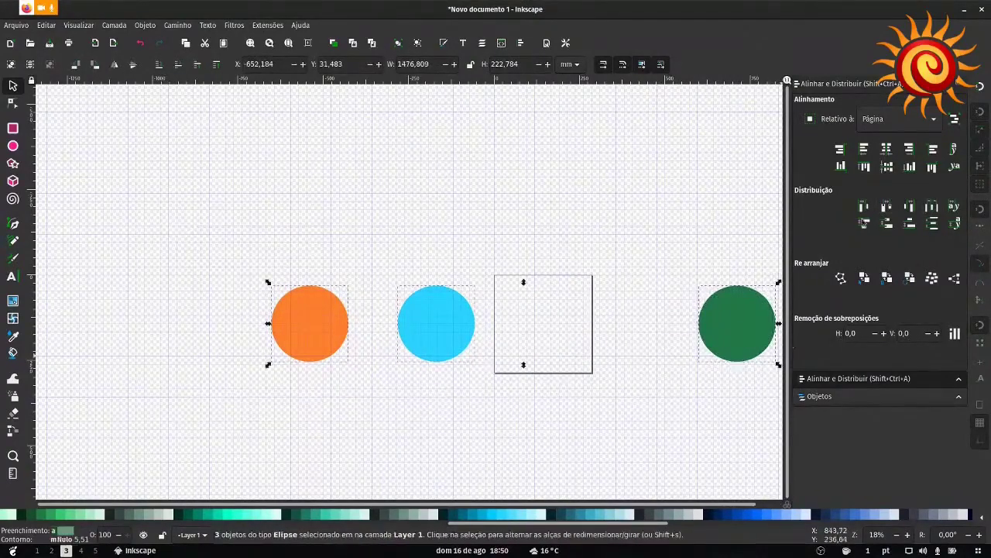
pyautogui.click(888, 151)
pyautogui.hotkey('ctrl', 'z')
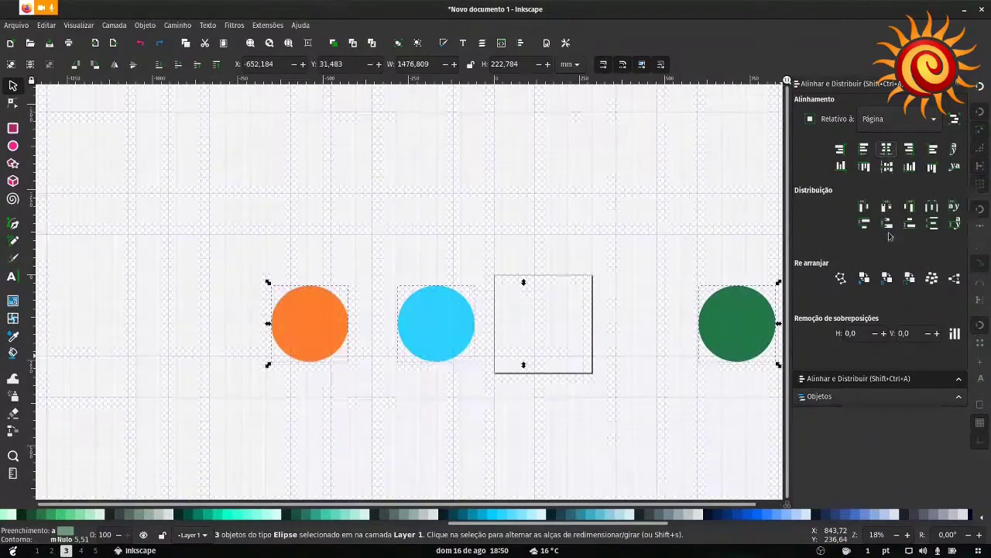
pyautogui.click(933, 208)
# Step: Bring the green and light blue circles closer to the orange one and equalise the horizontal gaps between all three
pyautogui.moveTo(616, 354); pyautogui.dragTo(465, 332)
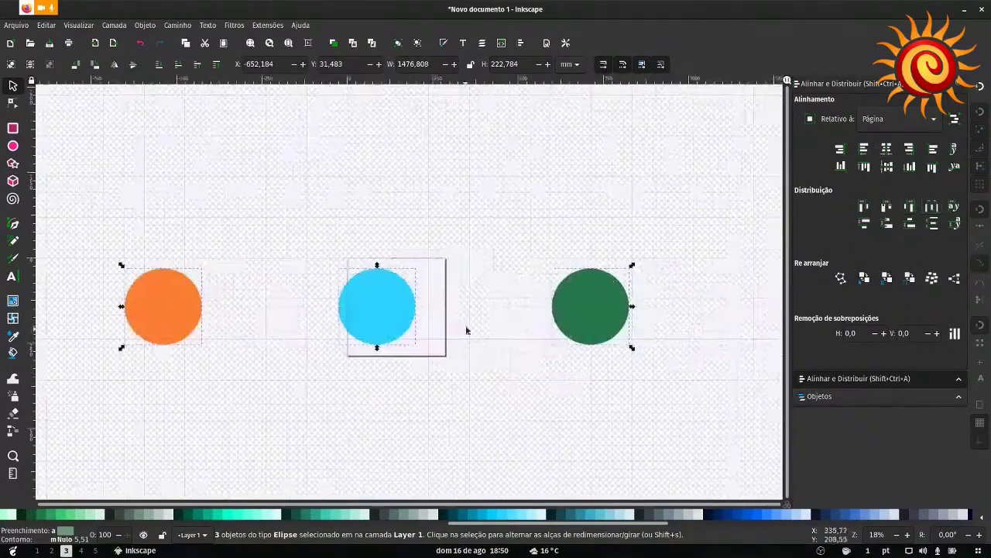
pyautogui.click(531, 358)
pyautogui.moveTo(574, 313); pyautogui.dragTo(285, 316)
pyautogui.moveTo(428, 317); pyautogui.dragTo(369, 319)
pyautogui.hotkey('ctrl', 'a')
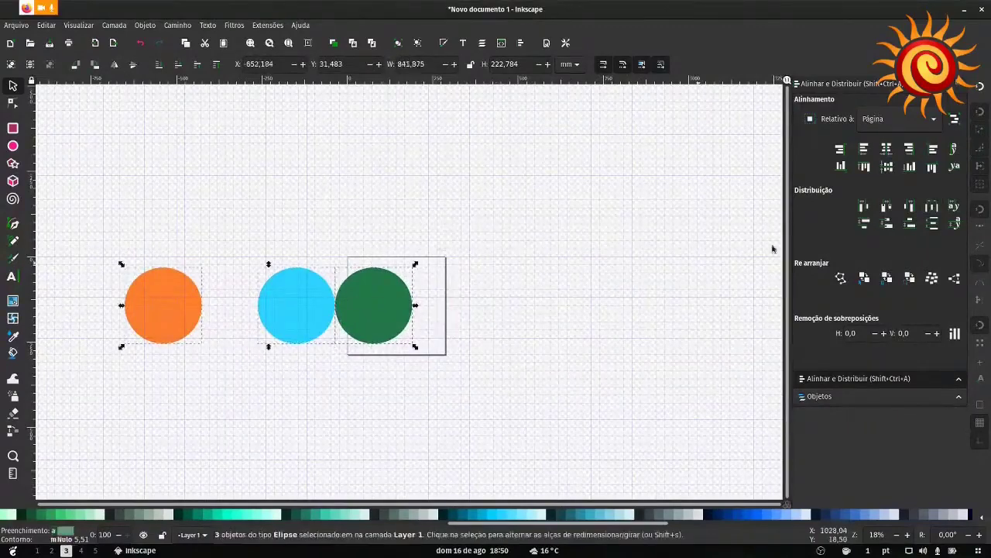
pyautogui.click(932, 207)
pyautogui.hscroll(-5, 542, 325)
pyautogui.click(648, 301)
pyautogui.hscroll(2, 604, 302)
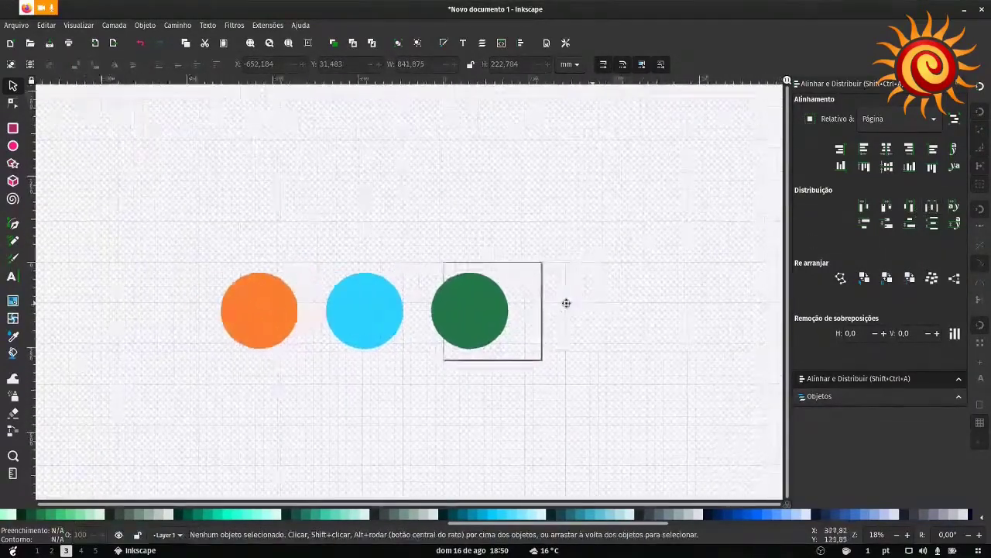
pyautogui.hscroll(1, 558, 307)
pyautogui.keyDown('ctrl'); pyautogui.scroll(-1, 553, 309); pyautogui.keyUp('ctrl')
pyautogui.hscroll(1, 594, 299)
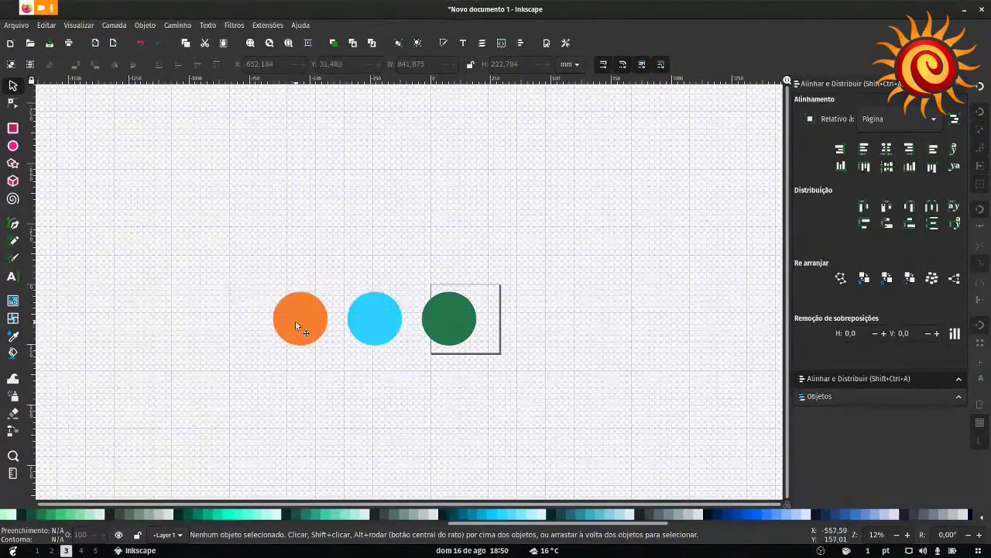
pyautogui.scroll(-3, 297, 323)
pyautogui.scroll(2, 299, 324)
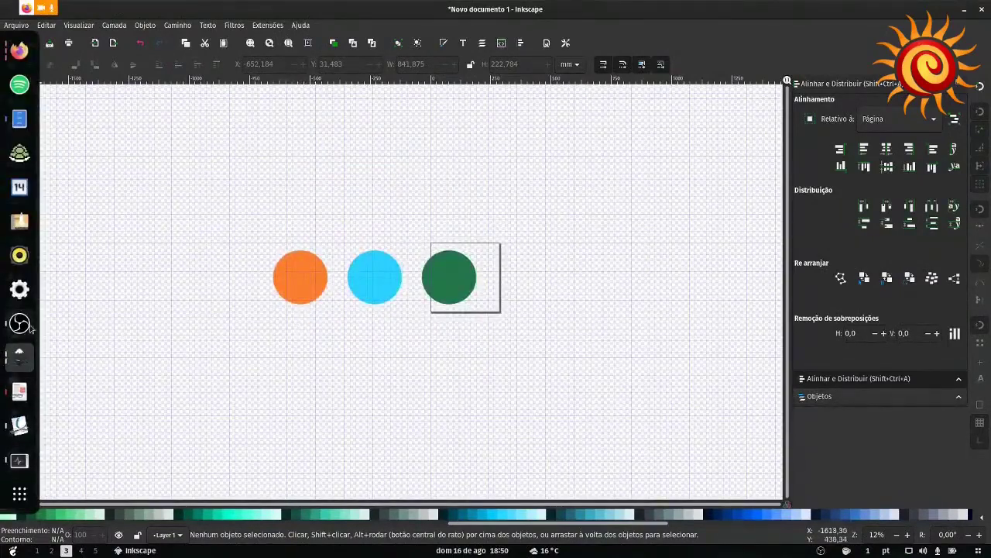
# Step: Switch to the dc20-banners.svg document and examine the date dialog box in the yellow DebConf20 banner
pyautogui.click(19, 359)
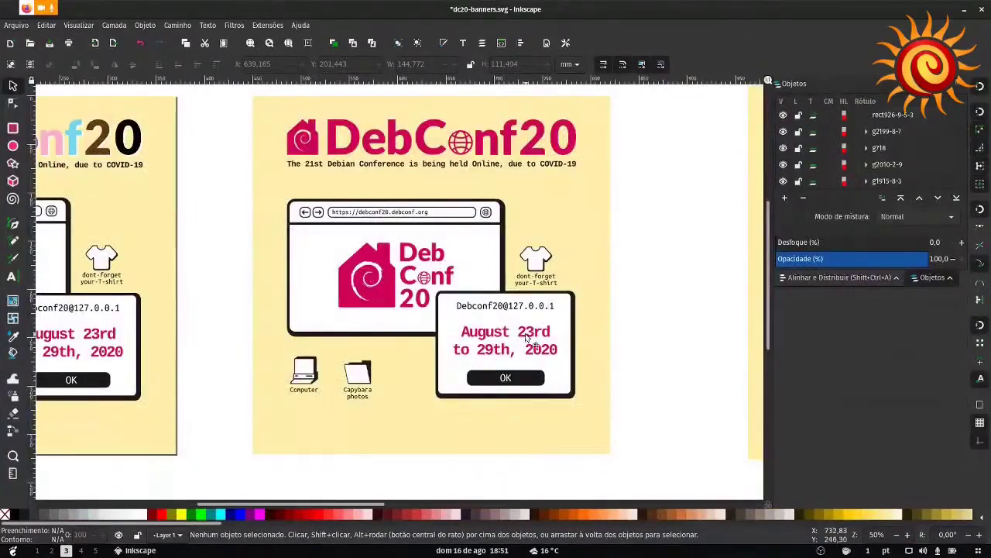
pyautogui.click(520, 379)
pyautogui.click(715, 343)
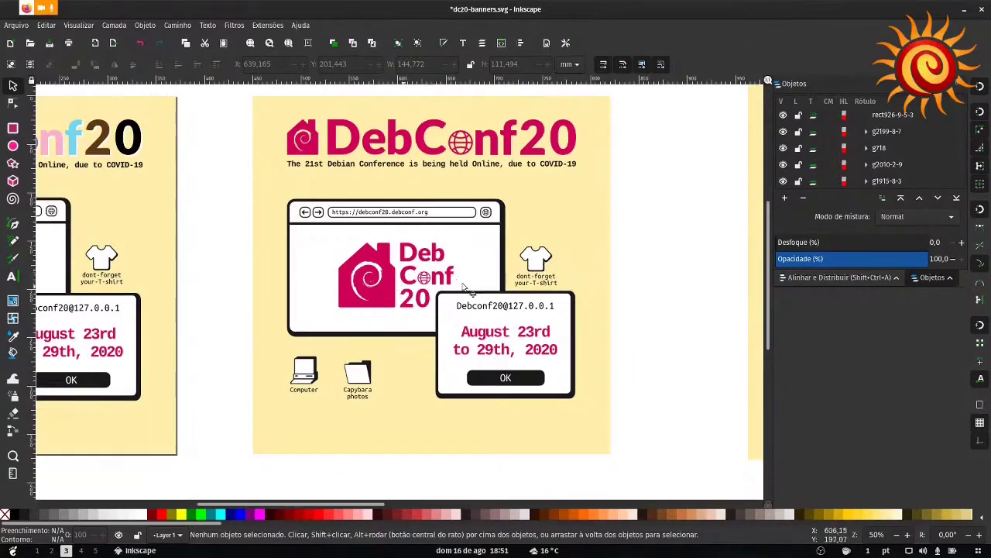
# Step: Try the T-shirt icon slightly farther up and right in the yellow banner, and undo the move
pyautogui.moveTo(538, 266); pyautogui.dragTo(557, 250)
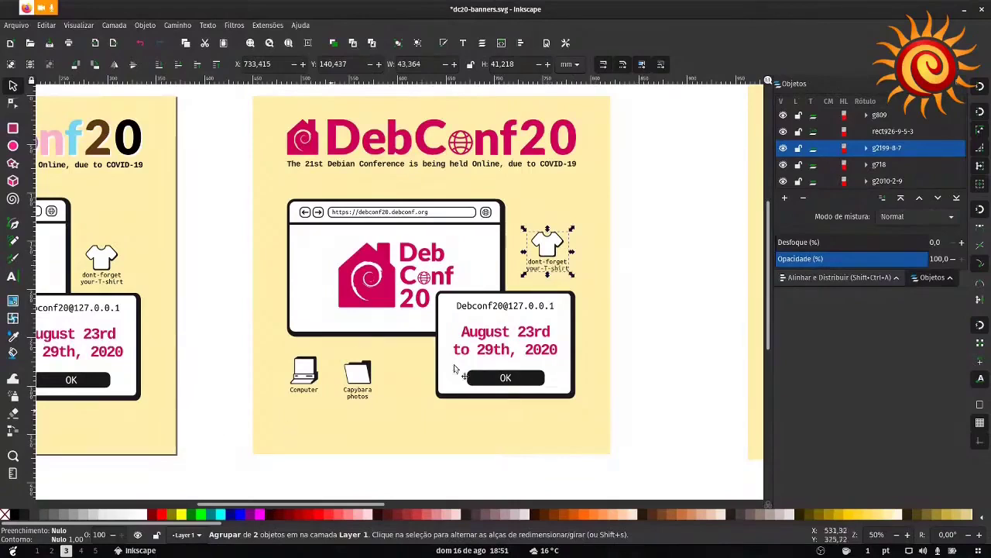
pyautogui.hotkey('ctrl', 'z')
pyautogui.hotkey('ctrl', 'z')
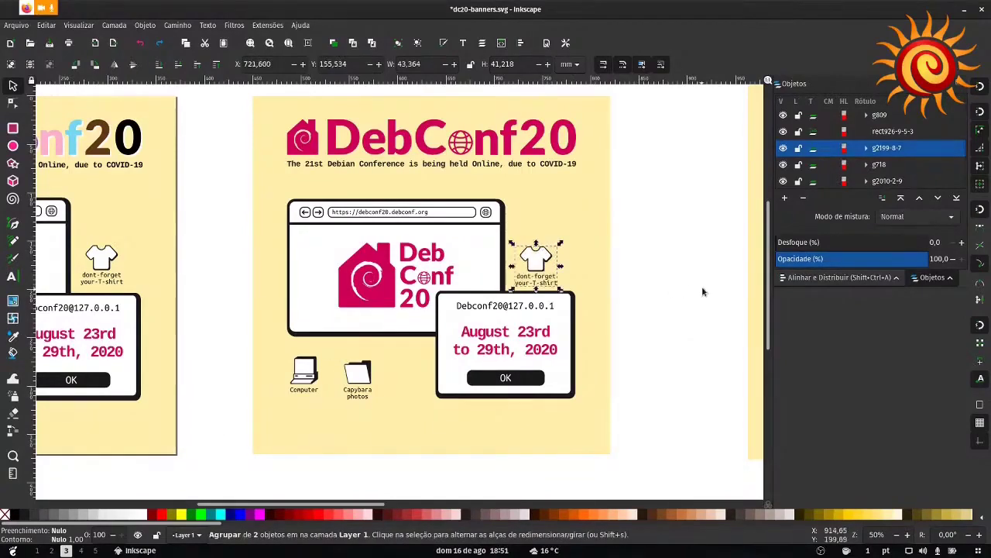
pyautogui.click(703, 289)
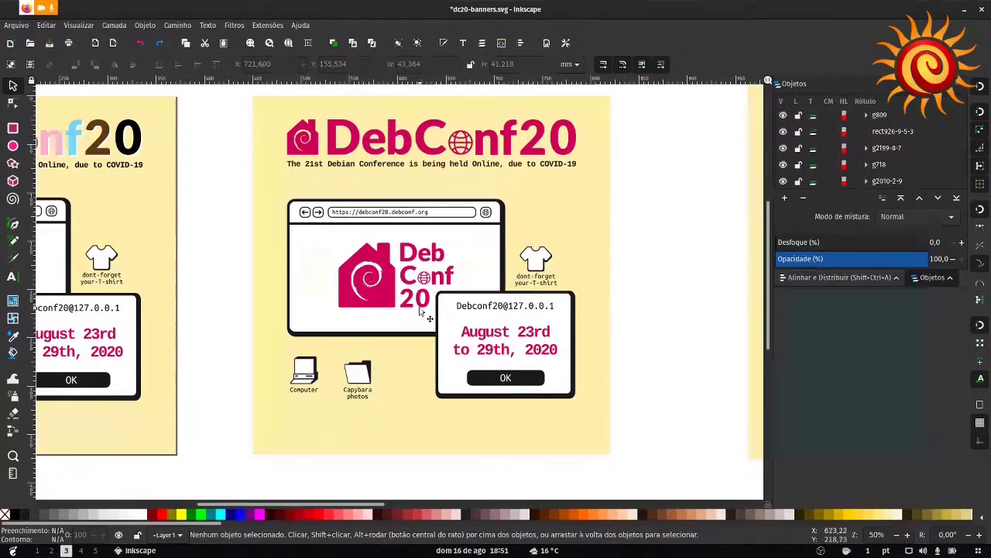
# Step: Switch to the Okular presentation and review the design principles listed on slide 23
pyautogui.moveTo(2, 358)
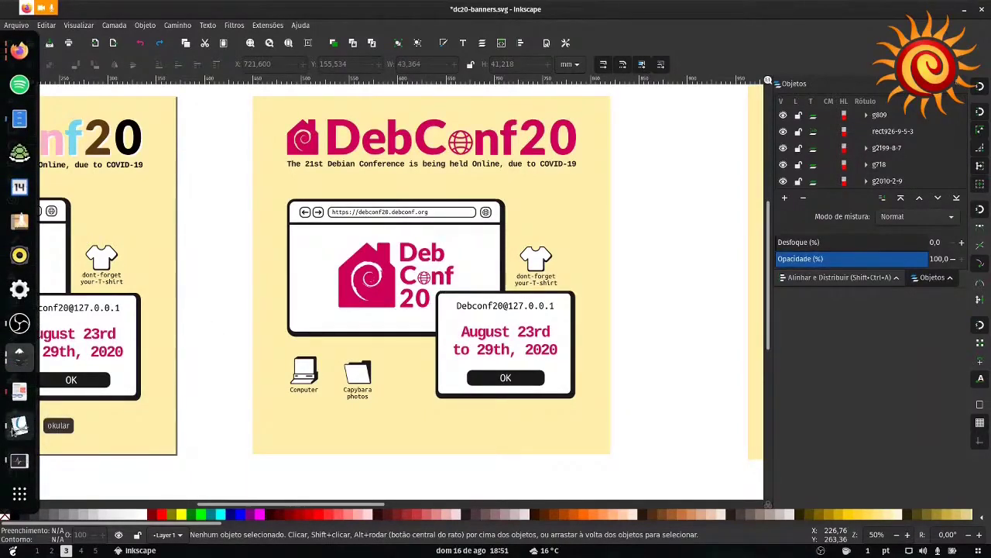
pyautogui.click(20, 357)
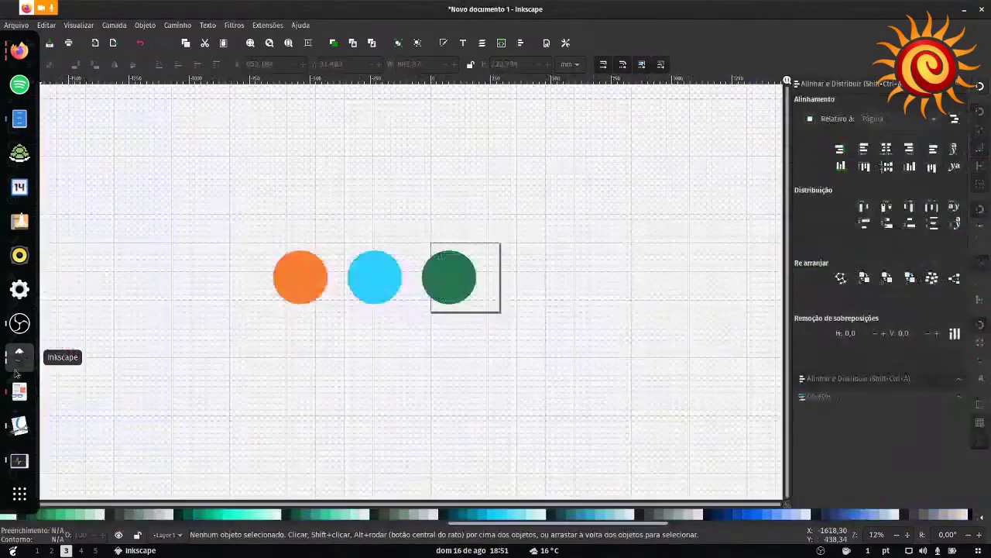
pyautogui.click(19, 424)
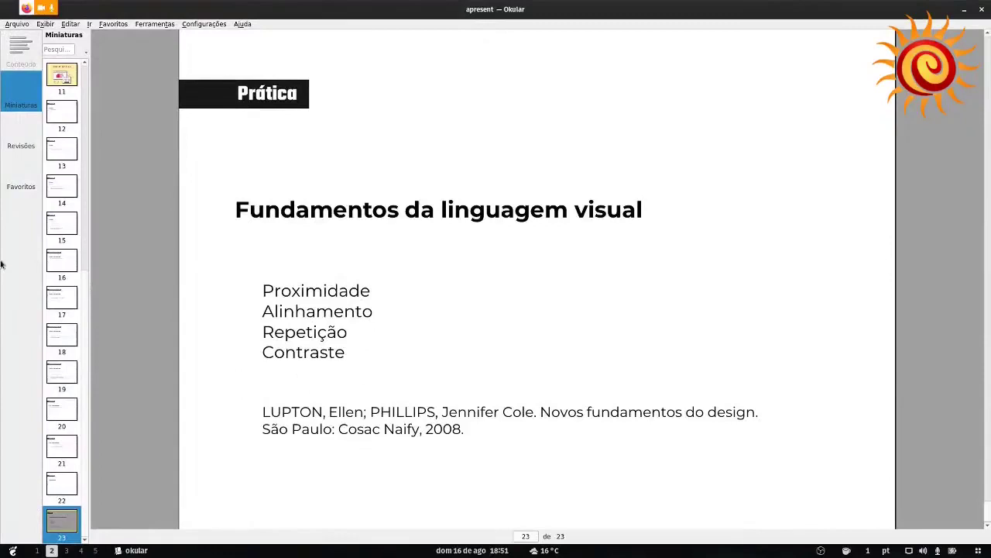
pyautogui.moveTo(1, 264)
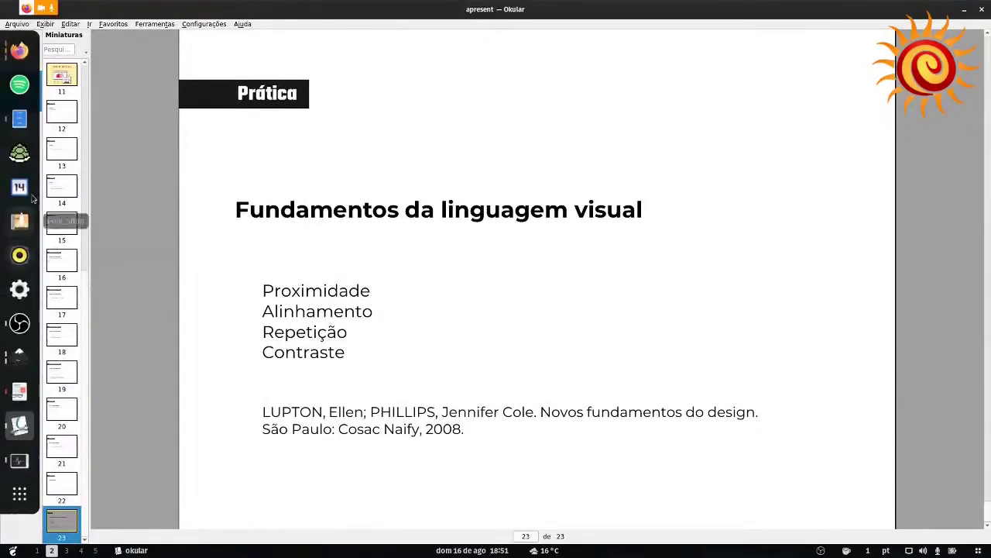
# Step: Switch back to dc20-banners.svg in Inkscape and copy the browser window with its DebConf20 logo from the yellow banner
pyautogui.click(20, 358)
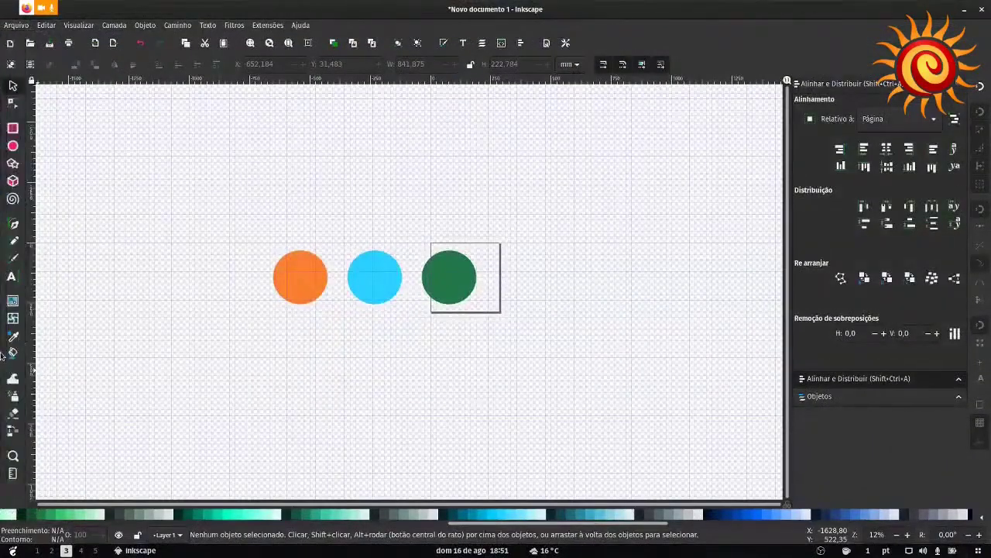
pyautogui.click(20, 356)
pyautogui.moveTo(211, 180); pyautogui.dragTo(531, 345)
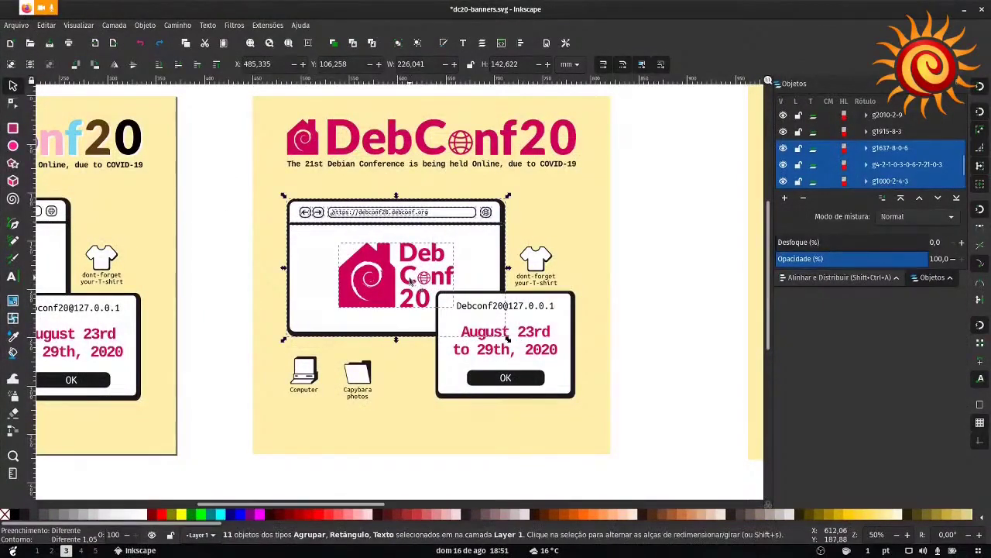
pyautogui.hotkey('ctrl', 'c')
# Step: Paste the copied browser window into the new document and delete the three coloured circles there
pyautogui.press('super')
pyautogui.click(434, 321)
pyautogui.hotkey('ctrl', 'v')
pyautogui.moveTo(214, 199); pyautogui.dragTo(480, 314)
pyautogui.press('Delete')
# Step: Move the pasted browser window into the middle of the page and group all its objects
pyautogui.hotkey('ctrl', 'a')
pyautogui.keyDown('ctrl'); pyautogui.scroll(4, 564, 321); pyautogui.keyUp('ctrl')
pyautogui.moveTo(542, 346); pyautogui.dragTo(280, 254)
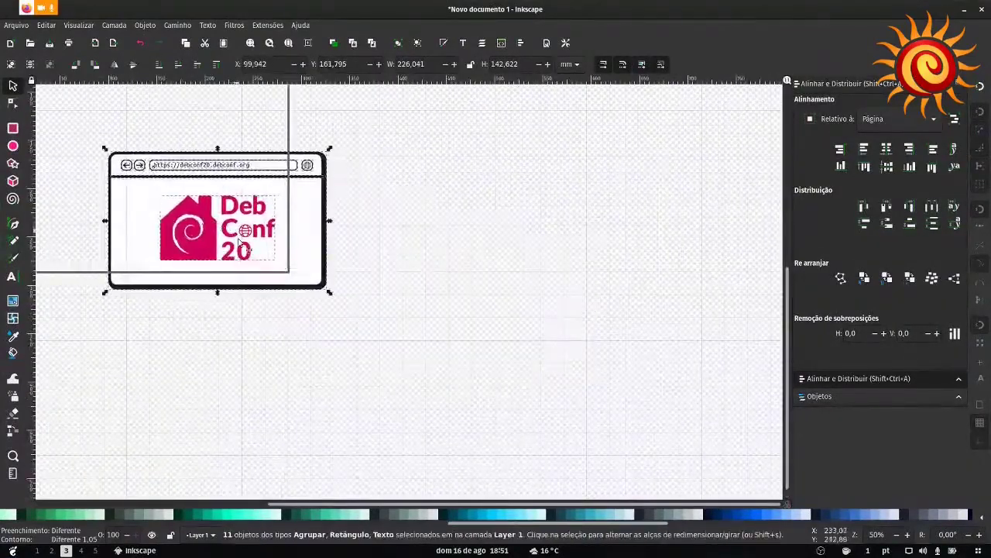
pyautogui.hscroll(-8, 486, 320)
pyautogui.scroll(2, 486, 319)
pyautogui.scroll(3, 486, 320)
pyautogui.moveTo(544, 355); pyautogui.dragTo(469, 275)
pyautogui.hotkey('ctrl', 'g')
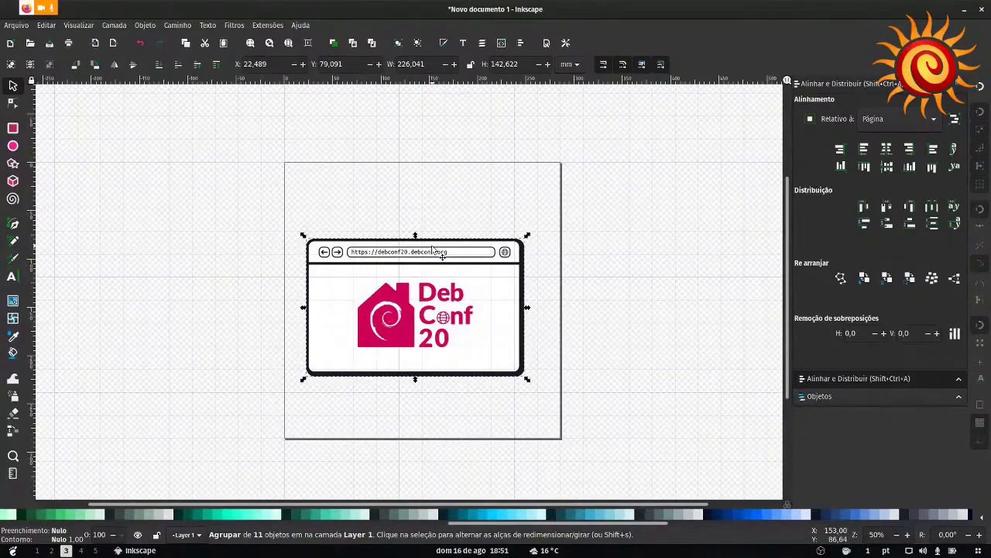
# Step: Move the grouped browser window left of the page, and draw a green rectangle about 341 × 55 mm across the page's upper edge
pyautogui.moveTo(410, 302); pyautogui.dragTo(126, 284)
pyautogui.press('r')
pyautogui.moveTo(264, 155); pyautogui.dragTo(594, 207)
pyautogui.press('s')
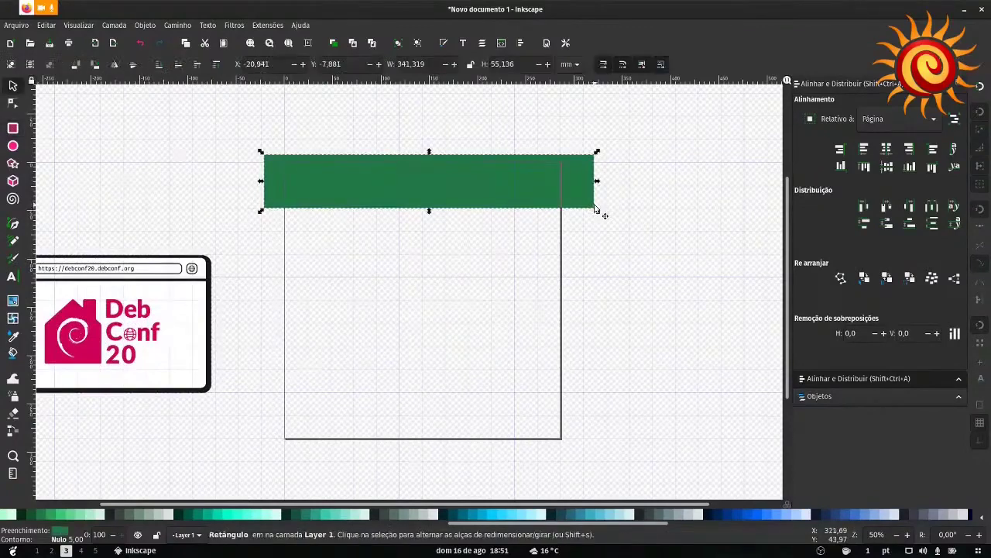
# Step: Snap the green rectangle to the page's upper corners, resizing it to the full page width of 285.75 mm
pyautogui.press('z')
pyautogui.press('s')
pyautogui.moveTo(595, 158); pyautogui.dragTo(558, 165)
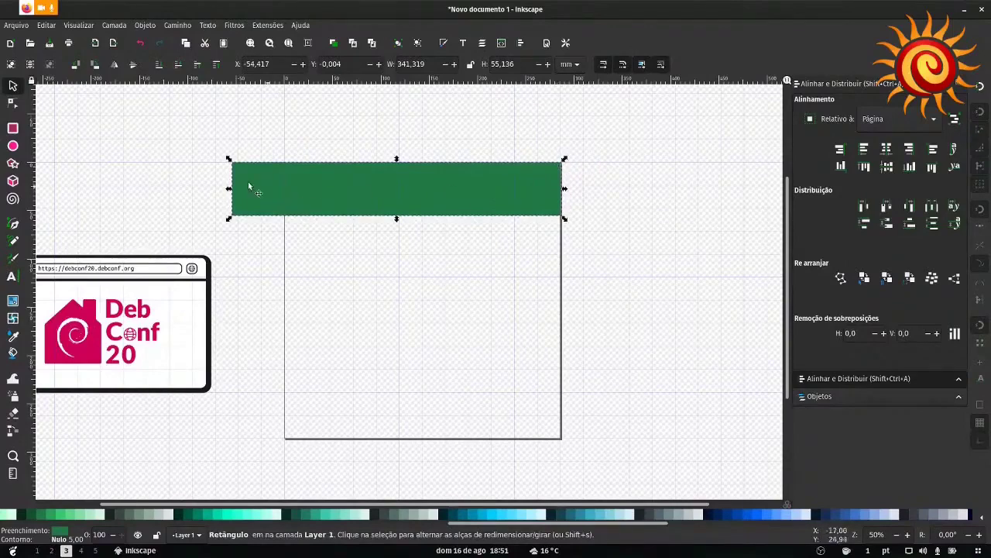
pyautogui.moveTo(227, 192); pyautogui.dragTo(277, 195)
pyautogui.moveTo(336, 213); pyautogui.dragTo(338, 188)
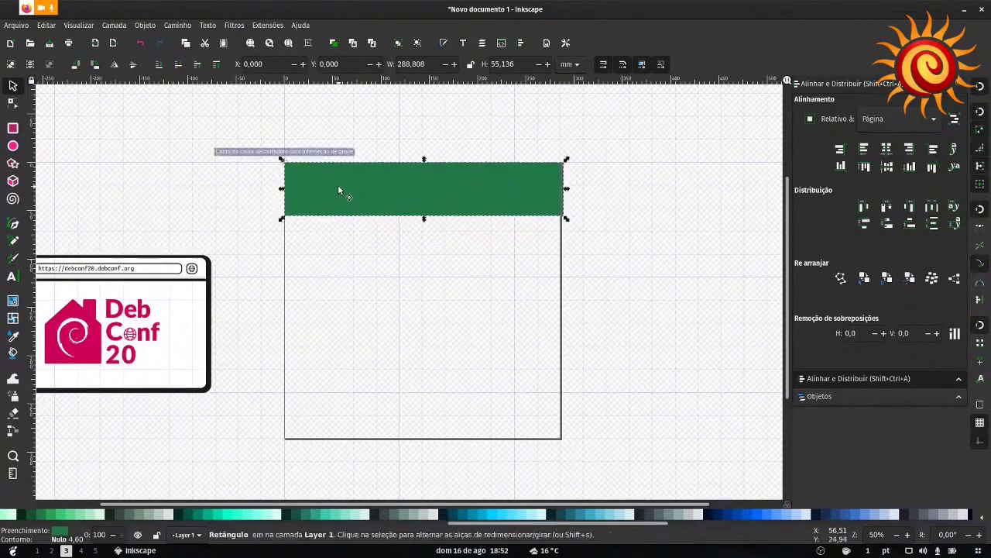
pyautogui.moveTo(564, 200); pyautogui.dragTo(564, 195)
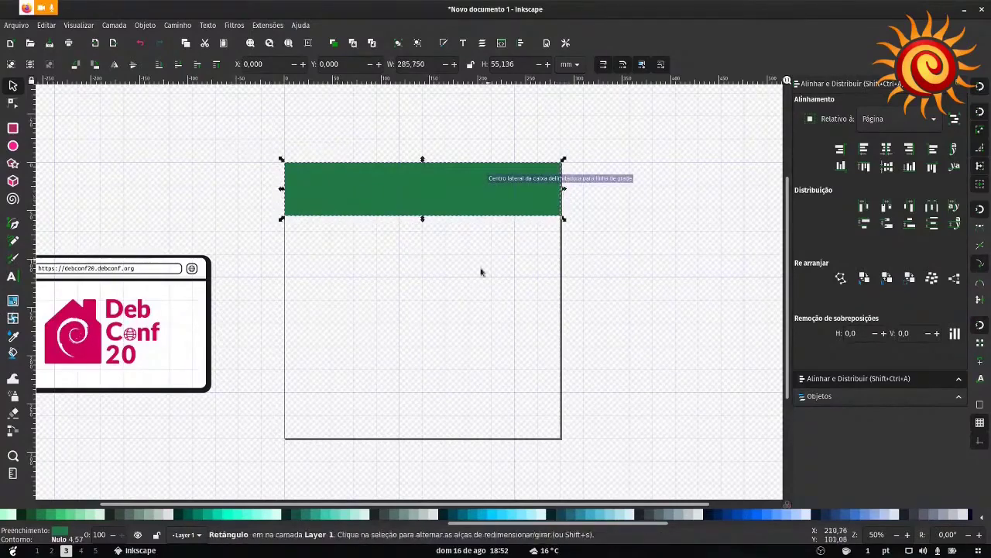
pyautogui.click(481, 270)
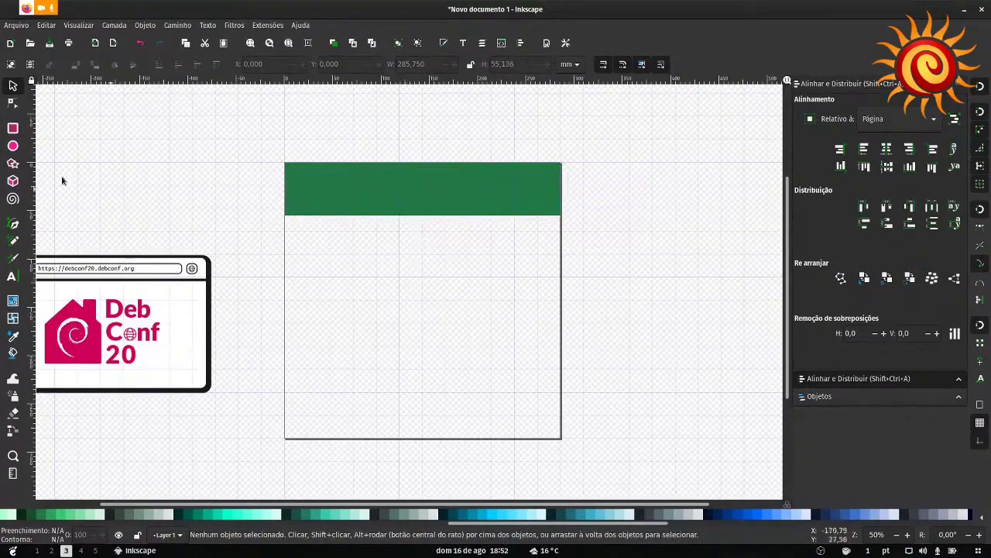
# Step: Draw a blue rectangle about 95 × 24 mm in the middle of the page and centre it horizontally on the page
pyautogui.press('r')
pyautogui.moveTo(353, 278); pyautogui.dragTo(445, 300)
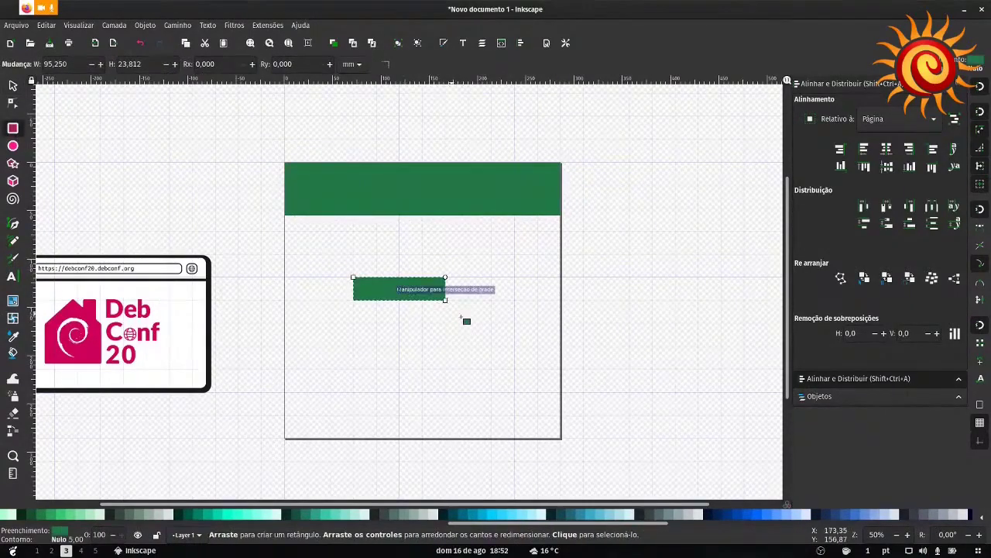
pyautogui.click(483, 518)
pyautogui.press('s')
pyautogui.moveTo(418, 283); pyautogui.dragTo(435, 295)
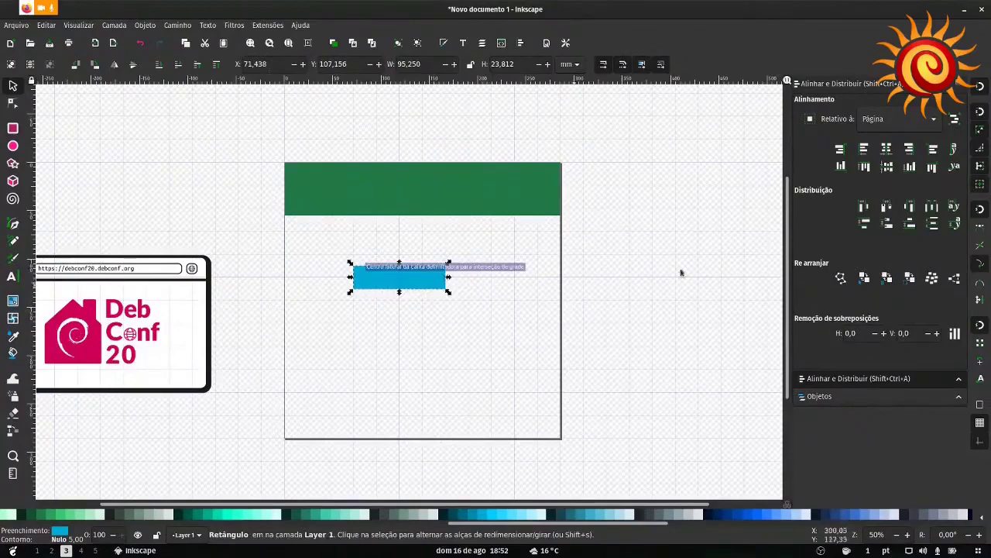
pyautogui.click(887, 150)
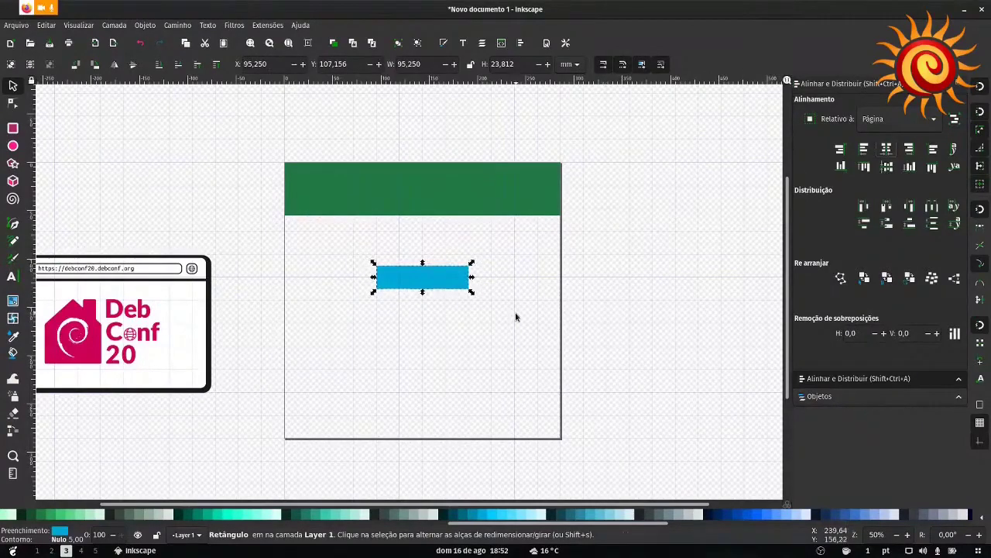
# Step: Delete the green and blue rectangles and move the grouped browser window back onto the page
pyautogui.keyDown('shift'); pyautogui.click(449, 203); pyautogui.keyUp('shift')
pyautogui.press('Delete')
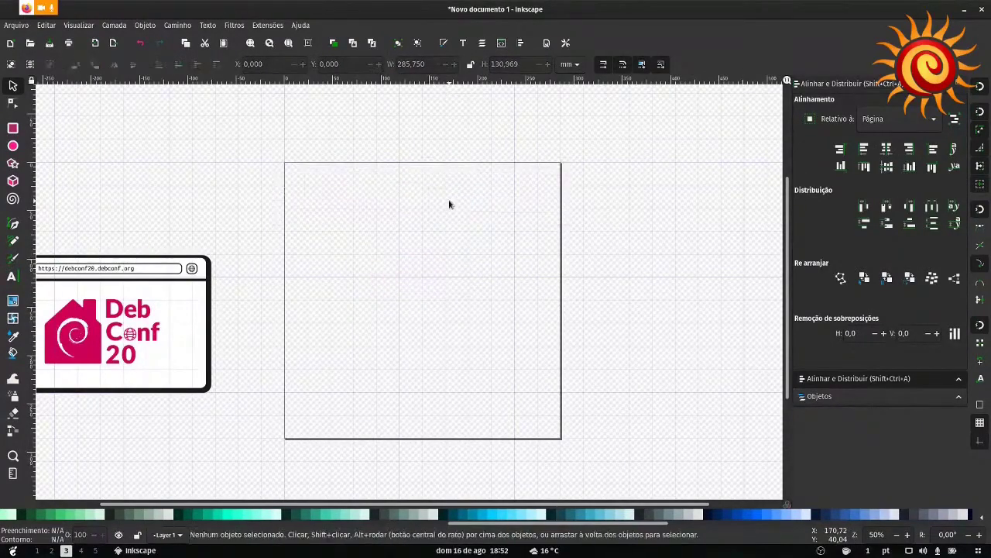
pyautogui.hscroll(-5, 418, 267)
pyautogui.keyDown('ctrl'); pyautogui.scroll(-1, 452, 207); pyautogui.keyUp('ctrl')
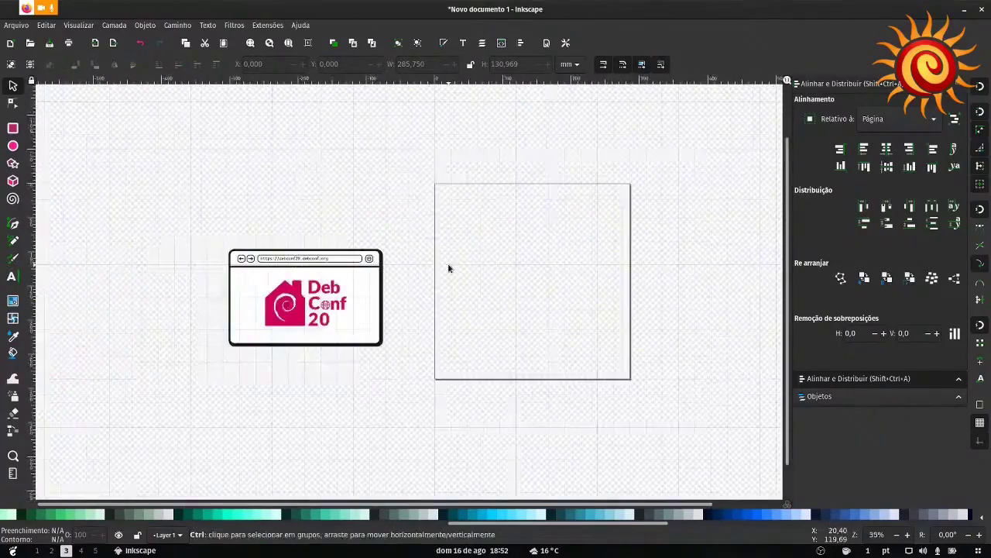
pyautogui.click(265, 318)
pyautogui.moveTo(265, 319); pyautogui.dragTo(487, 301)
pyautogui.keyDown('ctrl'); pyautogui.scroll(1, 584, 257); pyautogui.keyUp('ctrl')
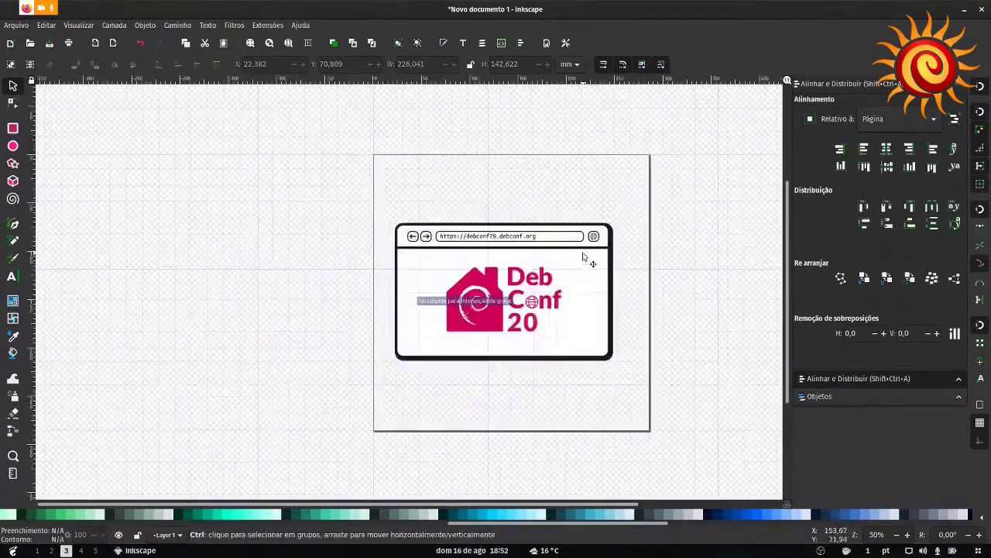
pyautogui.click(543, 316)
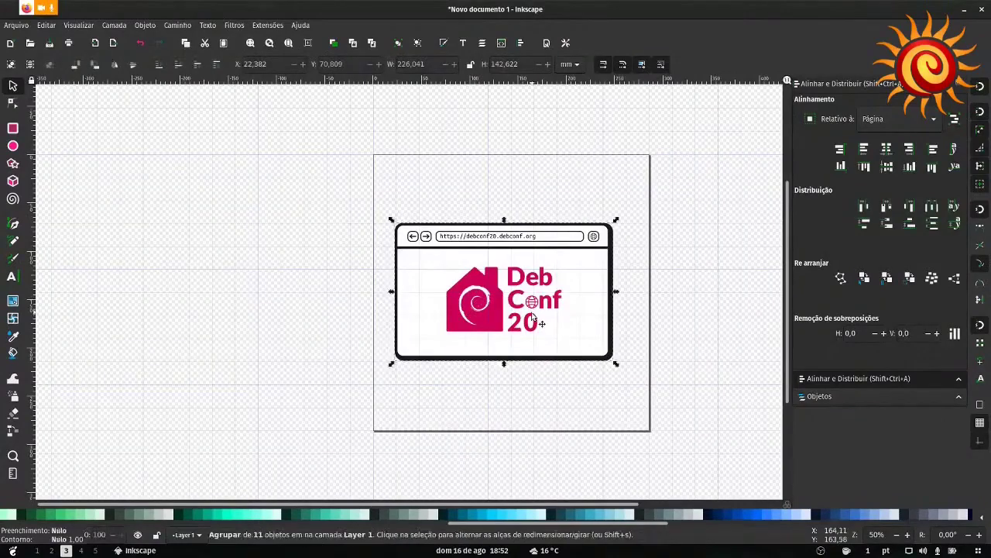
# Step: Switch to Okular and review the "Fundamentos da linguagem visual" slide on page 23
pyautogui.moveTo(3, 364)
pyautogui.click(19, 391)
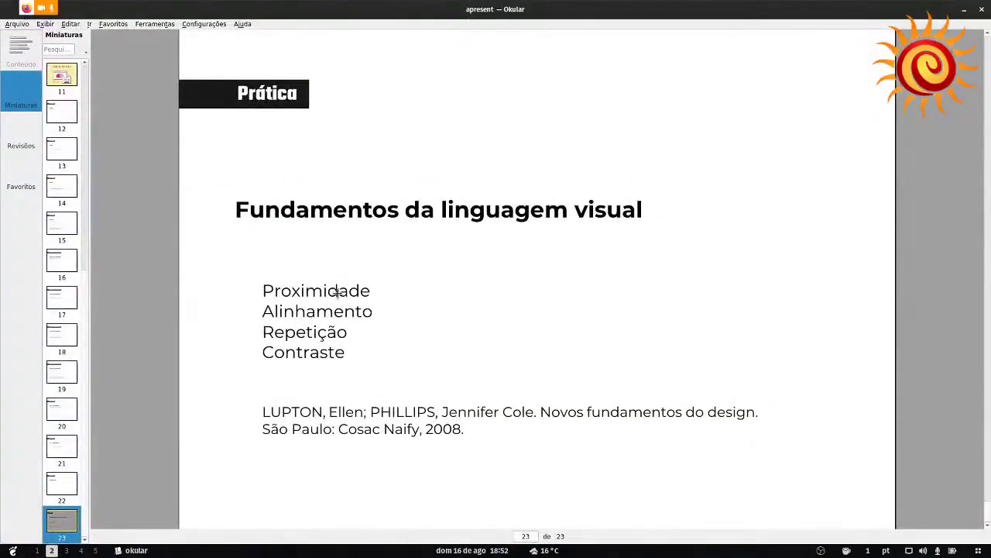
pyautogui.scroll(5, 237, 203)
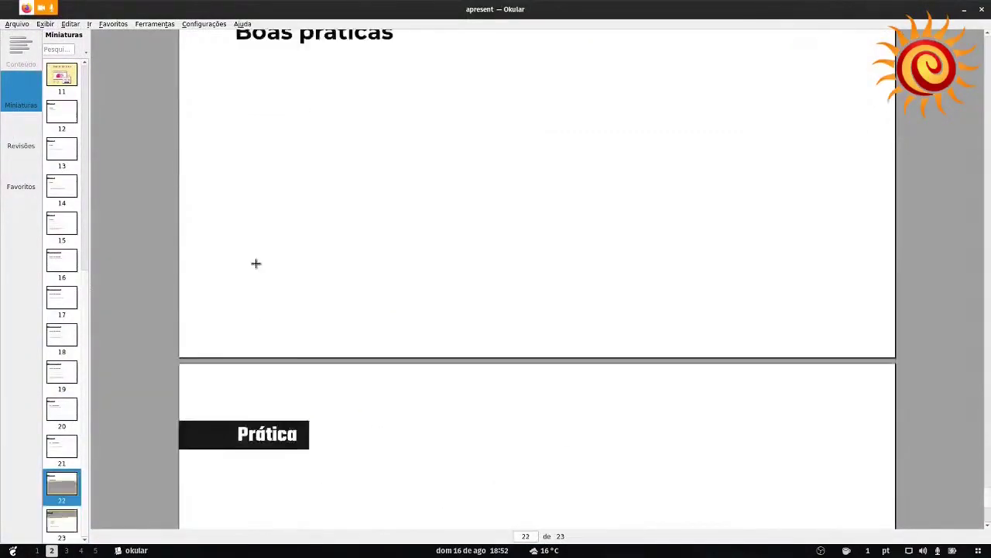
pyautogui.scroll(-4, 257, 261)
pyautogui.scroll(-1, 349, 351)
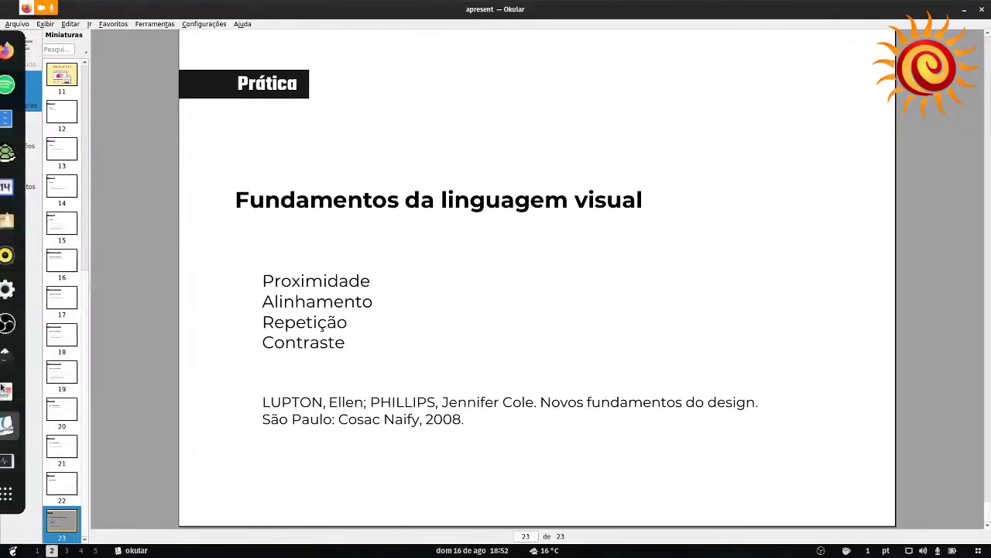
# Step: Switch to dc20-banners.svg in Inkscape and examine how the elements of the square DebConf20 banner are grouped and aligned
pyautogui.click(20, 355)
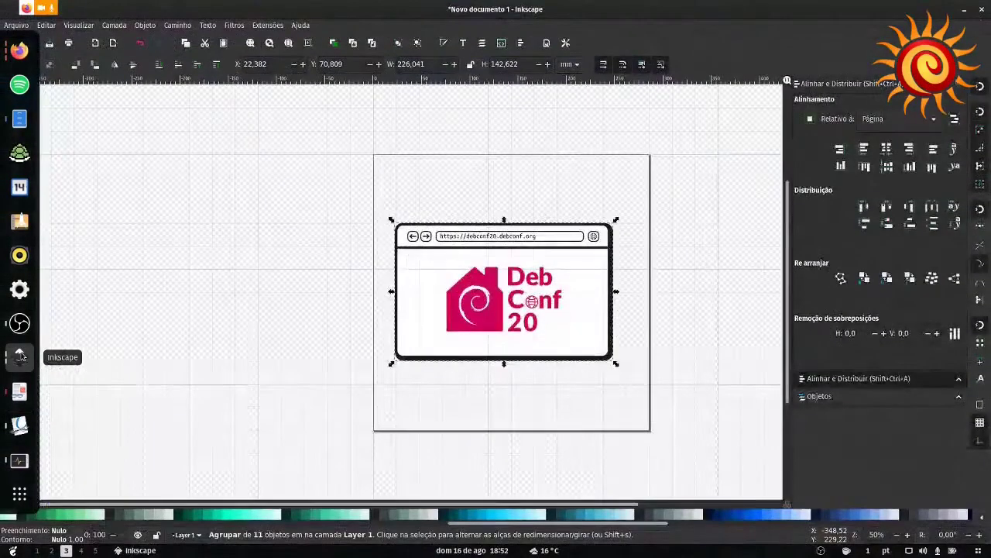
pyautogui.click(20, 355)
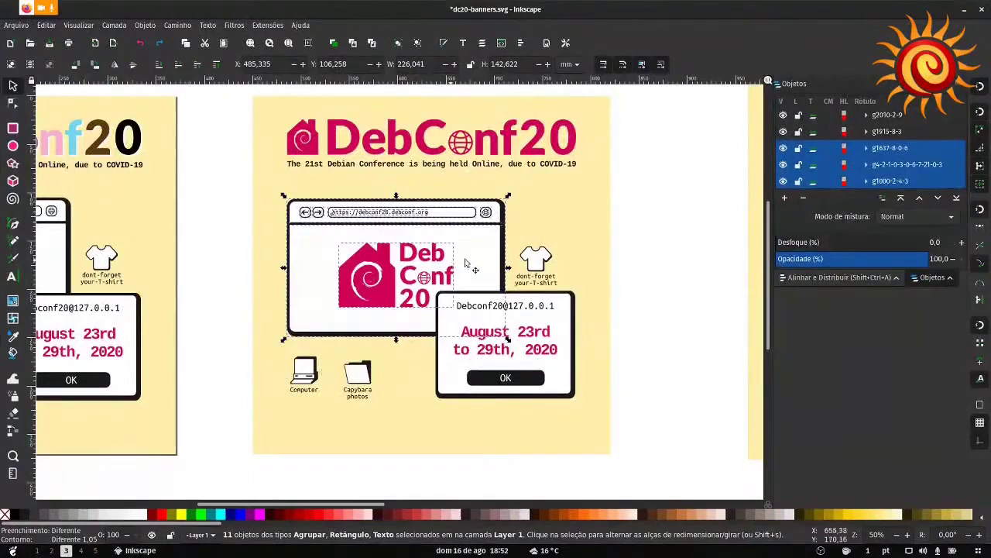
pyautogui.click(260, 190)
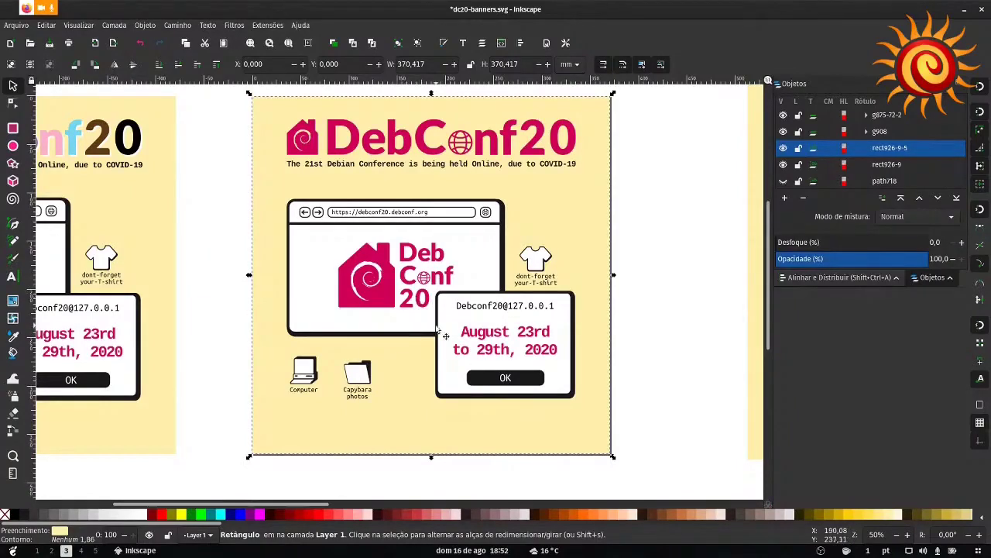
pyautogui.scroll(1, 402, 331)
pyautogui.scroll(-1, 408, 336)
pyautogui.scroll(1, 407, 333)
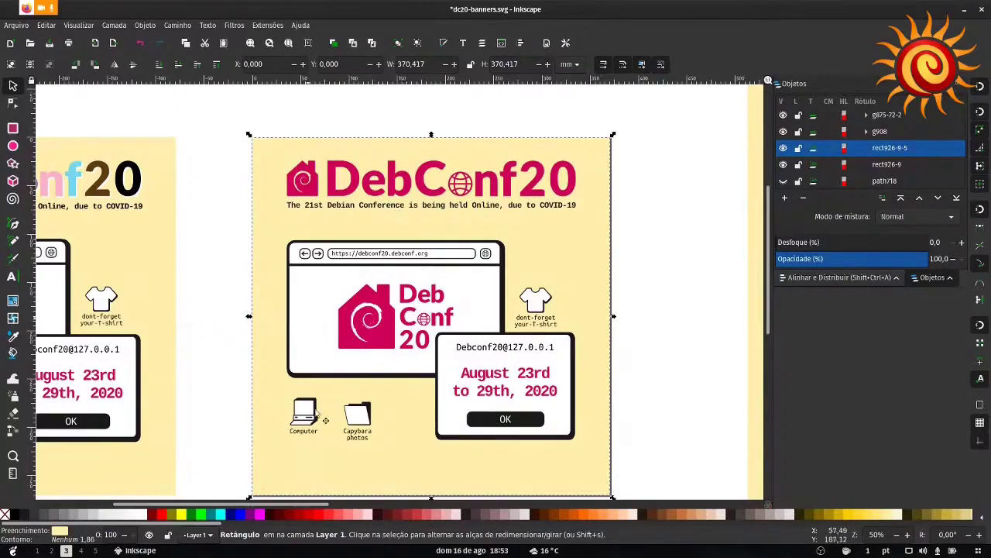
pyautogui.scroll(-1, 425, 314)
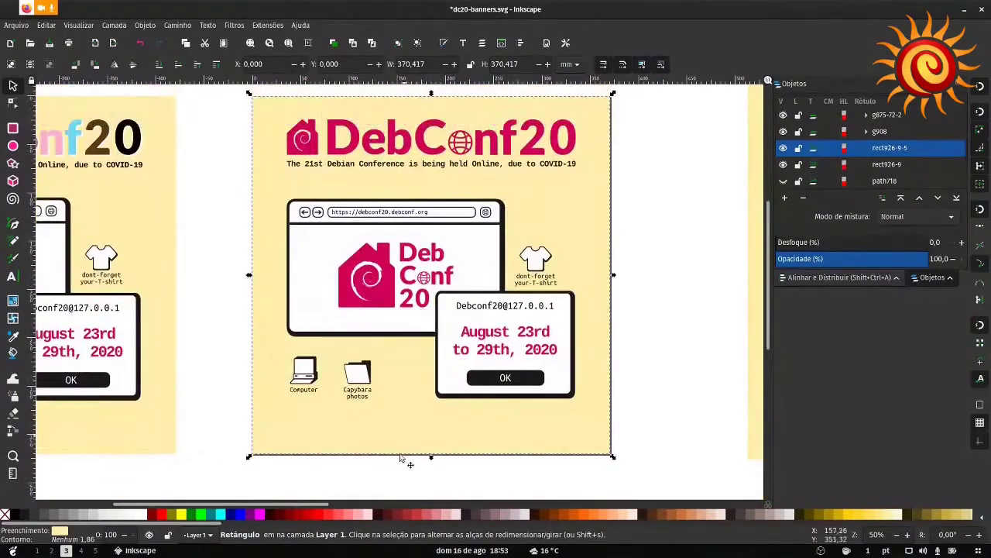
pyautogui.click(400, 463)
pyautogui.scroll(2, 403, 396)
pyautogui.scroll(-1, 403, 396)
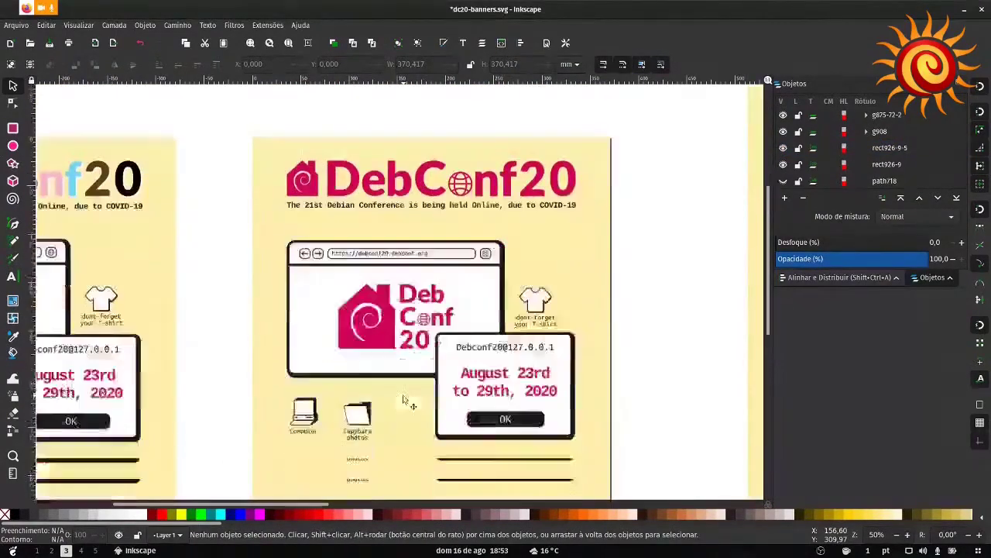
pyautogui.scroll(-1, 403, 397)
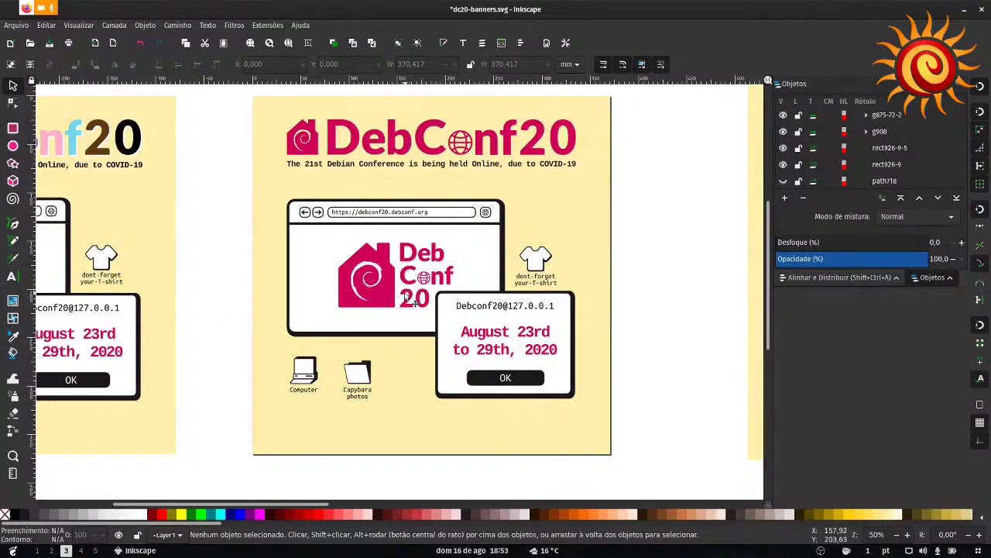
# Step: Scatter the Computer, Capybara photos and T-shirt icons of the square banner away from their aligned positions
pyautogui.click(364, 379)
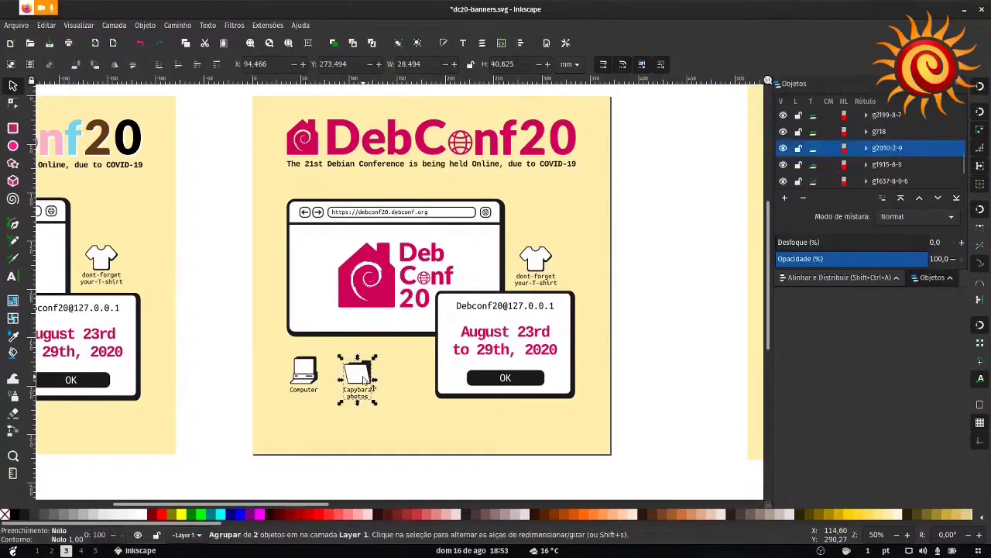
pyautogui.click(301, 375)
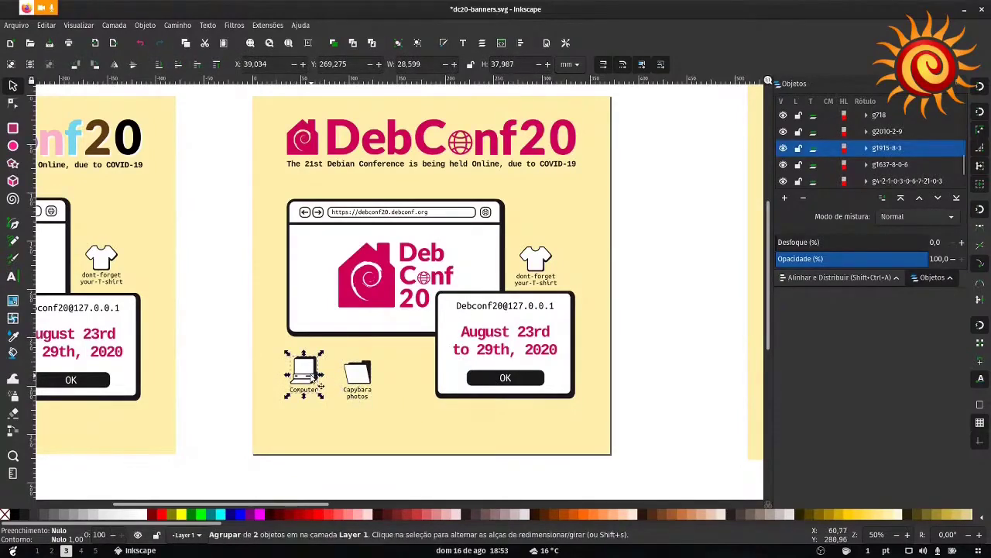
pyautogui.moveTo(314, 377); pyautogui.dragTo(297, 355)
pyautogui.moveTo(360, 379); pyautogui.dragTo(435, 444)
pyautogui.moveTo(546, 258); pyautogui.dragTo(587, 230)
pyautogui.click(674, 230)
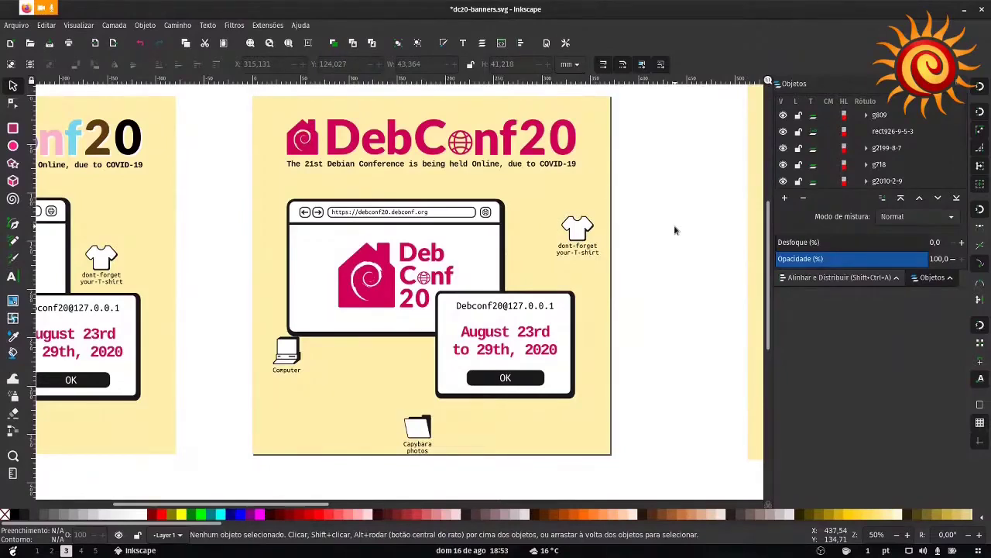
# Step: Undo the moves of the Computer, Capybara photos and T-shirt icons
pyautogui.press('ctrl')
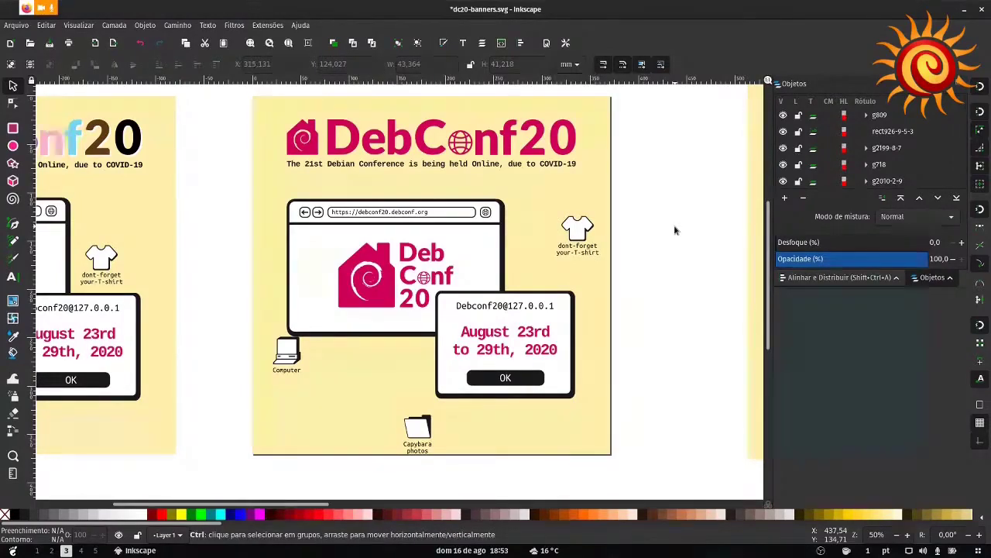
pyautogui.hotkey('ctrl', 'z')
pyautogui.hotkey('ctrl', 'z')
pyautogui.hotkey('ctrl', 'z')
pyautogui.hotkey('ctrl', 'z')
pyautogui.hotkey('ctrl', 'z')
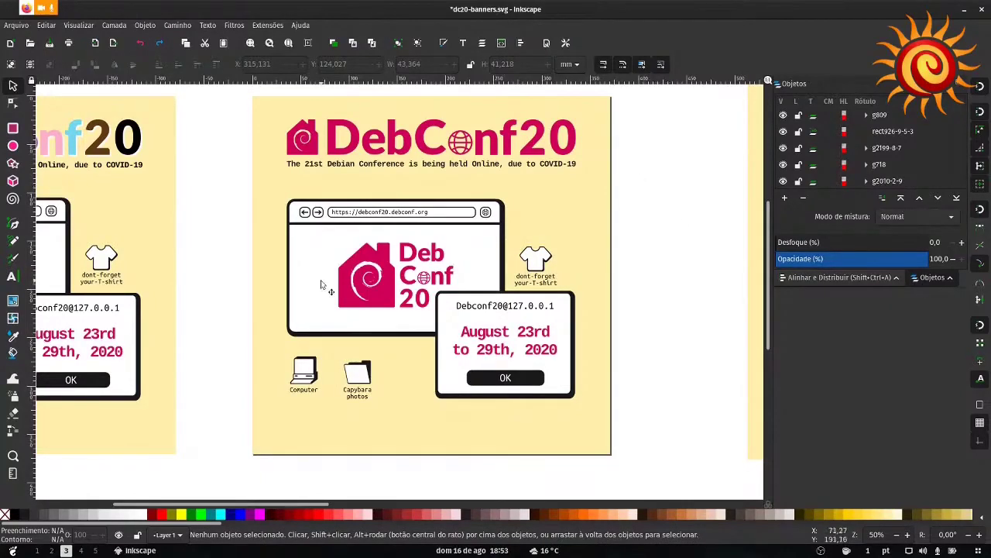
# Step: Switch to the new document containing the browser window and clear the selection there
pyautogui.moveTo(3, 318)
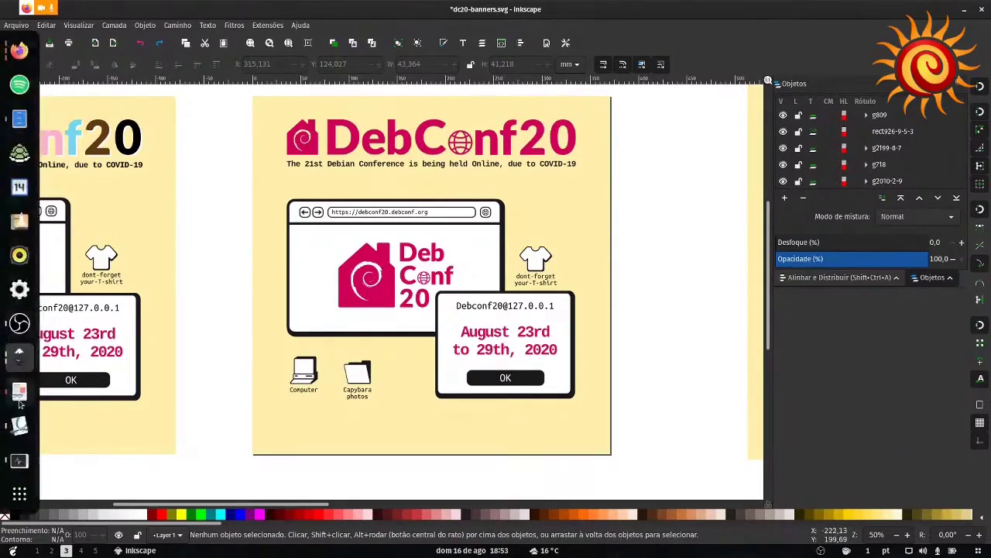
pyautogui.click(19, 355)
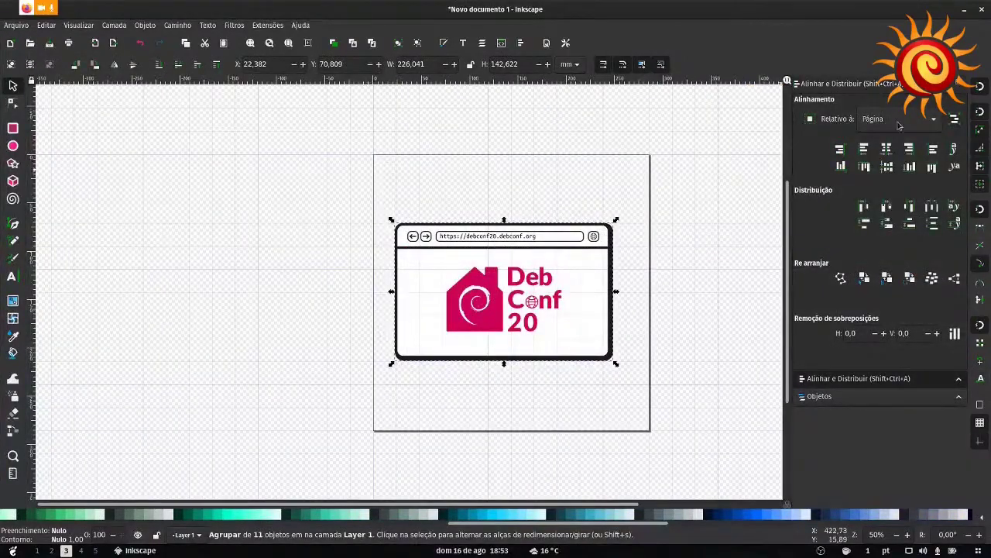
pyautogui.click(724, 268)
pyautogui.moveTo(723, 268); pyautogui.dragTo(697, 274)
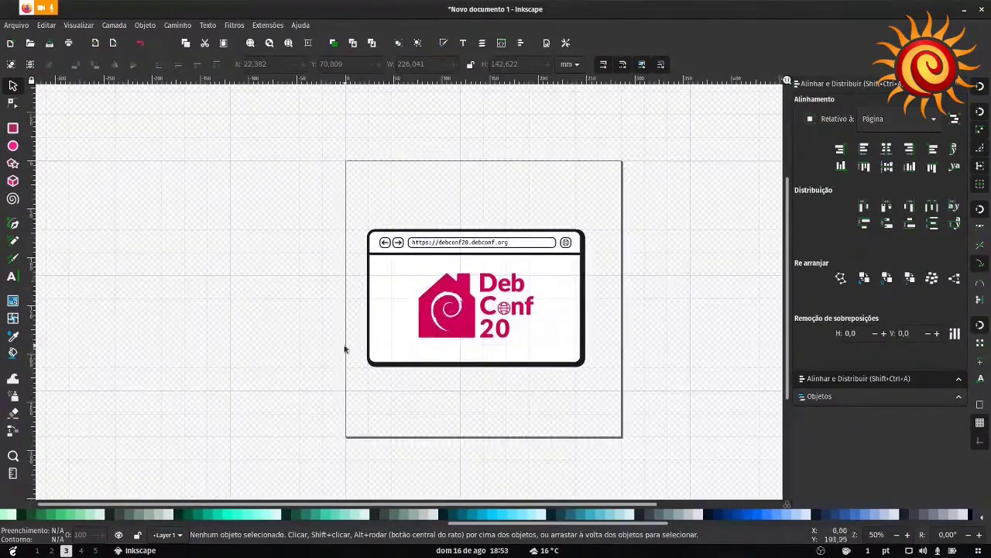
pyautogui.moveTo(20, 391)
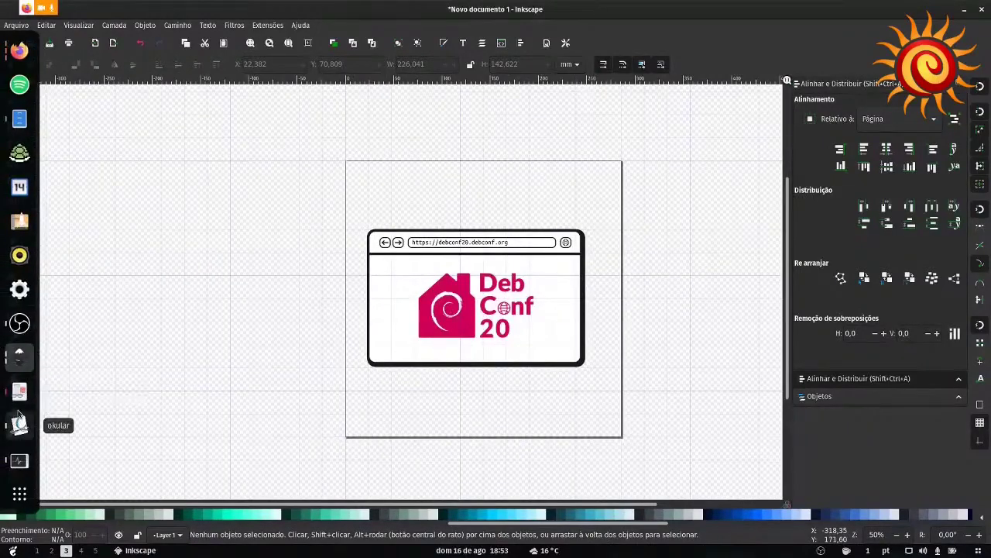
pyautogui.click(16, 357)
pyautogui.click(17, 357)
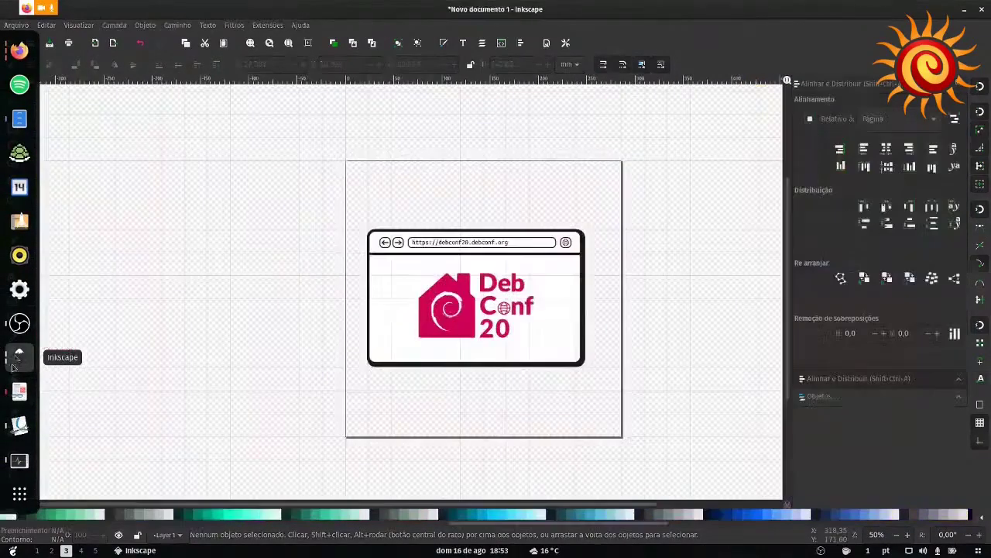
# Step: Switch to Okular to read the slide listing the visual language fundamentals, and bring up Firefox
pyautogui.click(19, 423)
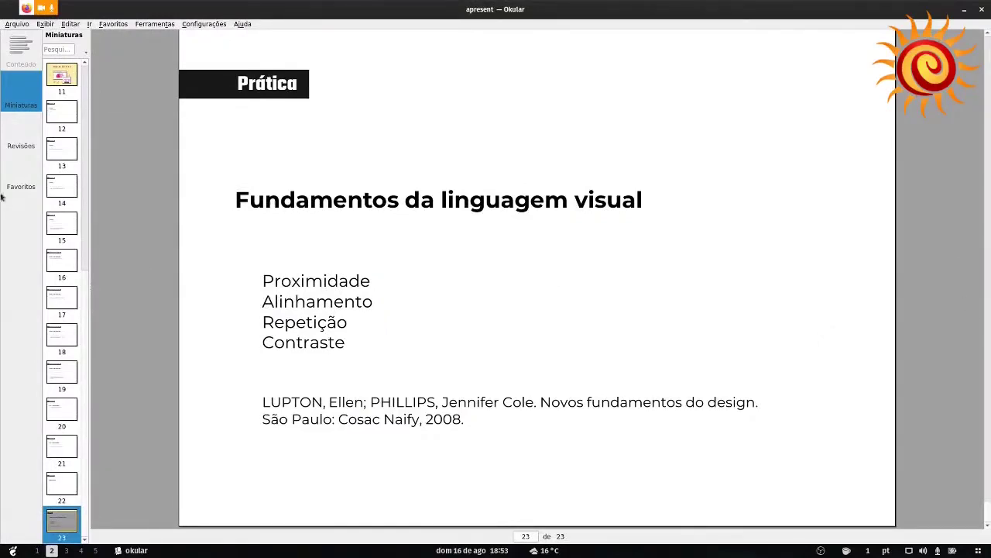
pyautogui.moveTo(4, 193)
pyautogui.click(19, 50)
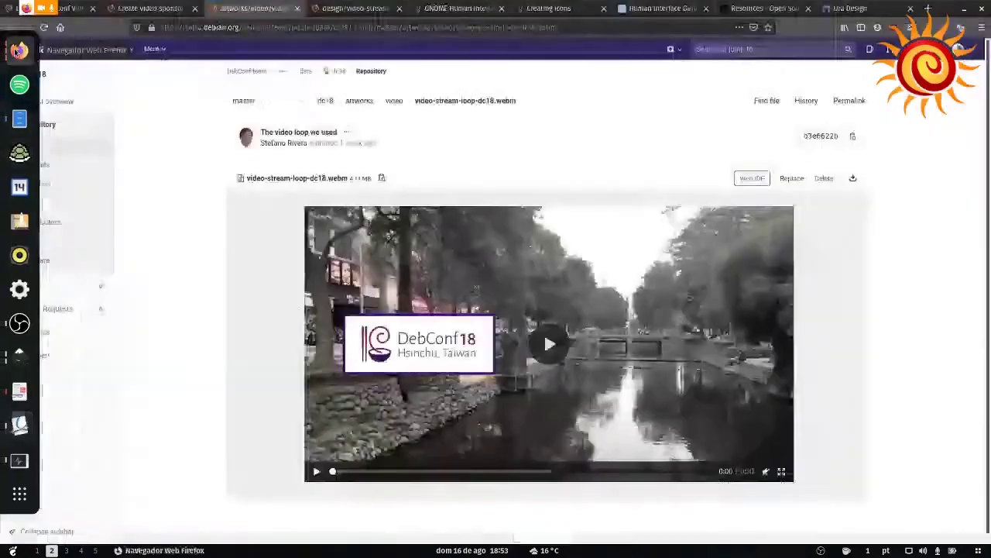
# Step: Return to dc20-banners.svg in Inkscape and examine the wide banner with the multicoloured DebConf20 title and right-aligned text
pyautogui.click(17, 355)
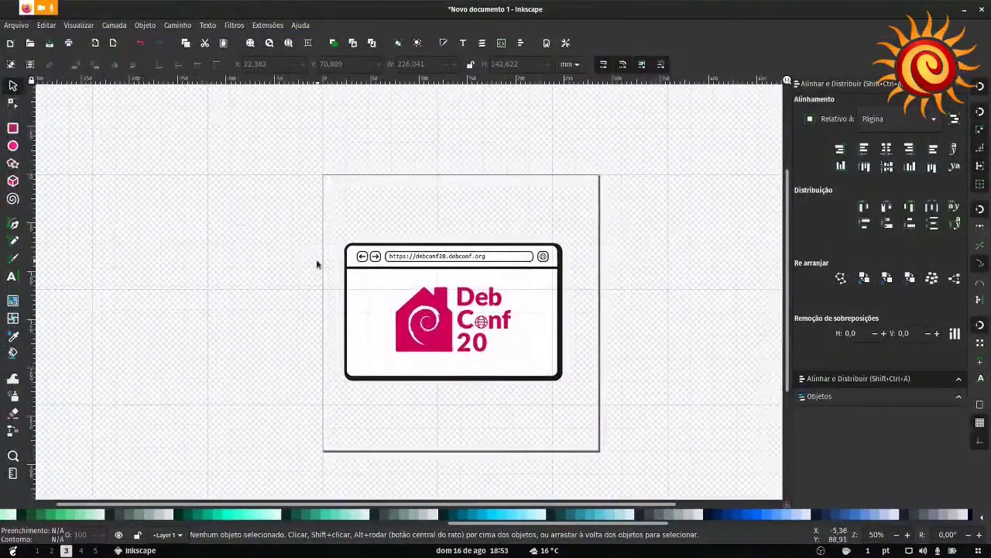
pyautogui.click(17, 356)
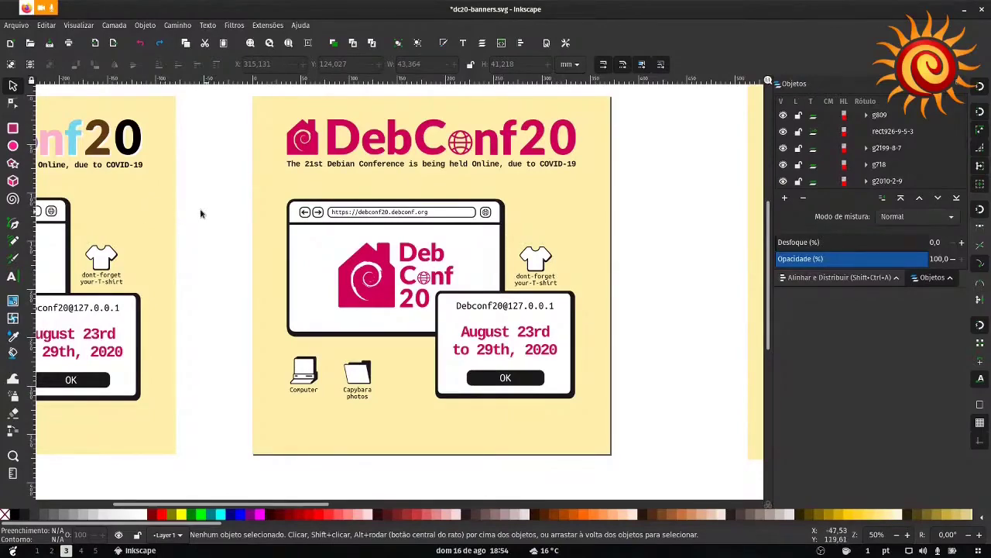
pyautogui.scroll(-1, 204, 217)
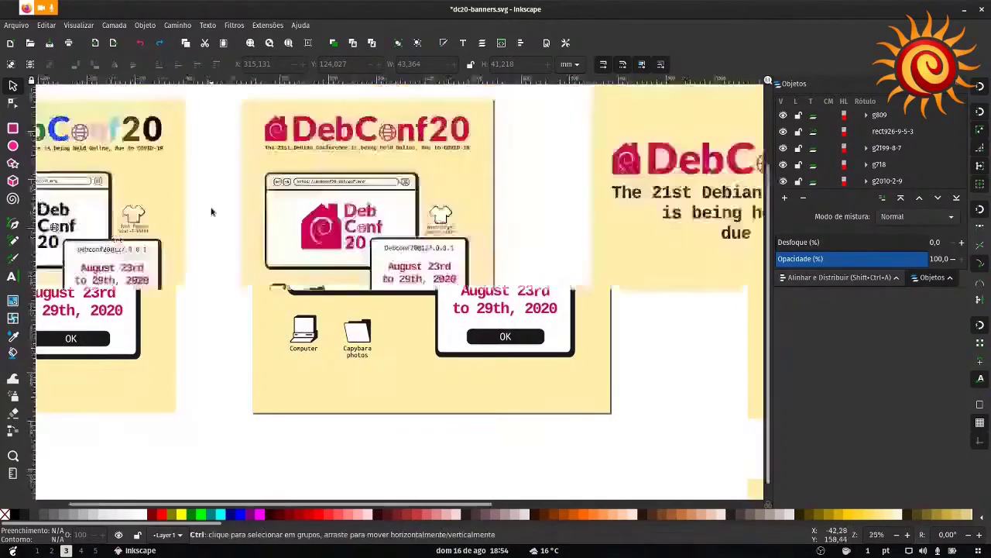
pyautogui.scroll(-2, 208, 215)
pyautogui.scroll(-2, 403, 271)
pyautogui.hscroll(2, 403, 271)
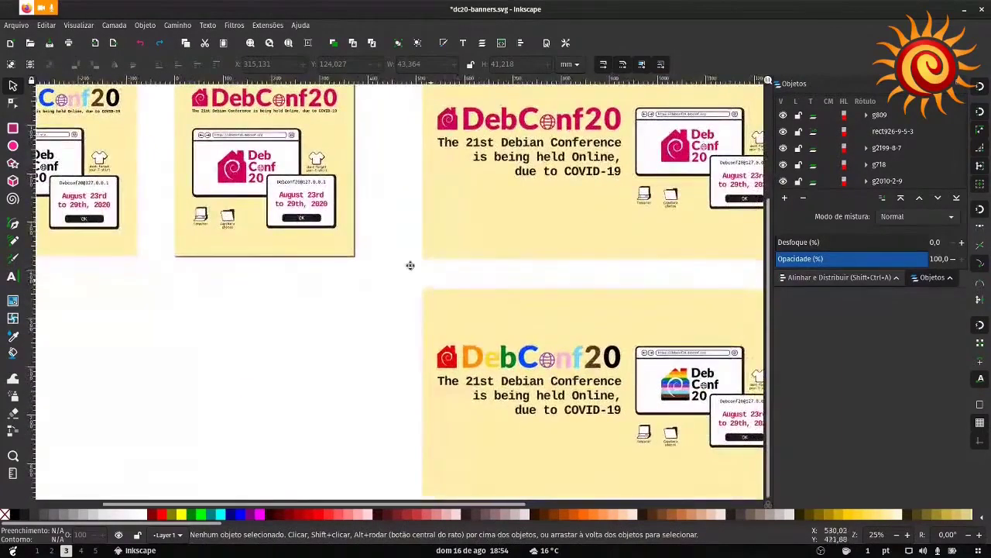
pyautogui.hscroll(5, 341, 248)
pyautogui.scroll(-2, 341, 247)
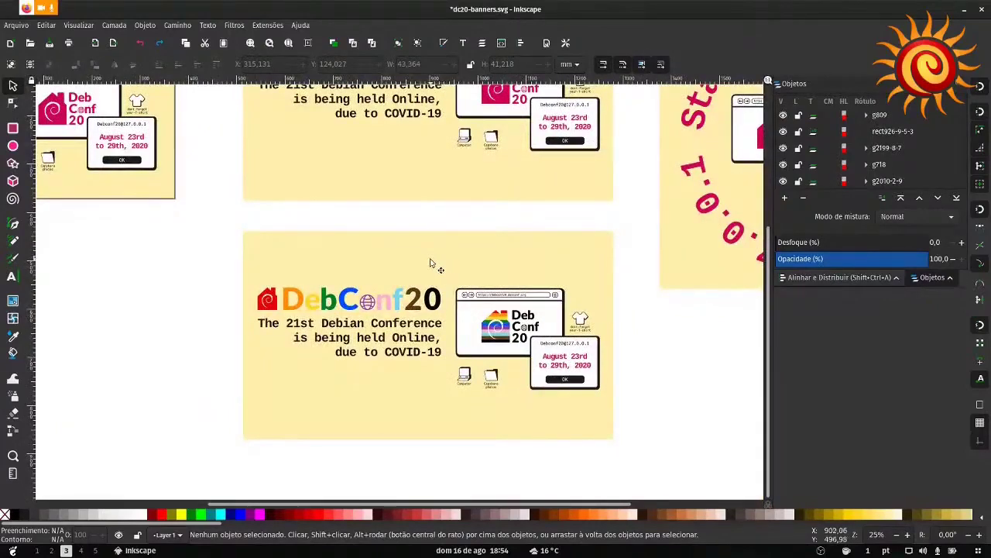
pyautogui.scroll(1, 433, 264)
pyautogui.scroll(-2, 426, 232)
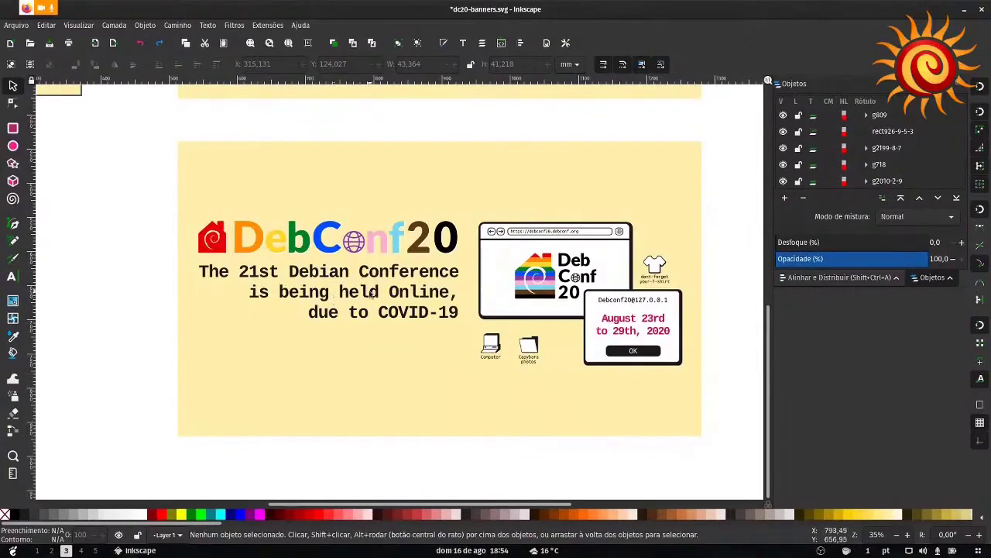
# Step: Recolour the Computer icon with the blue sampled from the letter C in the multicoloured DebConf20 title
pyautogui.click(224, 237)
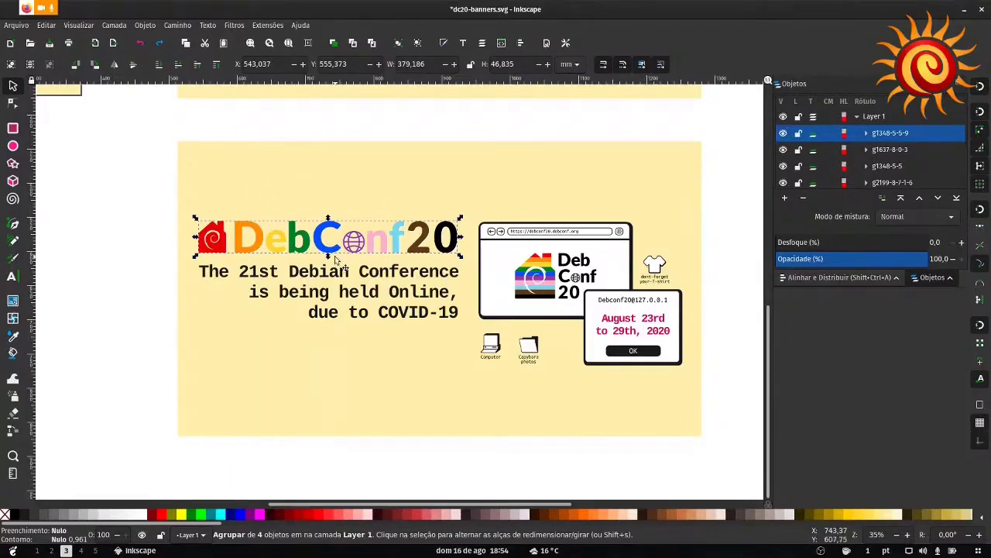
pyautogui.click(494, 345)
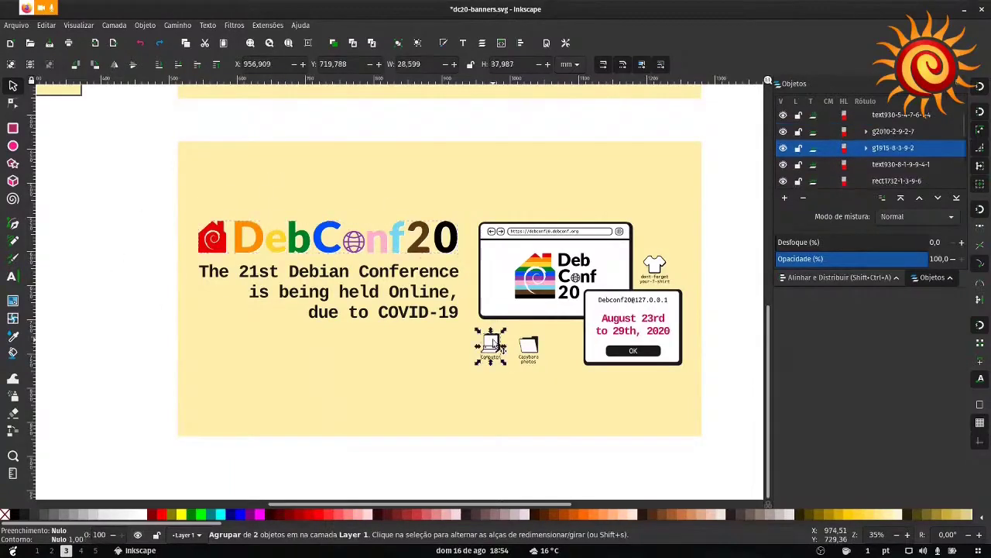
pyautogui.press('d')
pyautogui.click(332, 241)
pyautogui.press('s')
# Step: Recolour the three-line conference description under the multicoloured title in bright red
pyautogui.click(341, 281)
pyautogui.click(322, 278)
pyautogui.press('d')
pyautogui.click(633, 318)
pyautogui.press('s')
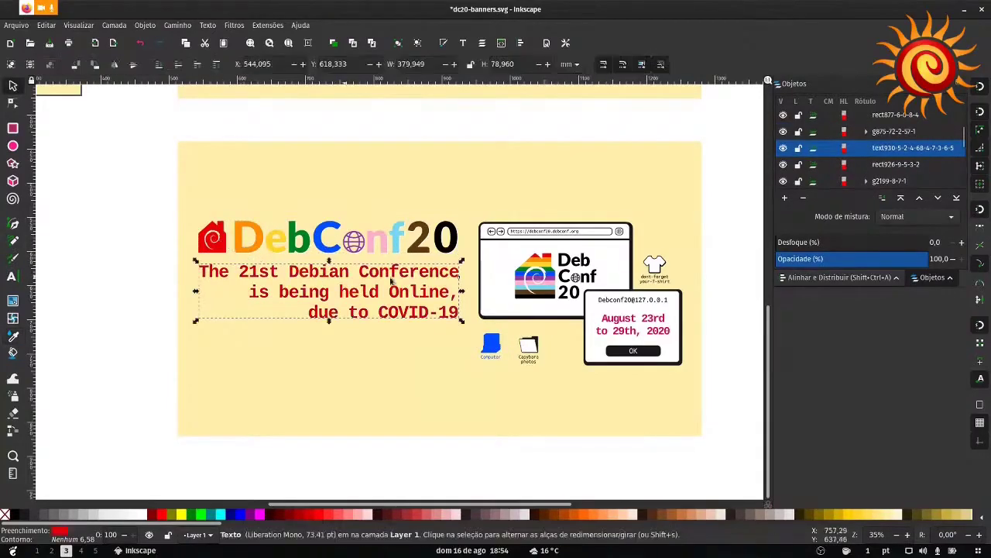
# Step: Fill the browser window with the title's light blue and the date dialog with the blue of its letter C
pyautogui.click(493, 249)
pyautogui.press('d')
pyautogui.click(405, 244)
pyautogui.press('s')
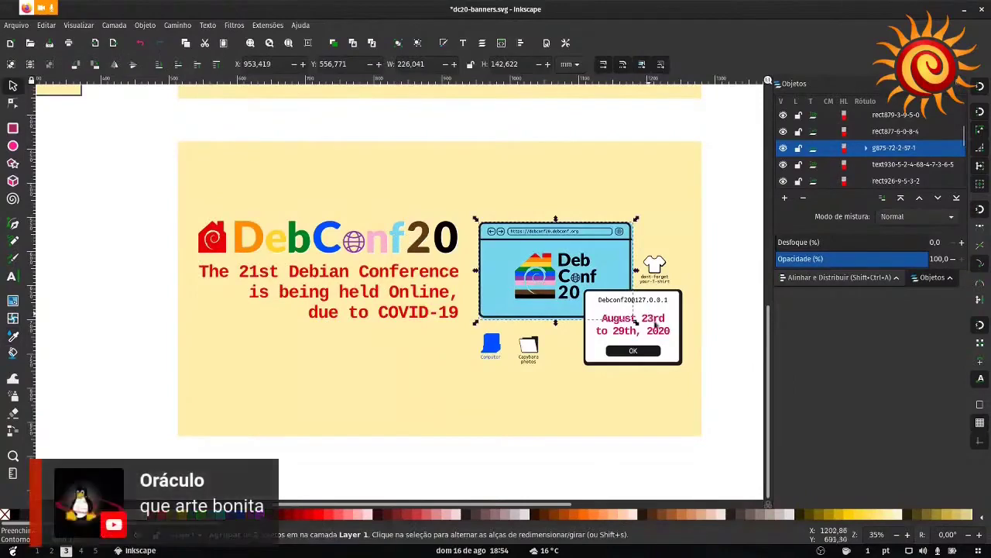
pyautogui.click(680, 319)
pyautogui.press('d')
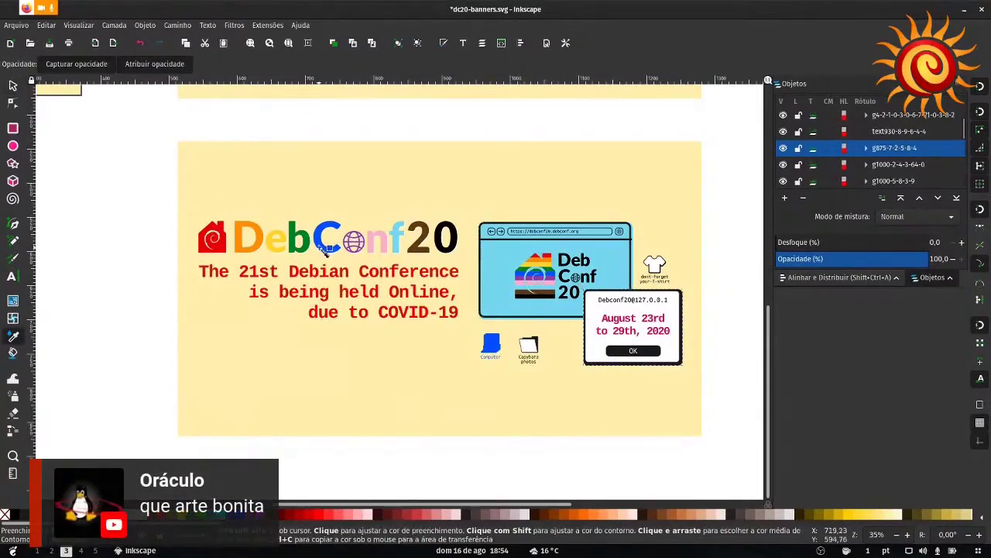
pyautogui.click(327, 247)
pyautogui.press('s')
# Step: Recolour the "August 23rd to 29th, 2020" text with the orange sampled from the title's letter D, and clear the selection
pyautogui.keyDown('ctrl'); pyautogui.click(654, 330); pyautogui.keyUp('ctrl')
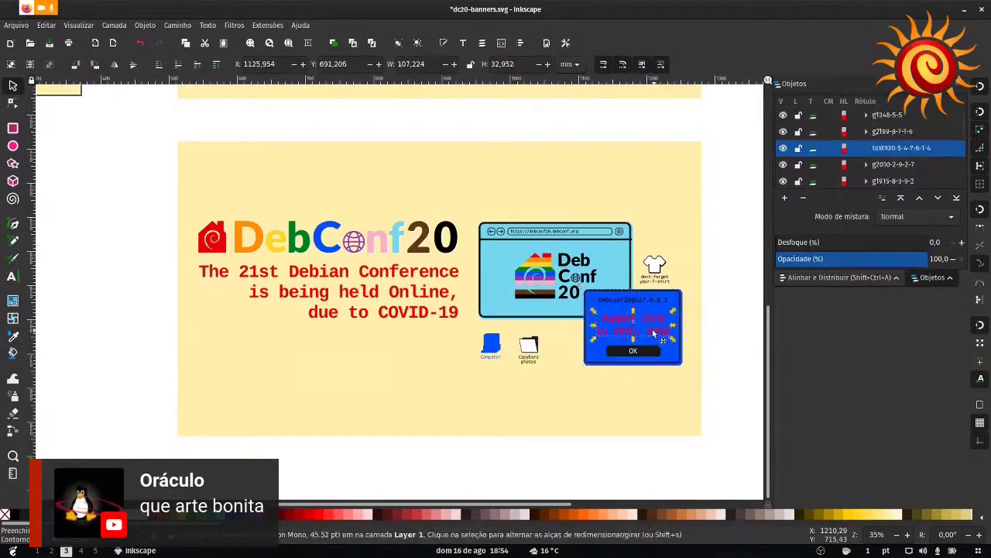
pyautogui.press('d')
pyautogui.click(241, 238)
pyautogui.press('s')
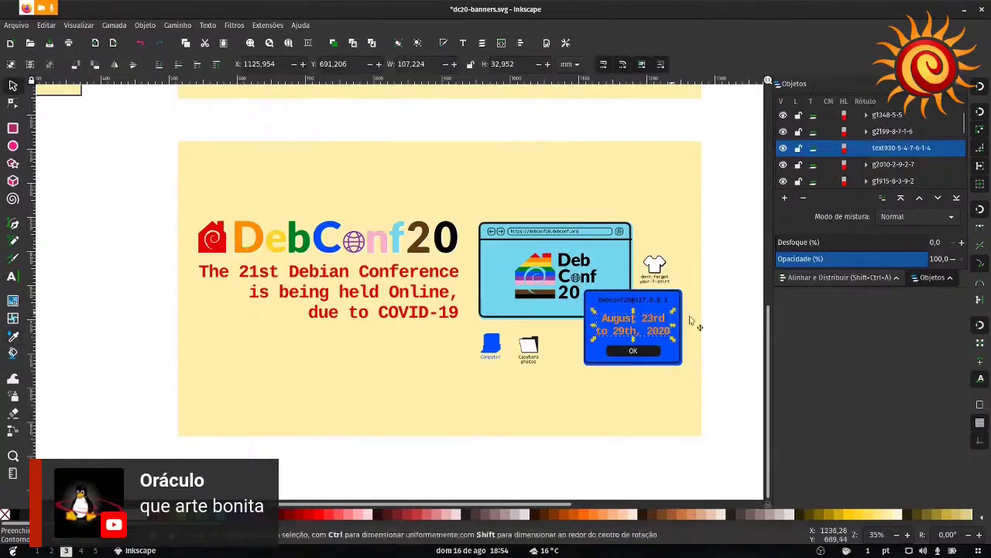
pyautogui.press('Escape')
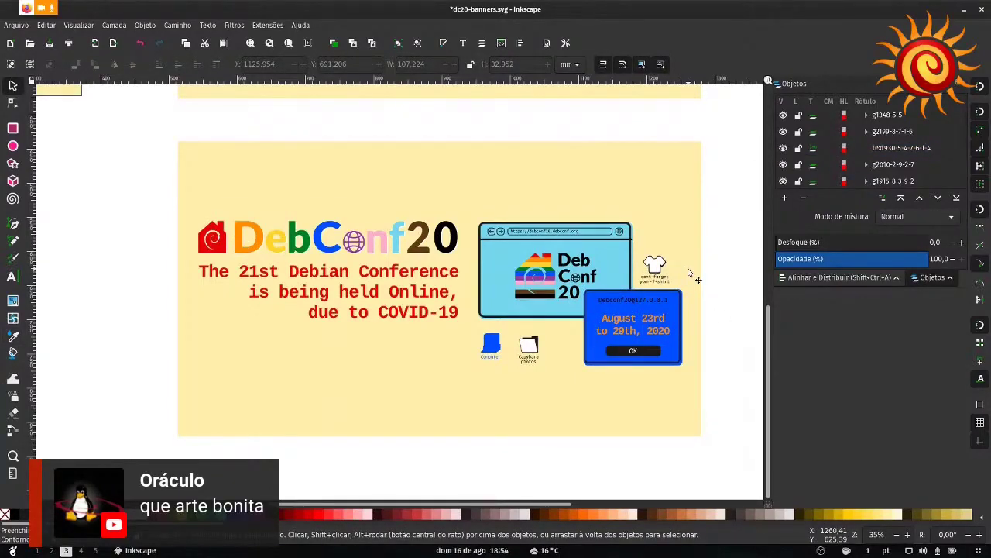
# Step: Undo all the recolouring of the icon, description, browser window, date dialog and date text
pyautogui.hotkey('ctrl', 'z')
pyautogui.hotkey('ctrl', 'z')
pyautogui.hotkey('ctrl', 'z')
pyautogui.hotkey('ctrl', 'z')
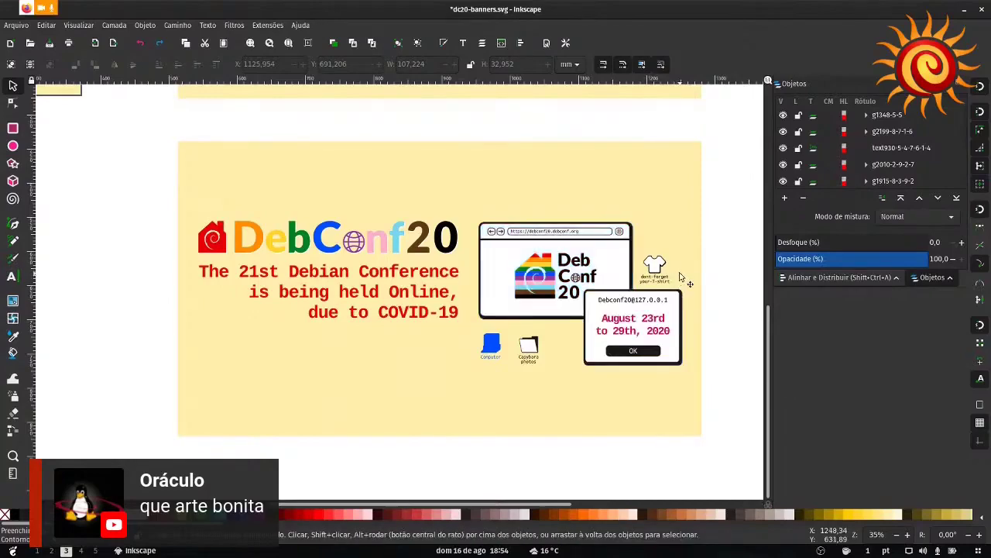
# Step: Compare the multicoloured and crimson banners, and look closely at the crimson wide banner
pyautogui.scroll(-2, 620, 294)
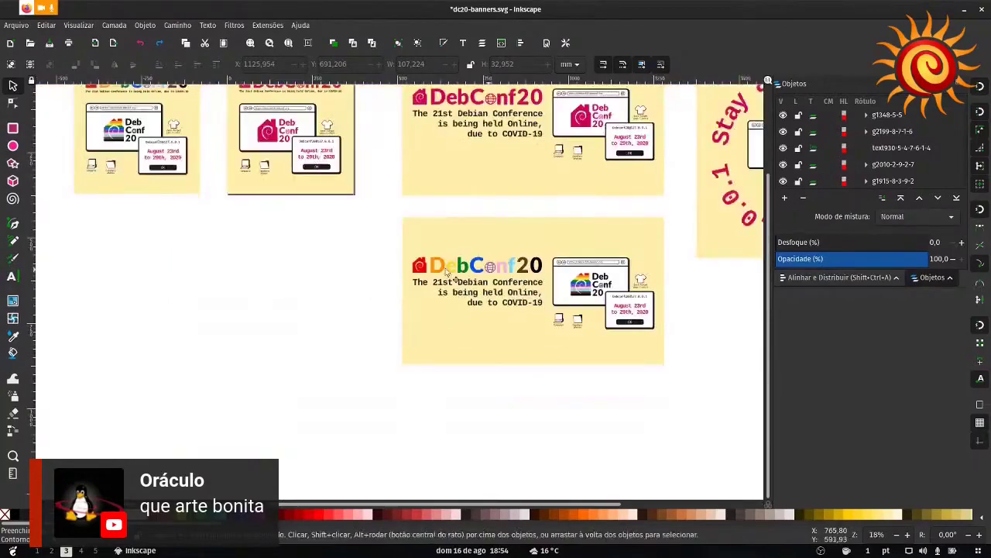
pyautogui.scroll(2, 424, 334)
pyautogui.hscroll(2, 513, 299)
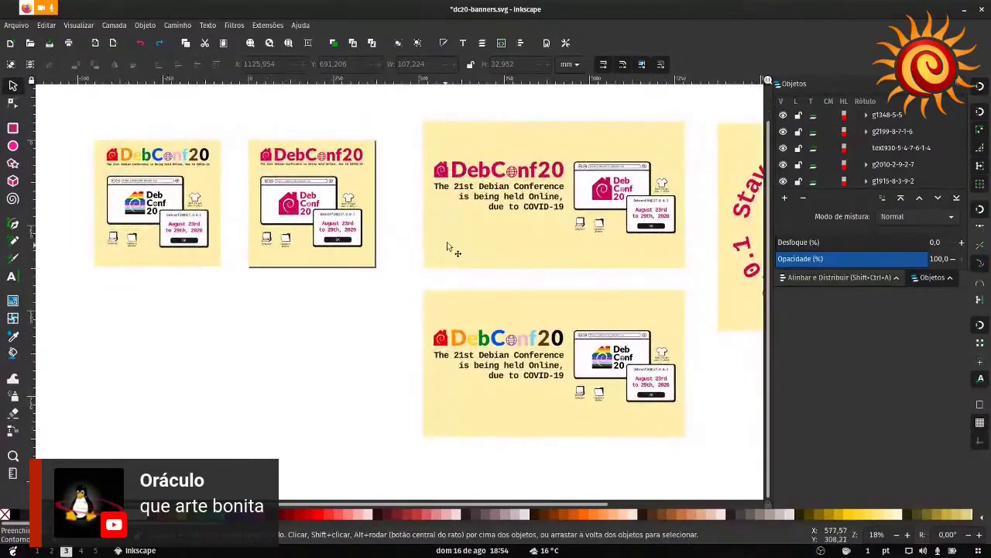
pyautogui.scroll(2, 456, 237)
pyautogui.hscroll(2, 456, 237)
pyautogui.hscroll(2, 410, 256)
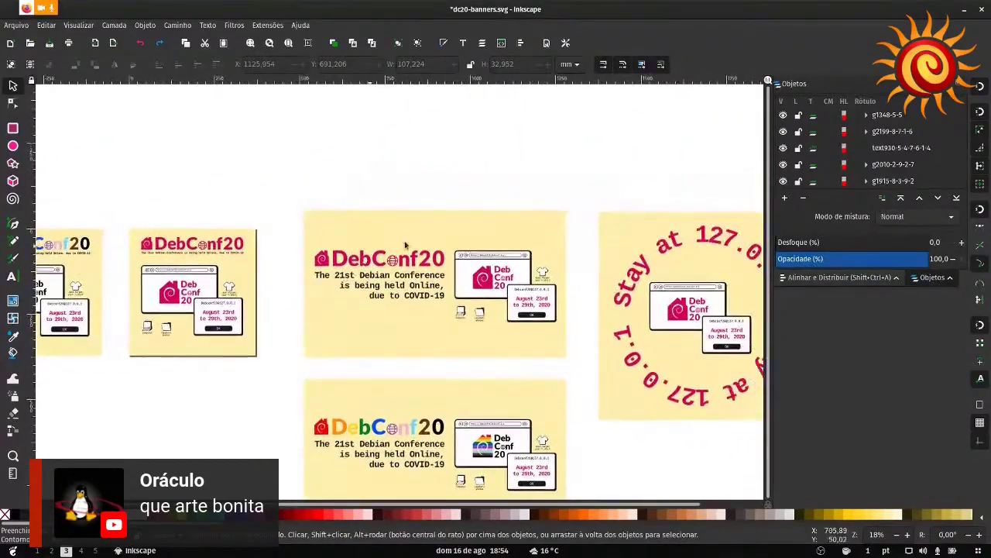
pyautogui.scroll(1, 503, 244)
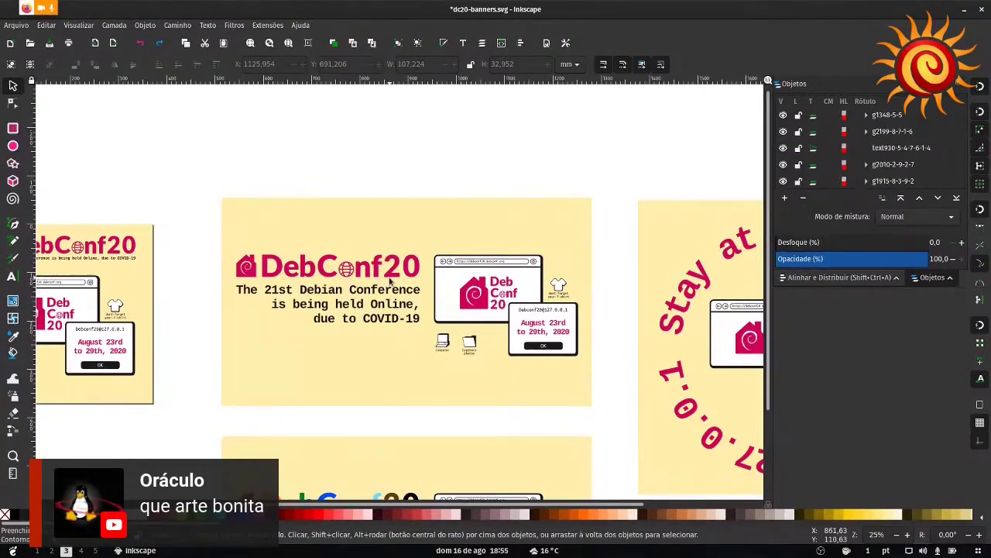
pyautogui.scroll(1, 391, 282)
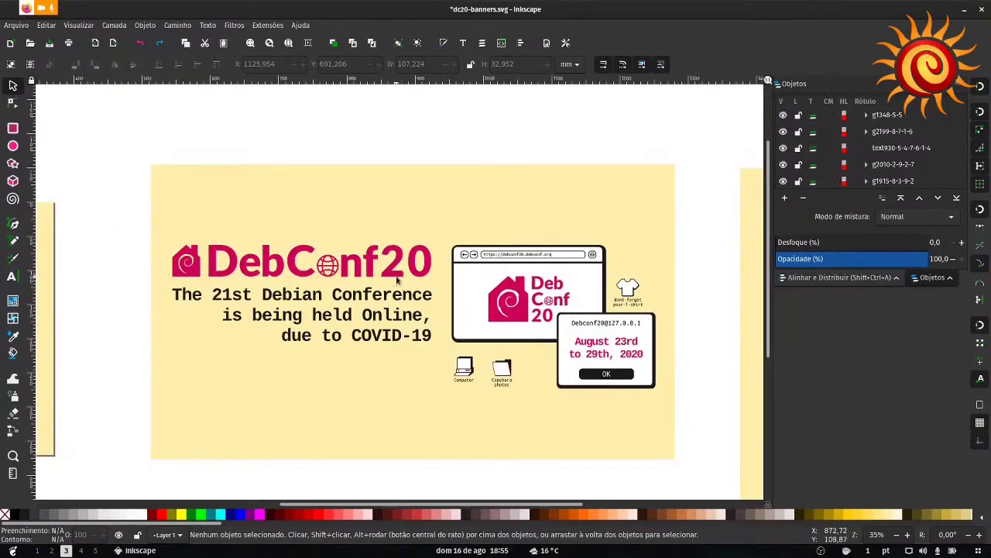
# Step: Examine how the crimson banner repeats its colour in the title, browser window logo and date dialog against the plain background
pyautogui.click(310, 269)
pyautogui.click(598, 341)
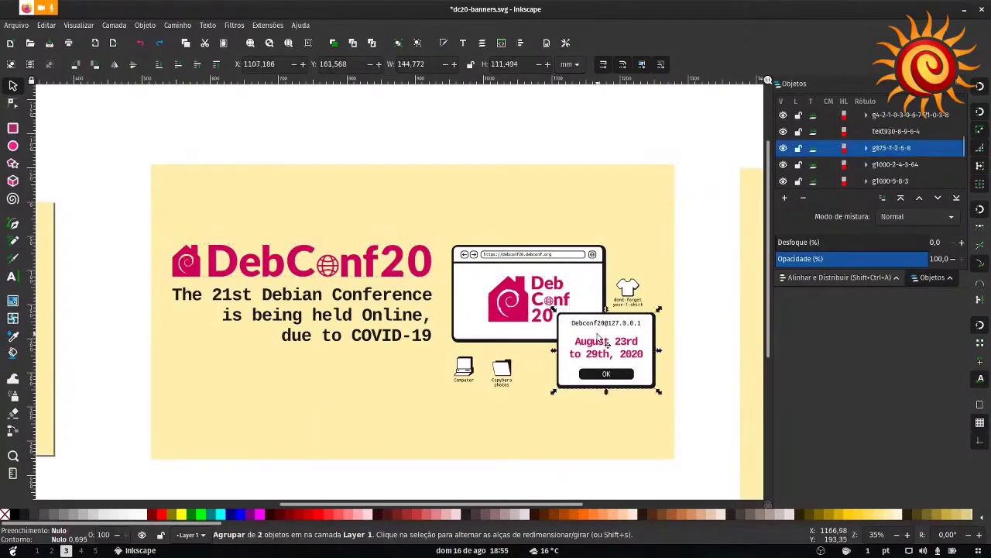
pyautogui.click(742, 340)
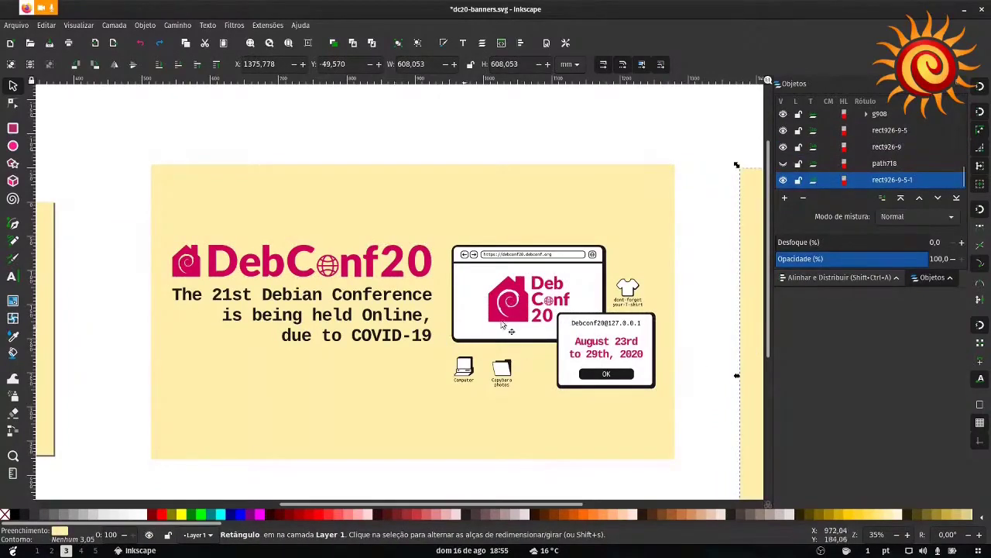
pyautogui.scroll(-1, 460, 287)
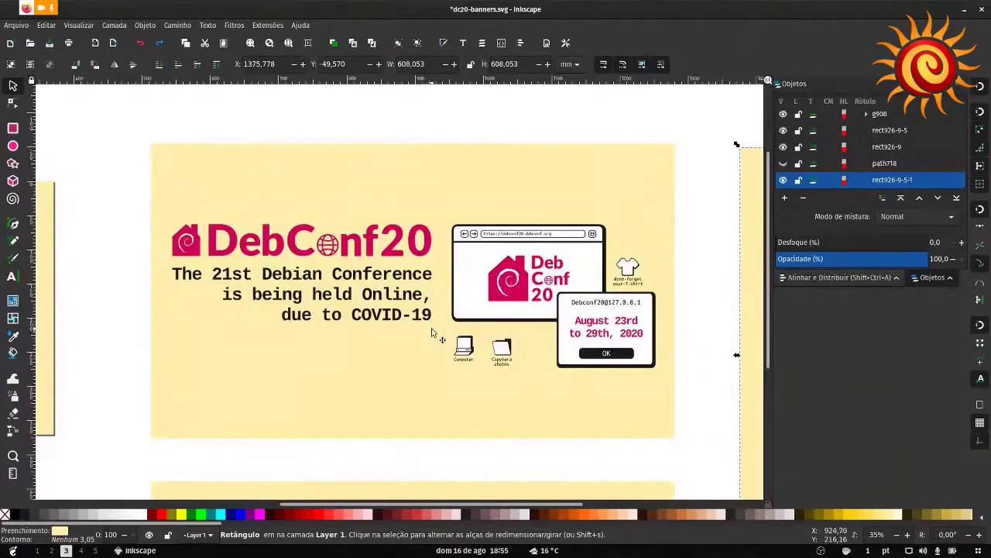
pyautogui.click(385, 371)
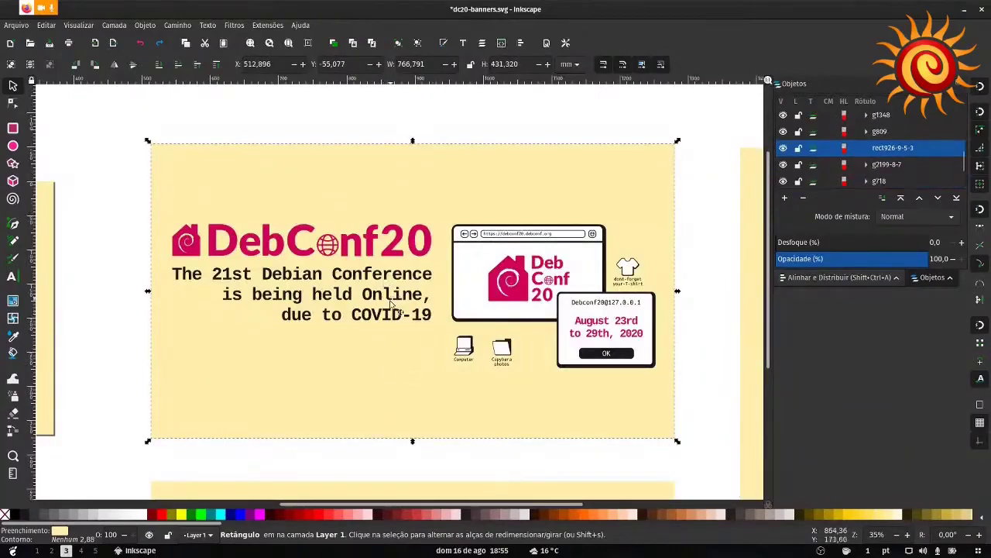
pyautogui.click(470, 291)
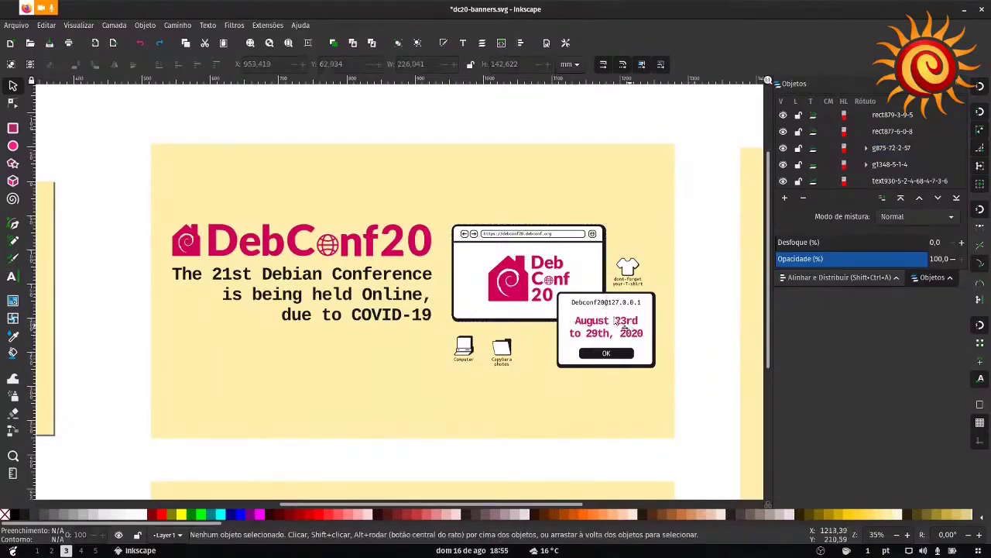
pyautogui.keyDown('ctrl'); pyautogui.click(536, 274); pyautogui.keyUp('ctrl')
pyautogui.click(697, 261)
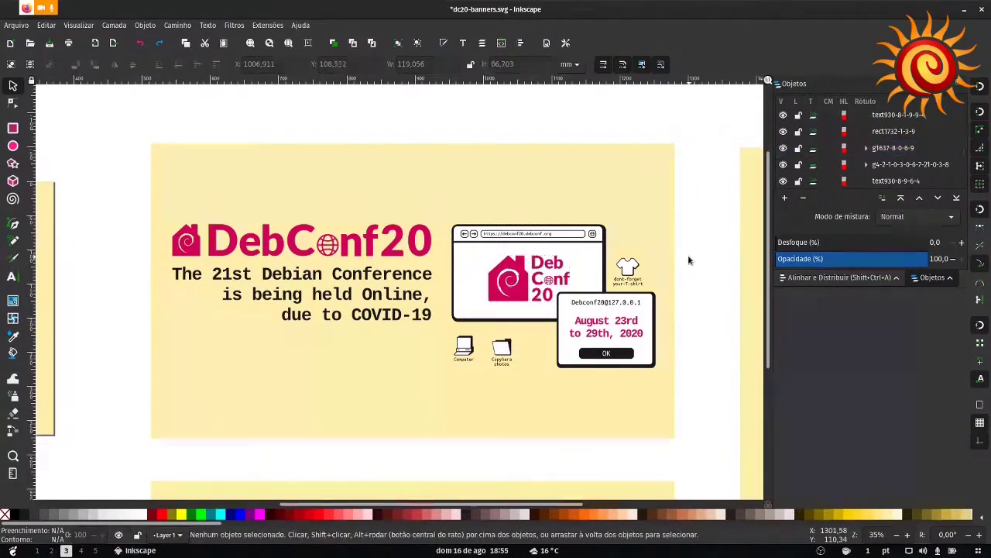
pyautogui.scroll(1, 649, 249)
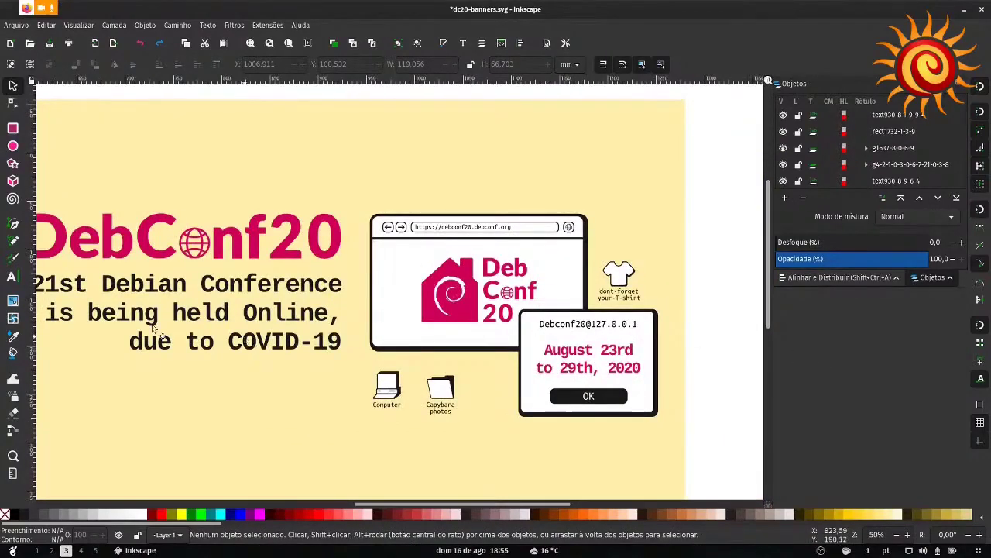
# Step: Switch to Okular to view the visual language fundamentals slide, and bring up the DebConf18 video loop page in Firefox
pyautogui.moveTo(3, 326)
pyautogui.click(15, 358)
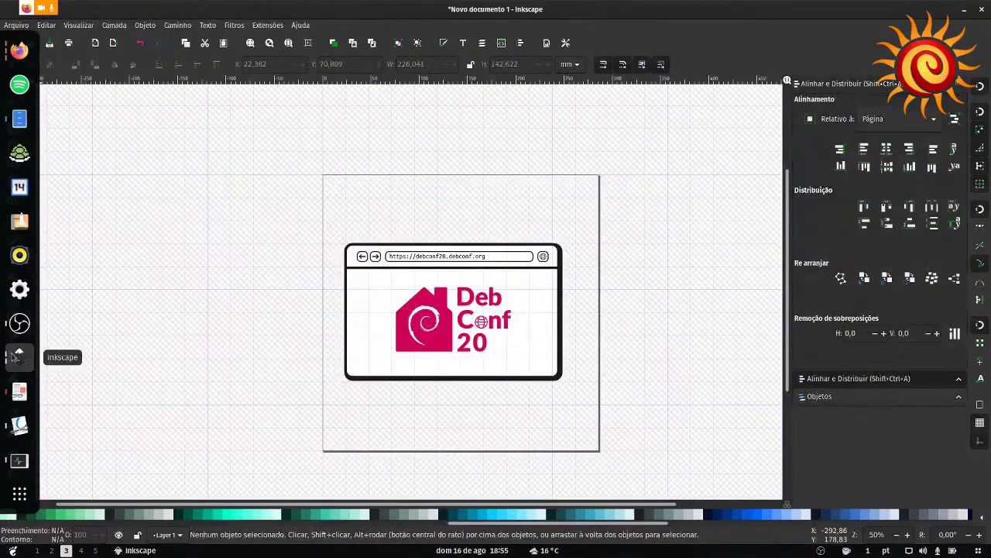
pyautogui.click(14, 358)
pyautogui.click(14, 357)
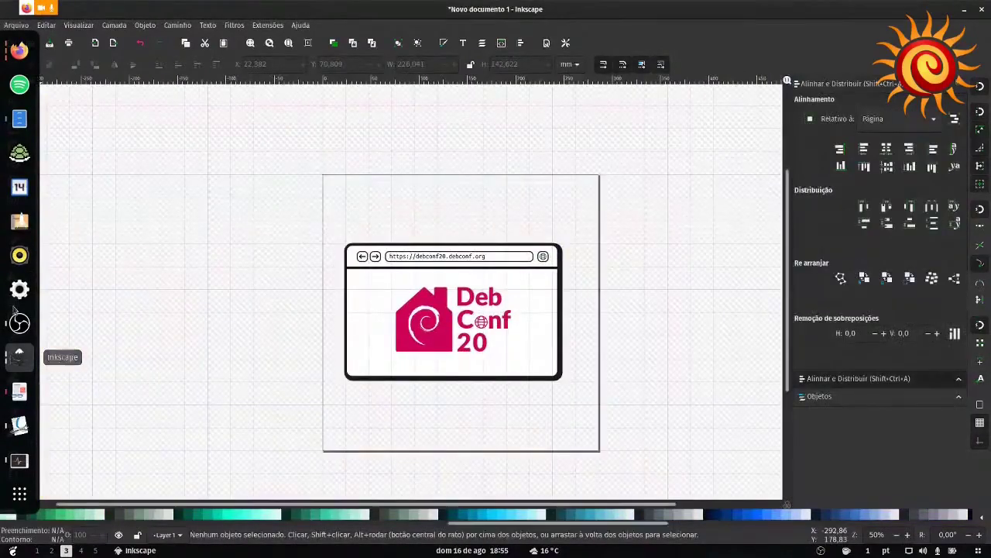
pyautogui.click(19, 391)
pyautogui.click(20, 425)
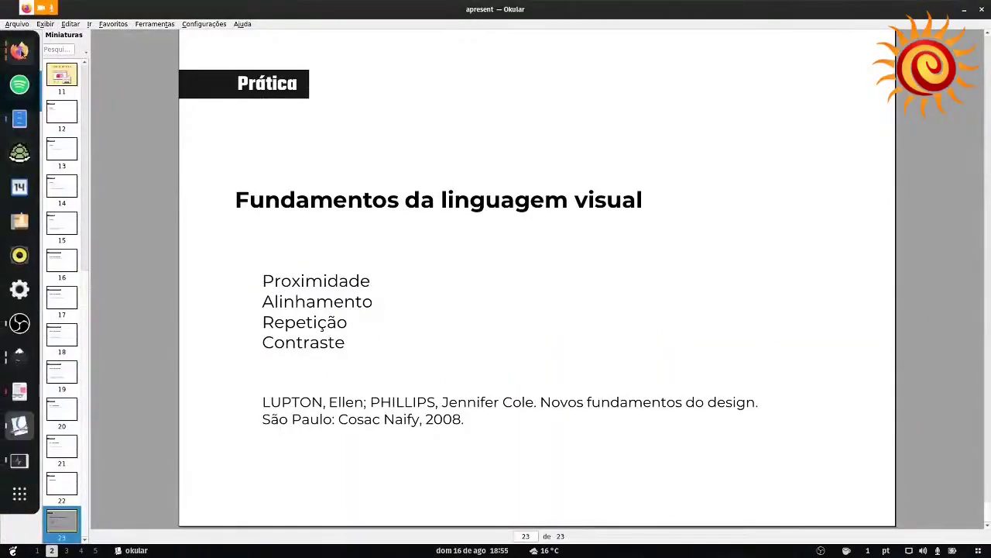
pyautogui.click(19, 81)
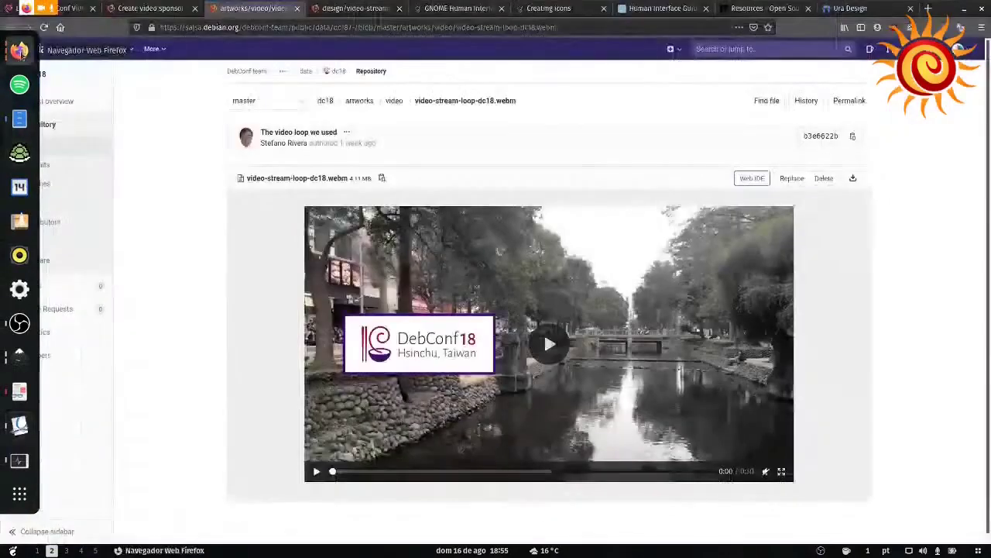
# Step: Return to dc20-banners.svg in Inkscape and examine the layout of the whole crimson wide banner
pyautogui.click(19, 356)
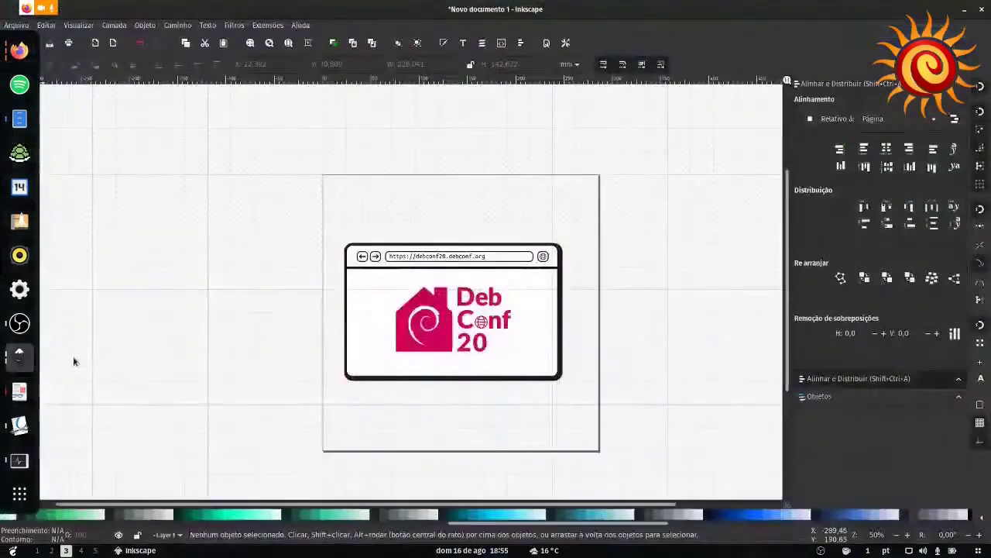
pyautogui.click(422, 350)
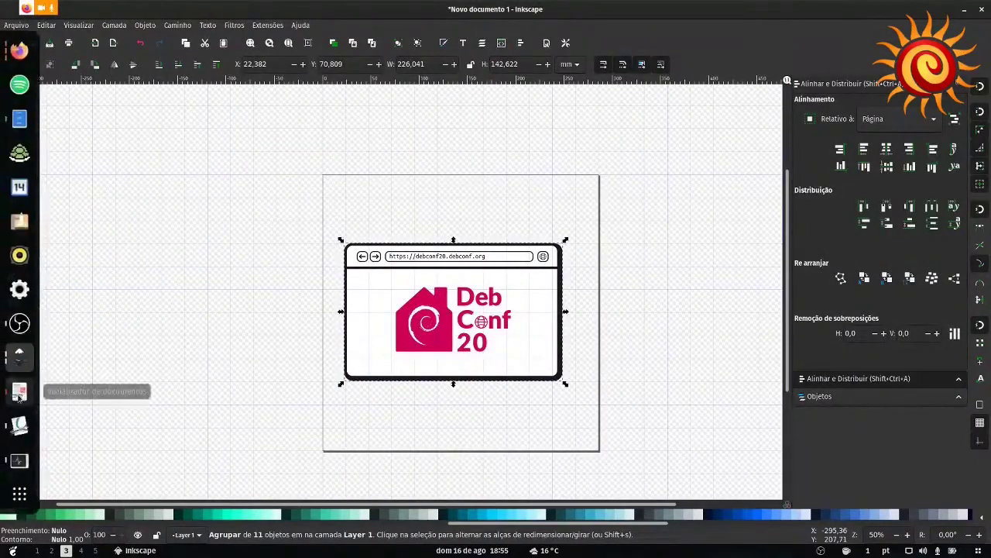
pyautogui.click(19, 356)
pyautogui.hscroll(-3, 411, 314)
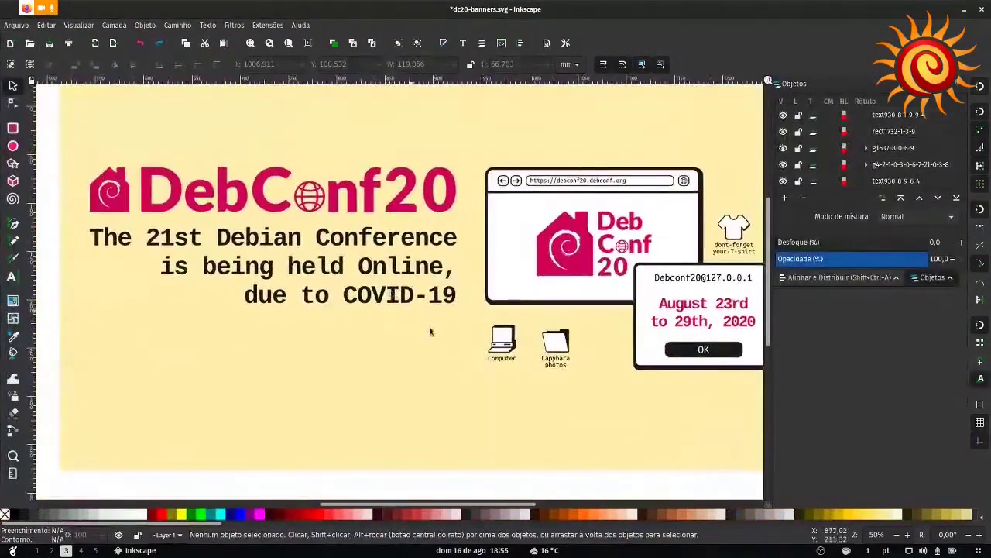
pyautogui.scroll(-1, 451, 347)
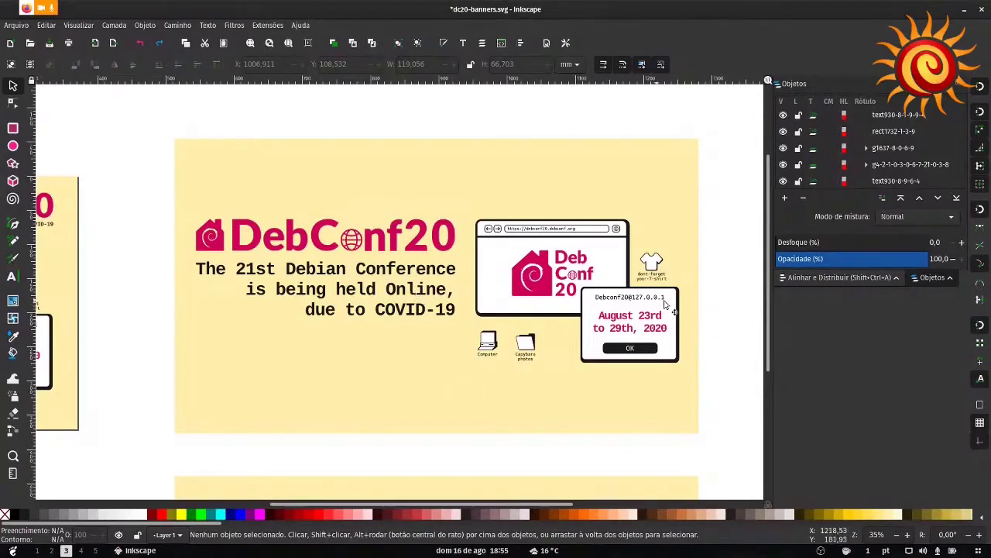
pyautogui.scroll(1, 421, 333)
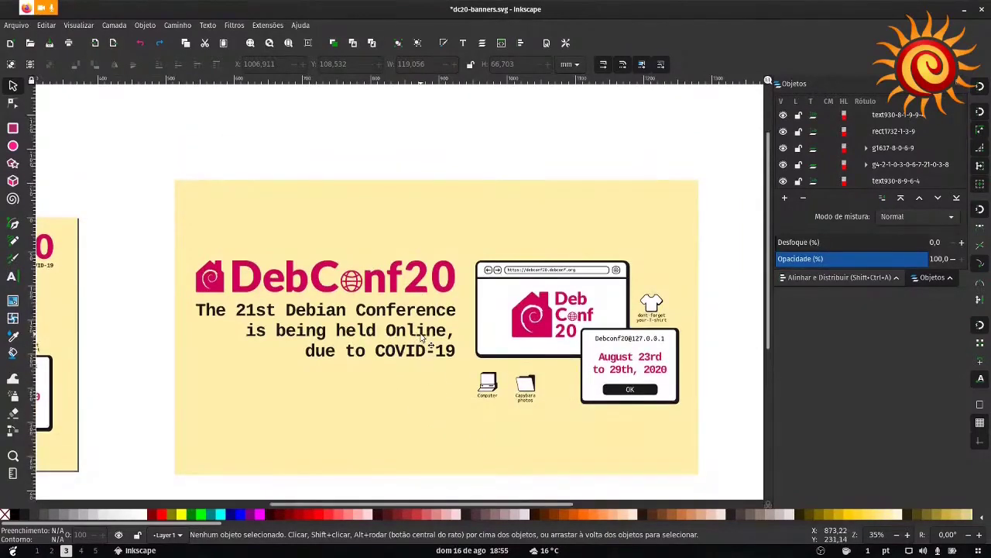
pyautogui.scroll(-2, 421, 337)
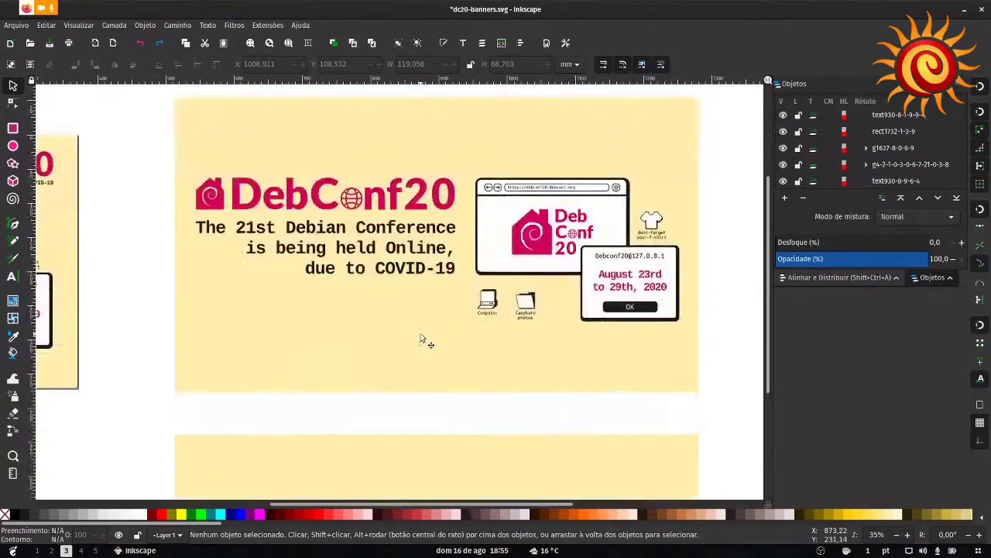
# Step: Recolour the DebConf20 logo inside the crimson banner's browser window with the window's white, and select the window
pyautogui.click(533, 240)
pyautogui.keyDown('shift'); pyautogui.click(492, 246); pyautogui.keyUp('shift')
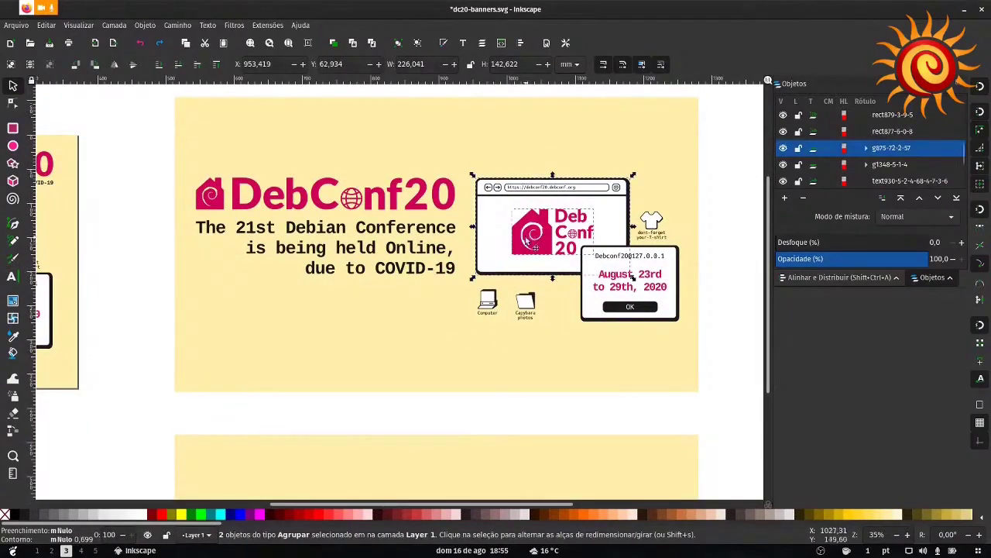
pyautogui.scroll(3, 624, 223)
pyautogui.click(384, 257)
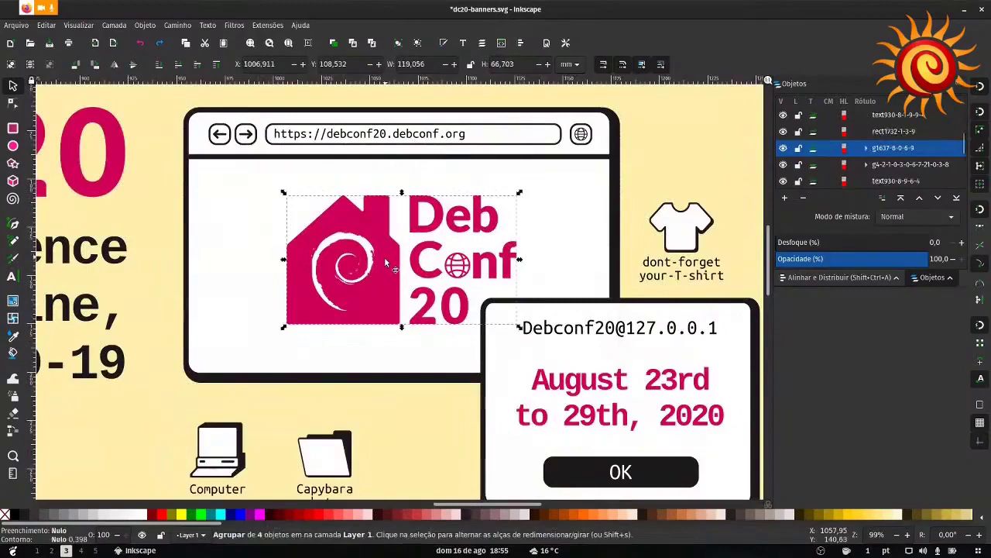
pyautogui.press('d')
pyautogui.click(257, 259)
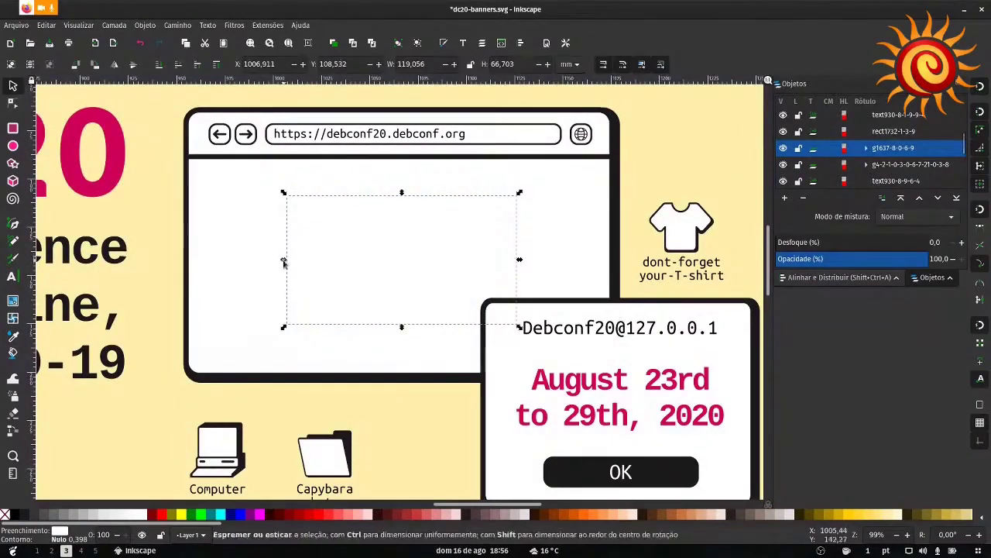
pyautogui.click(239, 333)
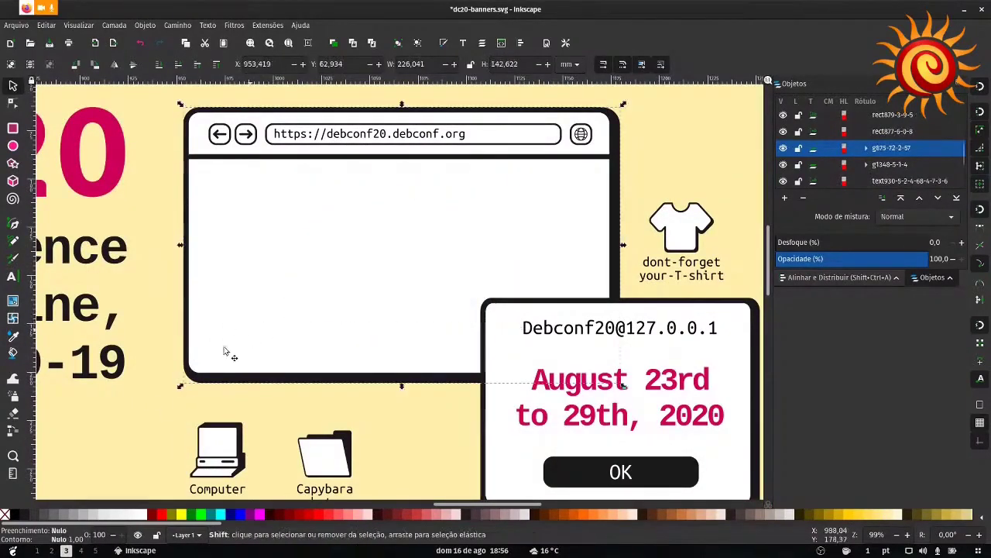
# Step: Recolour the crimson banner's browser window with the banner's pale yellow background colour
pyautogui.press('d')
pyautogui.click(146, 416)
pyautogui.press('s')
# Step: Recolour the DebConf20 logo in the browser window with the background's pale yellow, and then with white
pyautogui.click(352, 313)
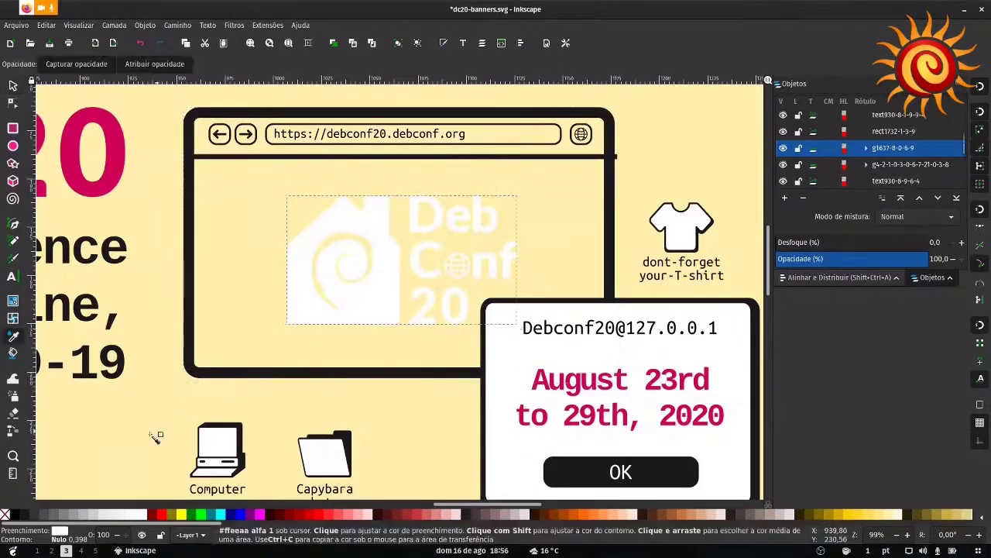
pyautogui.press('d')
pyautogui.click(164, 432)
pyautogui.press('s')
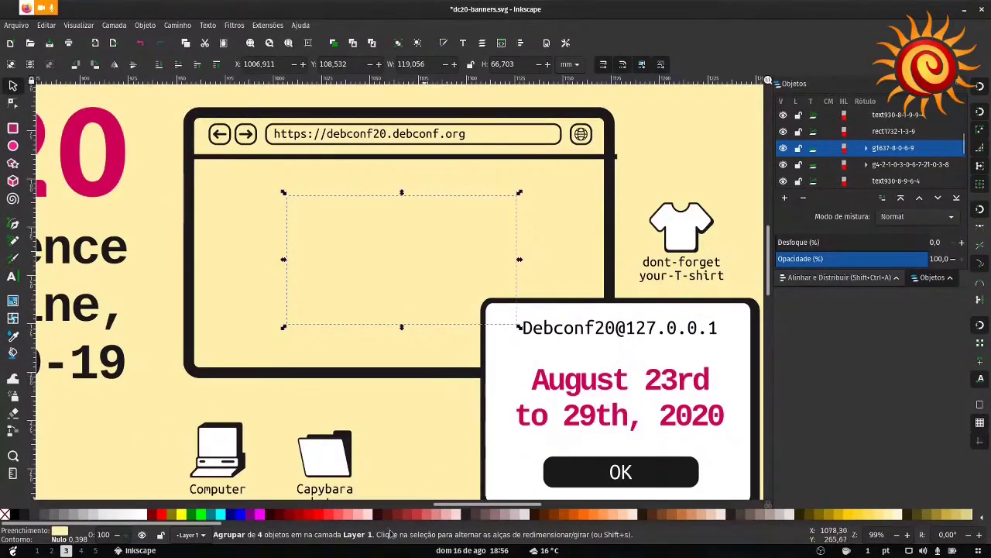
pyautogui.click(145, 513)
pyautogui.keyDown('ctrl'); pyautogui.click(422, 375); pyautogui.keyUp('ctrl')
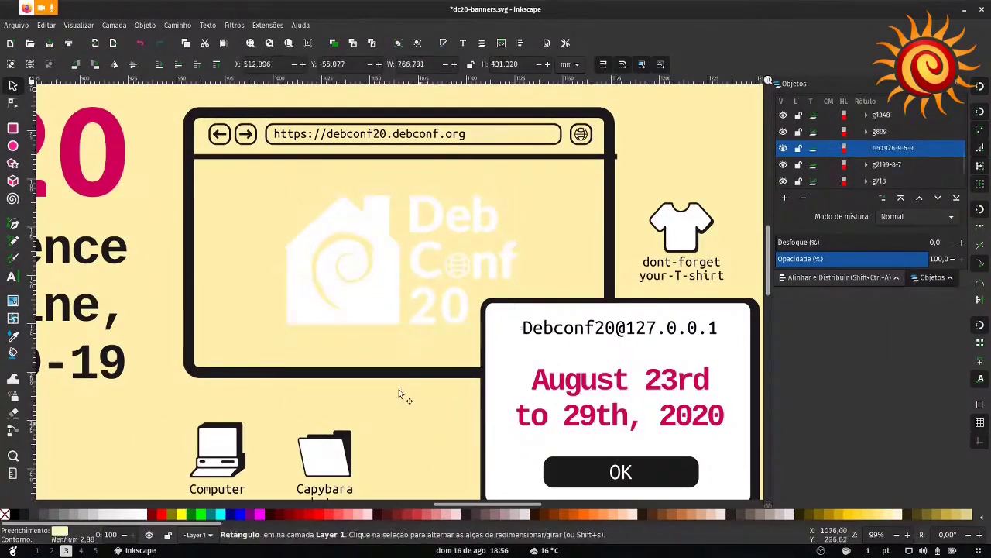
# Step: Try palette fills such as orange and light pink on the DebConf20 logo inside the browser window
pyautogui.scroll(1, 411, 283)
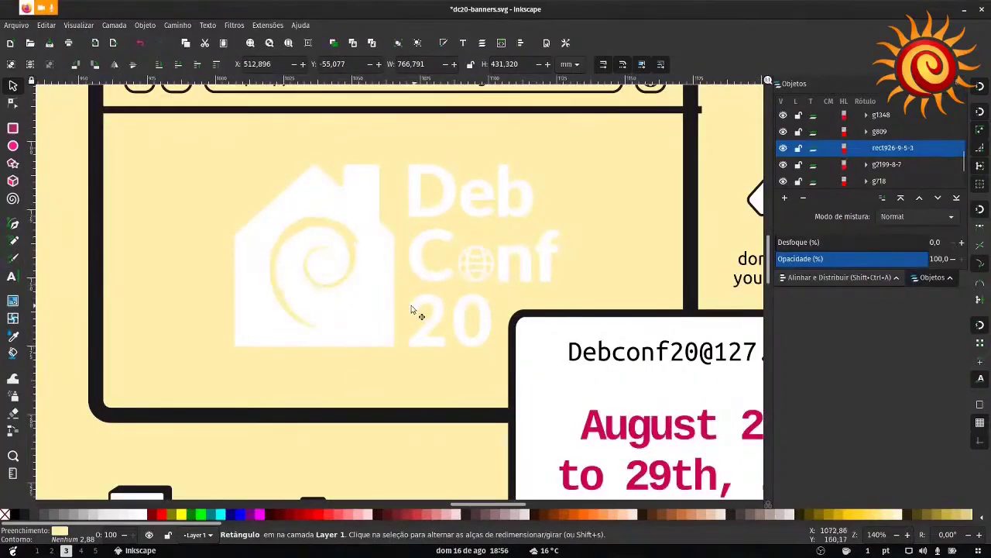
pyautogui.click(370, 313)
pyautogui.click(418, 514)
pyautogui.scroll(-3, 675, 515)
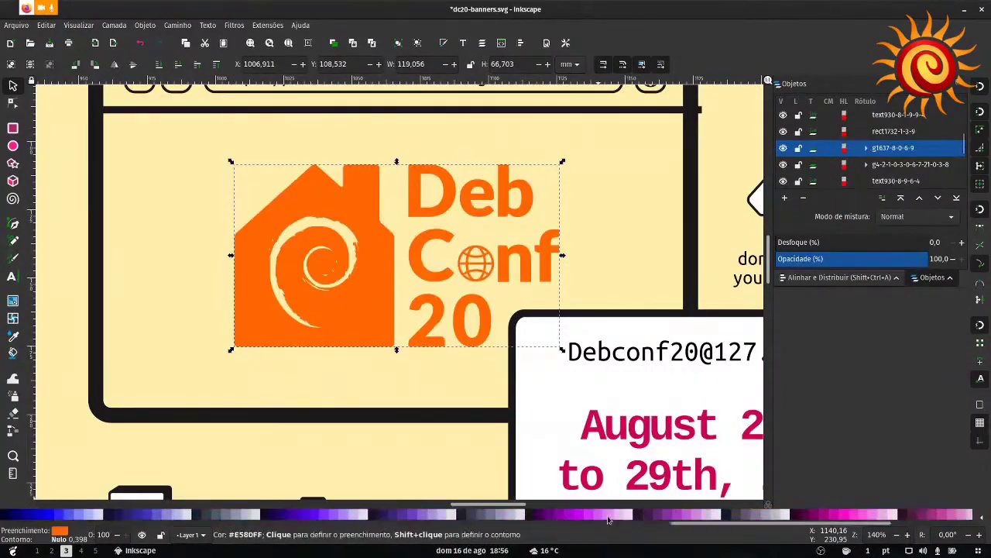
pyautogui.click(675, 515)
pyautogui.click(803, 515)
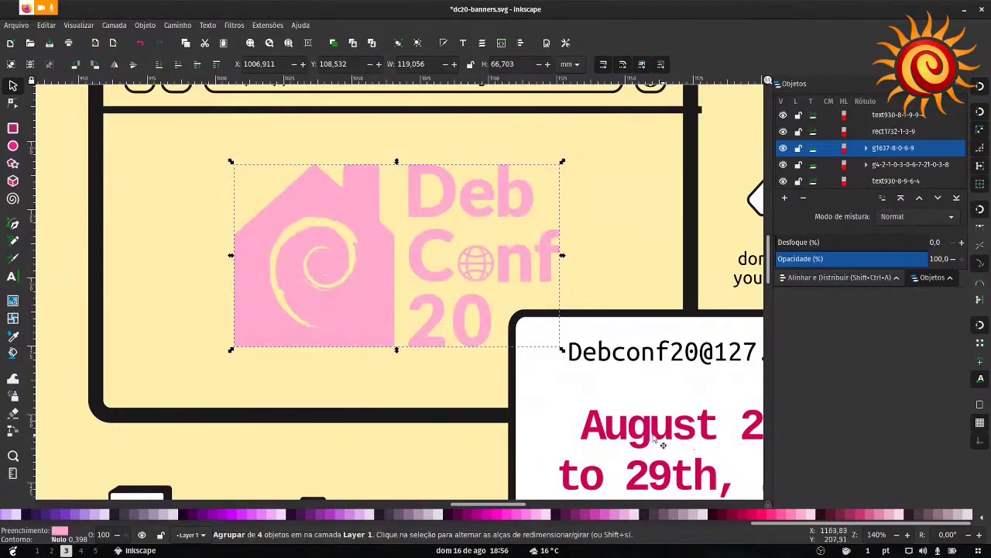
# Step: Recolour the DebConf20 logo in the browser window with the crimson of the date text
pyautogui.press('d')
pyautogui.click(588, 433)
pyautogui.scroll(-4, 475, 352)
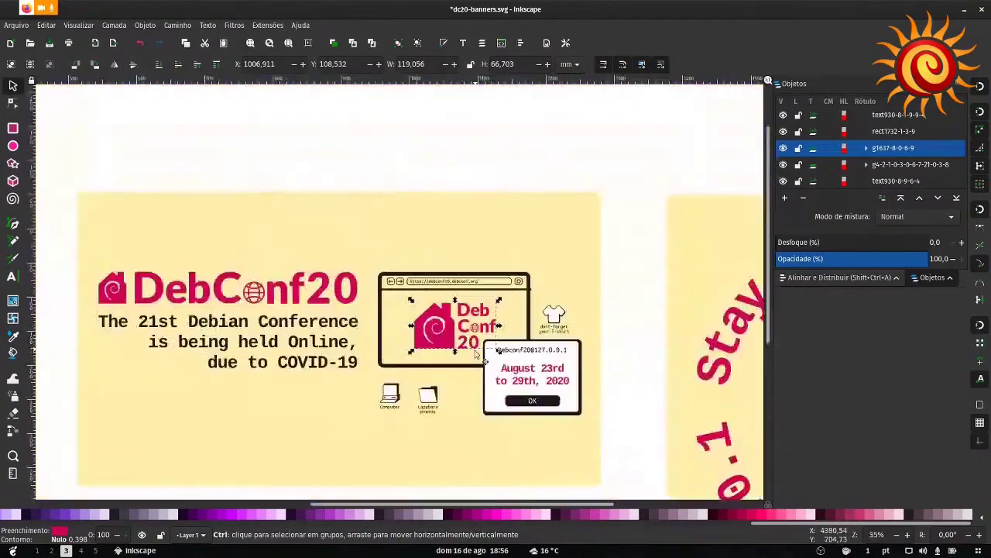
# Step: Try a white fill on the browser window behind the crimson logo, and undo it
pyautogui.click(496, 173)
pyautogui.click(399, 336)
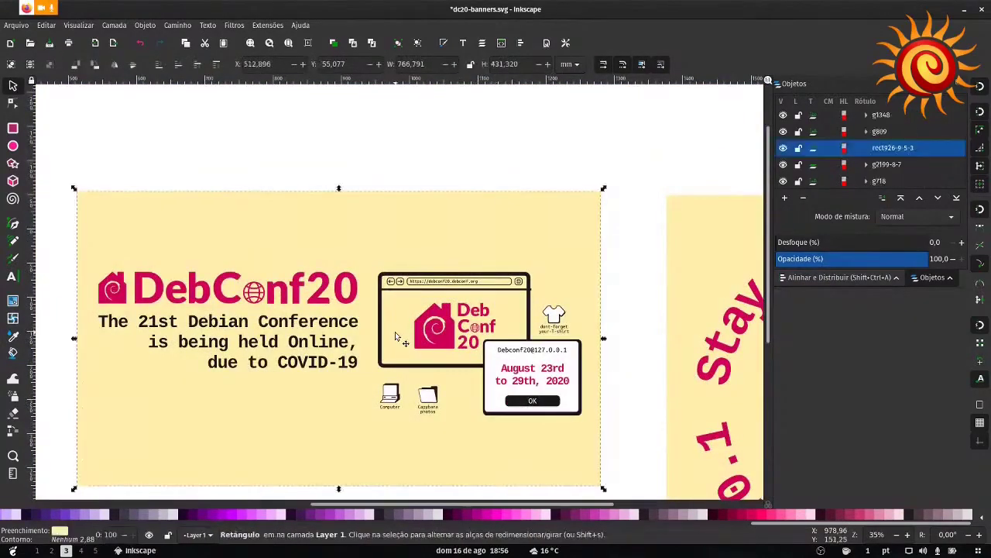
pyautogui.click(531, 308)
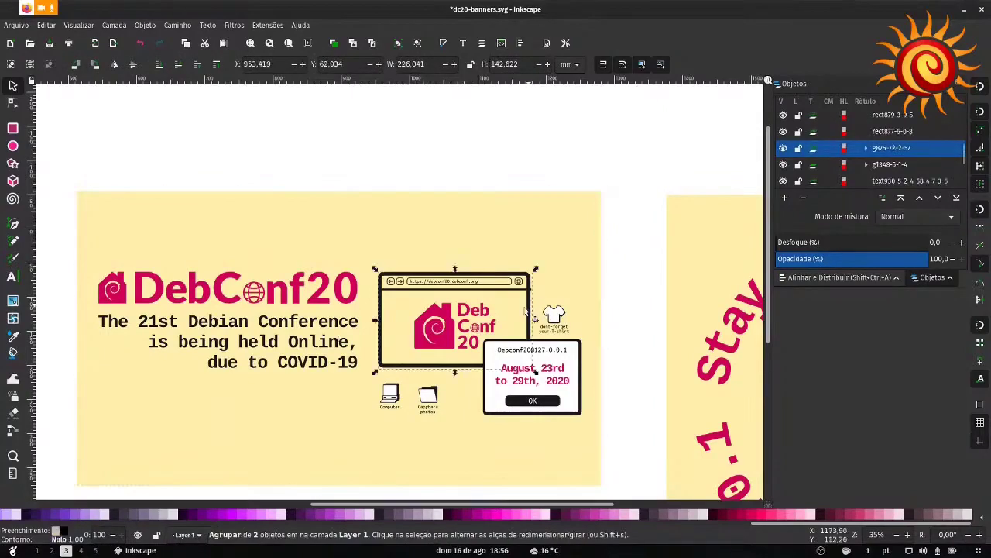
pyautogui.click(655, 251)
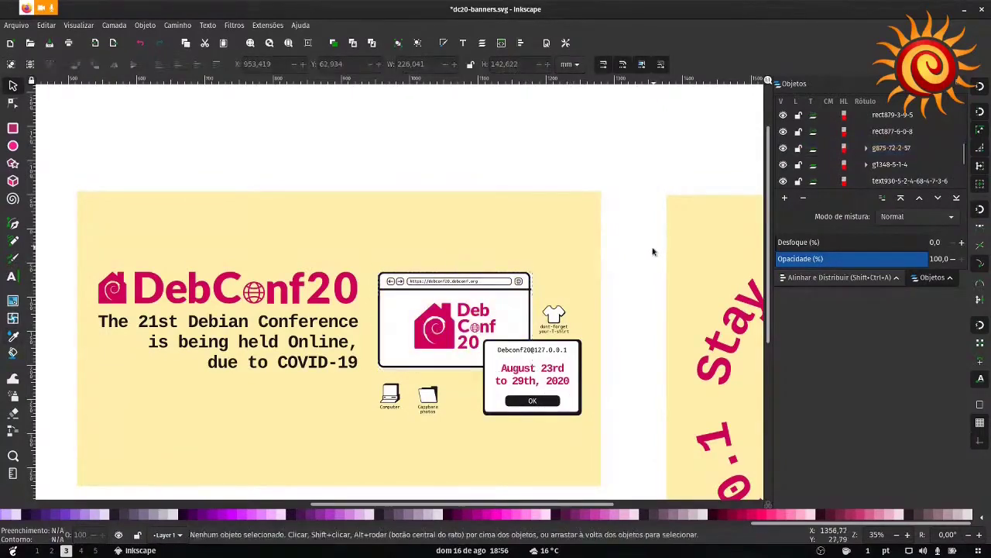
pyautogui.scroll(2, 517, 313)
pyautogui.click(517, 313)
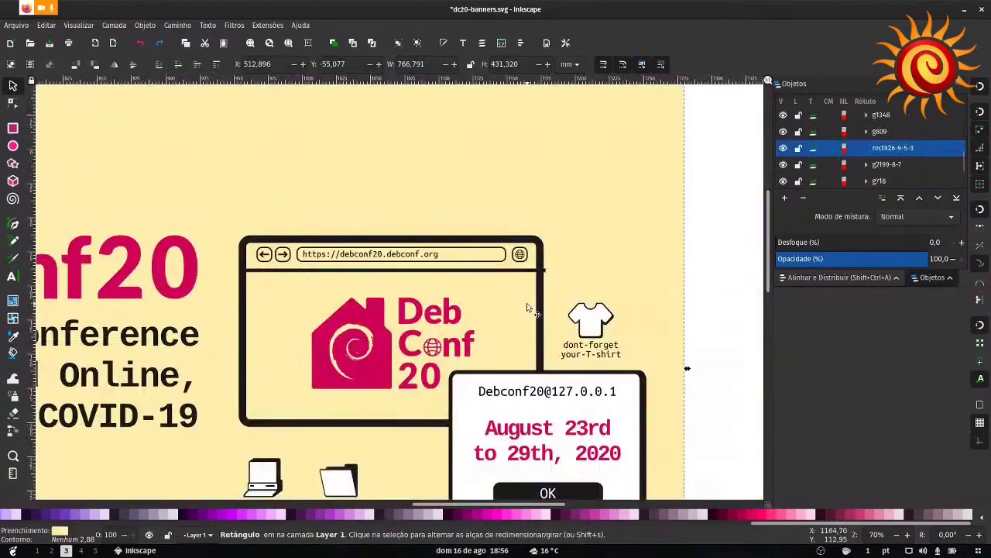
# Step: Fill the browser window with white again to set the crimson logo off from the yellow banner background
pyautogui.scroll(-2, 545, 298)
pyautogui.press('d')
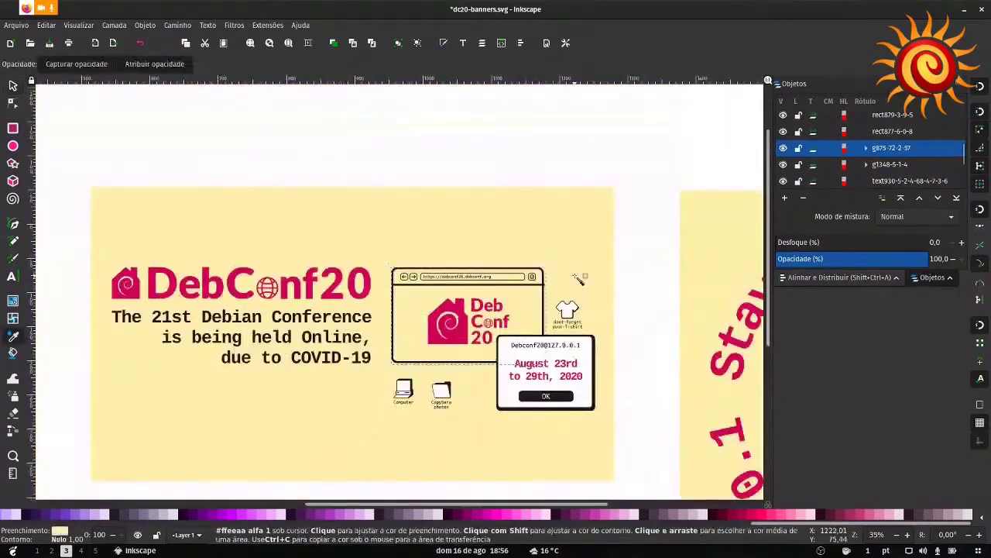
pyautogui.click(594, 380)
pyautogui.press('s')
pyautogui.click(664, 270)
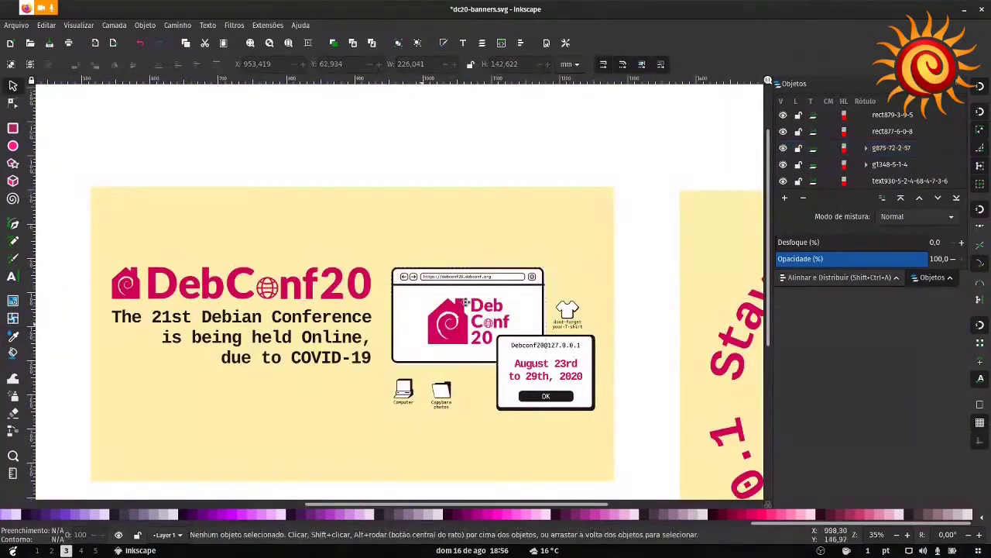
pyautogui.scroll(2, 457, 290)
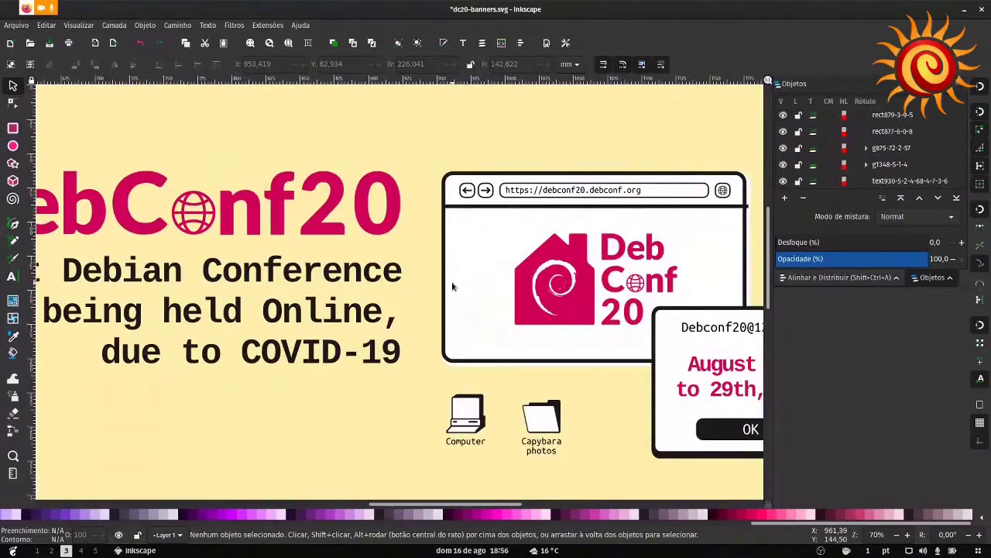
# Step: Undo the recolouring trials to restore the crimson logo and the white browser window with its black shadow
pyautogui.hotkey('ctrl', 'z')
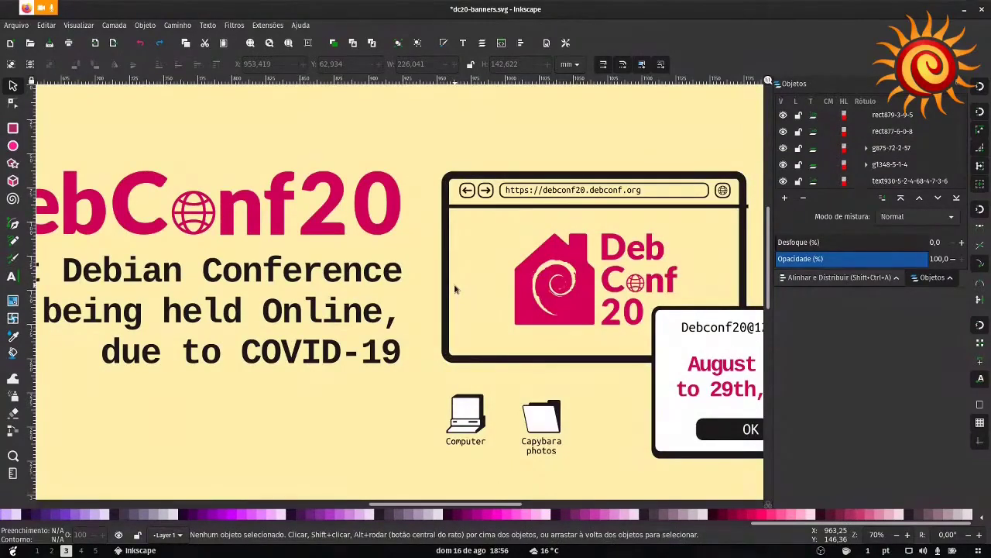
pyautogui.hotkey('ctrl', 'z')
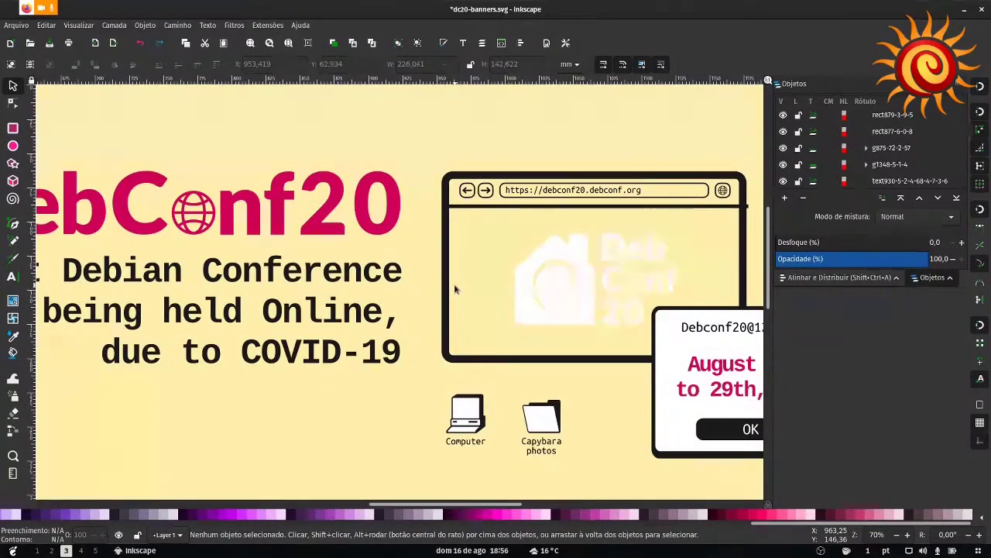
pyautogui.hotkey('ctrl', 'shift', 'z')
pyautogui.hotkey('ctrl', 'shift', 'z')
# Step: Switch to Firefox and open a new browser tab
pyautogui.moveTo(4, 146)
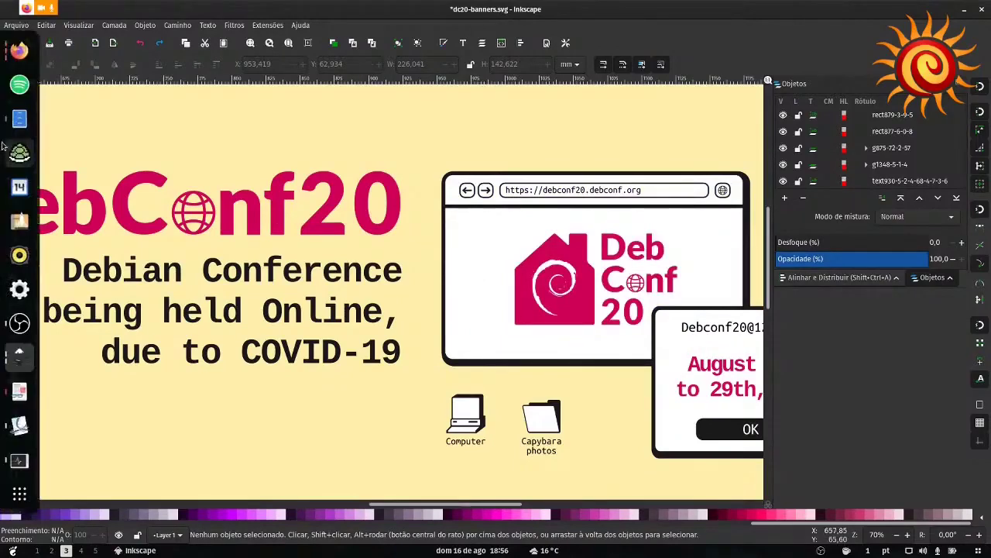
pyautogui.click(20, 50)
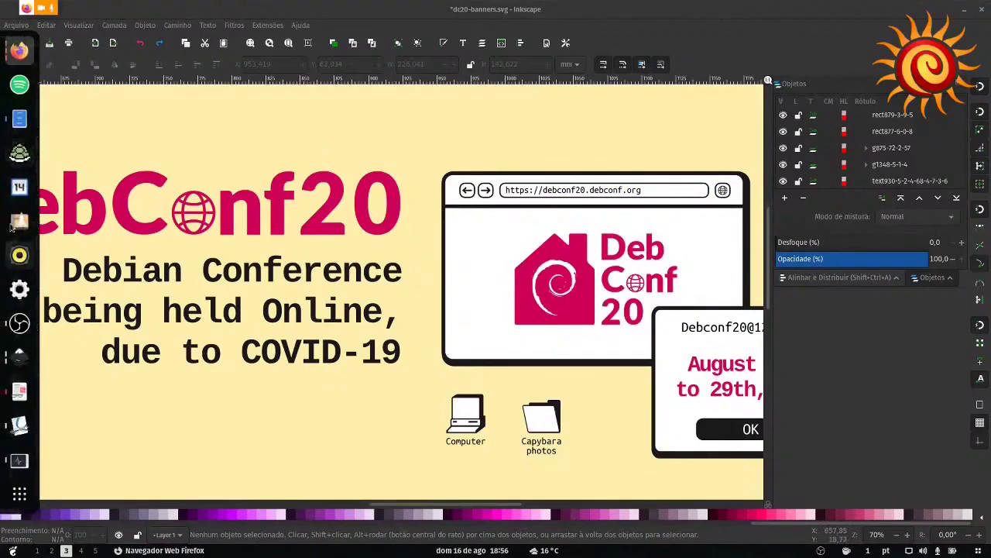
pyautogui.click(20, 50)
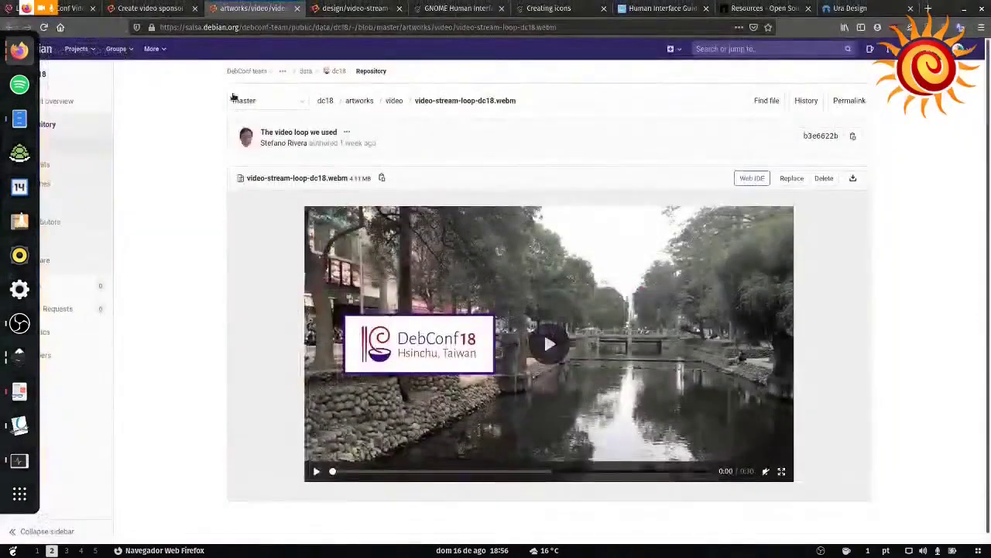
pyautogui.click(926, 10)
# Step: Search the web for "adobe color" and open the Adobe Color site from the results
pyautogui.write('a')
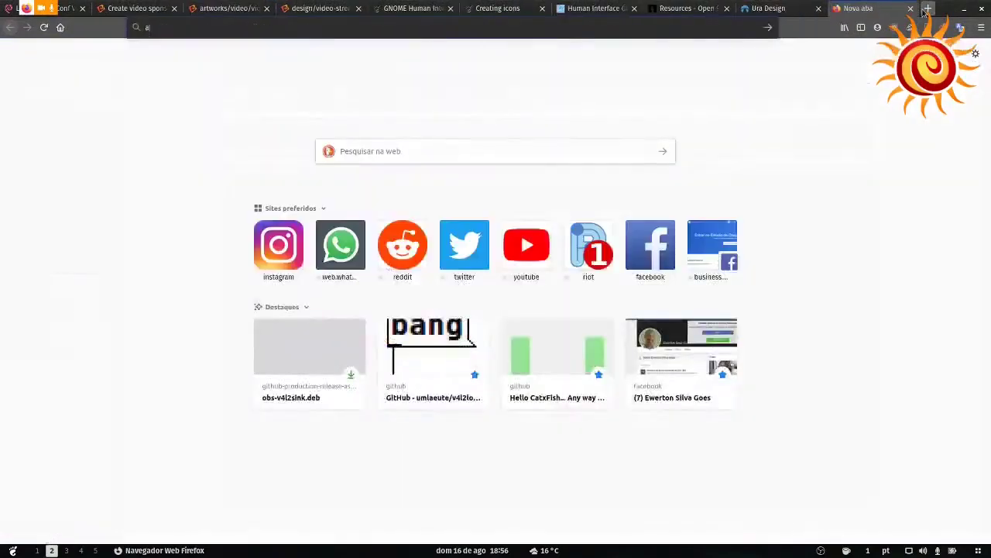
pyautogui.write('dobe')
pyautogui.press('Down')
pyautogui.press('Down')
pyautogui.press('Down')
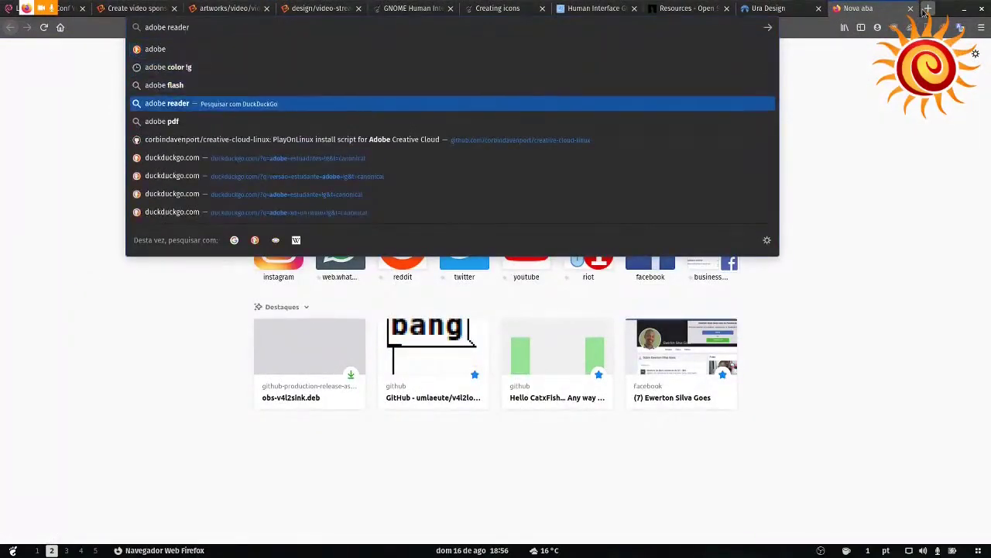
pyautogui.press('Up')
pyautogui.press('Up')
pyautogui.press('Return')
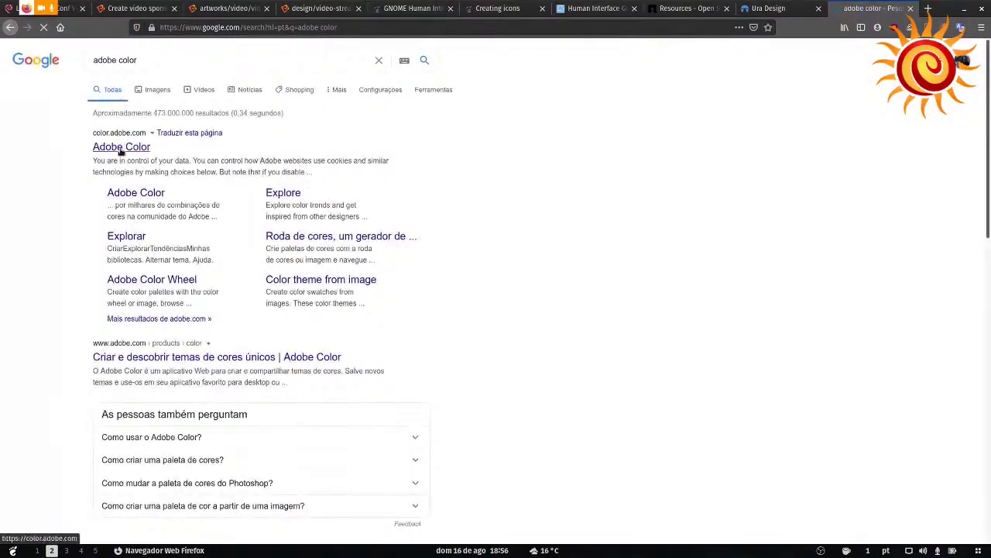
pyautogui.click(159, 159)
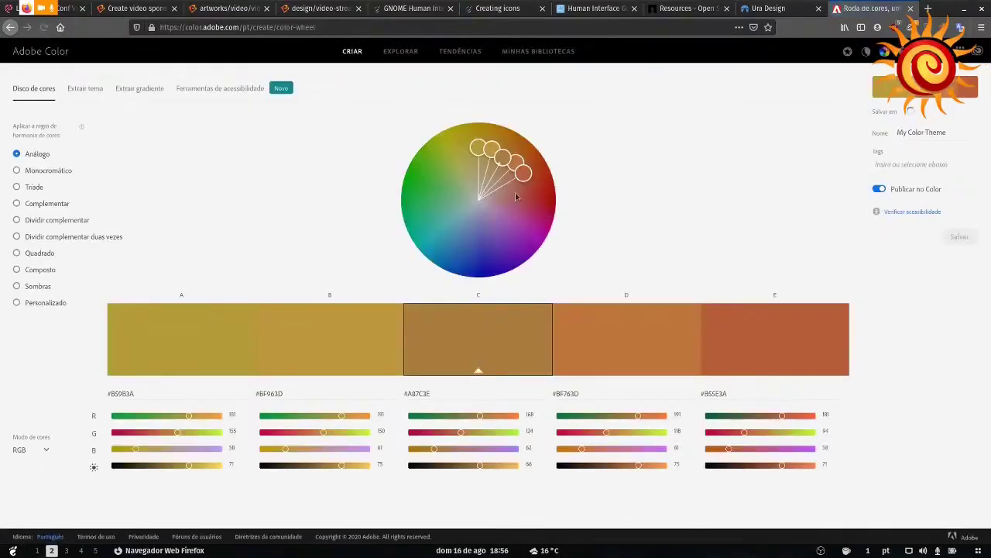
# Step: Apply the Complementar harmony rule, enlarge the page, and move the base colour on the wheel to teal #3DA8A1
pyautogui.click(59, 205)
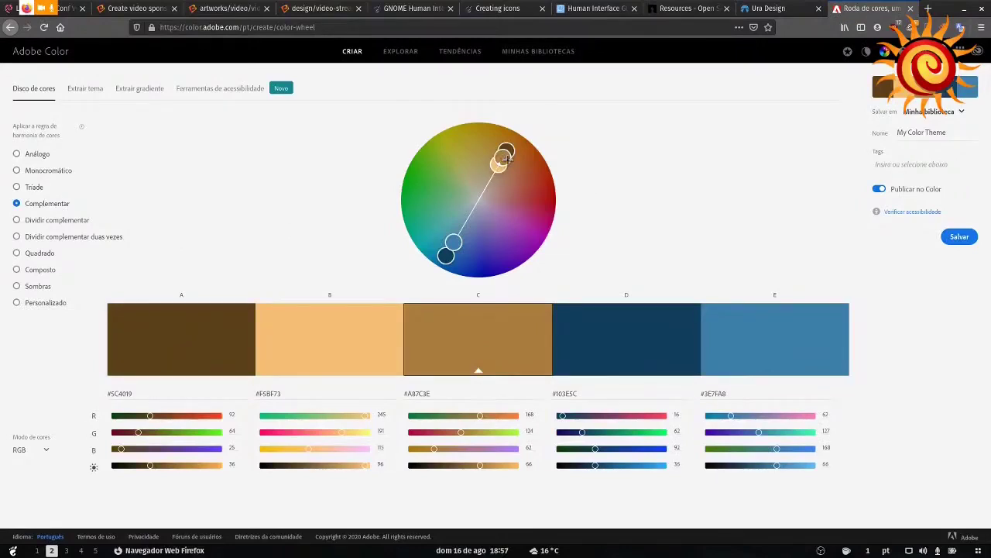
pyautogui.hotkey('ctrl', '+')
pyautogui.hotkey('ctrl', '+')
pyautogui.hotkey('ctrl', '+')
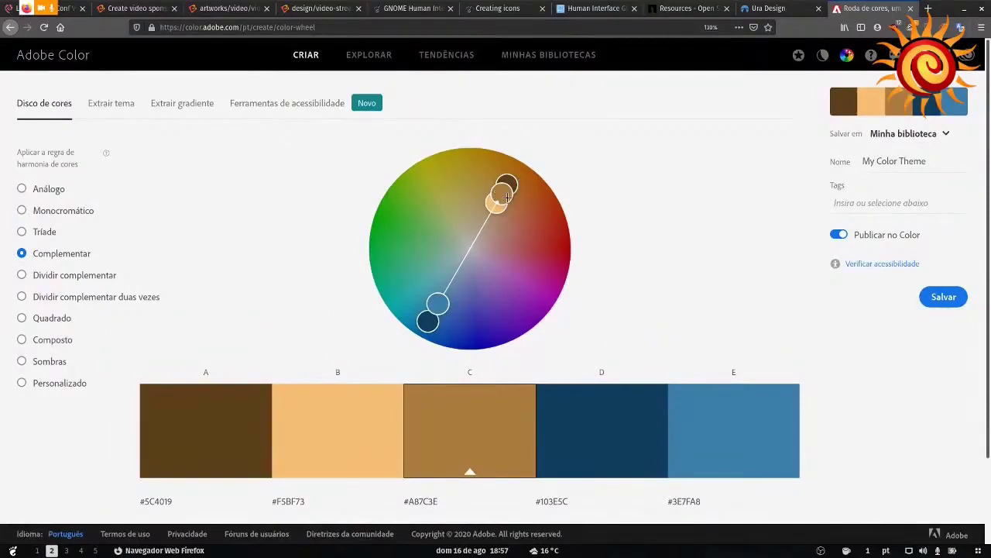
pyautogui.moveTo(532, 264); pyautogui.dragTo(424, 292)
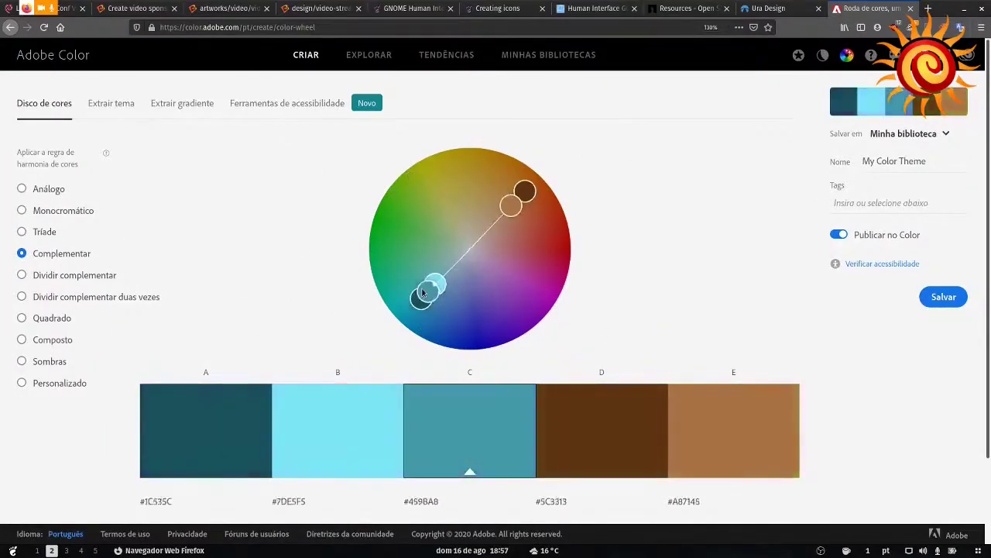
pyautogui.moveTo(488, 229); pyautogui.dragTo(492, 230)
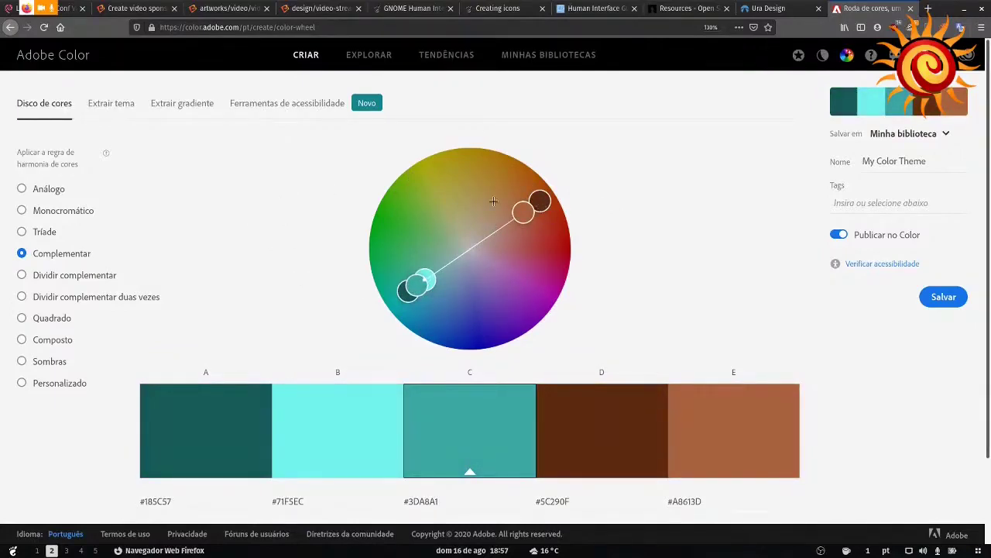
# Step: Switch to Novo documento 1 in Inkscape and deselect the DebConf20 browser window group
pyautogui.moveTo(6, 310)
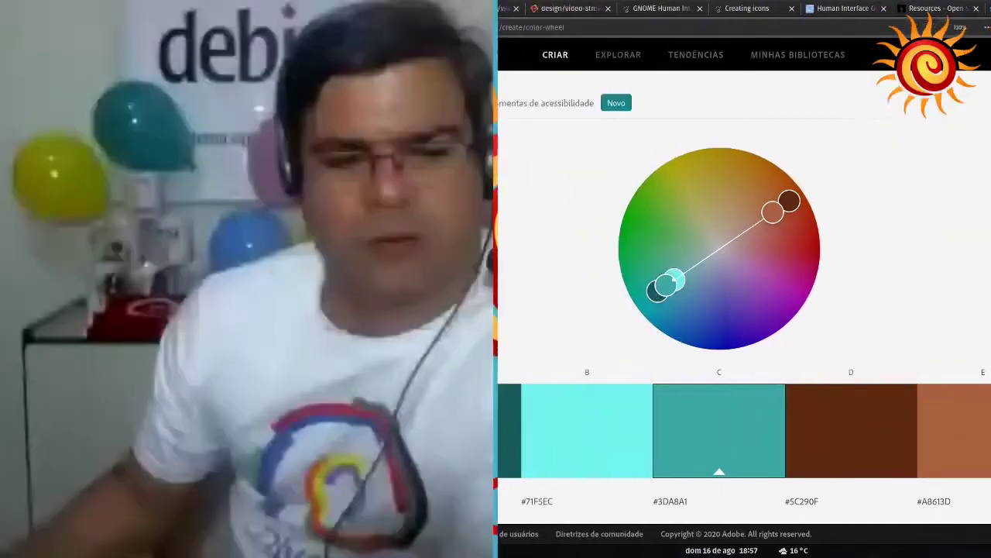
pyautogui.hotkey('alt', 'Tab')
pyautogui.hotkey('ctrl', 'Tab')
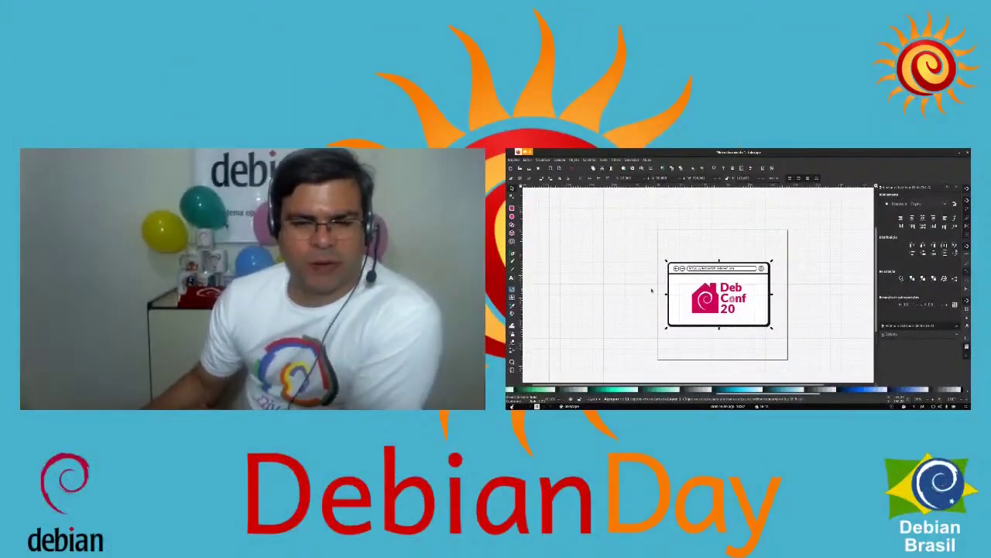
pyautogui.moveTo(508, 294)
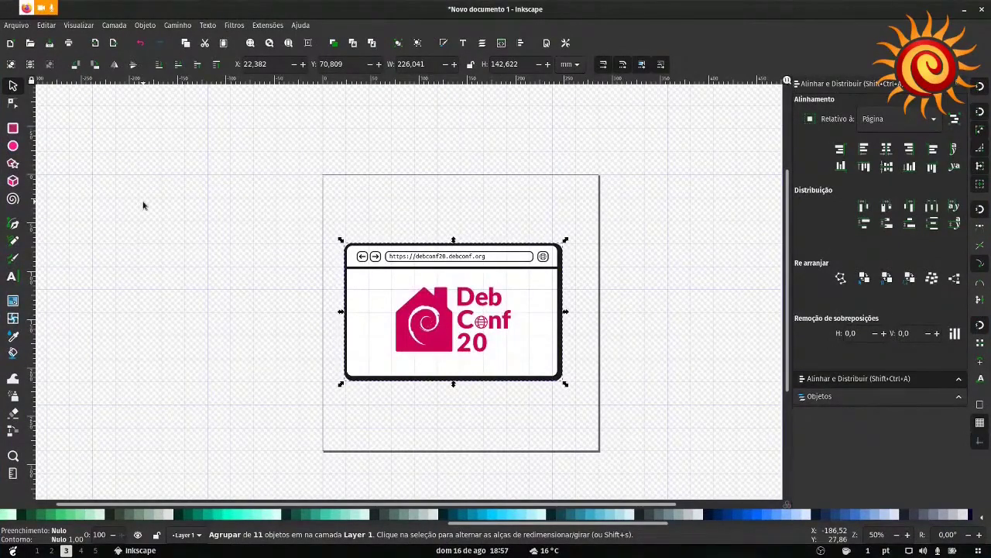
pyautogui.click(195, 229)
# Step: Switch to Firefox, examine the GNOME Human Interface Guidelines and the app icon colour palette, and return to the Adobe Color wheel
pyautogui.moveTo(3, 116)
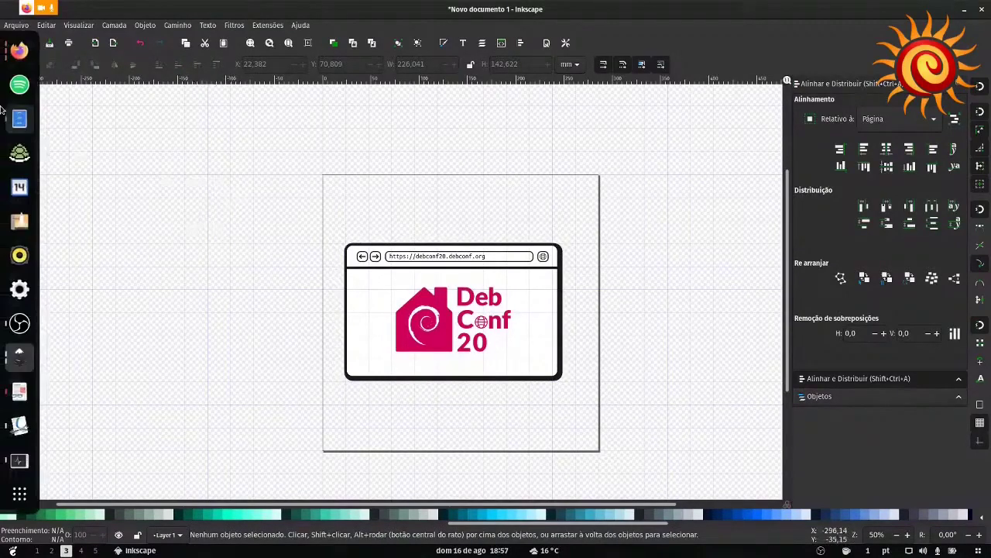
pyautogui.click(18, 50)
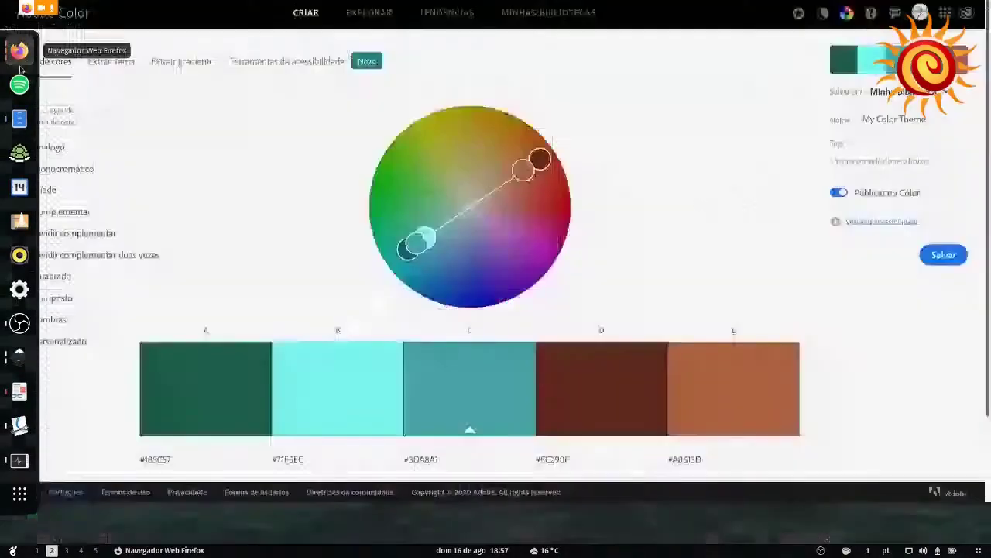
pyautogui.click(457, 17)
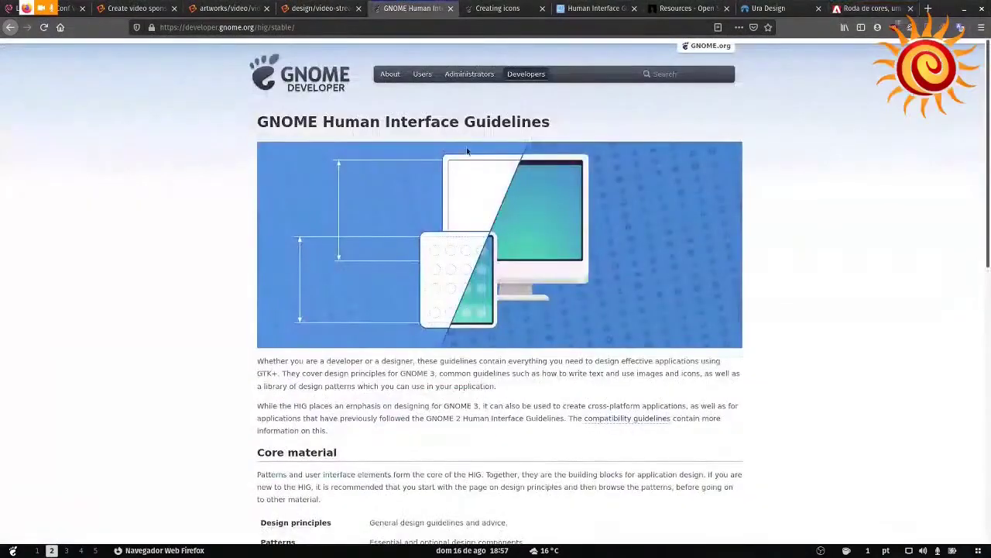
pyautogui.scroll(-5, 489, 162)
pyautogui.scroll(-3, 489, 162)
pyautogui.hotkey('ctrl', 'Tab')
pyautogui.scroll(-5, 454, 222)
pyautogui.scroll(10, 638, 271)
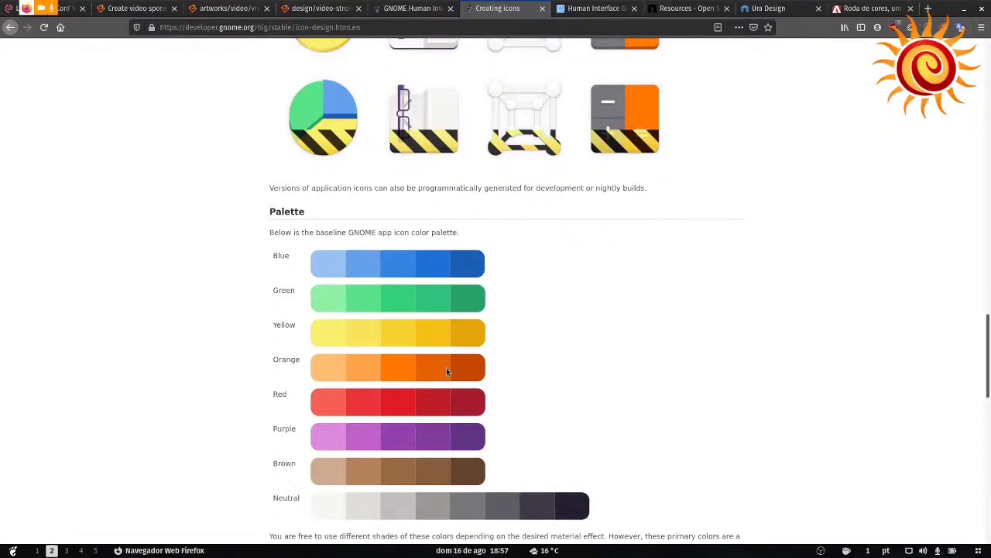
pyautogui.click(864, 8)
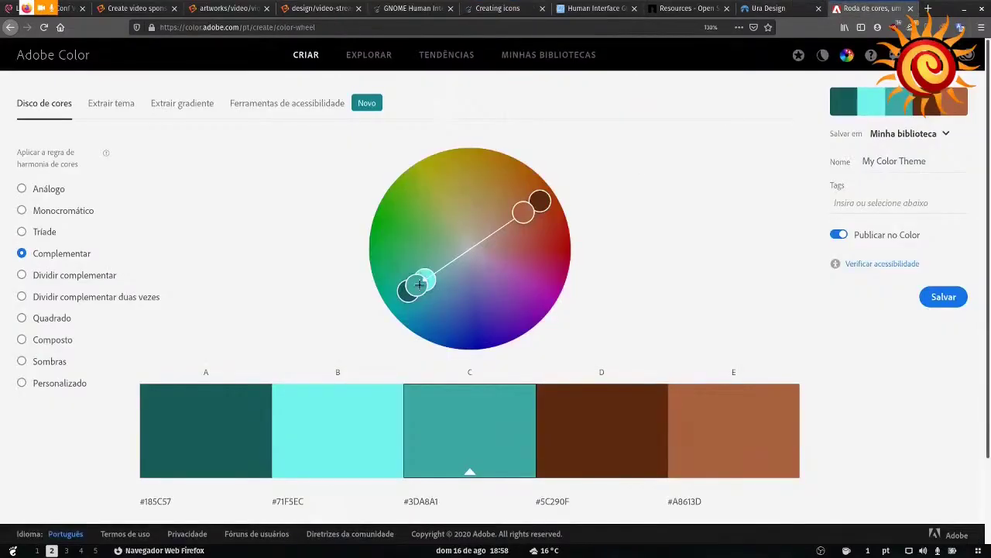
# Step: Move the complementary base colour on the wheel to purple #7800A8 and on to blue #403CA8
pyautogui.moveTo(457, 310); pyautogui.dragTo(522, 320)
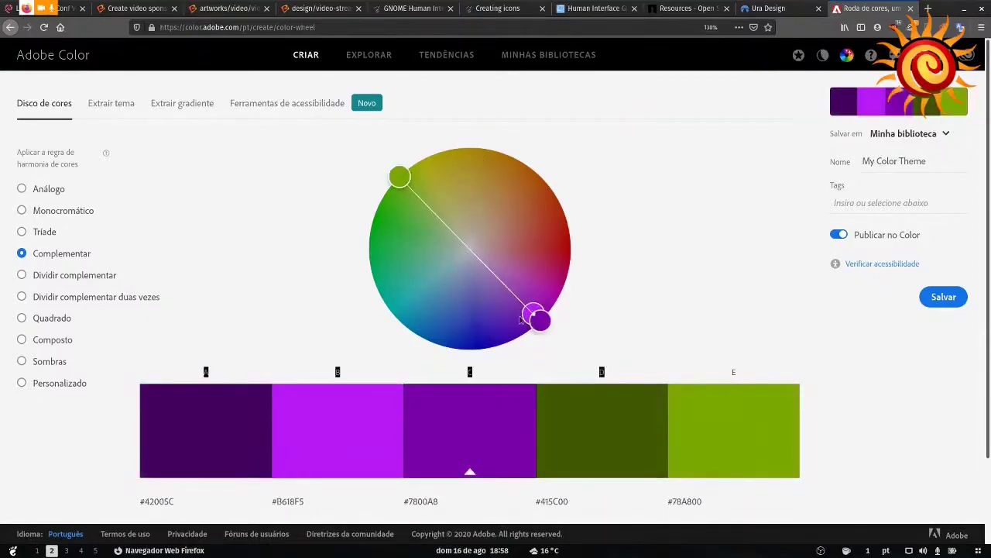
pyautogui.moveTo(472, 303)
pyautogui.mouseDown()
pyautogui.moveTo(478, 314)
pyautogui.moveTo(535, 320)
pyautogui.moveTo(474, 309)
pyautogui.mouseUp()
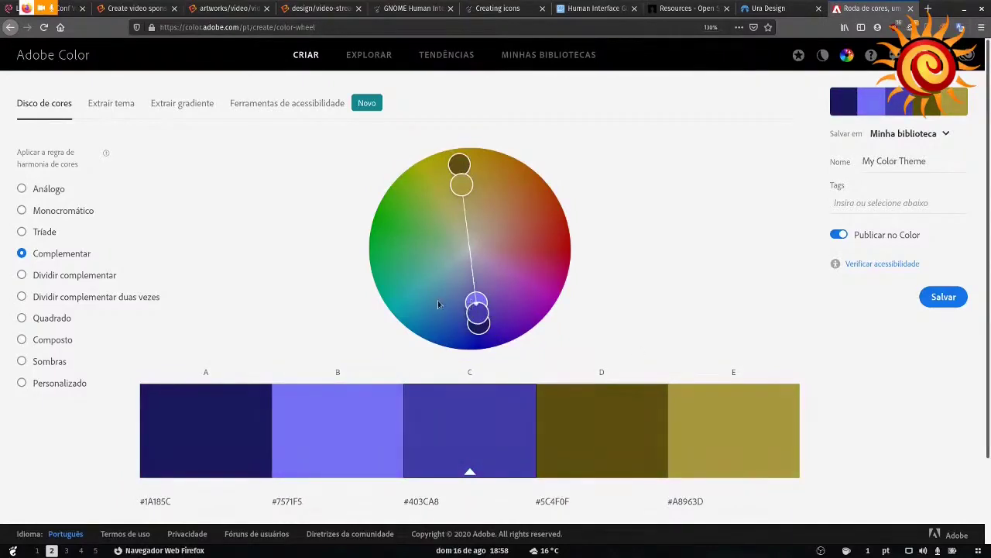
# Step: Brighten the base colour to #5A55ED and shift it on the wheel to light blue #54BCF0
pyautogui.scroll(-2, 727, 328)
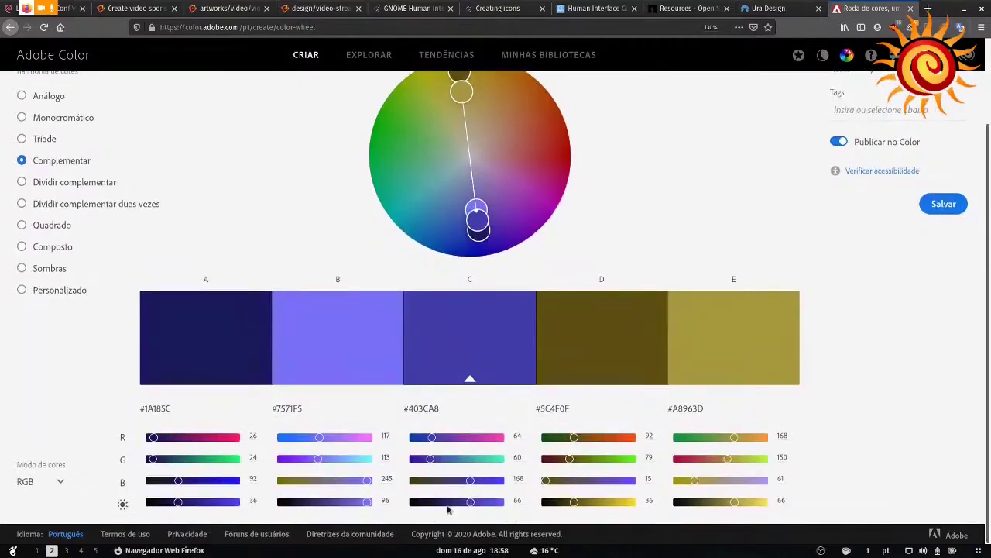
pyautogui.moveTo(426, 505); pyautogui.dragTo(488, 503)
pyautogui.rightClick(489, 503)
pyautogui.press('Escape')
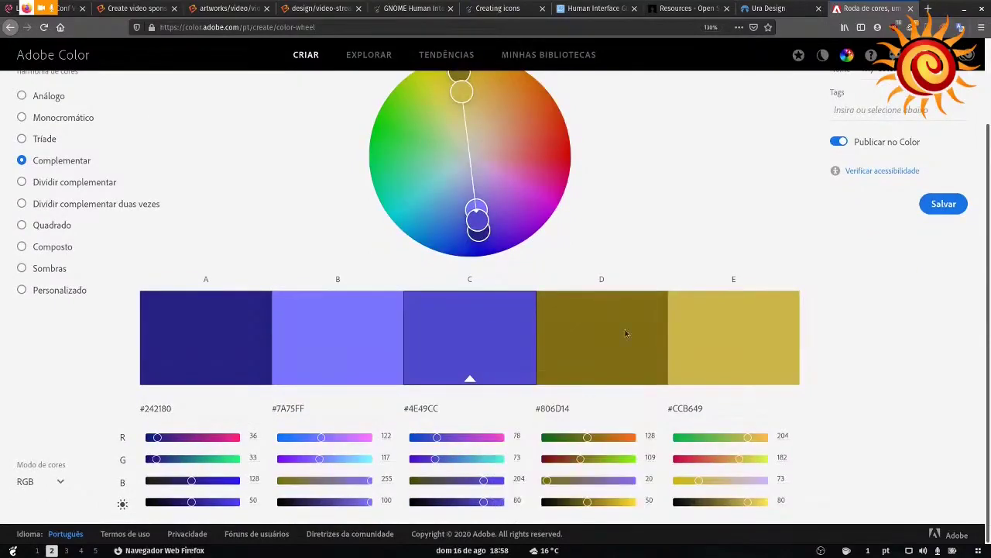
pyautogui.moveTo(487, 503); pyautogui.dragTo(498, 504)
pyautogui.scroll(1, 647, 207)
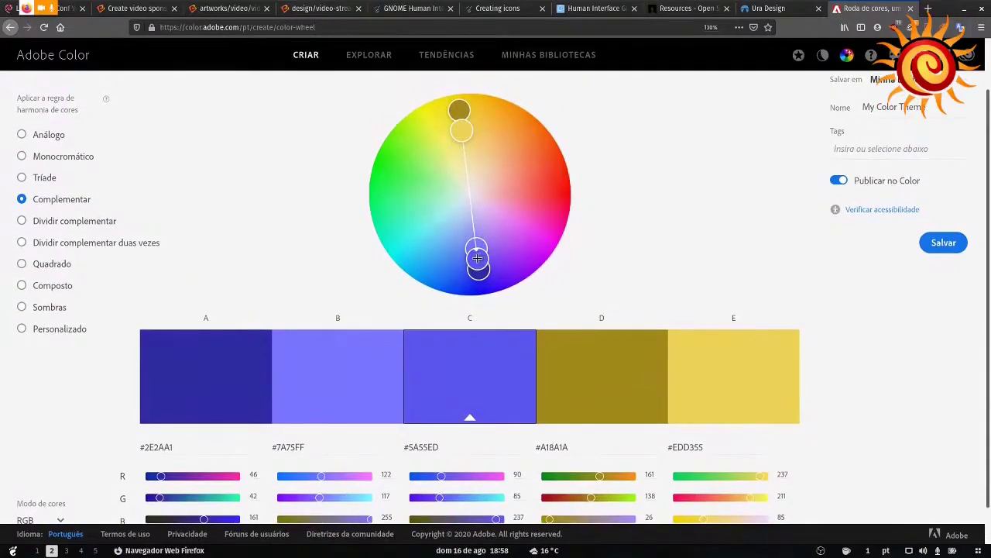
pyautogui.moveTo(432, 248); pyautogui.dragTo(439, 243)
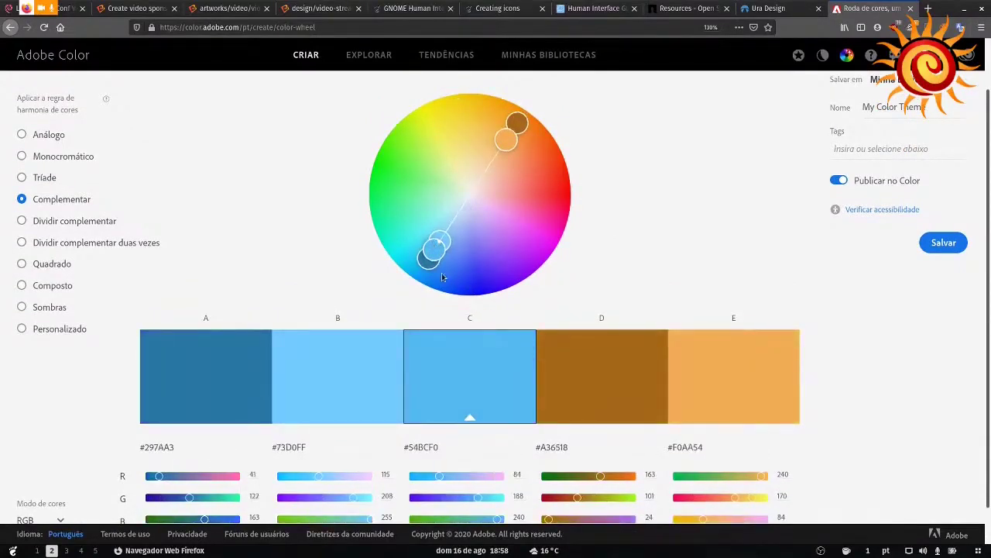
# Step: Look at the elementary Human Interface Guidelines page and examine the app icon colour palette on the GNOME Creating icons page
pyautogui.click(605, 8)
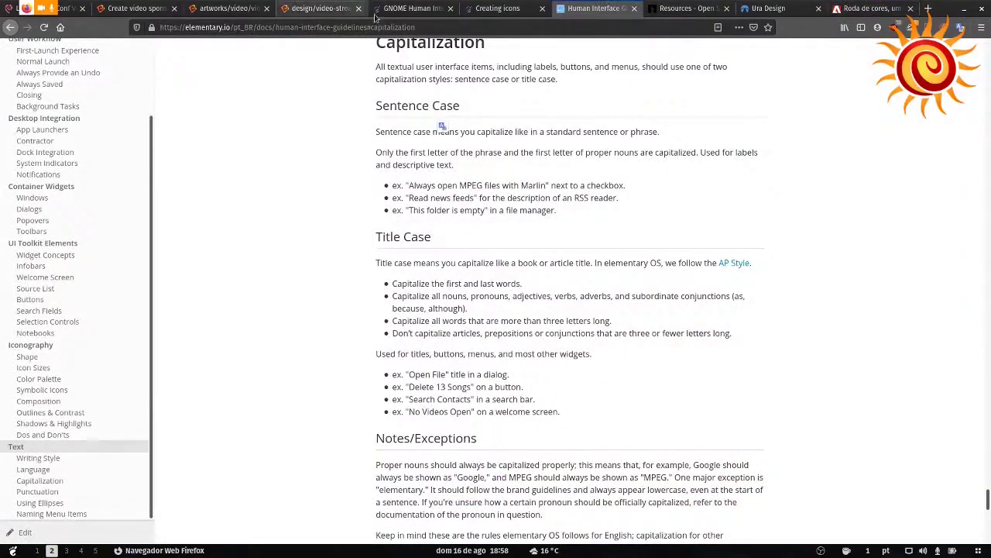
pyautogui.click(475, 8)
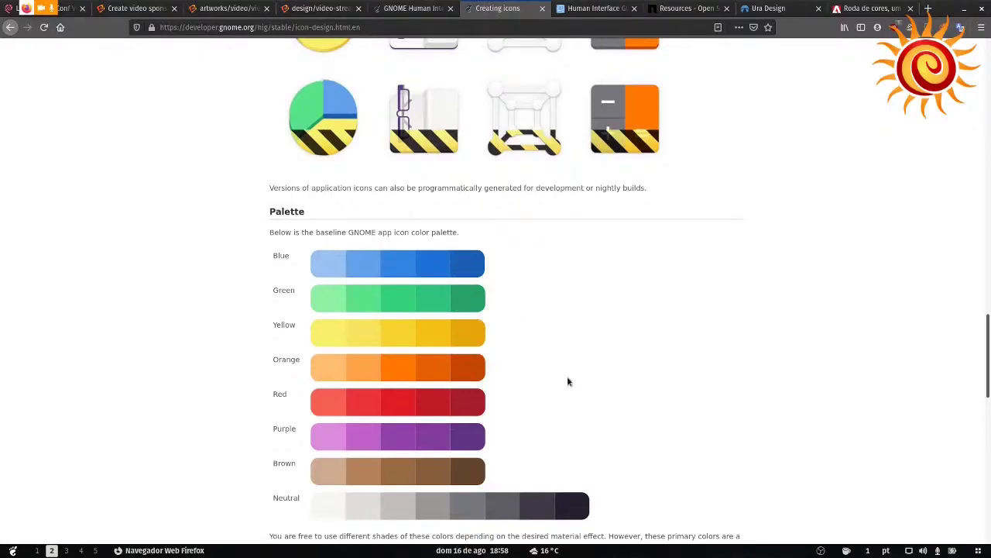
pyautogui.scroll(-1, 609, 375)
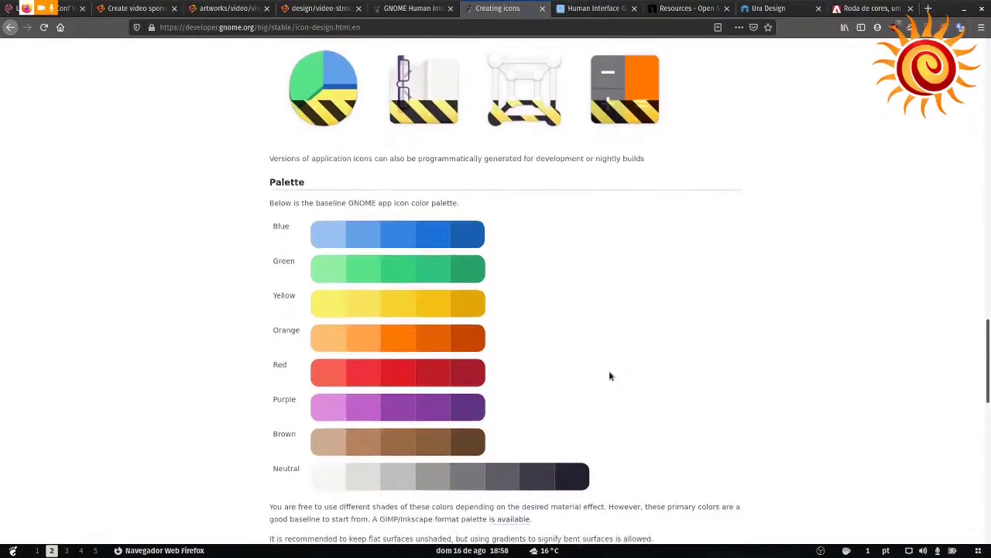
pyautogui.scroll(1, 610, 376)
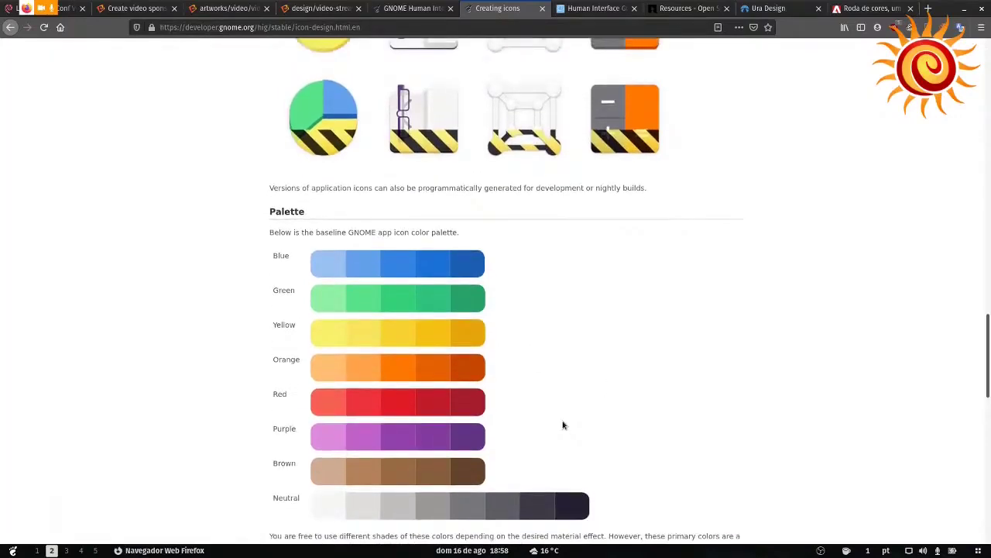
pyautogui.scroll(2, 554, 415)
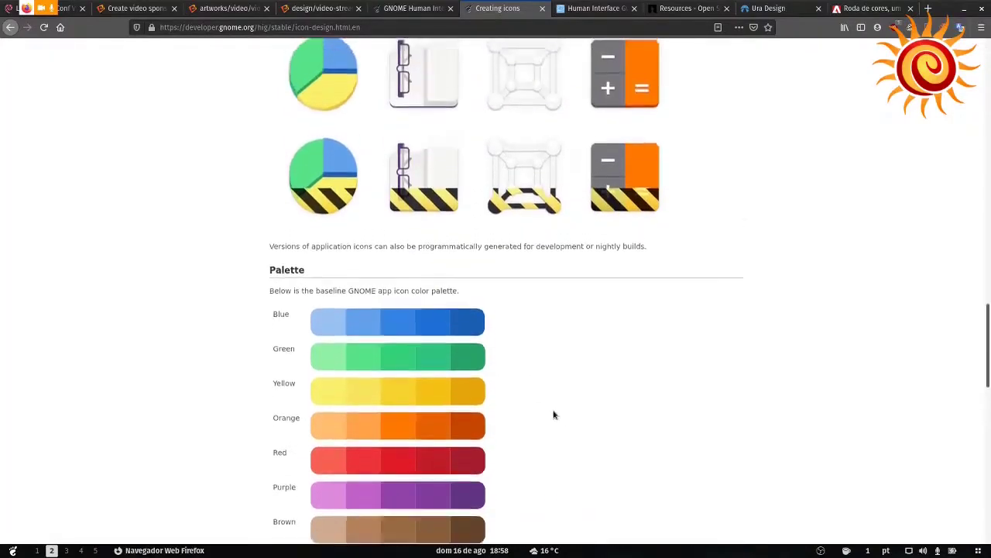
# Step: Switch to Okular to view the Fundamentos da linguagem visual slide, and bring up style-guide.svg in Inkscape
pyautogui.moveTo(1, 219)
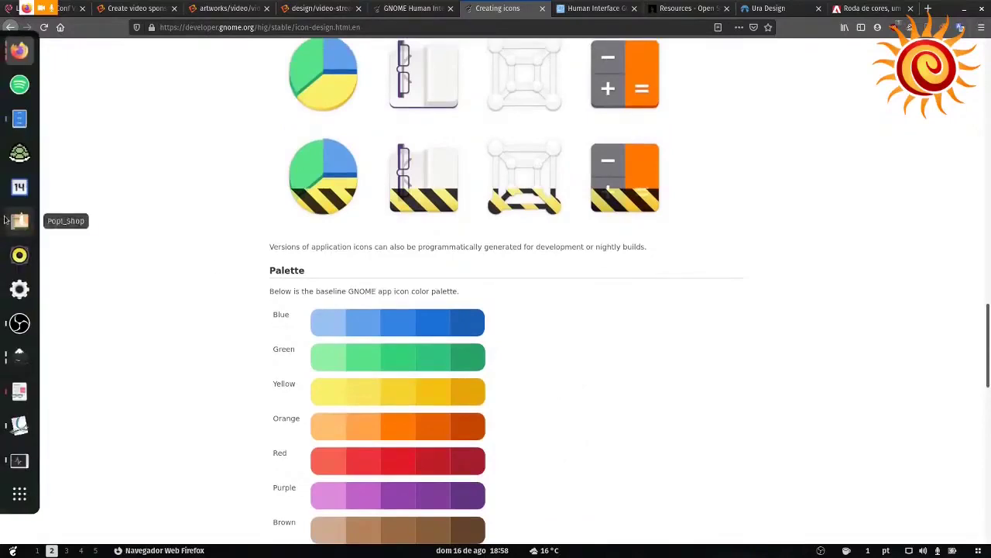
pyautogui.click(20, 424)
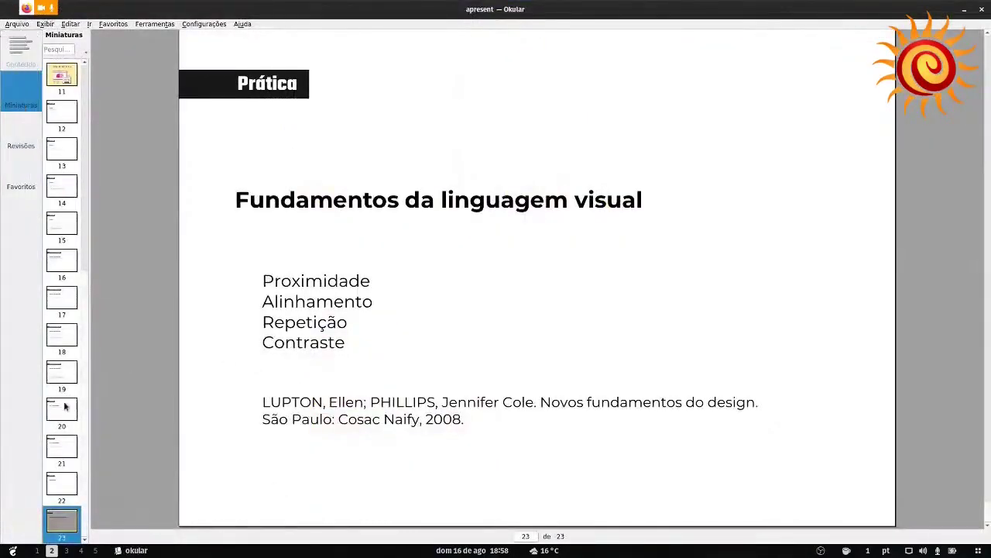
pyautogui.click(20, 323)
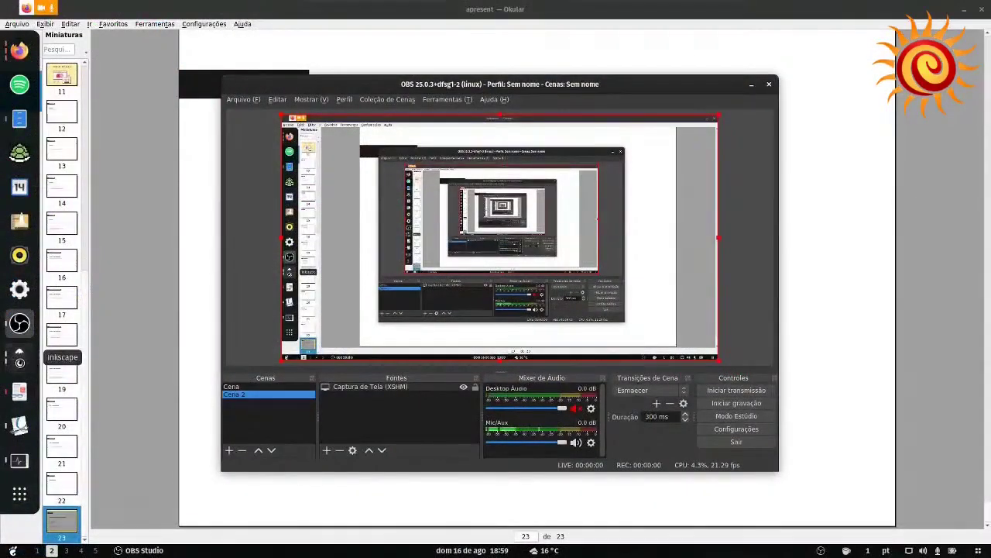
pyautogui.click(19, 358)
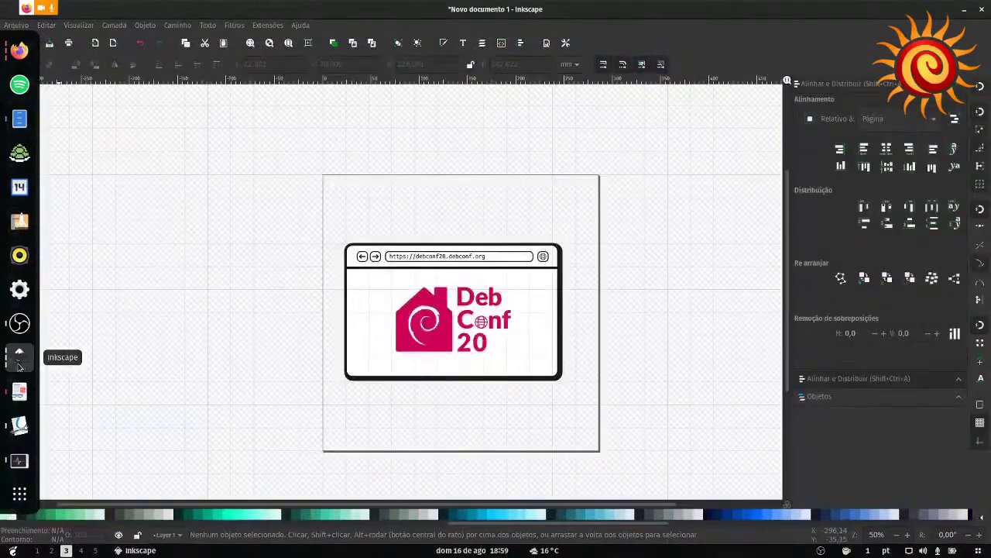
pyautogui.click(19, 364)
pyautogui.click(19, 364)
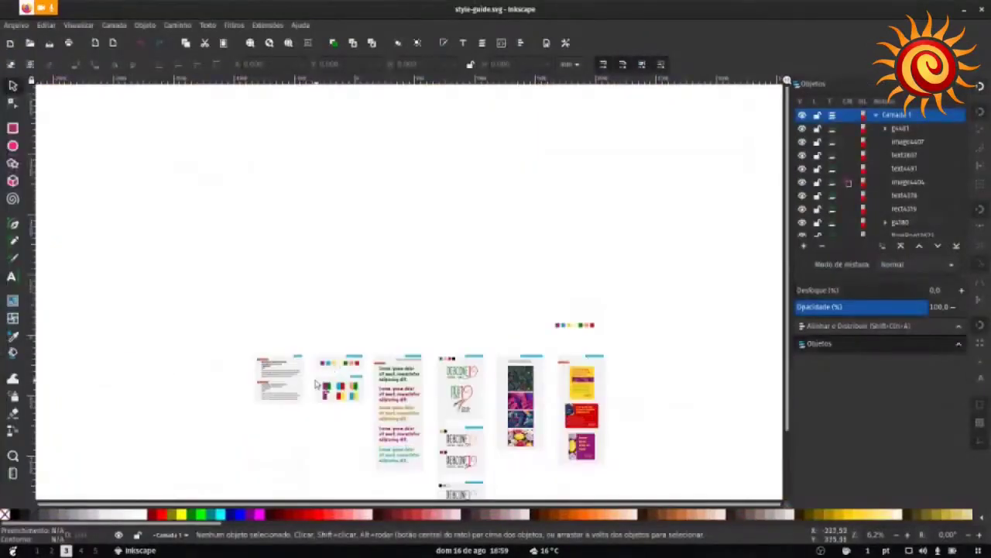
# Step: Examine the COLOR PALETTES and CONTRASTS boards of the DebConf19 style guide up close
pyautogui.scroll(3, 335, 378)
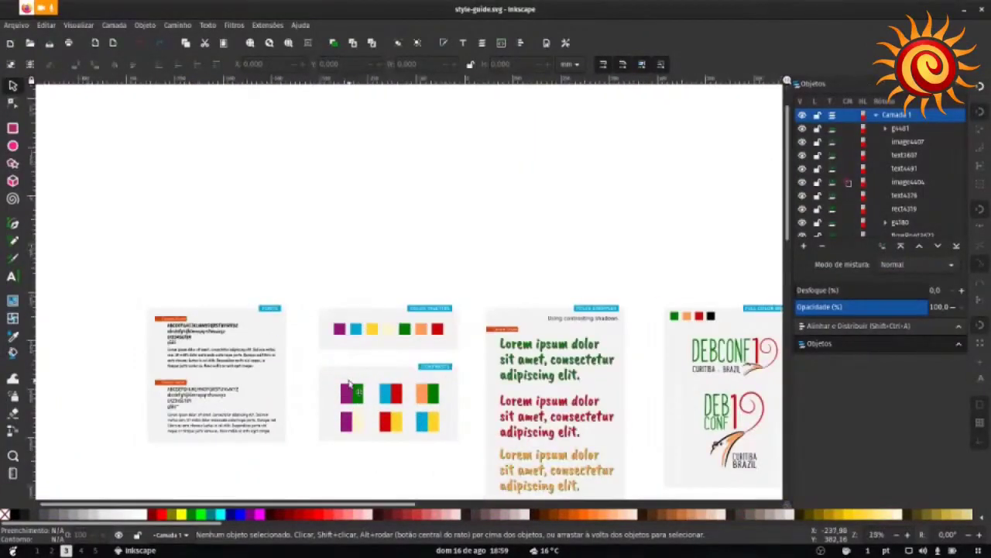
pyautogui.scroll(1, 336, 383)
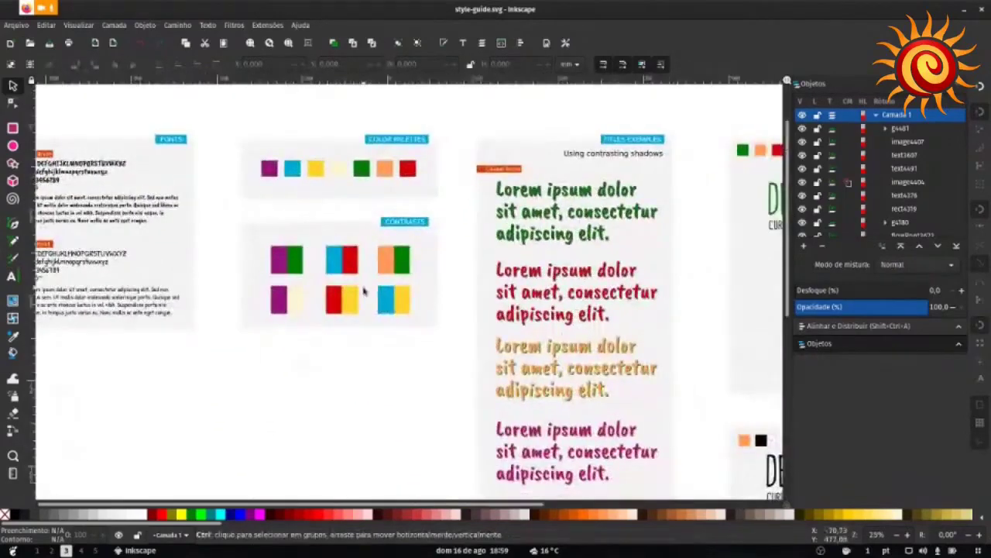
pyautogui.scroll(-2, 364, 288)
pyautogui.moveTo(371, 327); pyautogui.dragTo(396, 323)
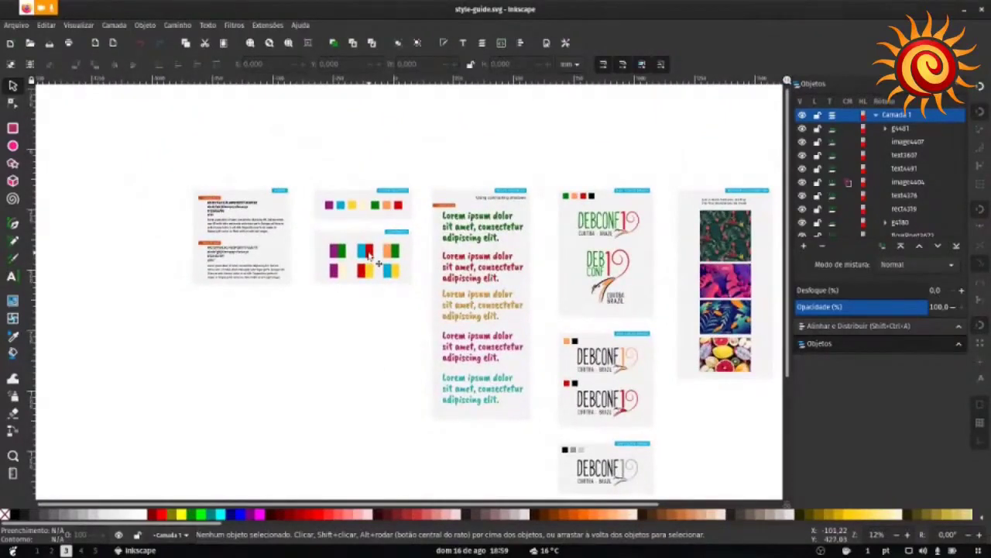
pyautogui.scroll(2, 370, 256)
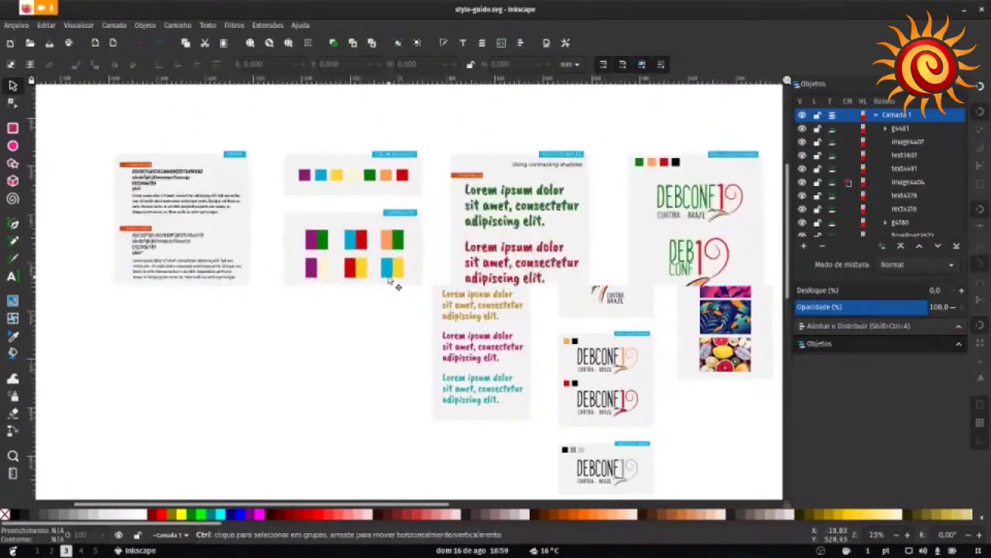
pyautogui.scroll(3, 379, 272)
pyautogui.scroll(2, 387, 302)
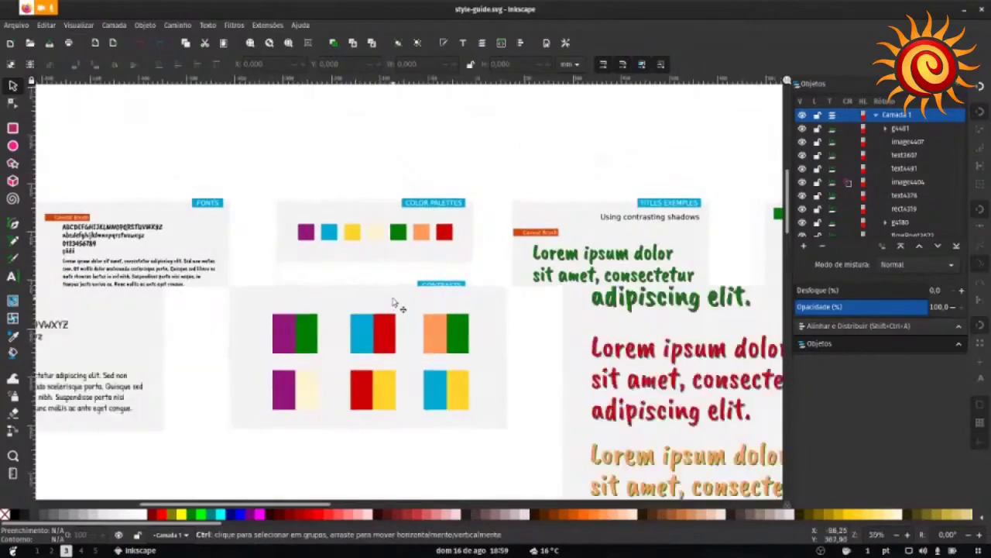
pyautogui.moveTo(373, 316); pyautogui.dragTo(427, 274)
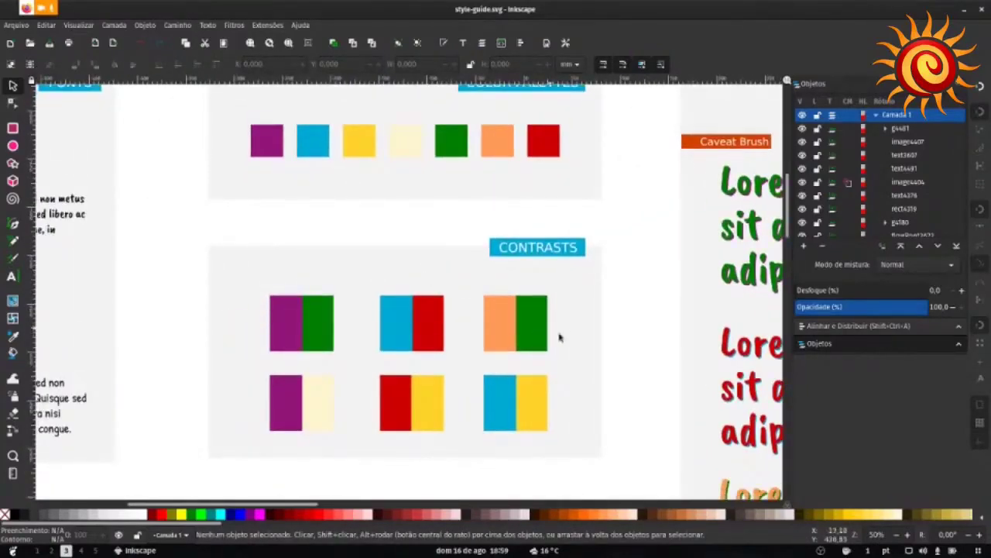
# Step: Select the swatches of the blue-yellow and orange-green pairs in CONTRASTS one by one, and clear the selection
pyautogui.scroll(-3, 572, 335)
pyautogui.click(494, 331)
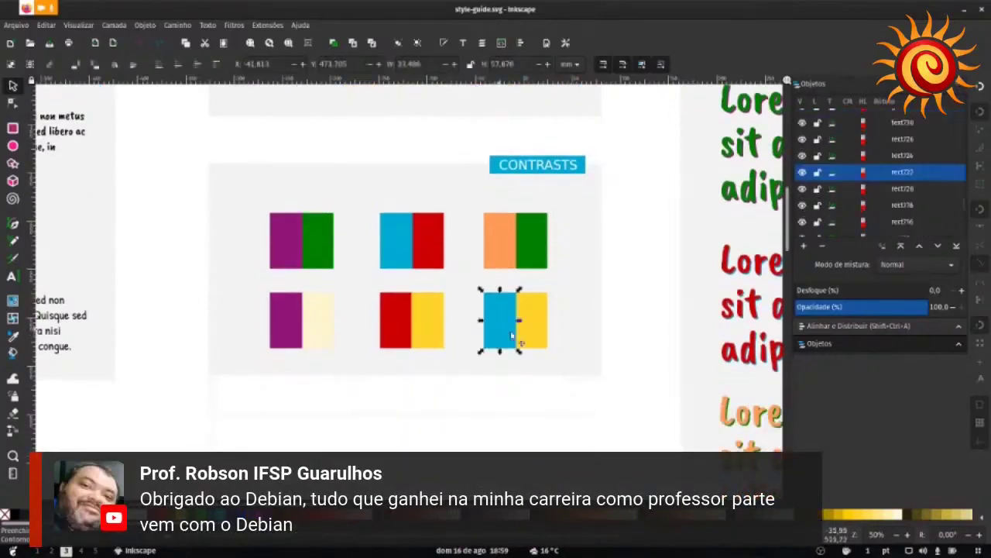
pyautogui.click(530, 328)
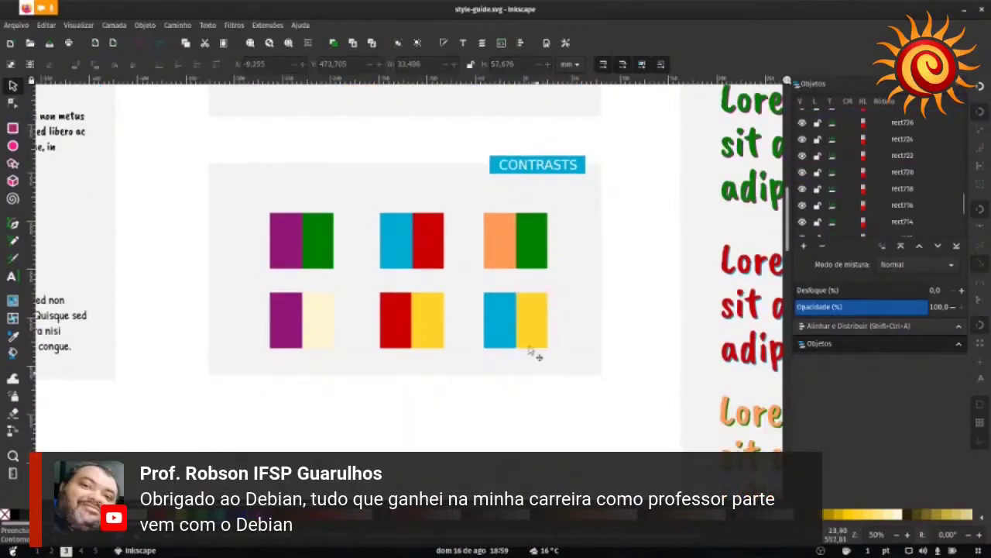
pyautogui.click(504, 261)
pyautogui.click(530, 253)
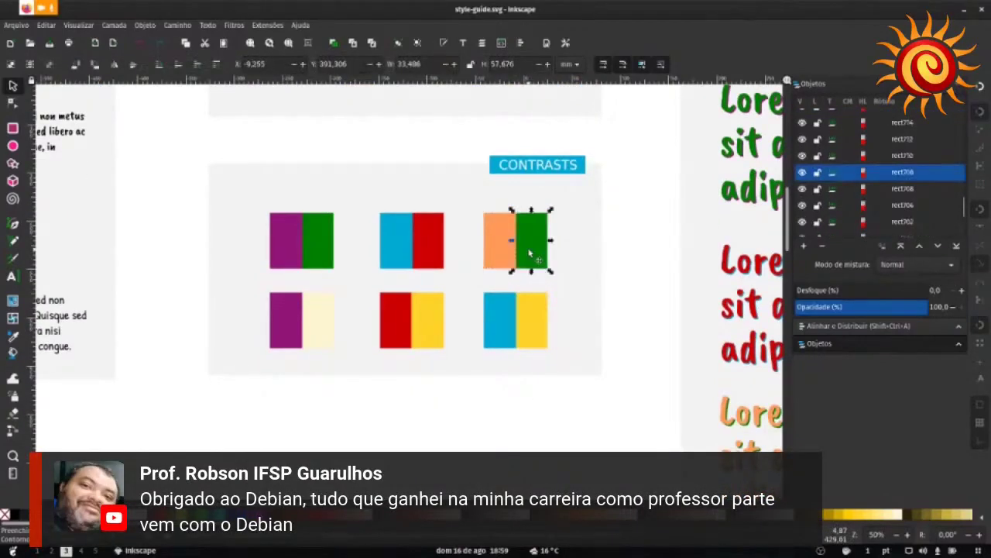
pyautogui.click(541, 417)
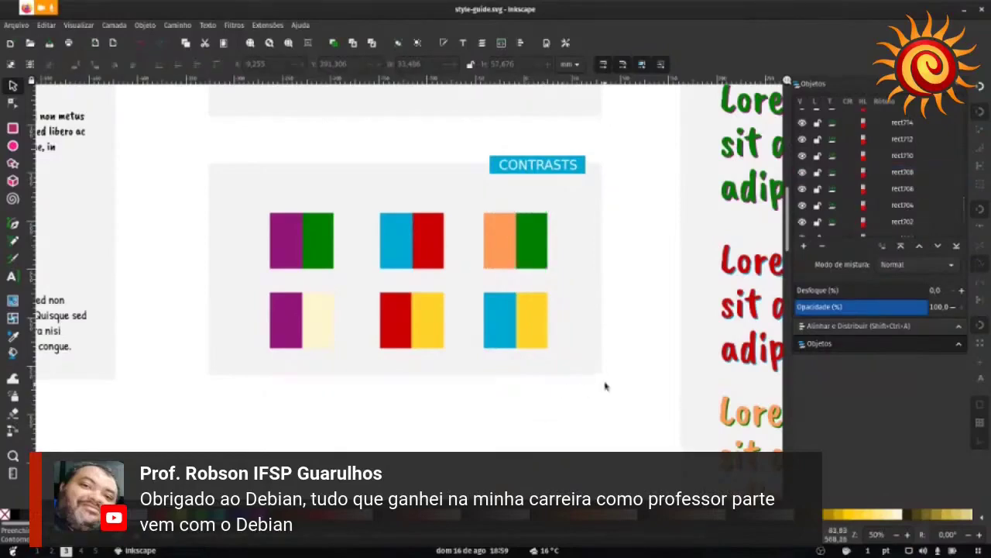
# Step: Examine the TITLES EXEMPLES board with its contrasting shadows and the neighbouring colour versions of the DebConf19 logo
pyautogui.moveTo(637, 338); pyautogui.dragTo(252, 353)
pyautogui.moveTo(612, 283); pyautogui.dragTo(566, 298)
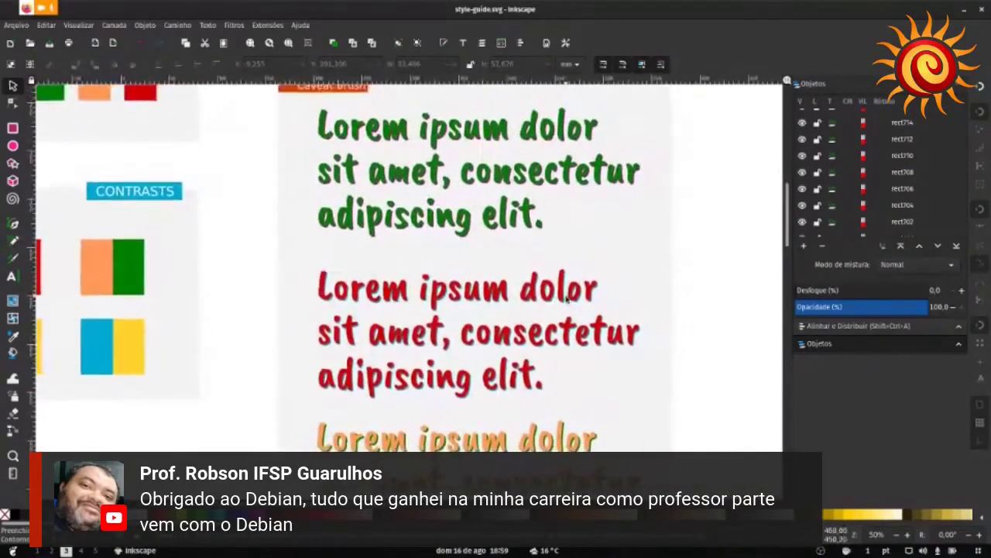
pyautogui.scroll(4, 619, 318)
pyautogui.moveTo(677, 336); pyautogui.dragTo(584, 299)
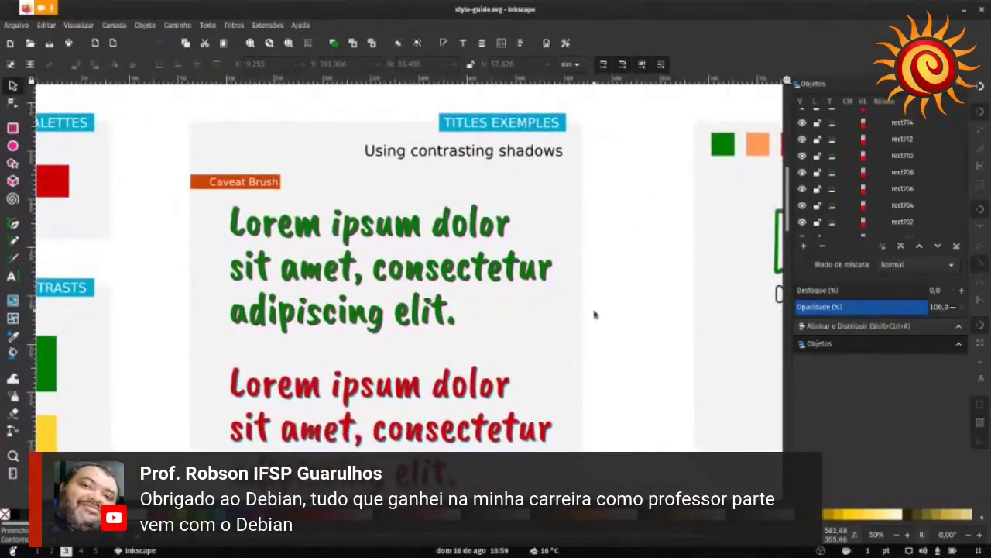
pyautogui.scroll(-3, 596, 315)
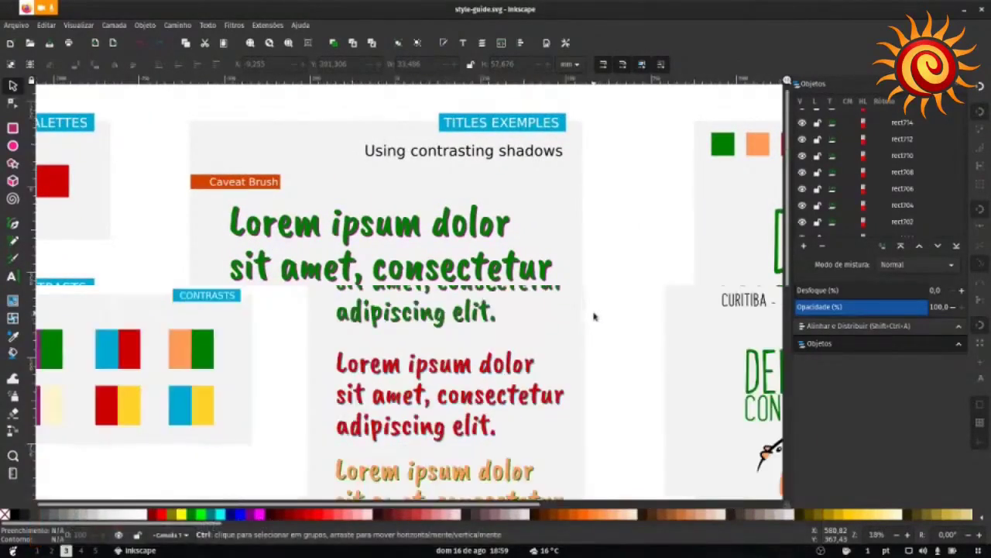
pyautogui.scroll(-5, 533, 316)
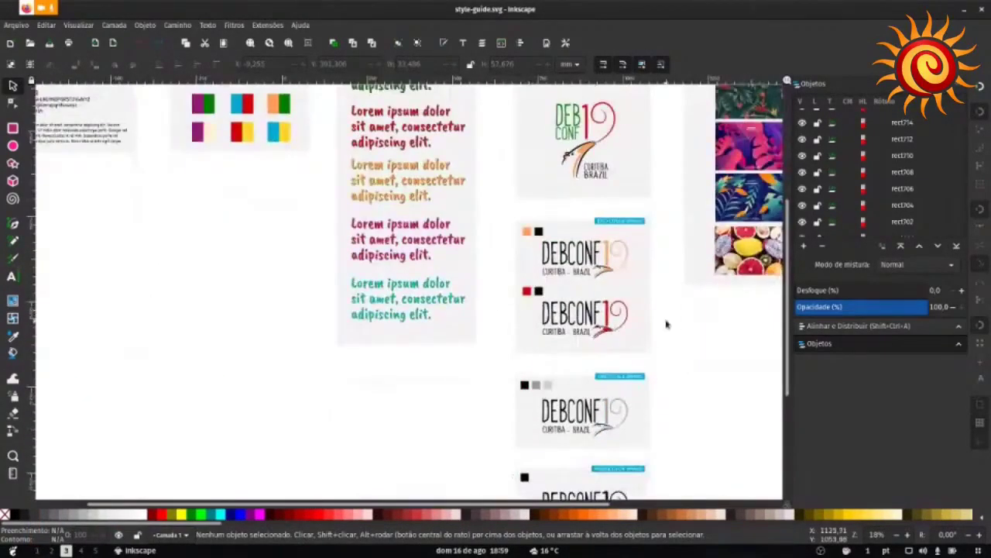
pyautogui.moveTo(666, 323); pyautogui.dragTo(584, 301)
pyautogui.scroll(3, 588, 326)
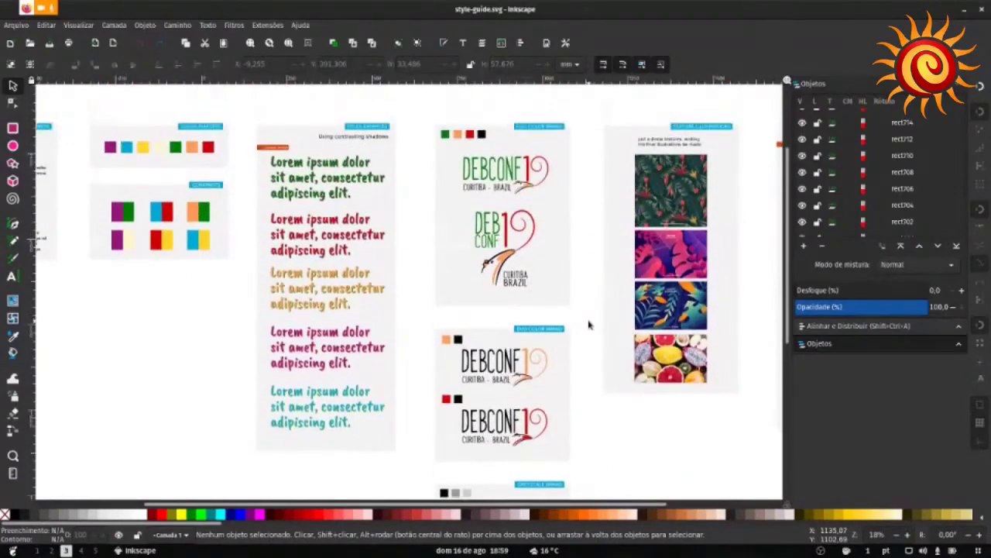
# Step: Examine the greyscale, single-colour and coloured-background DebConf19 logos, and bring the whole row of style guide boards into overview
pyautogui.scroll(-8, 596, 388)
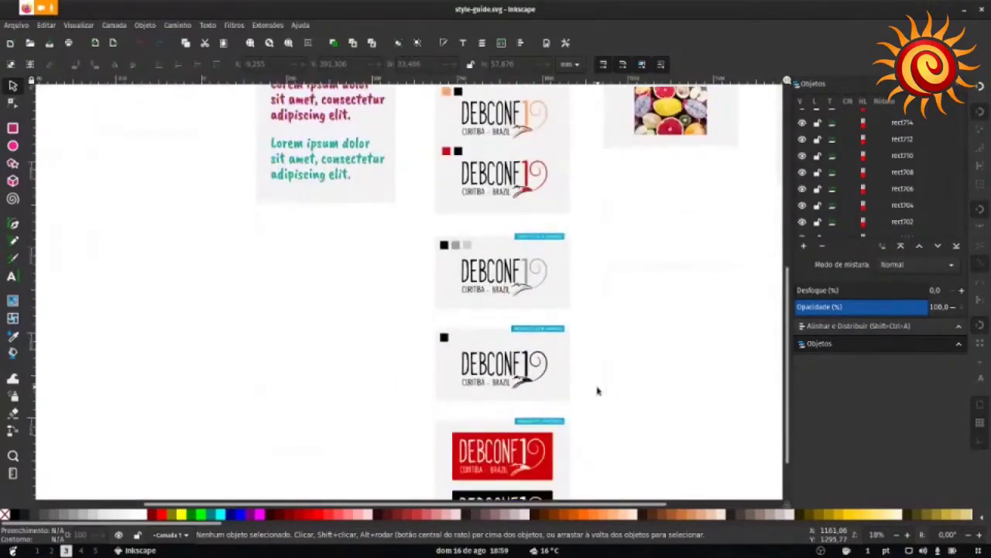
pyautogui.scroll(-5, 601, 378)
pyautogui.hscroll(3, 485, 369)
pyautogui.scroll(2, 485, 369)
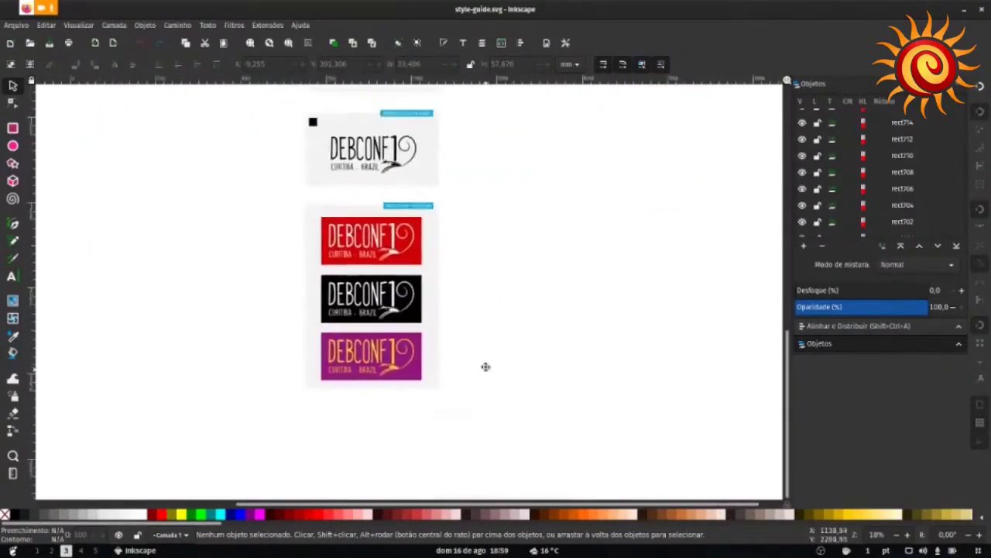
pyautogui.scroll(2, 555, 281)
pyautogui.scroll(-3, 555, 292)
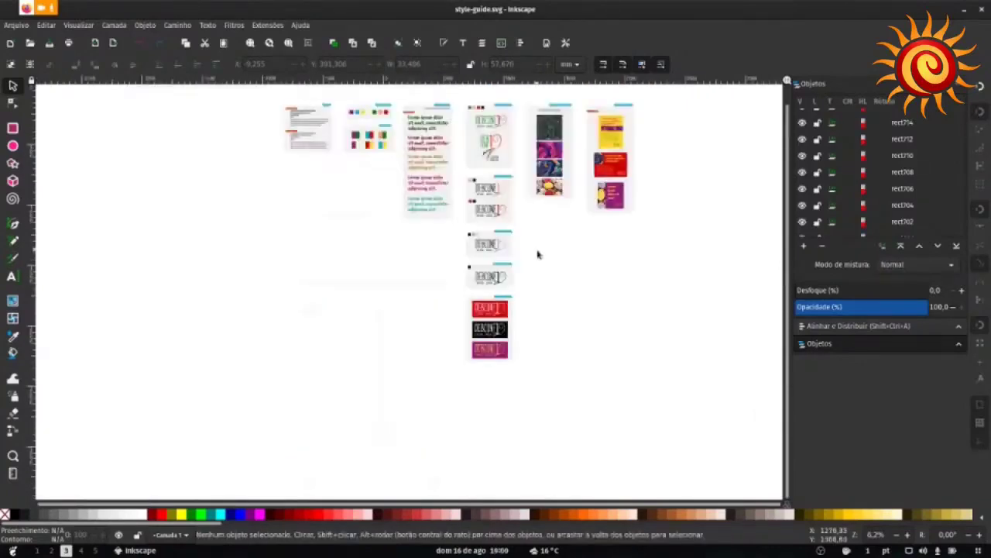
pyautogui.scroll(1, 537, 253)
pyautogui.scroll(3, 428, 226)
pyautogui.scroll(2, 454, 349)
pyautogui.moveTo(16, 372)
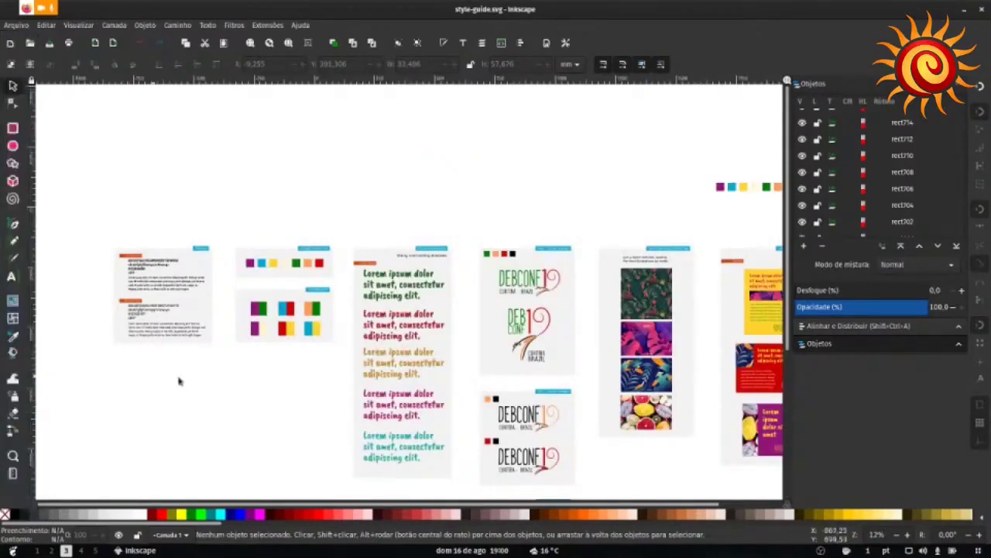
# Step: Close the style-guide.svg document and bring up the new document holding the DebConf20 browser-window artwork
pyautogui.scroll(1, 229, 367)
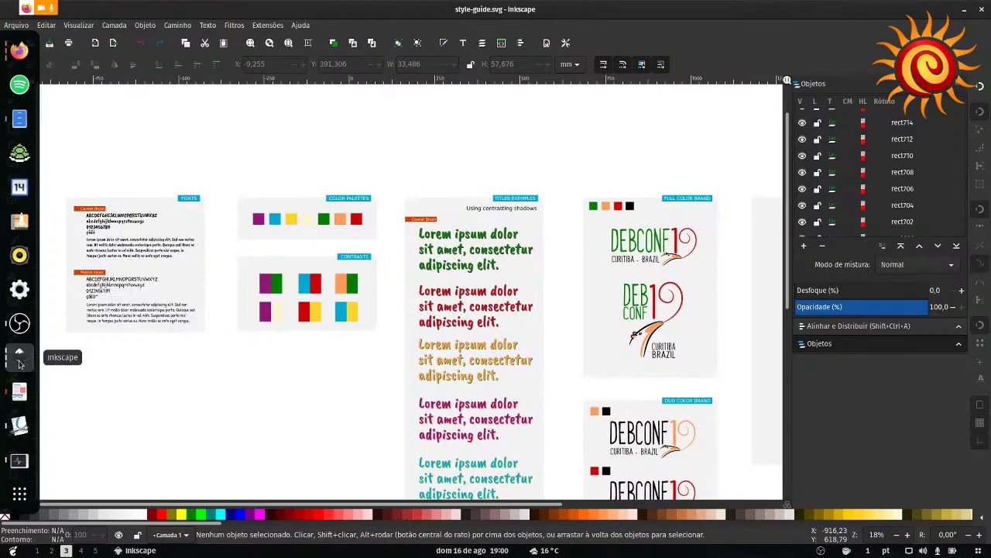
pyautogui.click(19, 359)
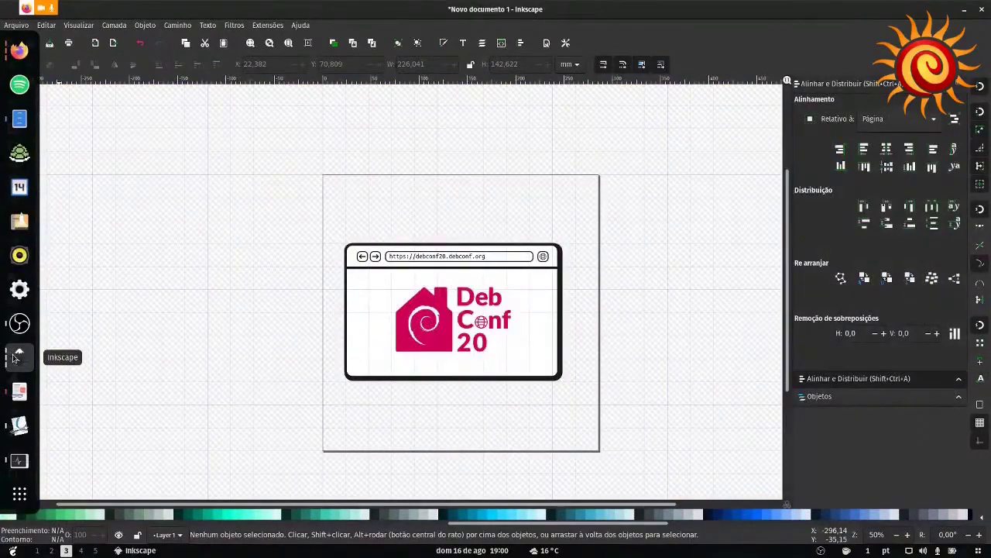
pyautogui.click(17, 357)
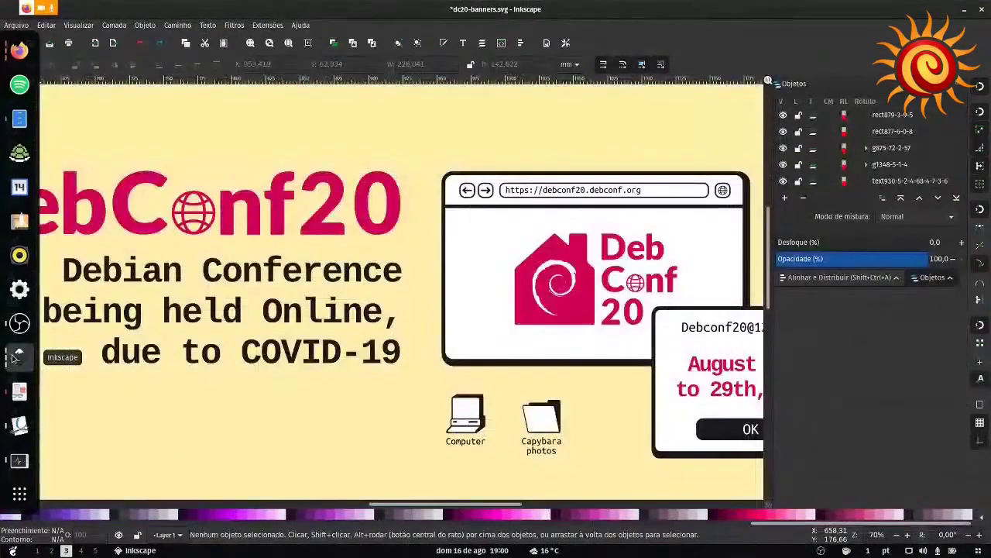
pyautogui.click(17, 357)
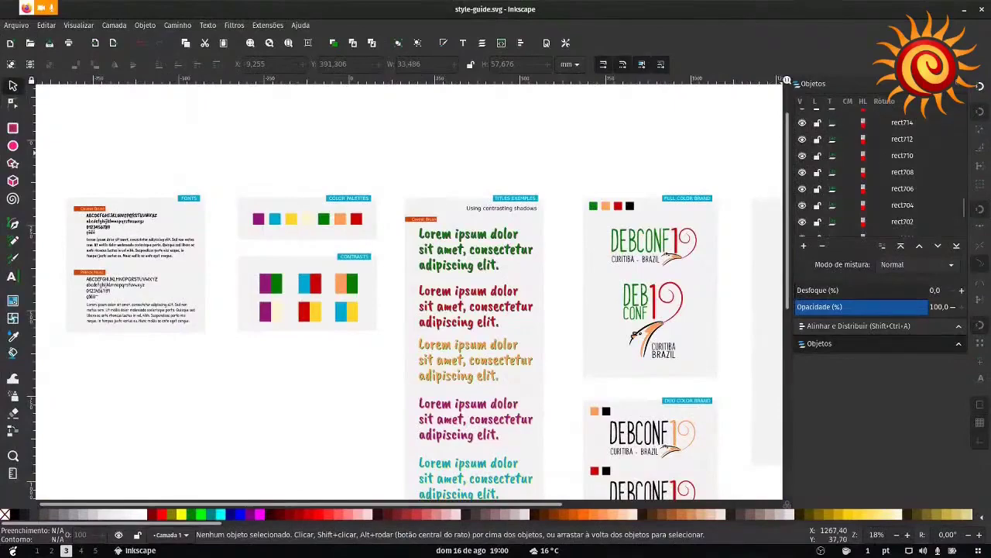
pyautogui.click(982, 10)
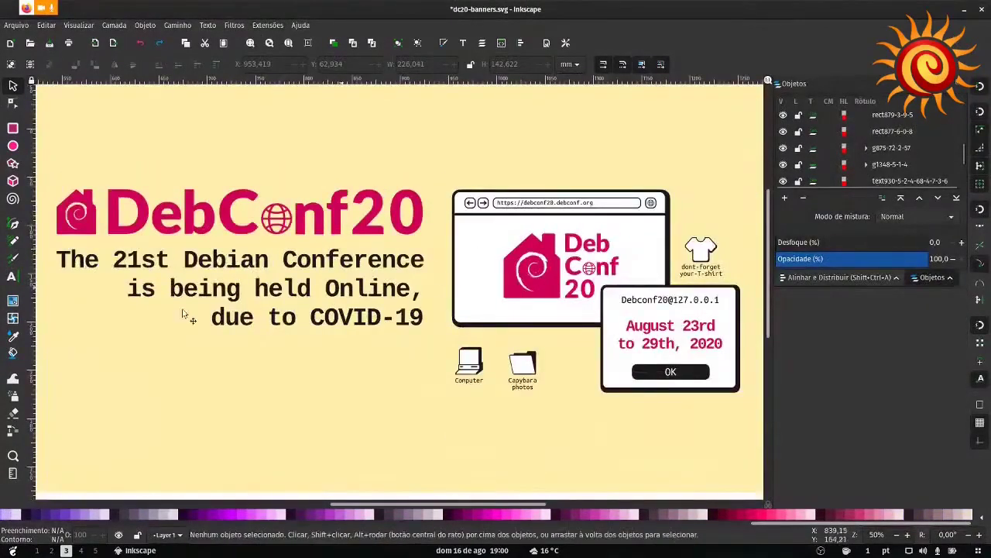
pyautogui.click(17, 362)
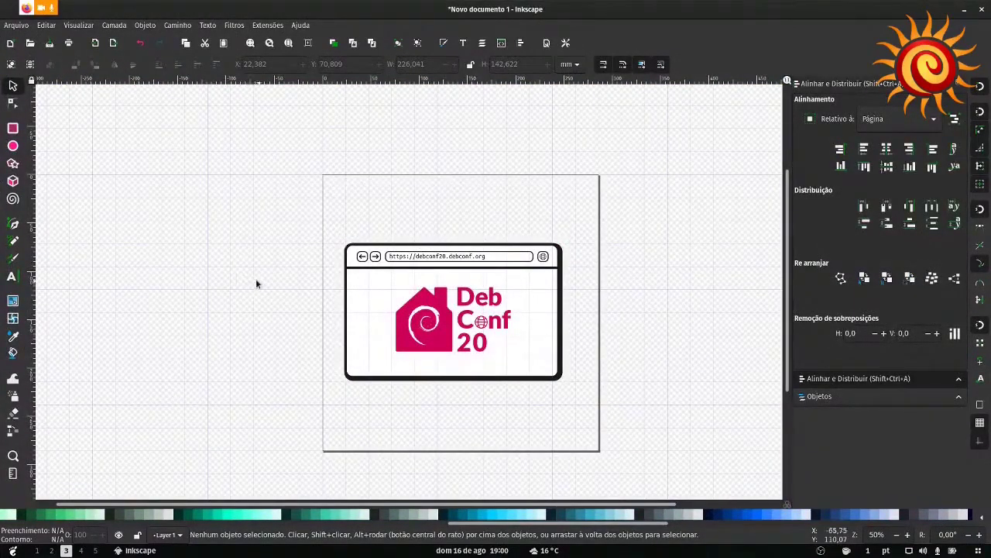
# Step: Move the file manager window to the Inkscape workspace and bring it in front of the drawing
pyautogui.click(20, 120)
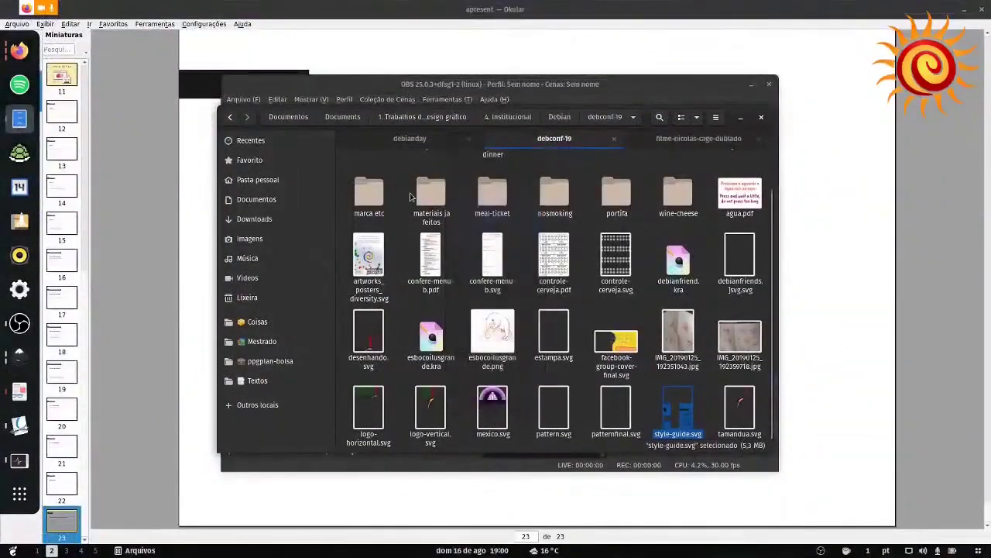
pyautogui.press('super')
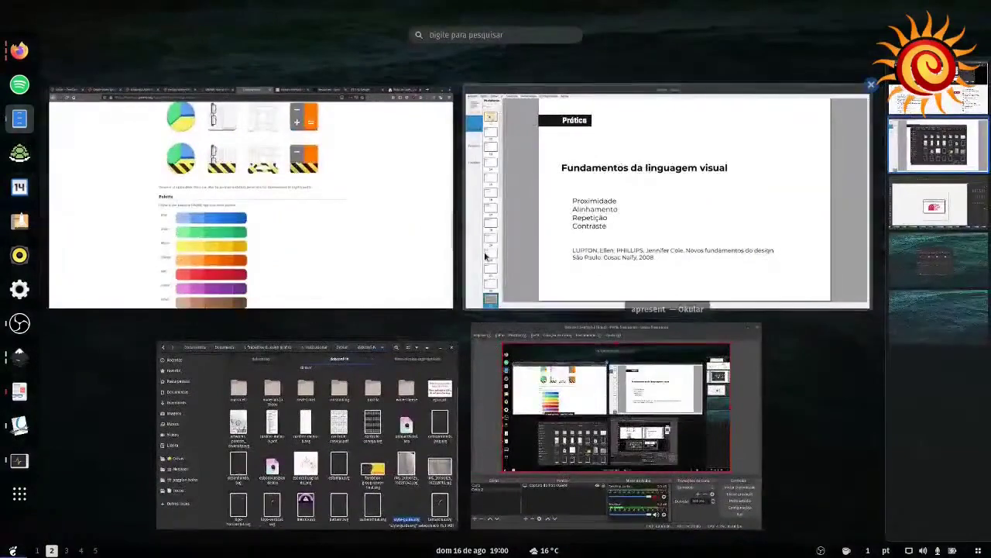
pyautogui.moveTo(333, 457); pyautogui.dragTo(937, 203)
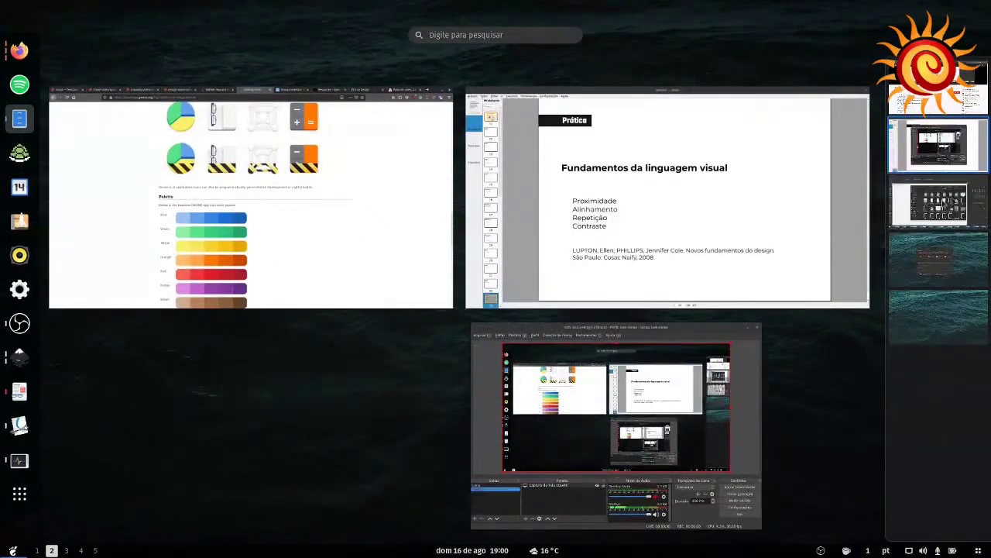
pyautogui.click(937, 203)
pyautogui.click(550, 219)
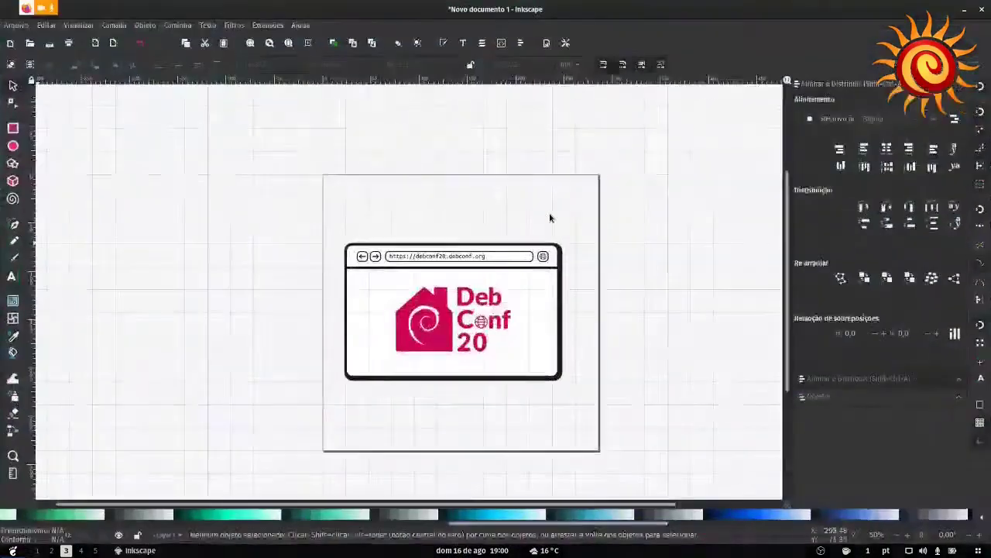
pyautogui.hotkey('alt', 'Tab')
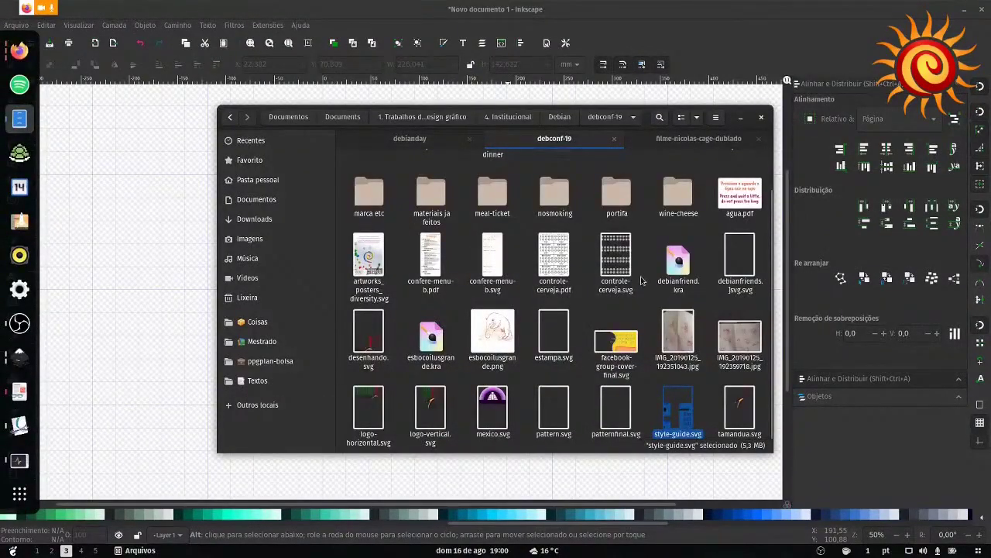
# Step: Look through the folders and files in debconf-19, and return to the new Inkscape document
pyautogui.scroll(1, 641, 281)
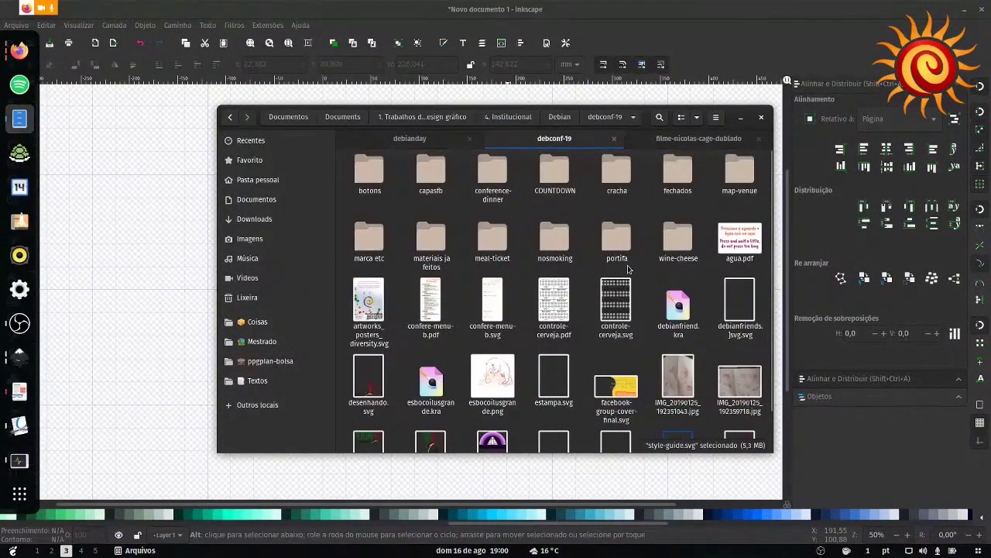
pyautogui.scroll(-1, 627, 269)
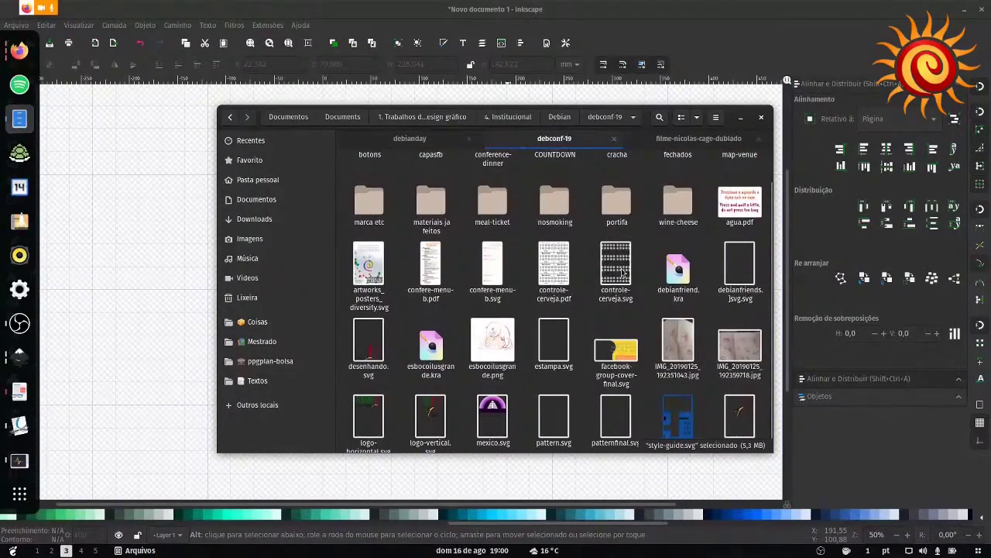
pyautogui.scroll(-1, 624, 271)
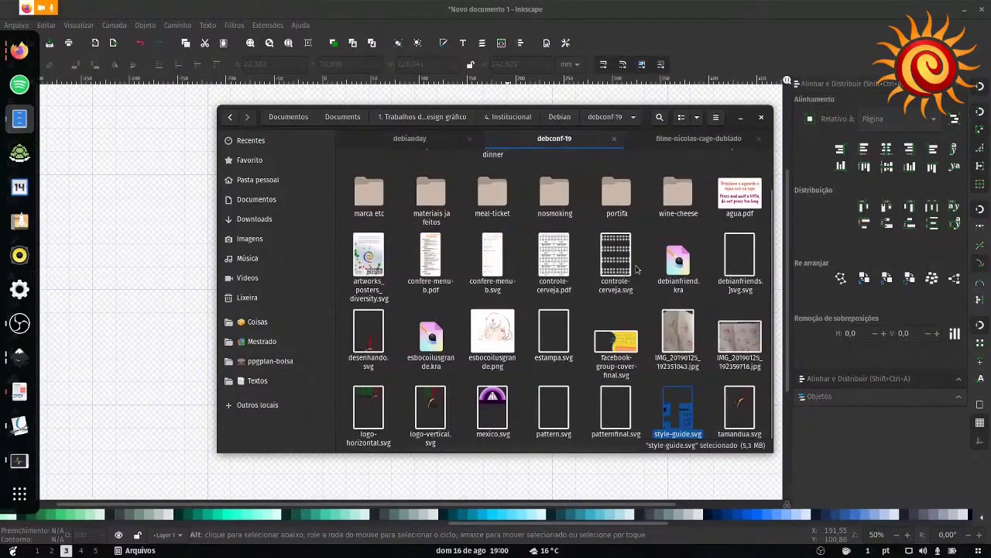
pyautogui.scroll(1, 579, 241)
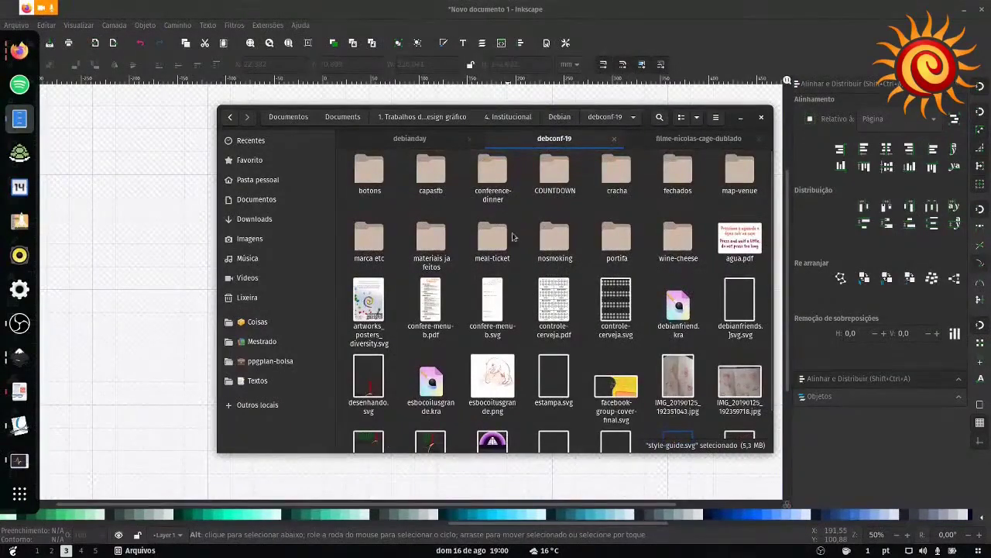
pyautogui.click(140, 272)
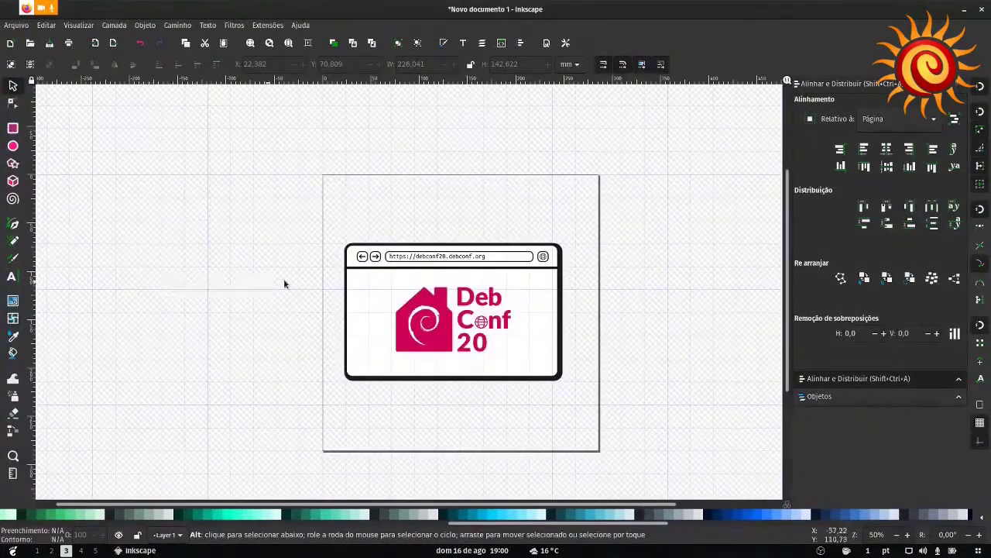
# Step: Switch to Firefox and open the estudiogunga Instagram profile in a new tab
pyautogui.moveTo(11, 54)
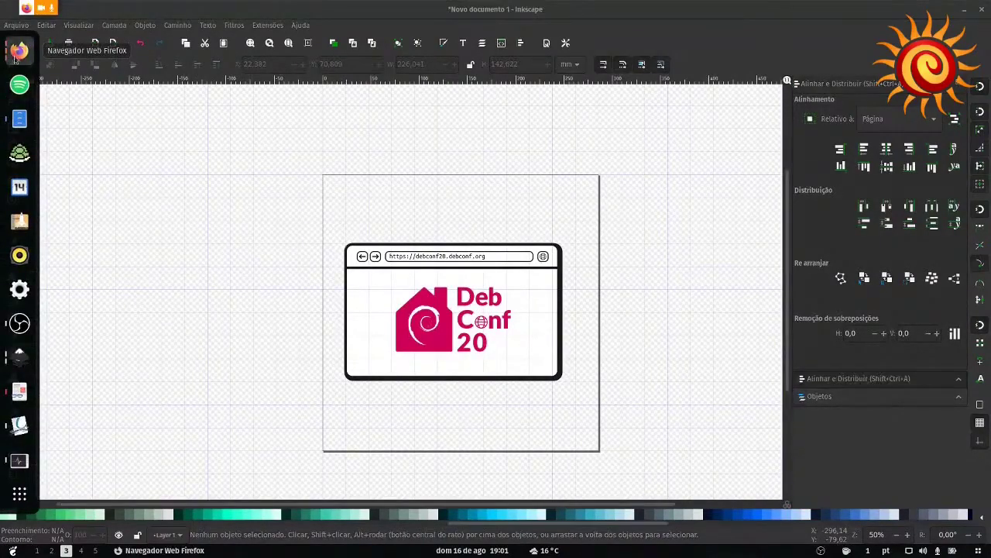
pyautogui.click(15, 58)
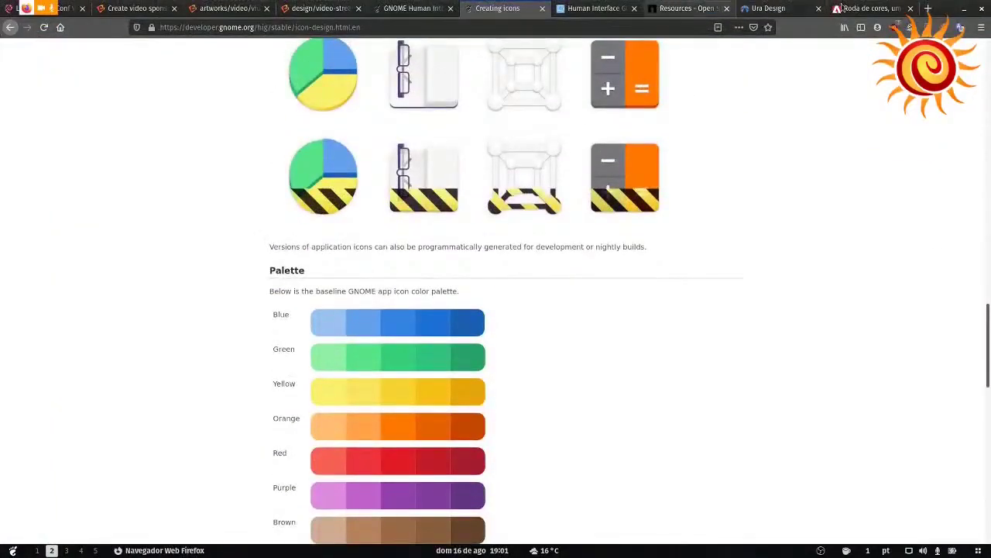
pyautogui.click(928, 8)
pyautogui.write('instagram.com/')
pyautogui.press('Right')
pyautogui.write('es')
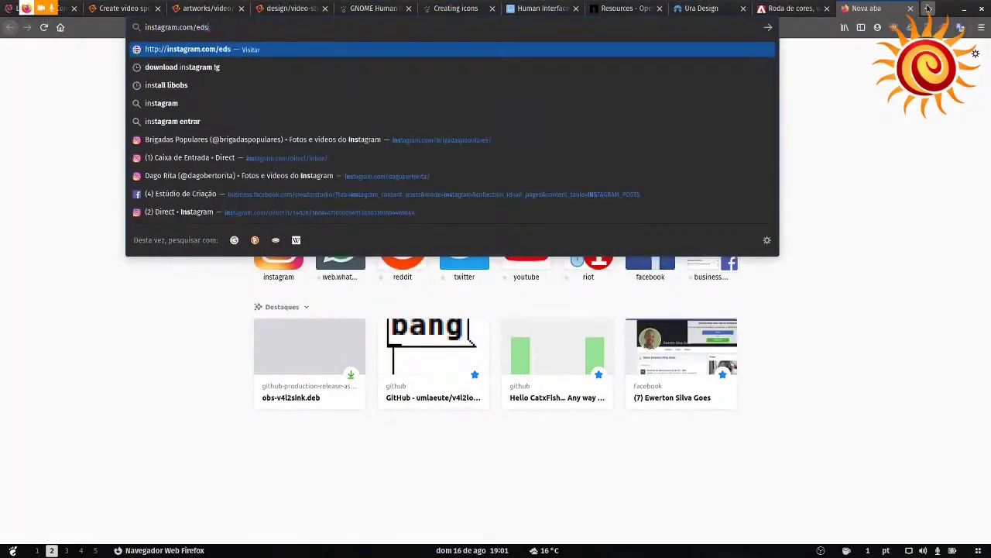
pyautogui.press('Return')
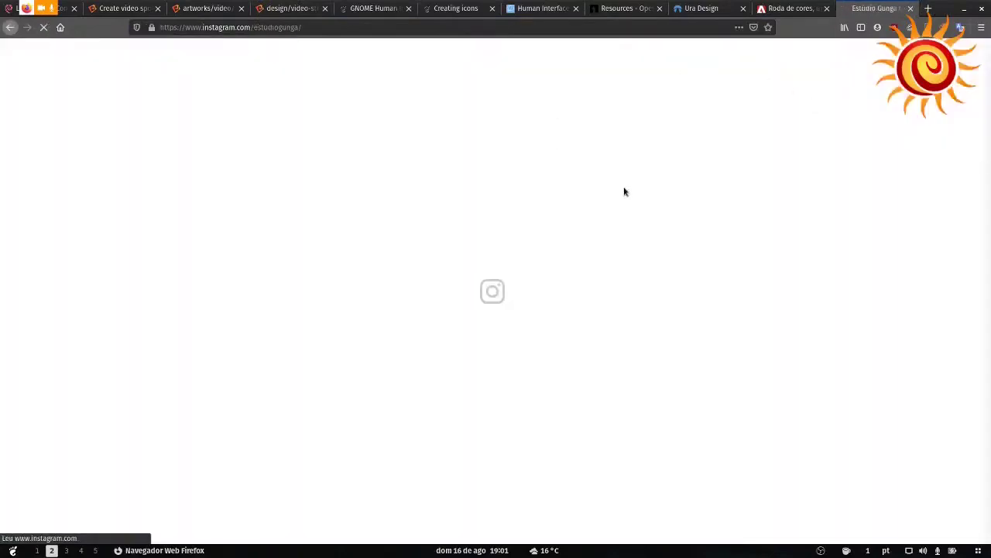
# Step: View the 15º Festival Taguatinga de Cinema post among the profile's posts, and close it
pyautogui.scroll(-3, 720, 271)
pyautogui.scroll(-5, 720, 271)
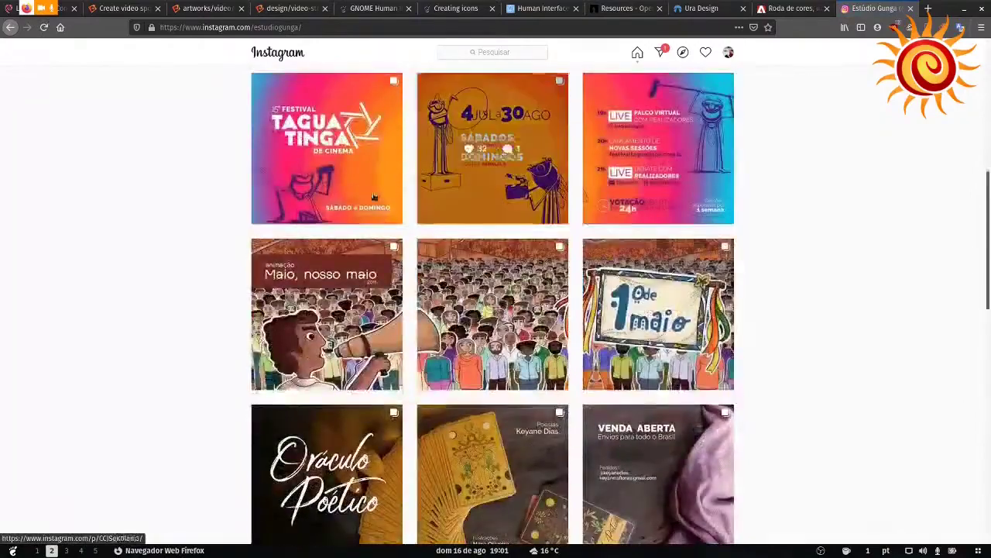
pyautogui.click(340, 182)
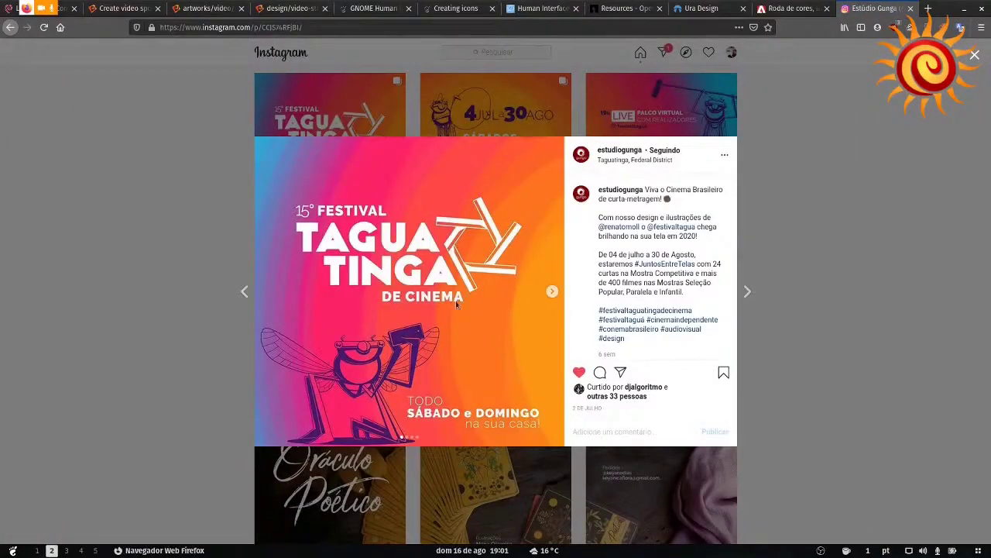
pyautogui.click(88, 347)
# Step: Find the Caseado pra Mamulengo posts further down the profile, view the Mamulengo Fuzuê presentation poster, and close it
pyautogui.scroll(-11, 237, 395)
pyautogui.scroll(-12, 244, 395)
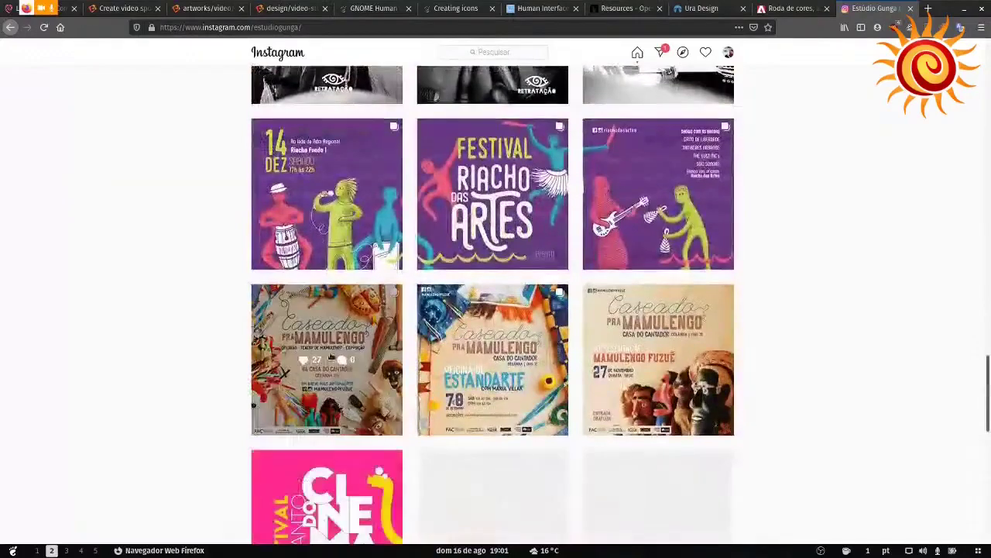
pyautogui.click(652, 338)
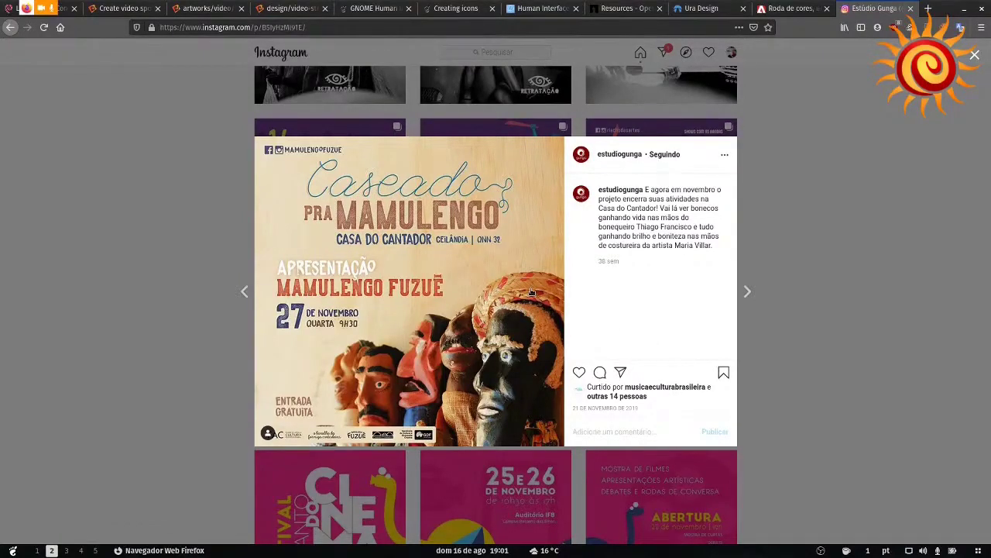
pyautogui.click(113, 369)
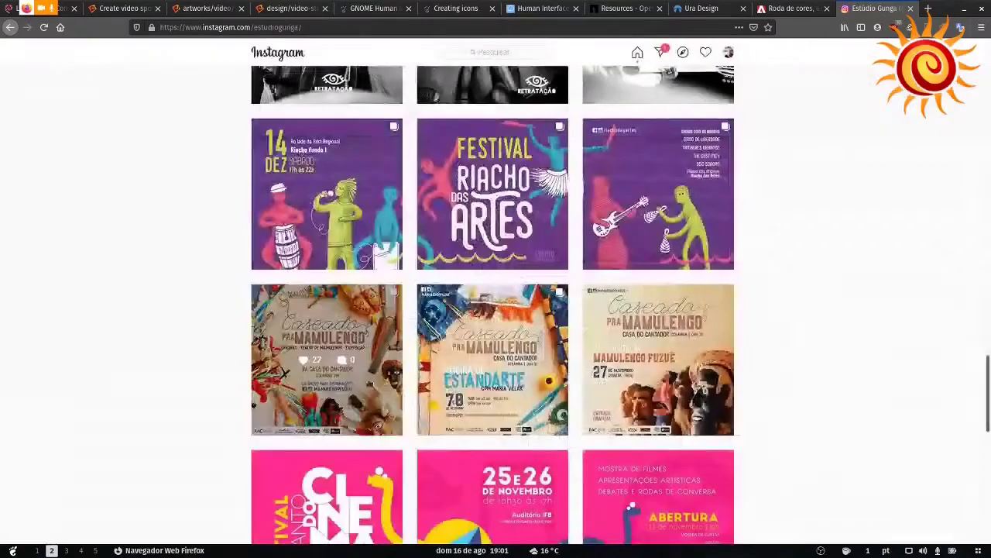
# Step: Open the first Caseado pra Mamulengo poster and compare it with the Oficina de Estandarte and Mamulengo Fuzuê posters
pyautogui.click(334, 356)
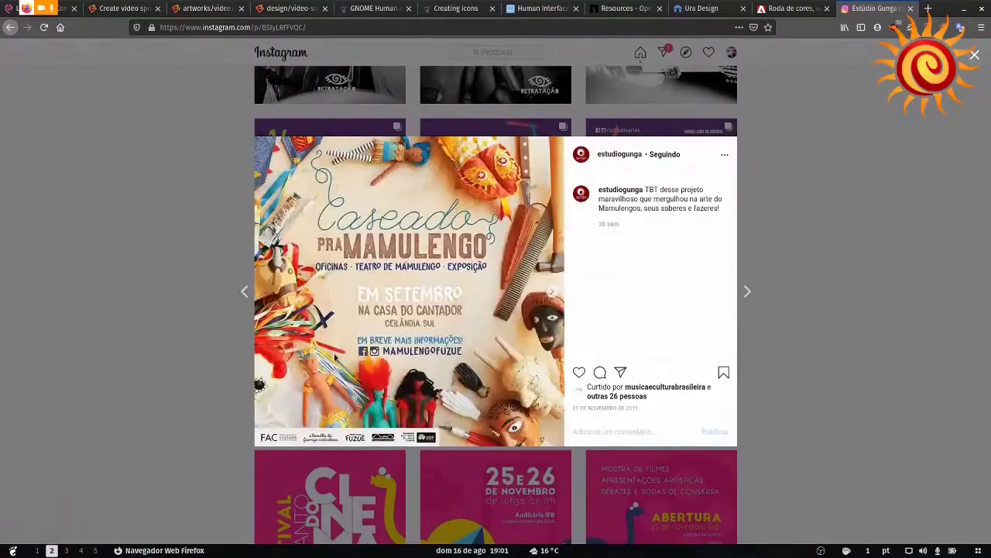
pyautogui.press('Right')
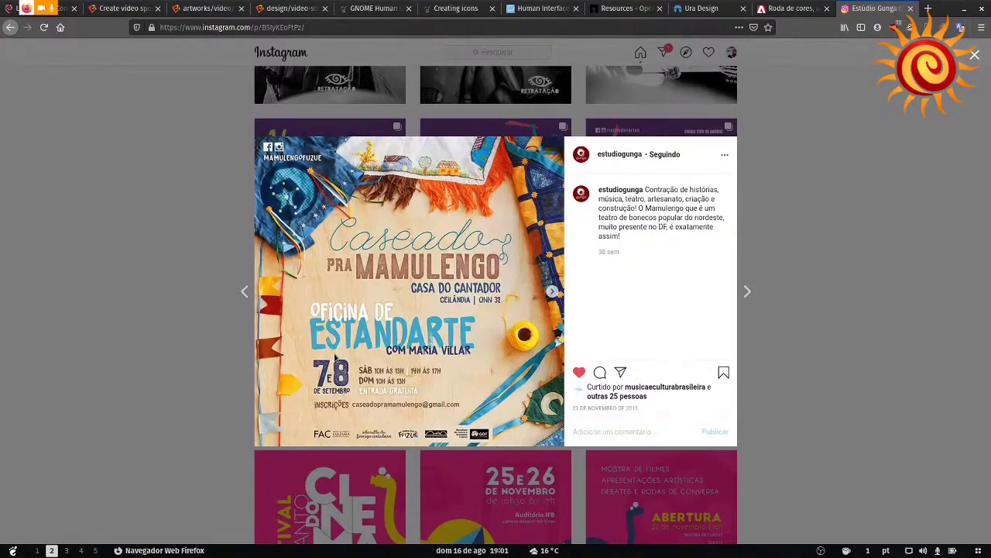
pyautogui.press('Right')
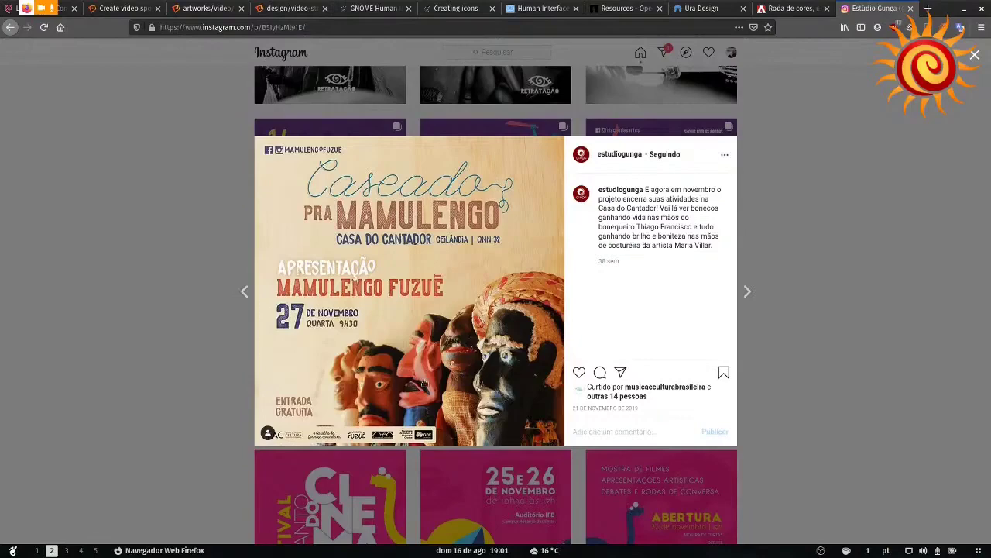
pyautogui.press('Right')
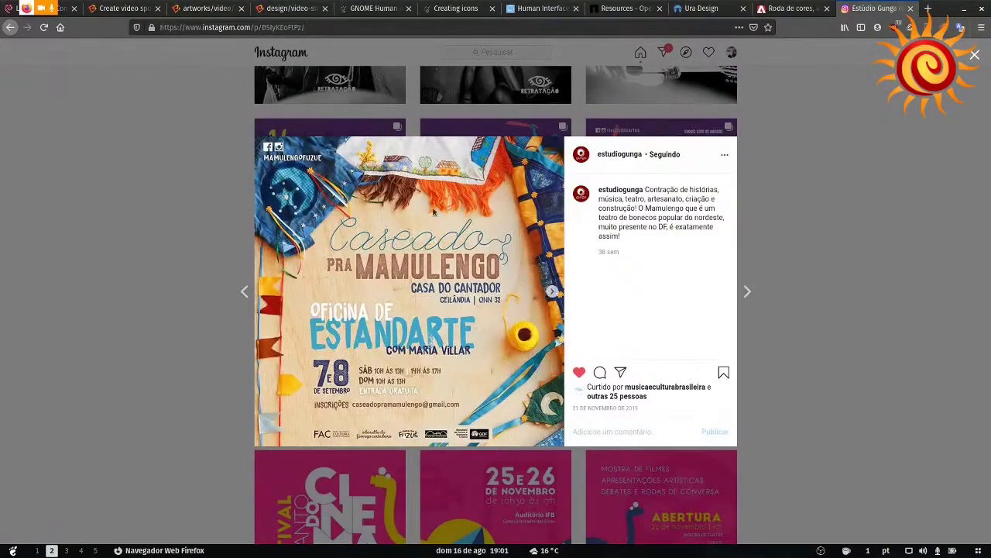
pyautogui.press('Right')
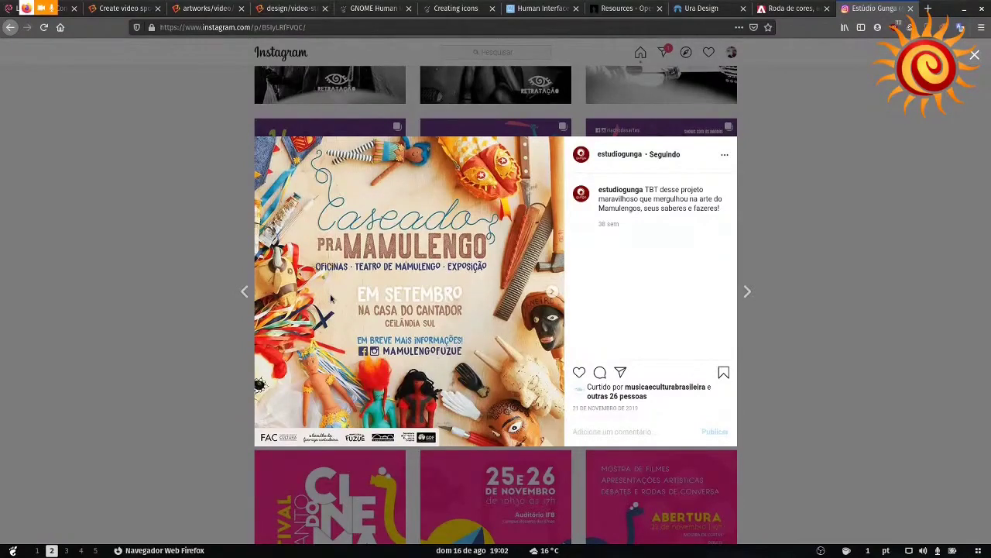
pyautogui.press('Right')
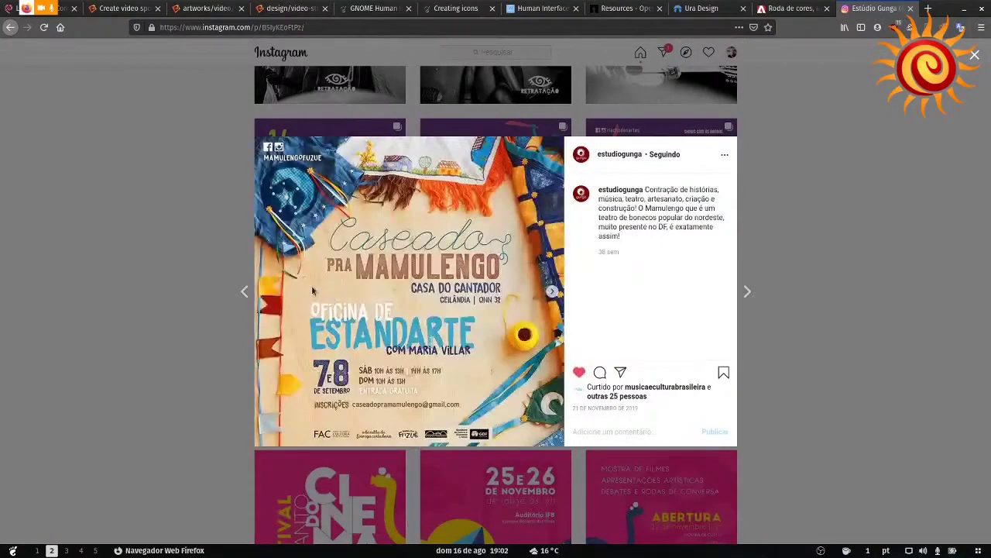
# Step: Enlarge the page to 140% to examine the Oficina de Estandarte and Mamulengo Fuzuê posters, and switch back to Inkscape
pyautogui.hotkey('ctrl', '+')
pyautogui.hotkey('ctrl', '+')
pyautogui.hotkey('ctrl', '+')
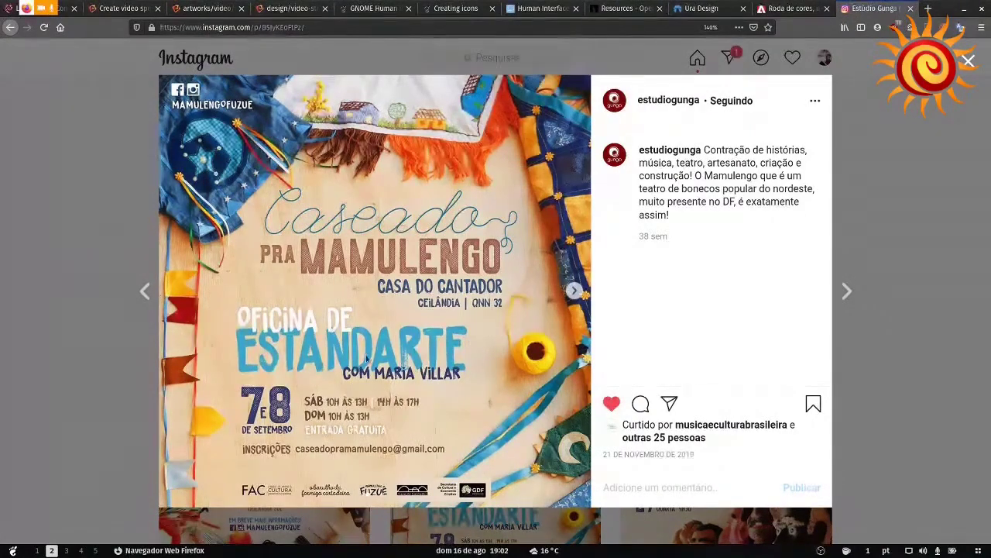
pyautogui.press('Right')
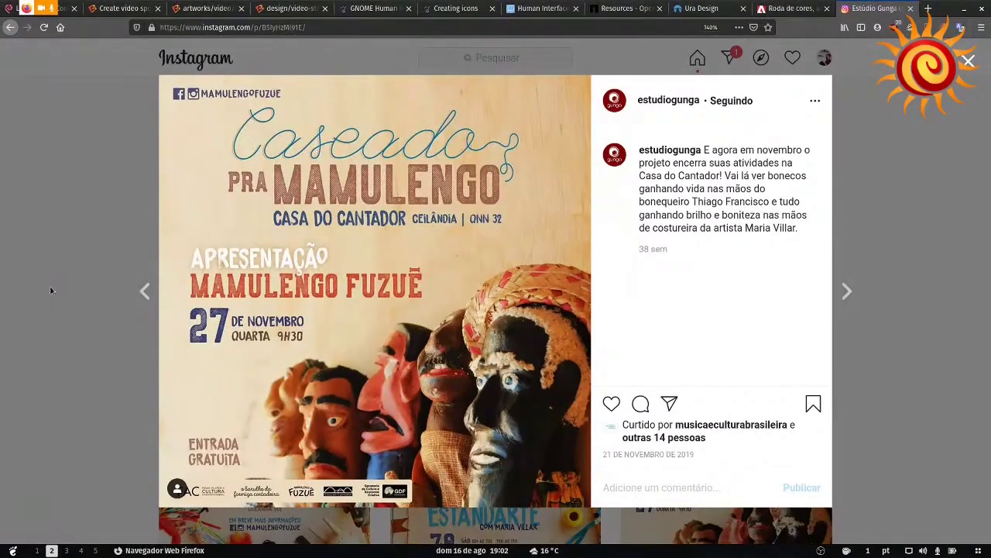
pyautogui.moveTo(1, 321)
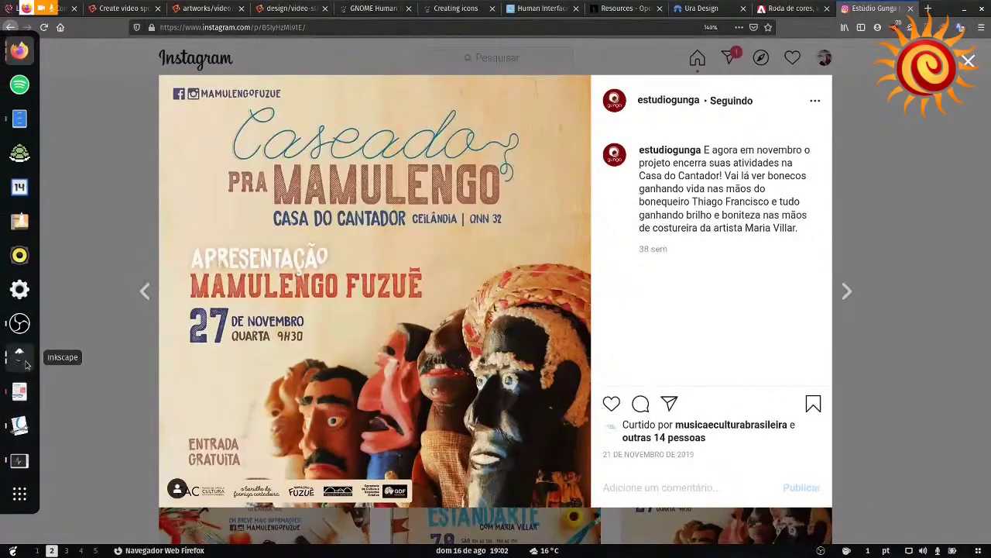
pyautogui.click(23, 361)
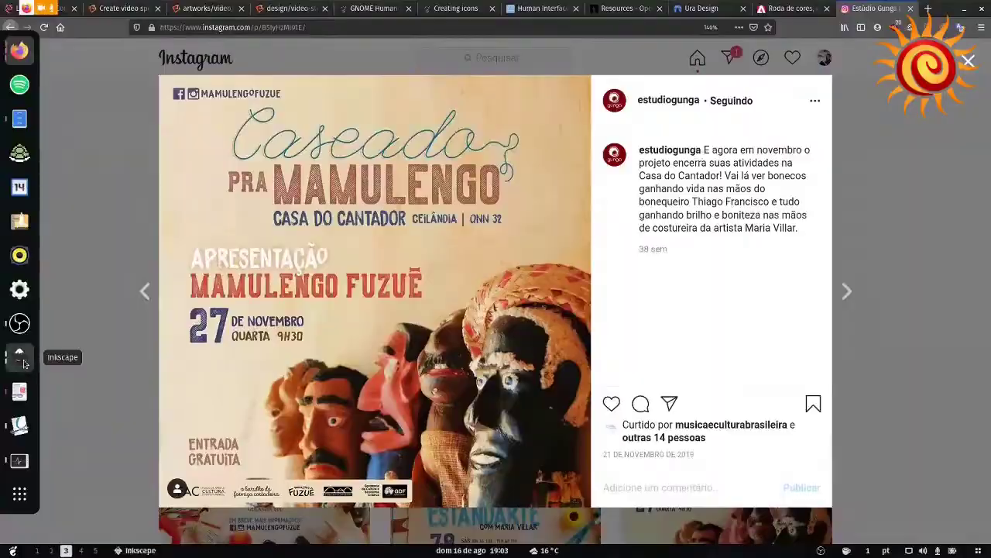
pyautogui.moveTo(284, 224)
pyautogui.mouseDown()
pyautogui.moveTo(584, 413)
pyautogui.moveTo(612, 416)
pyautogui.mouseUp()
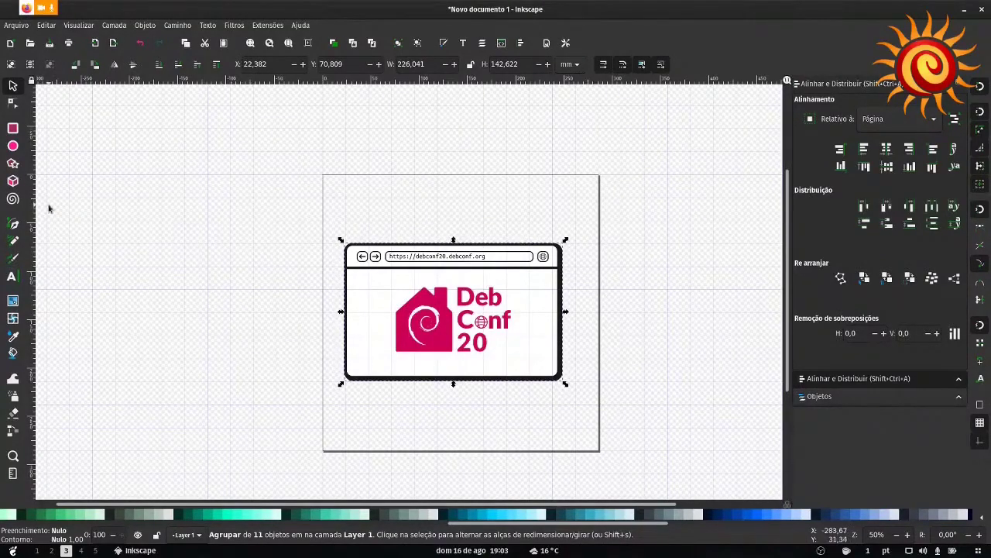
pyautogui.moveTo(17, 264)
pyautogui.moveTo(27, 246)
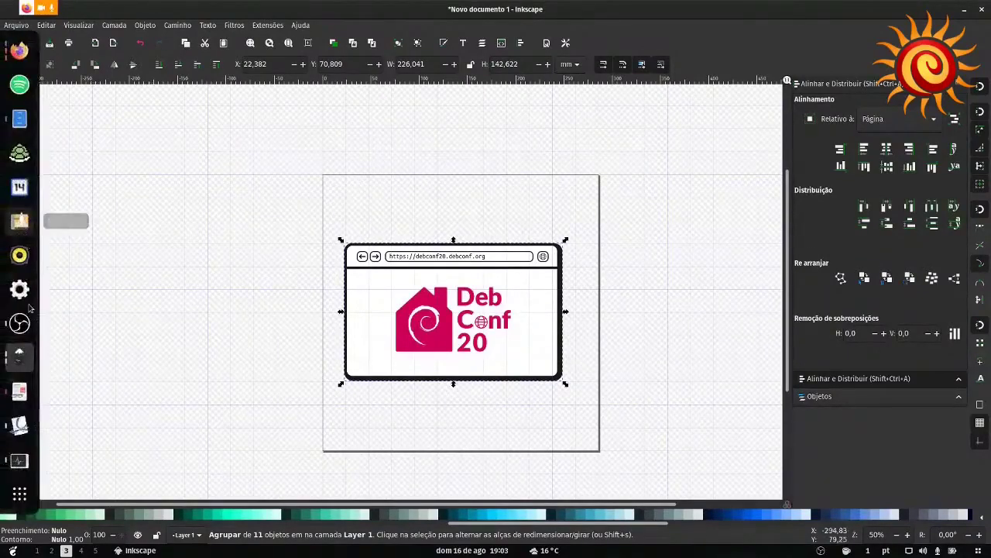
pyautogui.click(19, 117)
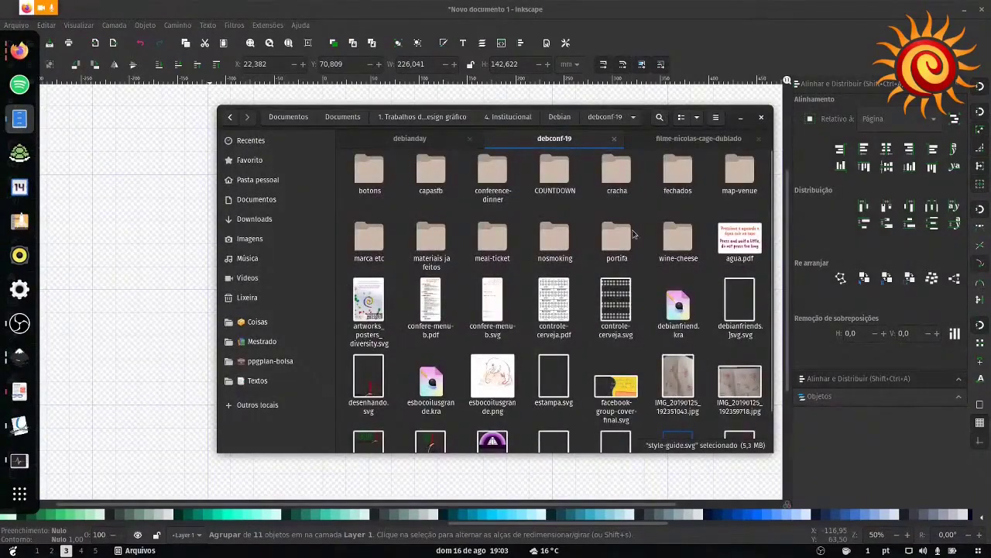
# Step: Switch to Firefox and find the Color Choices section on the Open Source Design Resources page
pyautogui.click(19, 51)
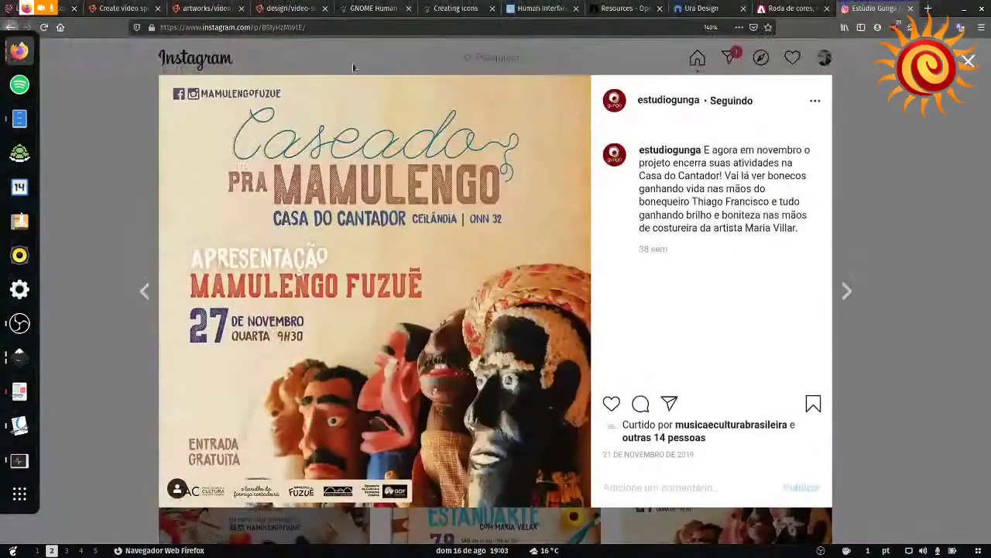
pyautogui.click(620, 9)
pyautogui.scroll(-4, 496, 206)
pyautogui.scroll(-10, 465, 255)
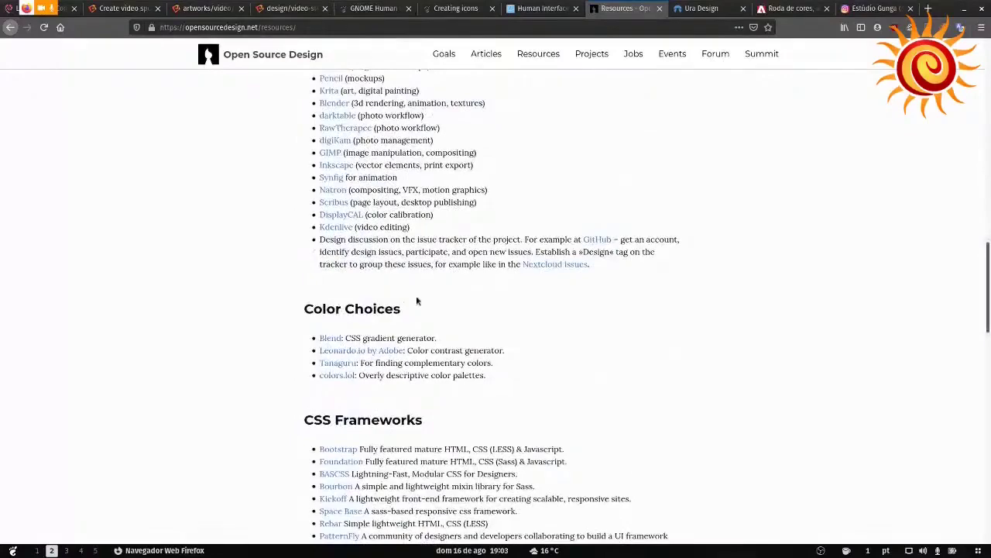
pyautogui.scroll(-2, 417, 301)
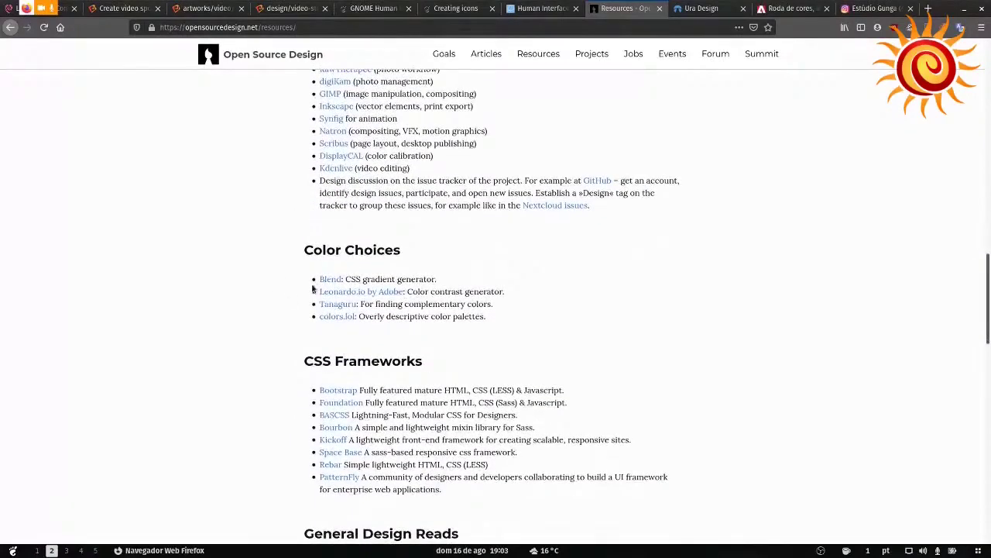
pyautogui.scroll(-3, 379, 207)
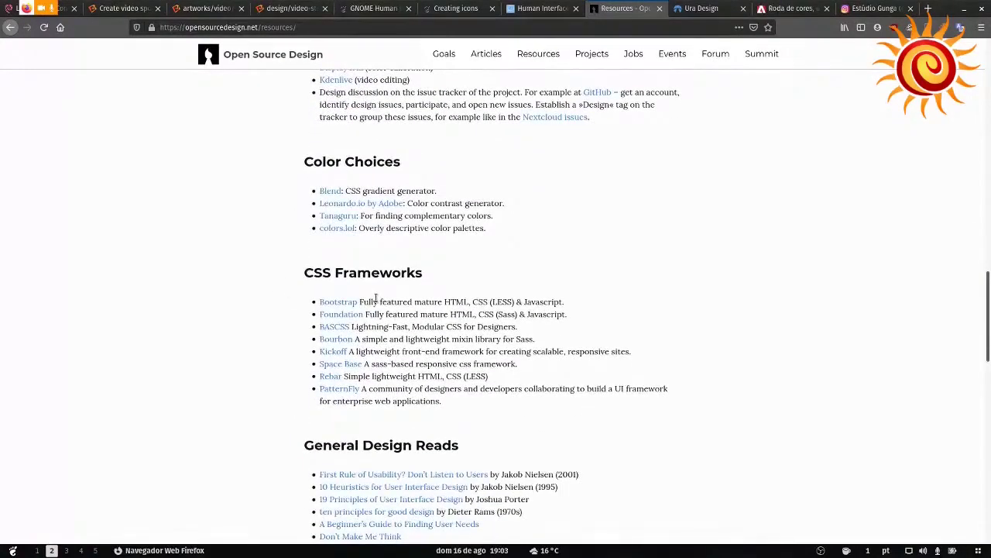
# Step: View the Blend CSS gradient generator from the Color Choices list, and return to the Resources page
pyautogui.scroll(8, 336, 278)
pyautogui.scroll(-10, 336, 284)
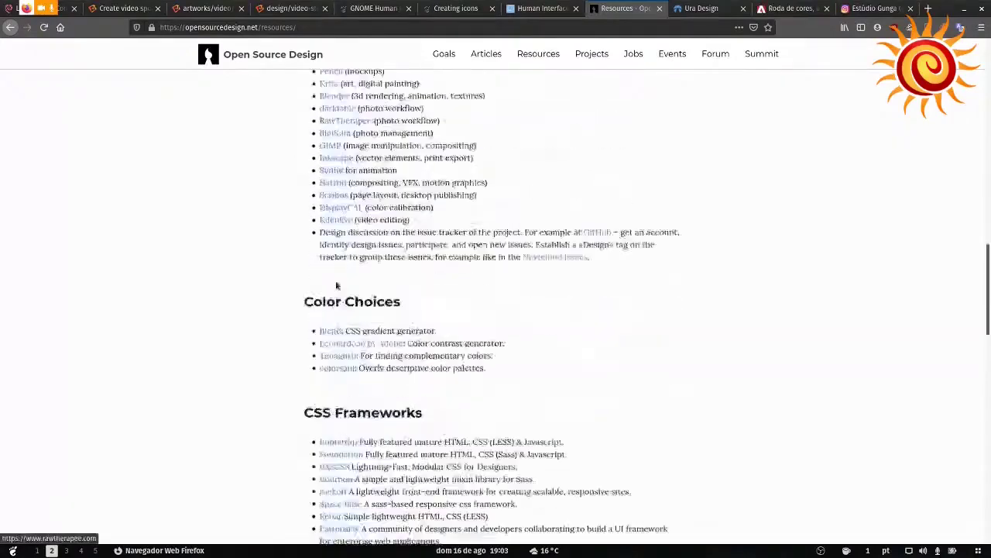
pyautogui.scroll(-6, 337, 285)
pyautogui.scroll(12, 337, 285)
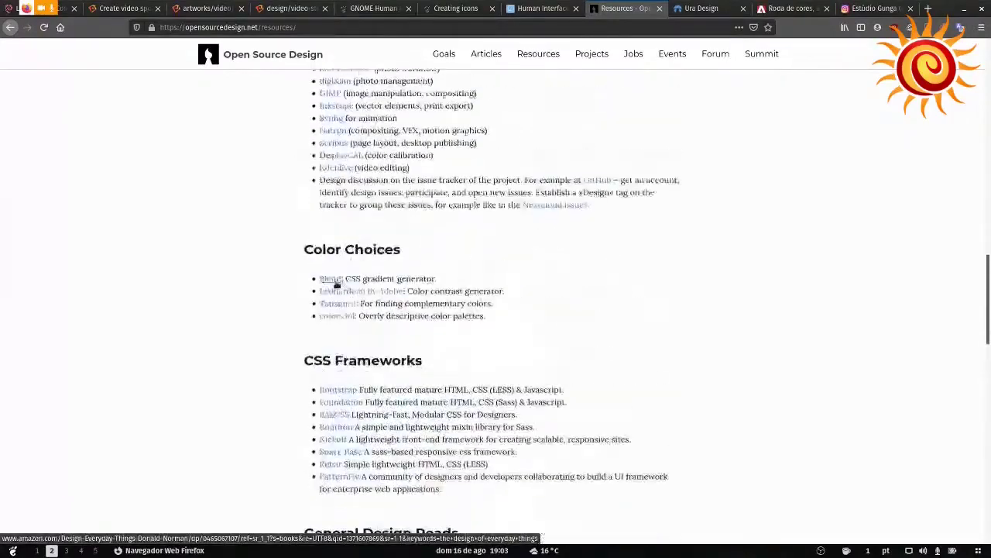
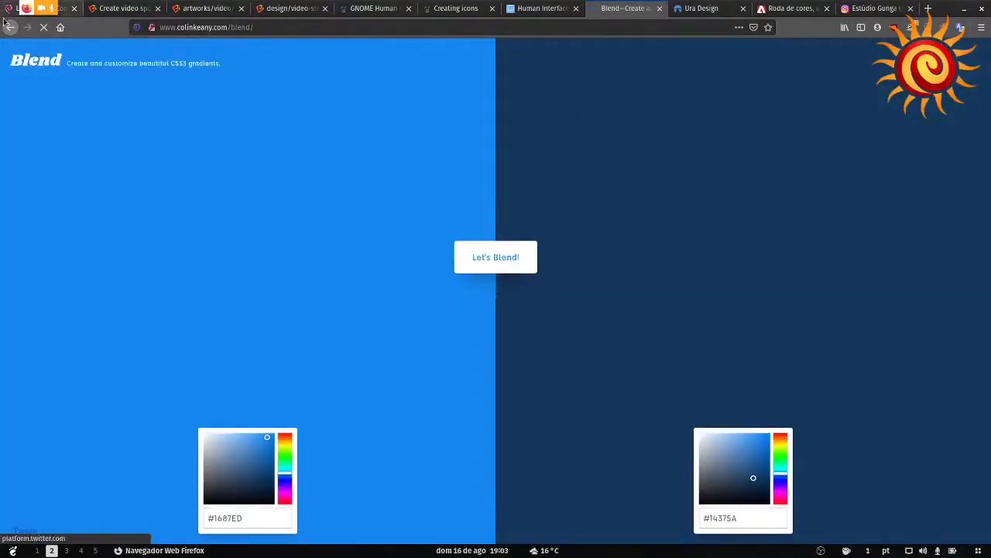
pyautogui.click(10, 27)
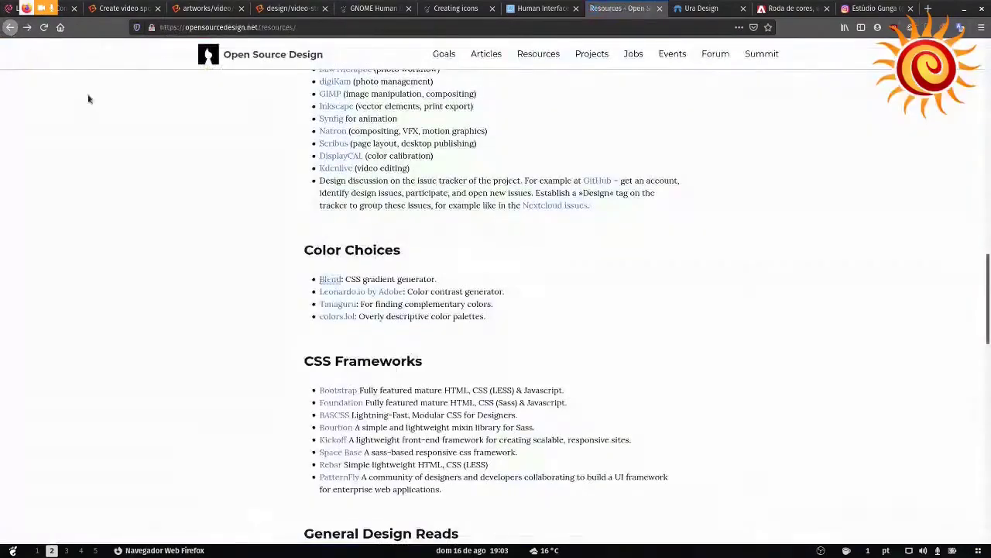
# Step: Open the Tanaguru contrast finder in a background tab, and highlight its complementary colors description in the Color Choices list
pyautogui.middleClick(346, 309)
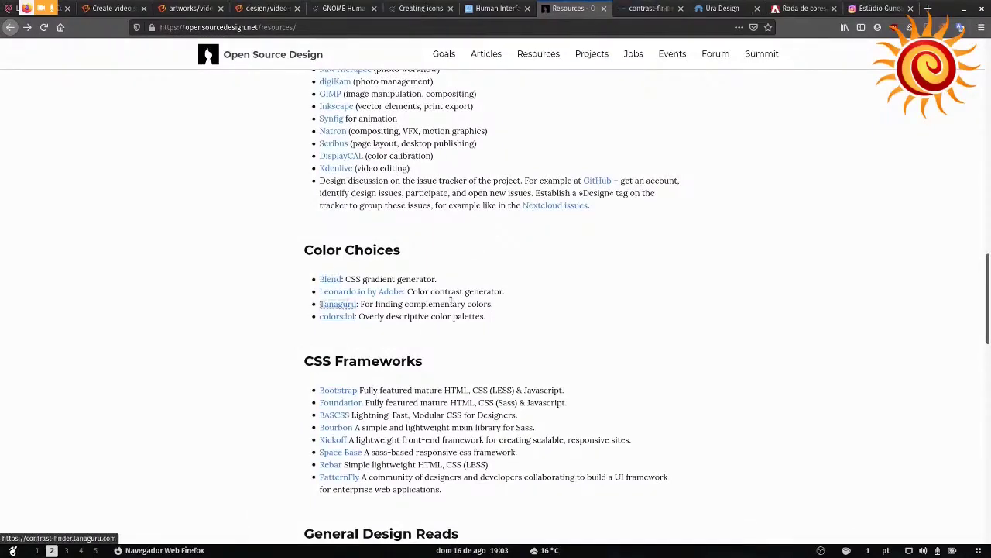
pyautogui.moveTo(424, 304); pyautogui.dragTo(496, 307)
pyautogui.click(500, 308)
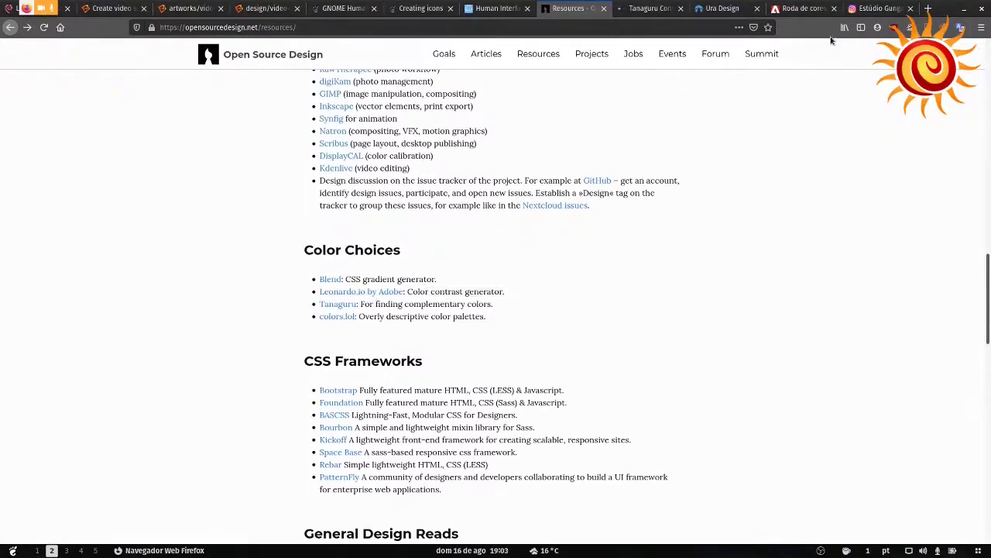
# Step: Visit color.io in a new tab, and close that tab
pyautogui.click(927, 8)
pyautogui.write('color.io')
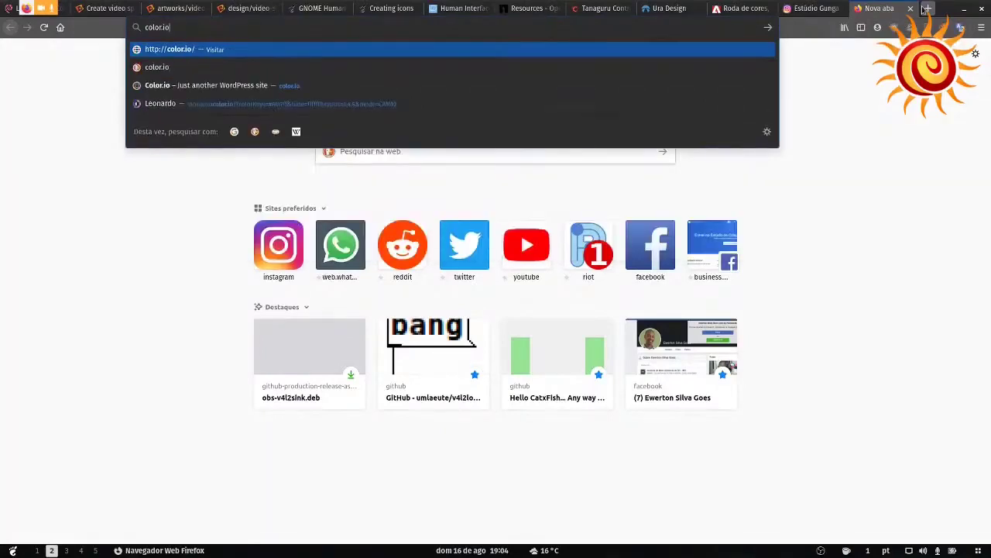
pyautogui.press('Down')
pyautogui.press('Return')
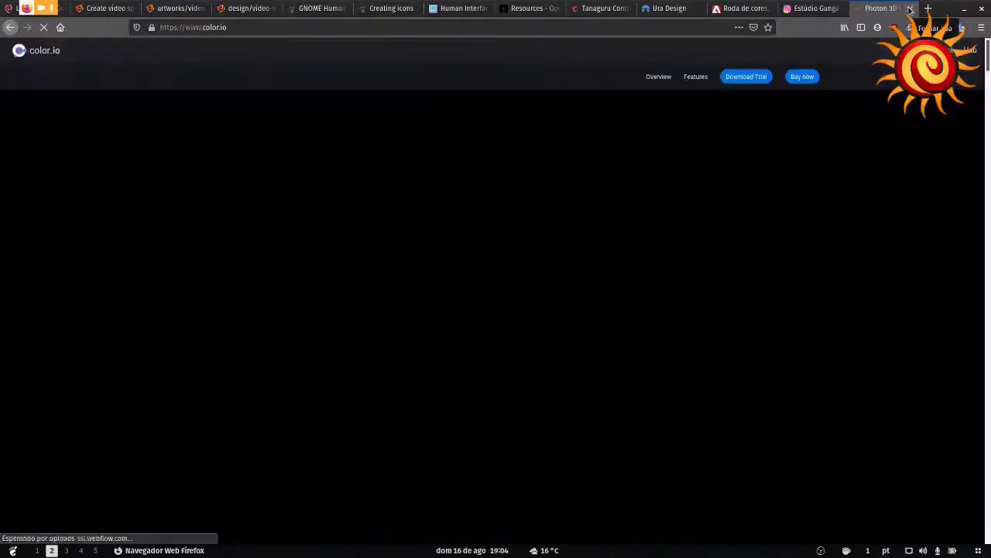
pyautogui.click(910, 8)
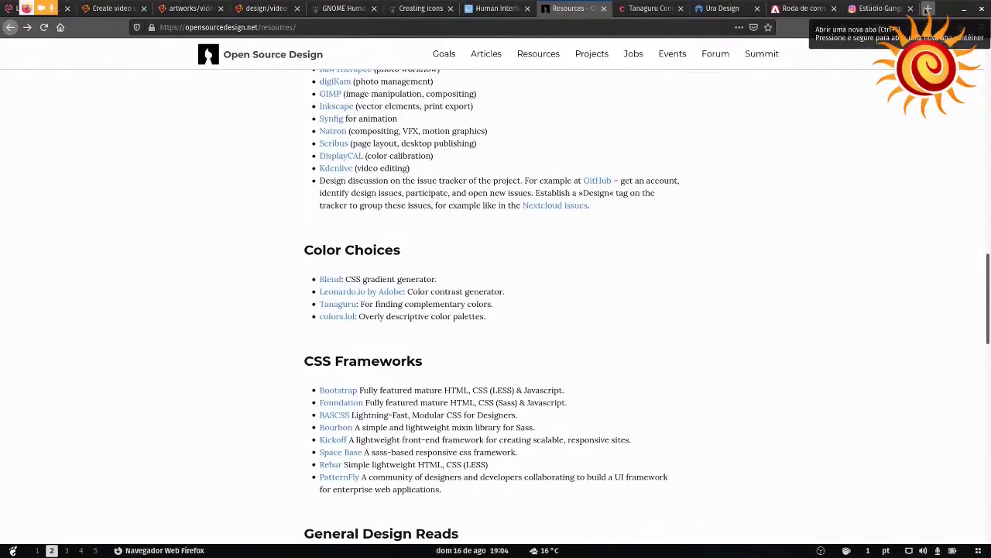
# Step: Review the remaining resource lists from CSS Frameworks to Learn to Design, and return to General Design Reads
pyautogui.scroll(-3, 704, 252)
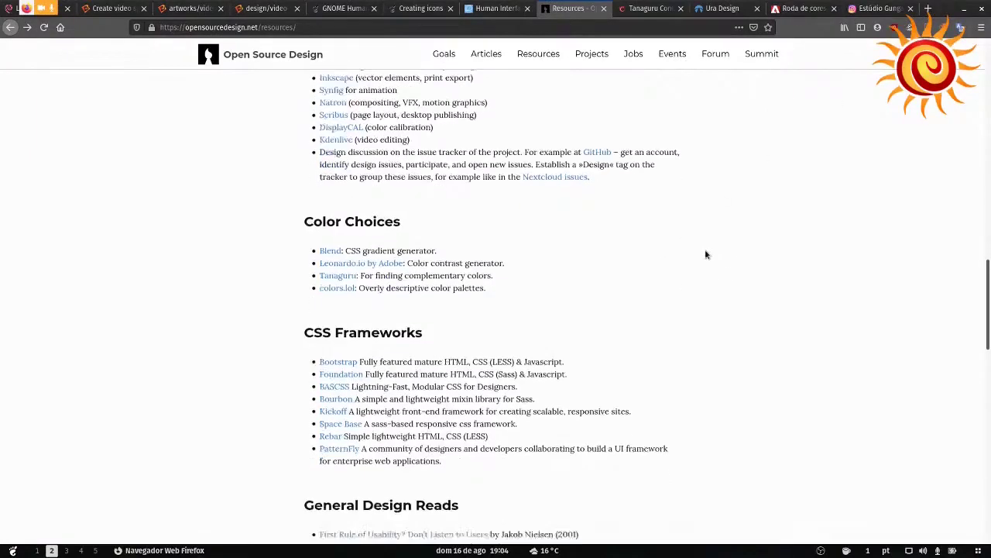
pyautogui.scroll(-4, 710, 186)
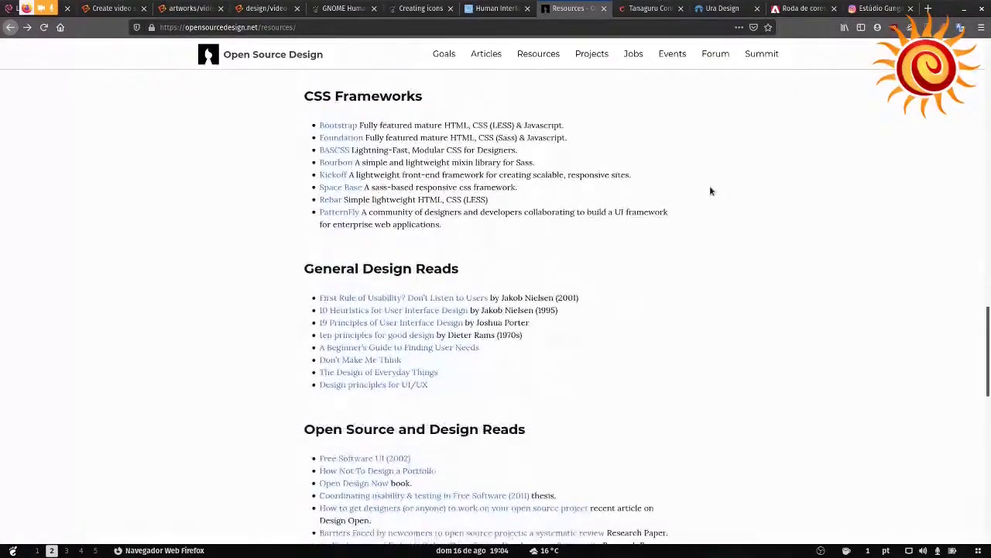
pyautogui.scroll(-3, 709, 232)
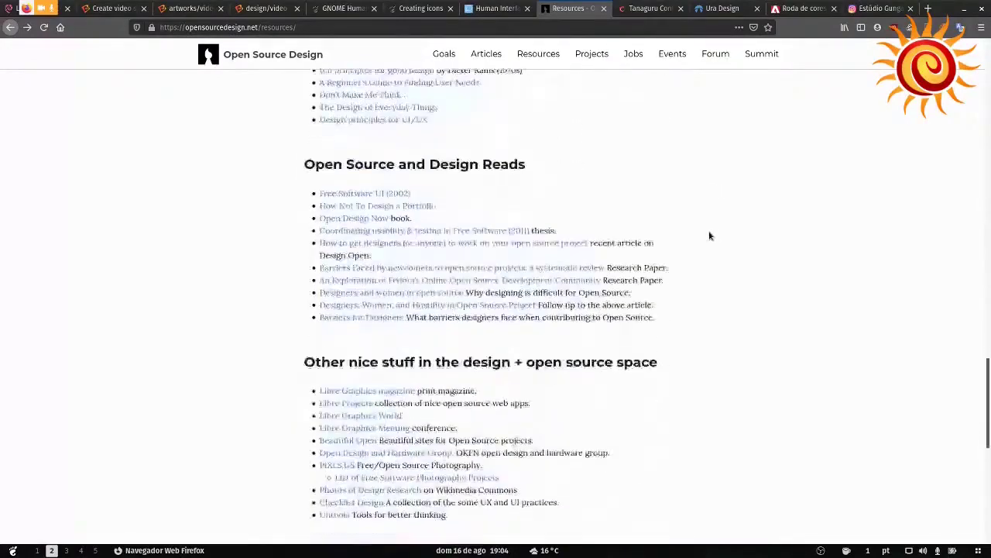
pyautogui.scroll(-8, 709, 235)
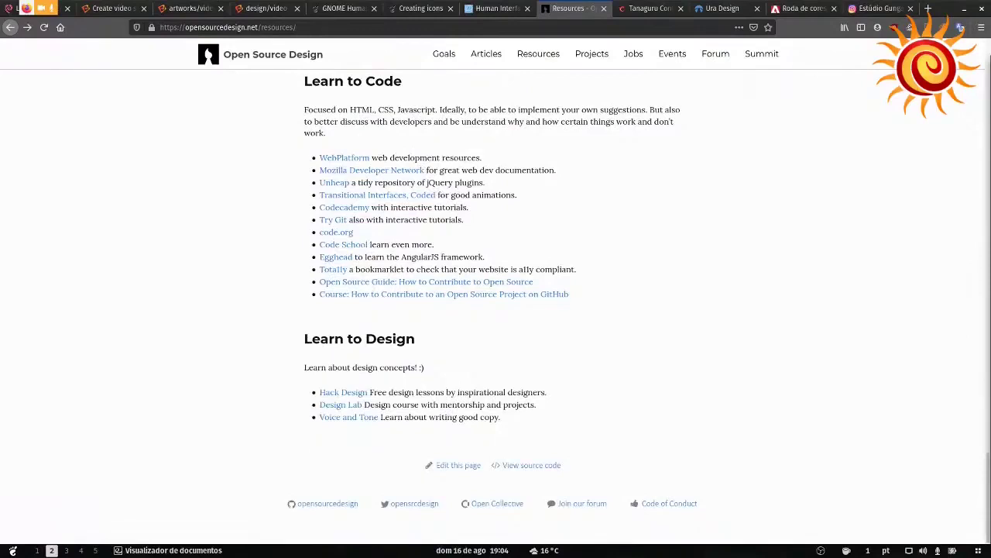
pyautogui.scroll(4, 951, 405)
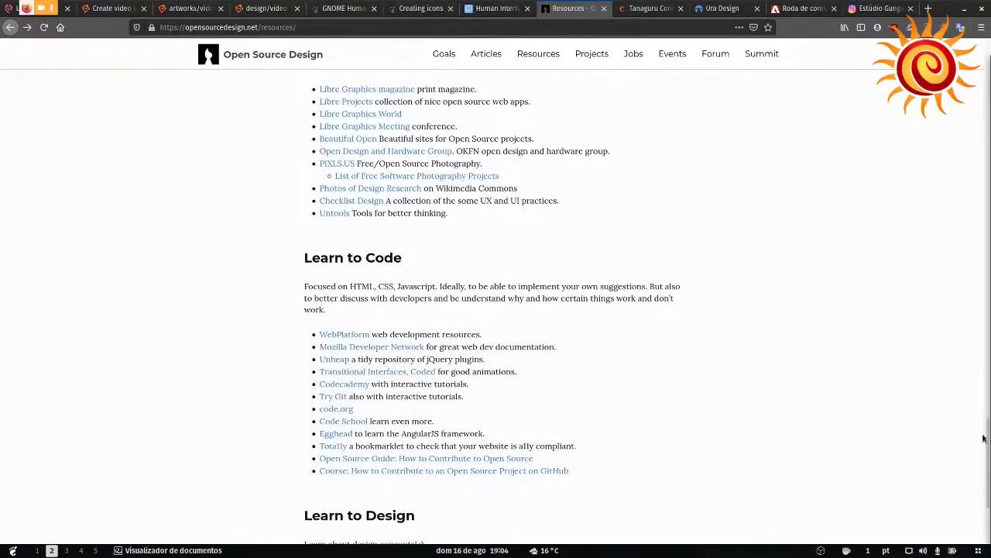
pyautogui.scroll(12, 878, 210)
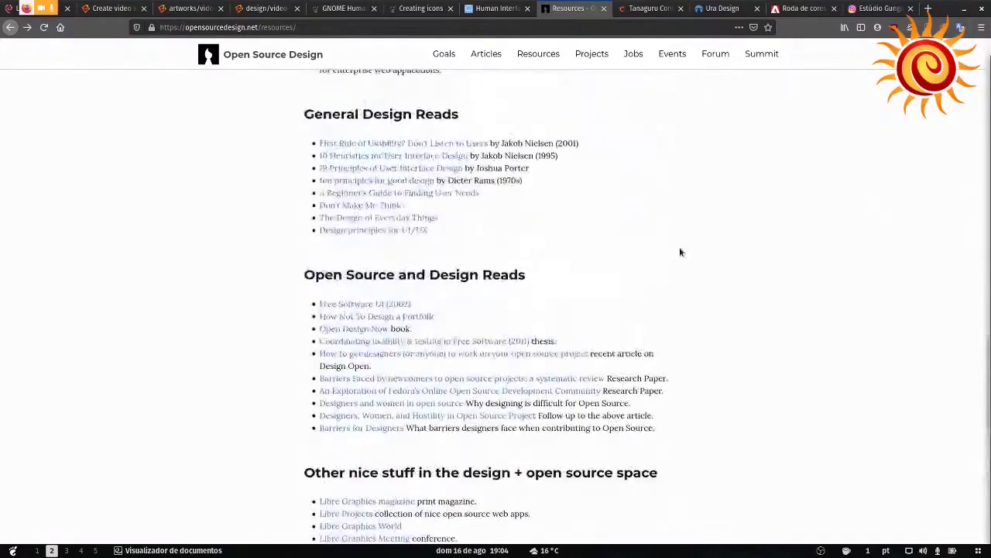
pyautogui.scroll(1, 703, 275)
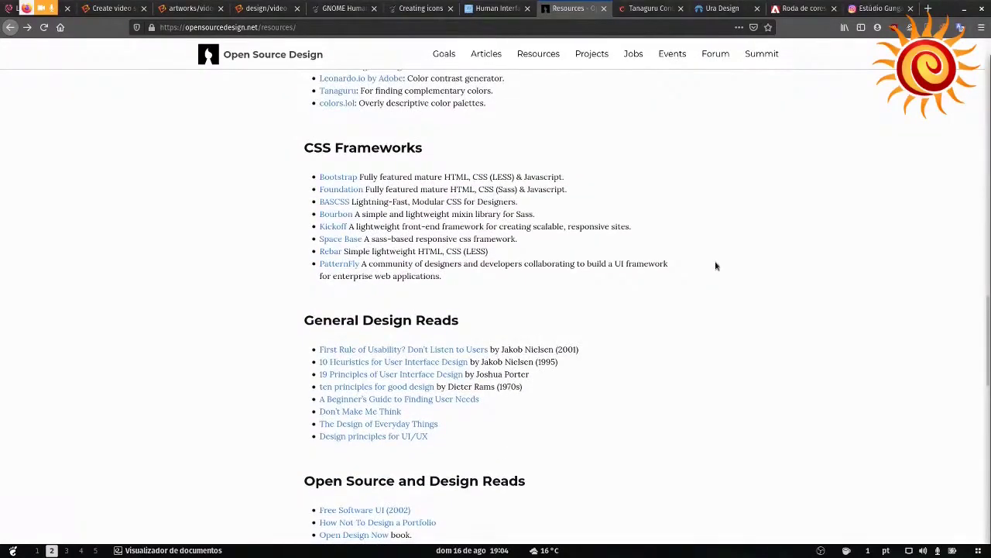
# Step: Search the web for "color palete" in a new tab and show the image results
pyautogui.click(928, 7)
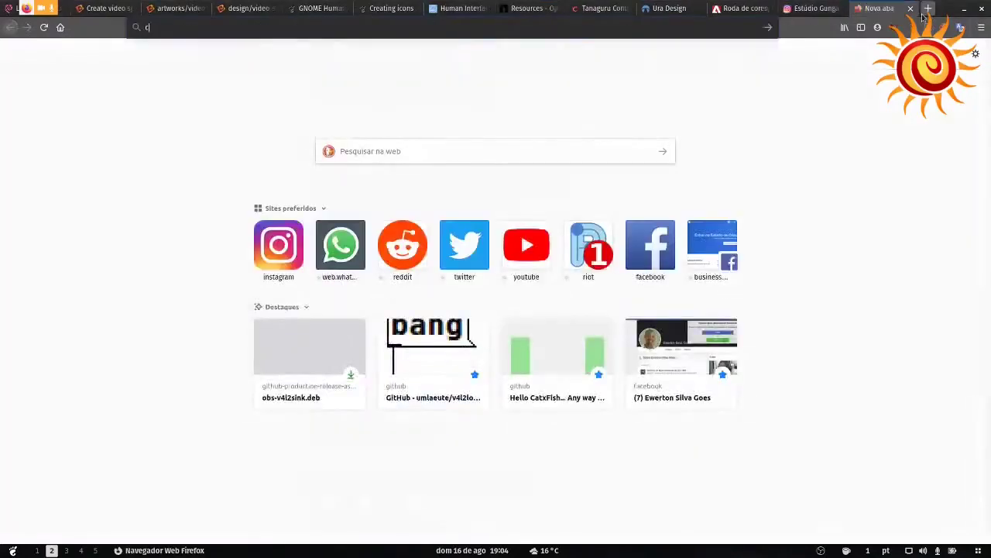
pyautogui.write('color palete')
pyautogui.press('Return')
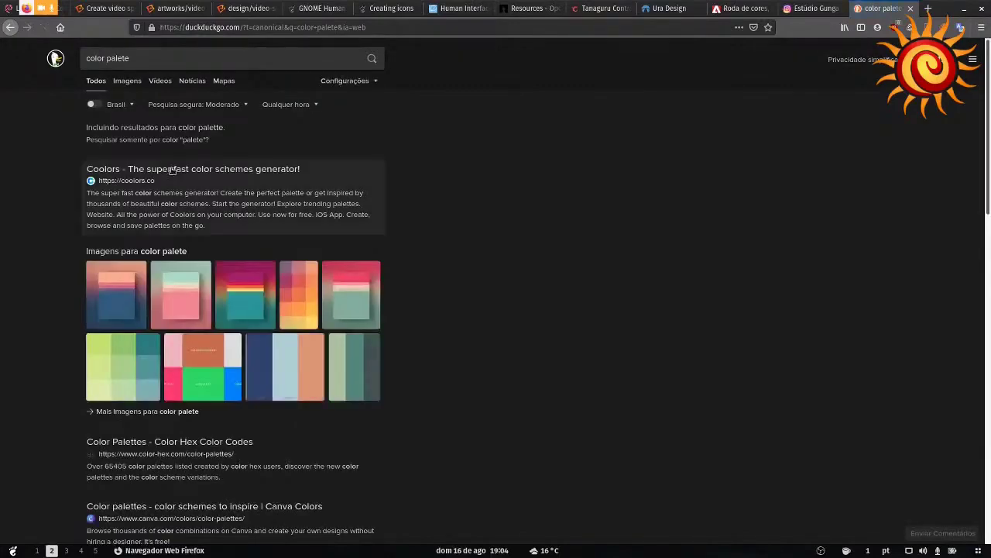
pyautogui.click(127, 81)
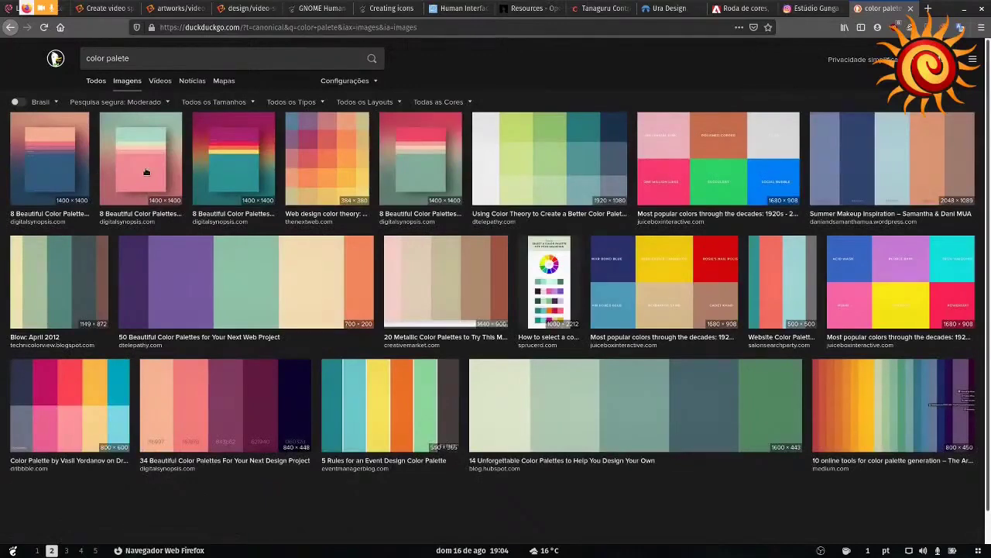
# Step: Preview the pink-and-mint and the purple-to-teal palettes and browse the other color palette images for inspiration
pyautogui.click(146, 172)
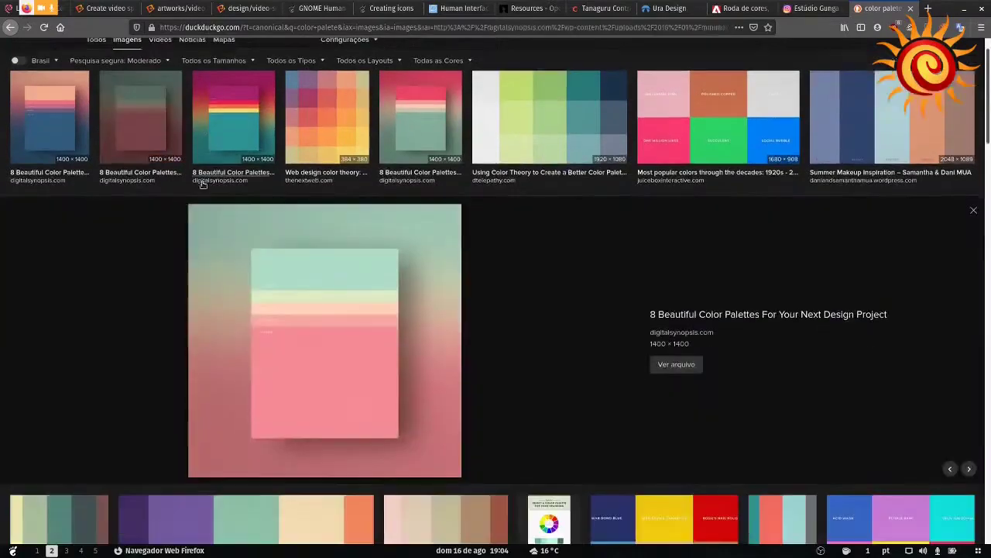
pyautogui.click(234, 127)
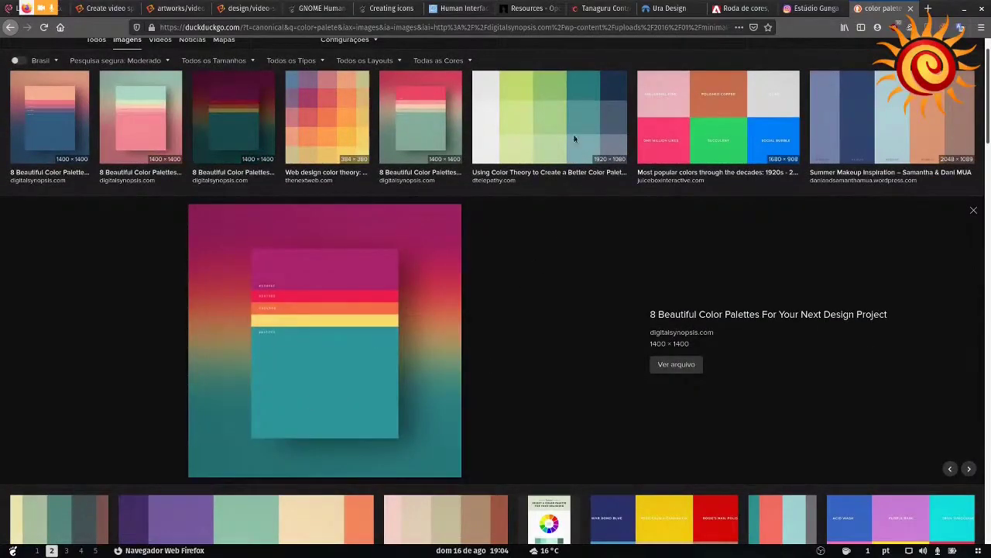
pyautogui.scroll(-3, 626, 272)
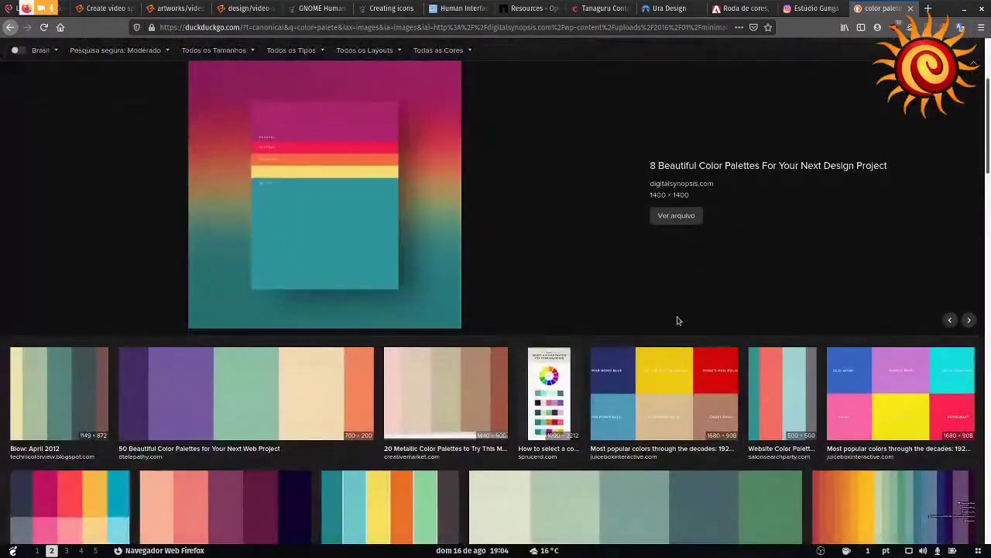
pyautogui.scroll(-2, 664, 325)
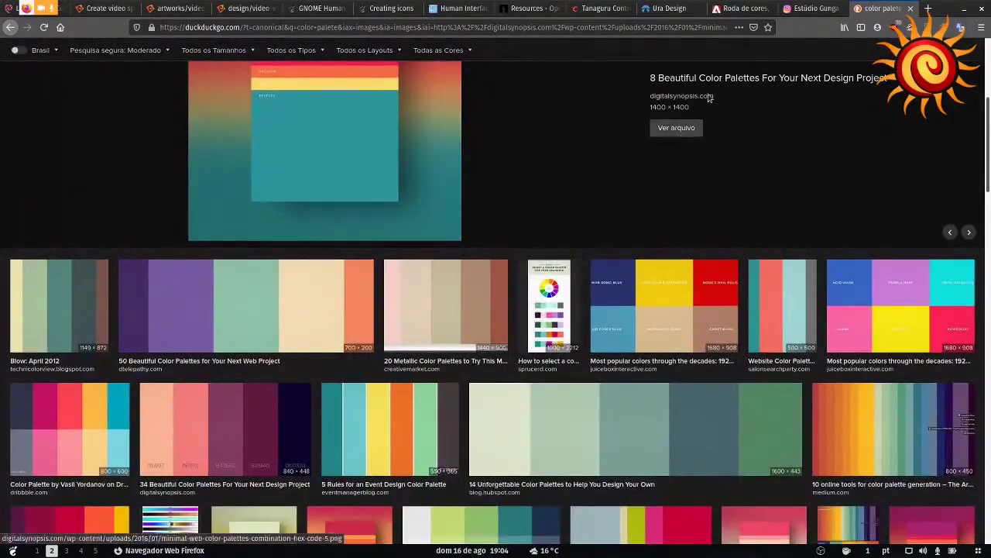
pyautogui.scroll(3, 655, 190)
pyautogui.scroll(-2, 612, 255)
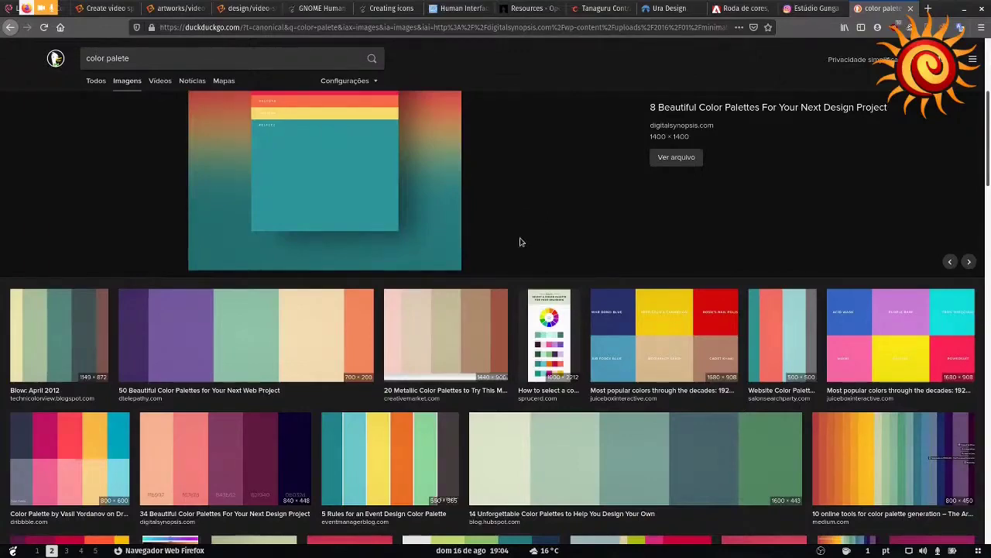
pyautogui.scroll(-2, 520, 242)
# Step: Switch to Inkscape and move the whole DebConf 20 browser-window graphic off the page to its upper left
pyautogui.moveTo(19, 425)
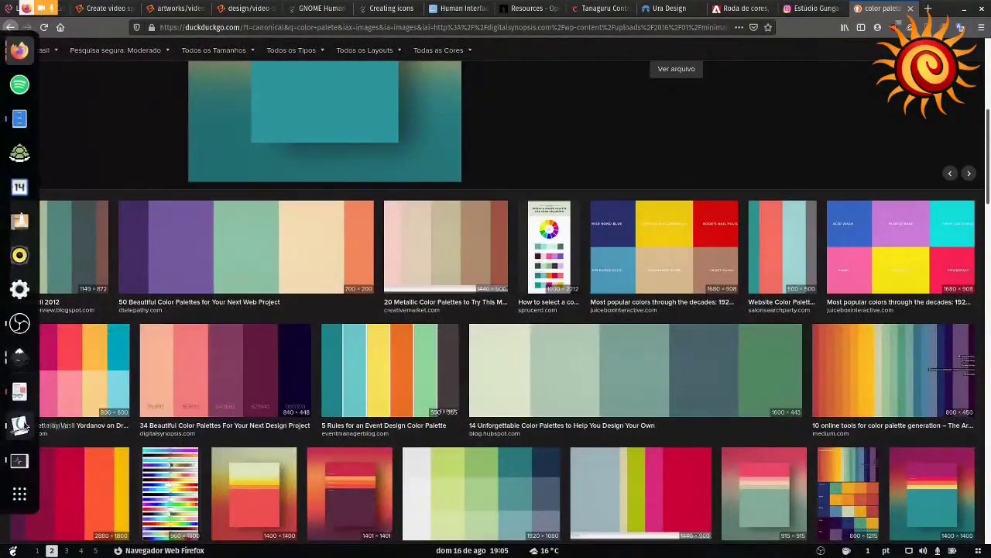
pyautogui.click(26, 365)
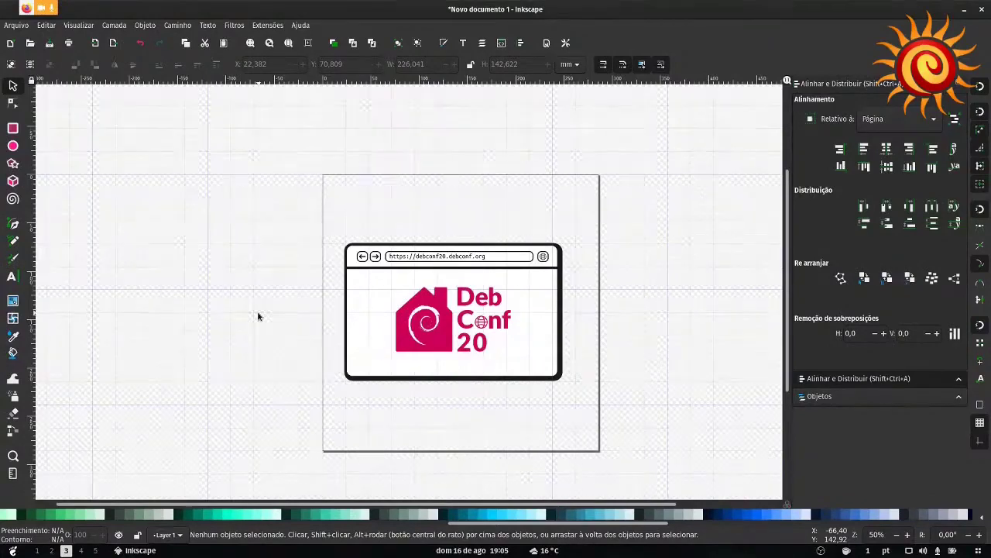
pyautogui.moveTo(296, 222); pyautogui.dragTo(568, 403)
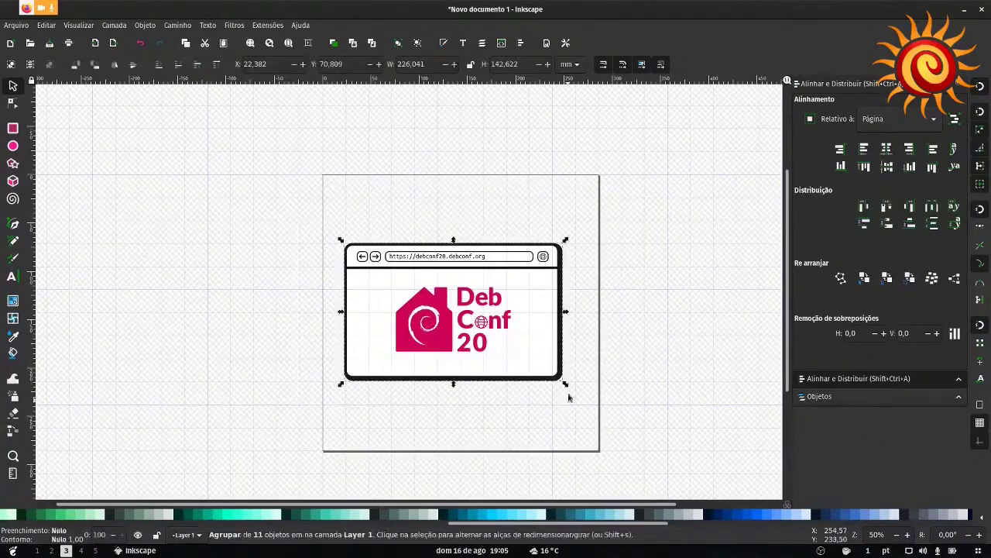
pyautogui.moveTo(537, 347); pyautogui.dragTo(240, 224)
# Step: Draw a blue square about 190.5 mm wide, centred on the page, and leave it selected
pyautogui.press('r')
pyautogui.moveTo(378, 227); pyautogui.dragTo(553, 403)
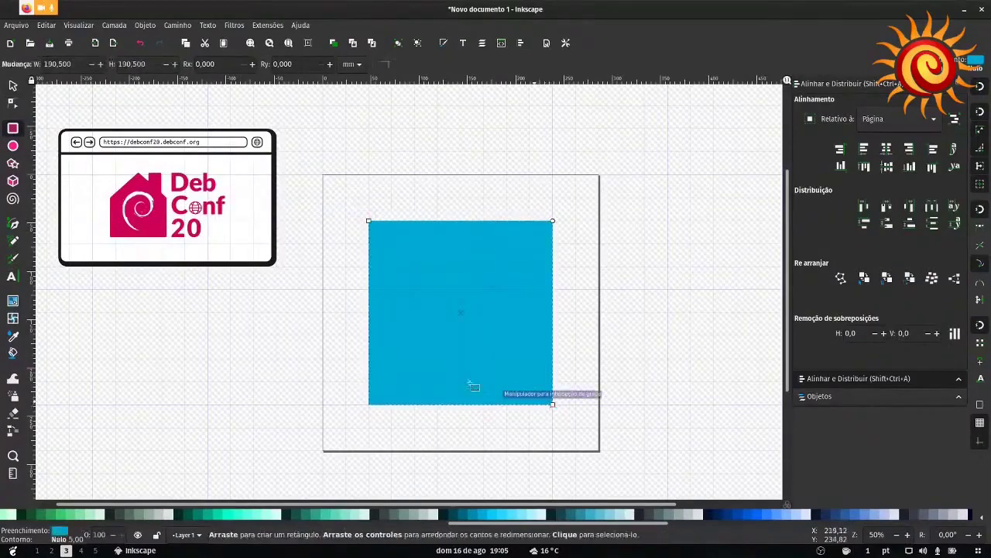
pyautogui.press('s')
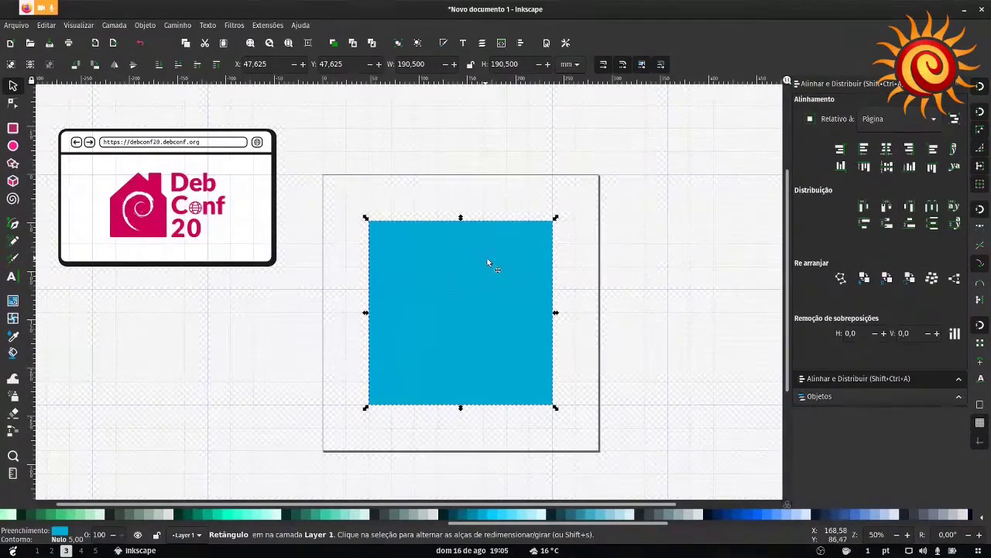
# Step: Try fully rounding the blue square's corners into a circle and shifting it up and right, and undo both changes
pyautogui.press('r')
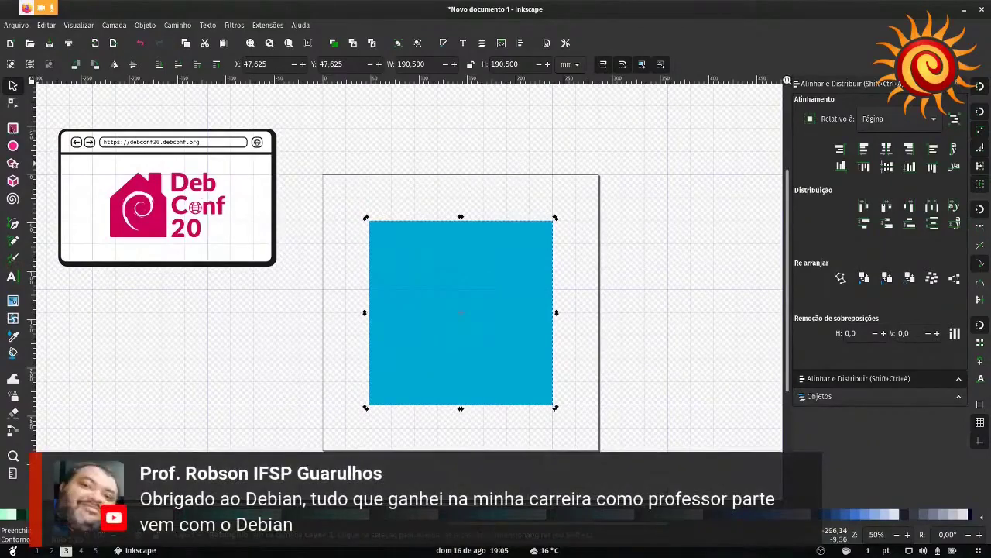
pyautogui.moveTo(552, 222); pyautogui.dragTo(560, 358)
pyautogui.press('s')
pyautogui.moveTo(569, 303); pyautogui.dragTo(545, 279)
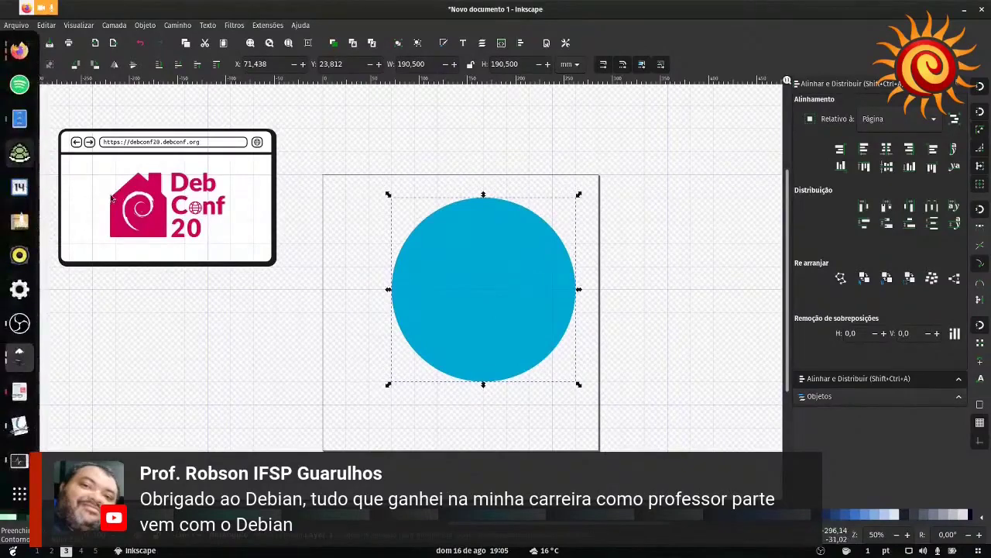
pyautogui.hotkey('ctrl', 'z')
pyautogui.hotkey('ctrl', 'z')
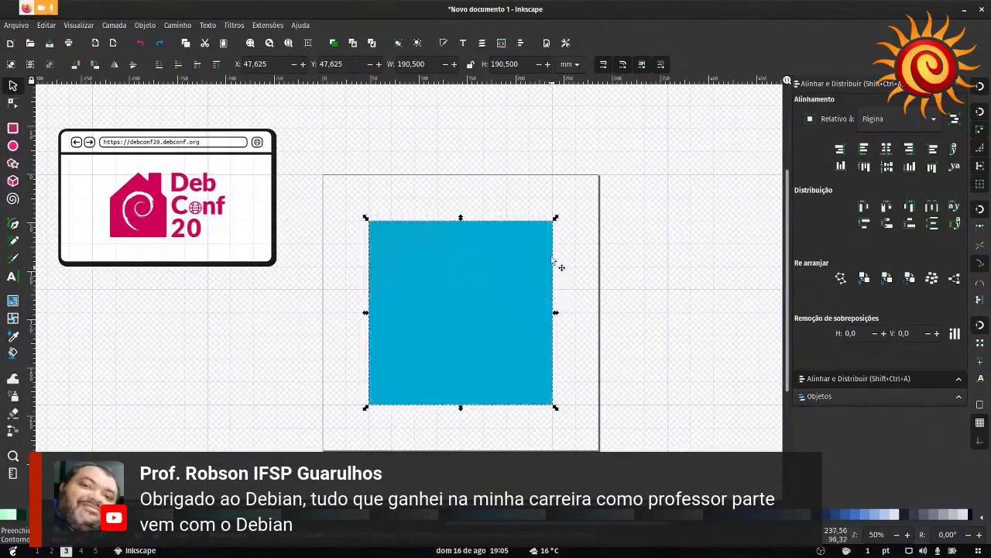
# Step: Open the Path Effects dialog for the blue square and float it beside the page
pyautogui.click(263, 30)
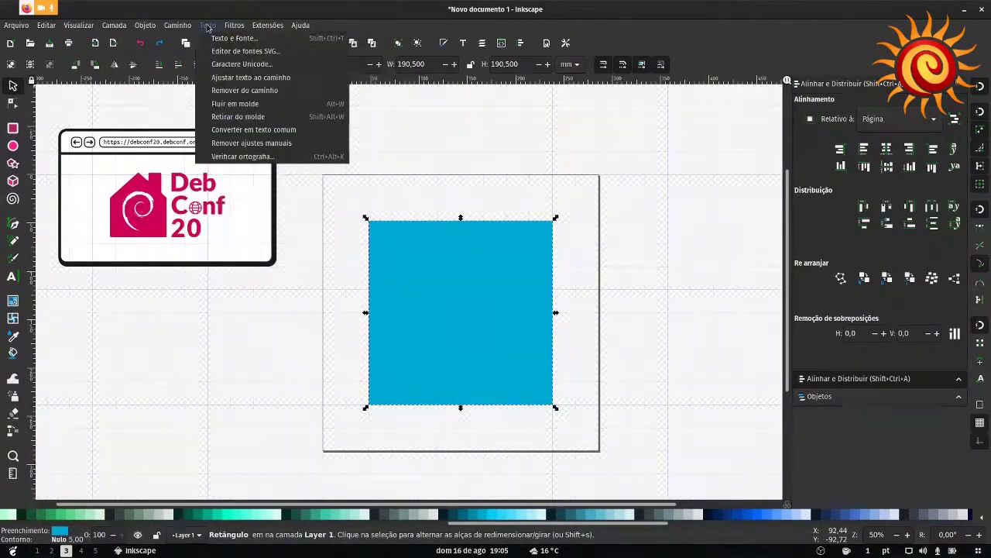
pyautogui.moveTo(182, 29)
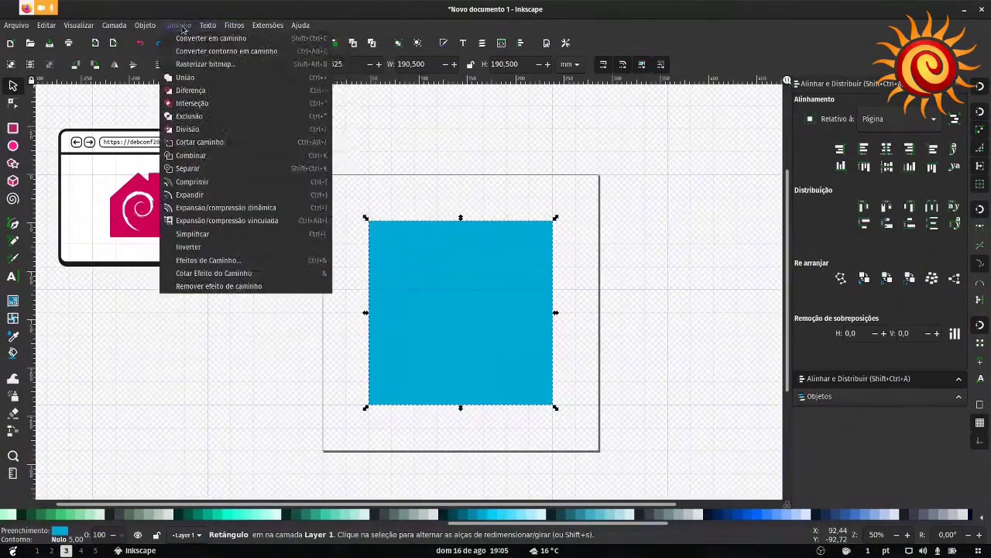
pyautogui.click(259, 261)
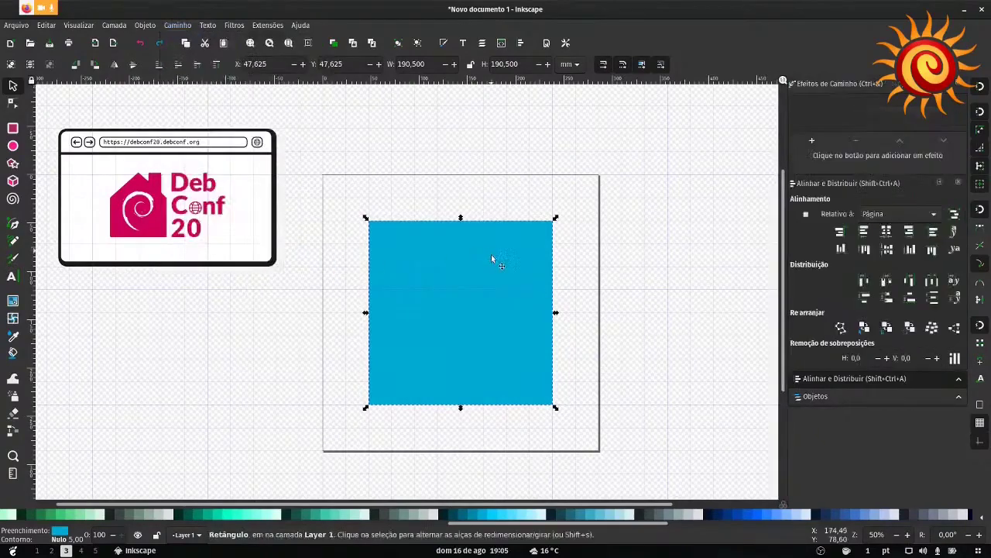
pyautogui.moveTo(855, 83); pyautogui.dragTo(689, 119)
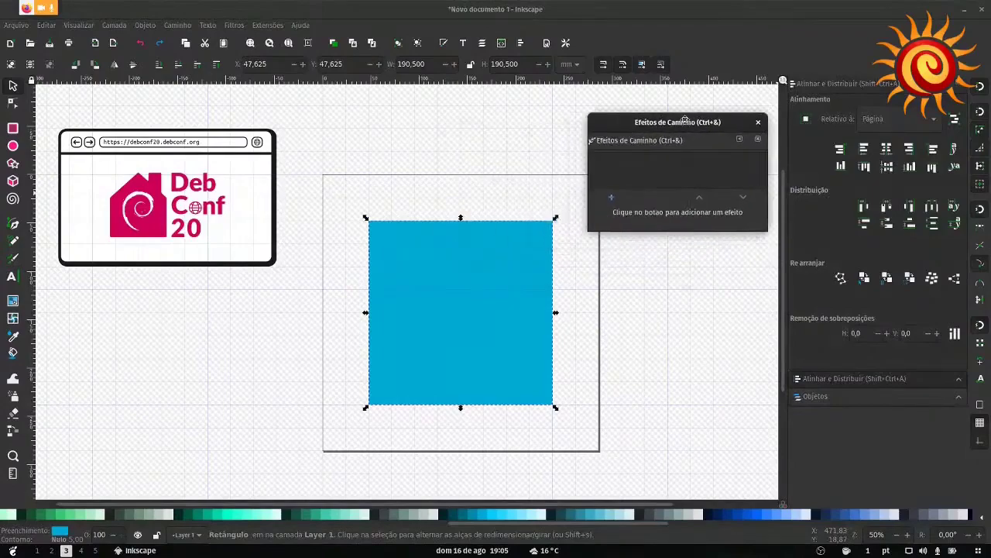
# Step: Add the Corners (Fillet/Chamfer) path effect to the blue square with its radius in percent
pyautogui.click(612, 199)
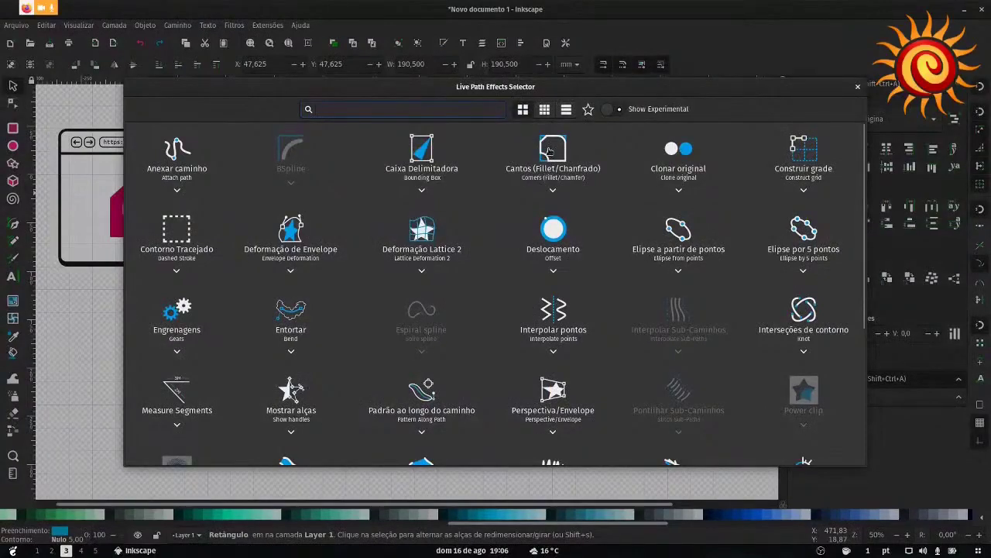
pyautogui.scroll(-5, 570, 213)
pyautogui.scroll(5, 570, 217)
pyautogui.click(553, 148)
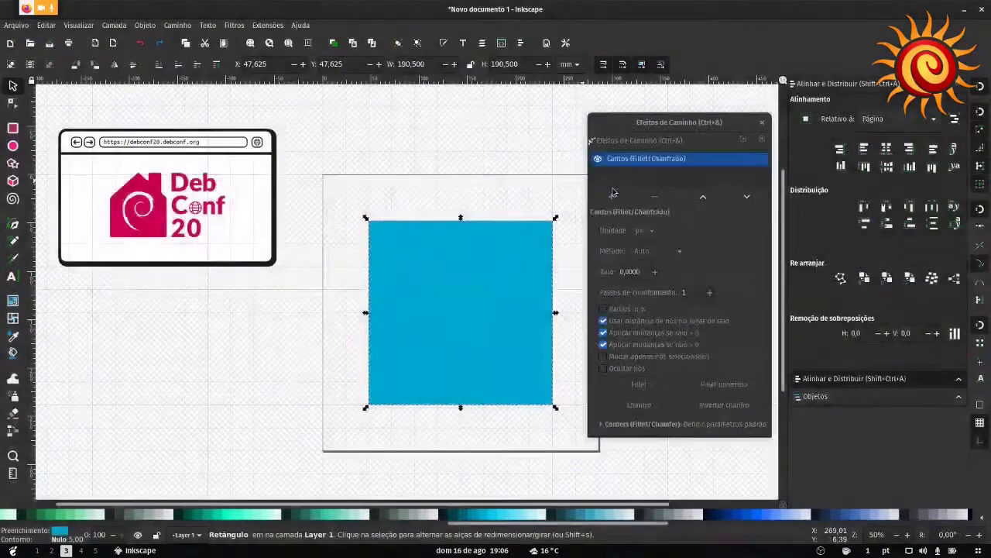
pyautogui.click(604, 309)
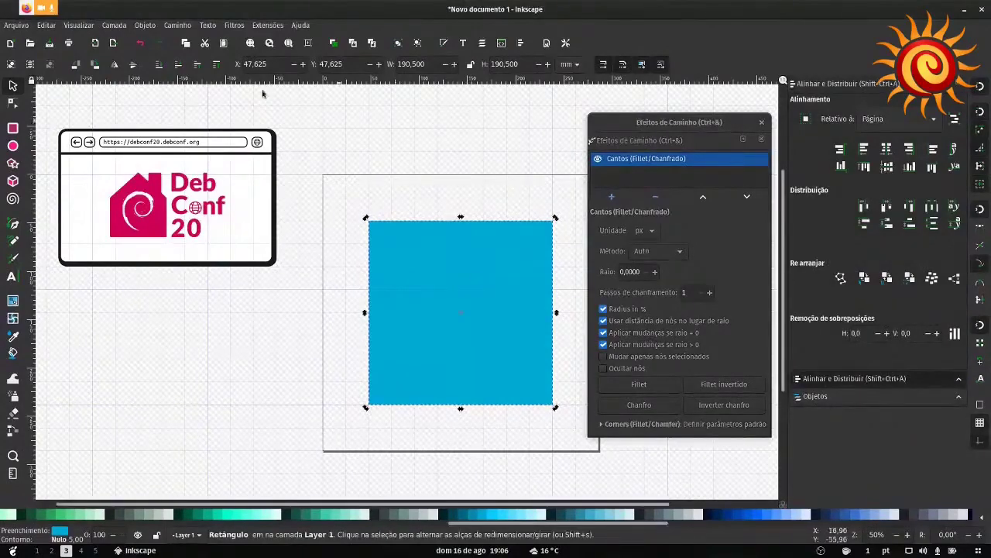
# Step: Convert the blue square to a path and apply the Corners (Fillet/Chamfer) effect to that path
pyautogui.click(185, 27)
pyautogui.click(208, 37)
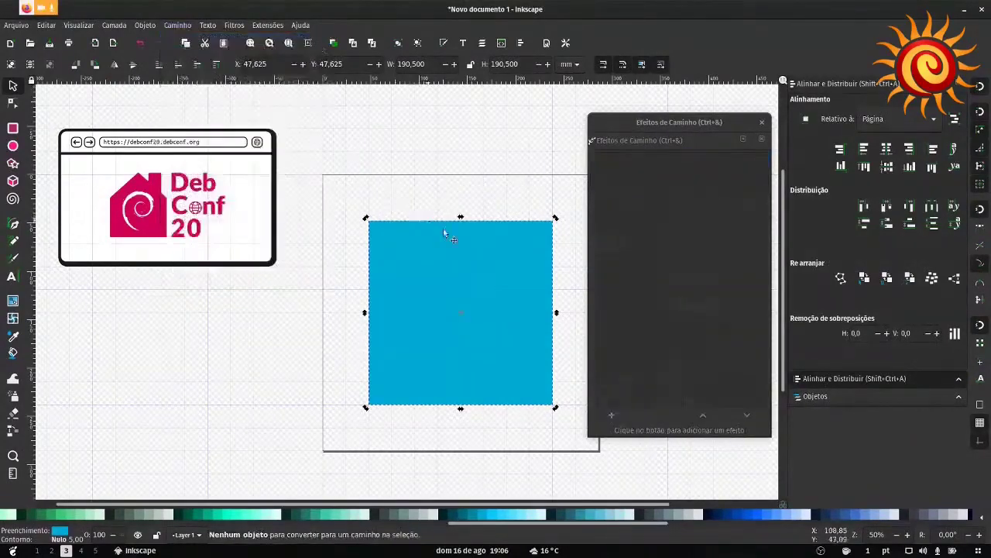
pyautogui.click(611, 417)
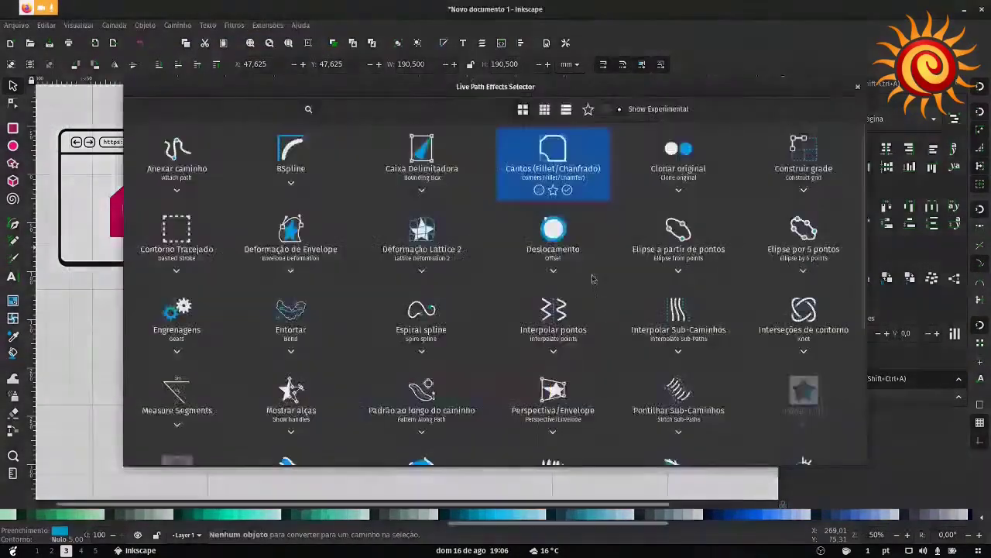
pyautogui.press('Escape')
pyautogui.press('Escape')
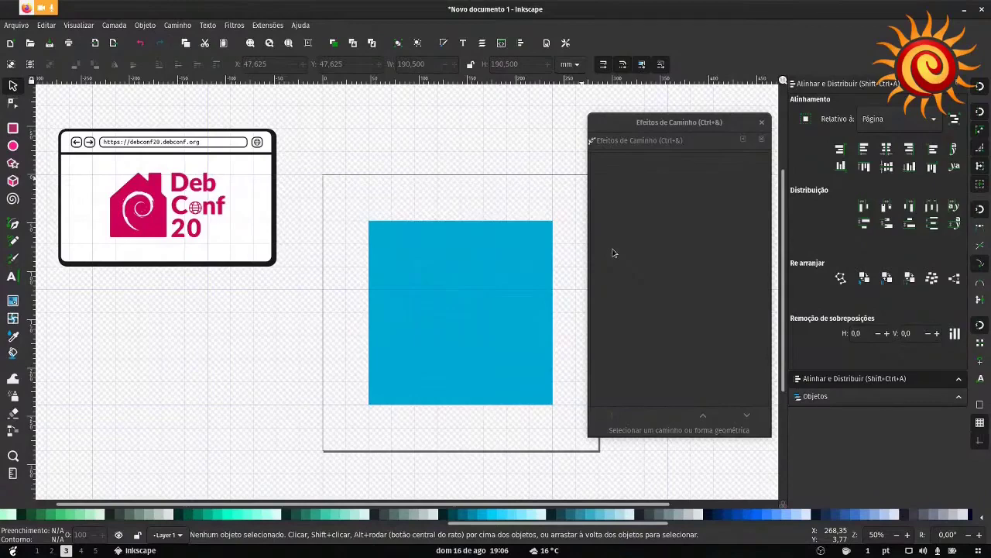
pyautogui.moveTo(684, 127); pyautogui.dragTo(661, 123)
pyautogui.click(464, 308)
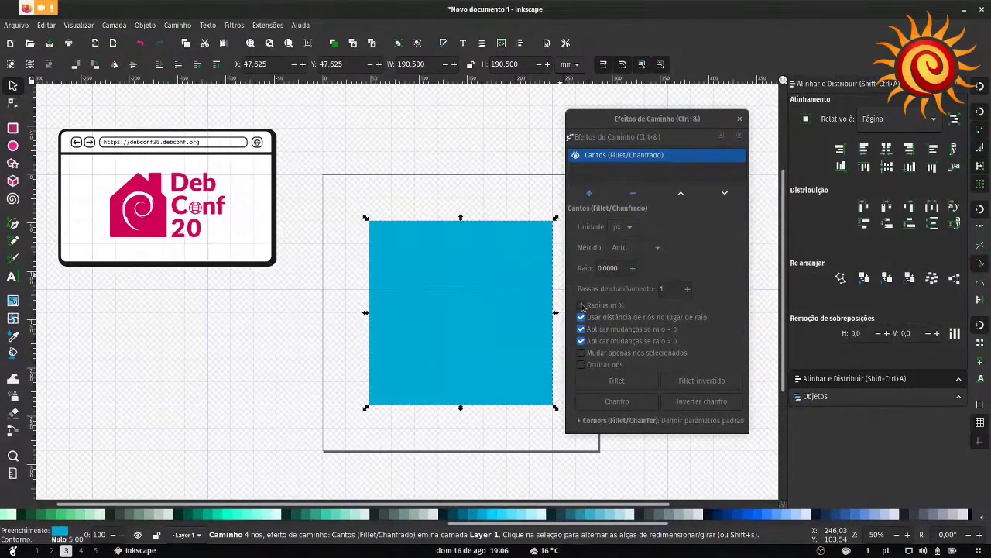
# Step: Set the corner effect's radius to 10 px and inspect the square's upper-right corner up close
pyautogui.click(632, 268)
pyautogui.click(633, 268)
pyautogui.click(634, 268)
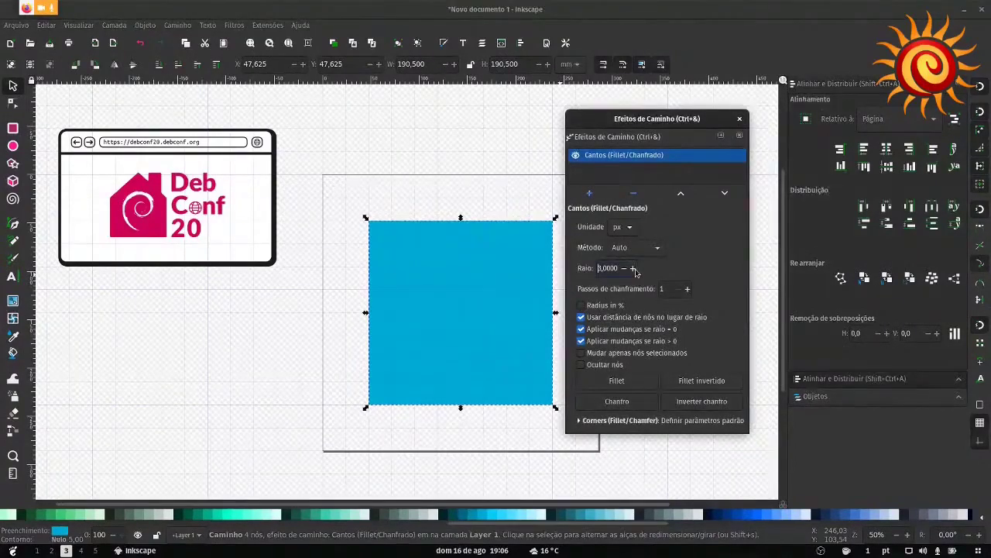
pyautogui.click(634, 268)
pyautogui.click(633, 268)
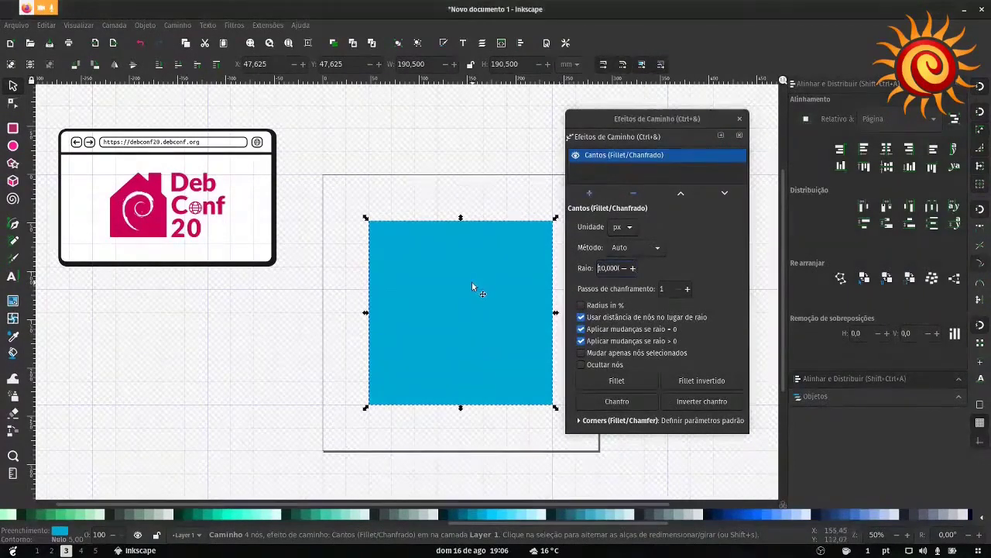
pyautogui.keyDown('ctrl'); pyautogui.scroll(7, 554, 219); pyautogui.keyUp('ctrl')
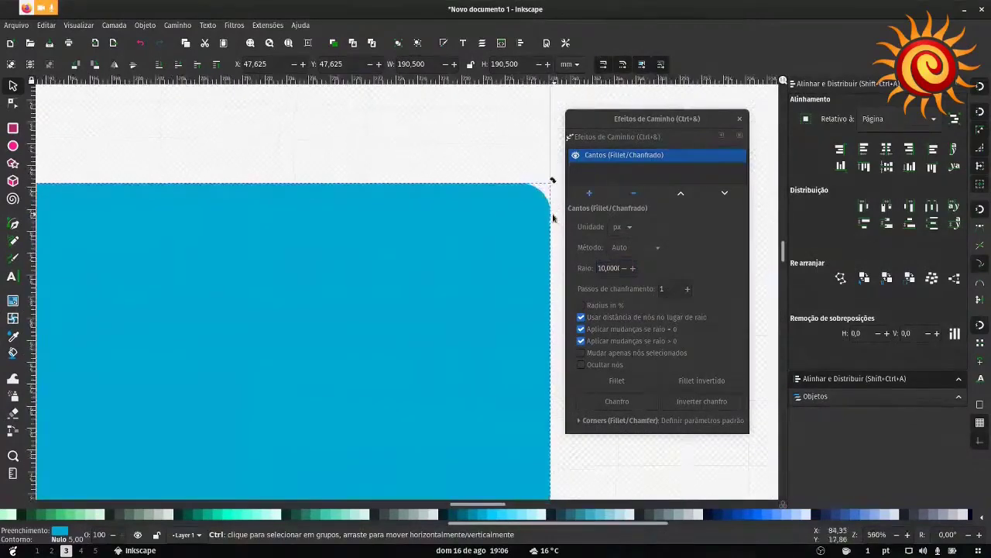
# Step: Set the corner effect's radius to 100 px and deselect the rounded square
pyautogui.click(602, 268)
pyautogui.write('0')
pyautogui.press('Return')
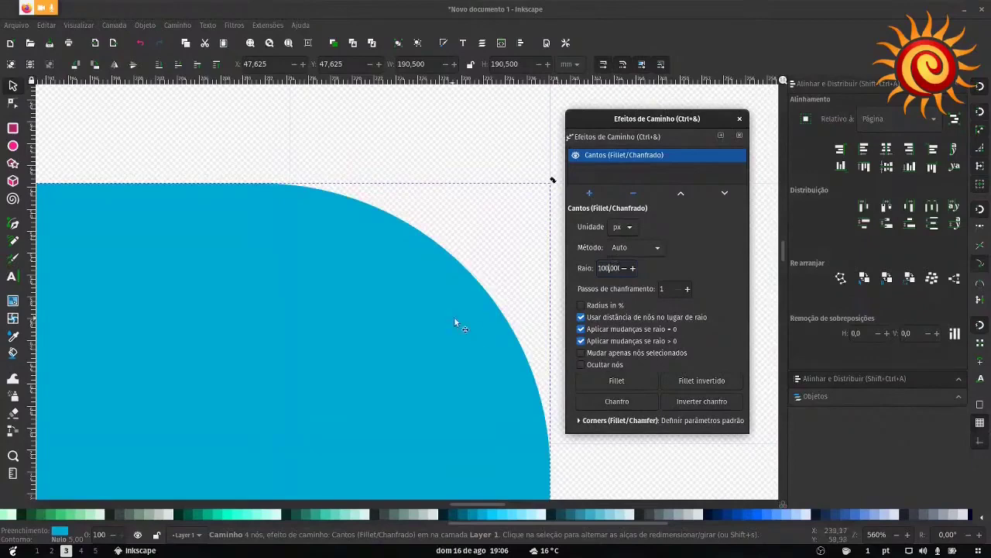
pyautogui.keyDown('ctrl'); pyautogui.scroll(-7, 474, 337); pyautogui.keyUp('ctrl')
pyautogui.click(504, 361)
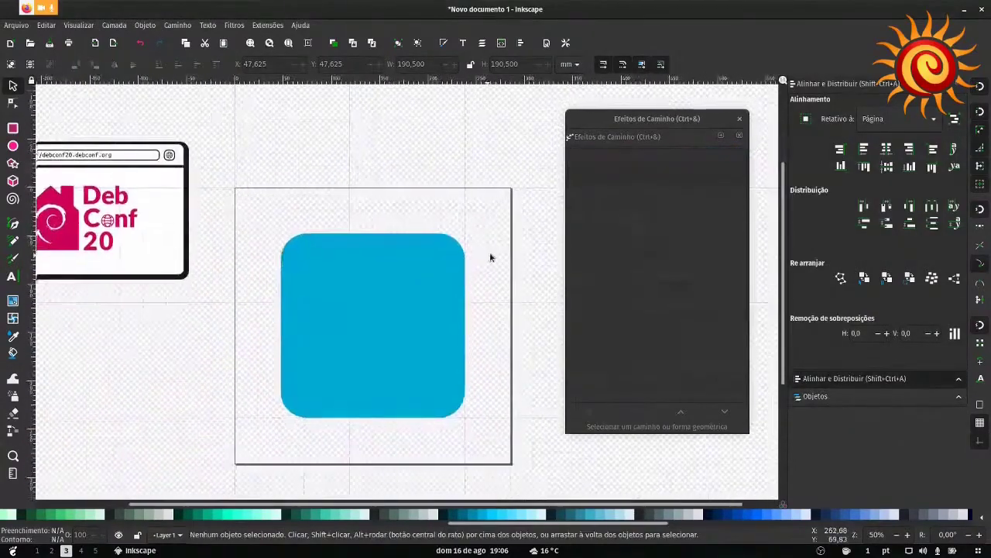
# Step: Move the rounded square partly off the page's left edge, to about X -47.6 mm, Y 71.4 mm
pyautogui.click(451, 346)
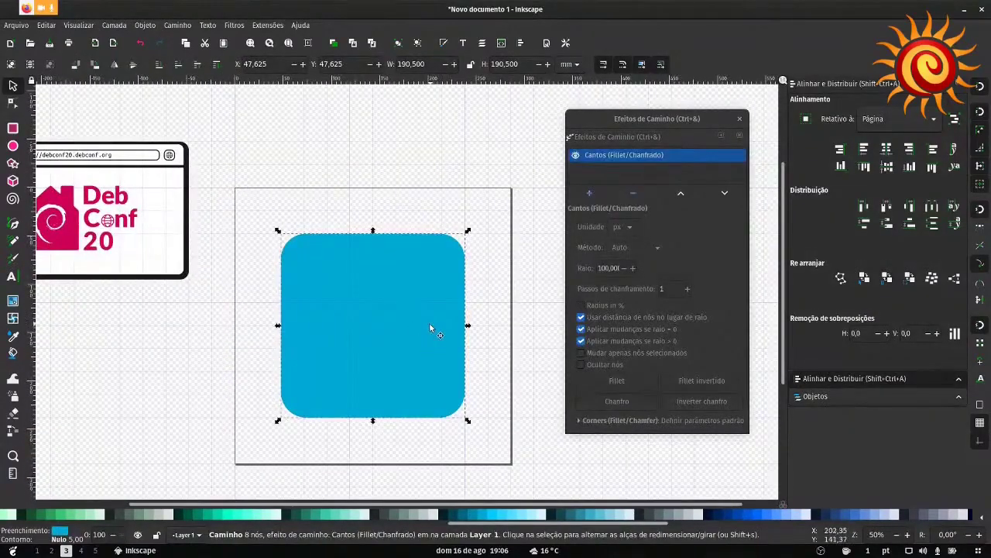
pyautogui.moveTo(423, 322); pyautogui.dragTo(335, 345)
pyautogui.hscroll(1, 425, 298)
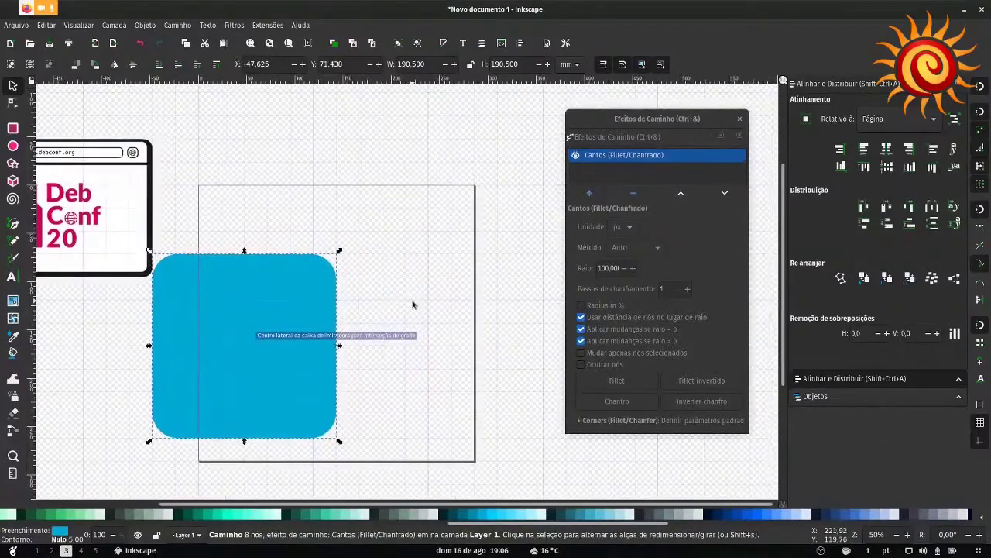
# Step: Write the text "OLA" and enlarge it to about 142 × 54 mm beside the blue rounded square
pyautogui.press('t')
pyautogui.press('Escape')
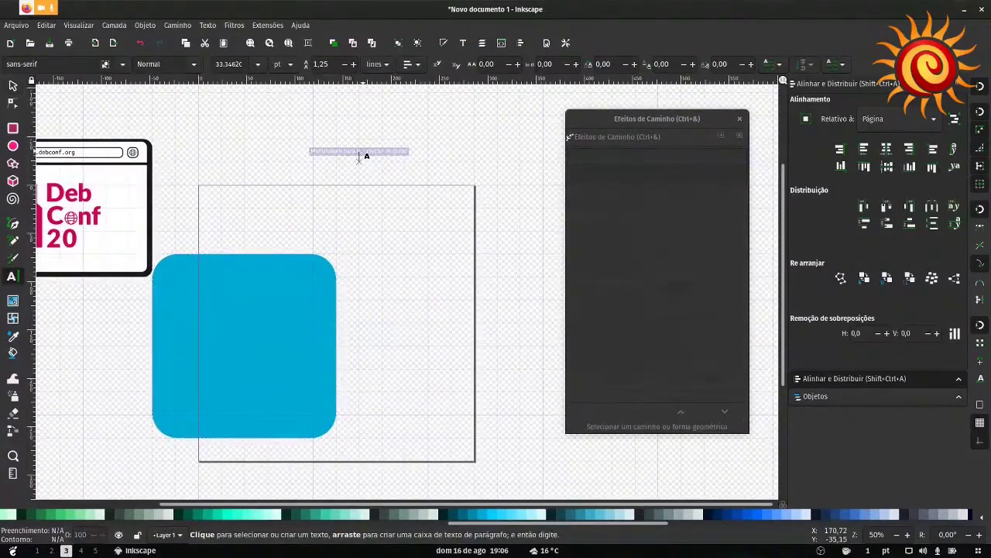
pyautogui.click(359, 158)
pyautogui.click(12, 85)
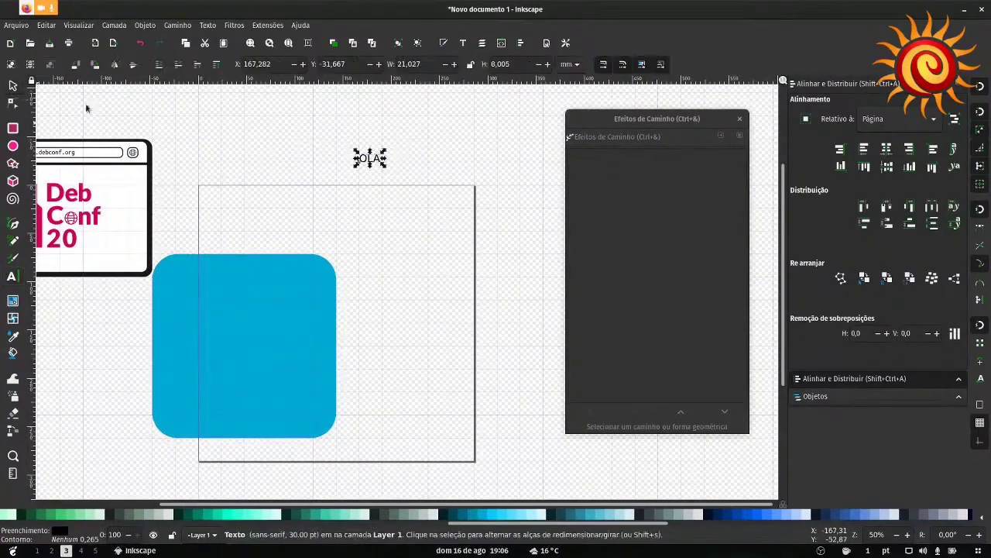
pyautogui.moveTo(384, 161); pyautogui.dragTo(500, 210)
pyautogui.moveTo(442, 194); pyautogui.dragTo(444, 275)
# Step: Convert the OLA text to paths and select the letter L inside the resulting group
pyautogui.click(184, 27)
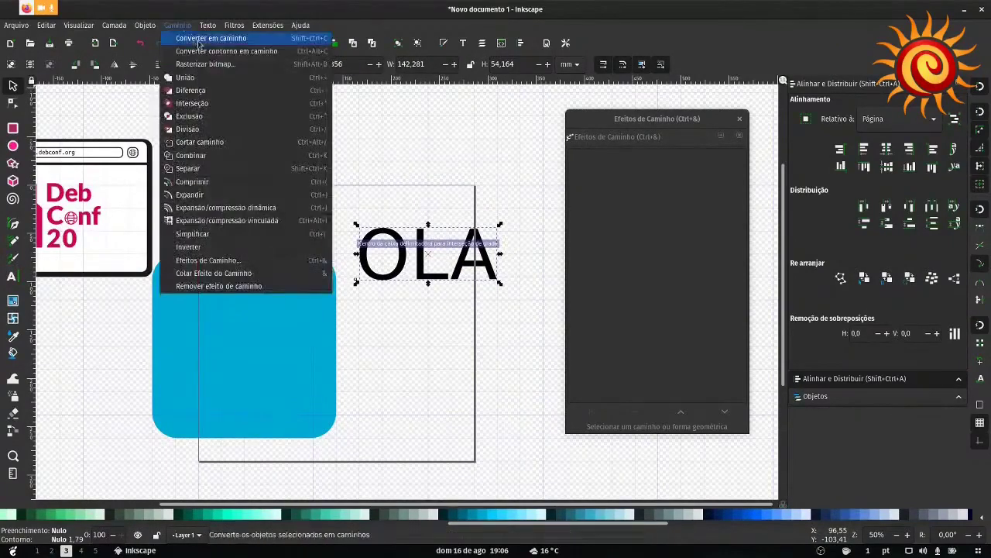
pyautogui.click(229, 39)
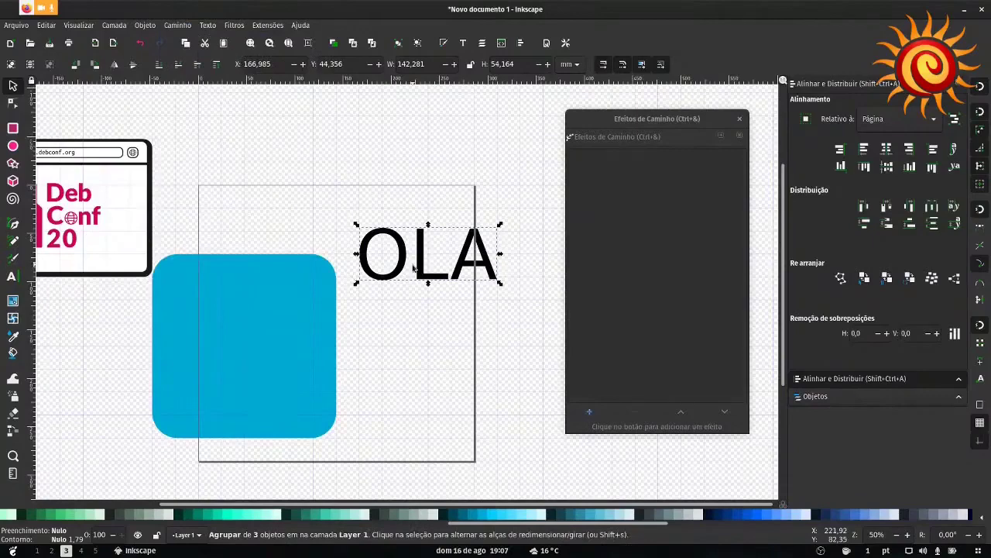
pyautogui.click(425, 271)
pyautogui.keyDown('ctrl'); pyautogui.click(422, 265); pyautogui.keyUp('ctrl')
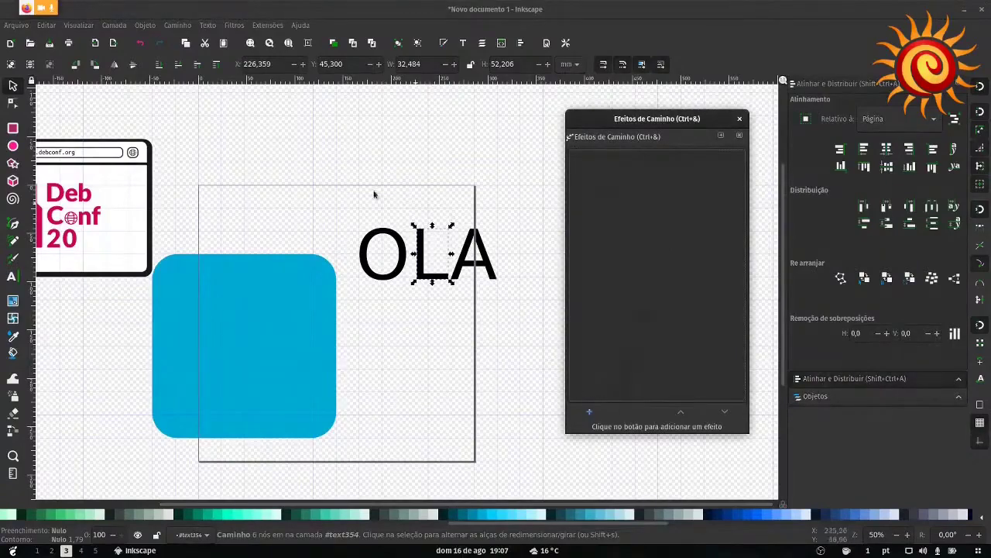
# Step: Apply the Corners (Fillet/Chamfer) effect to the letter A with a radius of 10 px
pyautogui.scroll(3, 430, 261)
pyautogui.click(522, 300)
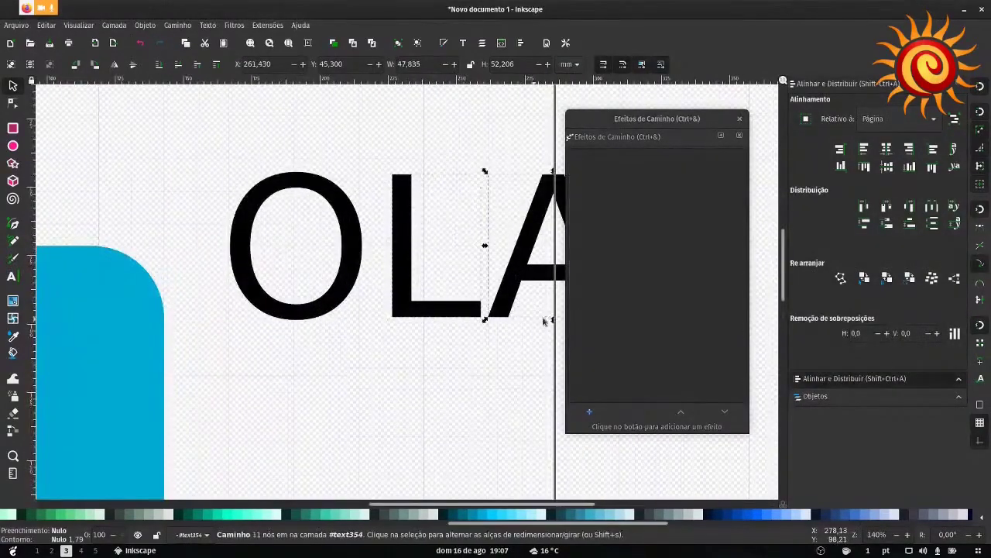
pyautogui.hscroll(4, 519, 336)
pyautogui.click(588, 412)
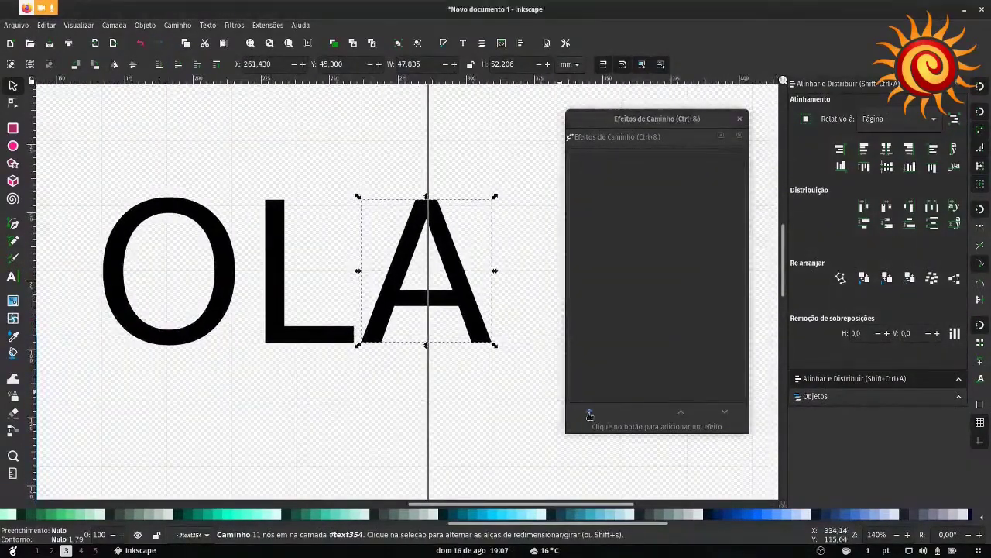
pyautogui.click(553, 159)
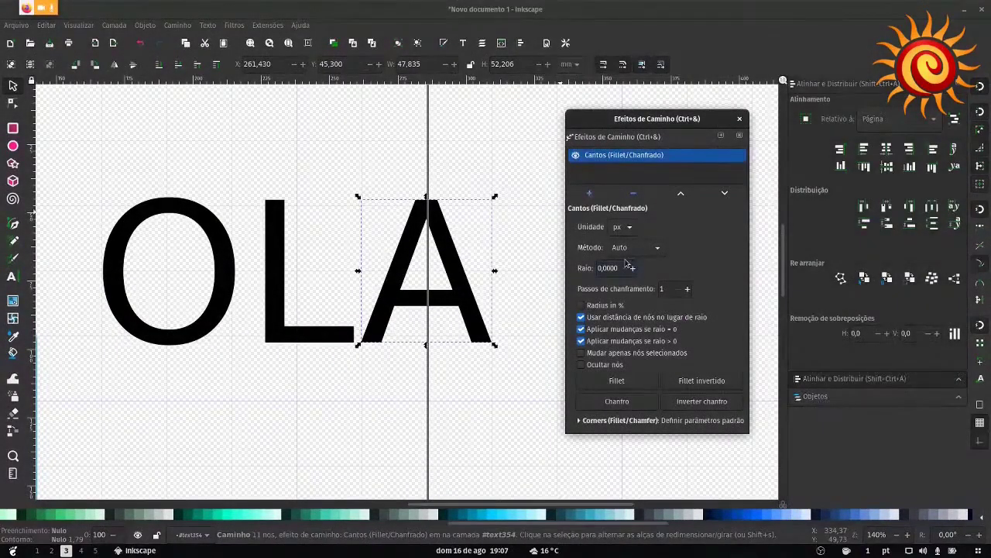
pyautogui.write('1')
pyautogui.press('Return')
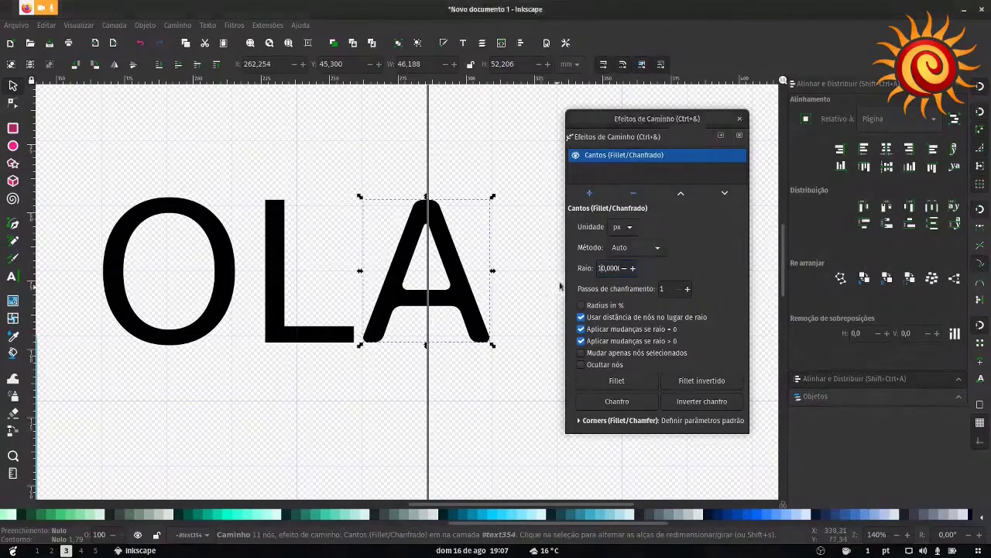
# Step: Inspect the rounded corners of the letter A up close and compare them with the whole word
pyautogui.click(504, 300)
pyautogui.keyDown('ctrl'); pyautogui.scroll(2, 484, 314); pyautogui.keyUp('ctrl')
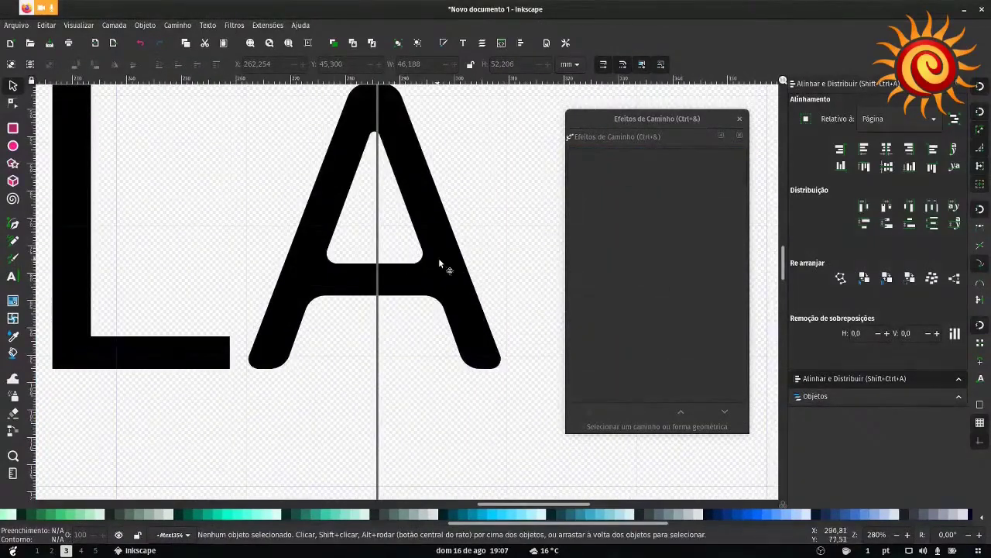
pyautogui.click(438, 264)
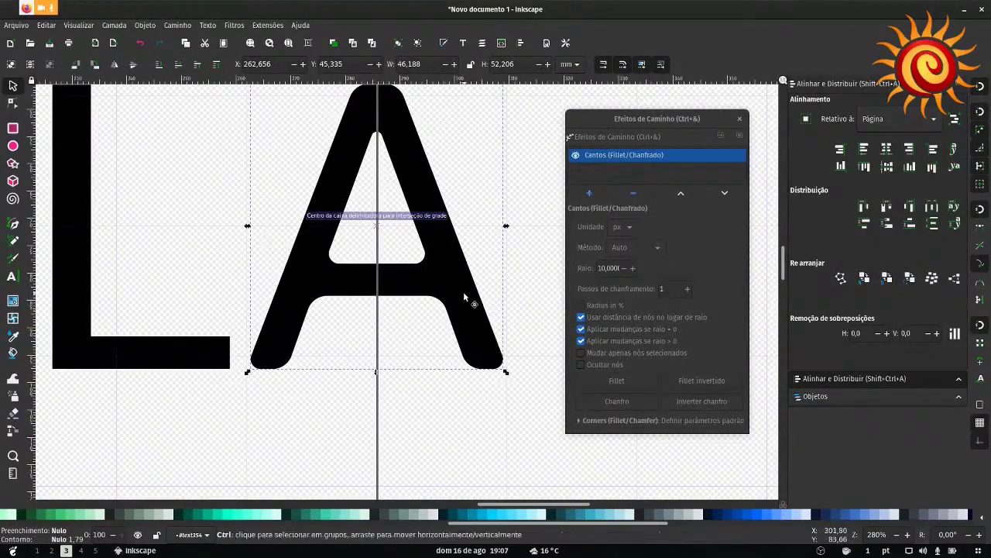
pyautogui.keyDown('ctrl'); pyautogui.scroll(-3, 463, 291); pyautogui.keyUp('ctrl')
pyautogui.keyDown('ctrl'); pyautogui.scroll(3, 496, 279); pyautogui.keyUp('ctrl')
pyautogui.click(526, 267)
pyautogui.keyDown('ctrl'); pyautogui.scroll(-5, 526, 268); pyautogui.keyUp('ctrl')
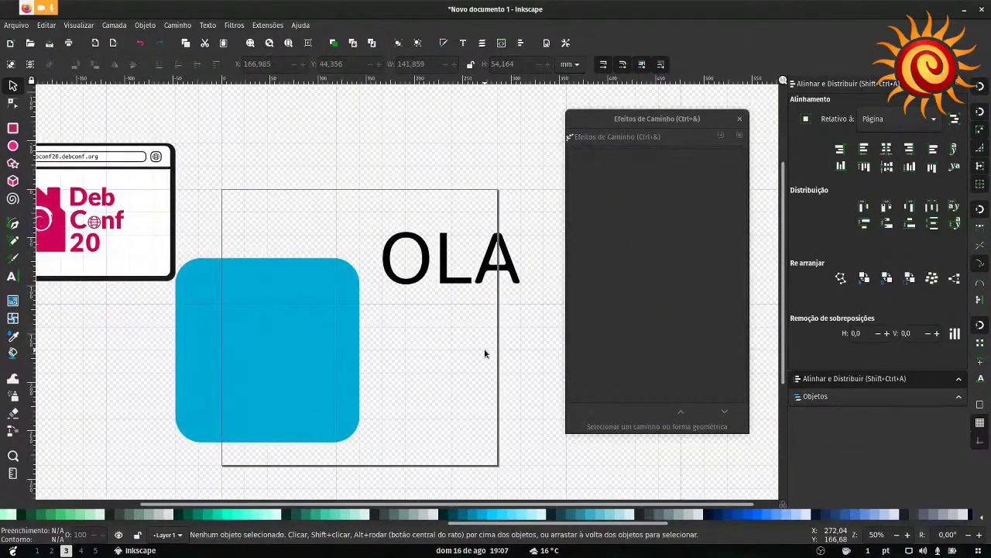
pyautogui.keyDown('ctrl'); pyautogui.scroll(-3, 485, 354); pyautogui.keyUp('ctrl')
# Step: Delete the OLA letter group from the page
pyautogui.moveTo(508, 262); pyautogui.dragTo(416, 323)
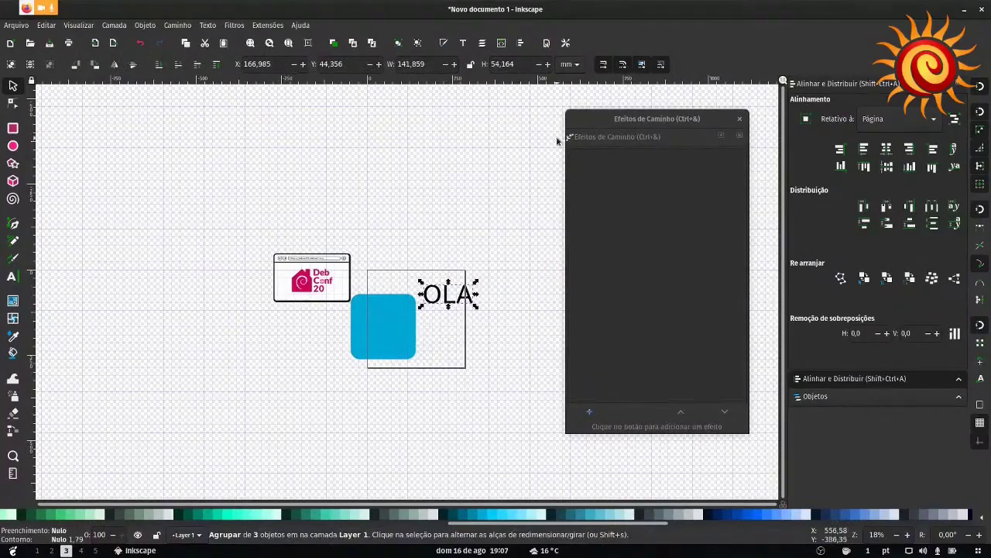
pyautogui.hscroll(2, 478, 214)
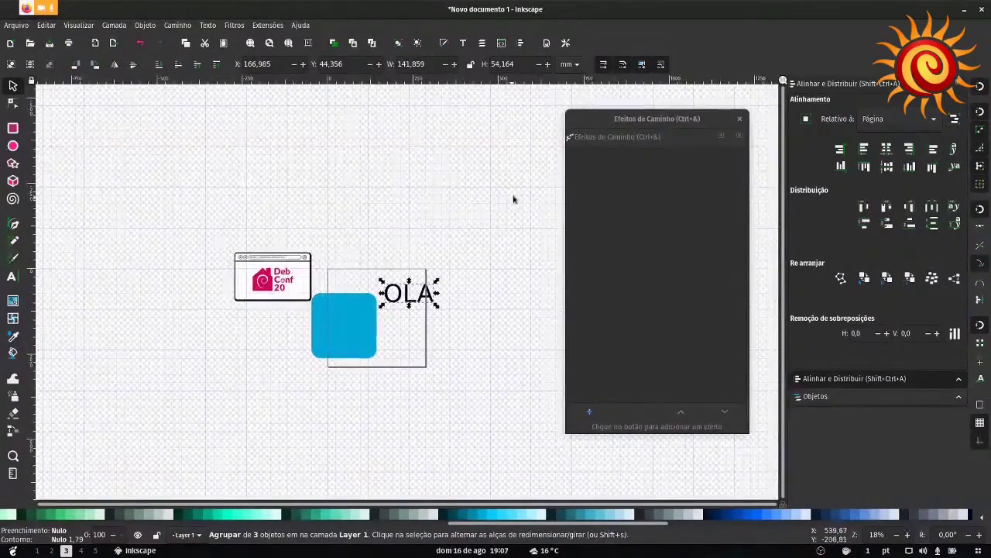
pyautogui.hscroll(-2, 454, 193)
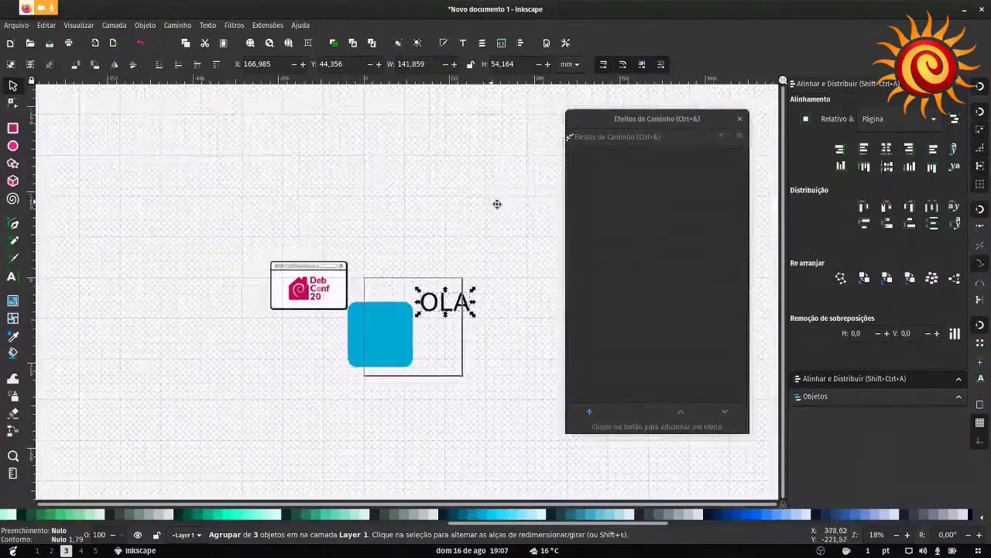
pyautogui.scroll(1, 498, 204)
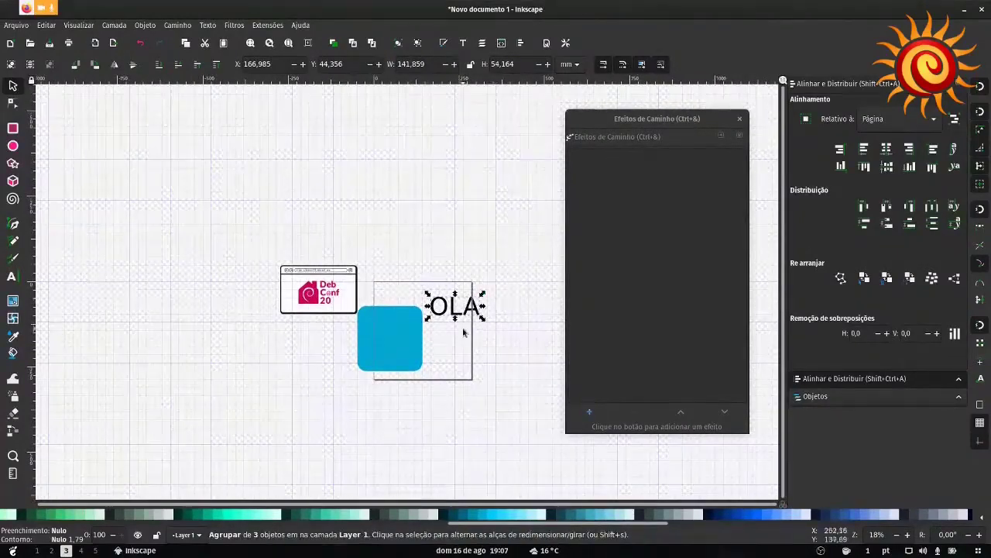
pyautogui.scroll(1, 411, 331)
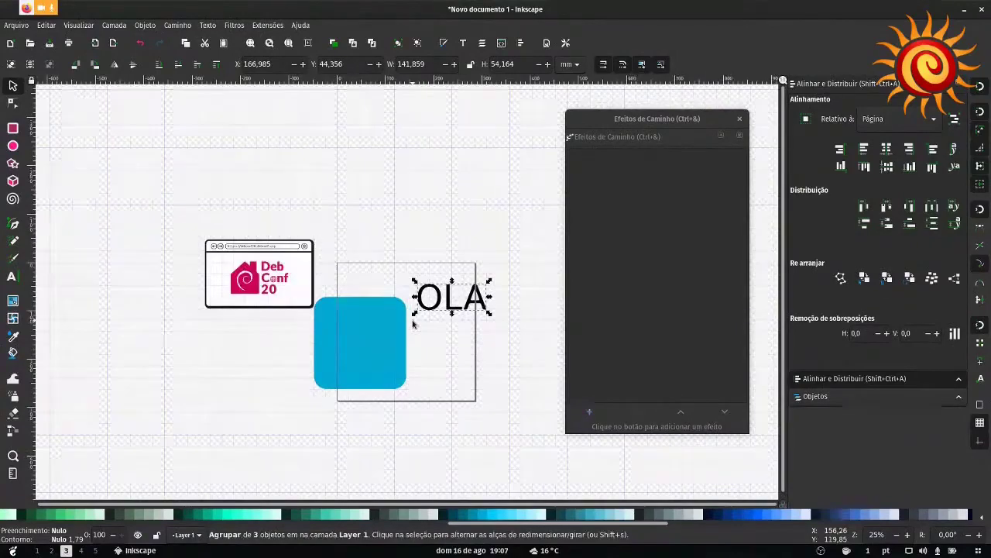
pyautogui.moveTo(399, 261); pyautogui.dragTo(516, 318)
pyautogui.press('Delete')
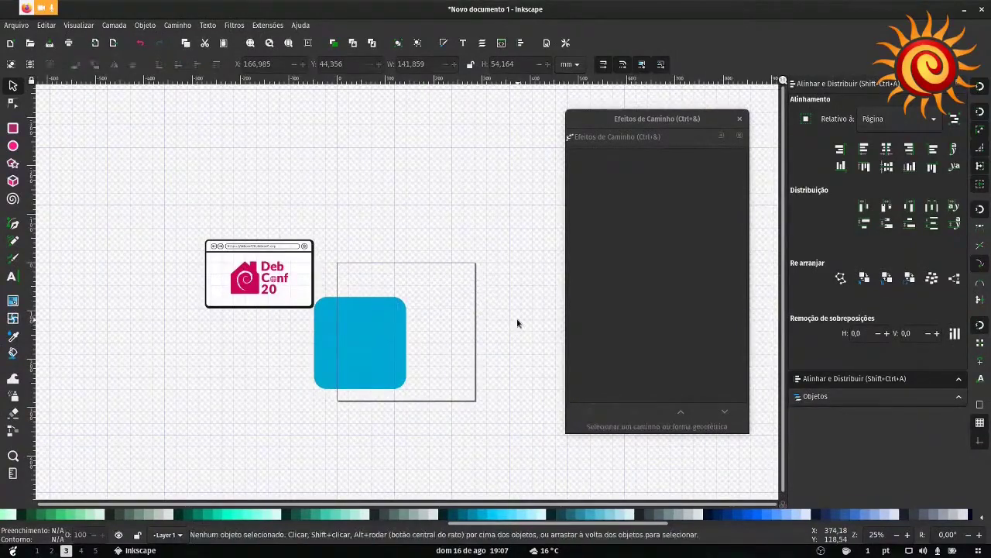
# Step: Move the rounded blue square inside the page to about X 47.6 mm, Y 47.6 mm
pyautogui.moveTo(371, 323); pyautogui.dragTo(420, 305)
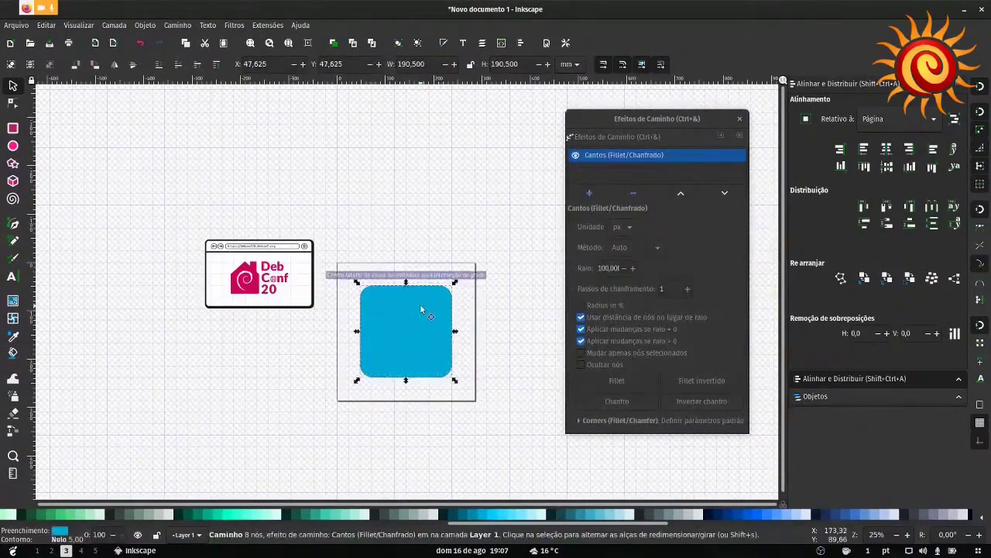
pyautogui.click(518, 309)
pyautogui.click(489, 307)
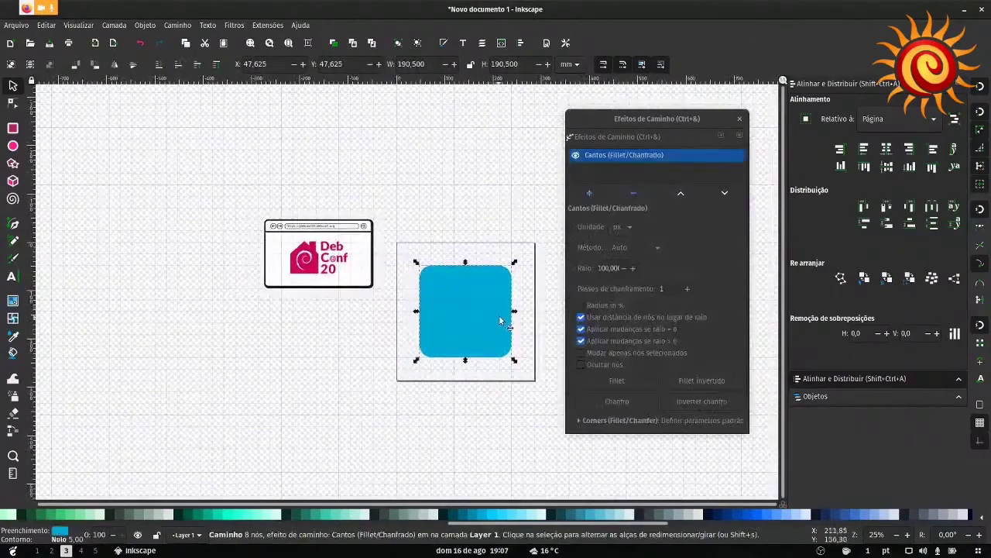
# Step: Toggle the corner effect's visibility on the blue square, remove the effect and close the path effects dialog
pyautogui.click(576, 155)
pyautogui.click(576, 155)
pyautogui.click(576, 156)
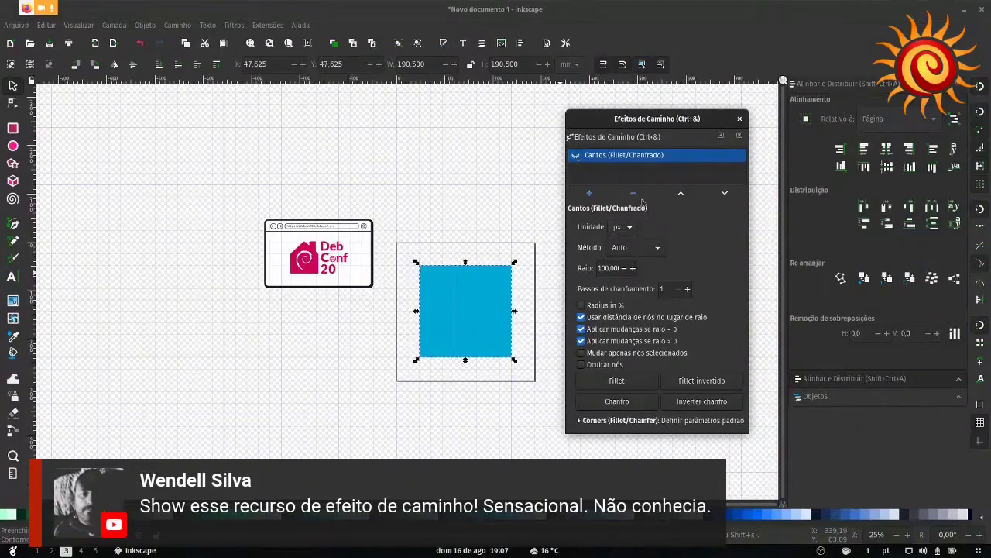
pyautogui.click(642, 196)
pyautogui.click(739, 118)
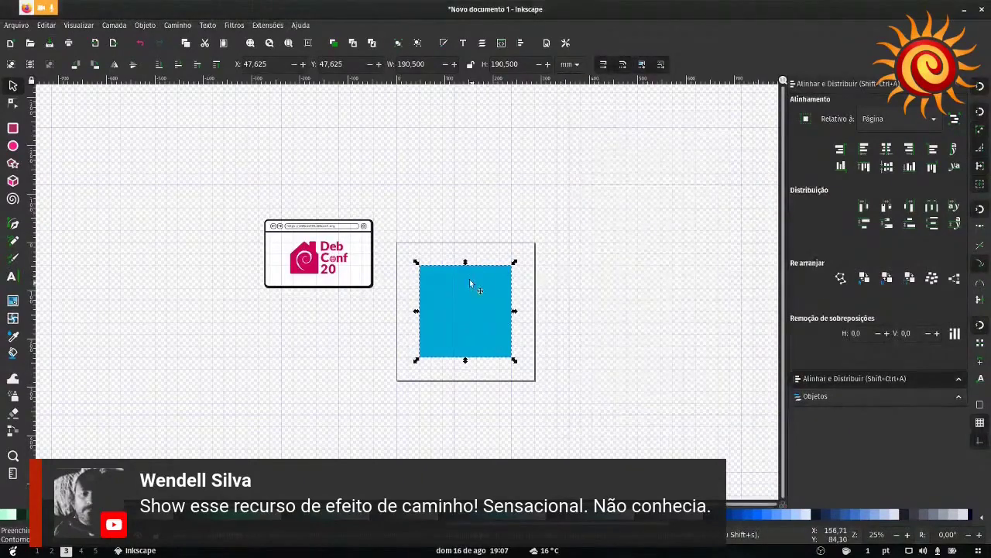
# Step: Delete the sharp-cornered blue square from the page
pyautogui.scroll(1, 469, 279)
pyautogui.click(630, 254)
pyautogui.click(468, 318)
pyautogui.click(509, 287)
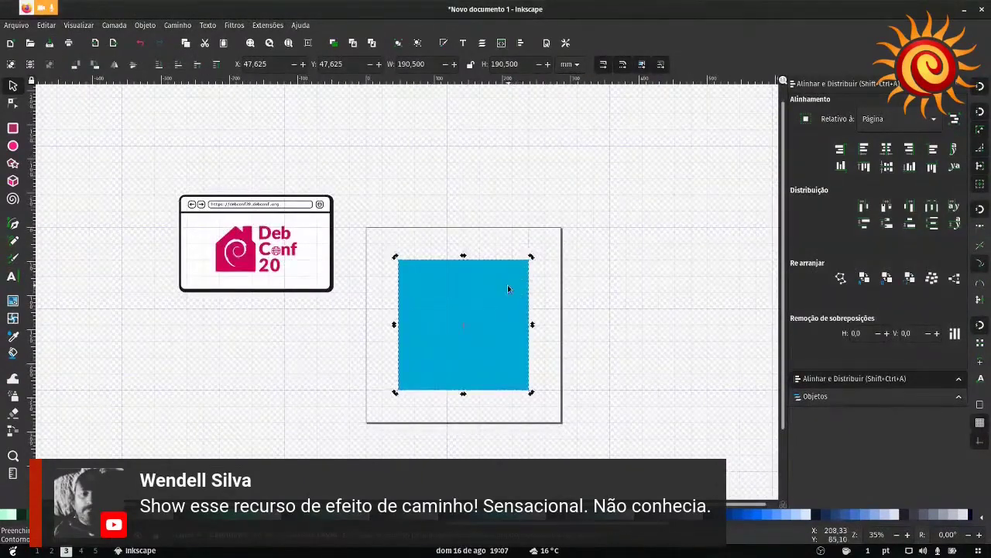
pyautogui.press('n')
pyautogui.press('s')
pyautogui.click(493, 287)
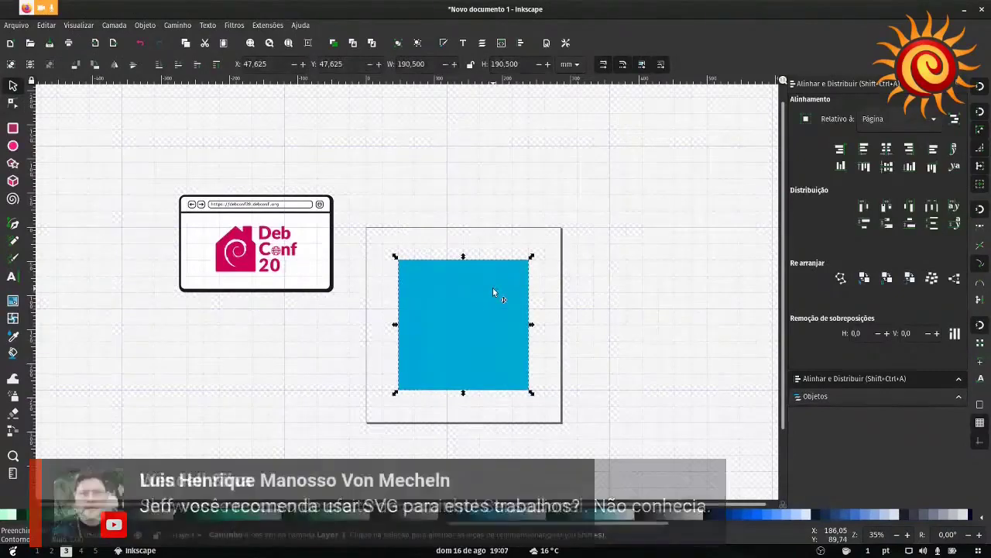
pyautogui.press('Delete')
# Step: Draw a blue rectangle of about 143 × 143 mm on the page and reduce its corner rounding to a moderate radius
pyautogui.click(13, 145)
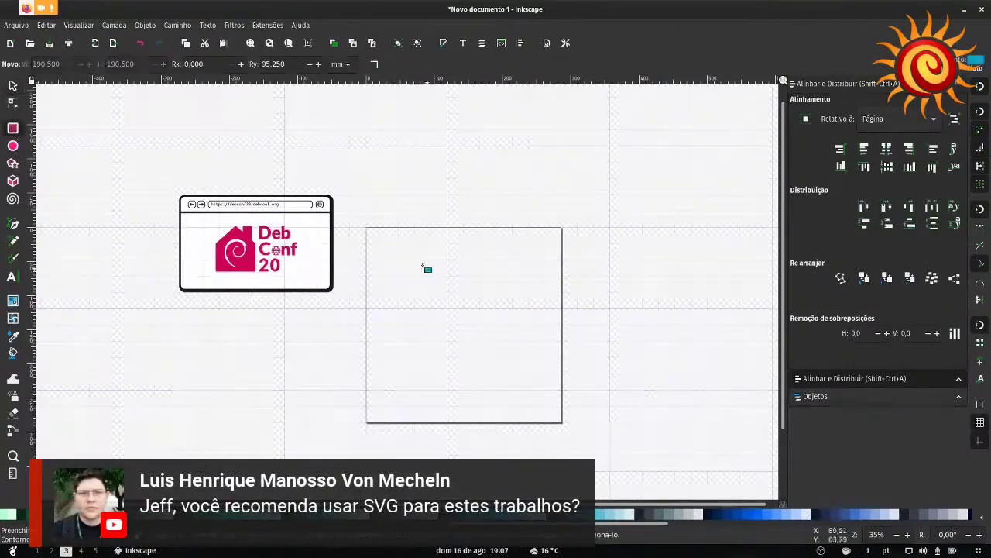
pyautogui.moveTo(414, 259); pyautogui.dragTo(514, 357)
pyautogui.press('s')
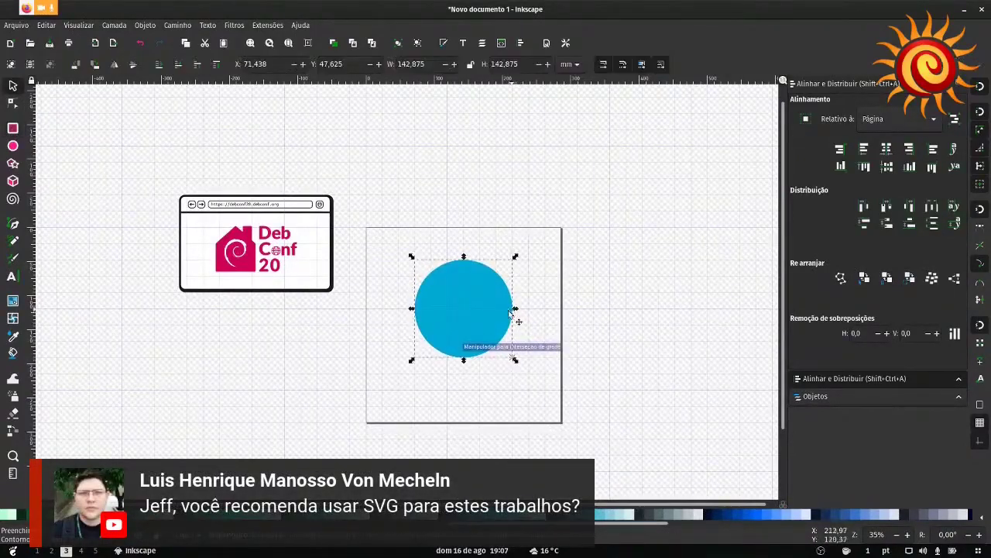
pyautogui.press('r')
pyautogui.moveTo(510, 307); pyautogui.dragTo(518, 276)
pyautogui.press('s')
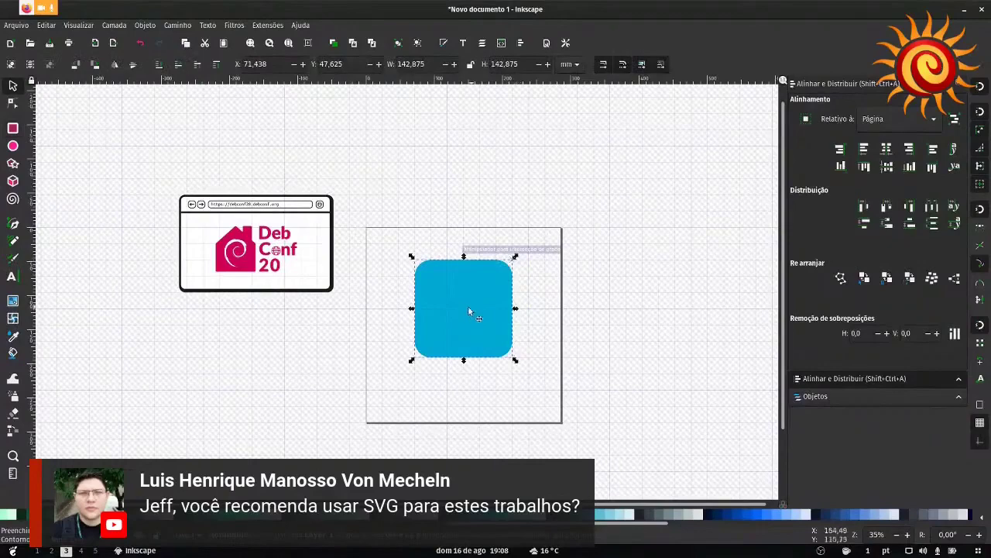
# Step: Move the rounded square to about X 23.8 mm, Y 23.8 mm and enlarge it to about 238 × 238 mm
pyautogui.moveTo(452, 296); pyautogui.dragTo(419, 284)
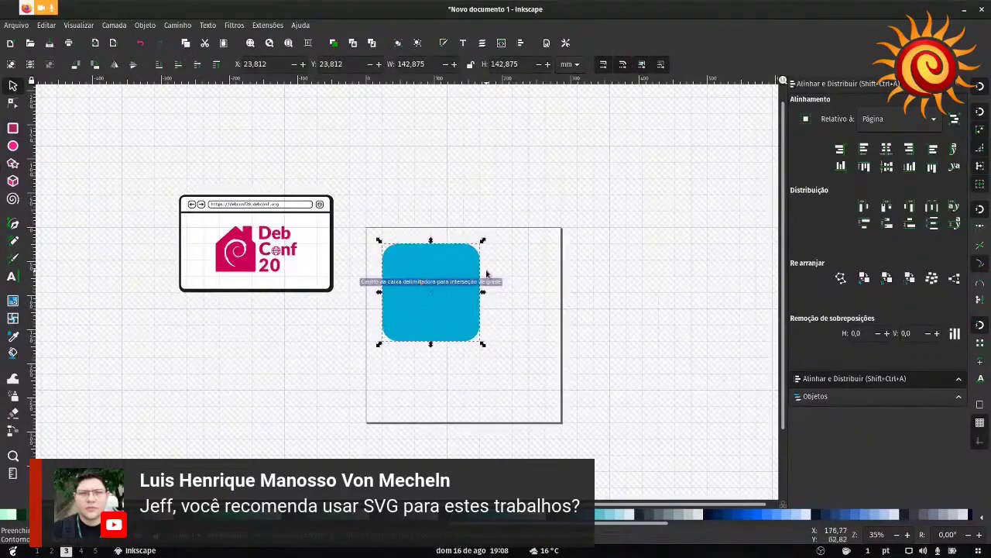
pyautogui.moveTo(486, 353); pyautogui.dragTo(545, 405)
pyautogui.click(562, 298)
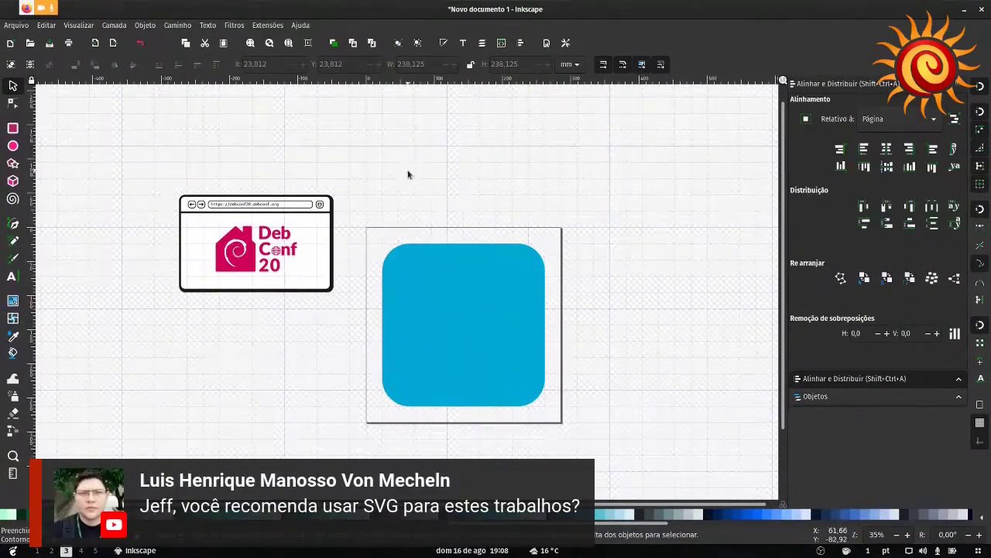
pyautogui.click(480, 285)
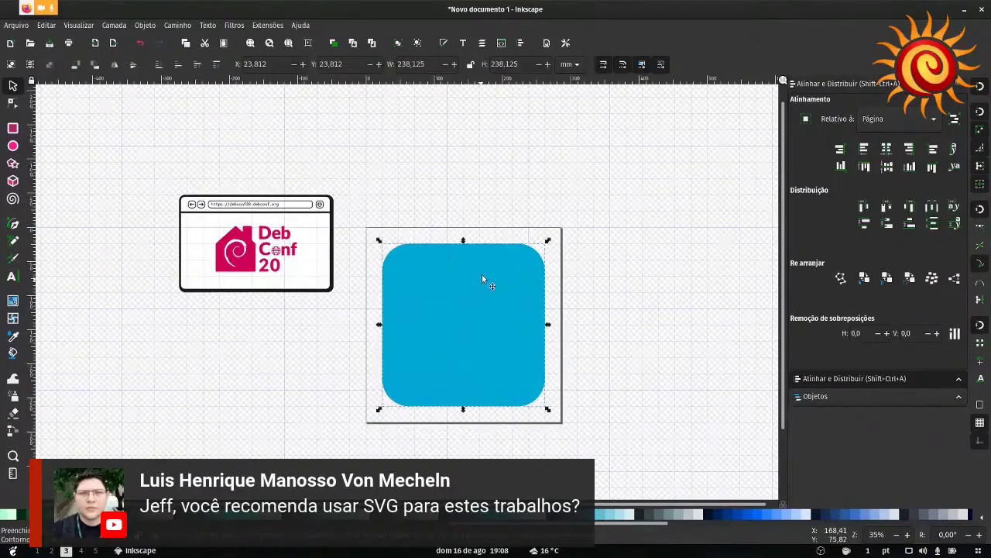
# Step: Copy the DebConf 20 logo from inside the browser window drawing and paste it above the page
pyautogui.click(246, 265)
pyautogui.doubleClick(246, 265)
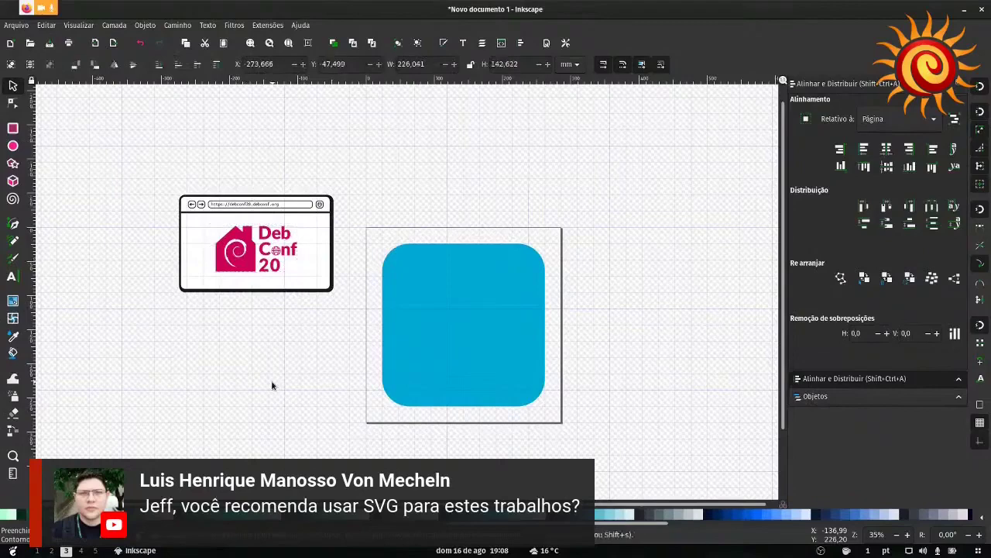
pyautogui.hotkey('ctrl', 'v')
# Step: Open the house shape of the pasted DebConf 20 logo for node editing to examine its rounded corners
pyautogui.keyDown('ctrl'); pyautogui.scroll(5, 473, 161); pyautogui.keyUp('ctrl')
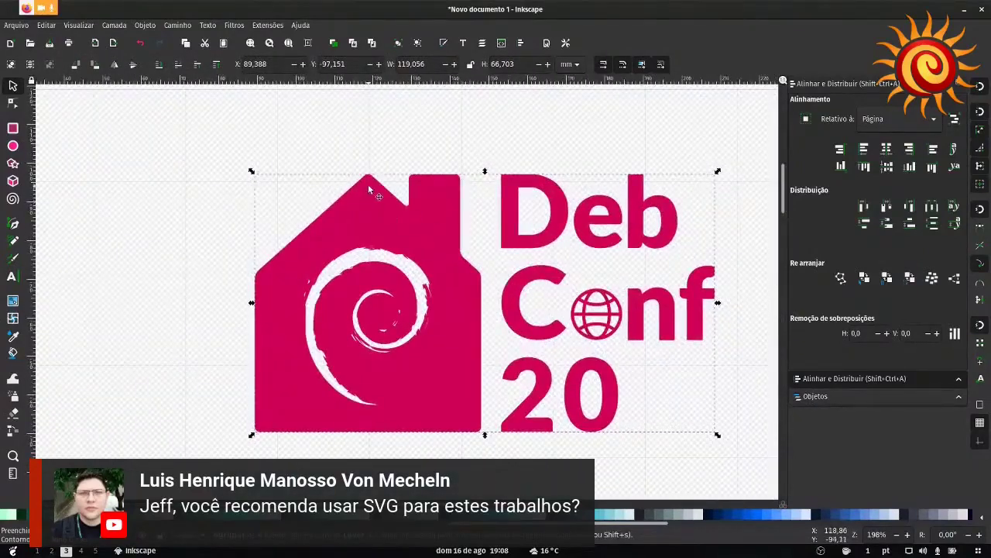
pyautogui.moveTo(381, 219); pyautogui.dragTo(431, 244)
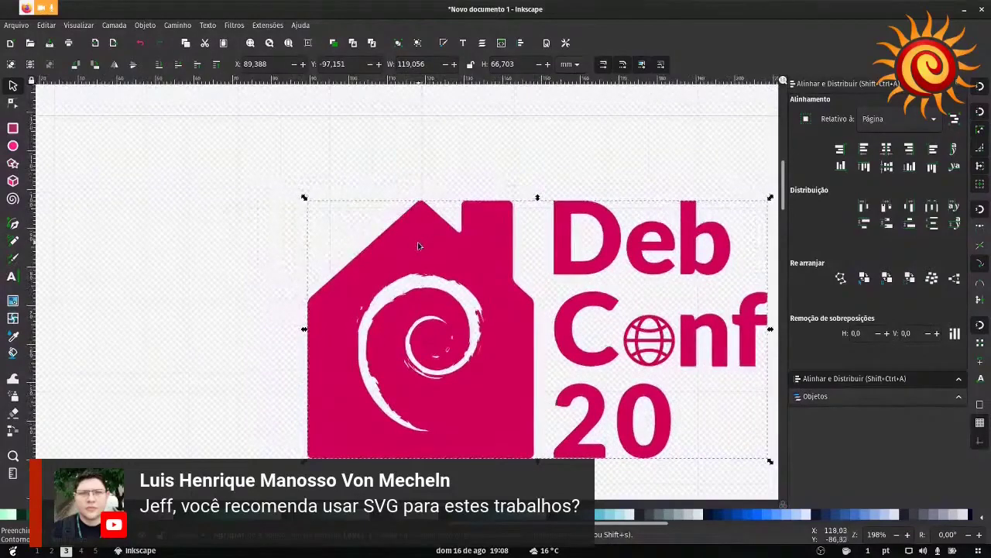
pyautogui.click(421, 237)
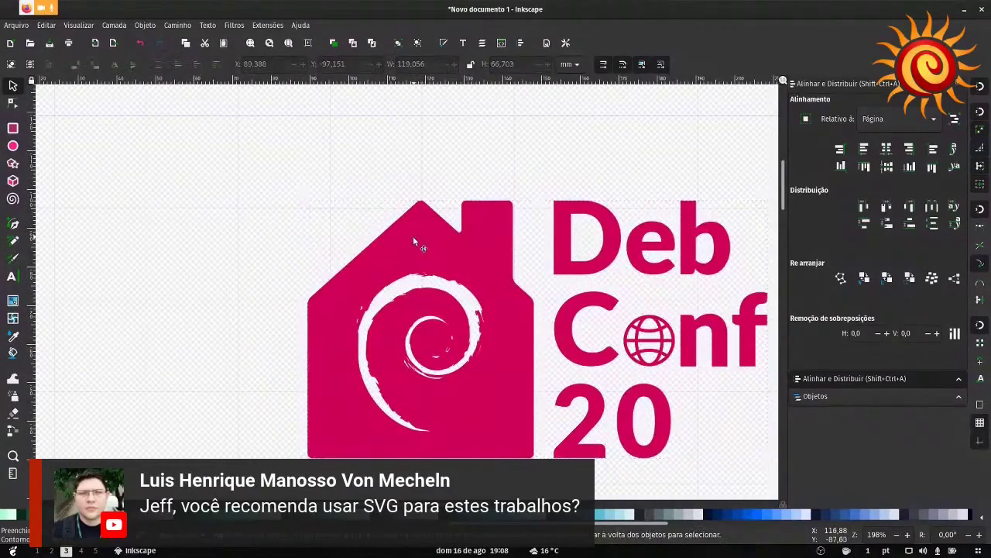
pyautogui.doubleClick(411, 228)
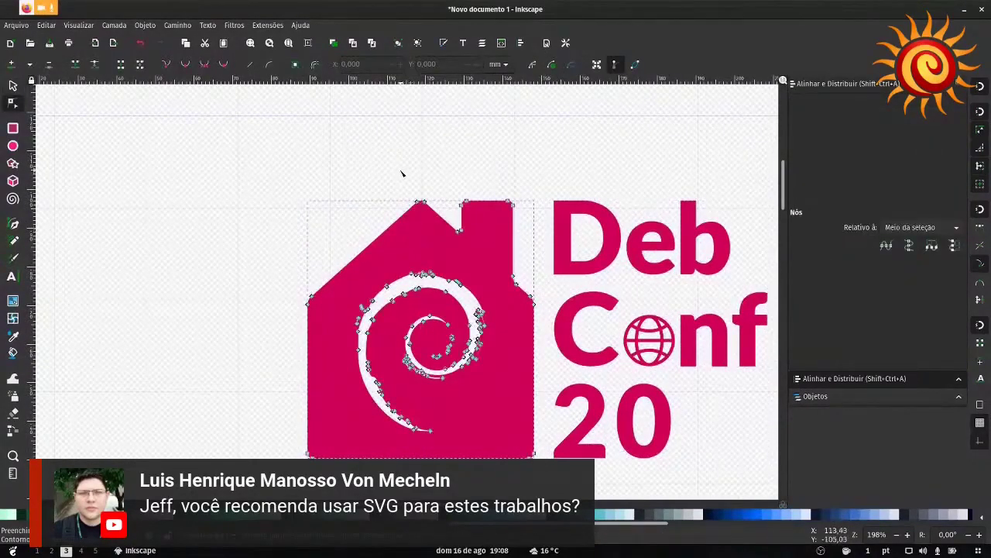
# Step: Move the left node of the house's roof peak to X 95.25 mm, Y -100 mm, distorting the rounded corner
pyautogui.keyDown('ctrl'); pyautogui.scroll(3, 401, 174); pyautogui.keyUp('ctrl')
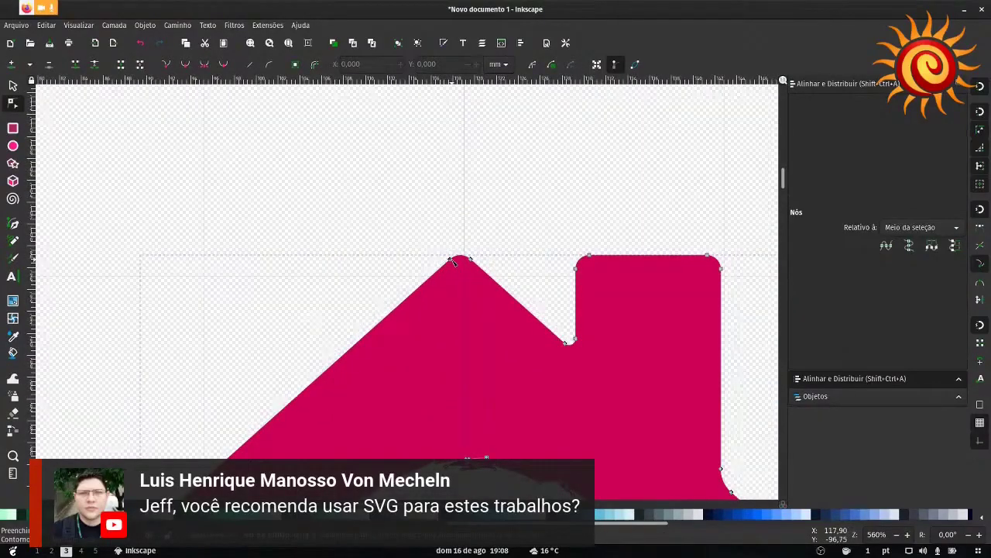
pyautogui.moveTo(451, 261); pyautogui.dragTo(331, 243)
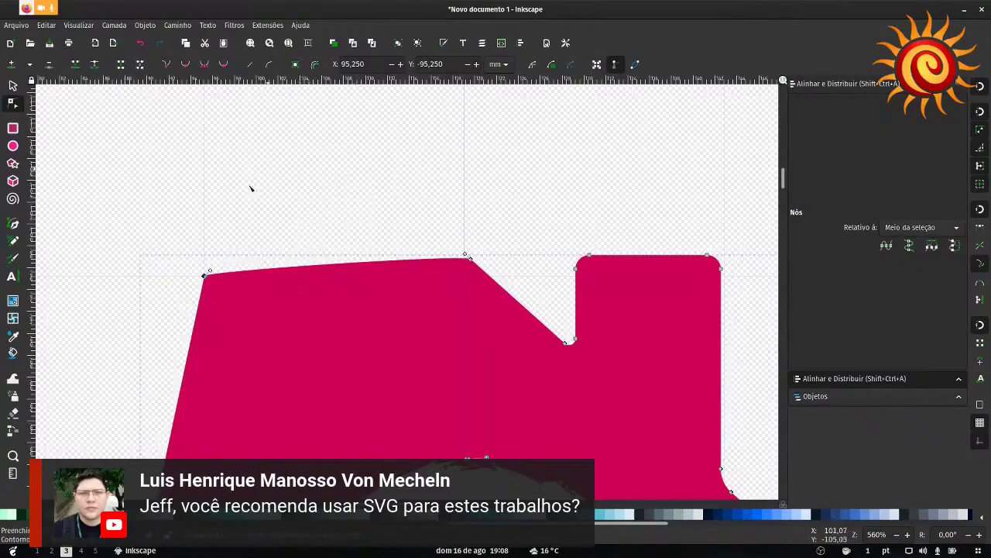
pyautogui.click(369, 63)
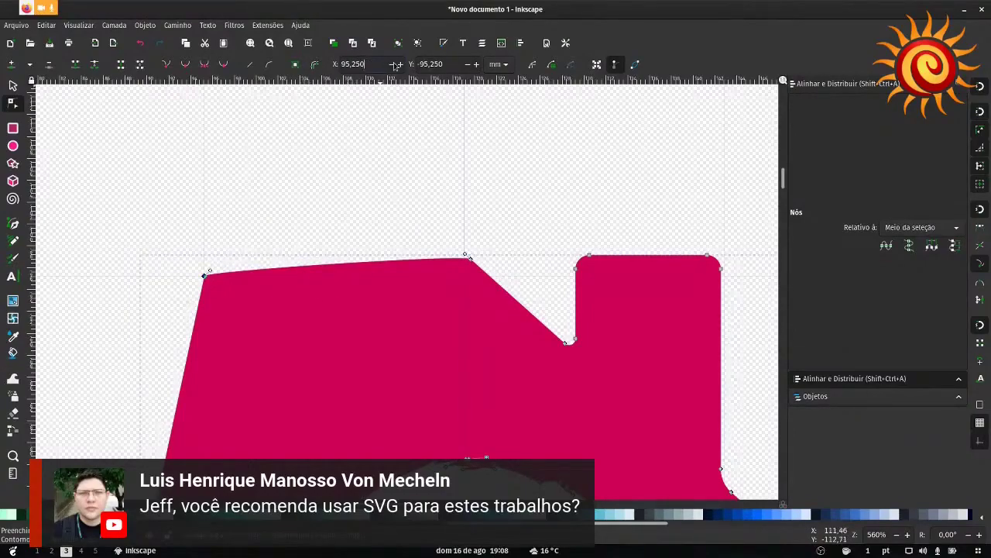
pyautogui.tripleClick(448, 64)
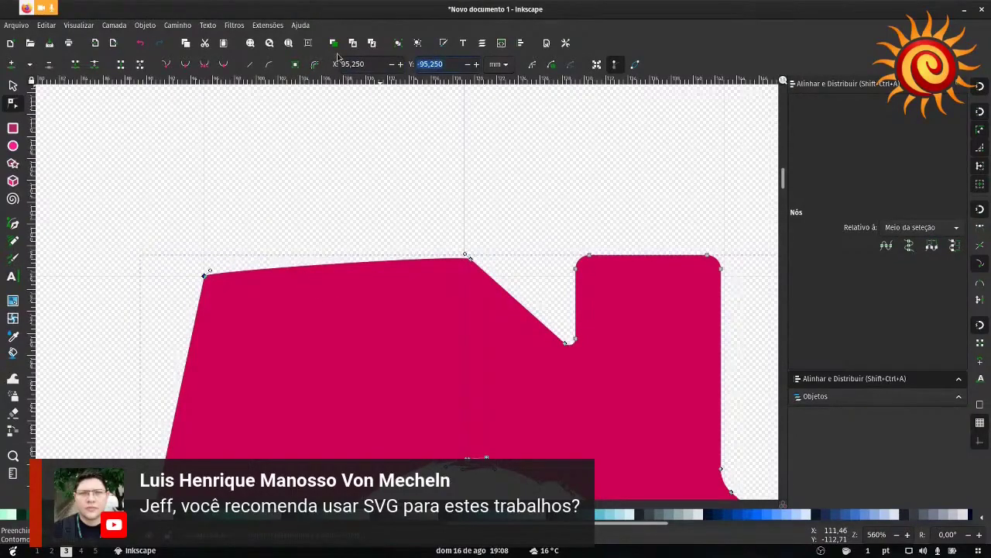
pyautogui.press('BackSpace')
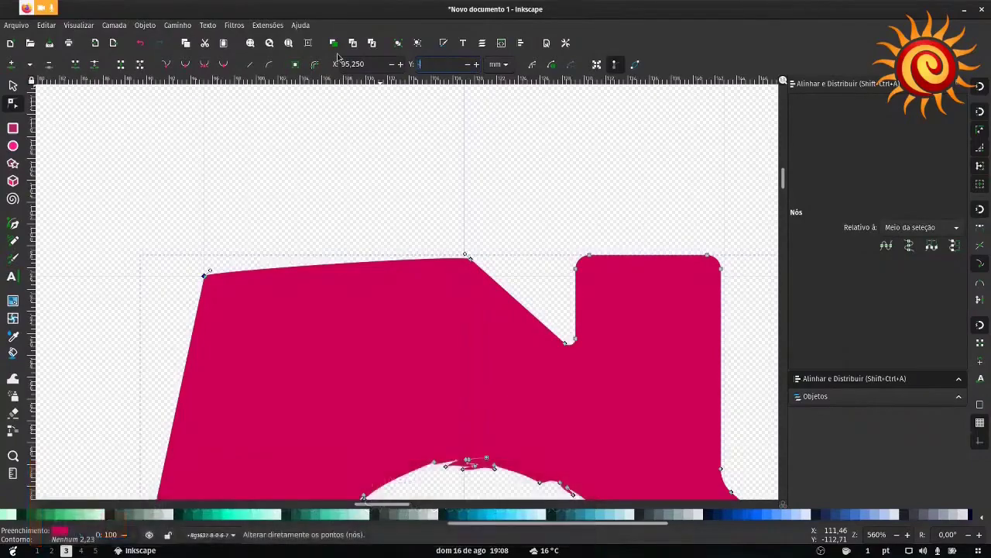
pyautogui.press('Return')
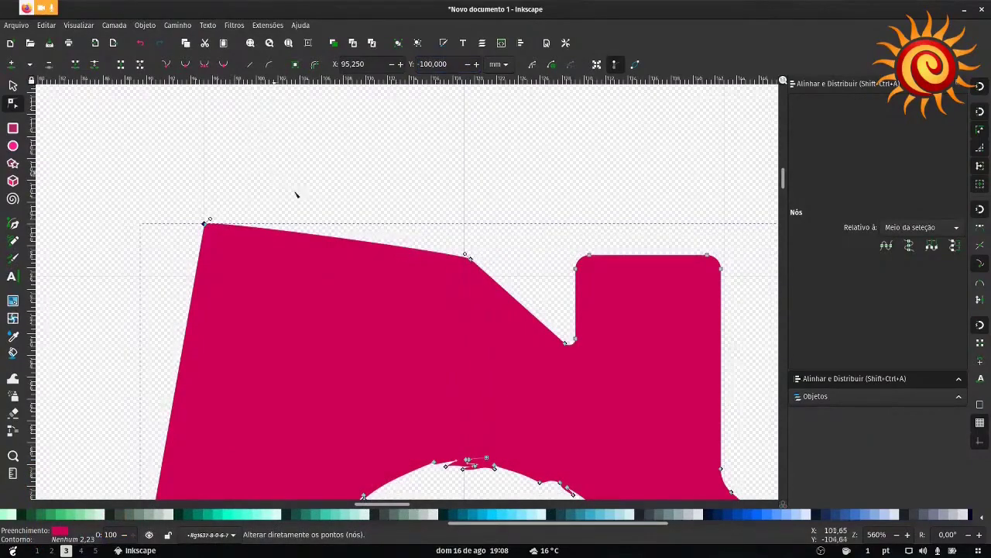
# Step: Undo both node moves on the house shape and deselect it
pyautogui.click(12, 85)
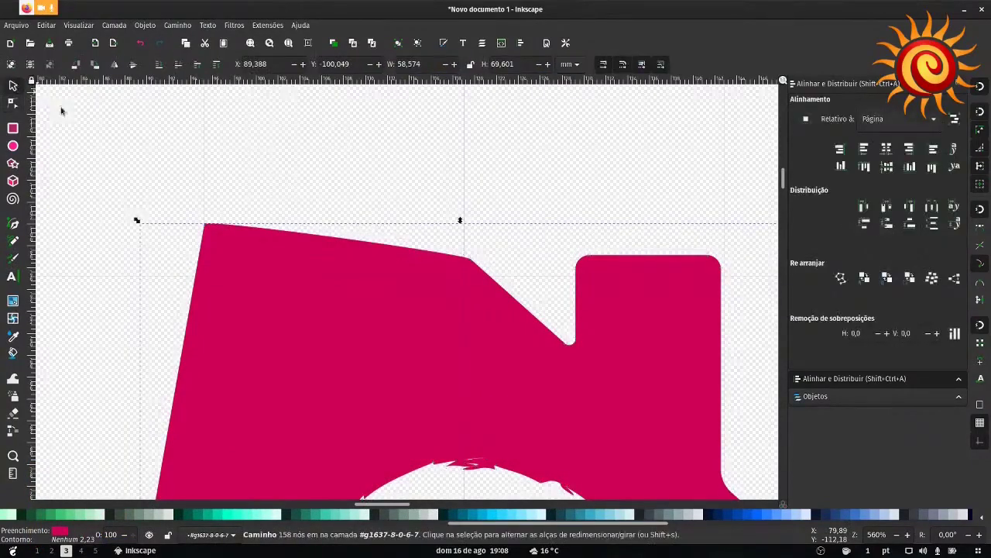
pyautogui.hotkey('ctrl', 'z')
pyautogui.hotkey('ctrl', 'z')
pyautogui.press('5')
pyautogui.click(285, 194)
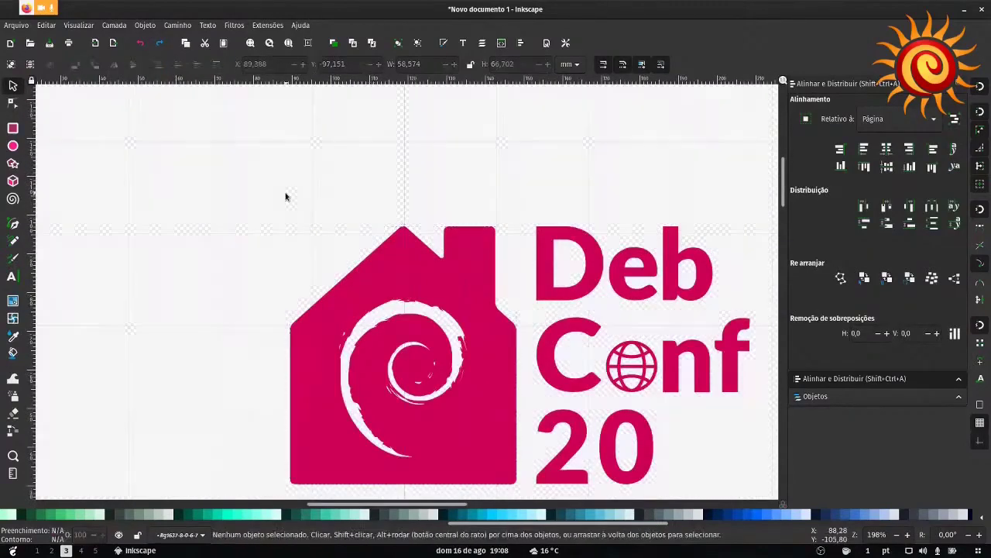
pyautogui.scroll(-3, 286, 195)
pyautogui.scroll(3, 288, 196)
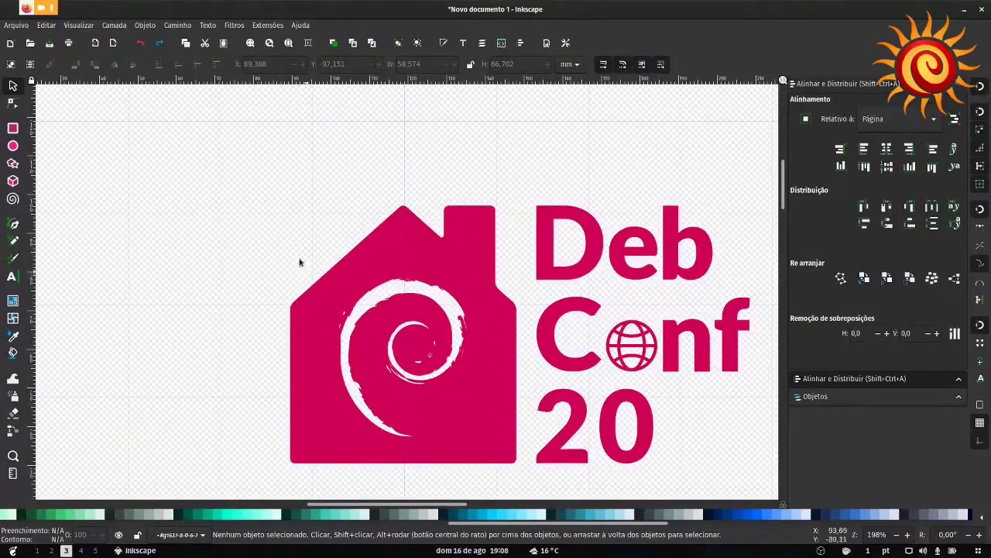
pyautogui.scroll(6, 393, 210)
pyautogui.scroll(-6, 393, 209)
pyautogui.hscroll(4, 442, 175)
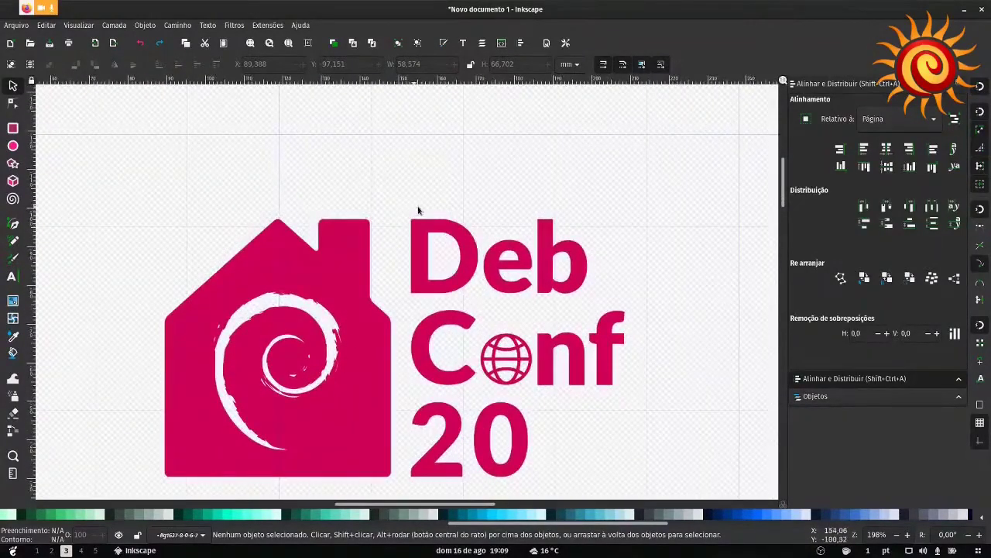
pyautogui.scroll(3, 436, 210)
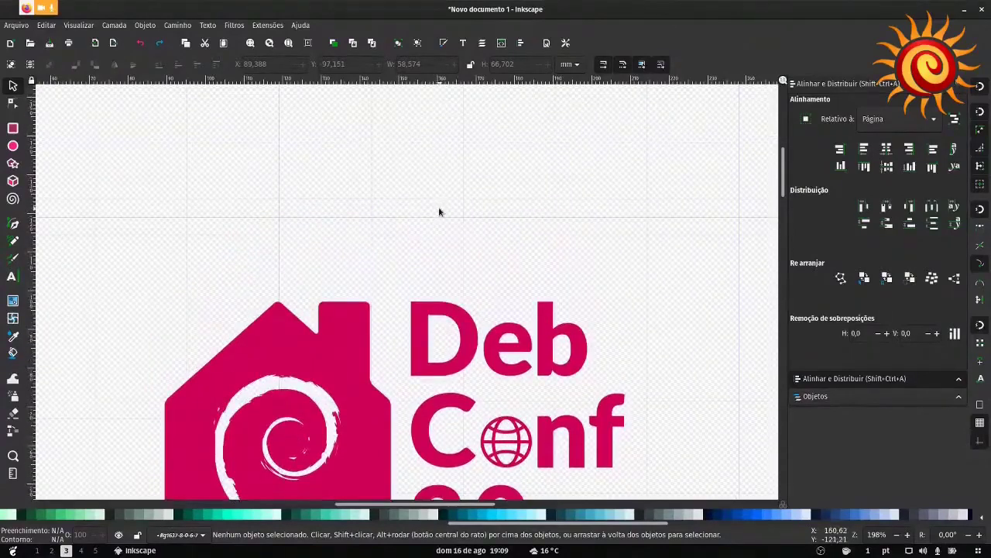
pyautogui.scroll(-2, 283, 306)
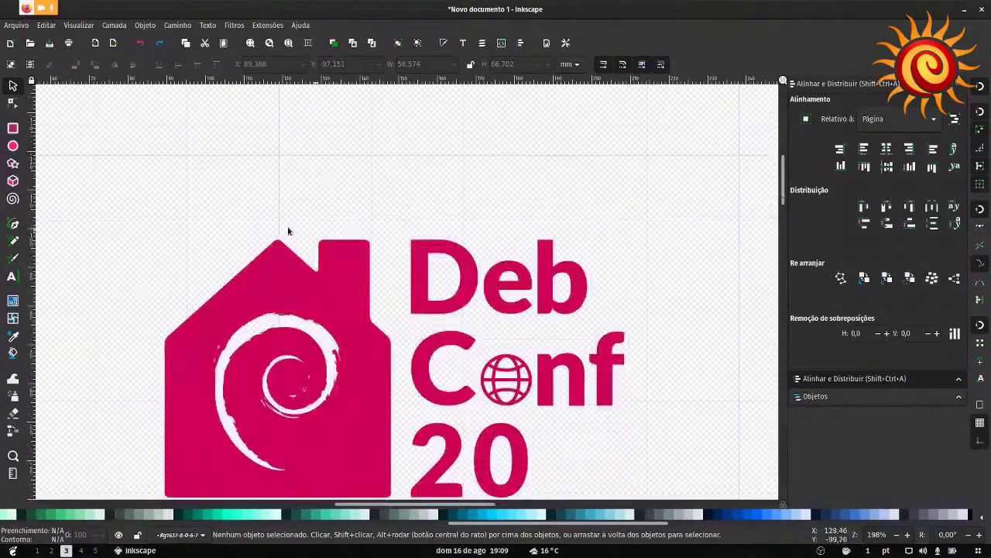
pyautogui.scroll(-2, 405, 231)
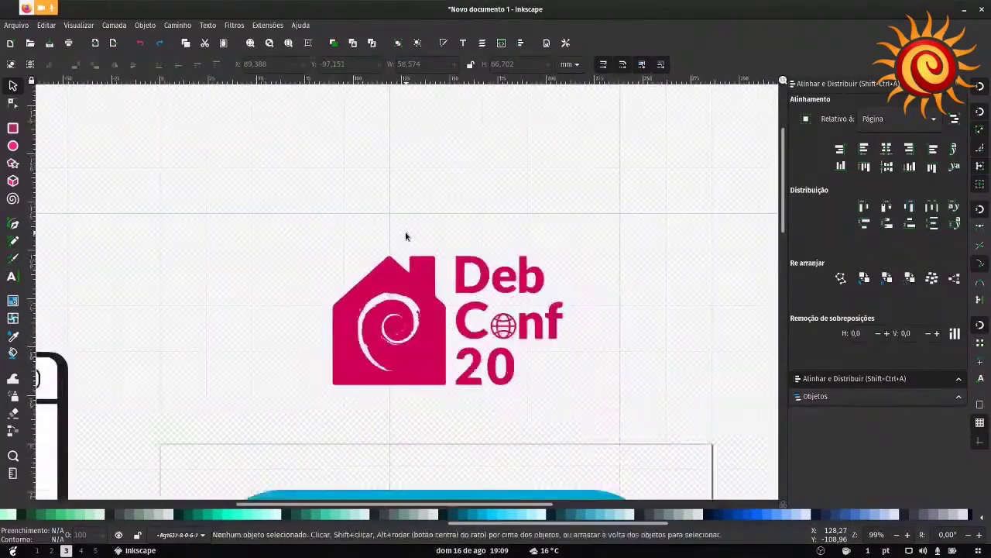
pyautogui.moveTo(339, 252); pyautogui.dragTo(615, 354)
pyautogui.click(613, 354)
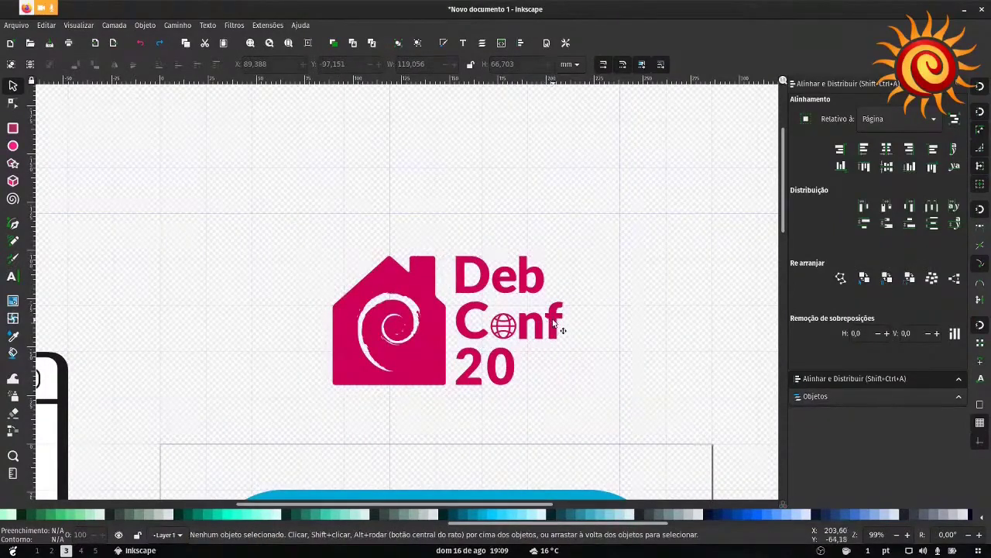
pyautogui.click(424, 343)
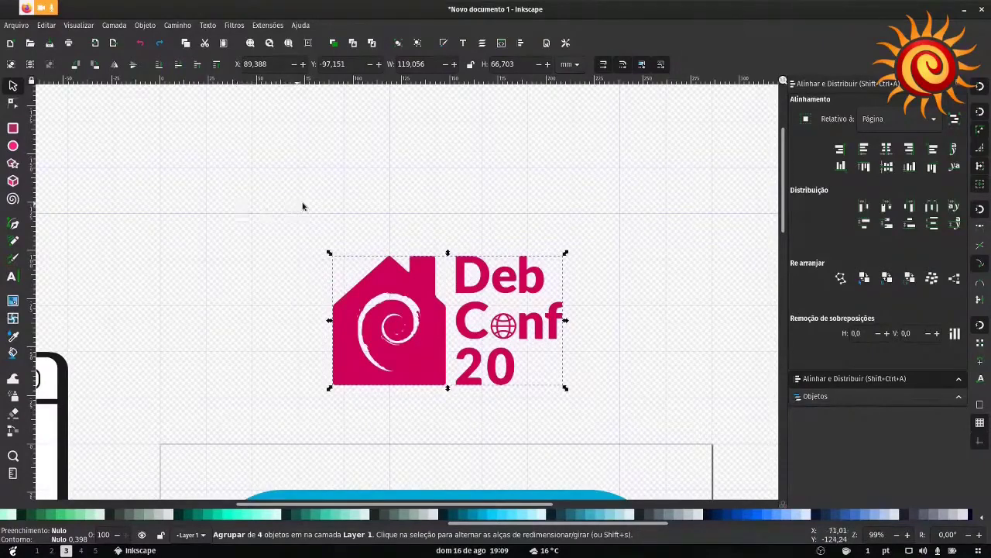
pyautogui.click(392, 197)
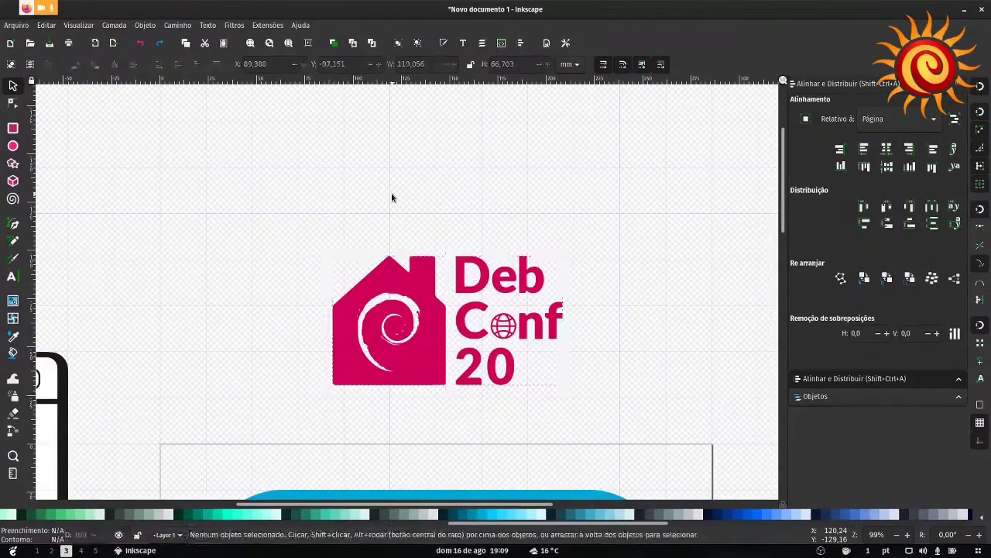
pyautogui.scroll(-3, 499, 249)
pyautogui.keyDown('ctrl'); pyautogui.scroll(-3, 505, 249); pyautogui.keyUp('ctrl')
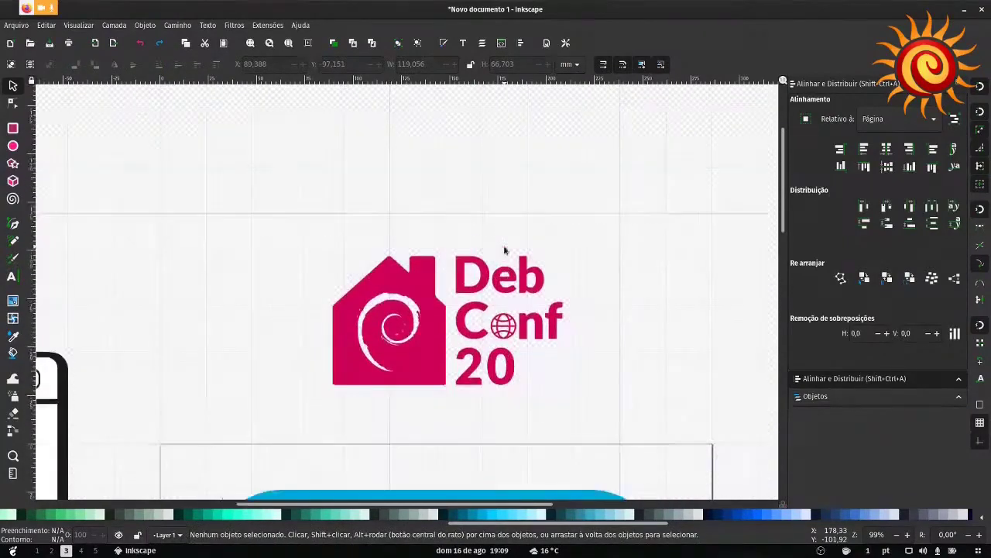
pyautogui.keyDown('ctrl'); pyautogui.scroll(1, 505, 249); pyautogui.keyUp('ctrl')
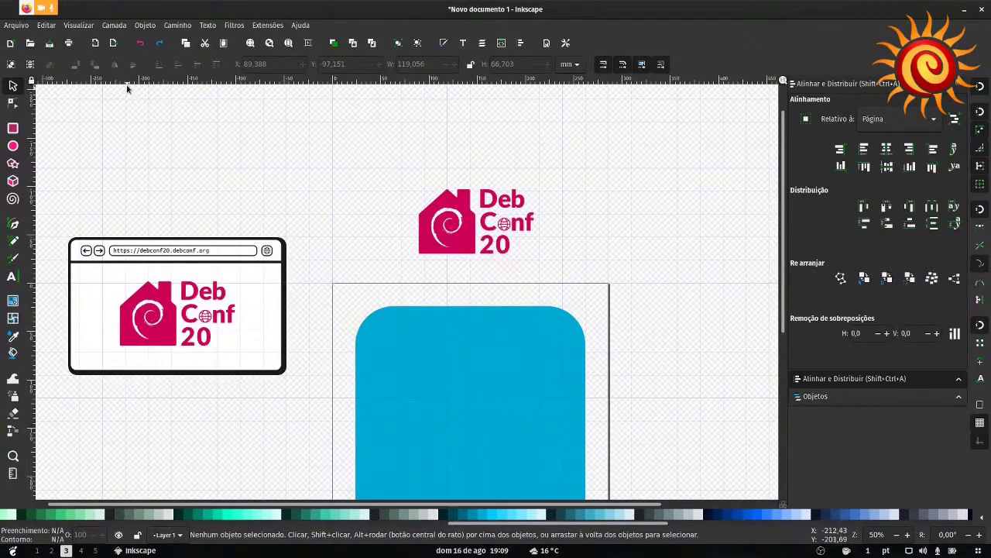
# Step: Examine the lower-left rounded corner of the pasted DebConf 20 logo's house at high magnification
pyautogui.moveTo(388, 147); pyautogui.dragTo(620, 288)
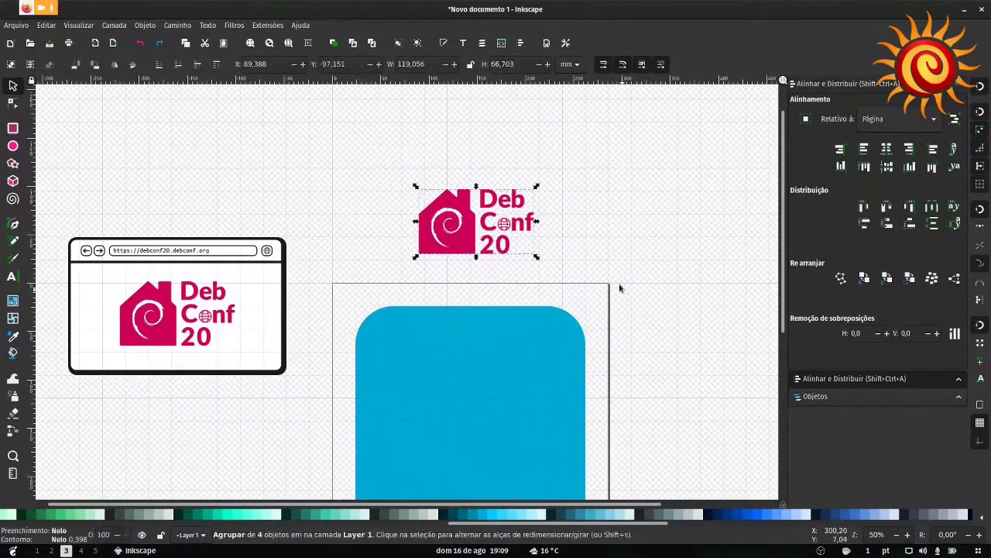
pyautogui.click(591, 251)
pyautogui.moveTo(341, 161); pyautogui.dragTo(601, 287)
pyautogui.scroll(10, 255, 345)
pyautogui.scroll(4, 255, 345)
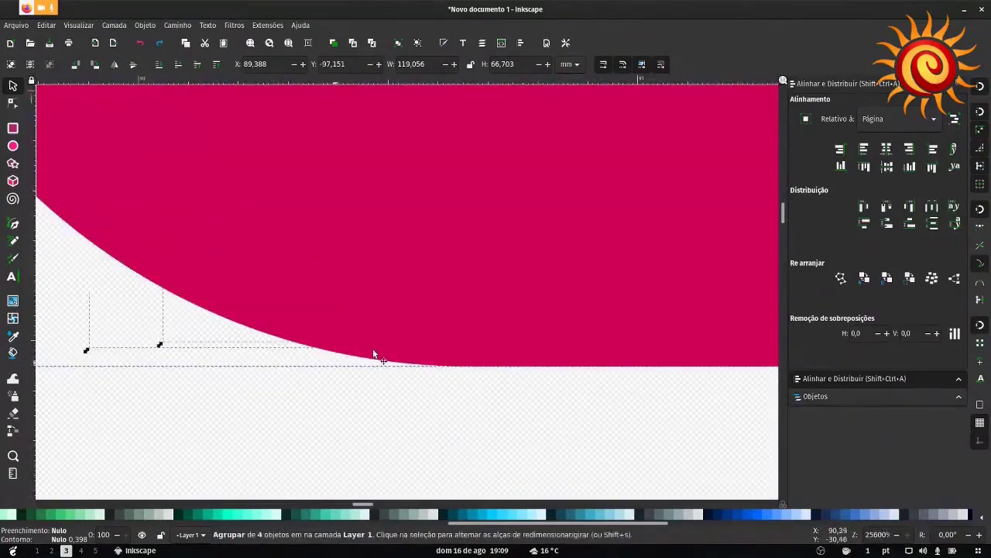
pyautogui.scroll(-4, 399, 331)
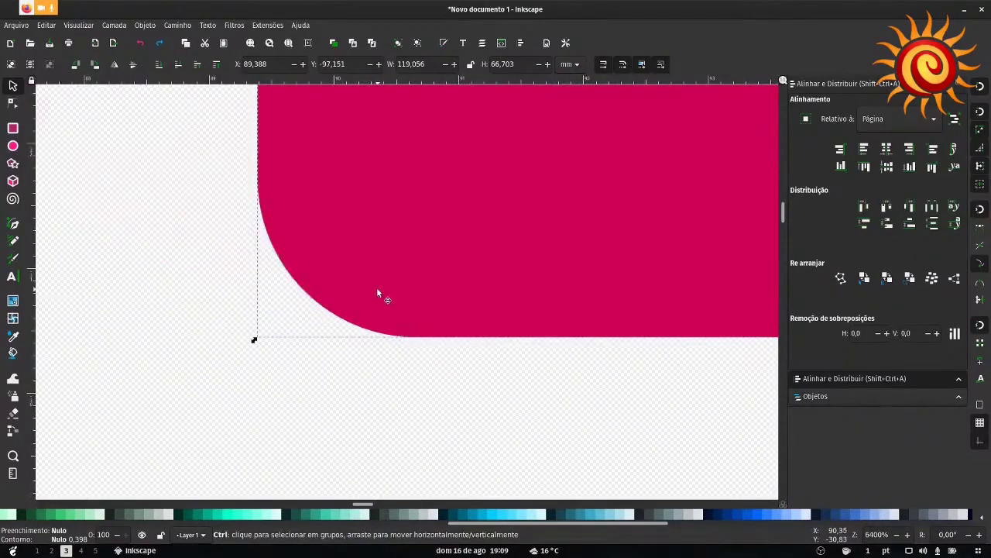
pyautogui.scroll(-7, 412, 245)
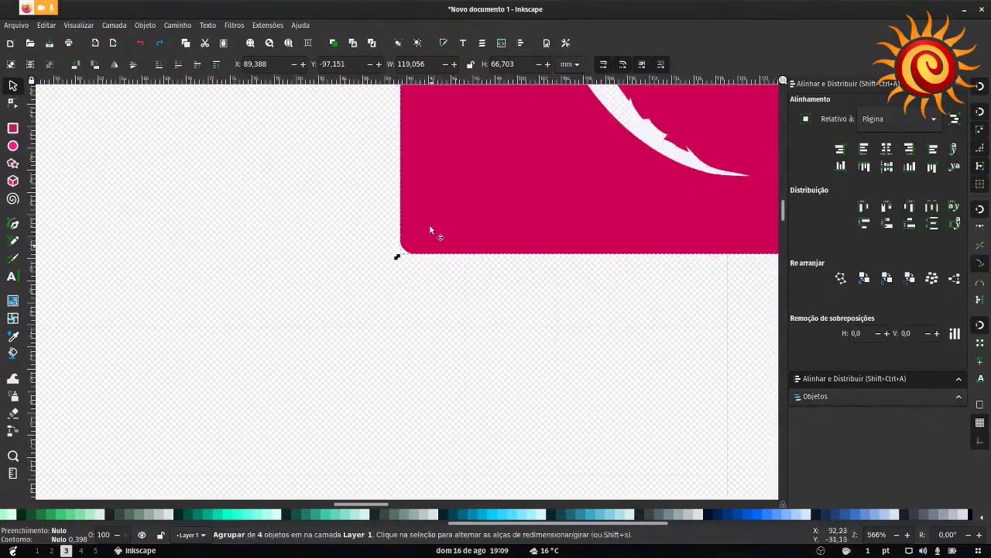
pyautogui.scroll(-6, 421, 266)
pyautogui.click(318, 230)
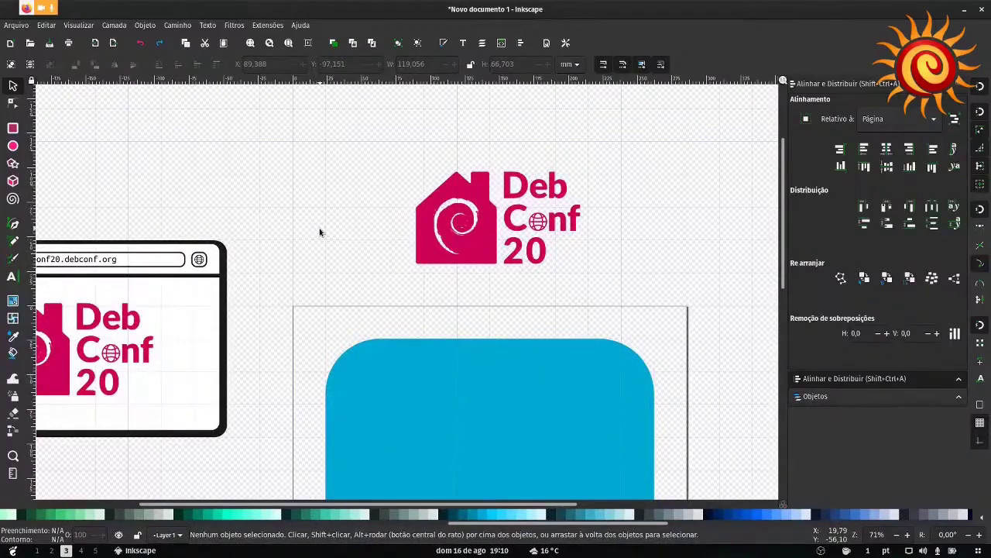
# Step: Move the pasted DebConf 20 logo above the page to about X 60.3 mm, Y -93.5 mm
pyautogui.click(466, 239)
pyautogui.moveTo(466, 240); pyautogui.dragTo(432, 252)
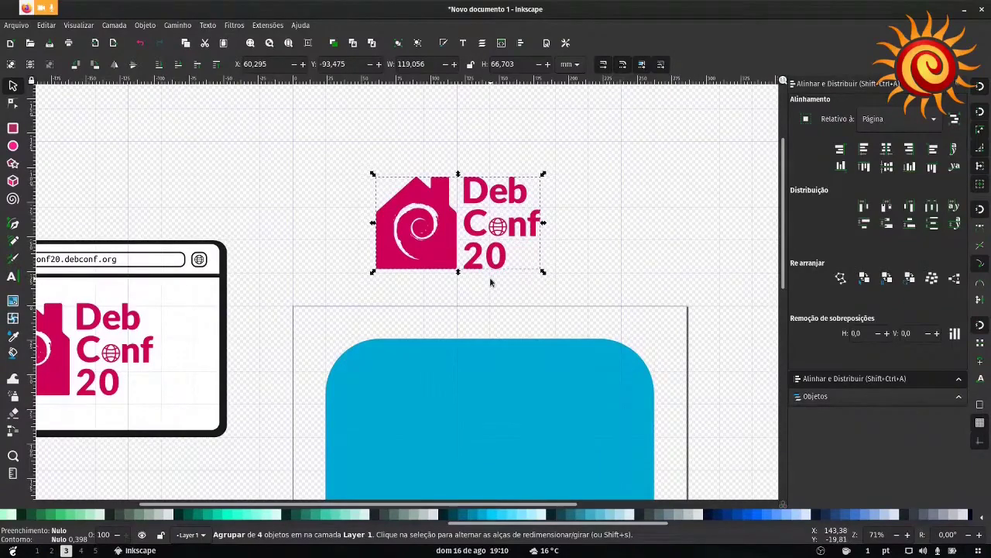
pyautogui.click(285, 211)
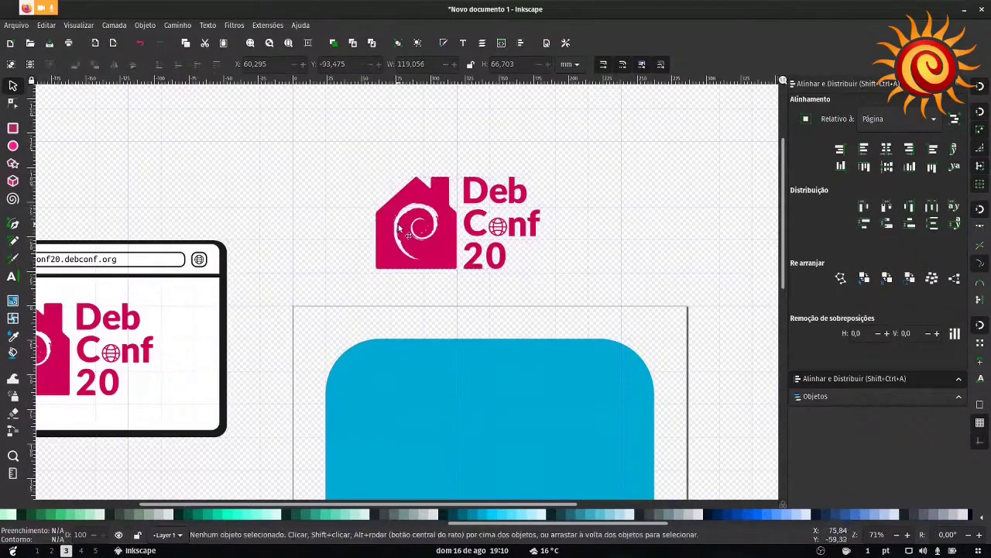
pyautogui.keyDown('ctrl'); pyautogui.scroll(-2, 400, 232); pyautogui.keyUp('ctrl')
pyautogui.scroll(1, 336, 204)
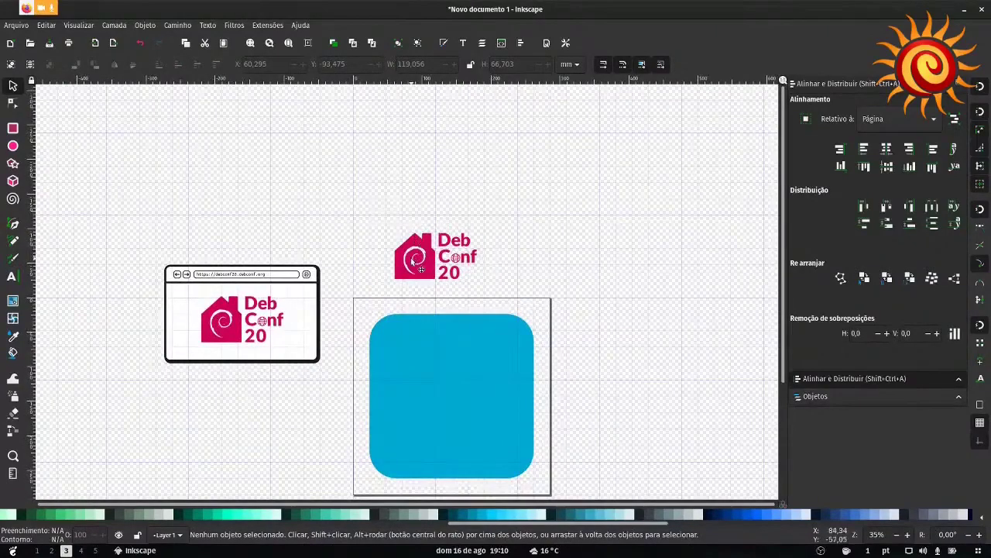
pyautogui.keyDown('ctrl'); pyautogui.scroll(3, 413, 261); pyautogui.keyUp('ctrl')
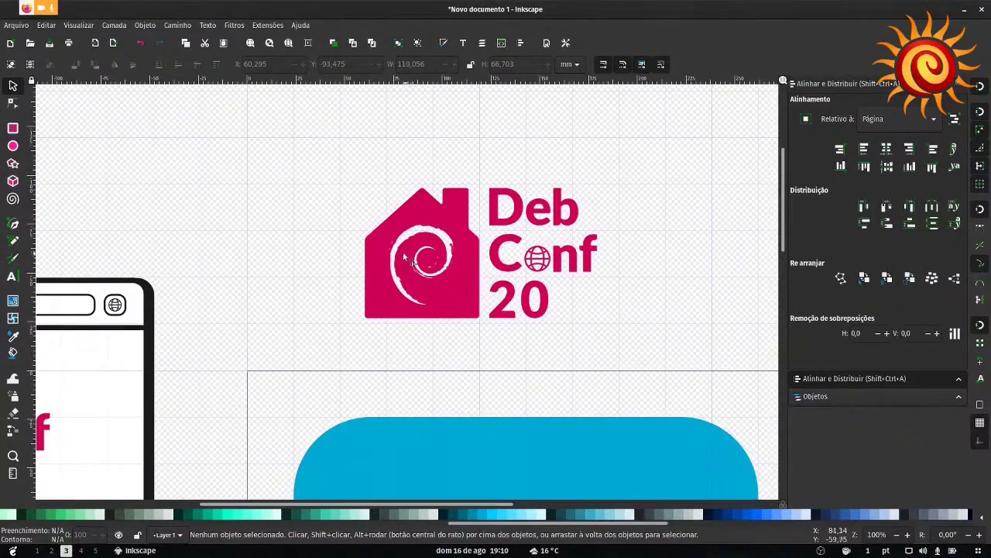
pyautogui.click(388, 229)
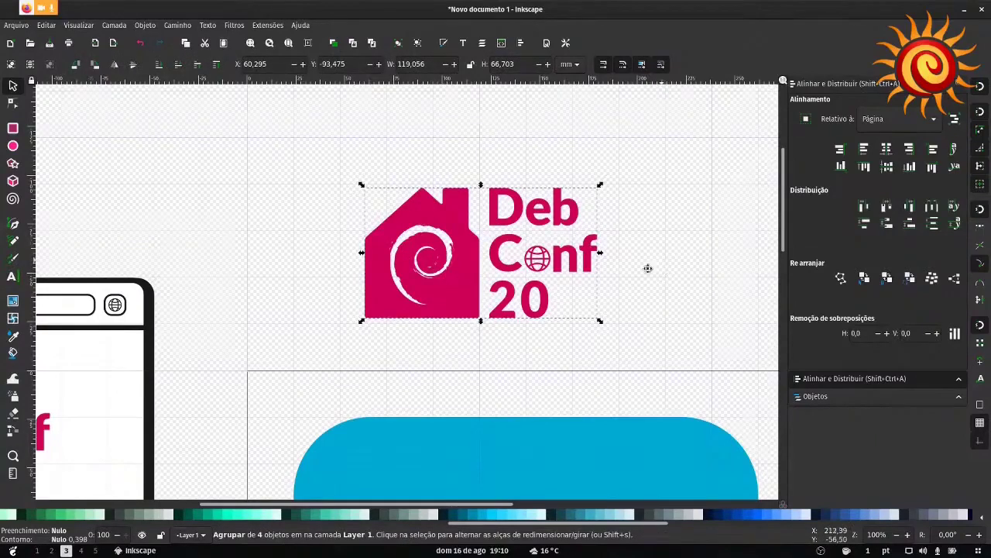
pyautogui.scroll(1, 653, 265)
pyautogui.hscroll(1, 653, 265)
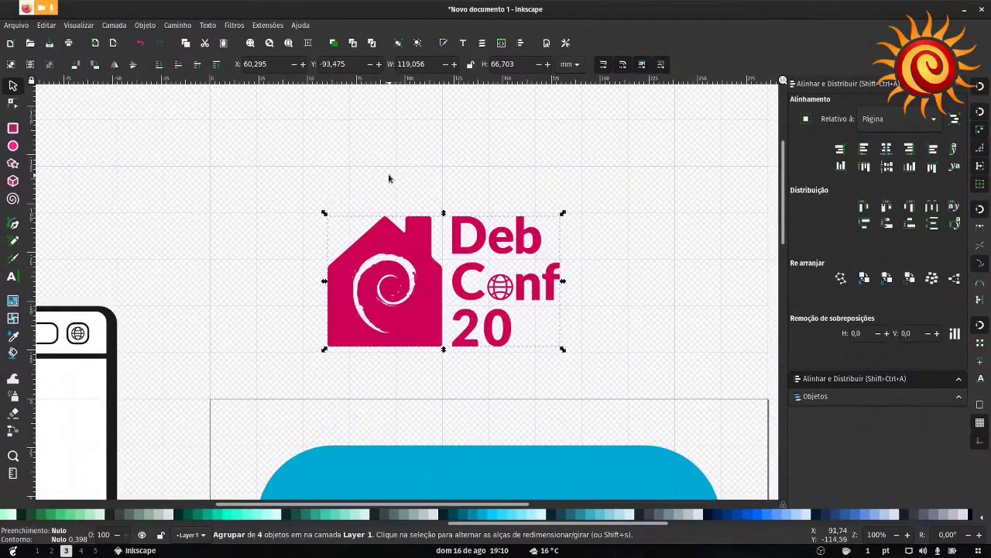
pyautogui.click(305, 175)
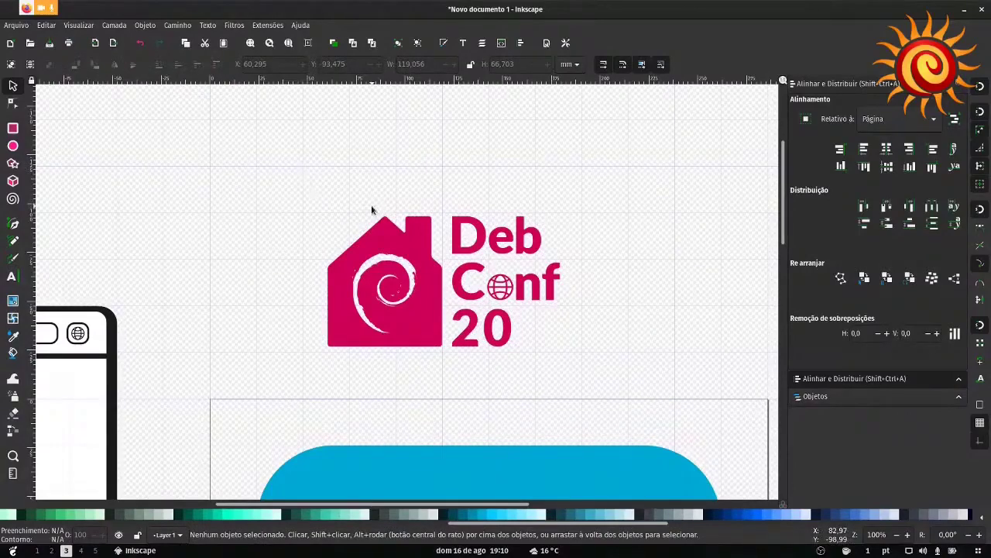
pyautogui.click(375, 251)
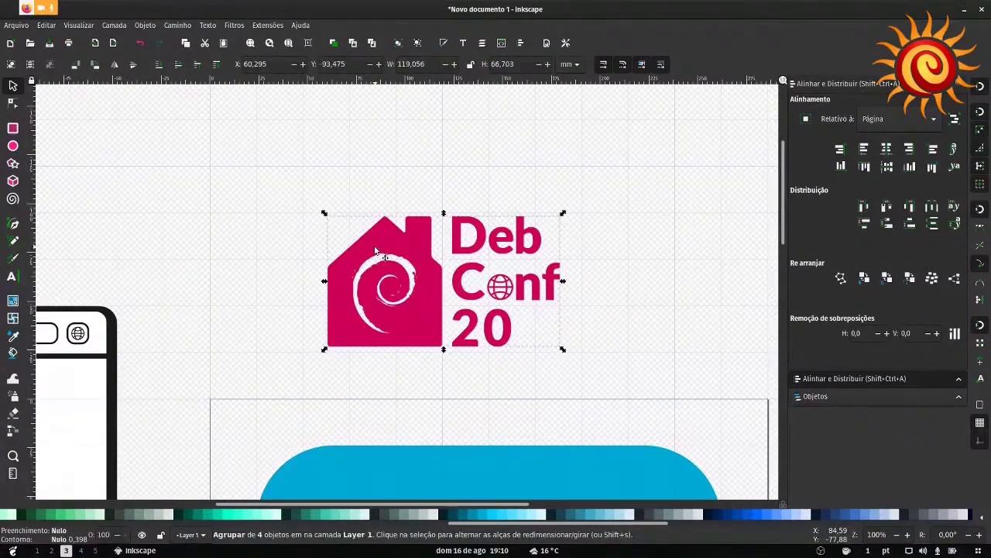
# Step: Stretch the blue rounded square past the page's right edge to a width of about 404.8 mm, keeping its height
pyautogui.scroll(-4, 356, 246)
pyautogui.scroll(-2, 354, 250)
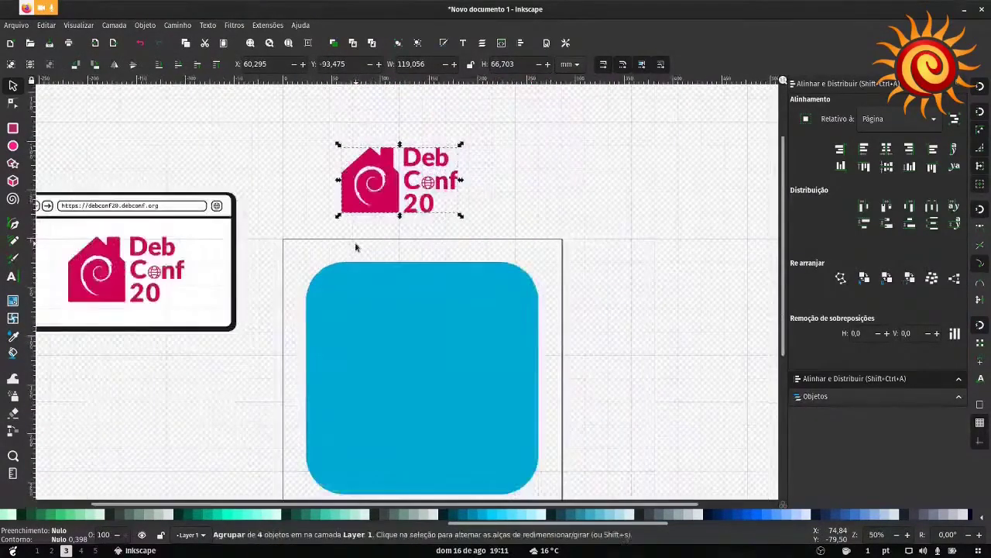
pyautogui.scroll(-4, 356, 246)
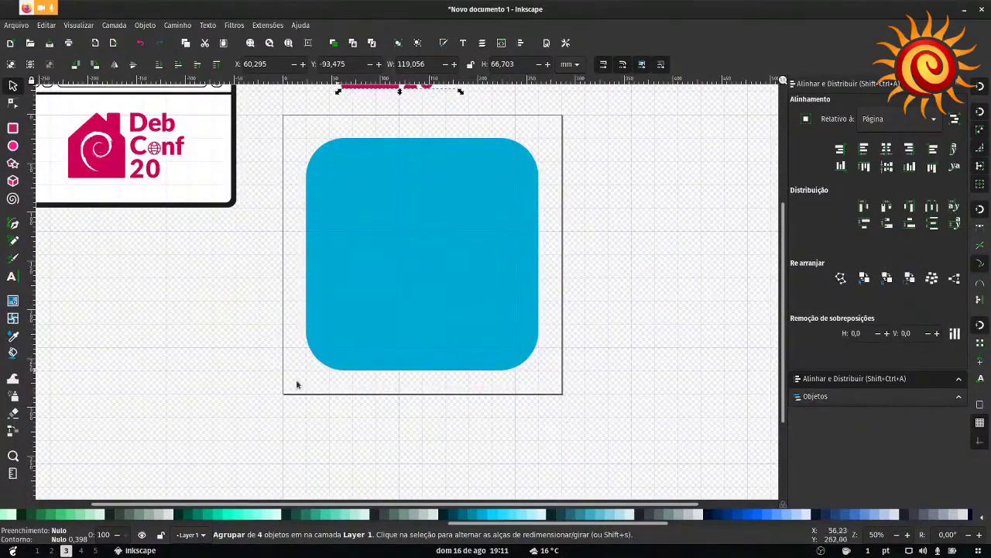
pyautogui.click(499, 293)
pyautogui.moveTo(542, 254); pyautogui.dragTo(704, 254)
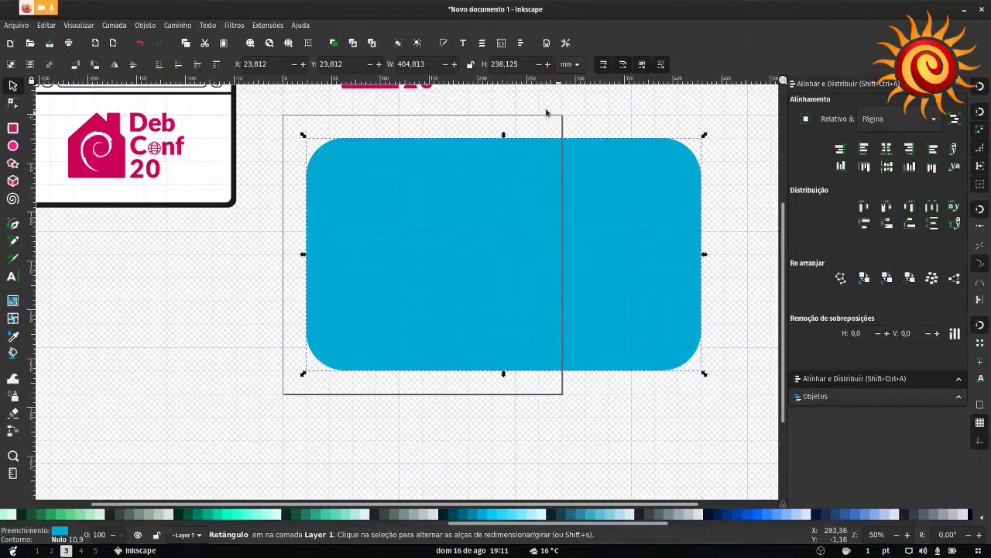
pyautogui.keyDown('ctrl'); pyautogui.scroll(-3, 456, 240); pyautogui.keyUp('ctrl')
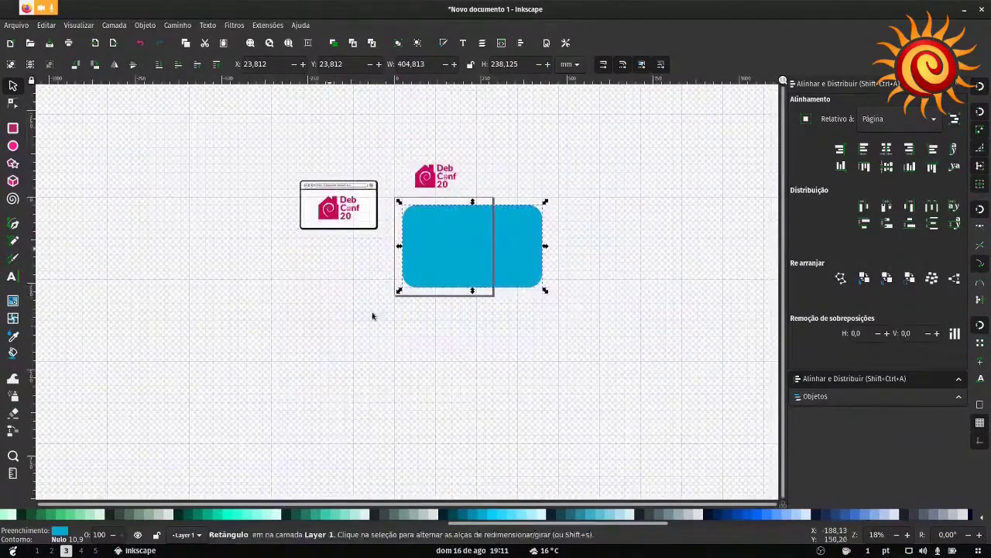
# Step: Undo the widening of the blue rounded square and deselect it
pyautogui.keyDown('ctrl'); pyautogui.scroll(3, 439, 242); pyautogui.keyUp('ctrl')
pyautogui.keyDown('ctrl'); pyautogui.scroll(1, 439, 246); pyautogui.keyUp('ctrl')
pyautogui.scroll(1, 487, 277)
pyautogui.hscroll(-1, 487, 277)
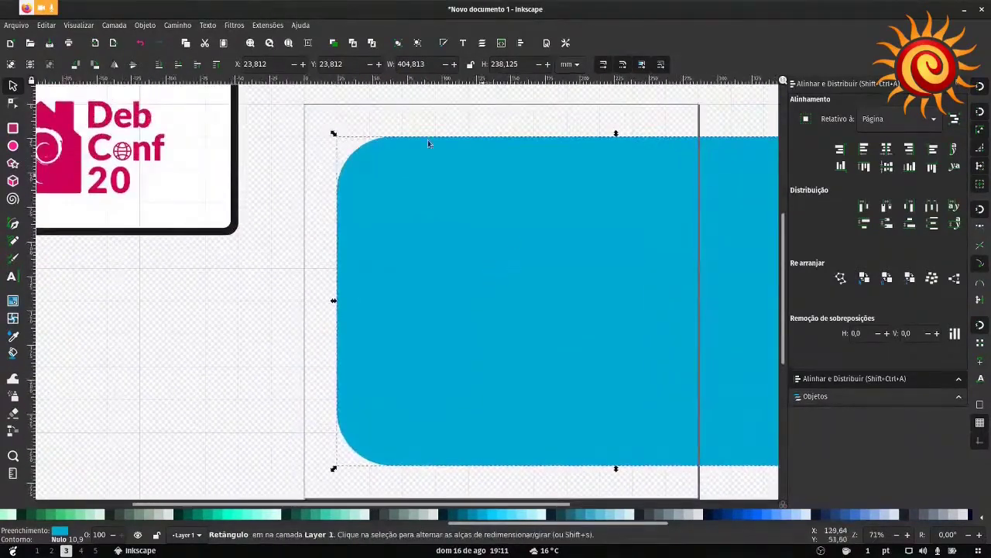
pyautogui.keyDown('ctrl'); pyautogui.scroll(-3, 623, 326); pyautogui.keyUp('ctrl')
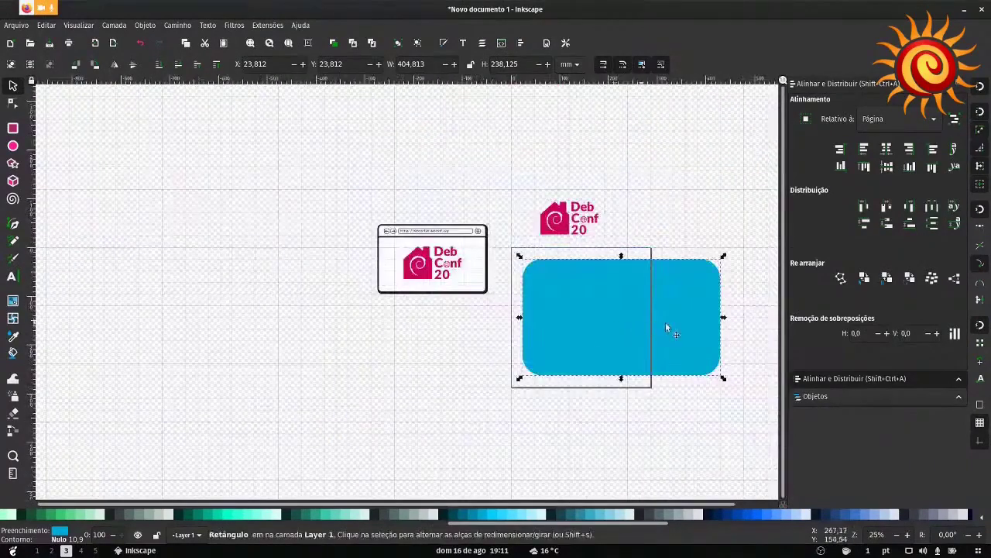
pyautogui.hotkey('ctrl', 'z')
pyautogui.click(710, 283)
pyautogui.hscroll(2, 688, 277)
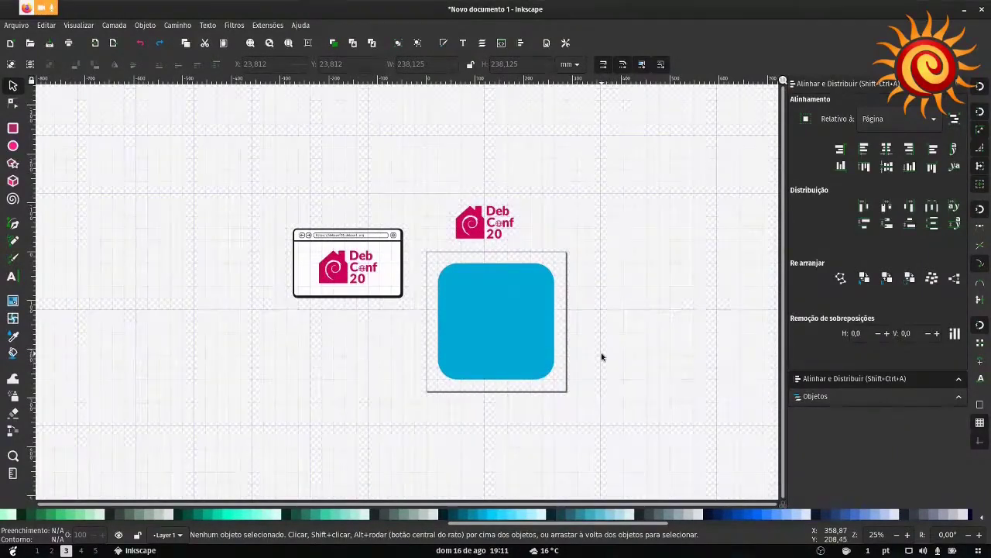
pyautogui.scroll(2, 602, 354)
pyautogui.scroll(-3, 600, 370)
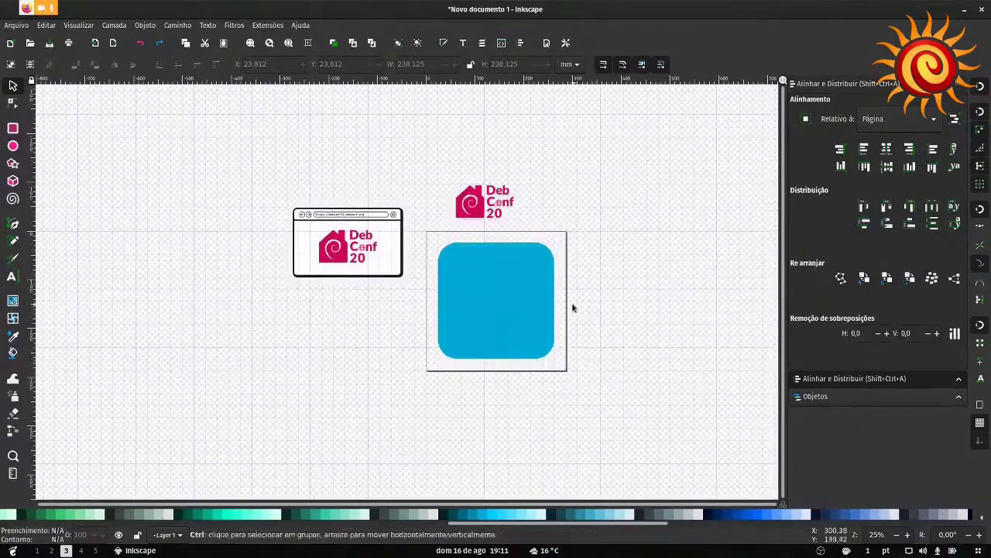
pyautogui.keyDown('ctrl'); pyautogui.scroll(2, 571, 306); pyautogui.keyUp('ctrl')
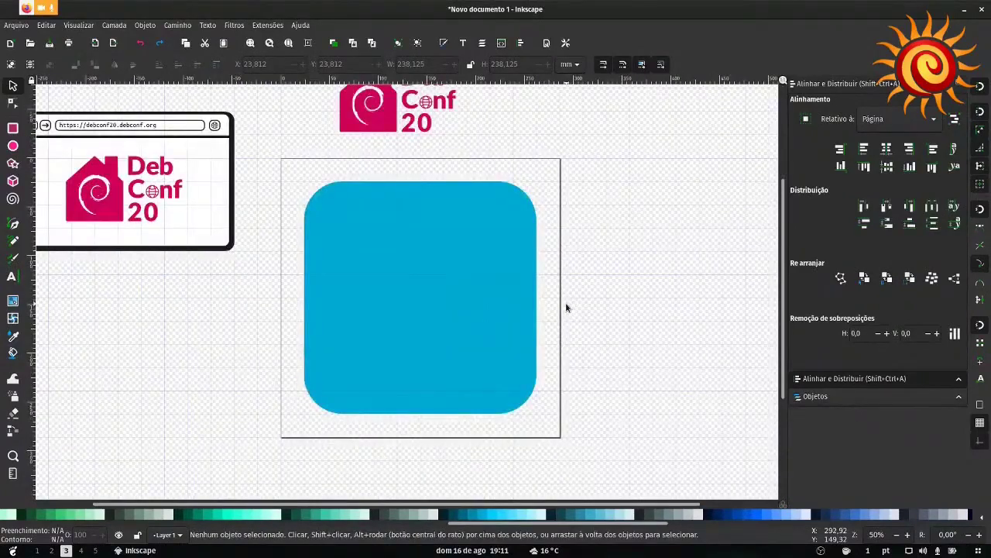
pyautogui.moveTo(567, 309); pyautogui.dragTo(601, 331)
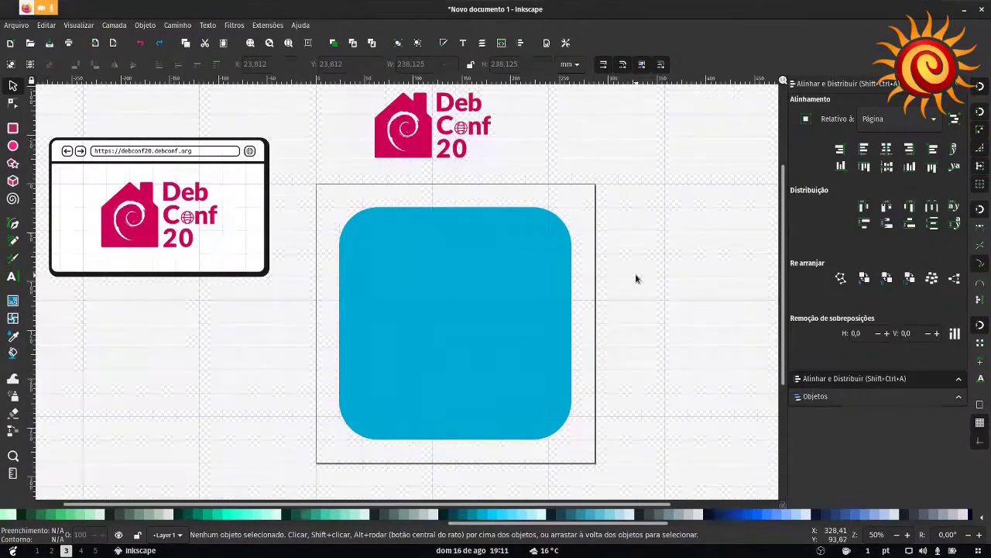
pyautogui.scroll(4, 626, 281)
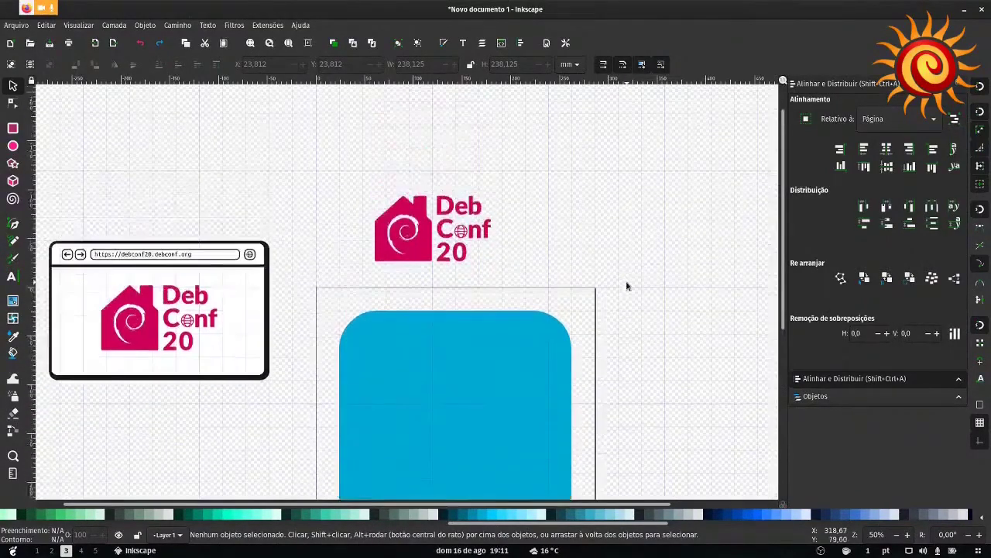
pyautogui.scroll(-3, 484, 287)
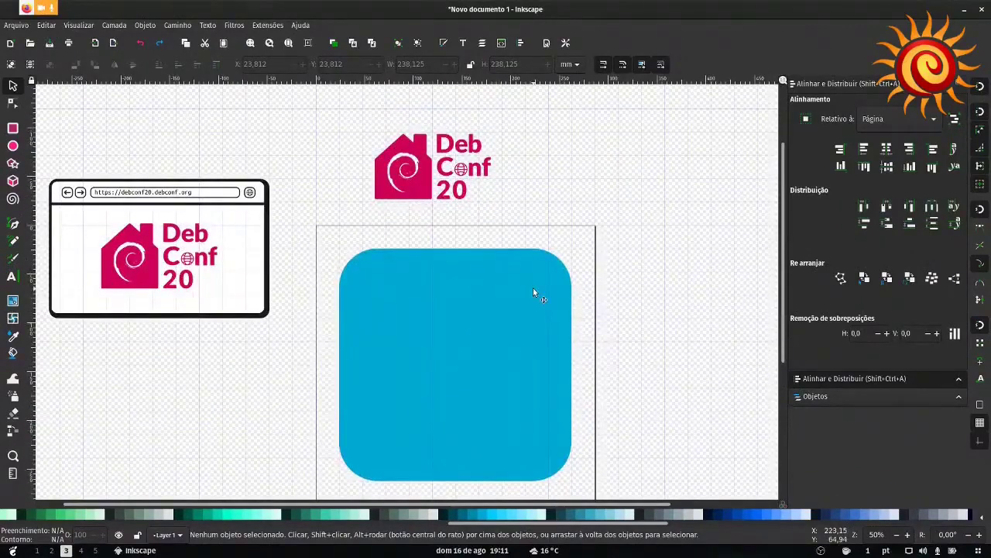
pyautogui.click(533, 293)
pyautogui.click(607, 287)
pyautogui.scroll(-3, 609, 284)
pyautogui.keyDown('ctrl'); pyautogui.scroll(-2, 609, 283); pyautogui.keyUp('ctrl')
pyautogui.scroll(1, 609, 284)
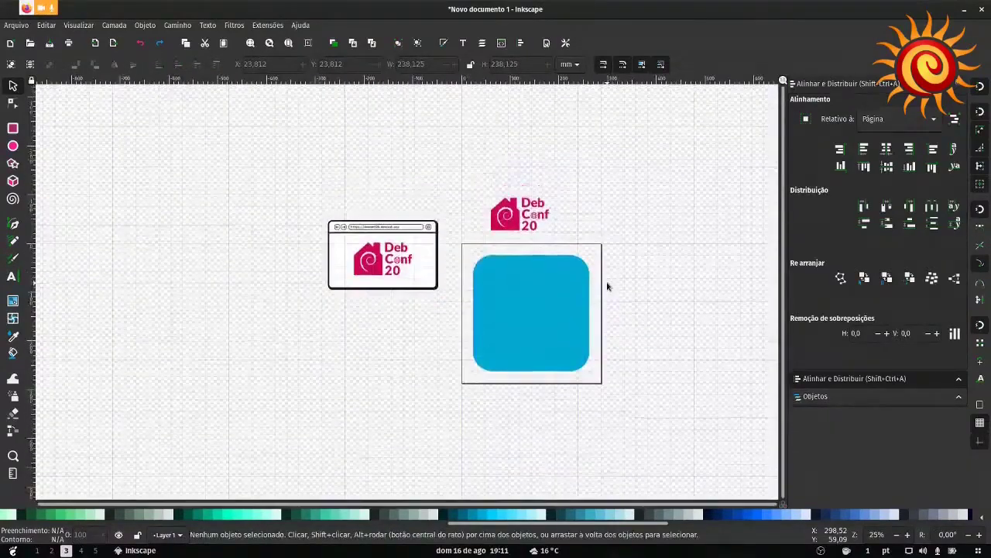
# Step: Fill the blue rounded square with near-black 241c1c and place a duplicate at the page's top-left corner, X 0, Y 0
pyautogui.click(565, 292)
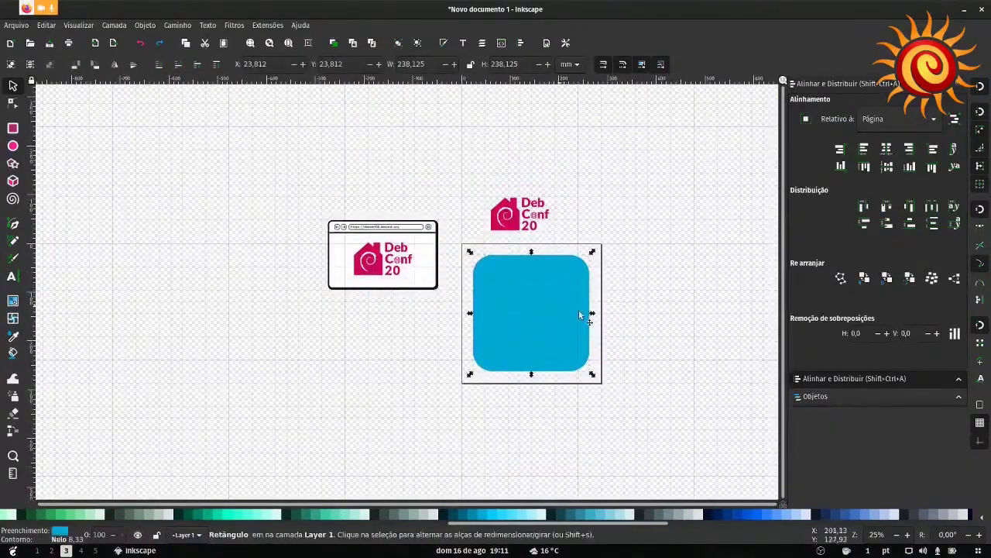
pyautogui.click(385, 514)
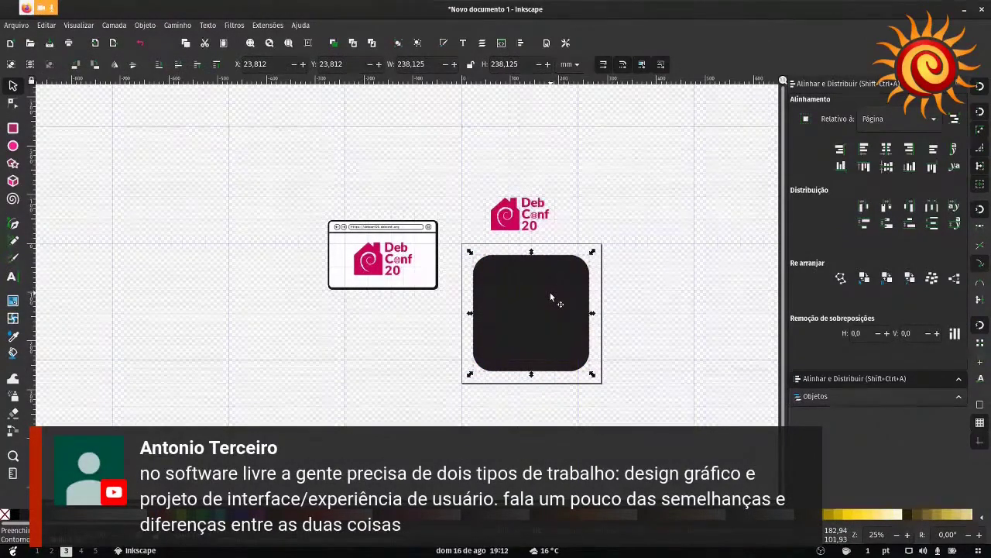
pyautogui.moveTo(544, 325); pyautogui.dragTo(524, 304)
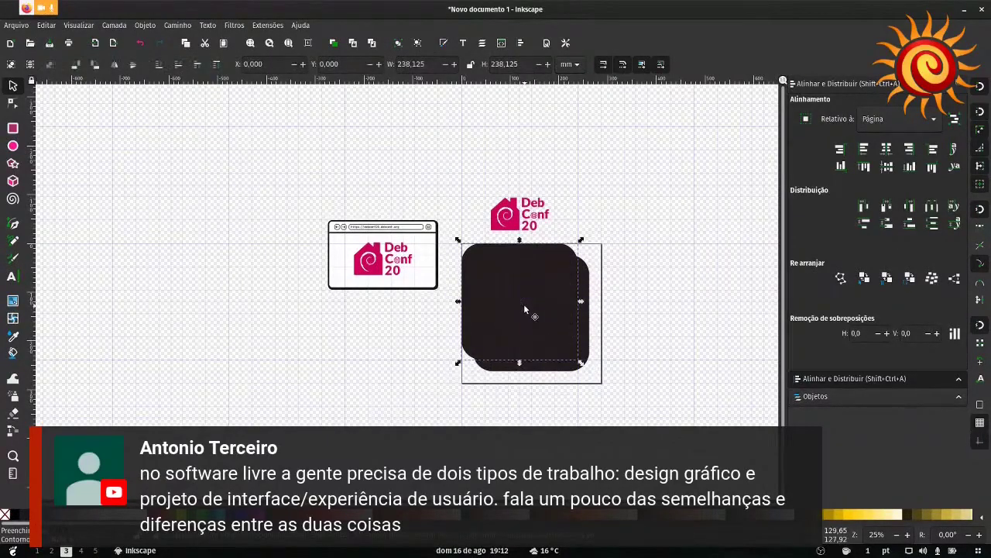
# Step: Nudge the dark duplicate back over the original to X 17.992 mm, Y 20.638 mm, slightly offset up and to the left
pyautogui.press('Right')
pyautogui.press('Right')
pyautogui.press('Right')
pyautogui.press('Right')
pyautogui.press('Right')
pyautogui.press('Right')
pyautogui.press('Right')
pyautogui.press('Right')
pyautogui.press('Right')
pyautogui.press('Right')
pyautogui.press('Right')
pyautogui.press('Right')
pyautogui.press('Right')
pyautogui.press('Right')
pyautogui.press('Right')
pyautogui.press('Right')
pyautogui.press('Right')
pyautogui.press('Right')
pyautogui.press('Right')
pyautogui.press('Right')
pyautogui.press('Down')
pyautogui.press('Down')
pyautogui.press('Down')
pyautogui.press('Down')
pyautogui.press('Down')
pyautogui.press('Down')
pyautogui.press('Down')
pyautogui.press('Down')
pyautogui.press('Down')
pyautogui.press('Down')
pyautogui.press('Down')
pyautogui.press('Down')
pyautogui.press('Down')
pyautogui.press('Down')
pyautogui.press('Down')
pyautogui.press('Down')
pyautogui.press('Down')
pyautogui.press('Down')
pyautogui.press('Down')
pyautogui.press('Down')
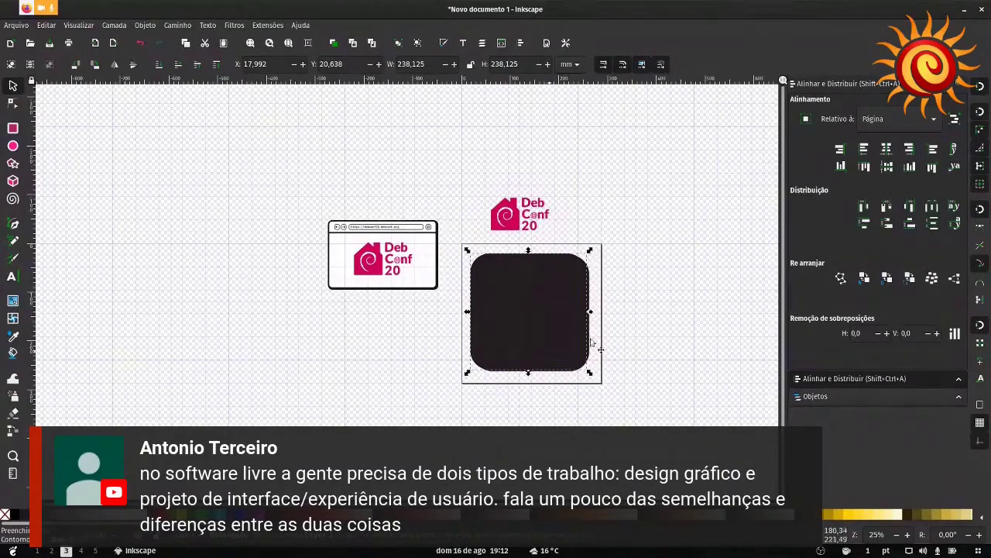
pyautogui.scroll(2, 649, 331)
pyautogui.moveTo(648, 328); pyautogui.dragTo(591, 291)
pyautogui.scroll(-2, 585, 302)
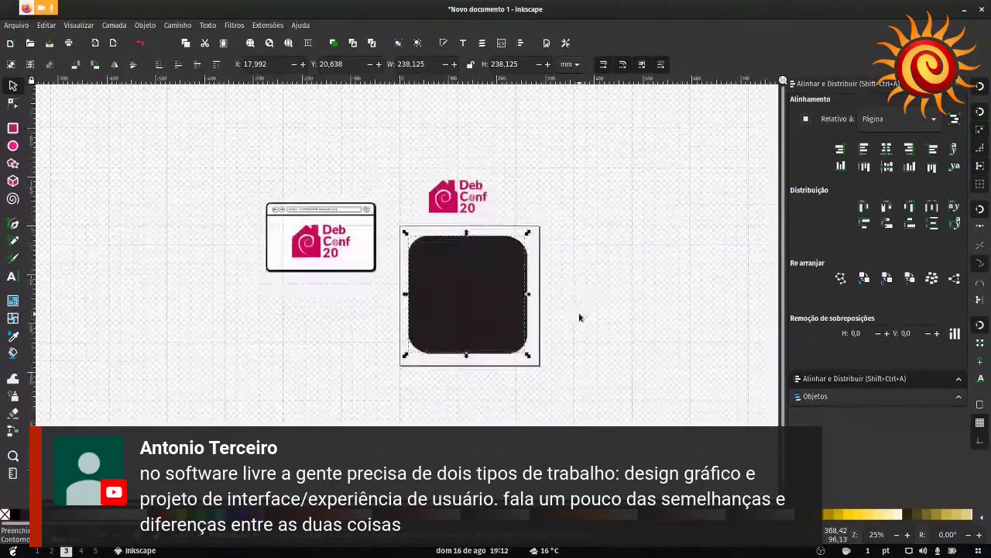
pyautogui.scroll(1, 552, 248)
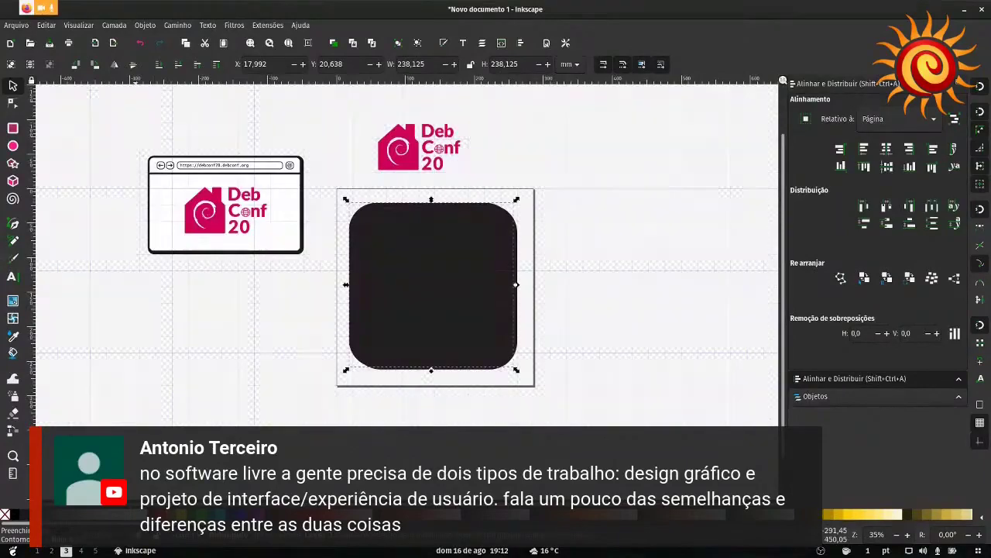
# Step: Remove the duplicate's fill and give it a flat black stroke with a continuous line instead of dashes
pyautogui.hotkey('ctrl', 'shift', 'f')
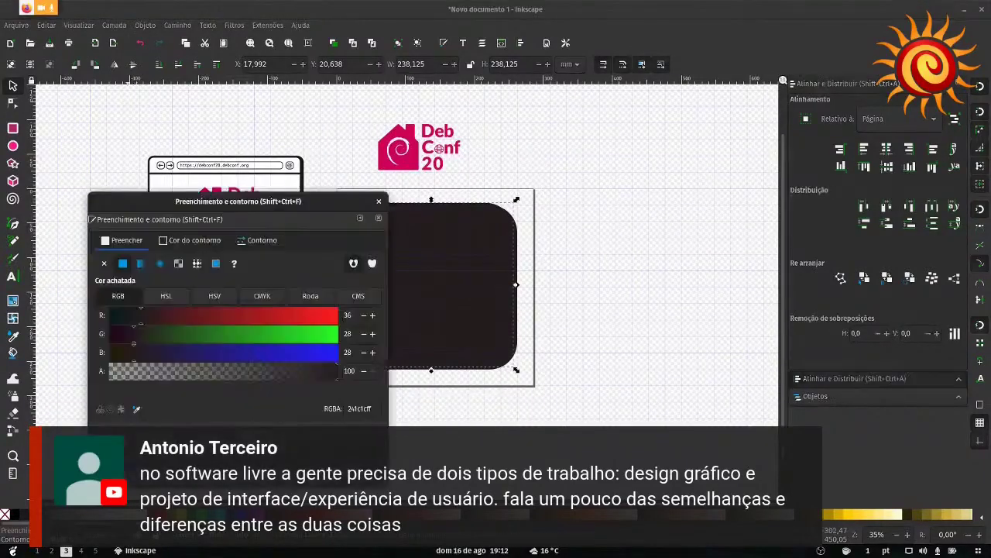
pyautogui.click(105, 264)
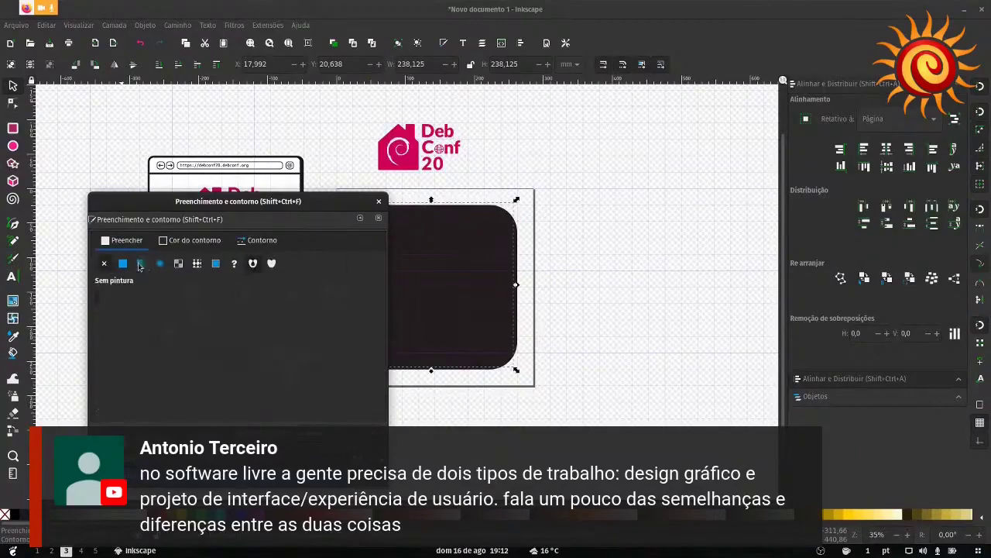
pyautogui.click(193, 239)
pyautogui.click(123, 264)
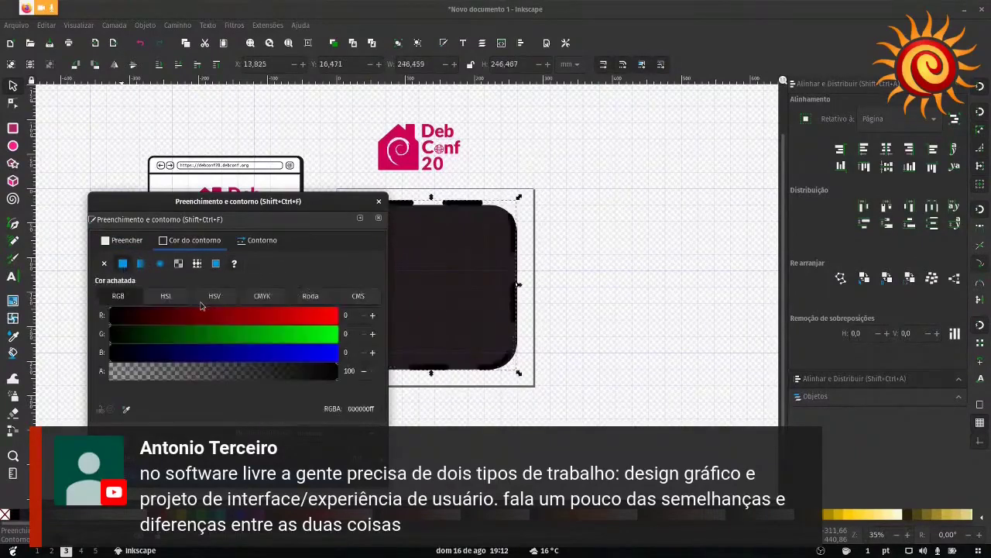
pyautogui.click(256, 240)
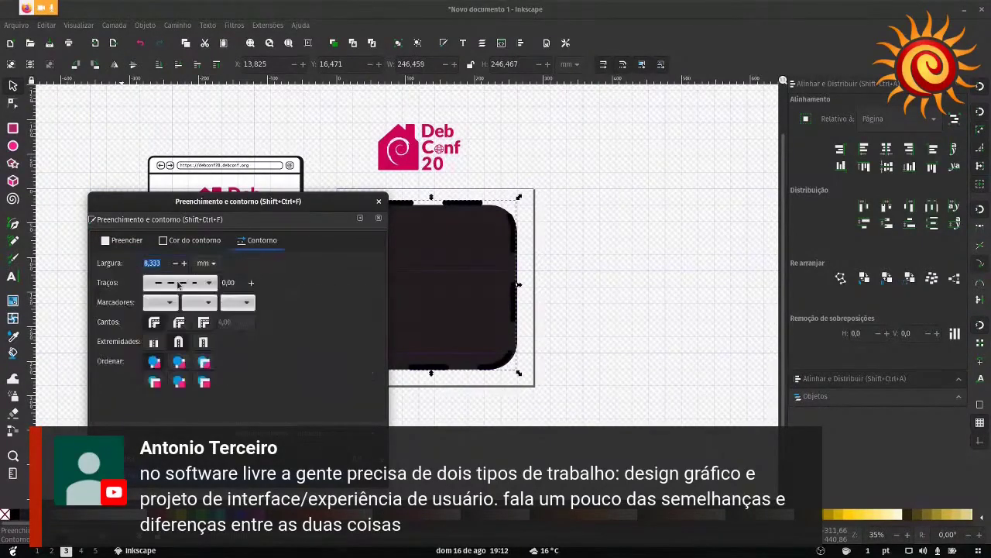
pyautogui.click(182, 285)
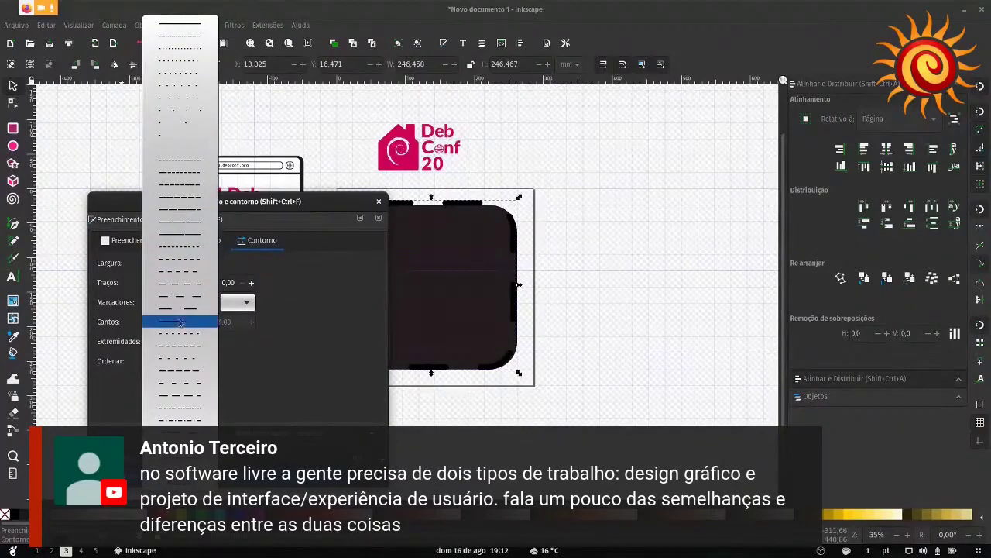
pyautogui.click(201, 24)
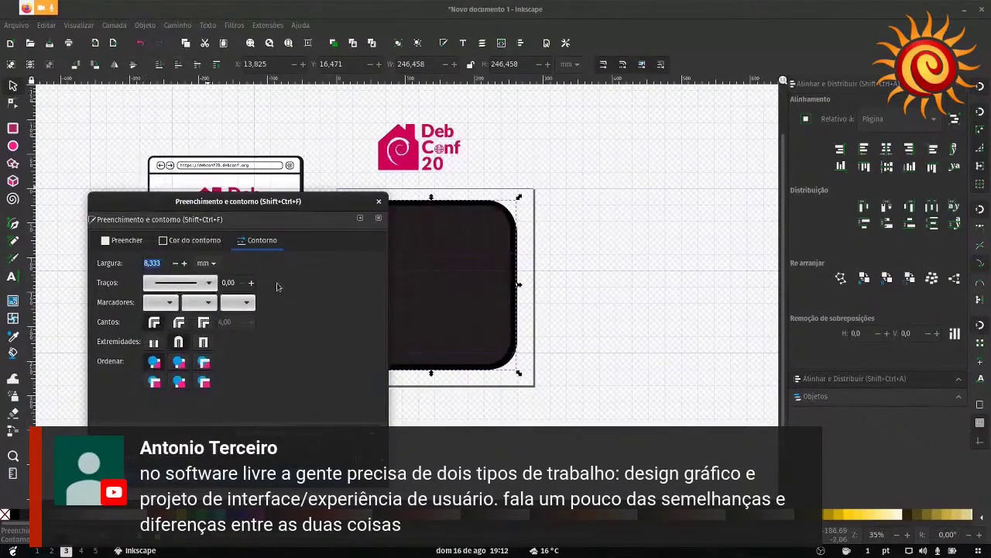
# Step: Set the duplicate's stroke width to 5 mm and give it a flat white fill
pyautogui.click(175, 264)
pyautogui.moveTo(164, 262); pyautogui.dragTo(116, 266)
pyautogui.press('Return')
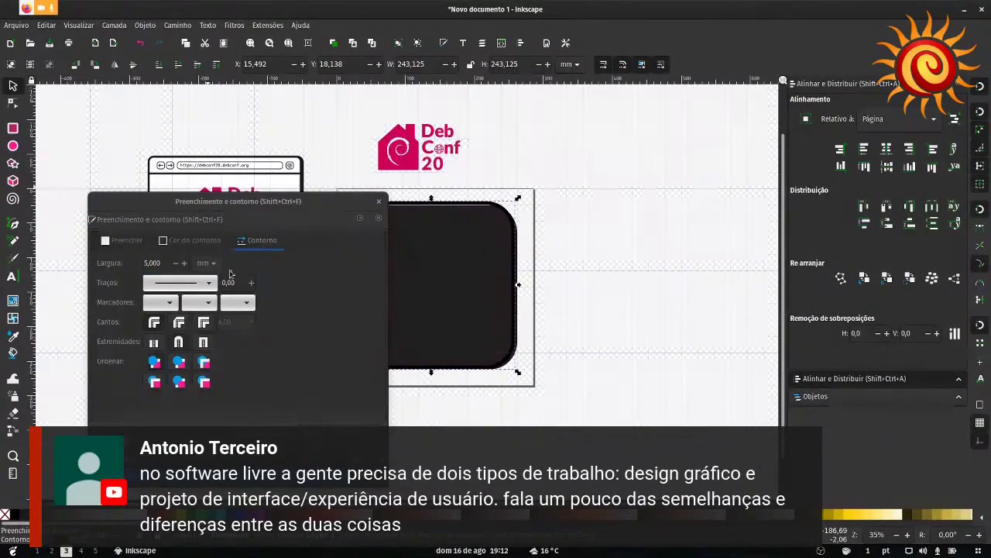
pyautogui.click(126, 242)
pyautogui.click(122, 264)
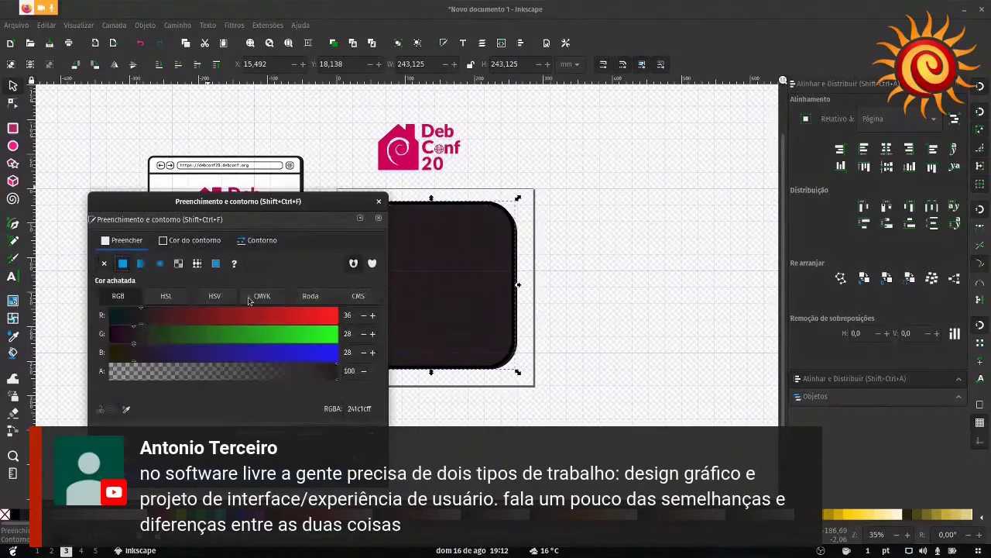
pyautogui.click(378, 201)
pyautogui.hotkey('ctrl', 'z')
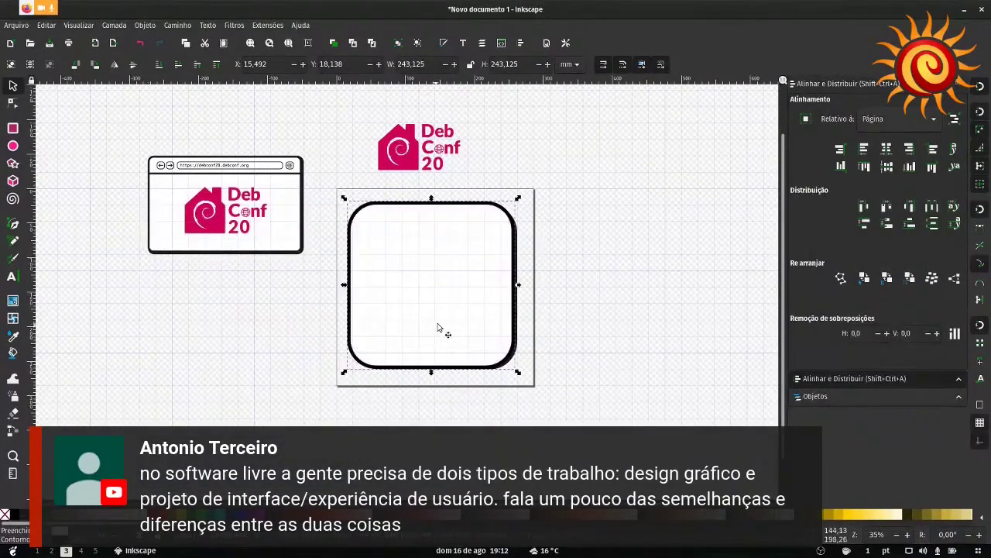
# Step: Move the white square to the page's top-left corner and fill the dark square behind with the outline's sampled black
pyautogui.moveTo(445, 327); pyautogui.dragTo(438, 323)
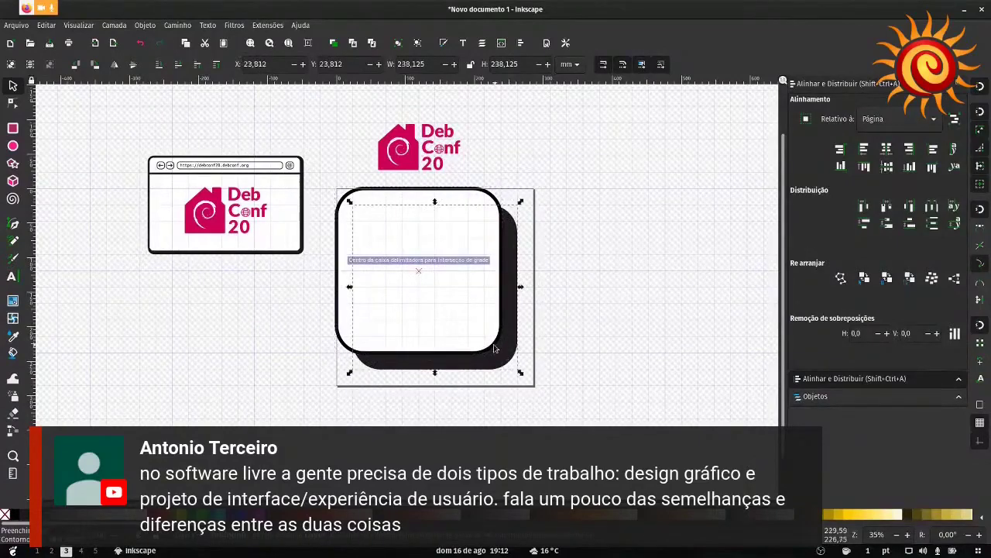
pyautogui.press('d')
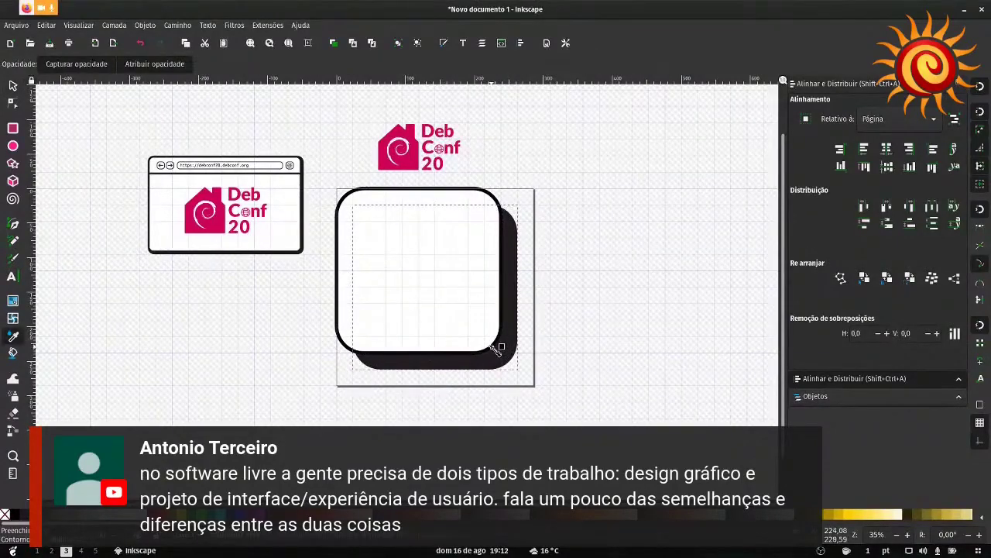
pyautogui.click(495, 349)
pyautogui.press('s')
# Step: Switch to the Okular slide "Fundamentos da linguagem visual" and check the colour palette image results in Firefox before returning to the slide
pyautogui.moveTo(20, 426)
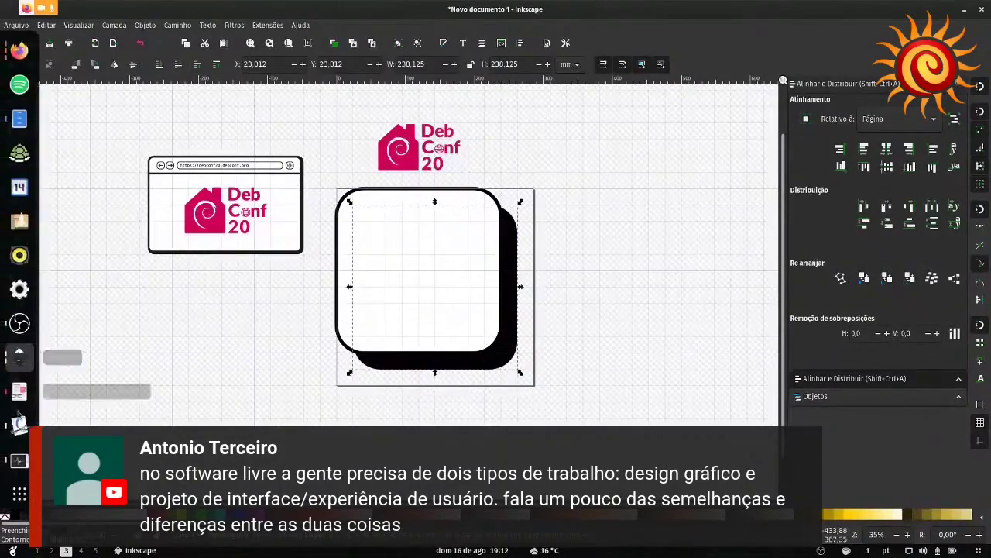
pyautogui.click(20, 426)
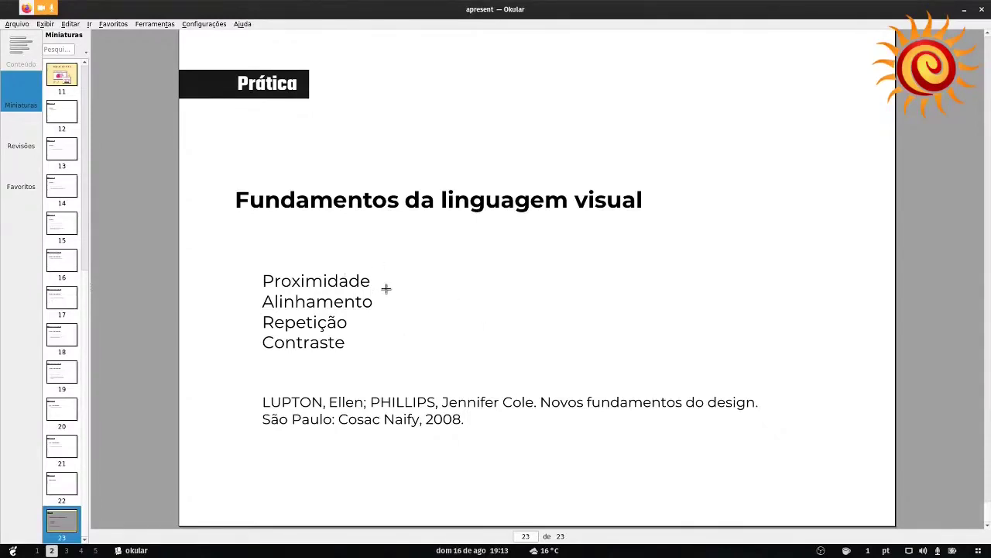
pyautogui.scroll(1, 340, 359)
pyautogui.scroll(-1, 340, 359)
pyautogui.moveTo(2, 314)
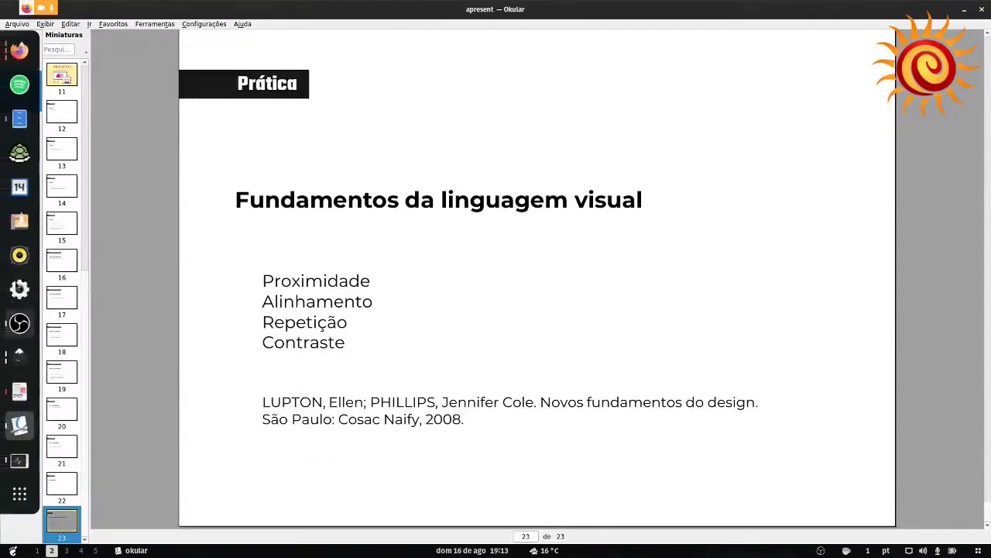
pyautogui.click(14, 48)
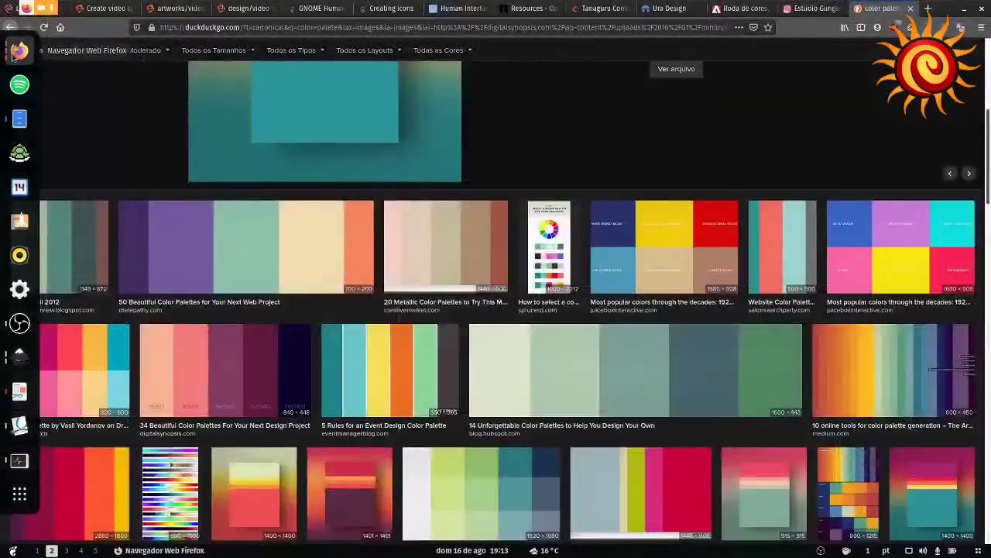
pyautogui.click(18, 398)
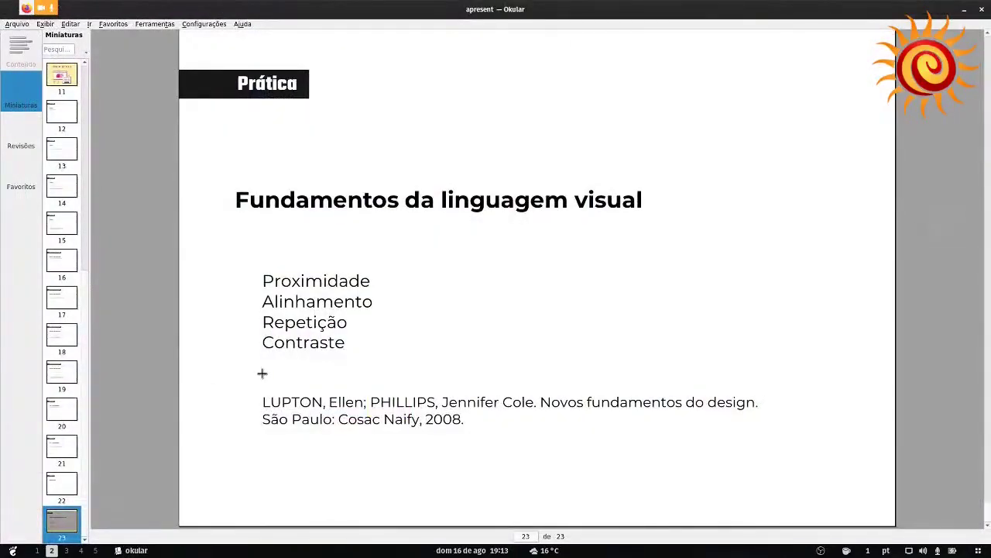
# Step: Switch back to Inkscape, nudge the white square diagonally over its black shadow to X 13.375 mm, Y 13.375 mm, and deselect it
pyautogui.moveTo(1, 331)
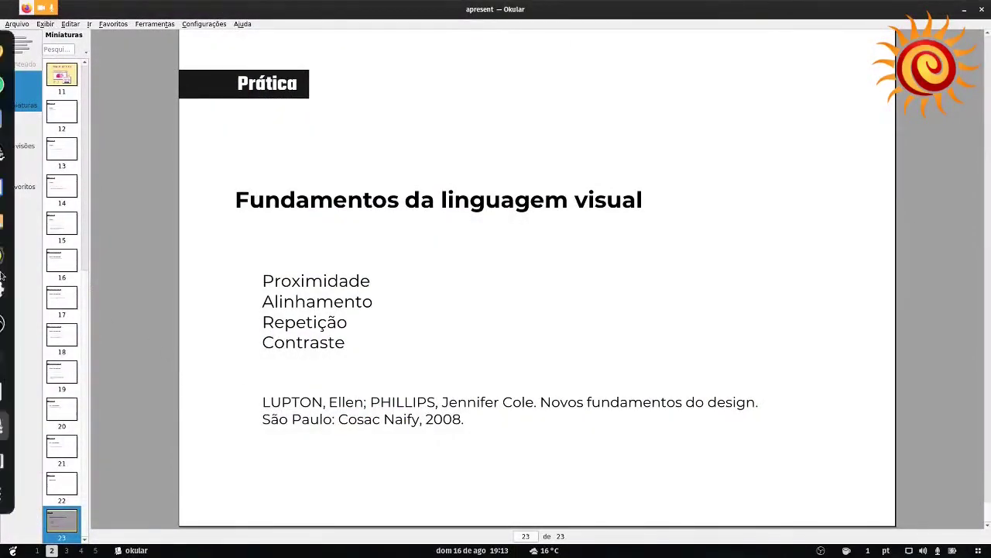
pyautogui.click(19, 354)
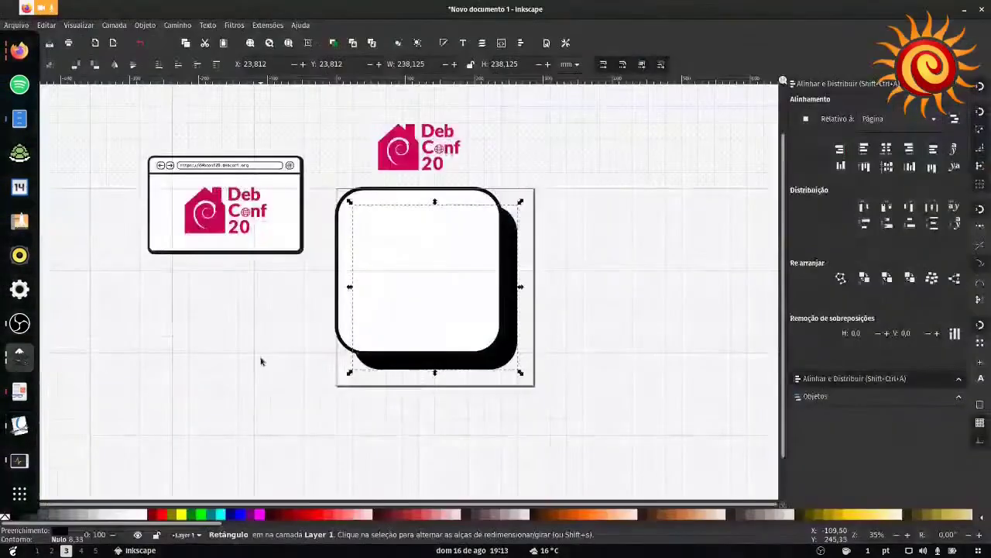
pyautogui.click(452, 302)
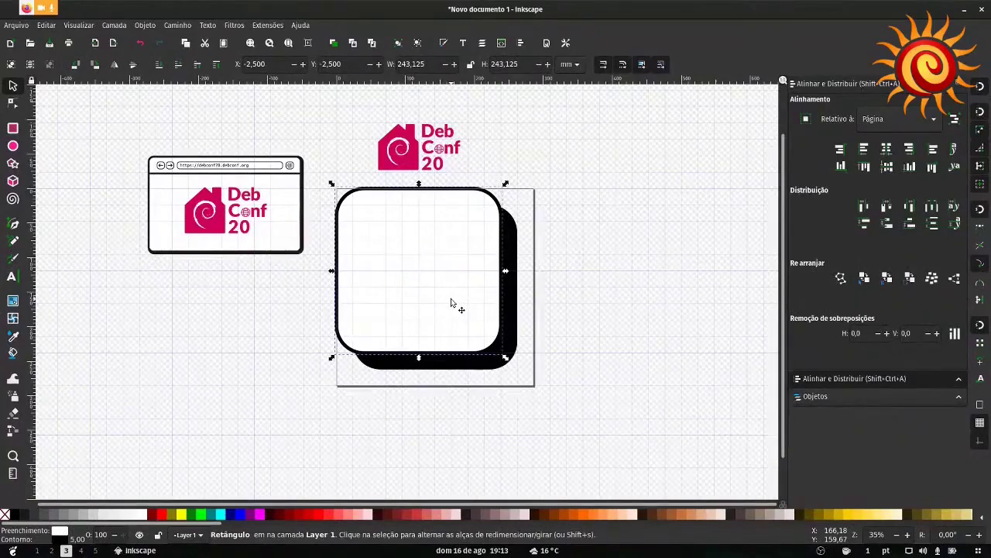
pyautogui.hotkey('shift', 'Right')
pyautogui.hotkey('shift', 'Down')
pyautogui.hotkey('shift', 'Right')
pyautogui.hotkey('shift', 'Down')
pyautogui.hotkey('shift', 'Right')
pyautogui.hotkey('shift', 'Down')
pyautogui.click(259, 314)
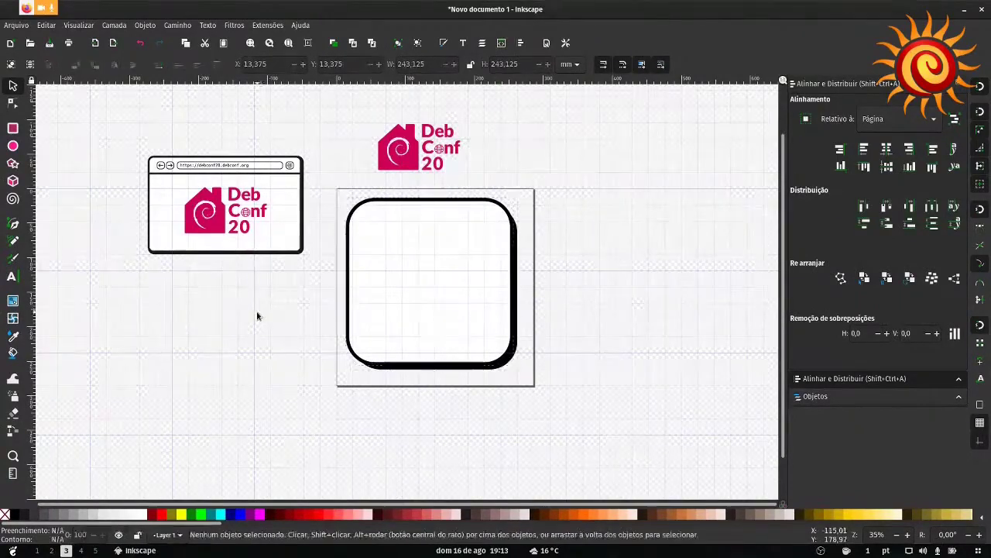
pyautogui.scroll(1, 279, 319)
pyautogui.moveTo(295, 310); pyautogui.dragTo(322, 312)
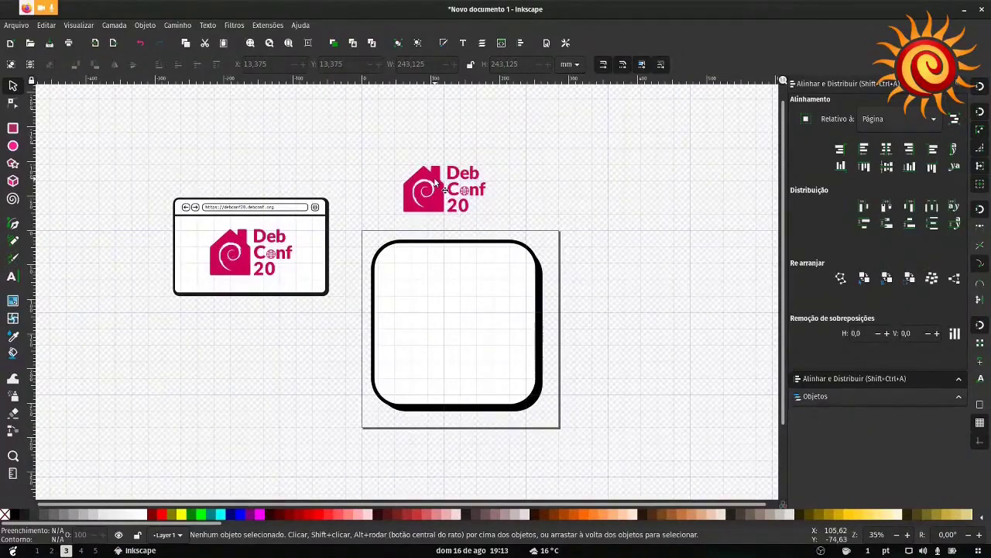
pyautogui.scroll(2, 489, 194)
pyautogui.scroll(-1, 487, 197)
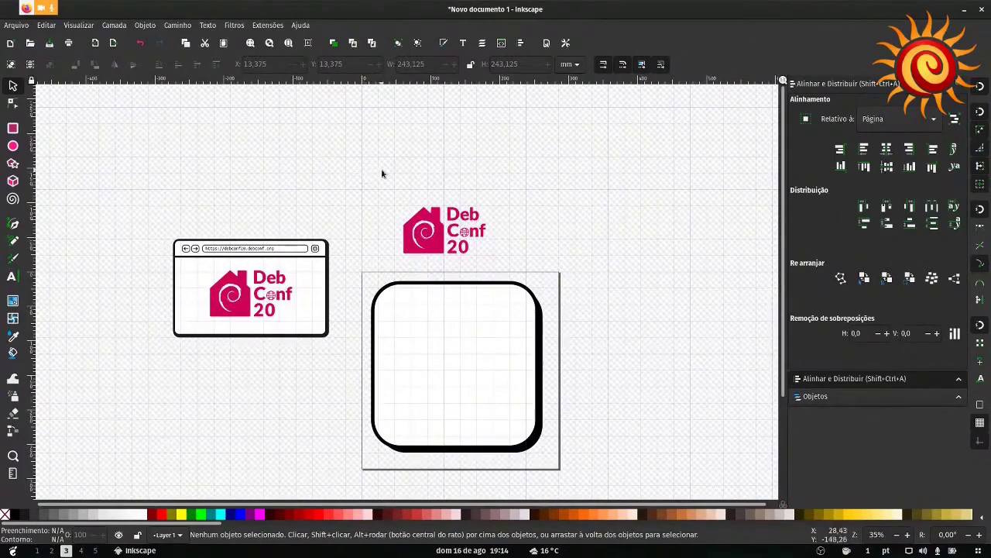
pyautogui.scroll(-2, 380, 172)
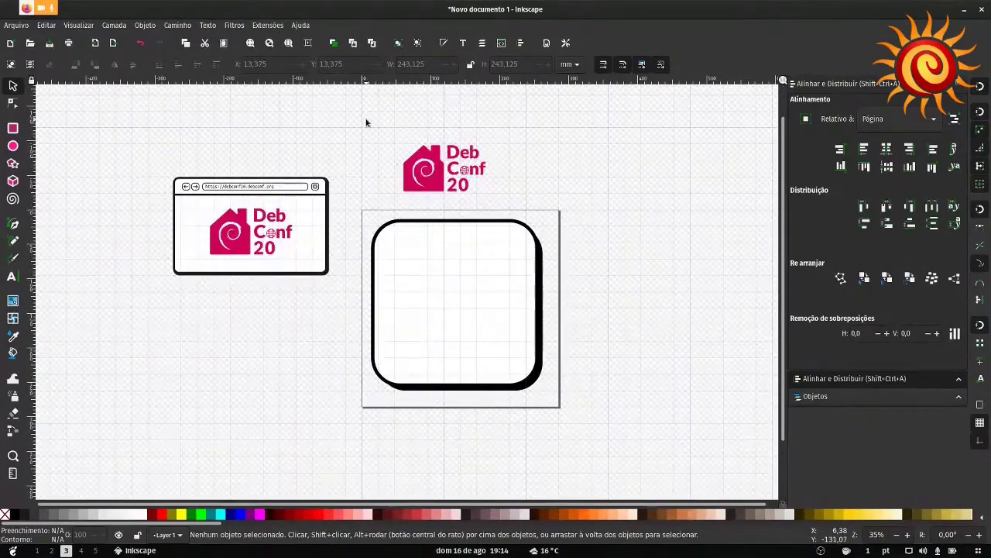
pyautogui.scroll(1, 386, 157)
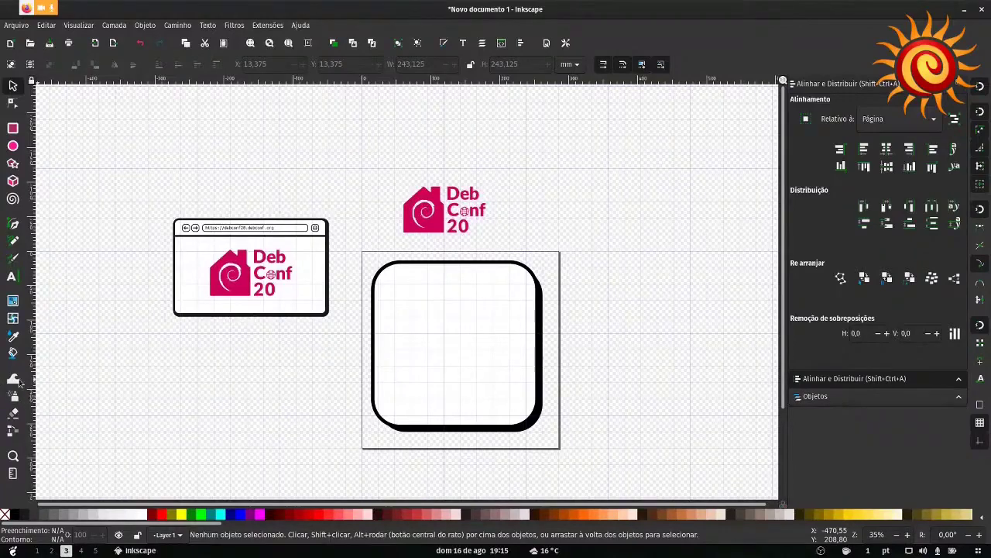
# Step: Duplicate the white rounded square and shrink the copy into a bar of about 207 × 29 mm near the original's upper edge
pyautogui.moveTo(2, 411)
pyautogui.click(447, 281)
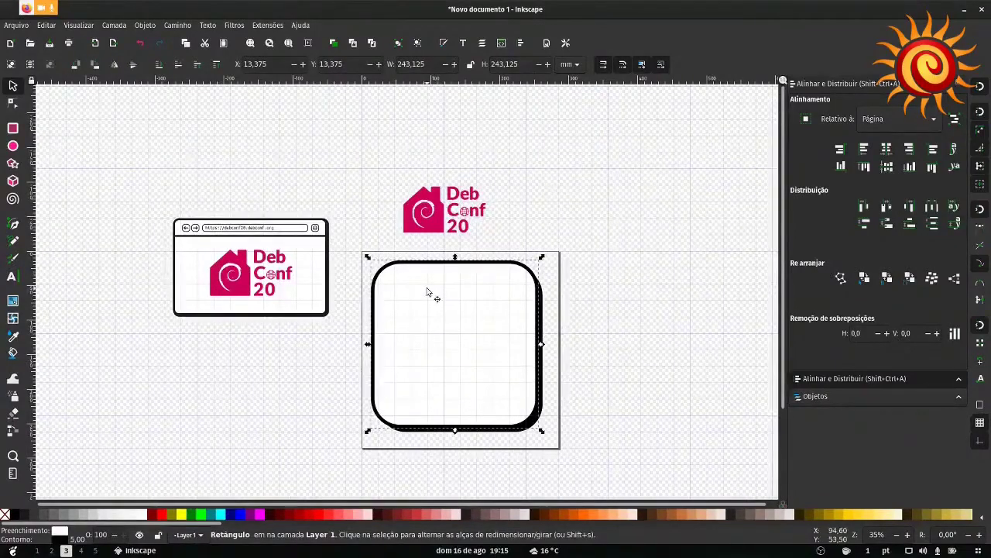
pyautogui.hotkey('ctrl', 'c')
pyautogui.hotkey('ctrl', 'v')
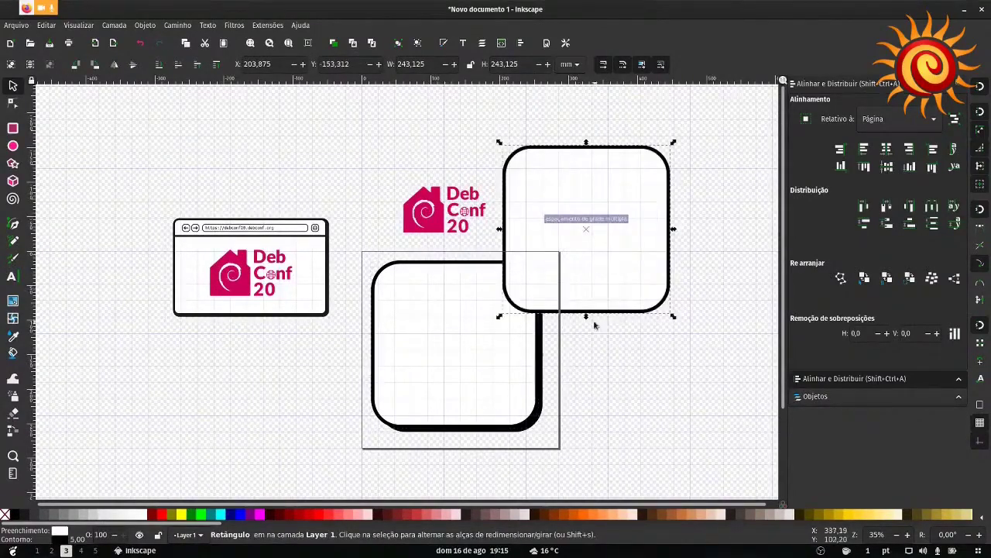
pyautogui.moveTo(590, 324); pyautogui.dragTo(504, 287)
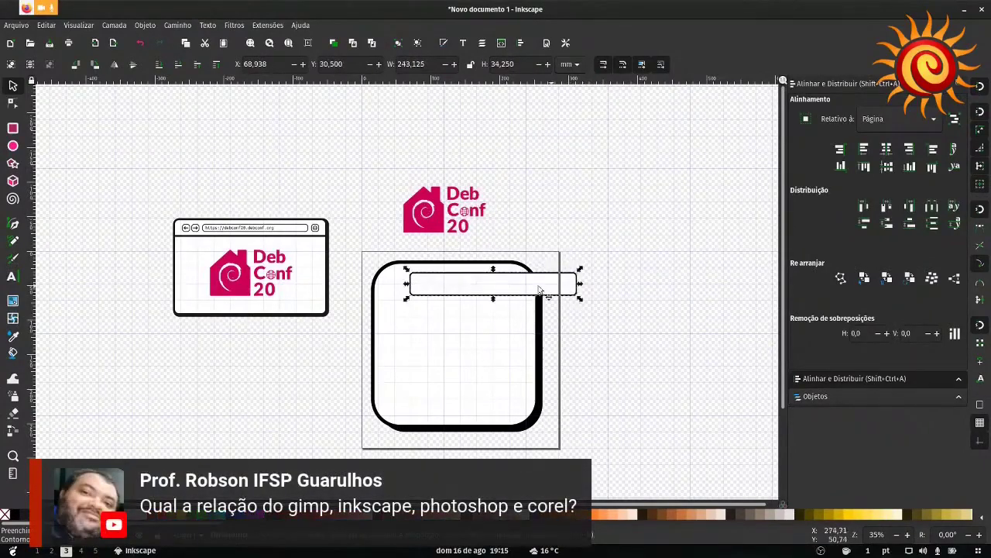
pyautogui.moveTo(580, 296); pyautogui.dragTo(480, 308)
pyautogui.scroll(2, 482, 286)
pyautogui.scroll(1, 485, 287)
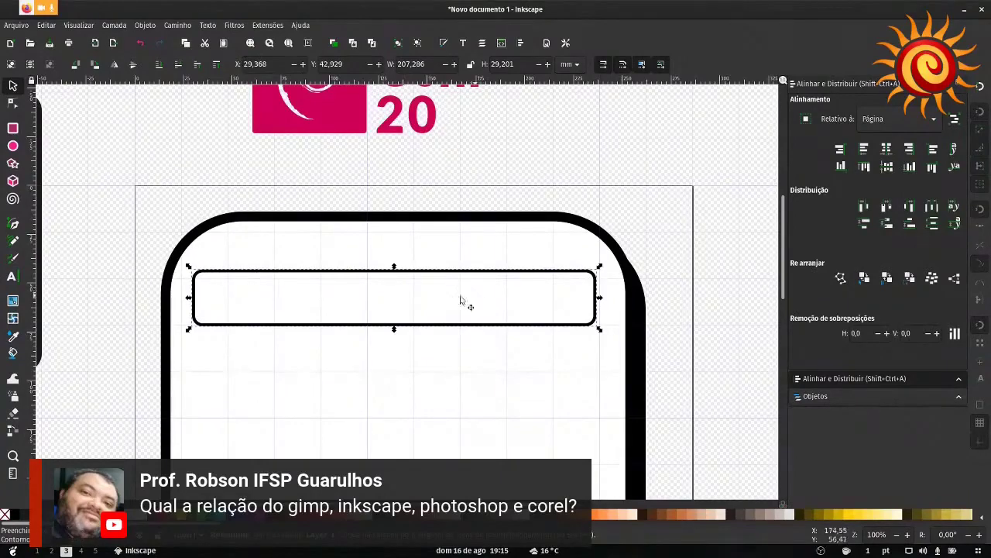
# Step: Round the bar's corners into nearly semicircular ends and shift it to X 31.967 mm, Y 44.553 mm
pyautogui.click(13, 128)
pyautogui.moveTo(595, 273); pyautogui.dragTo(600, 295)
pyautogui.press('s')
pyautogui.moveTo(438, 290); pyautogui.dragTo(480, 314)
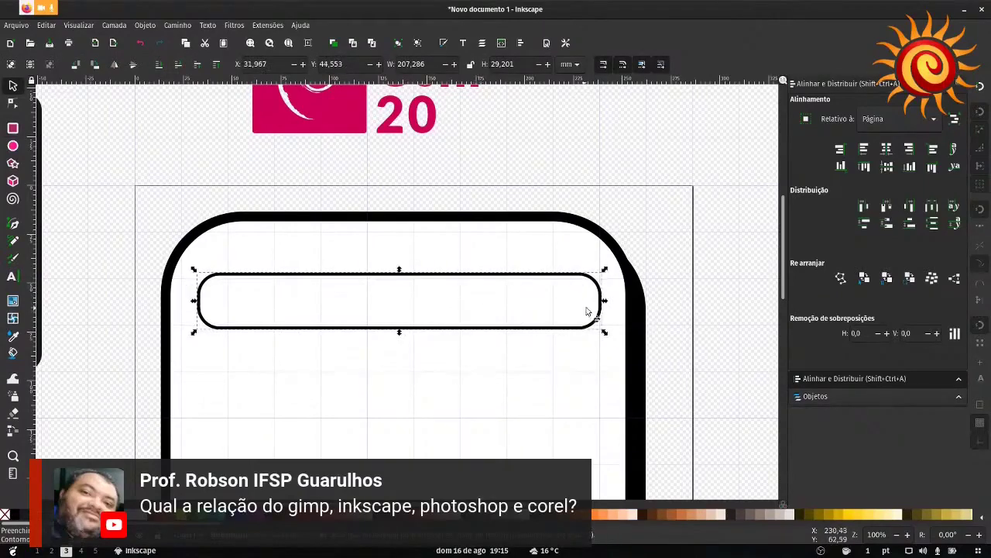
# Step: Reduce the large white square's corner radius to about 23 mm and tighten the black shadow's corners to match
pyautogui.click(596, 350)
pyautogui.press('r')
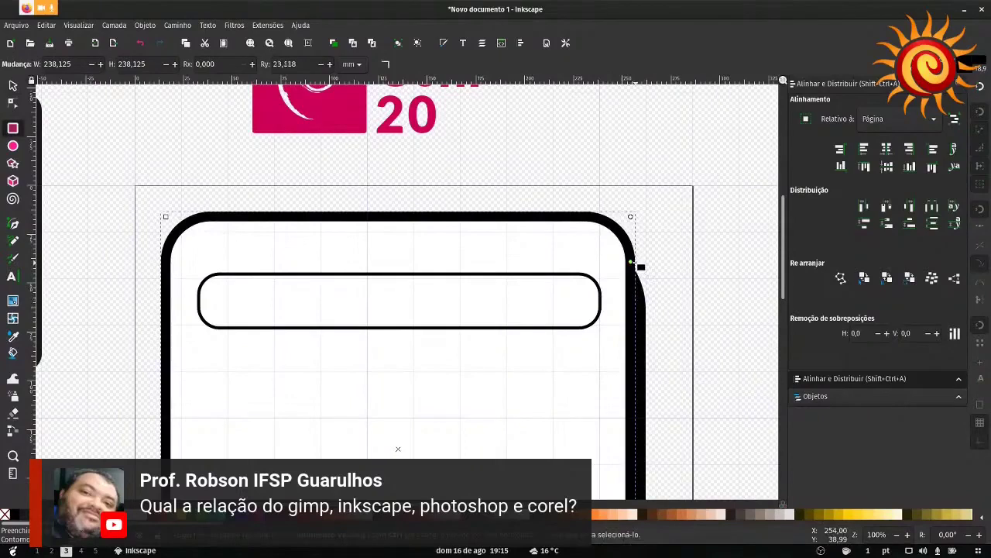
pyautogui.press('s')
pyautogui.scroll(-3, 644, 317)
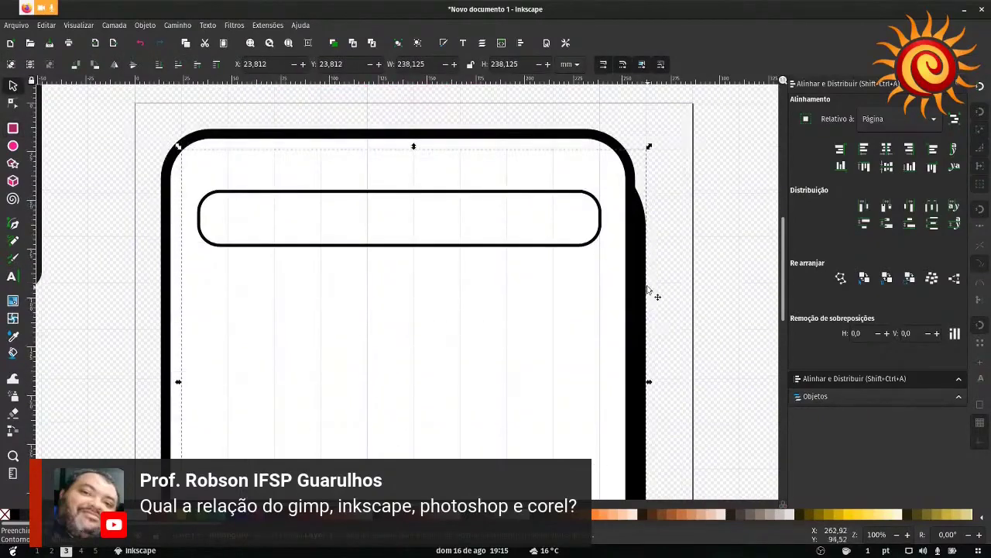
pyautogui.press('r')
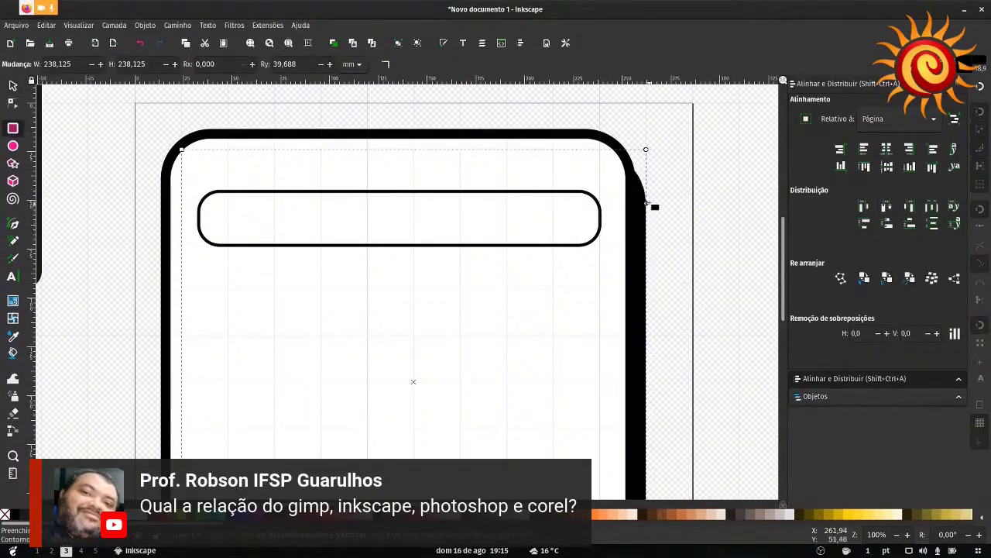
# Step: Nudge the black shadow closer behind the white square, to X 22.188 mm, Y 19.264 mm
pyautogui.press('s')
pyautogui.press('Left')
pyautogui.press('Left')
pyautogui.press('Left')
pyautogui.press('Up')
pyautogui.press('Up')
pyautogui.press('Up')
pyautogui.press('Up')
pyautogui.press('Up')
pyautogui.press('Up')
pyautogui.press('Up')
pyautogui.press('Up')
pyautogui.press('Up')
pyautogui.hotkey('ctrl', 'z')
pyautogui.scroll(-10, 651, 247)
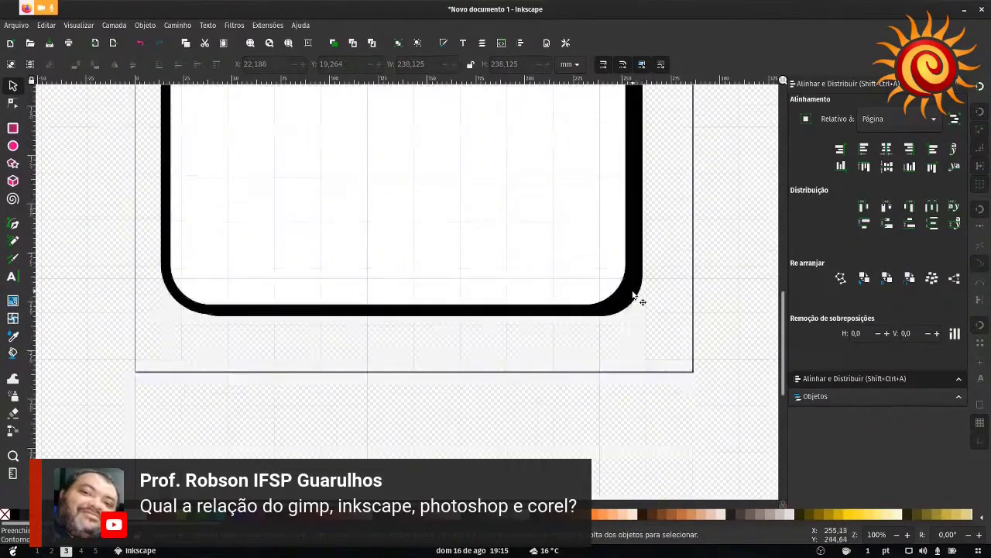
pyautogui.hotkey('ctrl', 'shift', 'z')
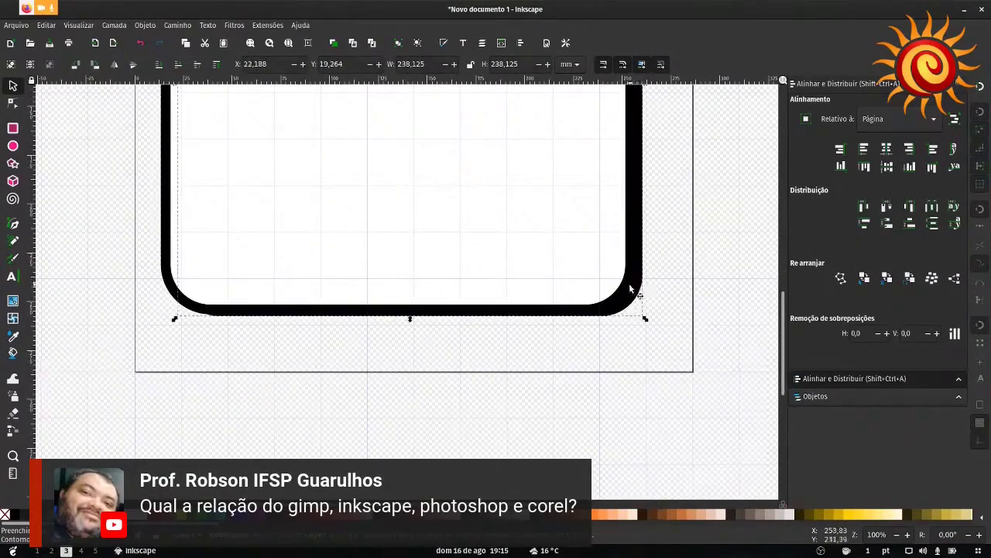
# Step: Stretch the shadow's bottom and left edges outward to a size of about 242.7 × 241.4 mm
pyautogui.moveTo(410, 320); pyautogui.dragTo(411, 326)
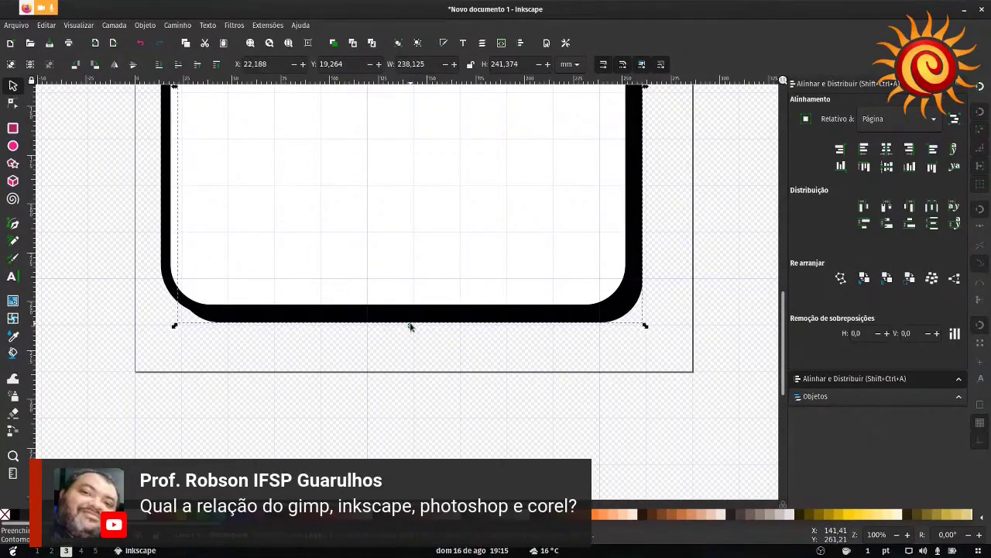
pyautogui.scroll(8, 436, 325)
pyautogui.scroll(-7, 436, 325)
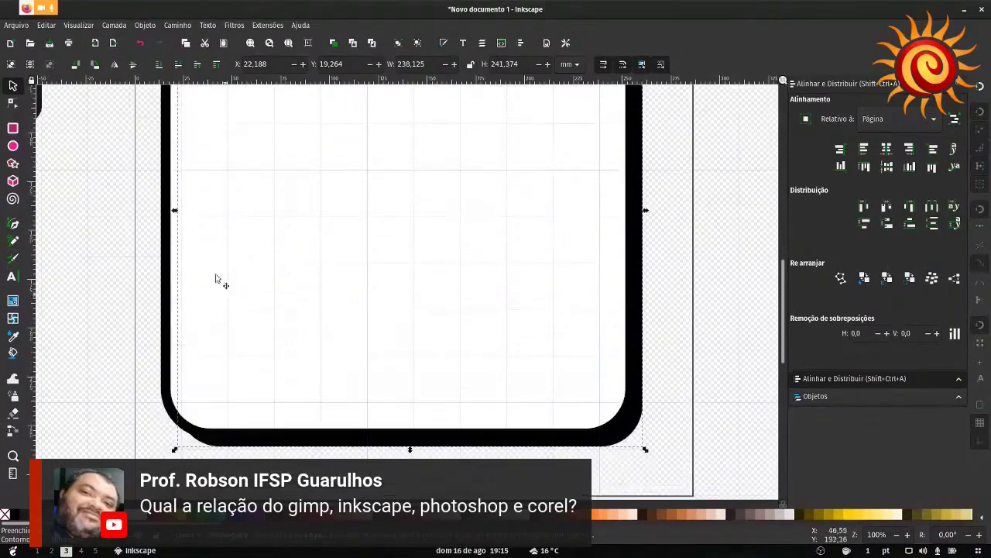
pyautogui.moveTo(176, 213); pyautogui.dragTo(166, 214)
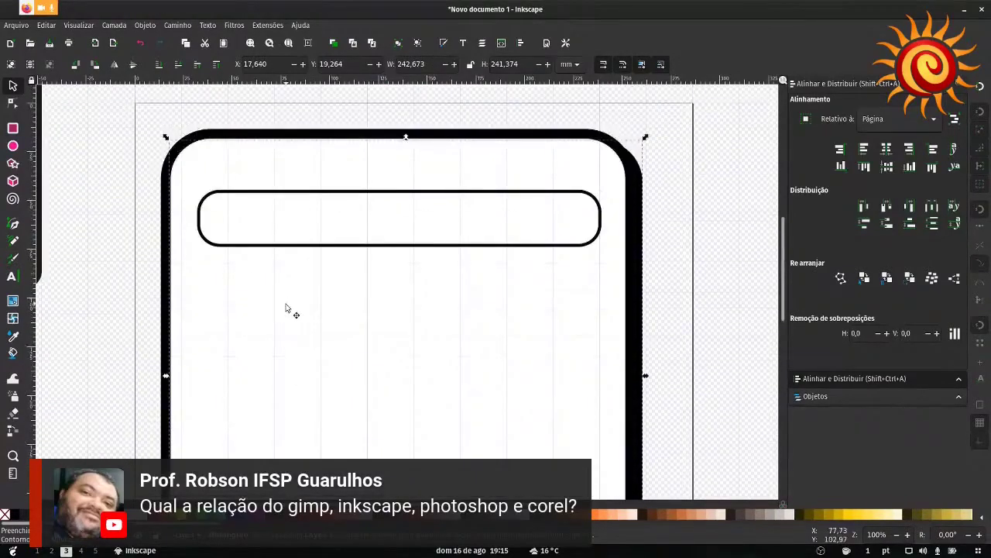
# Step: Widen the white frame, its shadow and the inner bar together, making the frame about 344 mm wide, and select the shadow
pyautogui.click(333, 225)
pyautogui.scroll(-4, 298, 290)
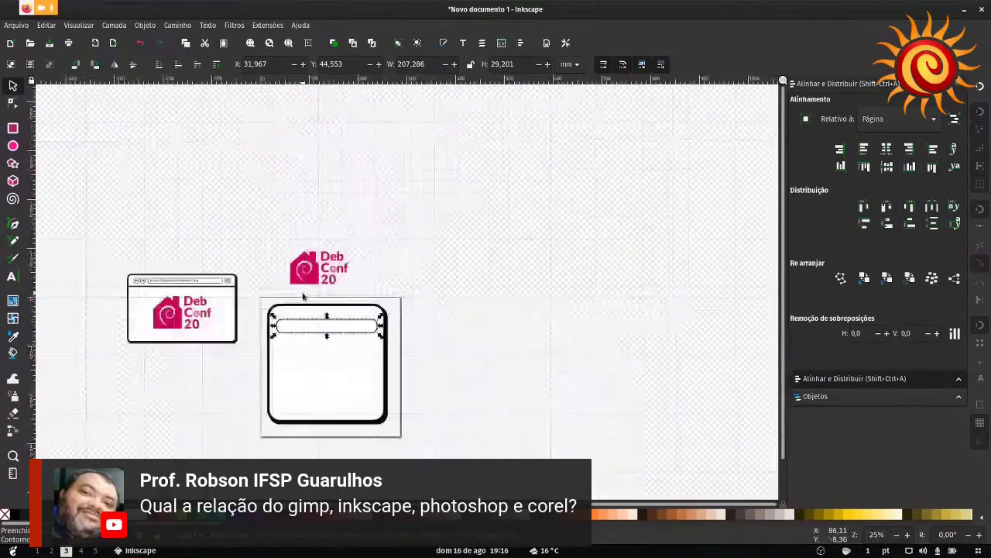
pyautogui.scroll(4, 310, 328)
pyautogui.scroll(-3, 405, 320)
pyautogui.moveTo(695, 237); pyautogui.dragTo(390, 460)
pyautogui.moveTo(598, 348); pyautogui.dragTo(673, 353)
pyautogui.hscroll(2, 697, 333)
pyautogui.click(677, 324)
pyautogui.click(608, 274)
pyautogui.click(612, 276)
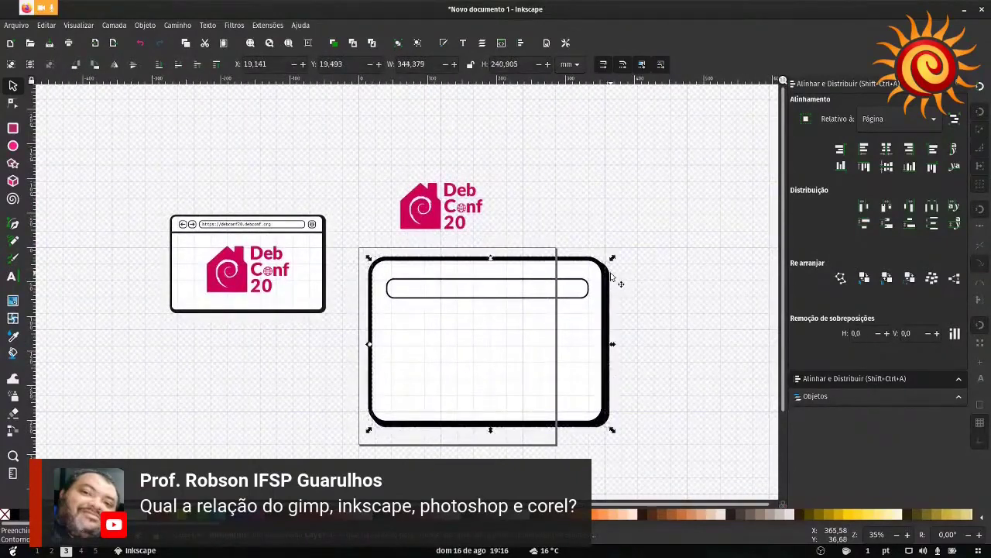
# Step: Extend the shadow's top and left edges to line up with the frame, at X 14.086, Y 13.520, about 349.4 × 246.9 mm
pyautogui.scroll(2, 534, 264)
pyautogui.moveTo(440, 260)
pyautogui.mouseDown()
pyautogui.moveTo(440, 251)
pyautogui.moveTo(453, 267)
pyautogui.mouseUp()
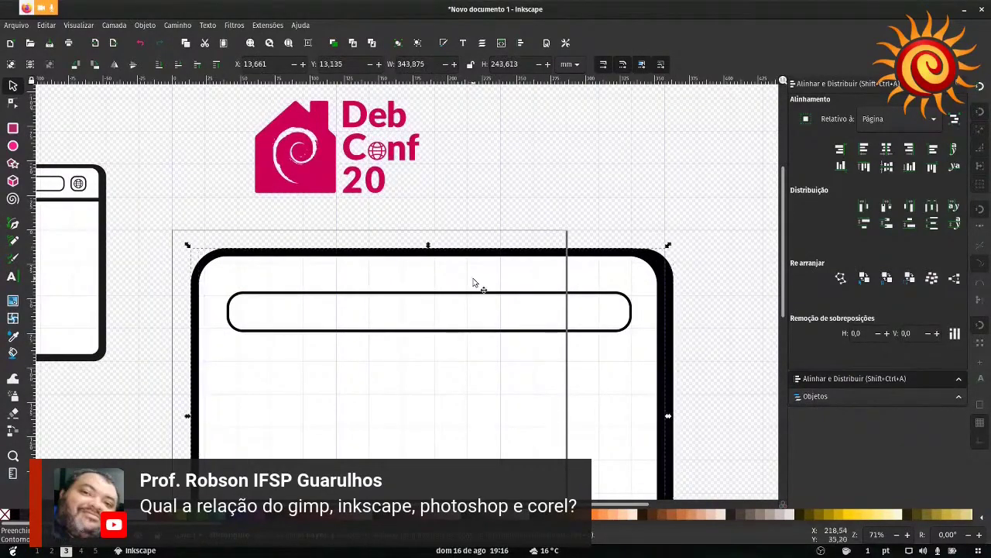
pyautogui.hotkey('ctrl', 'z')
pyautogui.scroll(-5, 584, 347)
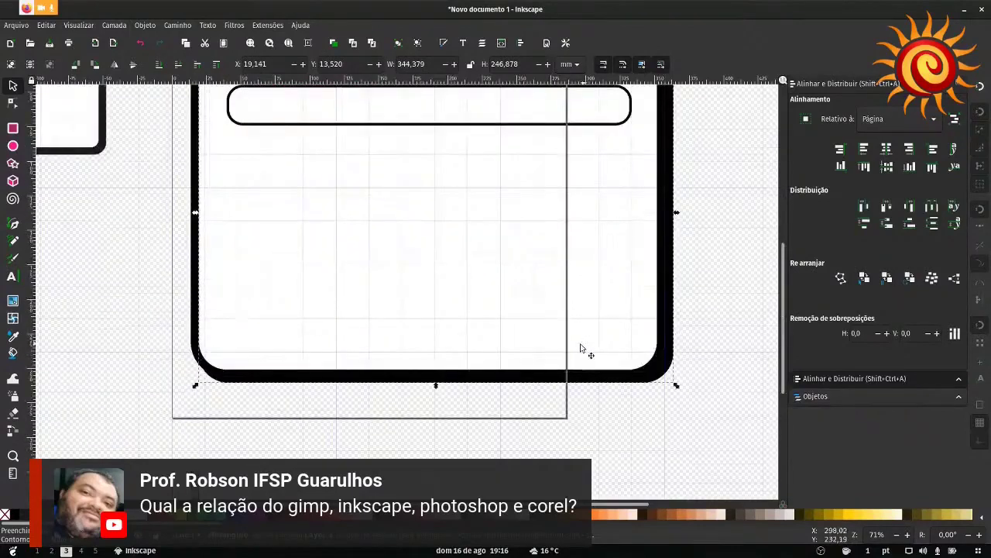
pyautogui.scroll(2, 394, 344)
pyautogui.moveTo(195, 296); pyautogui.dragTo(193, 300)
pyautogui.click(177, 303)
pyautogui.click(664, 166)
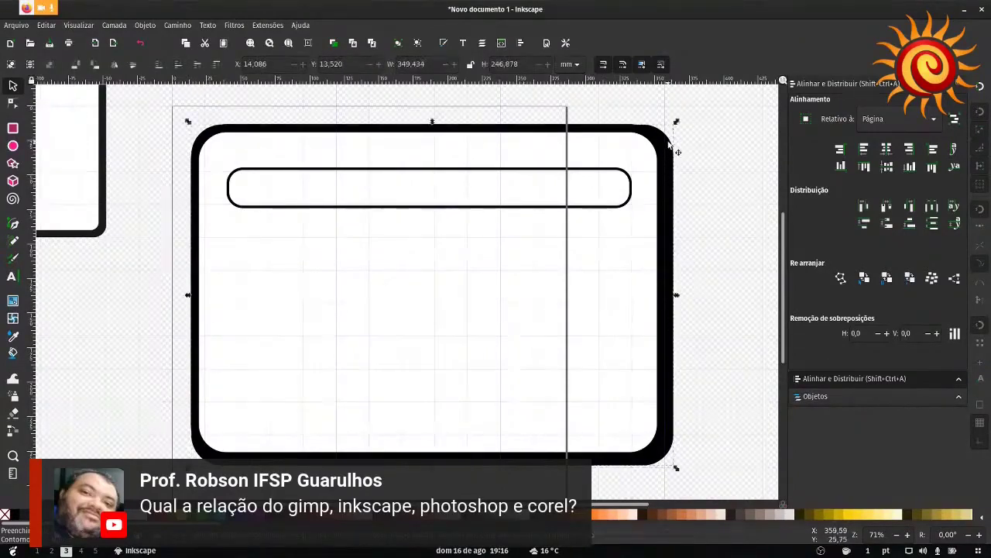
pyautogui.moveTo(432, 125); pyautogui.dragTo(434, 128)
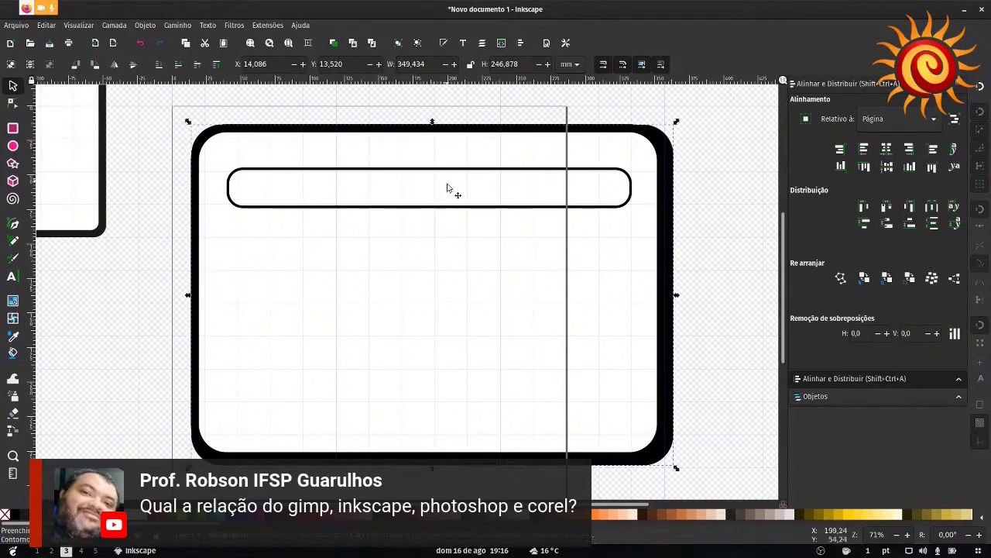
# Step: Narrow the inner bar symmetrically to about 255.7 mm and place it higher in the frame, at Y 34.679 mm
pyautogui.click(450, 204)
pyautogui.hotkey('shift', 'Up')
pyautogui.hotkey('shift', 'Up')
pyautogui.hotkey('shift', 'Up')
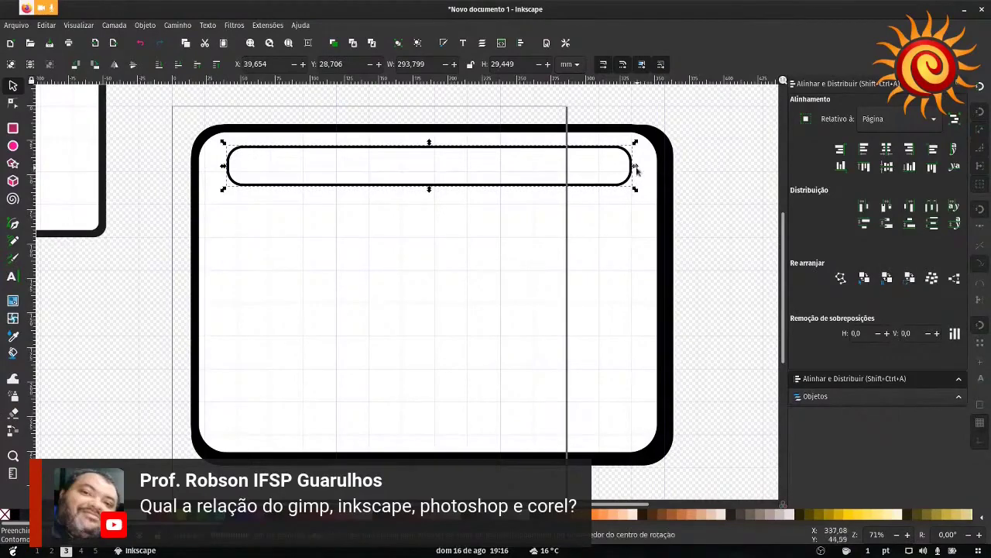
pyautogui.moveTo(635, 166); pyautogui.dragTo(585, 166)
pyautogui.moveTo(494, 183); pyautogui.dragTo(511, 182)
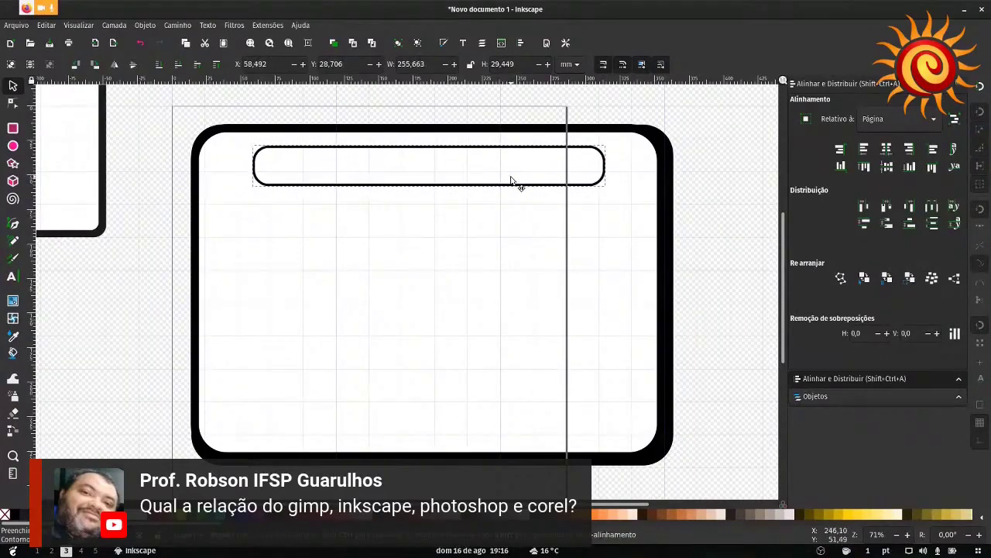
pyautogui.click(491, 245)
pyautogui.scroll(-2, 491, 246)
pyautogui.click(637, 237)
# Step: Draw a thin black rectangle about 345.5 × 6.4 mm across the frame, just below the address bar
pyautogui.click(13, 128)
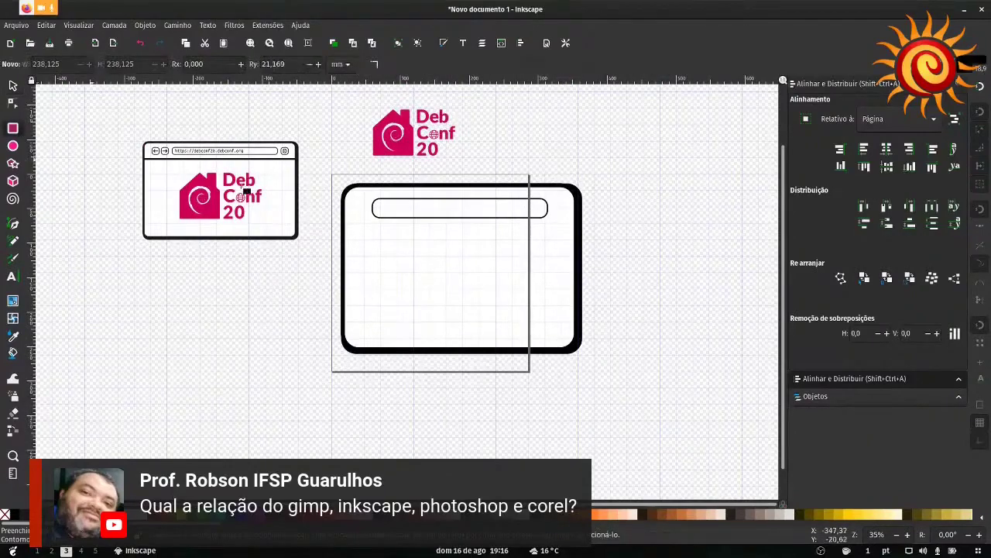
pyautogui.scroll(2, 449, 227)
pyautogui.moveTo(240, 219); pyautogui.dragTo(707, 225)
pyautogui.press('s')
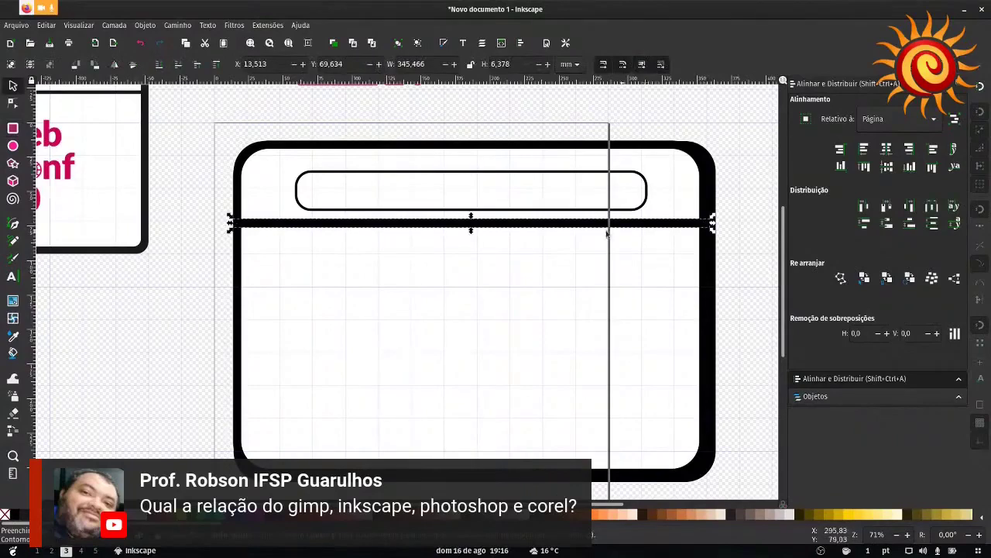
# Step: Nudge the black divider line down to Y 75.984 mm
pyautogui.press('Down')
pyautogui.press('Down')
pyautogui.press('Down')
pyautogui.press('Down')
pyautogui.press('Down')
pyautogui.press('Down')
pyautogui.press('Down')
pyautogui.press('Down')
pyautogui.press('Down')
pyautogui.press('Down')
pyautogui.press('Down')
pyautogui.press('Down')
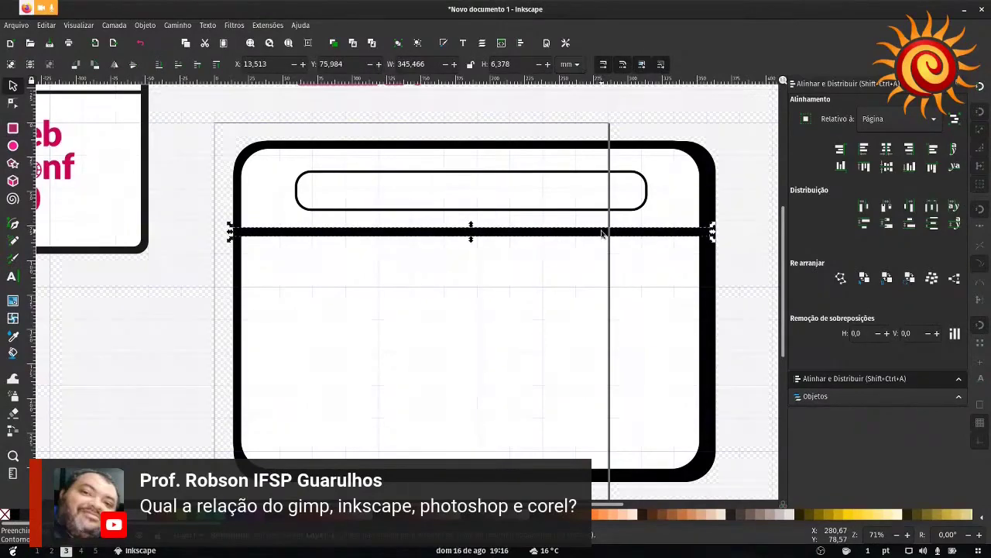
pyautogui.click(530, 210)
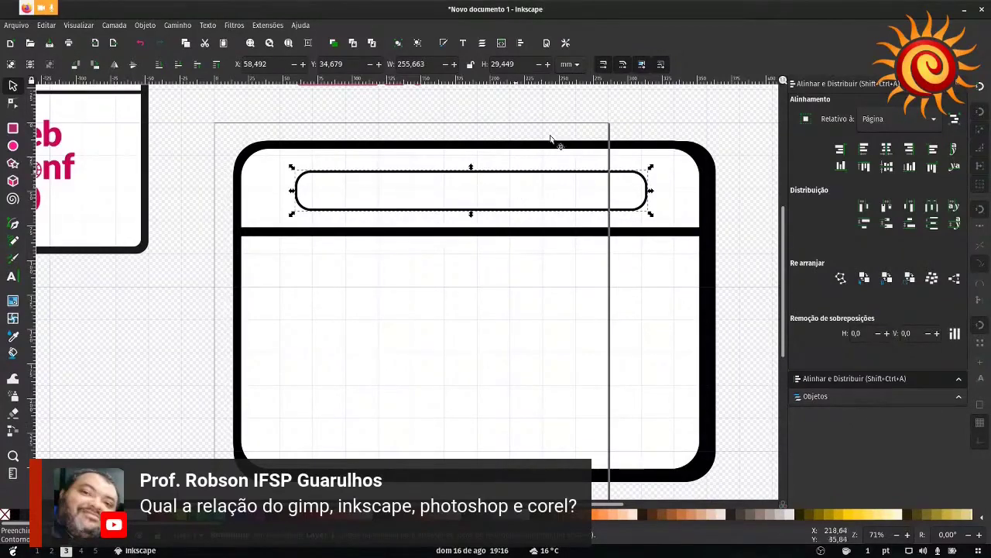
pyautogui.click(706, 154)
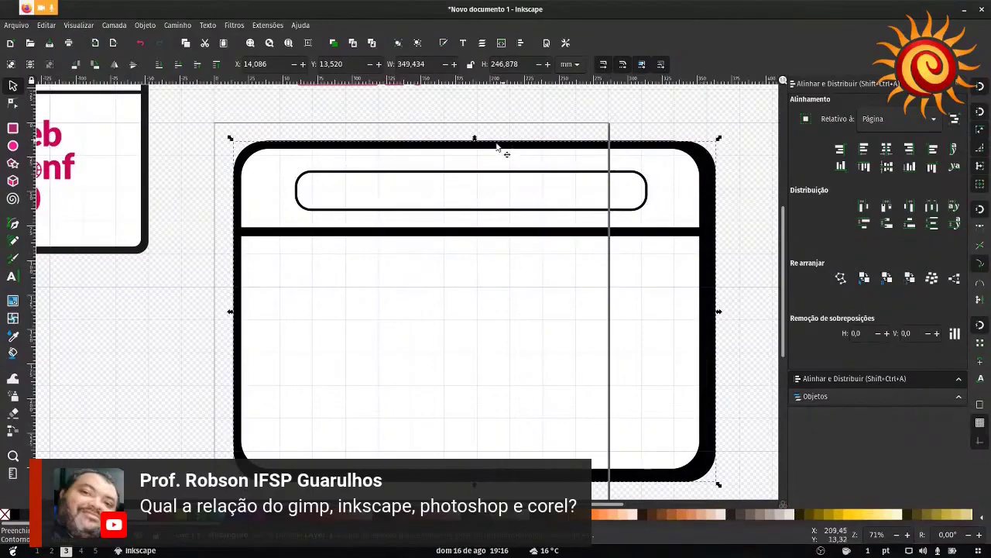
pyautogui.moveTo(478, 144); pyautogui.dragTo(477, 144)
pyautogui.scroll(-3, 501, 216)
pyautogui.scroll(10, 498, 217)
pyautogui.scroll(-5, 497, 216)
pyautogui.scroll(3, 496, 217)
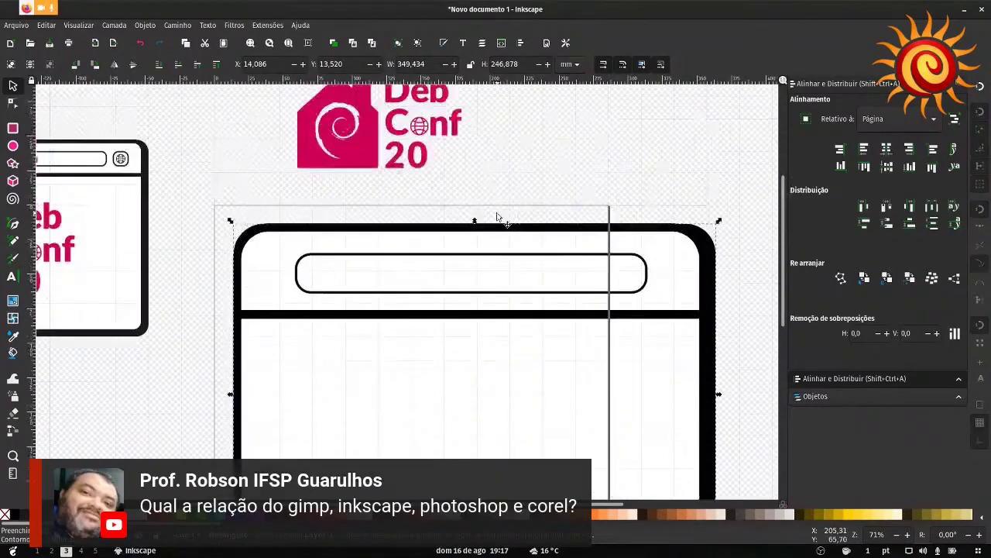
pyautogui.scroll(3, 498, 217)
pyautogui.hscroll(-3, 487, 230)
pyautogui.scroll(-1, 542, 221)
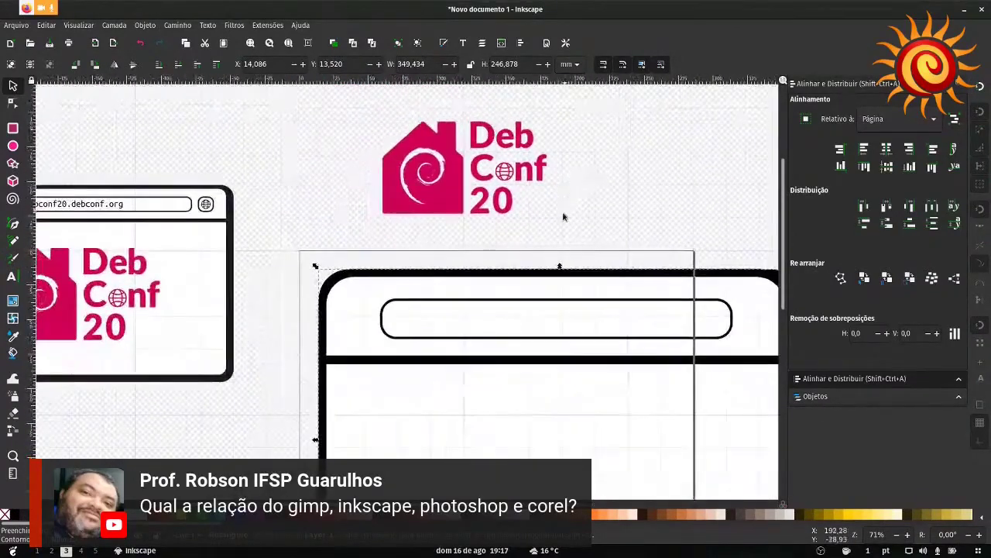
# Step: Scale the address bar down to about 240.5 × 27.7 mm and shift it slightly to X 57.573 mm
pyautogui.click(566, 316)
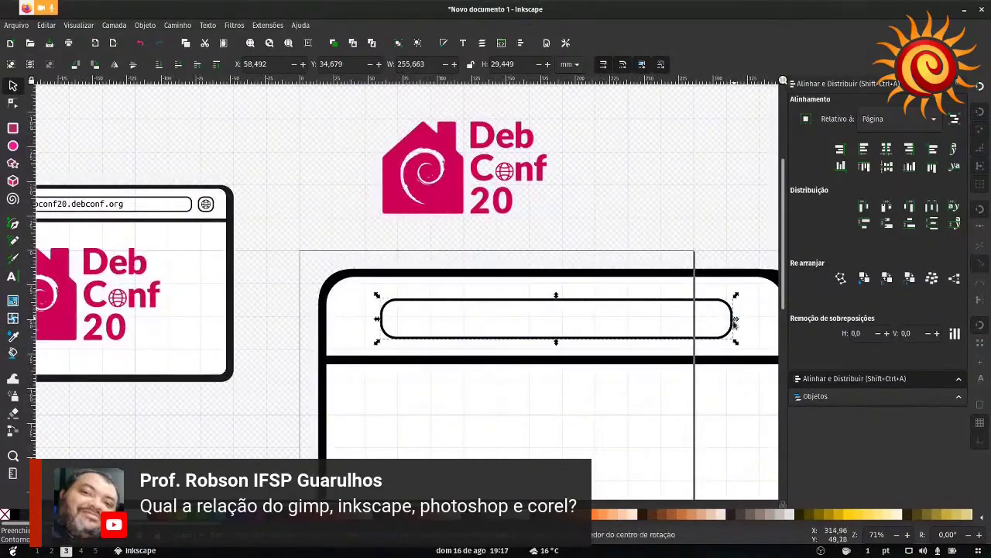
pyautogui.moveTo(736, 319); pyautogui.dragTo(714, 320)
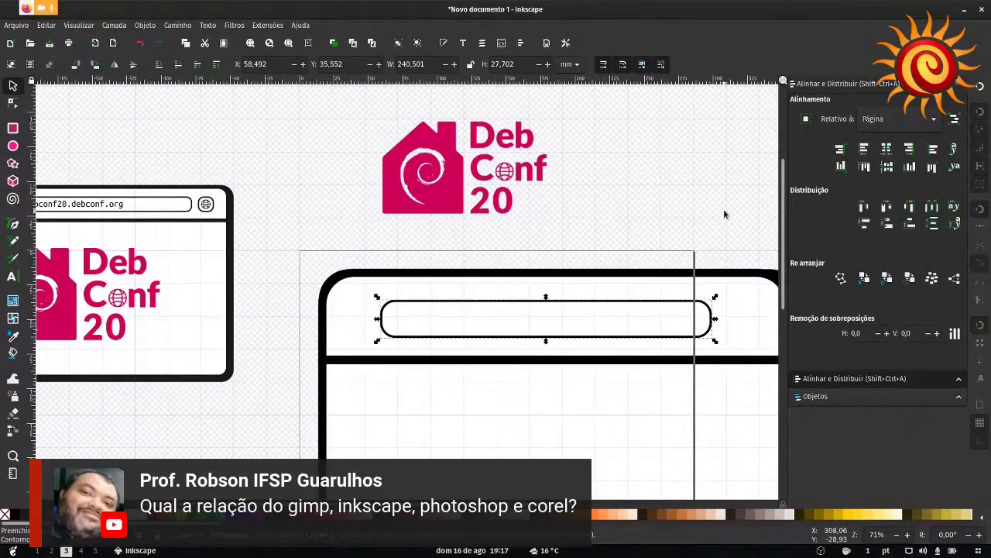
pyautogui.hscroll(2, 725, 214)
pyautogui.scroll(-1, 725, 215)
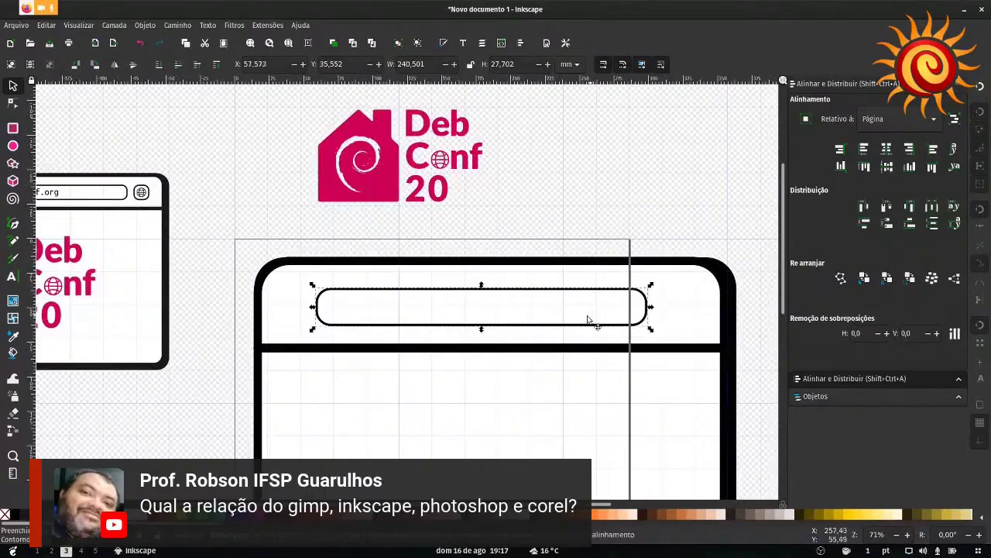
# Step: Shift the address bar left, duplicate it, and narrow the copy into a small rounded button about 37.9 mm wide at the bar's right end
pyautogui.moveTo(589, 319); pyautogui.dragTo(575, 324)
pyautogui.hotkey('ctrl', 'd')
pyautogui.moveTo(454, 311); pyautogui.dragTo(513, 313)
pyautogui.moveTo(350, 307); pyautogui.dragTo(694, 308)
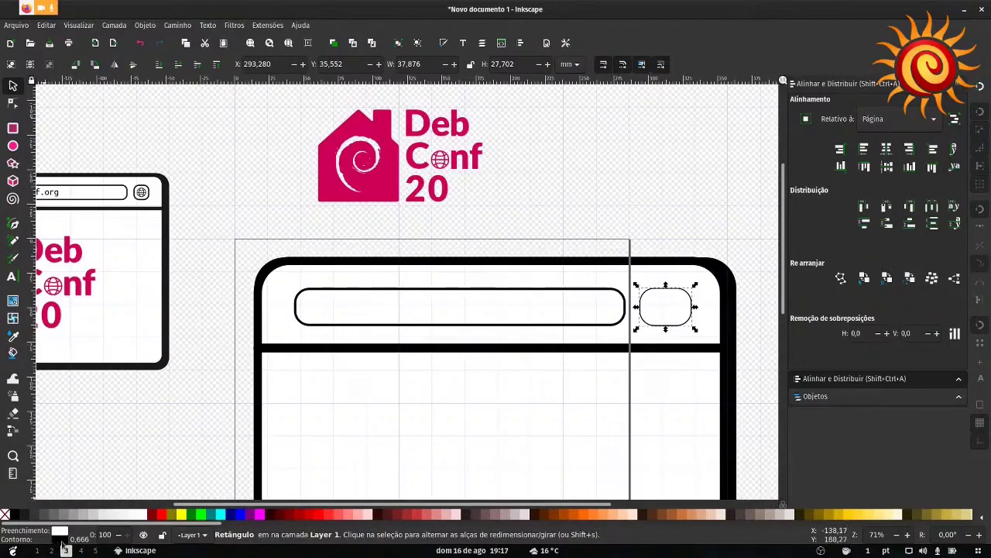
# Step: Thicken the small button's outline to match the address bar's stroke
pyautogui.click(62, 541)
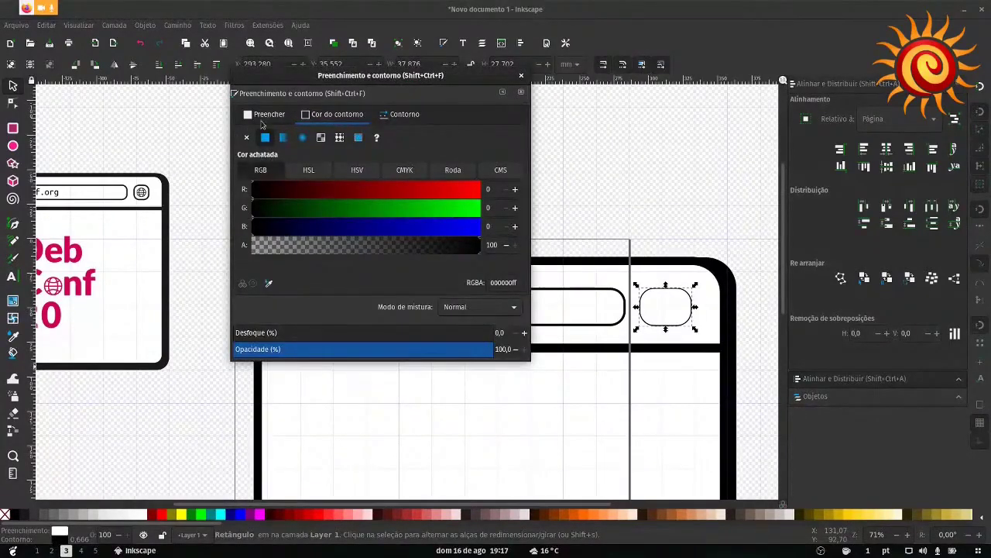
pyautogui.click(404, 115)
pyautogui.scroll(8, 326, 143)
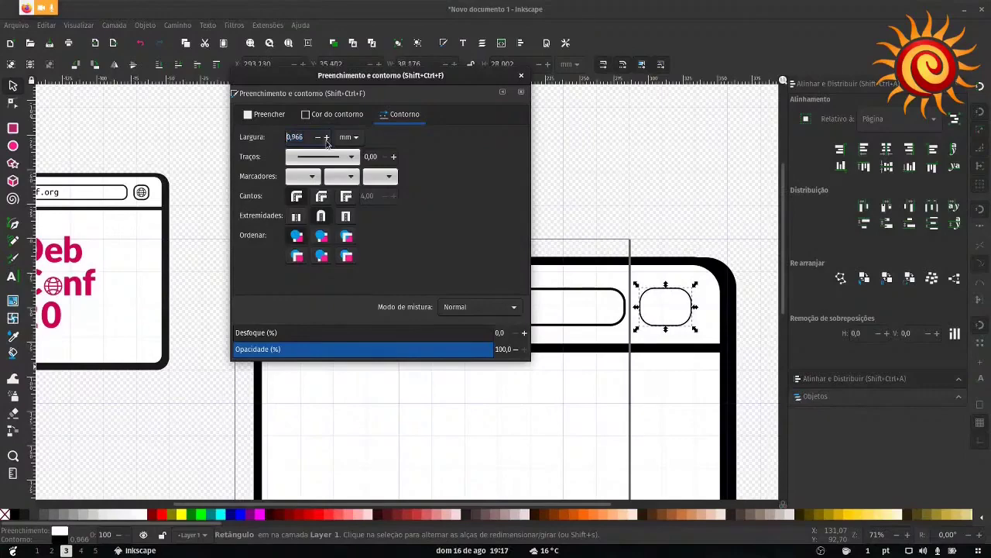
pyautogui.click(521, 75)
# Step: Narrow the small button beside the address bar to a nearly square shape
pyautogui.click(710, 315)
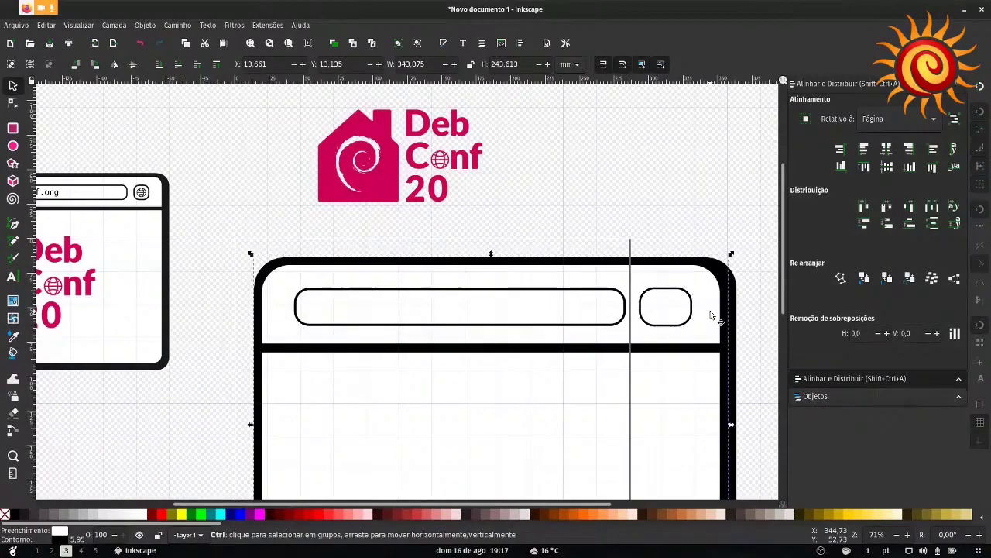
pyautogui.scroll(2, 697, 318)
pyautogui.click(668, 312)
pyautogui.moveTo(691, 303); pyautogui.dragTo(671, 299)
pyautogui.click(695, 303)
pyautogui.scroll(-2, 685, 302)
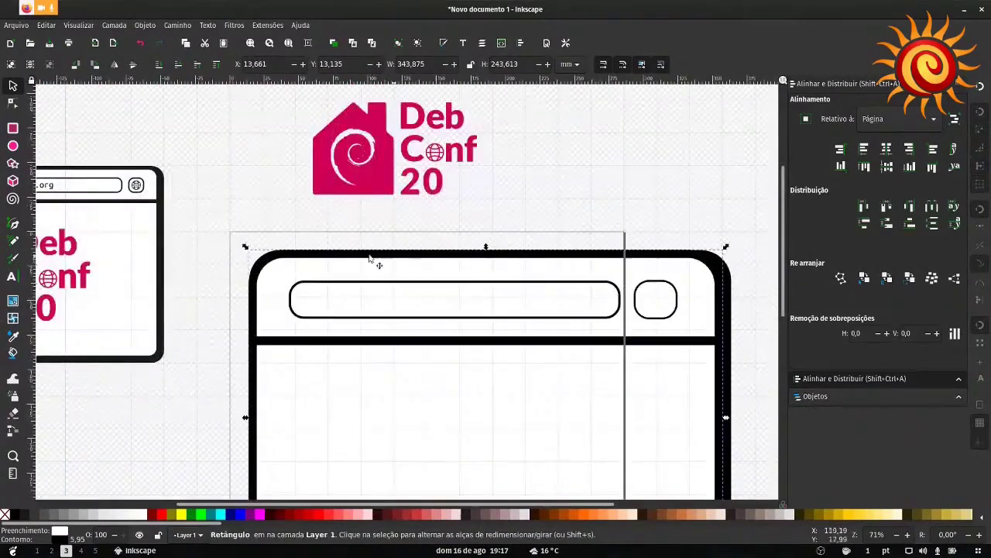
pyautogui.hscroll(-6, 372, 259)
pyautogui.hscroll(5, 376, 243)
pyautogui.hscroll(2, 500, 237)
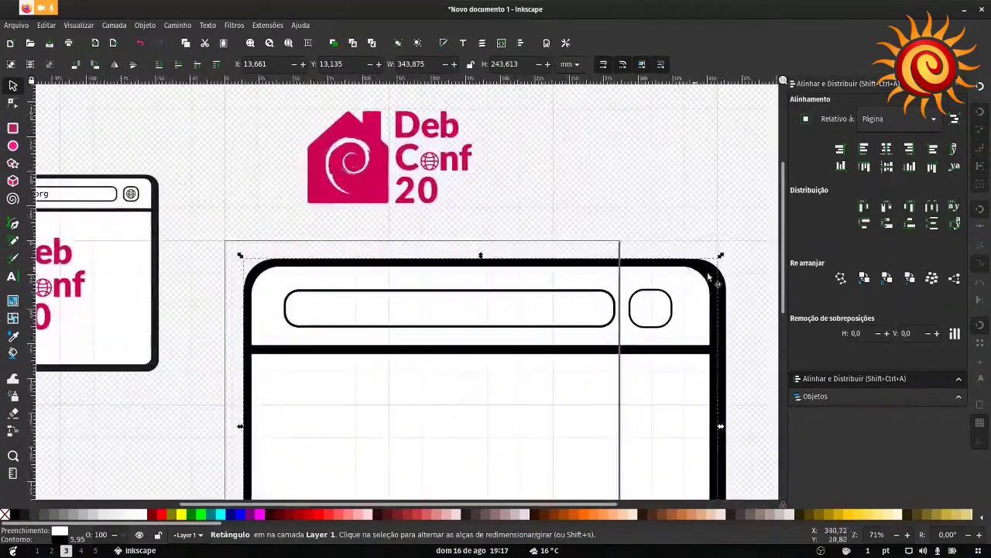
# Step: Scale the address bar and button together to about 236.4 × 23.9 mm and place them at X 102.540, Y 26.882 mm
pyautogui.moveTo(750, 272); pyautogui.dragTo(283, 336)
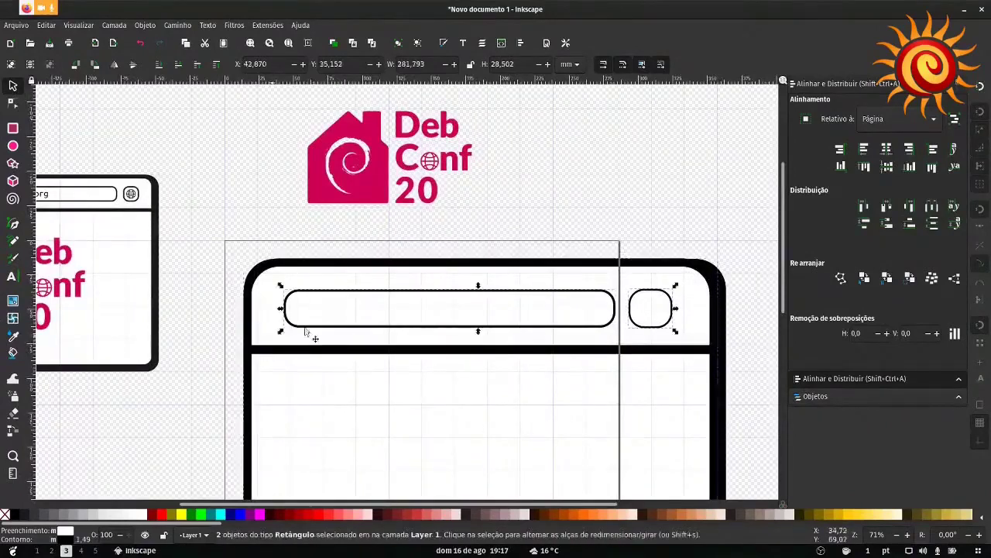
pyautogui.moveTo(375, 308); pyautogui.dragTo(402, 311)
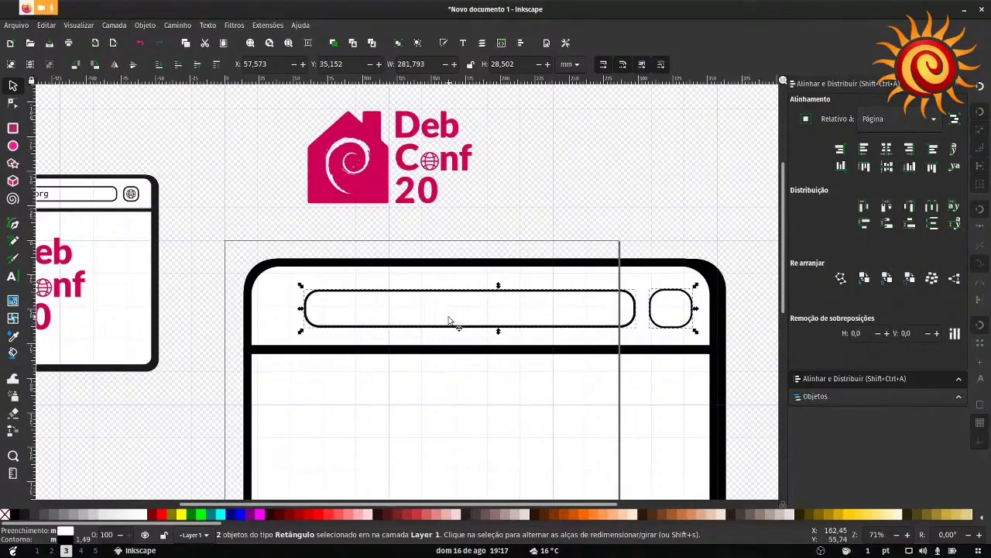
pyautogui.moveTo(463, 311); pyautogui.dragTo(472, 310)
pyautogui.moveTo(307, 331); pyautogui.dragTo(349, 328)
pyautogui.moveTo(686, 305)
pyautogui.mouseDown()
pyautogui.moveTo(673, 296)
pyautogui.moveTo(678, 304)
pyautogui.mouseUp()
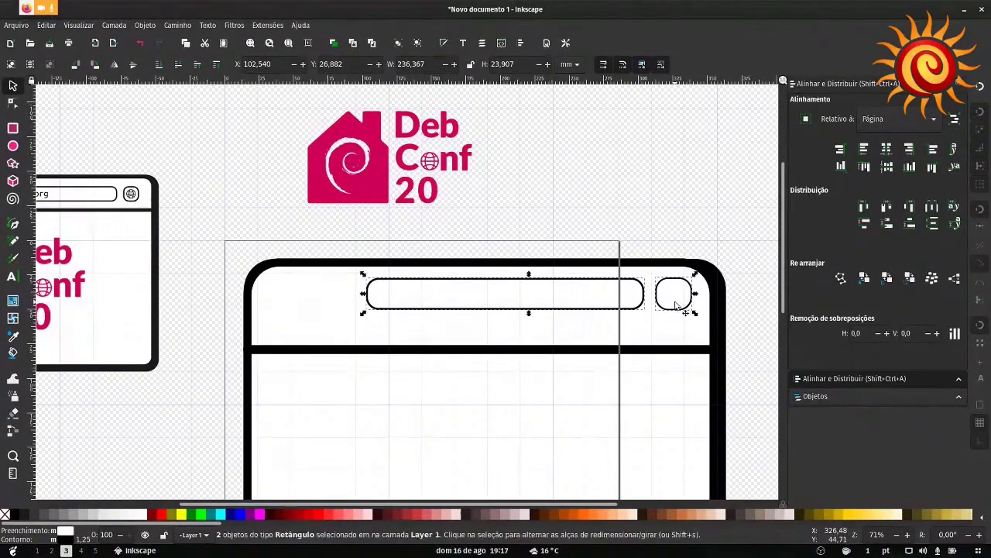
# Step: Duplicate the small button and move the copy just left of the address bar, to X 68.830 mm
pyautogui.click(676, 304)
pyautogui.click(671, 292)
pyautogui.click(664, 305)
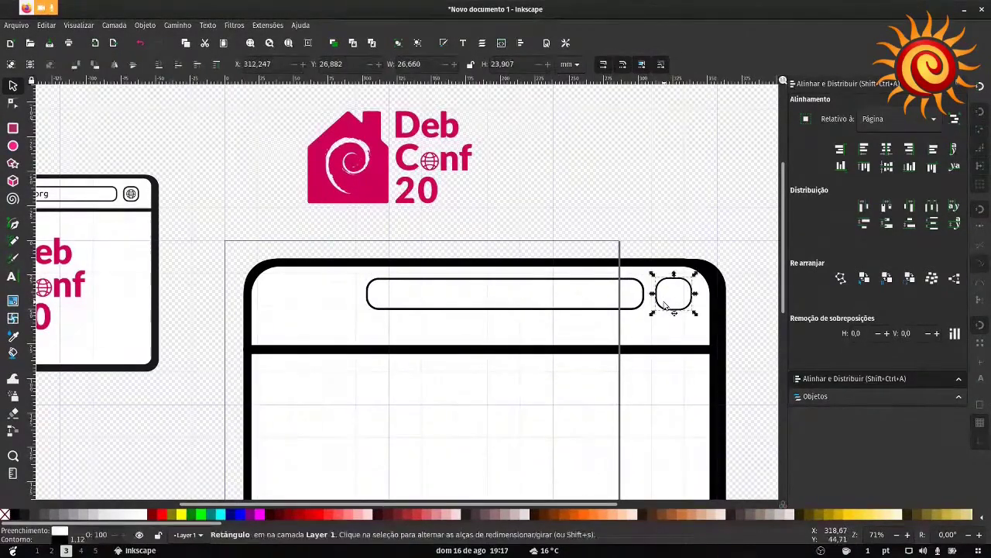
pyautogui.hotkey('ctrl', 'd')
pyautogui.hotkey('shift', 'Left')
pyautogui.hotkey('shift', 'Left')
pyautogui.hotkey('shift', 'Left')
pyautogui.hotkey('shift', 'Left')
pyautogui.hotkey('shift', 'Left')
pyautogui.hotkey('shift', 'Left')
pyautogui.hotkey('shift', 'Left')
pyautogui.hotkey('shift', 'Left')
pyautogui.hotkey('shift', 'Left')
pyautogui.hotkey('shift', 'Left')
pyautogui.hotkey('shift', 'Left')
pyautogui.hotkey('shift', 'Left')
pyautogui.hotkey('shift', 'Left')
pyautogui.hotkey('shift', 'Left')
pyautogui.hotkey('shift', 'Left')
pyautogui.hotkey('shift', 'Left')
pyautogui.hotkey('shift', 'Left')
pyautogui.hotkey('shift', 'Left')
pyautogui.hotkey('shift', 'Left')
pyautogui.hotkey('shift', 'Left')
pyautogui.hotkey('shift', 'Left')
pyautogui.hotkey('shift', 'Left')
pyautogui.hotkey('shift', 'Left')
pyautogui.hotkey('shift', 'Left')
pyautogui.hotkey('shift', 'Left')
pyautogui.hotkey('shift', 'Left')
pyautogui.hotkey('shift', 'Left')
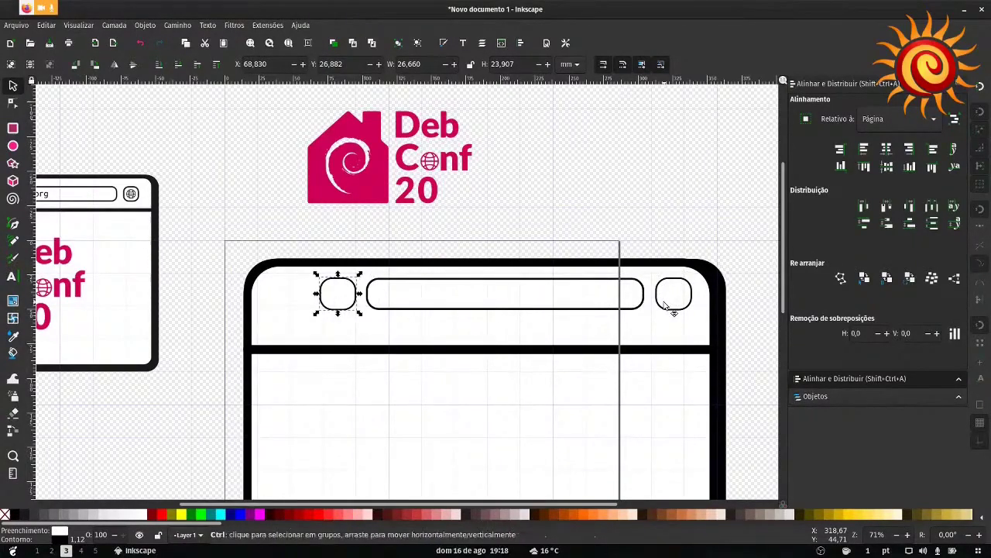
# Step: Duplicate the left button and shift the new copy further left to X 37.080 mm
pyautogui.hotkey('ctrl', 'd')
pyautogui.hotkey('shift', 'Left')
pyautogui.hotkey('shift', 'Left')
pyautogui.hotkey('shift', 'Left')
pyautogui.hotkey('shift', 'Left')
pyautogui.hotkey('shift', 'Left')
pyautogui.hotkey('shift', 'Left')
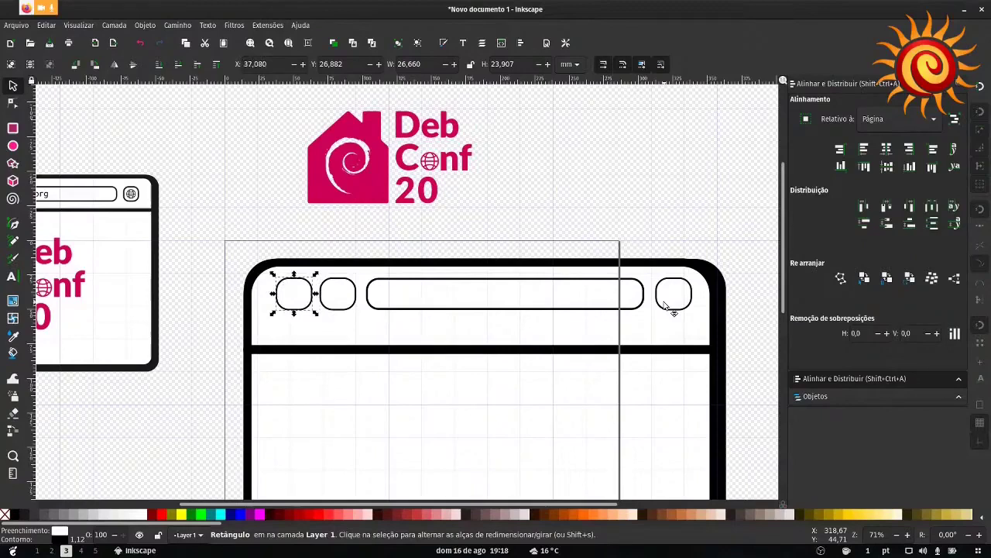
# Step: Distribute the three small buttons and the address bar with equal horizontal gaps
pyautogui.keyDown('shift'); pyautogui.click(340, 306); pyautogui.keyUp('shift')
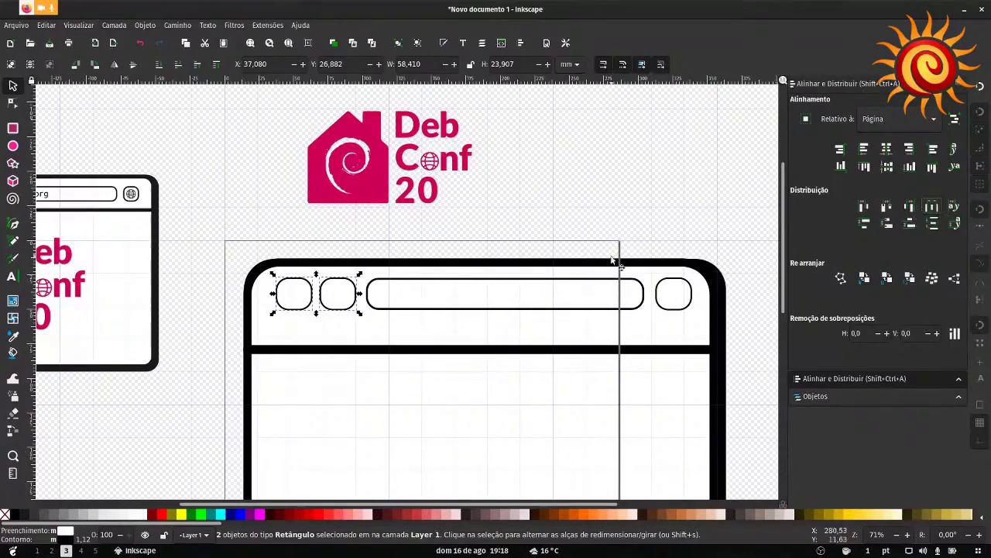
pyautogui.keyDown('shift'); pyautogui.click(552, 307); pyautogui.keyUp('shift')
pyautogui.keyDown('shift'); pyautogui.click(690, 298); pyautogui.keyUp('shift')
pyautogui.click(931, 207)
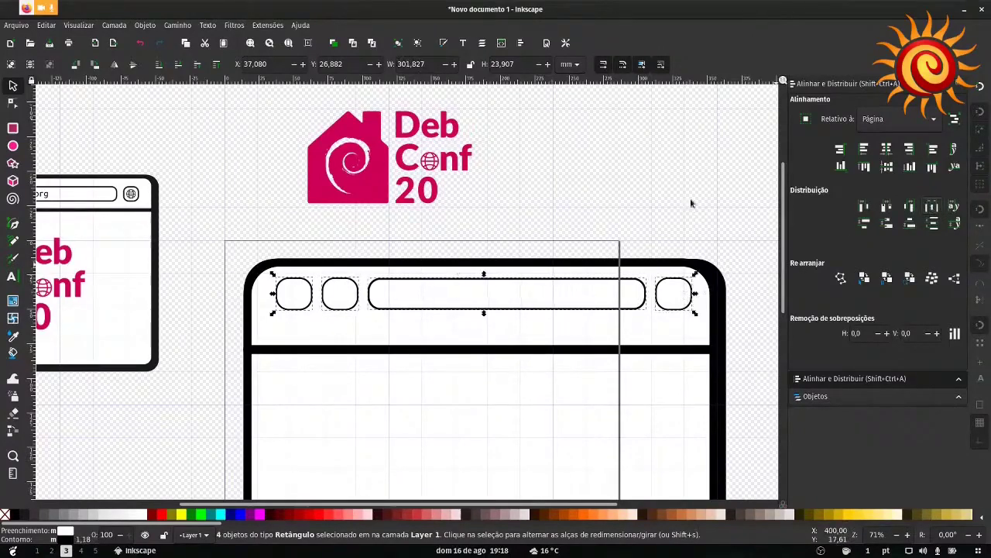
pyautogui.click(610, 196)
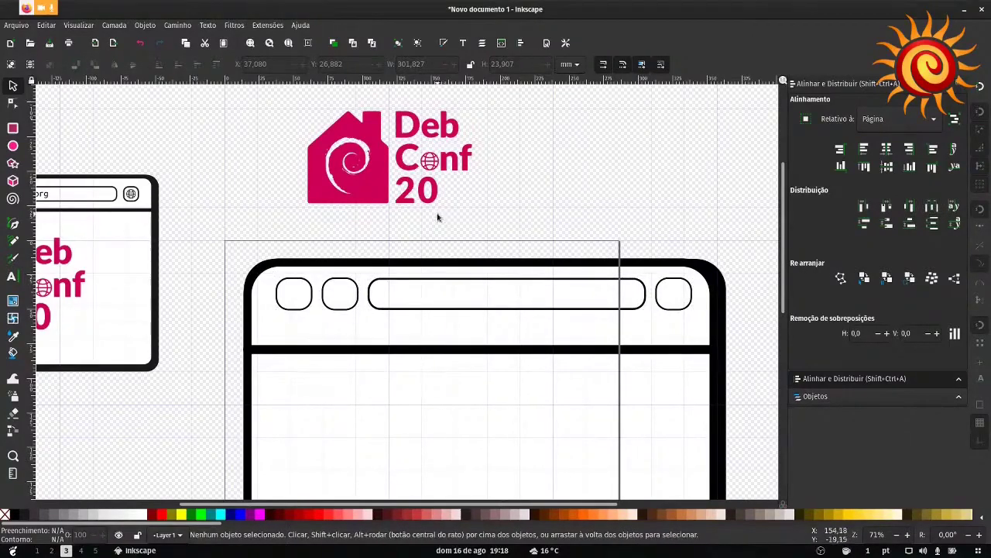
# Step: Select the header buttons, address bar and window frame, and set alignment to treat the selection as a group relative to the selection area
pyautogui.hscroll(-2, 460, 199)
pyautogui.hscroll(1, 259, 230)
pyautogui.moveTo(239, 228); pyautogui.dragTo(738, 313)
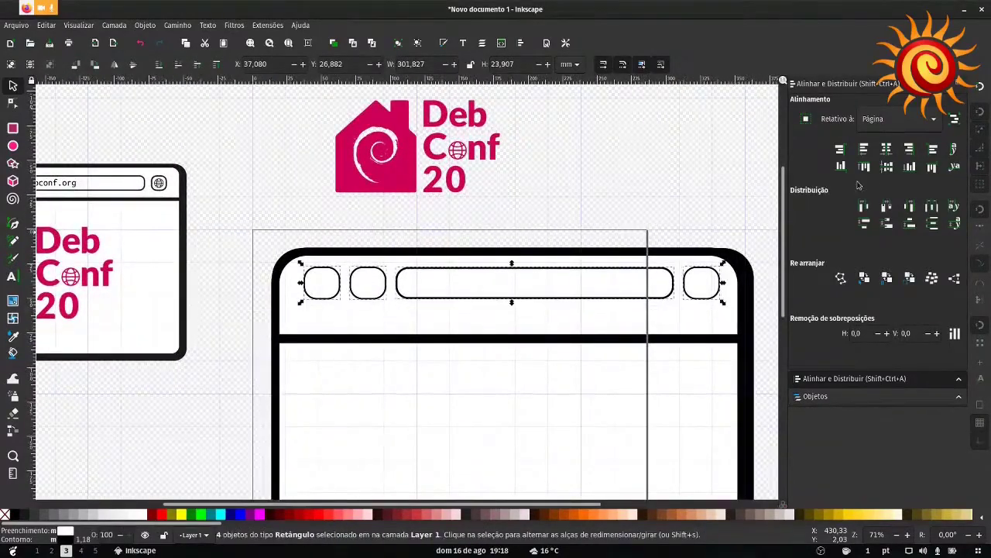
pyautogui.click(956, 119)
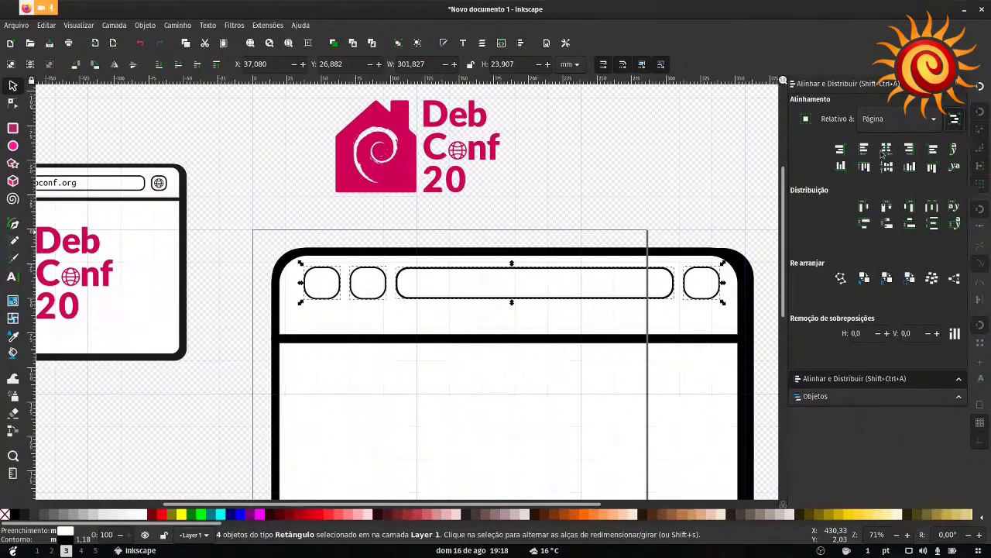
pyautogui.keyDown('shift'); pyautogui.click(418, 255); pyautogui.keyUp('shift')
pyautogui.click(902, 119)
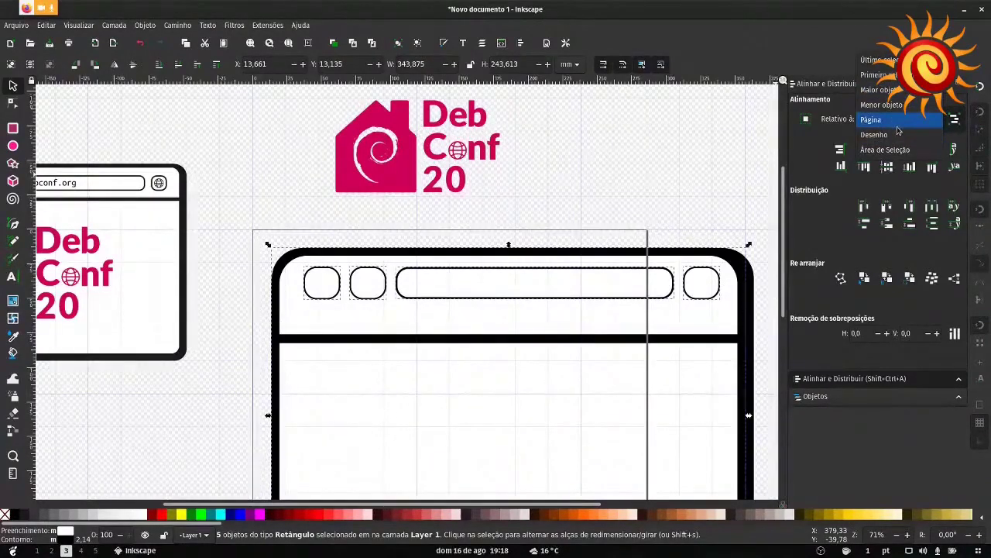
pyautogui.click(898, 124)
pyautogui.click(895, 122)
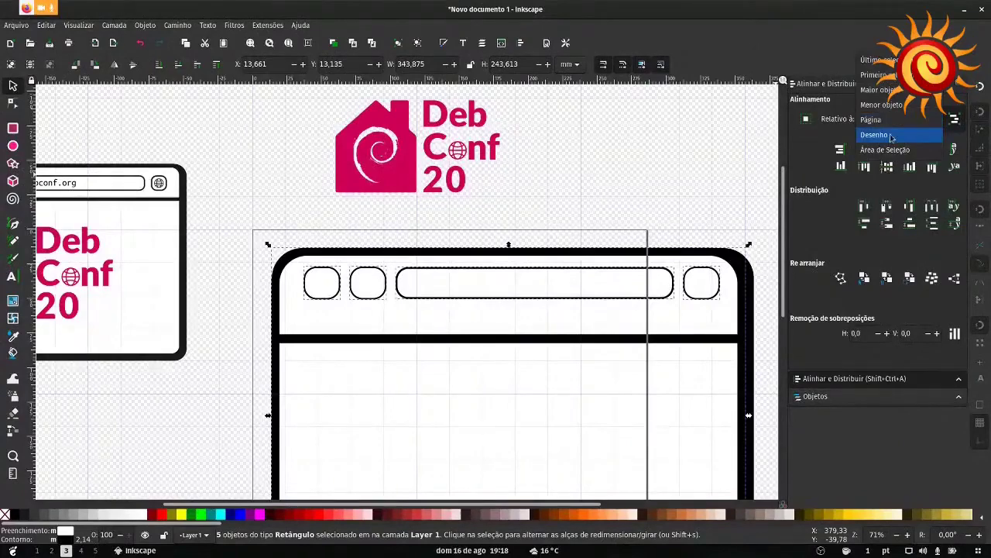
pyautogui.click(892, 135)
pyautogui.click(900, 120)
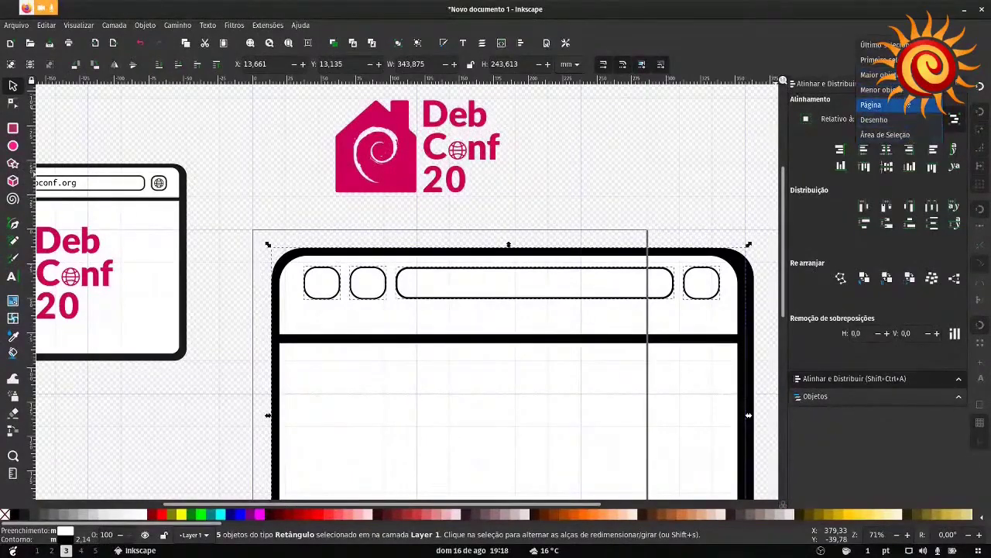
pyautogui.click(885, 135)
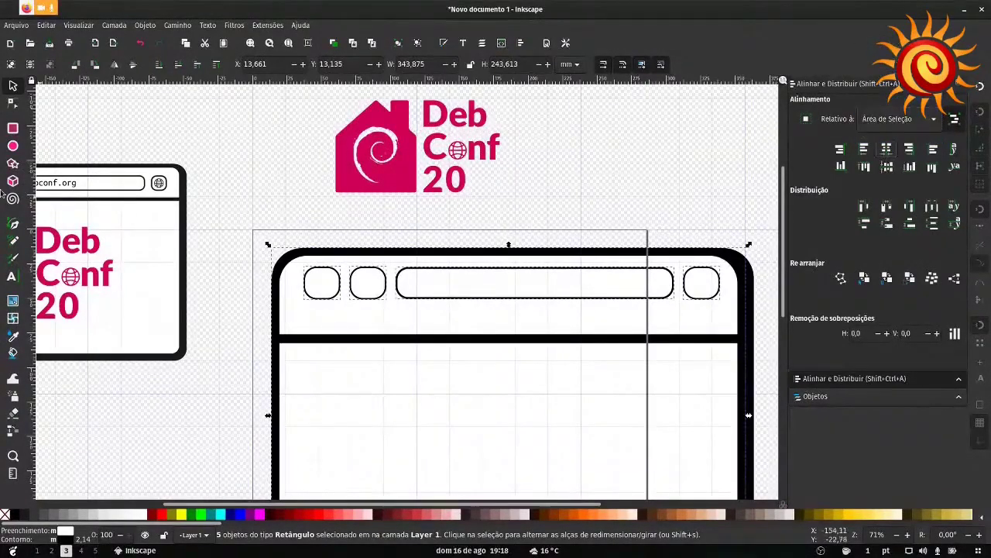
# Step: Switch to the file manager, search for "patte", and open pattern.svg in Inkscape
pyautogui.moveTo(6, 179)
pyautogui.click(20, 118)
pyautogui.write('patte')
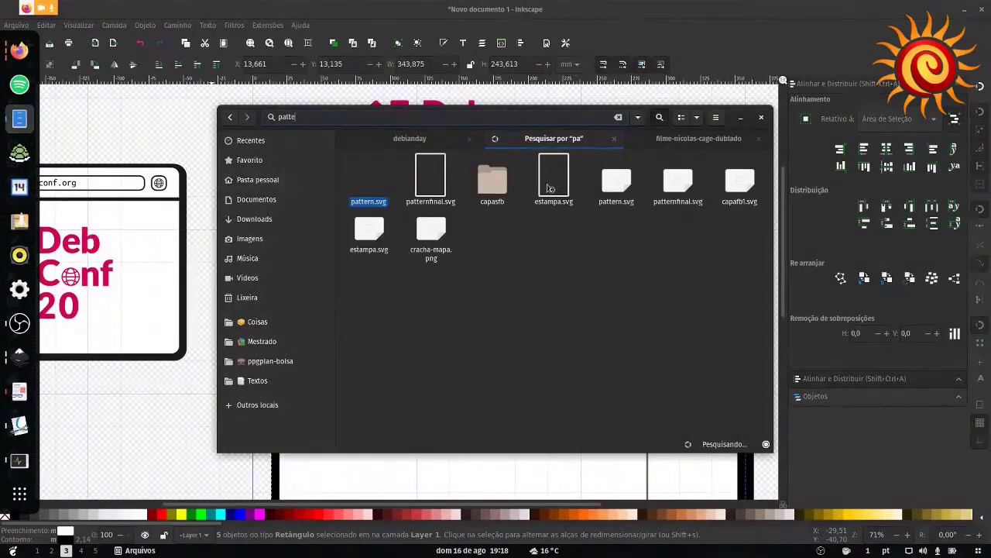
pyautogui.rightClick(457, 211)
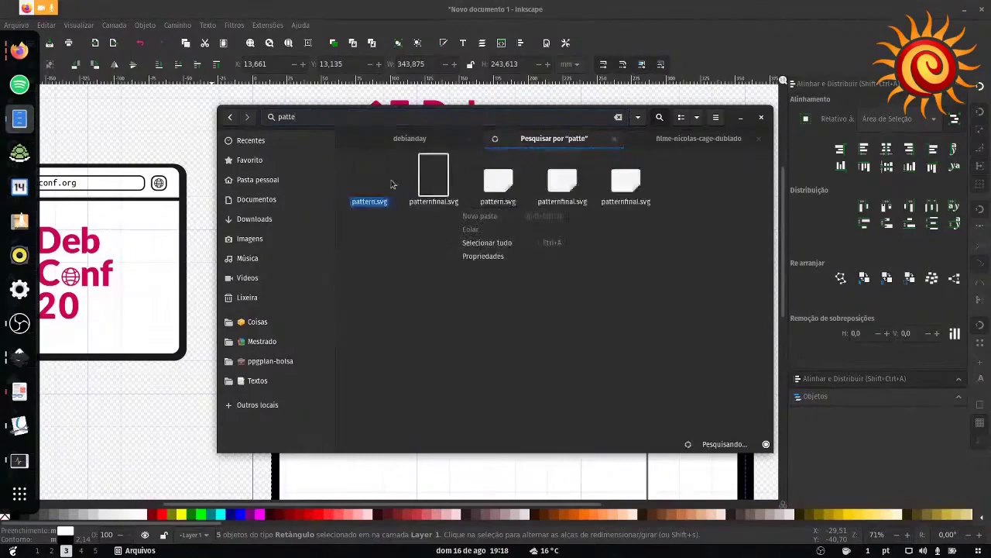
pyautogui.rightClick(377, 176)
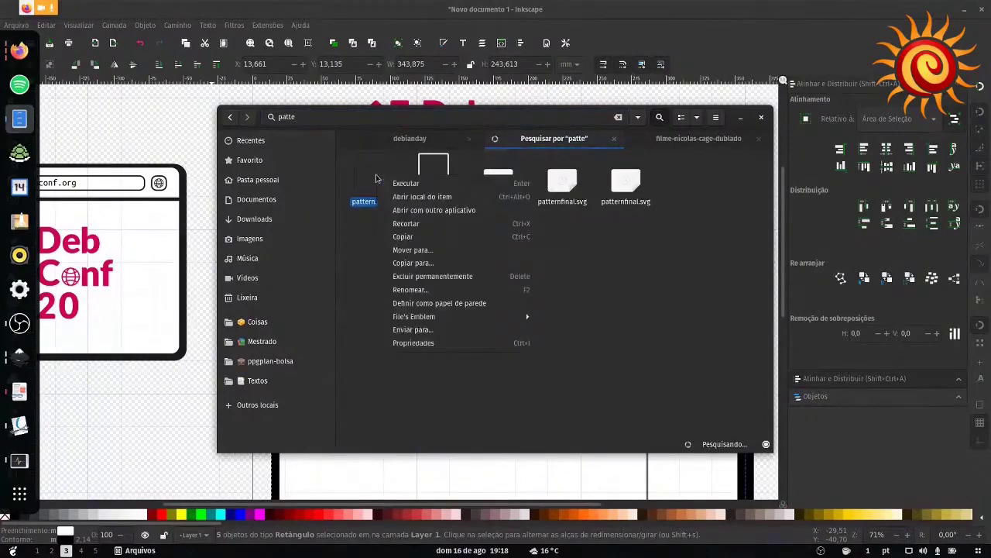
pyautogui.click(425, 208)
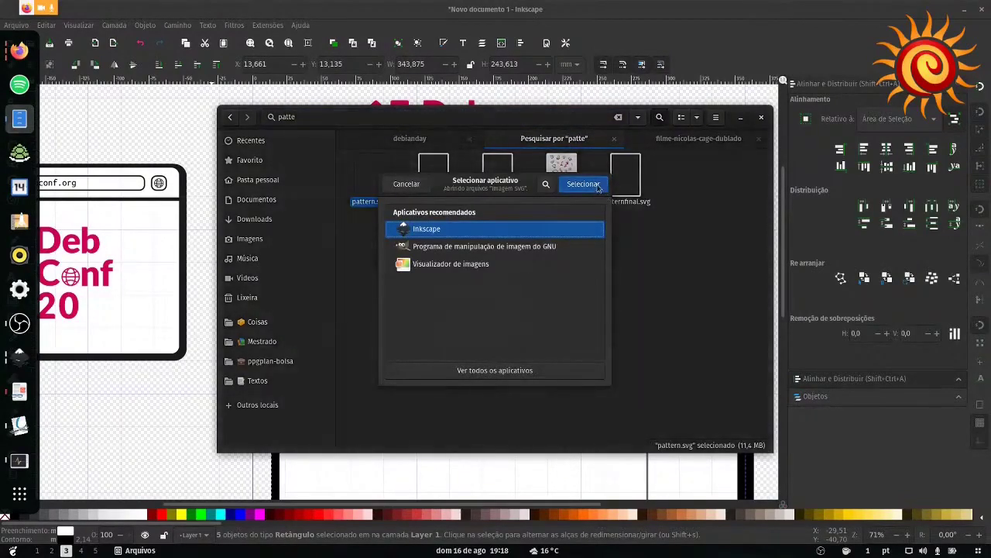
pyautogui.click(597, 184)
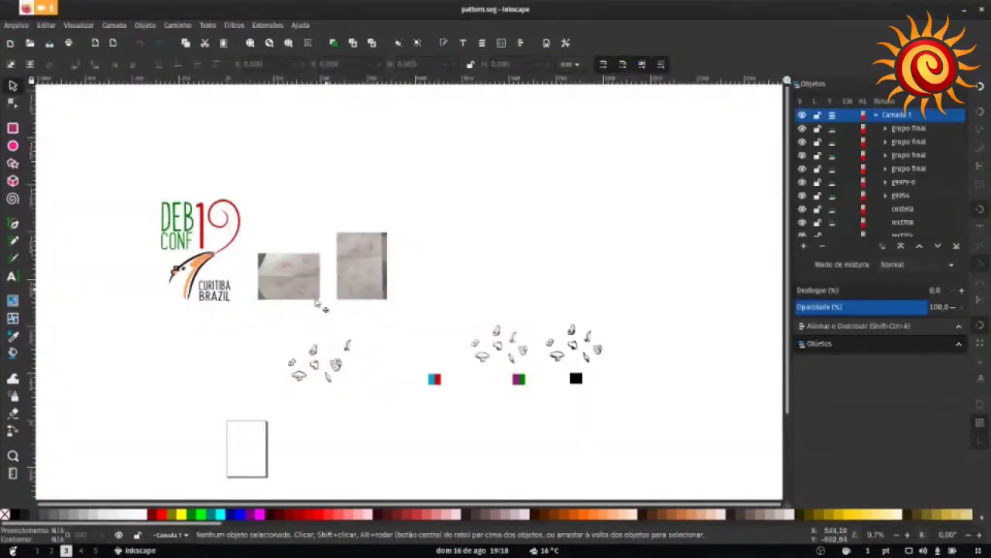
# Step: Recolour the upper-left tile of the illustration pattern with blue sampled from the blue and red swatches
pyautogui.scroll(-3, 581, 302)
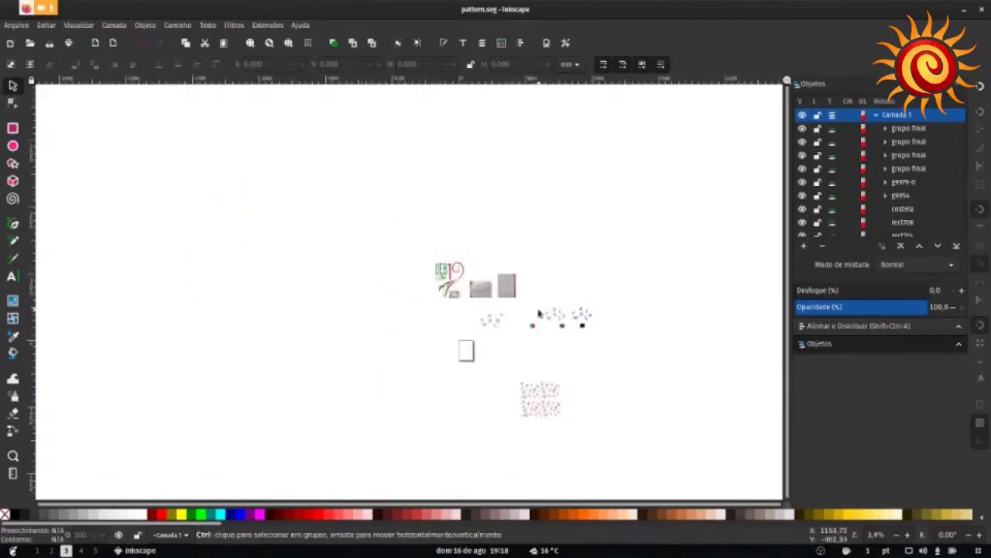
pyautogui.scroll(-2, 576, 375)
pyautogui.scroll(5, 575, 294)
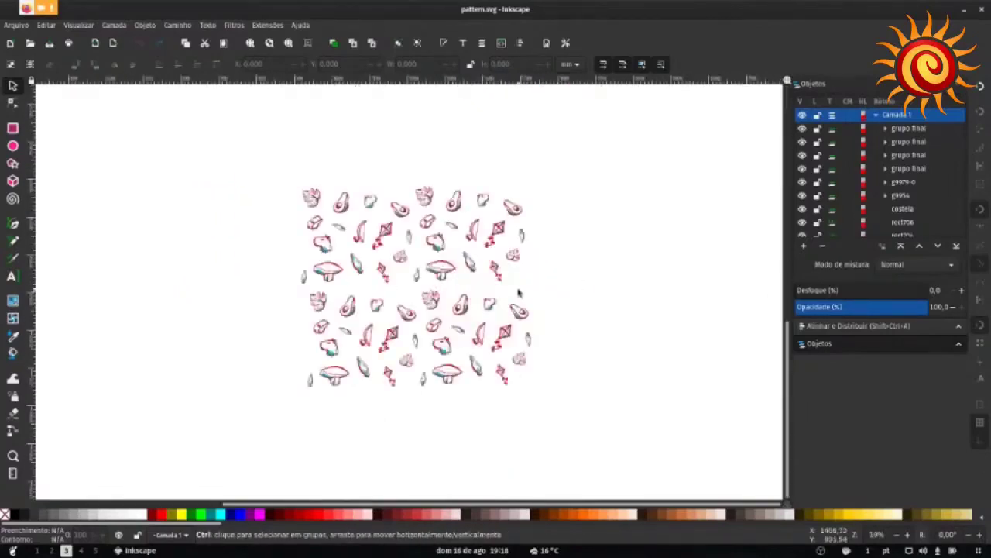
pyautogui.scroll(2, 433, 288)
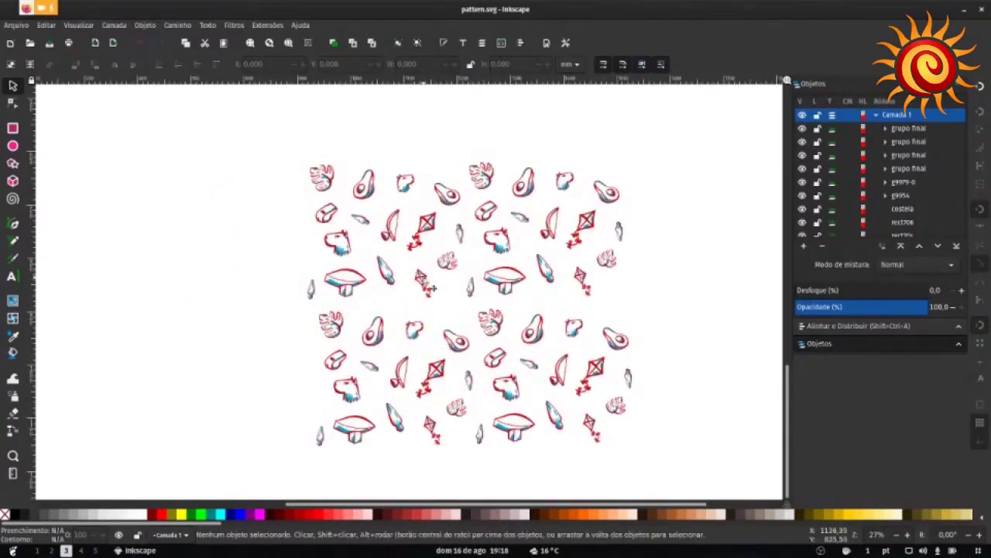
pyautogui.scroll(5, 331, 285)
pyautogui.scroll(-4, 332, 285)
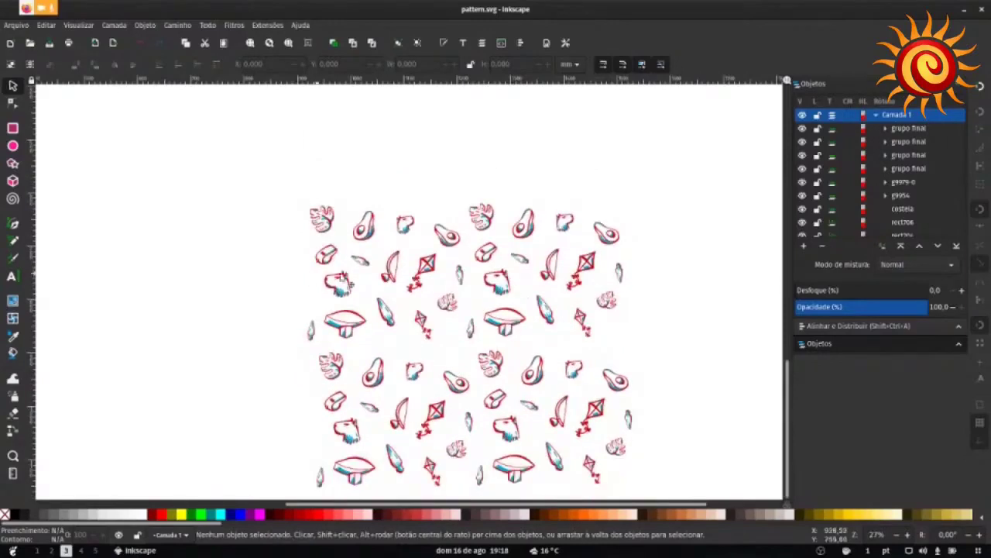
pyautogui.click(390, 280)
pyautogui.scroll(5, 388, 282)
pyautogui.scroll(-2, 387, 282)
pyautogui.scroll(-2, 387, 282)
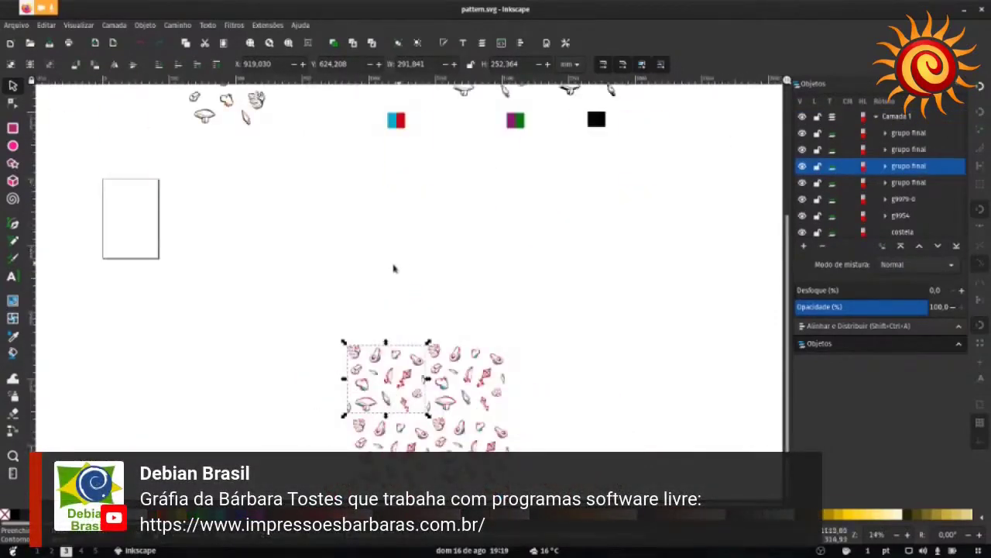
pyautogui.click(396, 120)
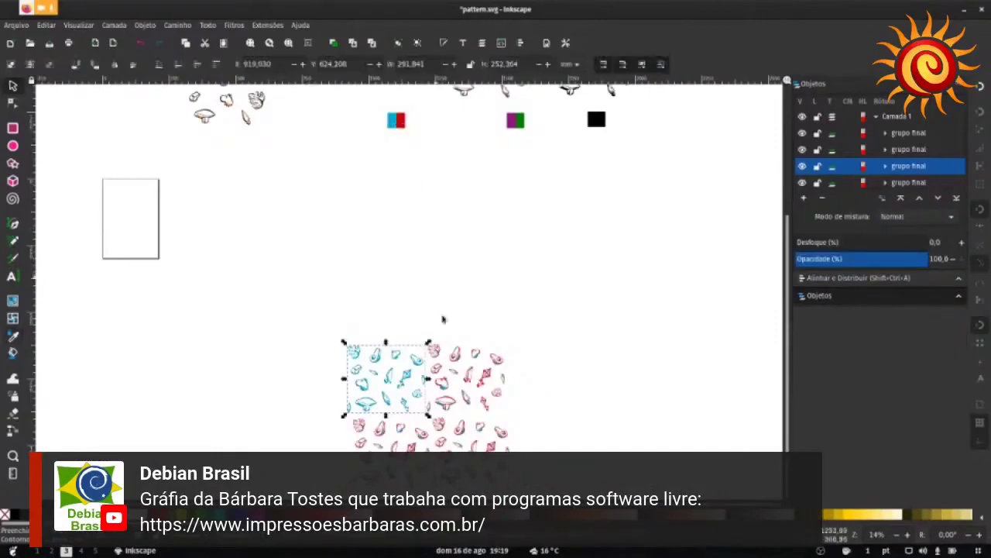
pyautogui.press('Escape')
# Step: Recolour the upper-right pattern tile with purple sampled from the purple and green swatches
pyautogui.click(458, 361)
pyautogui.press('d')
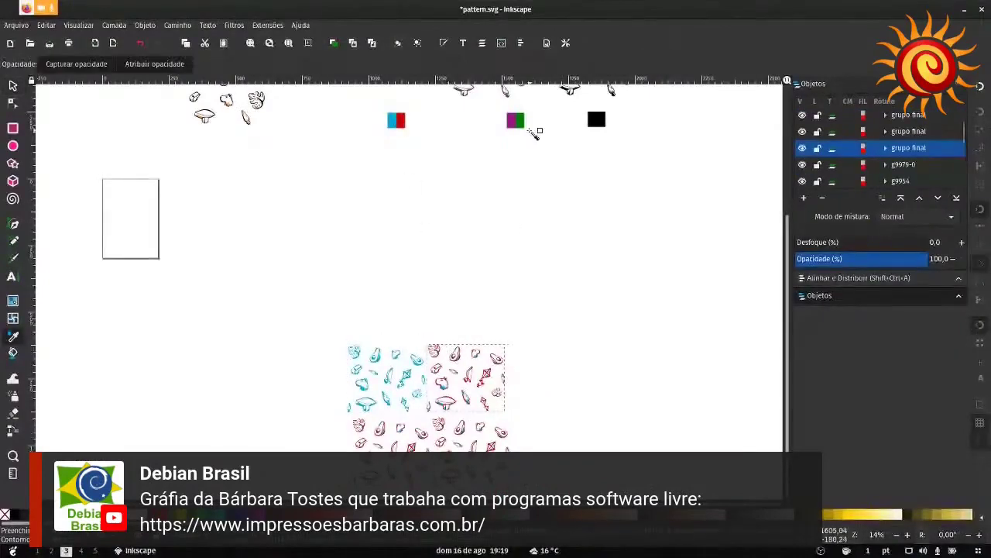
pyautogui.click(515, 123)
pyautogui.press('s')
# Step: Recolour the lower-right pattern tile with green sampled from the purple and green swatches
pyautogui.click(472, 440)
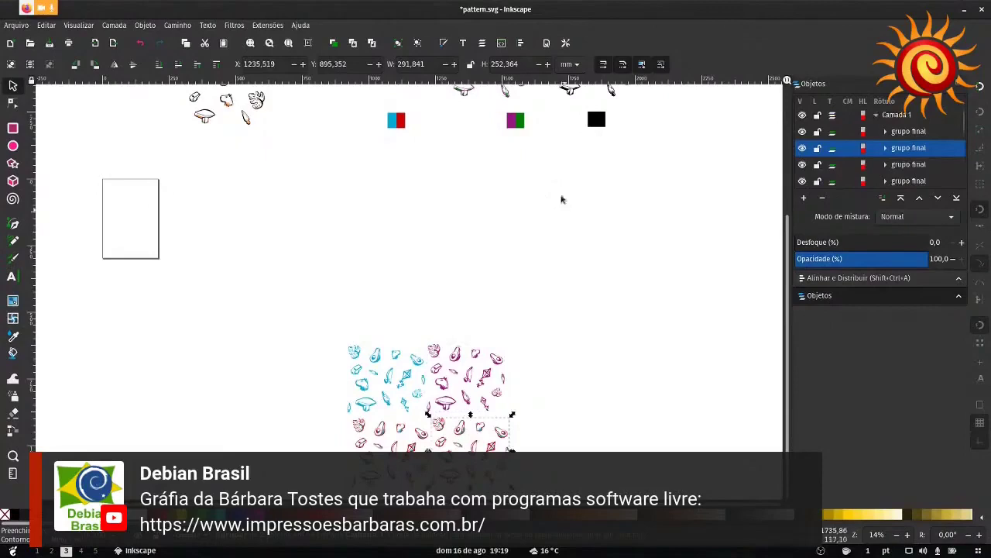
pyautogui.press('d')
pyautogui.click(518, 124)
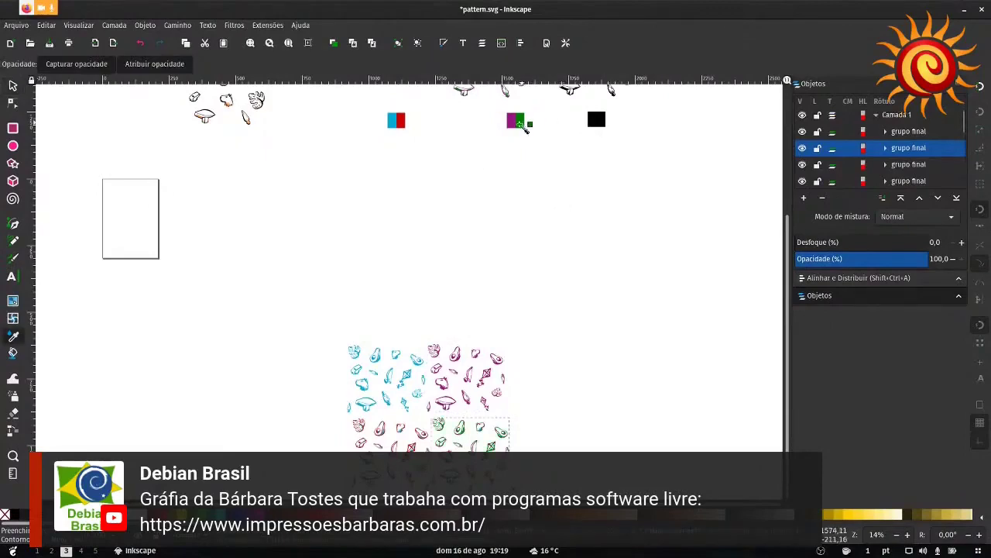
# Step: Recolour the lower-left tile of the illustration pattern with red sampled from the blue and red swatches
pyautogui.press('s')
pyautogui.click(380, 437)
pyautogui.press('d')
pyautogui.click(402, 120)
pyautogui.press('s')
pyautogui.click(419, 242)
pyautogui.scroll(-3, 426, 246)
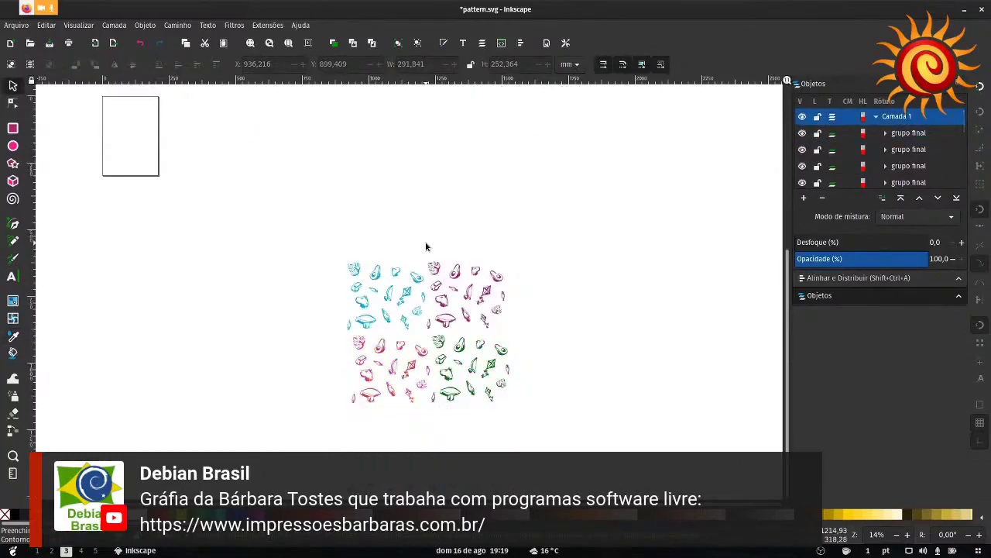
pyautogui.moveTo(315, 281); pyautogui.dragTo(414, 247)
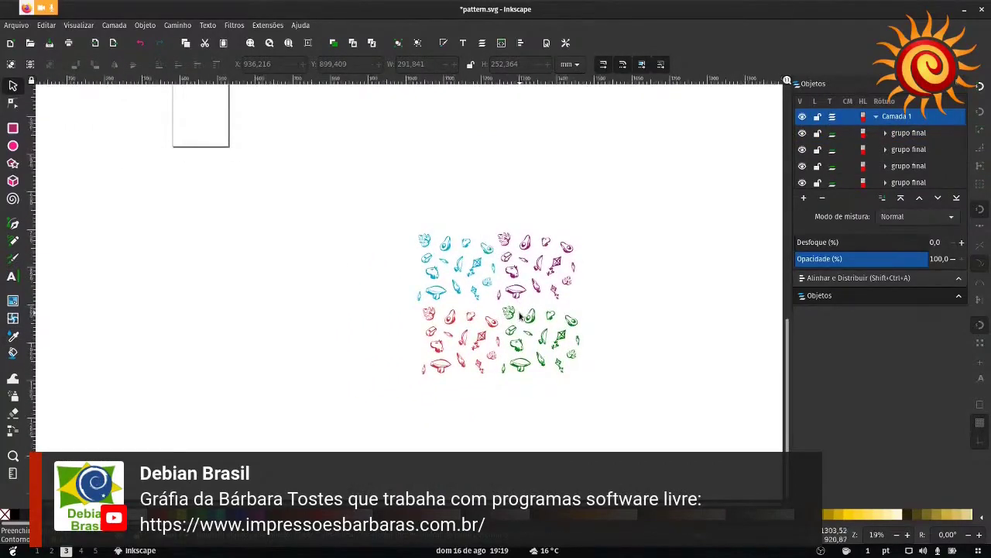
pyautogui.keyDown('ctrl'); pyautogui.scroll(3, 496, 271); pyautogui.keyUp('ctrl')
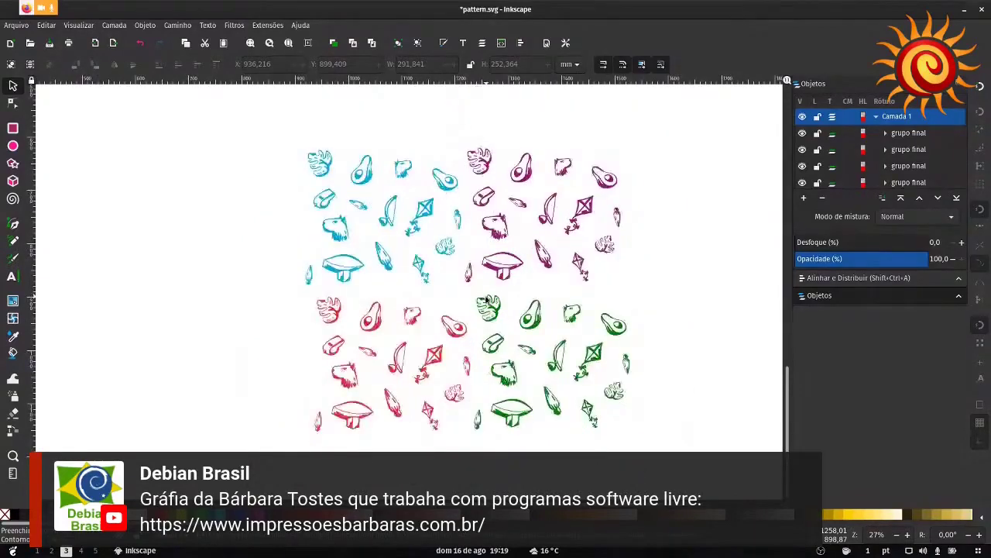
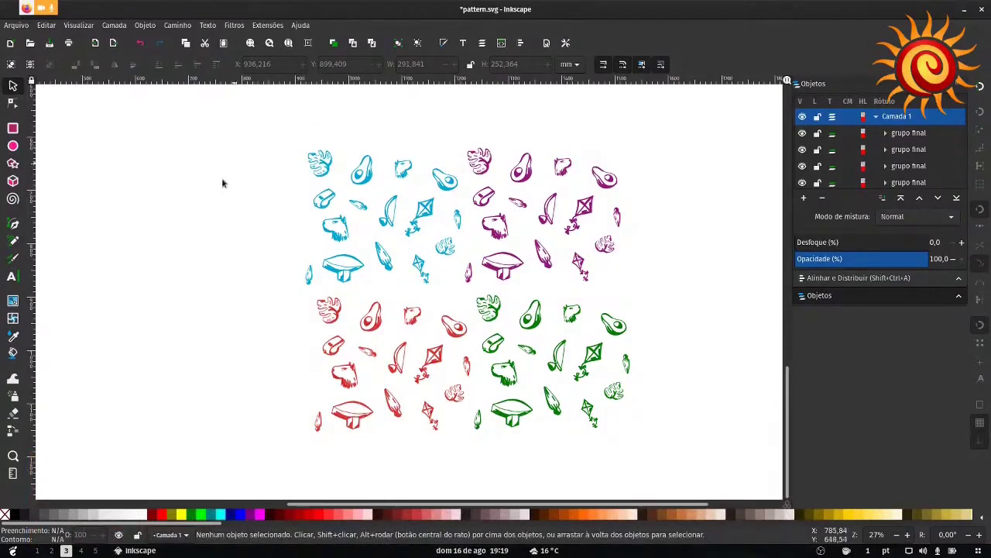
# Step: Examine the four recoloured tiles of the illustration pattern up close and as a whole
pyautogui.scroll(2, 507, 210)
pyautogui.scroll(-1, 542, 229)
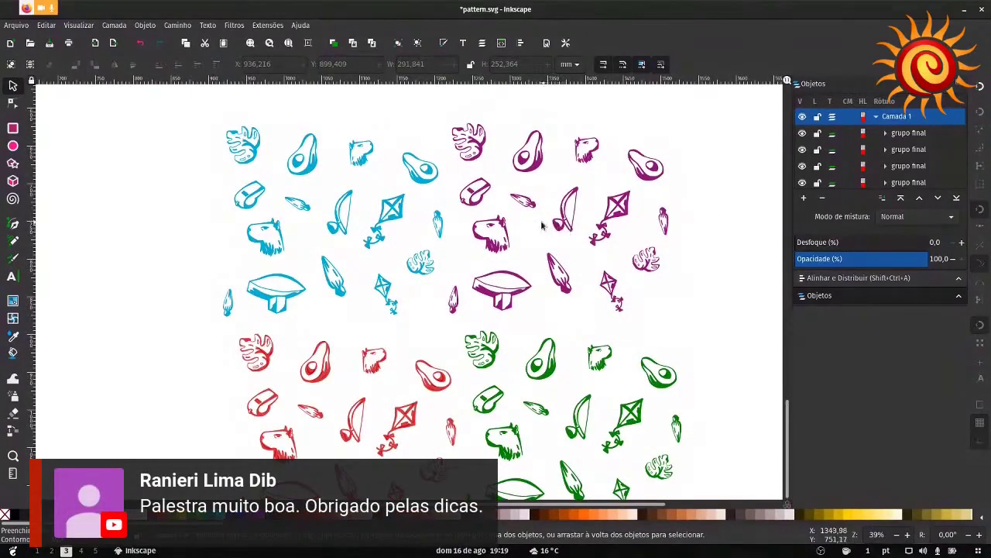
pyautogui.scroll(-1, 545, 225)
pyautogui.scroll(1, 373, 310)
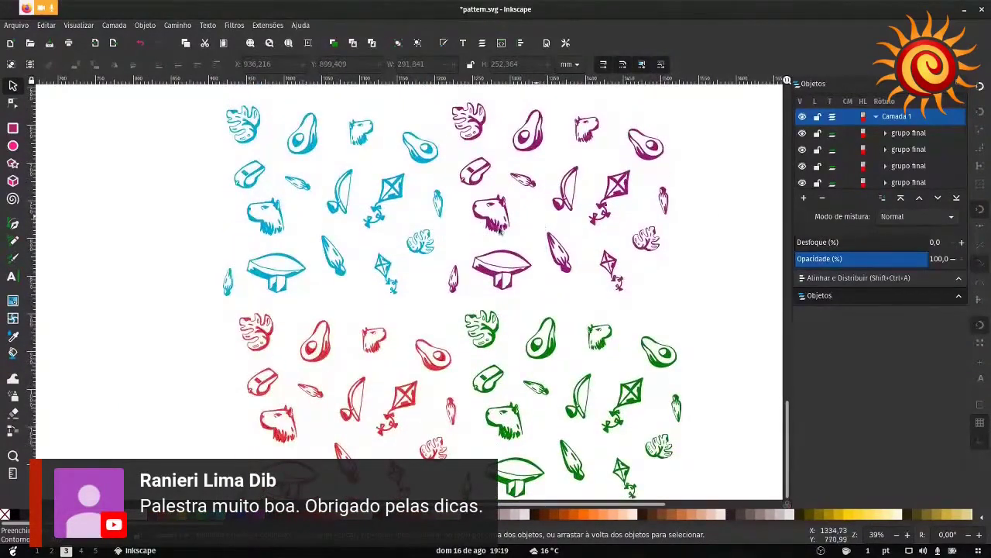
pyautogui.scroll(3, 404, 215)
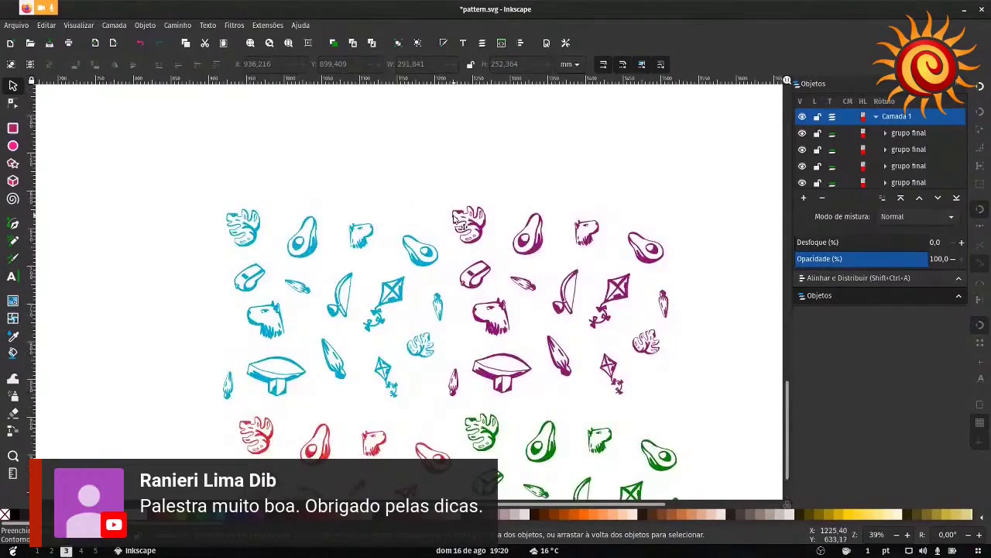
pyautogui.scroll(-5, 455, 220)
pyautogui.scroll(5, 456, 220)
pyautogui.scroll(-4, 455, 220)
pyautogui.scroll(1, 455, 220)
pyautogui.scroll(-1, 481, 225)
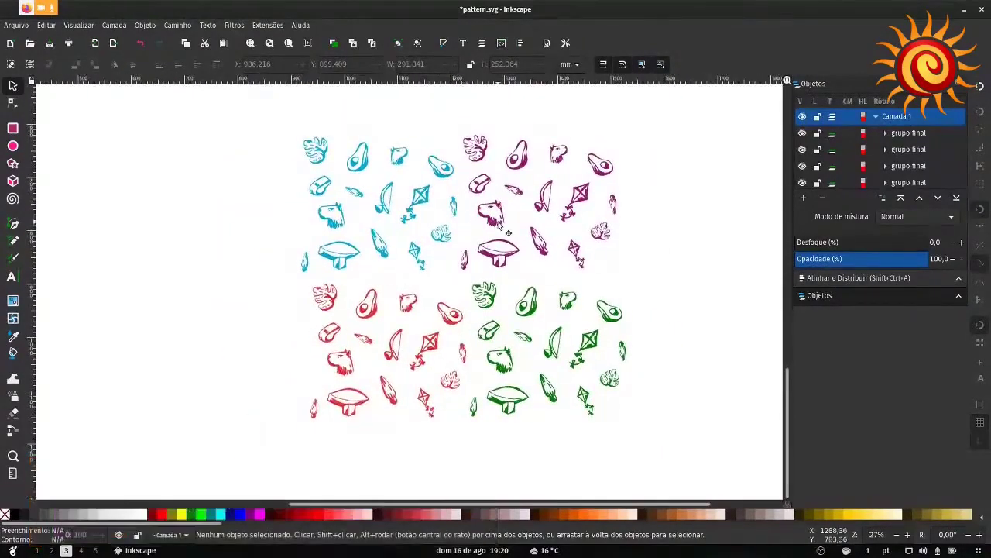
pyautogui.scroll(1, 461, 217)
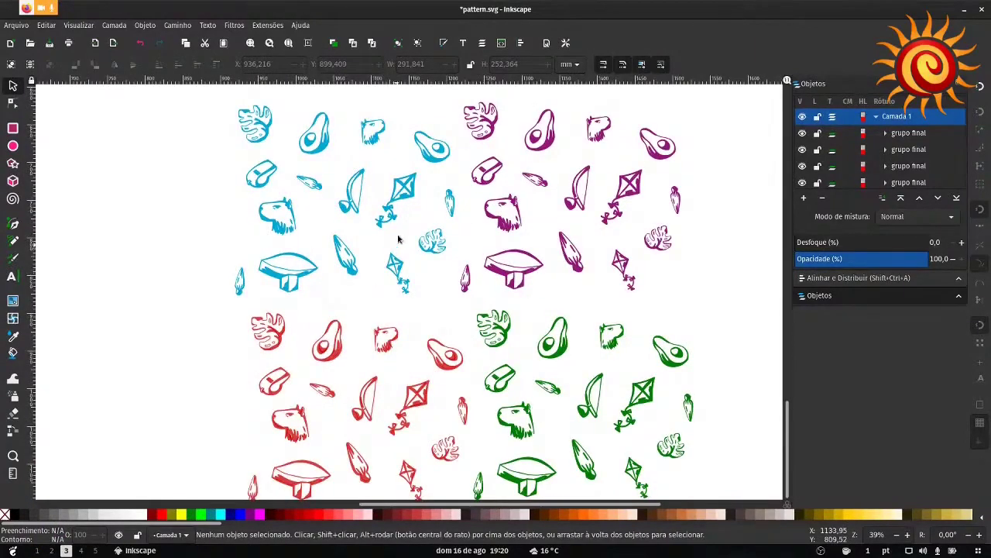
# Step: Recolour the large drum-like drawing at the bottom of the blue tile orange, selecting it inside its group
pyautogui.press('Tab')
pyautogui.doubleClick(288, 269)
pyautogui.click(286, 272)
pyautogui.doubleClick(288, 277)
pyautogui.click(288, 277)
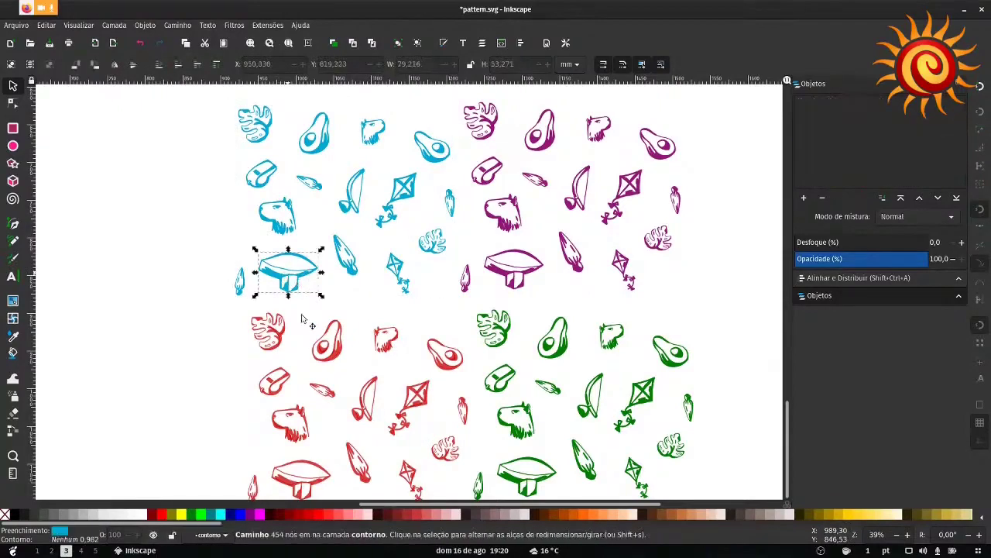
# Step: Recolour the small capybara head in the red tile grey, selecting it inside its group
pyautogui.doubleClick(380, 347)
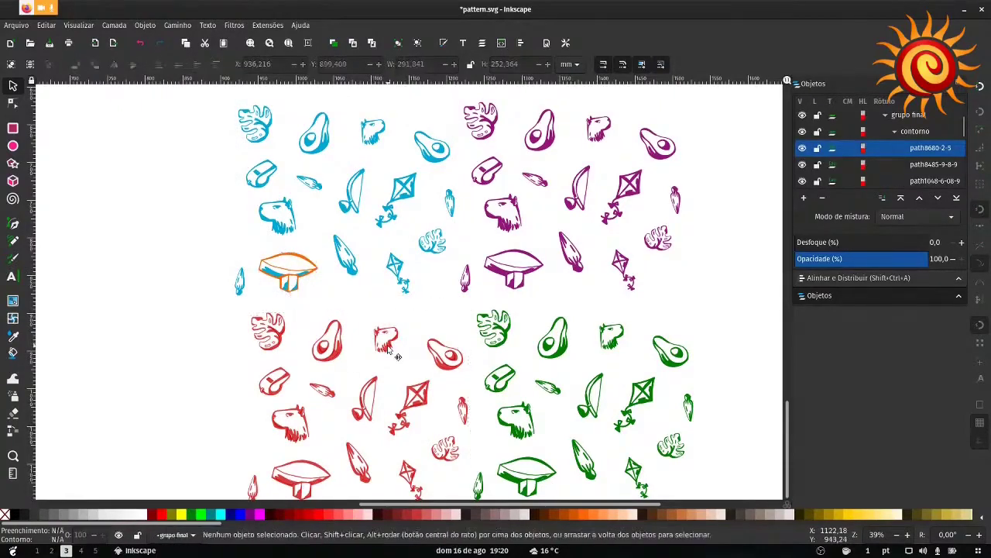
pyautogui.click(386, 340)
pyautogui.doubleClick(385, 341)
pyautogui.click(385, 340)
pyautogui.click(865, 514)
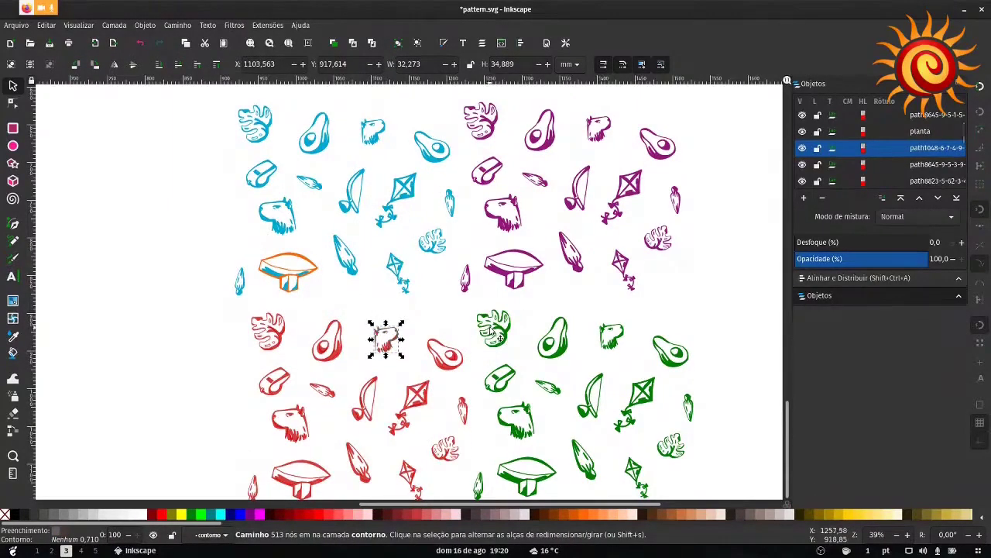
# Step: Recolour the upper avocado in the green tile pink, selecting it inside its group
pyautogui.click(511, 347)
pyautogui.doubleClick(510, 346)
pyautogui.click(551, 347)
pyautogui.scroll(-3, 659, 517)
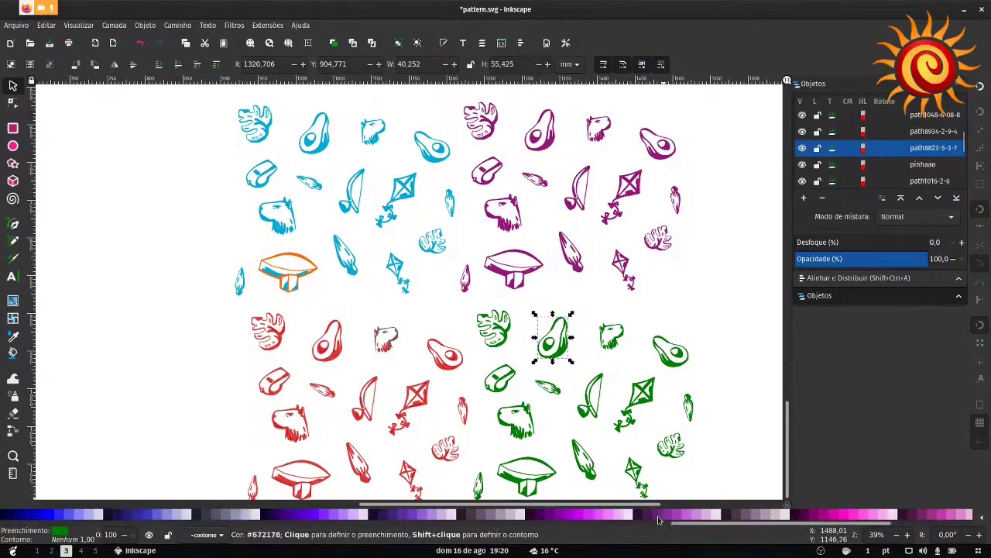
pyautogui.scroll(-2, 760, 517)
pyautogui.click(762, 515)
# Step: Recolour the bow-shaped instrument in the red tile purple and clear the selection
pyautogui.click(376, 416)
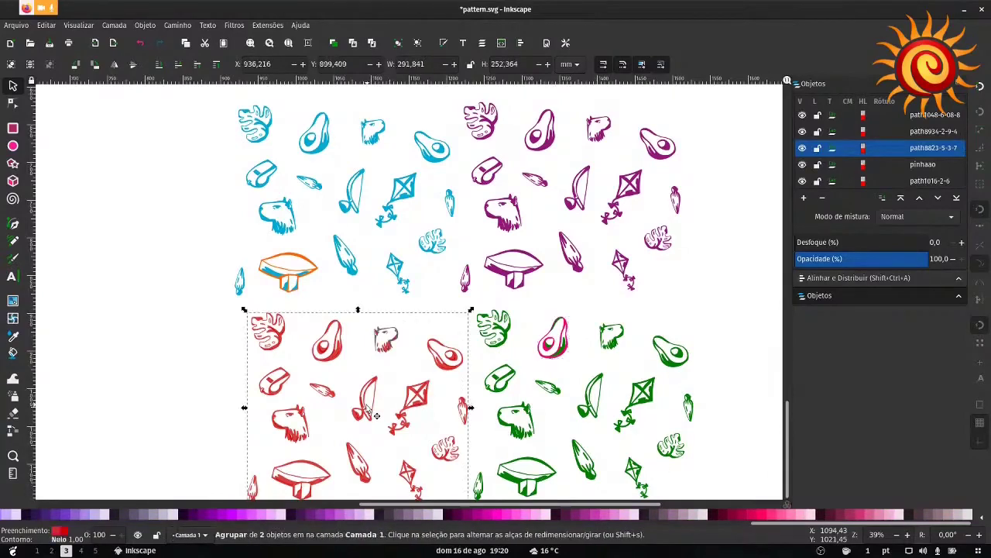
pyautogui.doubleClick(374, 399)
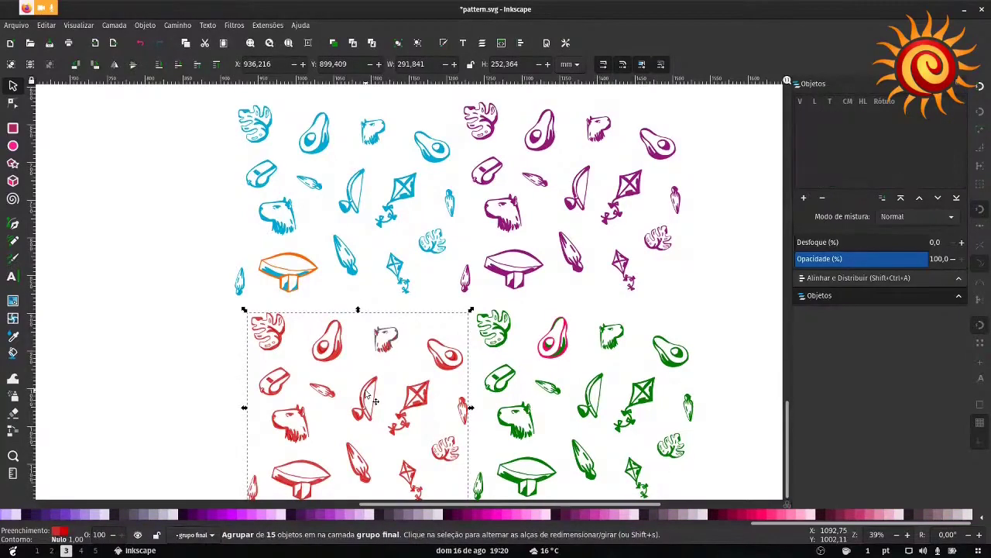
pyautogui.click(364, 401)
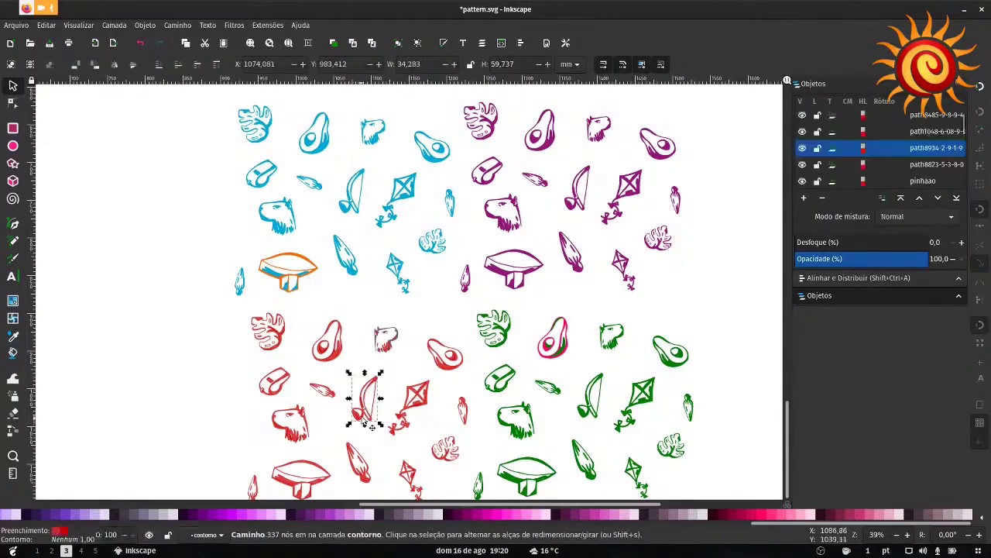
pyautogui.press('x')
pyautogui.scroll(-2, 202, 347)
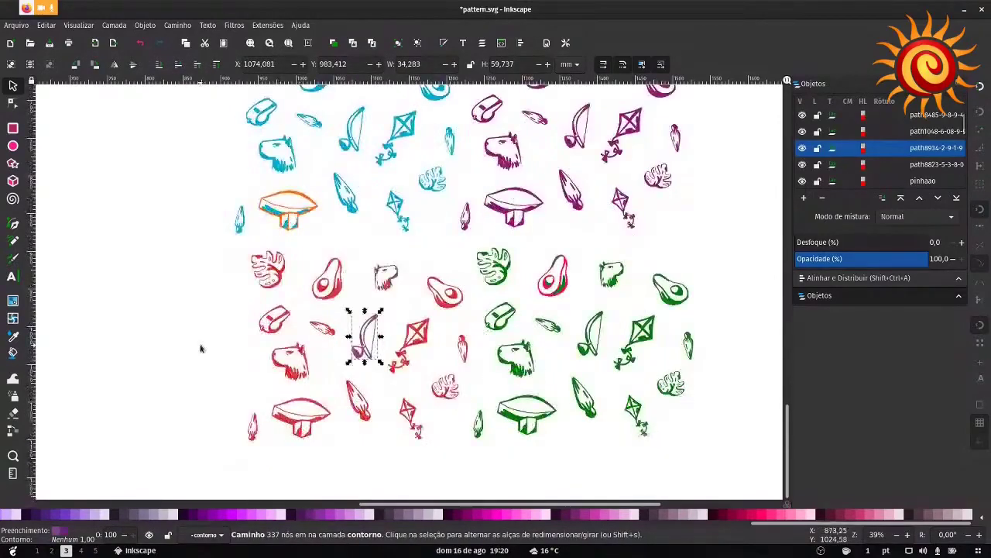
pyautogui.press('s')
pyautogui.press('Escape')
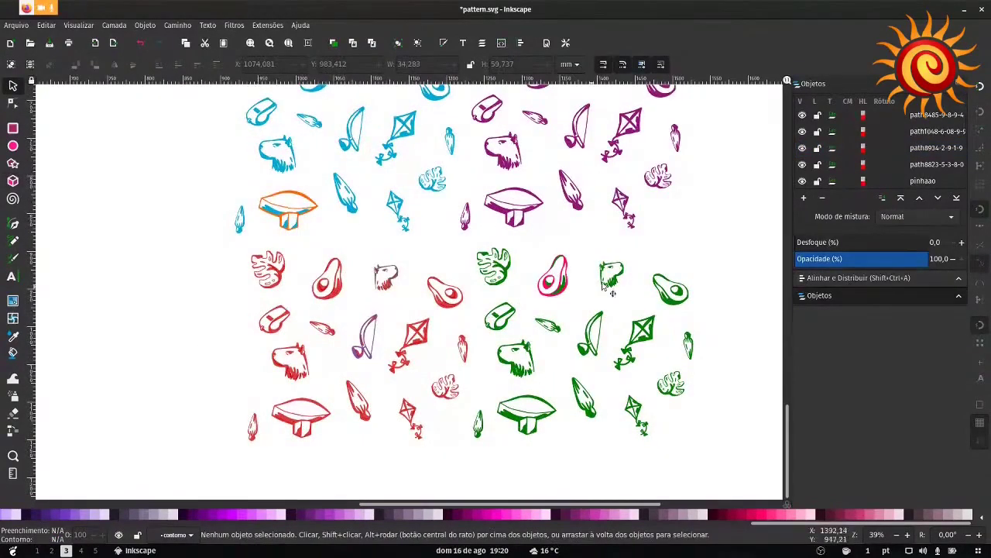
pyautogui.scroll(5, 518, 302)
pyautogui.scroll(-1, 511, 299)
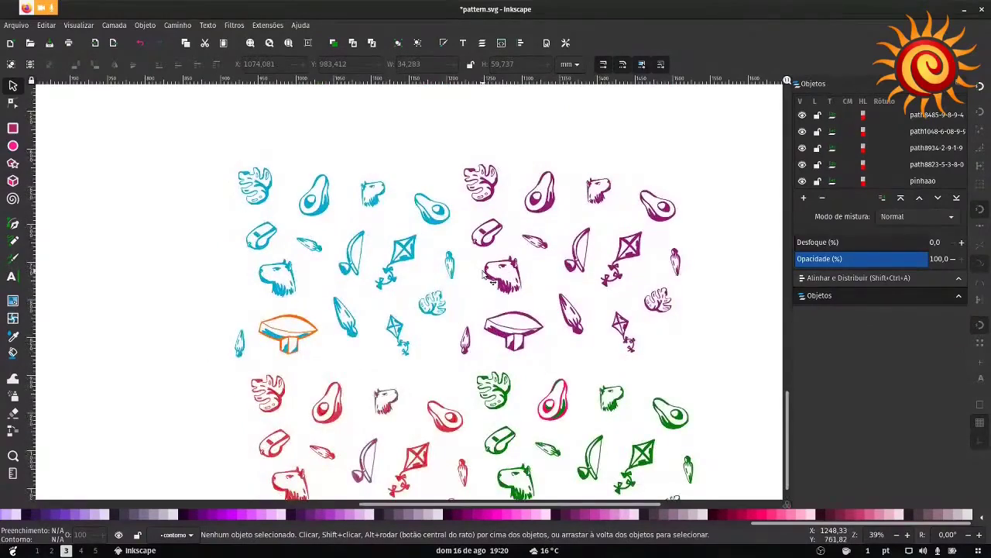
# Step: Switch to Firefox and examine the shadow examples and colour palette in the GNOME icon design guidelines
pyautogui.click(23, 50)
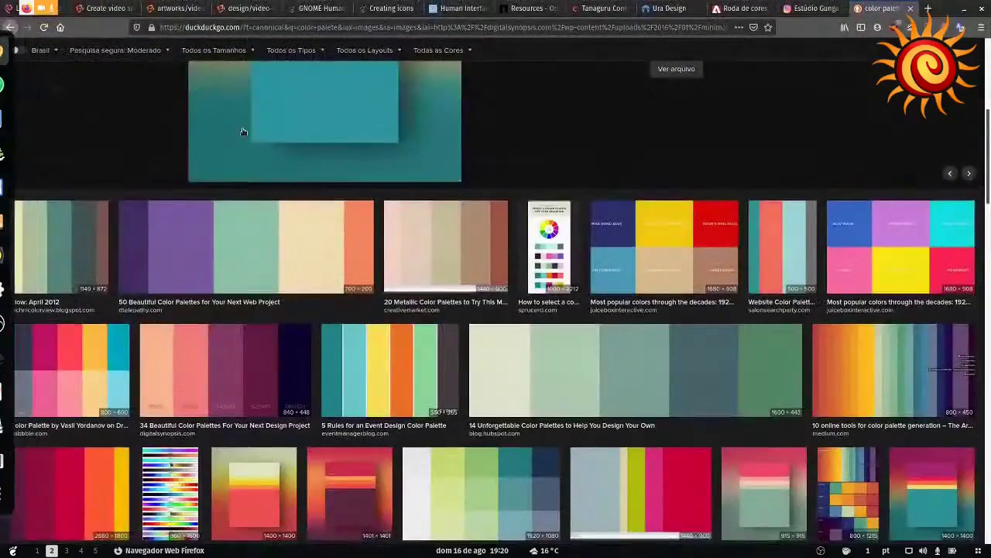
pyautogui.click(453, 6)
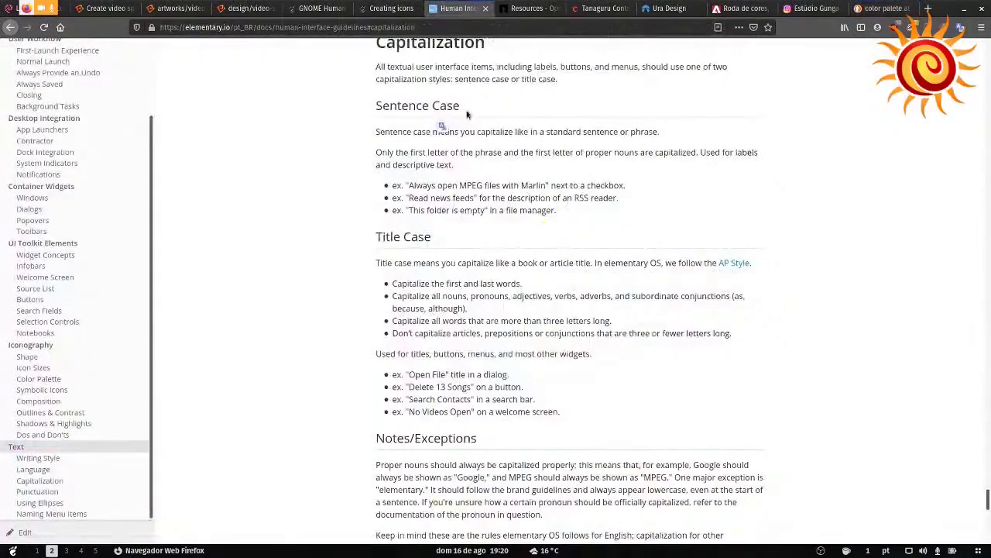
pyautogui.scroll(4, 467, 111)
pyautogui.click(373, 7)
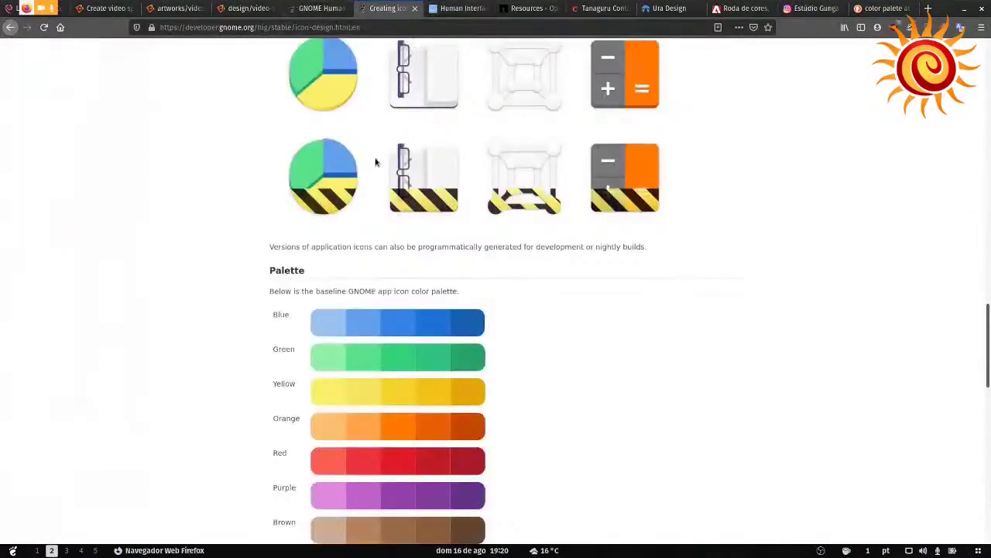
pyautogui.scroll(7, 380, 163)
pyautogui.scroll(1, 320, 246)
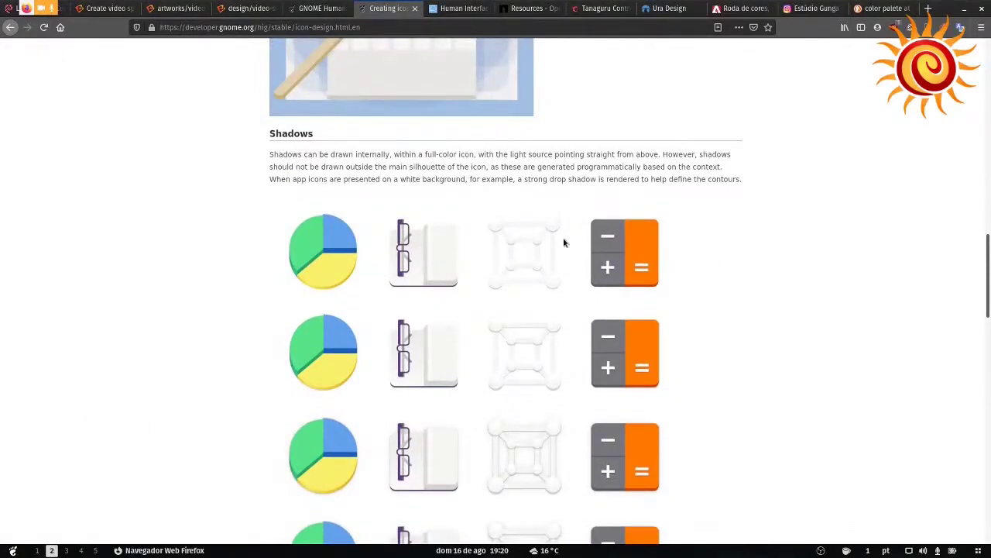
pyautogui.scroll(-3, 566, 244)
pyautogui.scroll(3, 635, 238)
pyautogui.scroll(-10, 565, 265)
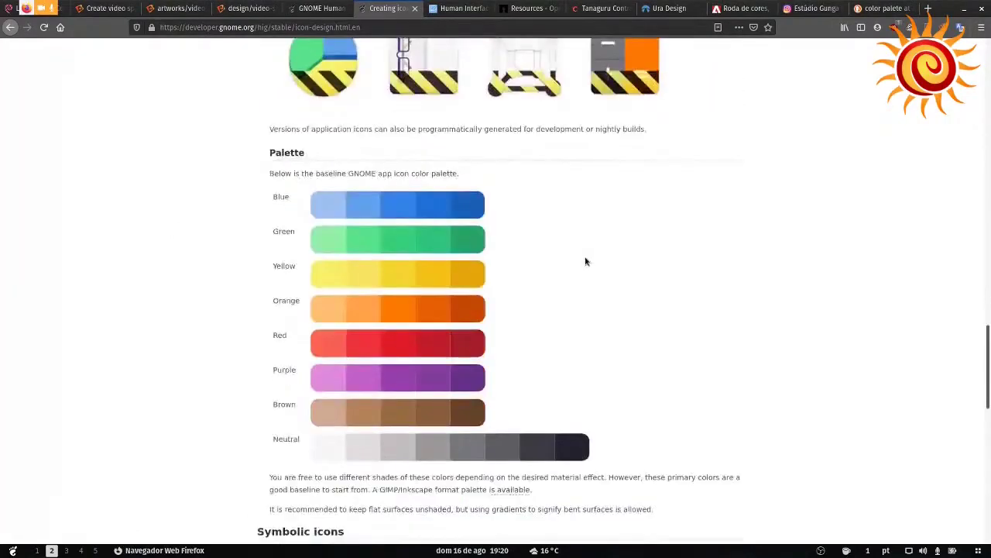
pyautogui.scroll(4, 585, 261)
# Step: Open the Iconography section of the elementary Human Interface Guidelines and view its icon shape examples
pyautogui.hotkey('ctrl', 'Tab')
pyautogui.scroll(3, 303, 284)
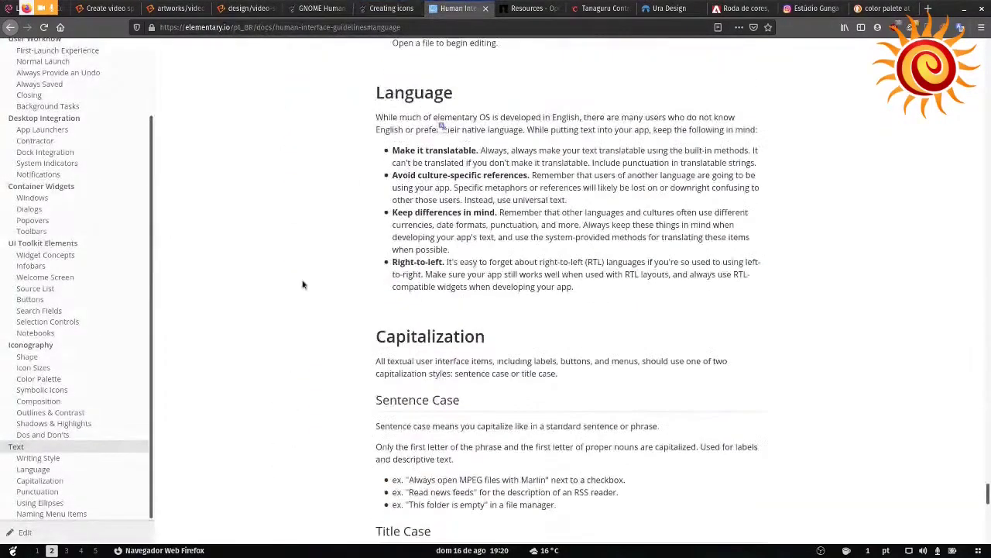
pyautogui.scroll(2, 70, 348)
pyautogui.scroll(-2, 77, 367)
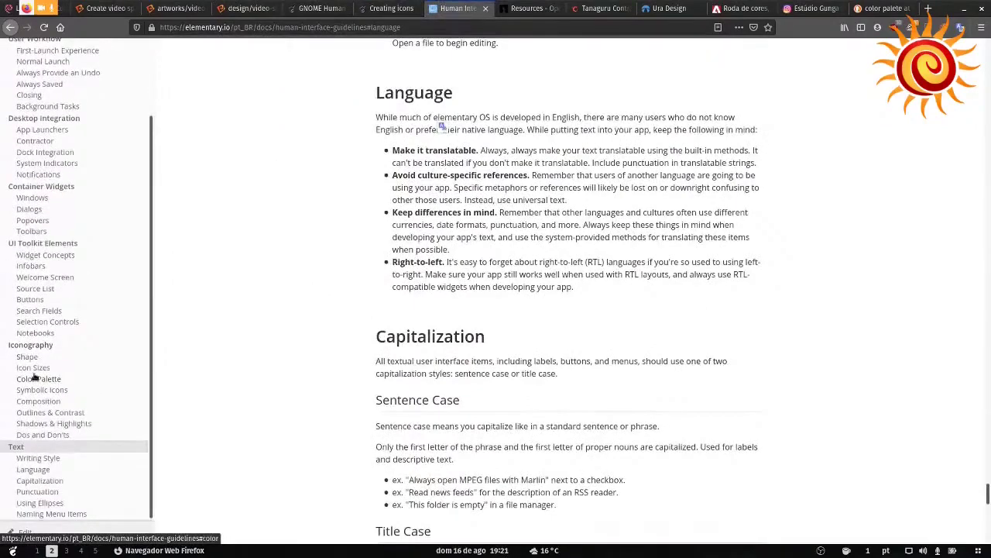
pyautogui.click(35, 346)
pyautogui.scroll(-1, 574, 248)
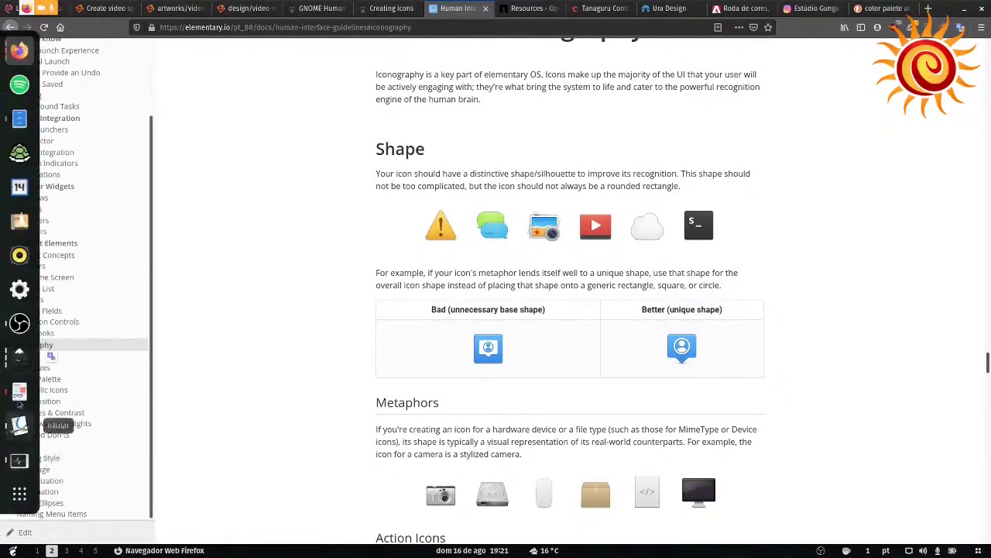
# Step: Switch to the browser window drawing in Inkscape and draw a black rounded bar about 62 by 7 mm above the address bar
pyautogui.click(20, 365)
pyautogui.click(20, 369)
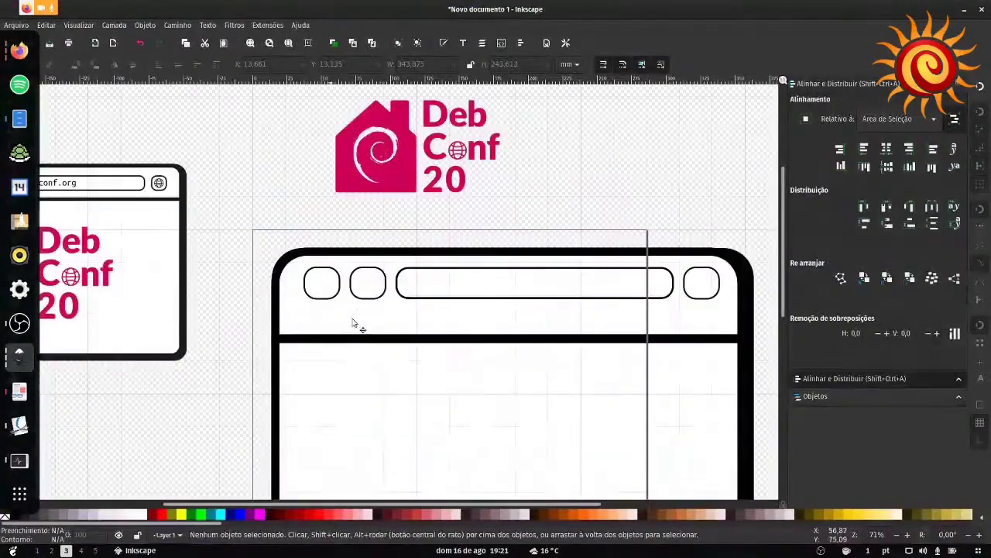
pyautogui.press('r')
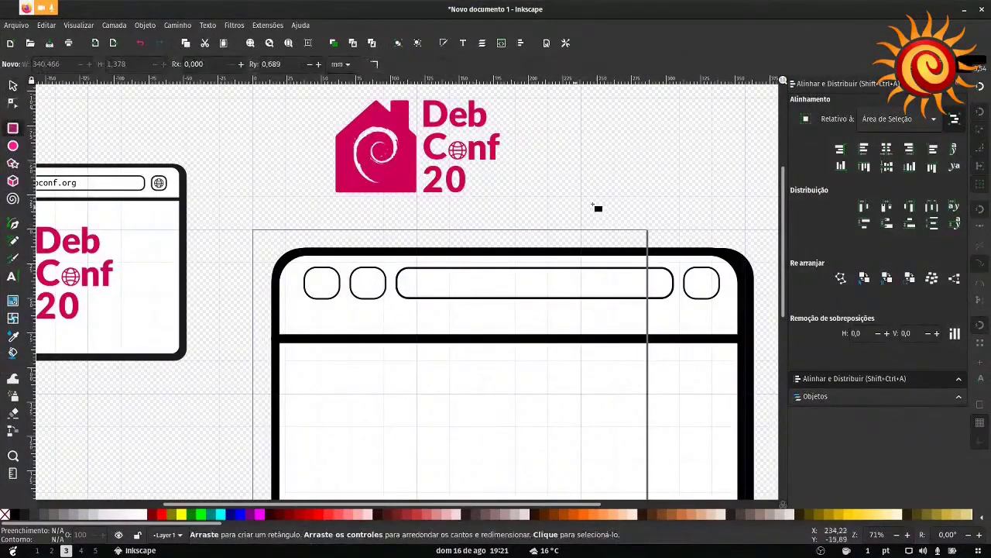
pyautogui.scroll(2, 600, 201)
pyautogui.moveTo(386, 233); pyautogui.dragTo(557, 253)
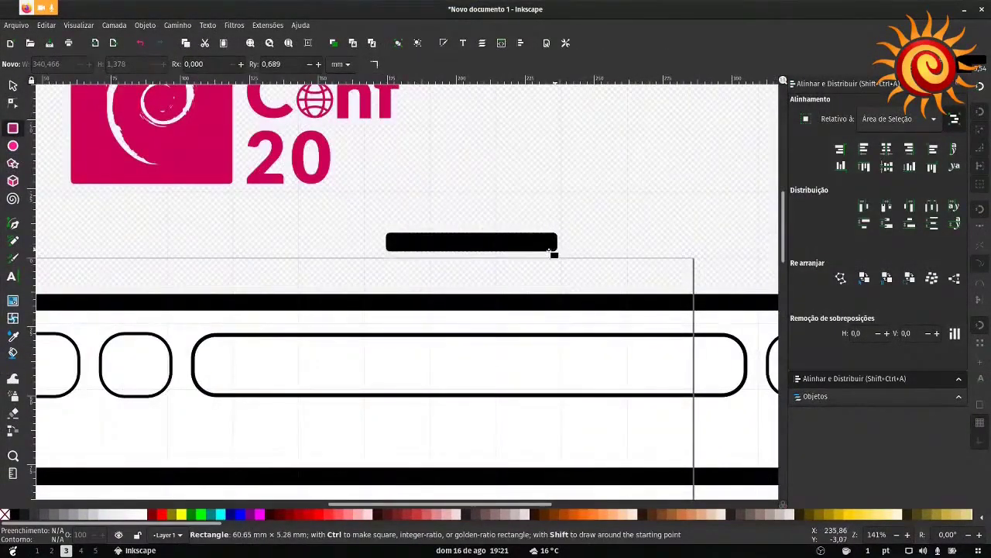
pyautogui.press('s')
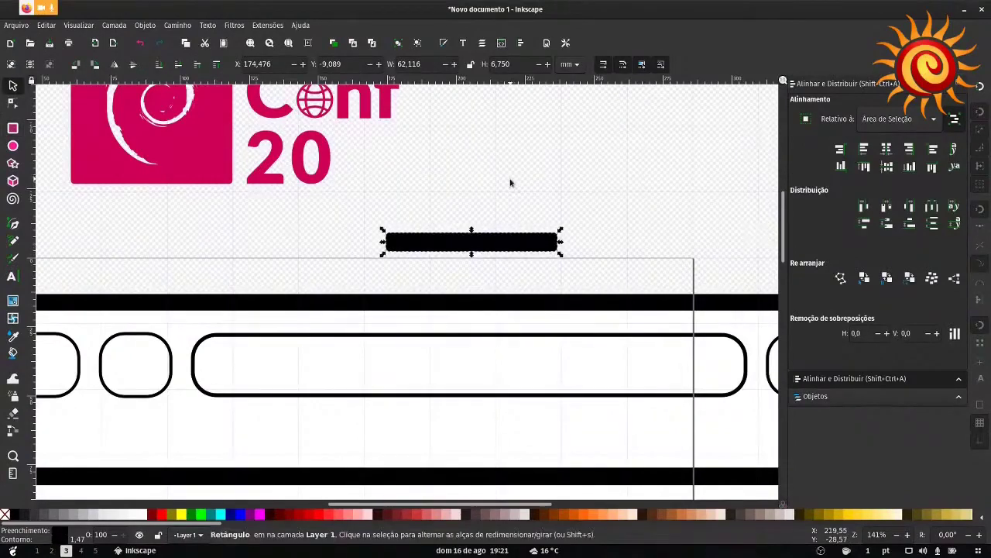
# Step: Duplicate the bar, rotate the copy about 45° into the upper arm of a left-pointing arrow, and lengthen the horizontal shaft
pyautogui.hotkey('ctrl', 'd')
pyautogui.moveTo(491, 252); pyautogui.dragTo(504, 206)
pyautogui.click(505, 206)
pyautogui.moveTo(561, 220); pyautogui.dragTo(550, 189)
pyautogui.moveTo(508, 203); pyautogui.dragTo(500, 194)
pyautogui.moveTo(542, 252); pyautogui.dragTo(549, 237)
pyautogui.moveTo(447, 239); pyautogui.dragTo(436, 201)
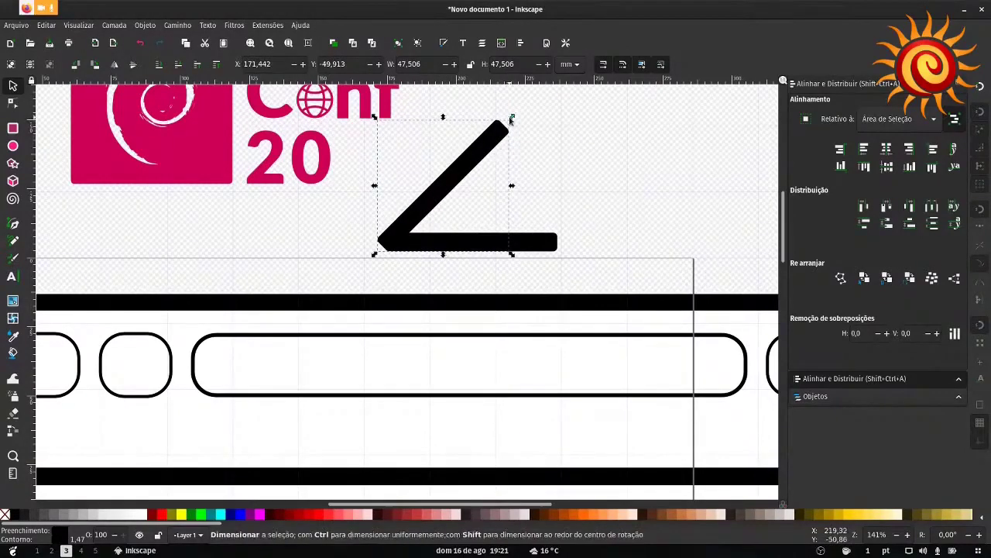
pyautogui.click(554, 246)
pyautogui.moveTo(561, 242); pyautogui.dragTo(664, 242)
# Step: Copy the arrow's diagonal arm, flip the copy vertically, and place it below the shaft as the lower arm
pyautogui.click(431, 209)
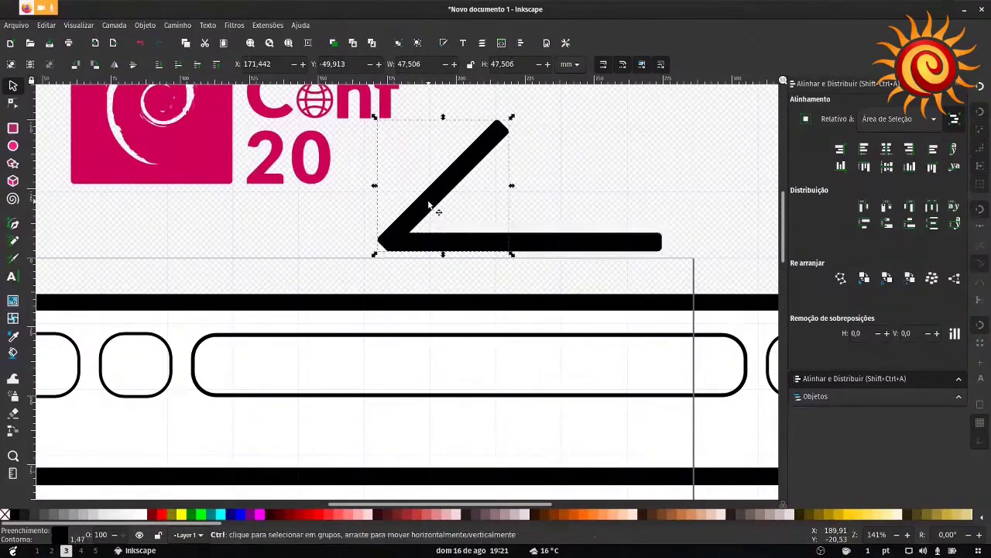
pyautogui.hotkey('ctrl', 'c')
pyautogui.hotkey('ctrl', 'v')
pyautogui.press('v')
pyautogui.moveTo(507, 212); pyautogui.dragTo(445, 310)
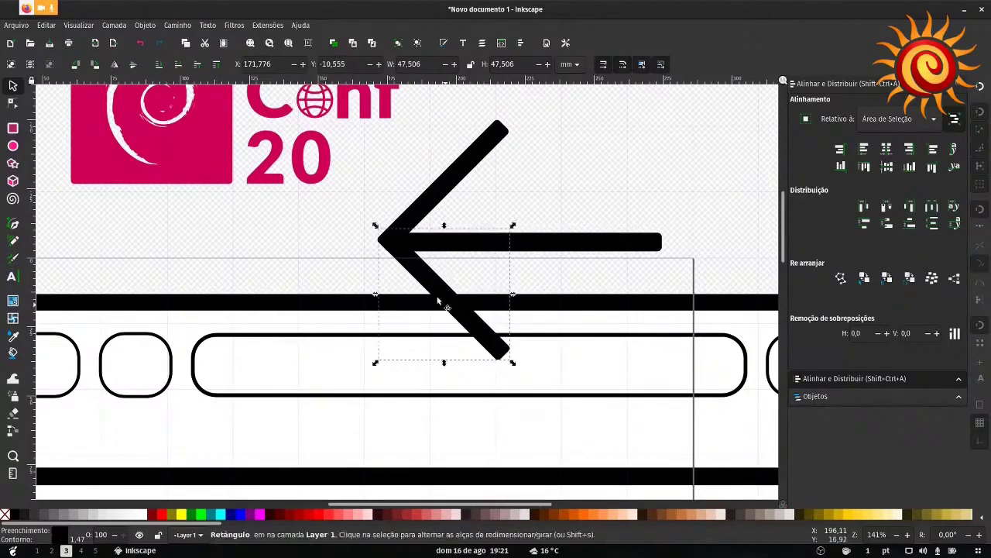
pyautogui.scroll(-3, 449, 313)
pyautogui.scroll(3, 406, 260)
pyautogui.scroll(4, 443, 277)
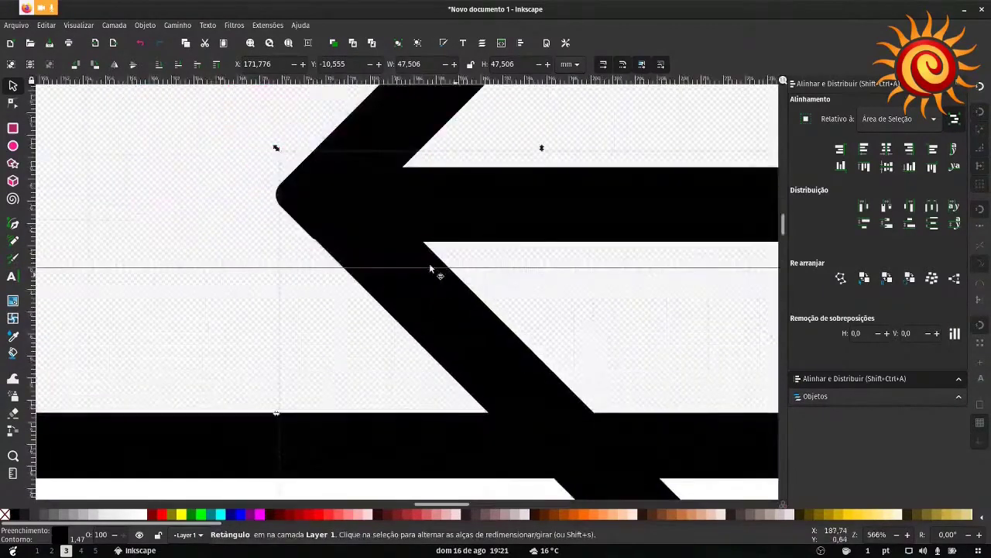
# Step: Move the arrow's lower arm until its upper tip meets the end of the shaft and the upper arm
pyautogui.moveTo(353, 239)
pyautogui.mouseDown()
pyautogui.moveTo(347, 230)
pyautogui.moveTo(354, 240)
pyautogui.mouseUp()
pyautogui.moveTo(303, 314); pyautogui.dragTo(351, 247)
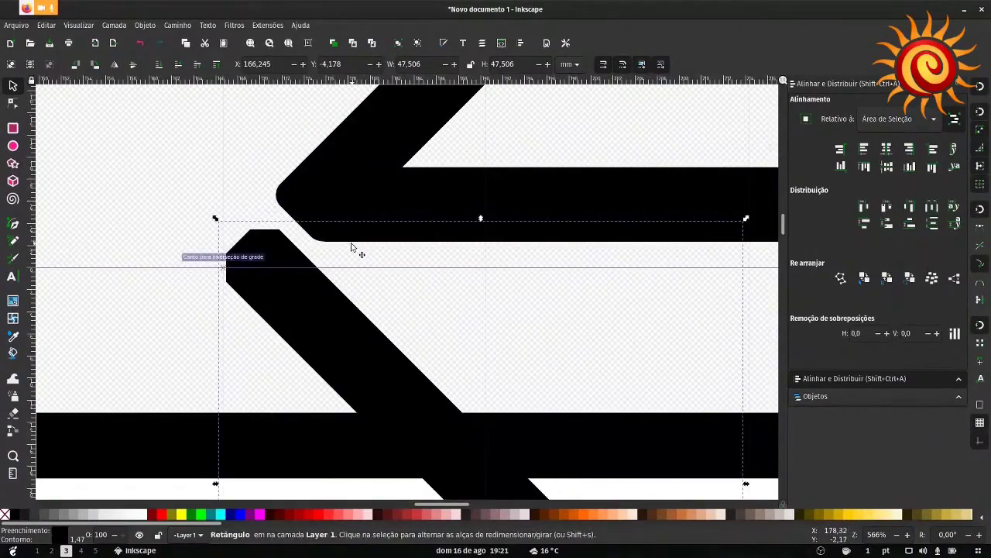
pyautogui.scroll(-4, 351, 247)
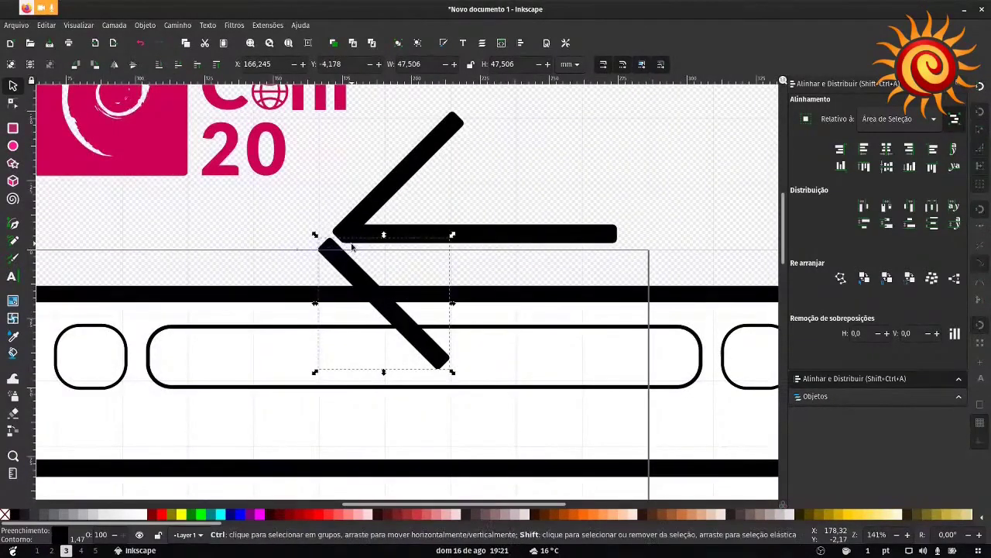
pyautogui.moveTo(339, 256); pyautogui.dragTo(353, 236)
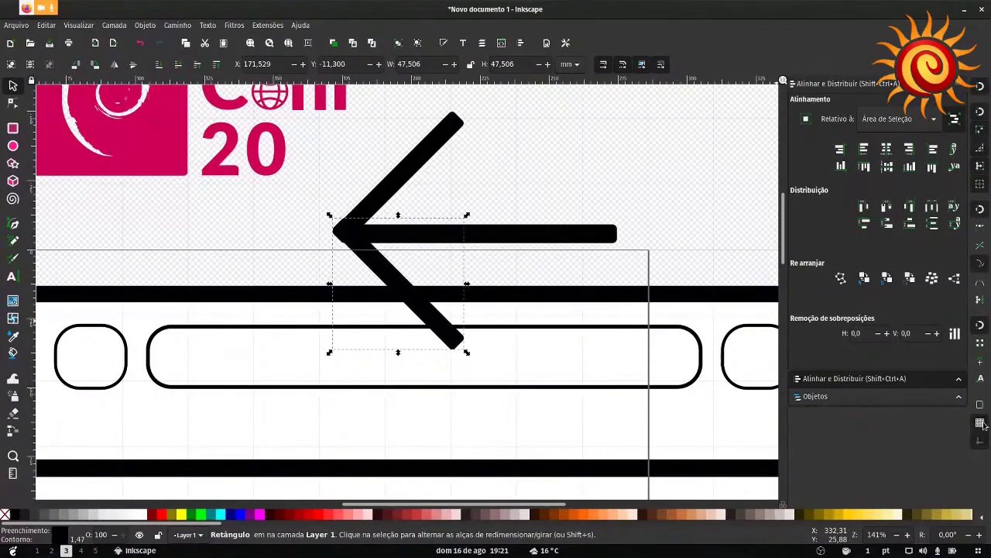
# Step: Scale the complete left arrow down to about 15 by 13 mm and centre it inside the first header button
pyautogui.moveTo(410, 287); pyautogui.dragTo(378, 272)
pyautogui.press('-')
pyautogui.press('-')
pyautogui.moveTo(630, 181); pyautogui.dragTo(453, 285)
pyautogui.moveTo(519, 246); pyautogui.dragTo(199, 325)
pyautogui.press('+')
pyautogui.press('+')
pyautogui.press('+')
pyautogui.press('+')
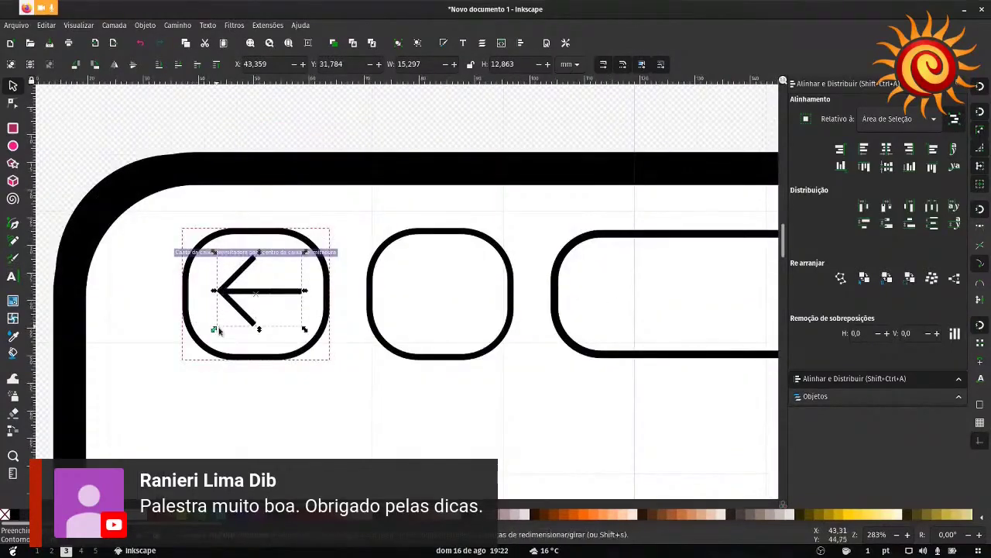
pyautogui.moveTo(269, 295)
pyautogui.mouseDown()
pyautogui.moveTo(252, 300)
pyautogui.moveTo(262, 297)
pyautogui.mouseUp()
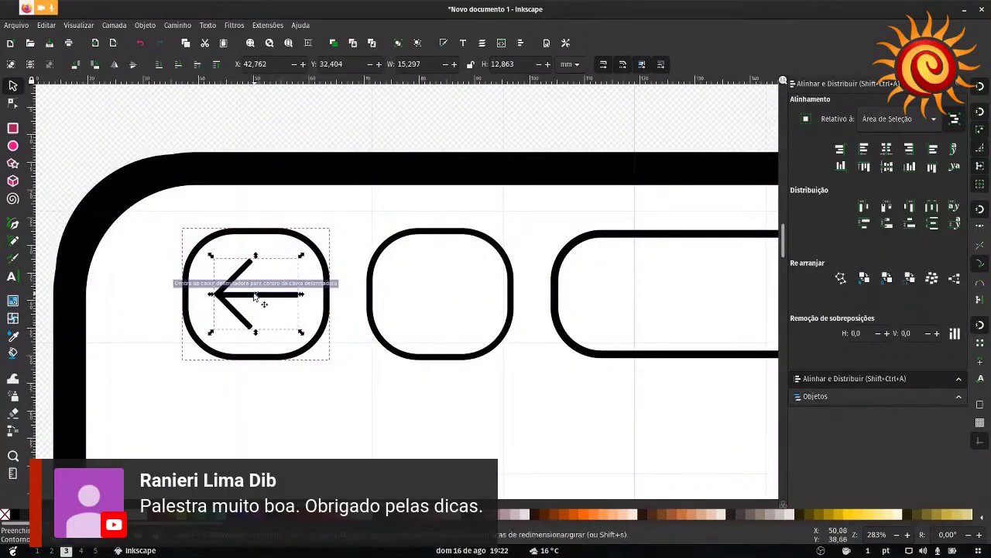
# Step: Paste a copy of the arrow, flip it horizontally, and centre it inside the second header button
pyautogui.hotkey('ctrl', 'v')
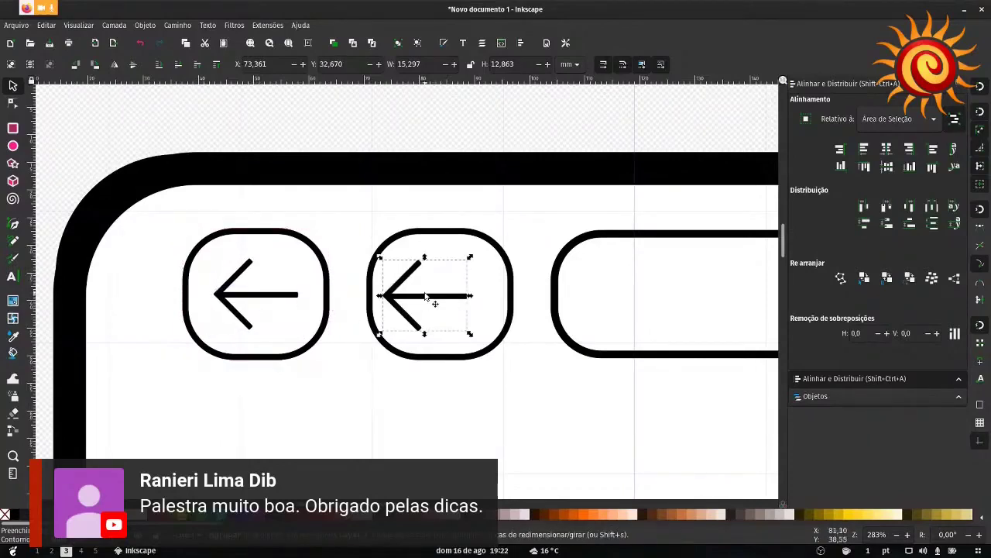
pyautogui.press('h')
pyautogui.moveTo(434, 298); pyautogui.dragTo(448, 298)
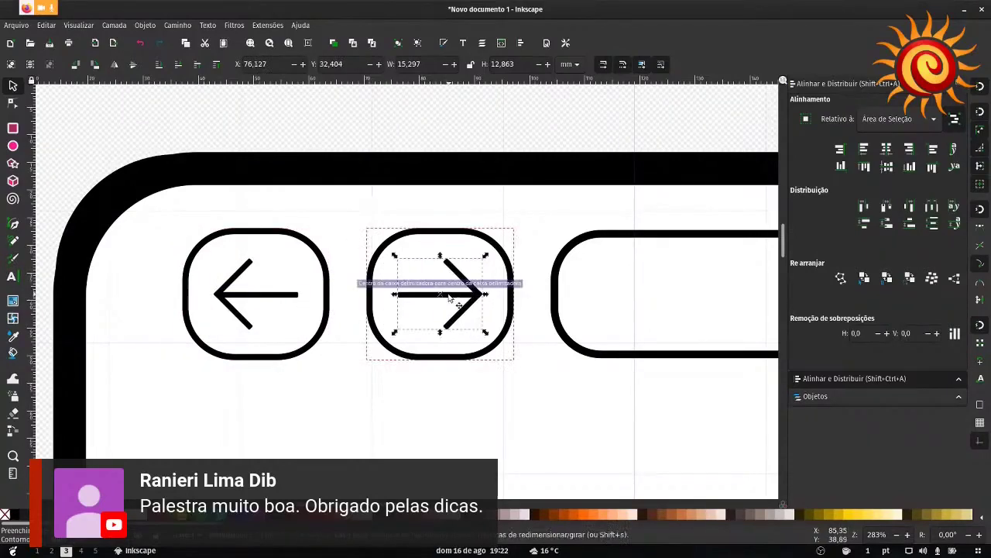
pyautogui.scroll(-2, 366, 298)
pyautogui.click(129, 222)
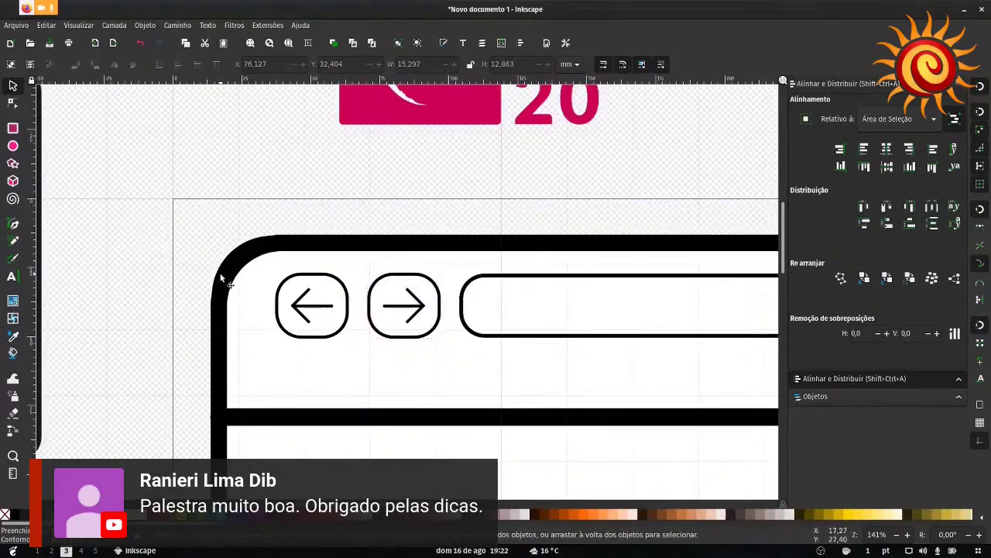
pyautogui.scroll(-2, 222, 278)
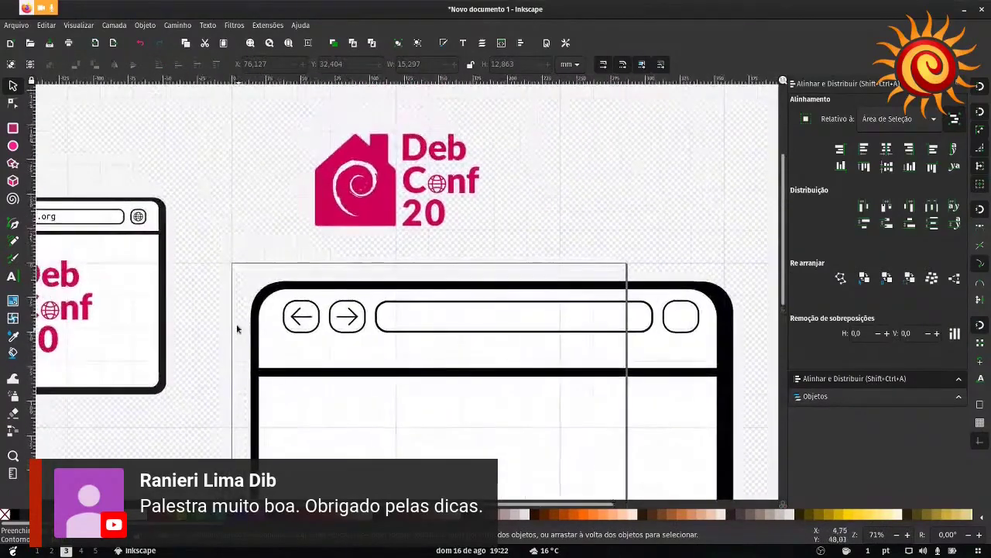
pyautogui.press('t')
pyautogui.click(398, 320)
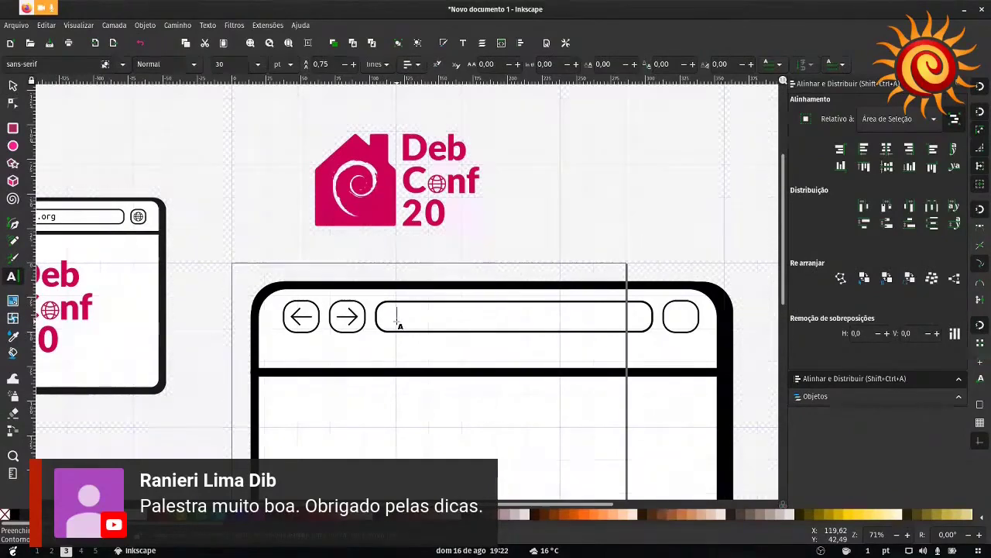
pyautogui.click(12, 86)
pyautogui.moveTo(199, 239); pyautogui.dragTo(388, 243)
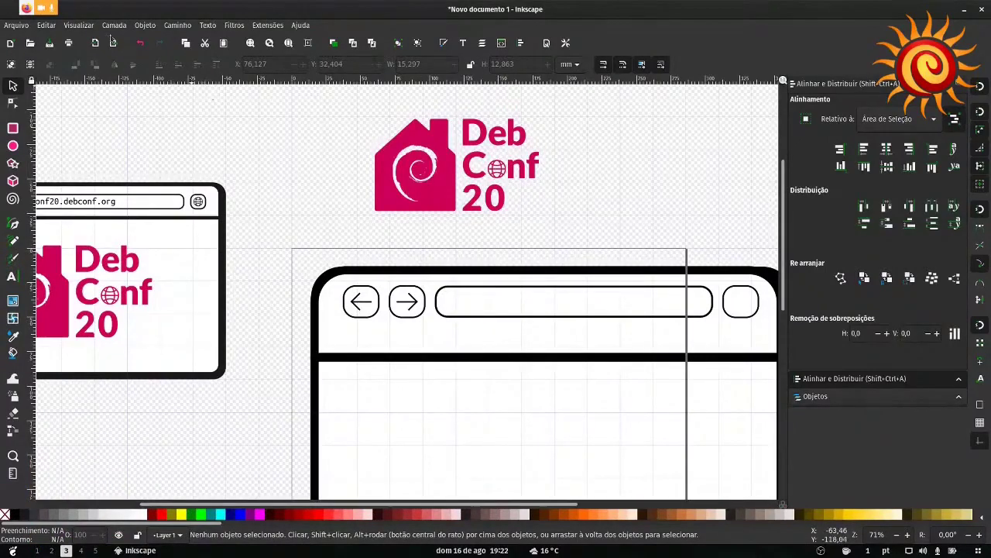
pyautogui.click(189, 24)
pyautogui.press('Escape')
pyautogui.click(233, 24)
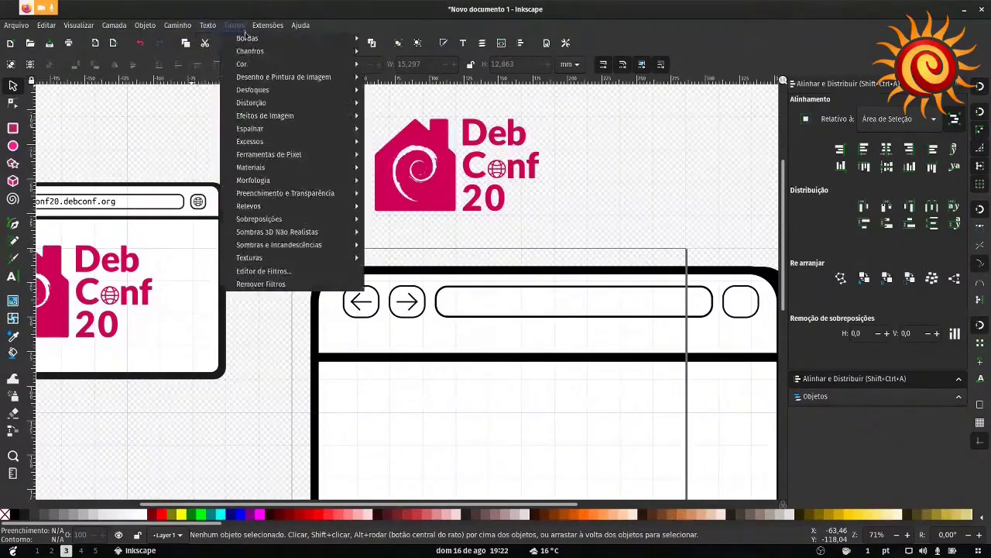
pyautogui.press('Escape')
# Step: Stretch the browser window frame slightly upward at its top edge to a height of about 247.5 mm
pyautogui.scroll(-2, 309, 186)
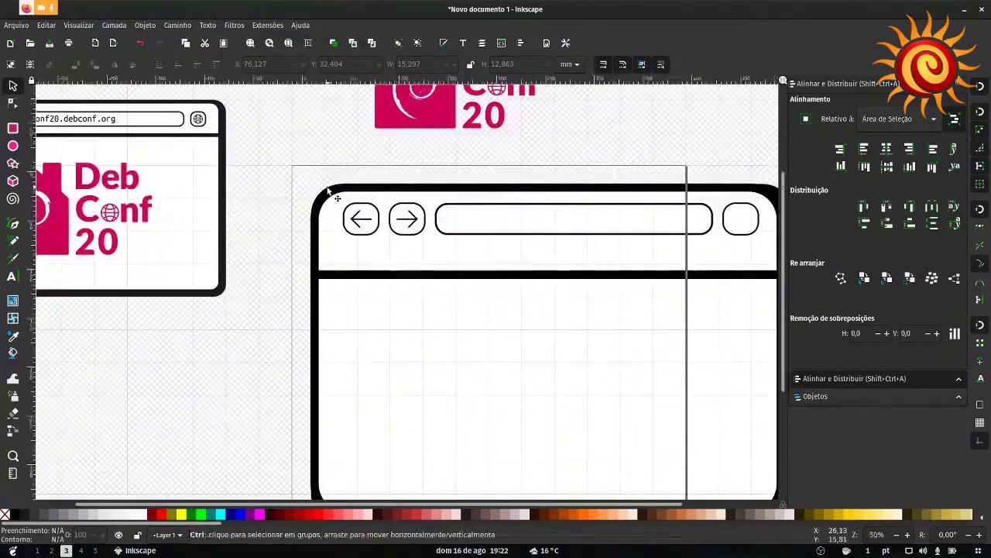
pyautogui.scroll(-2, 332, 193)
pyautogui.scroll(3, 578, 212)
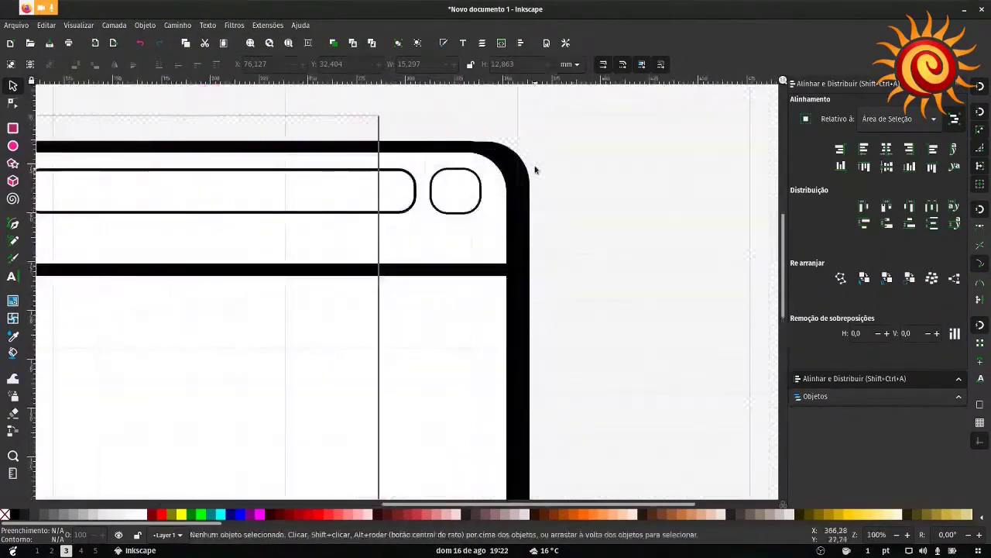
pyautogui.click(515, 167)
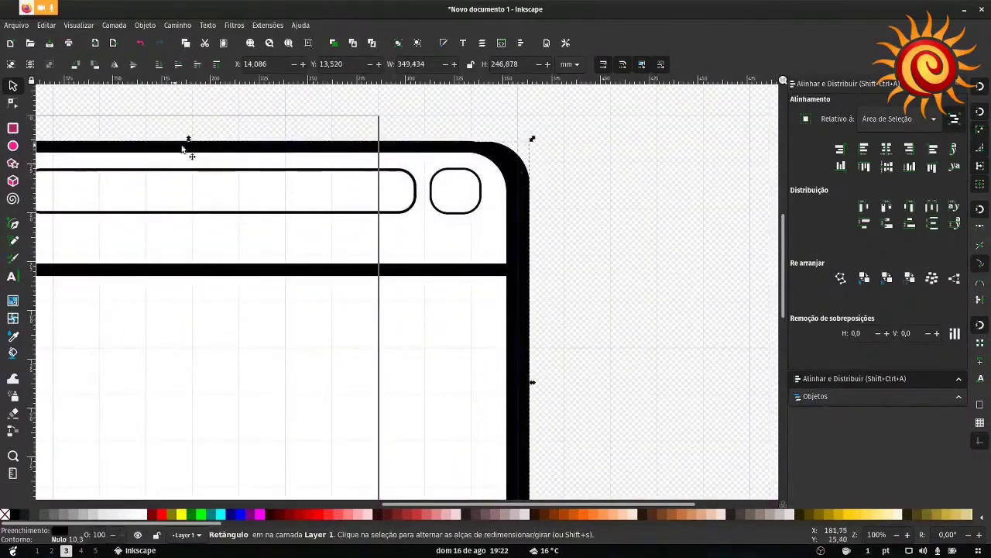
pyautogui.moveTo(189, 144); pyautogui.dragTo(190, 141)
pyautogui.moveTo(190, 144); pyautogui.dragTo(194, 143)
pyautogui.scroll(-4, 422, 208)
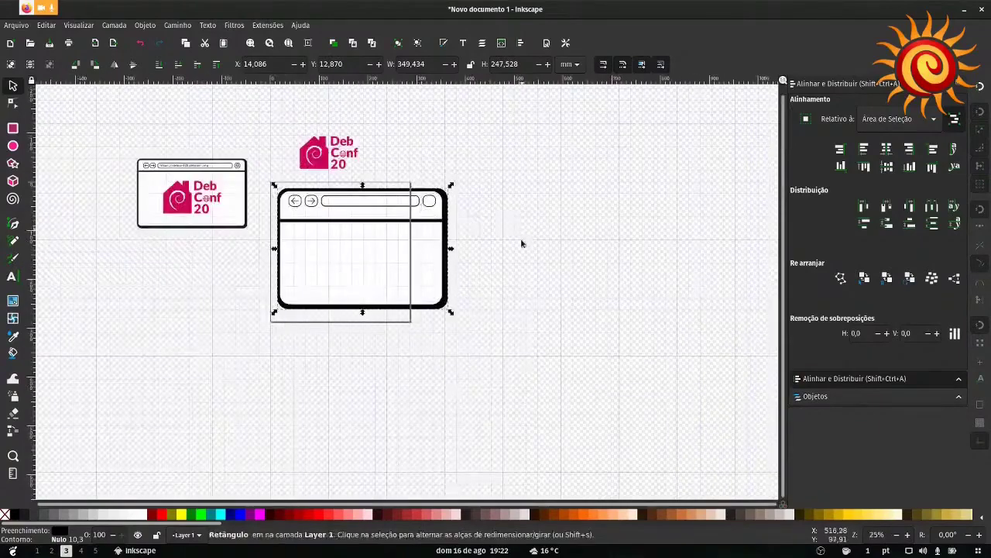
pyautogui.press('Escape')
pyautogui.scroll(3, 292, 226)
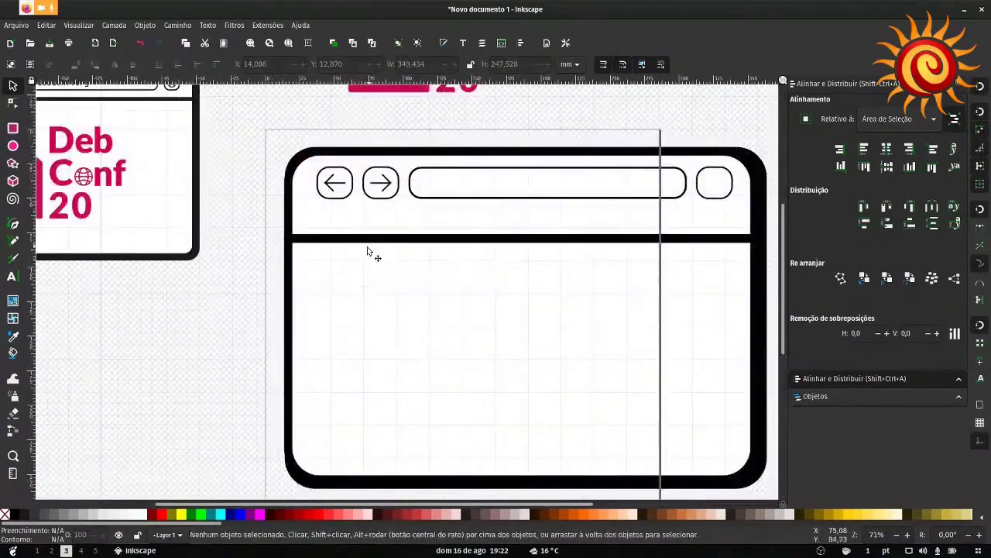
pyautogui.scroll(4, 369, 250)
pyautogui.hscroll(2, 221, 256)
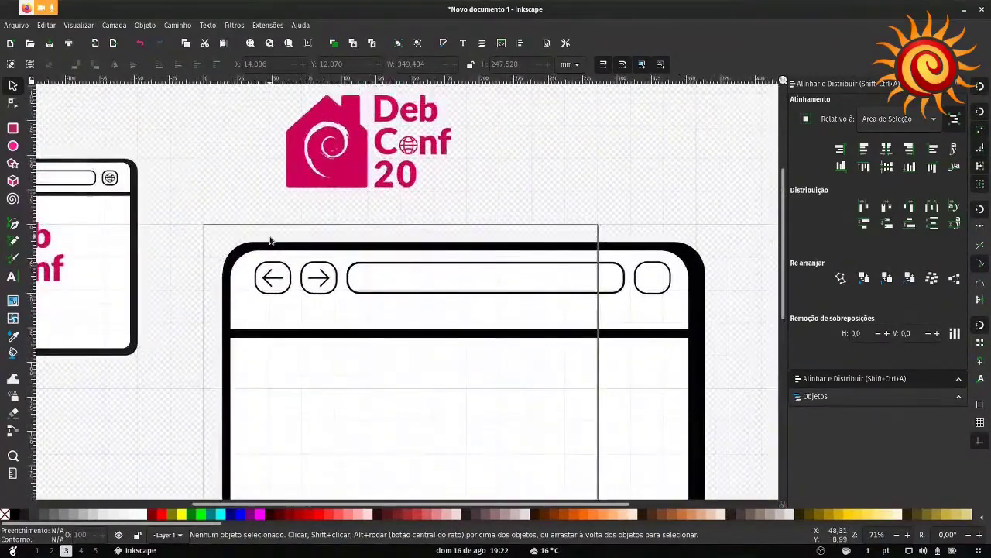
pyautogui.scroll(-2, 283, 215)
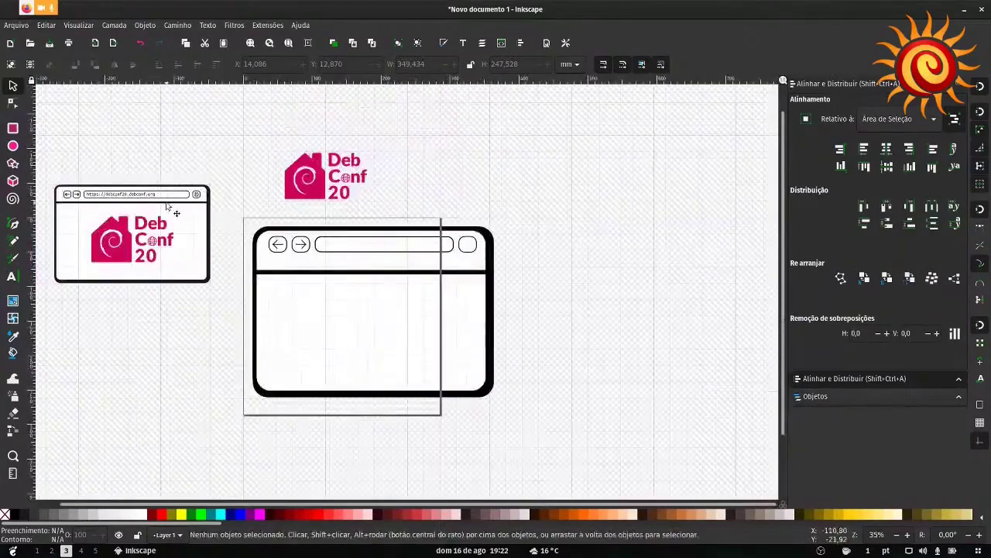
pyautogui.scroll(3, 325, 247)
pyautogui.scroll(-2, 310, 248)
pyautogui.hscroll(-2, 292, 238)
pyautogui.scroll(1, 293, 239)
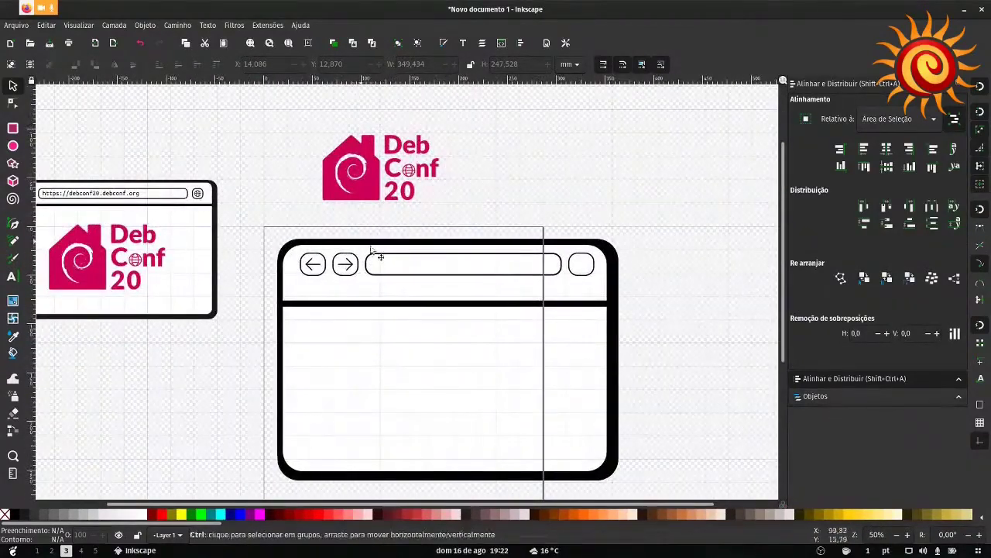
pyautogui.scroll(2, 379, 248)
pyautogui.press('t')
pyautogui.click(389, 285)
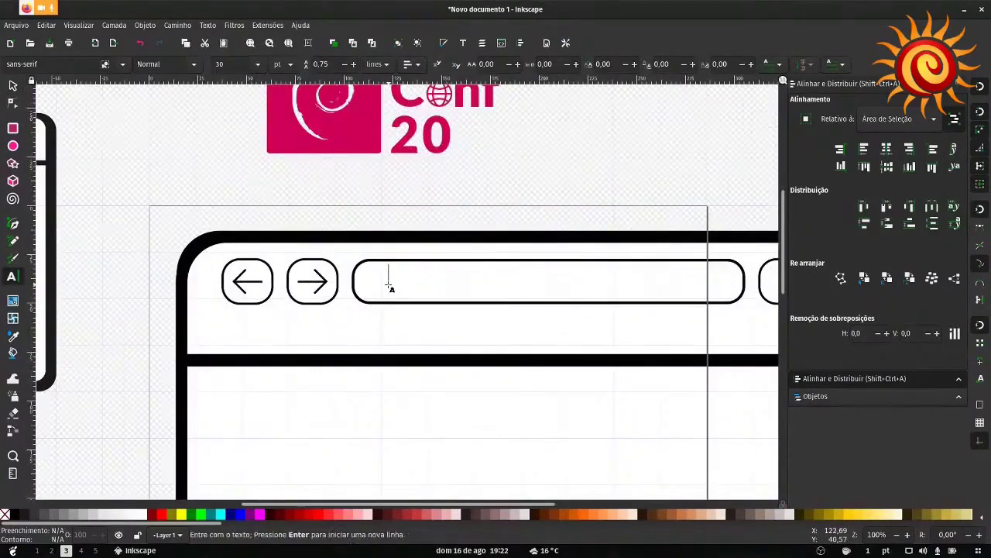
pyautogui.write('https')
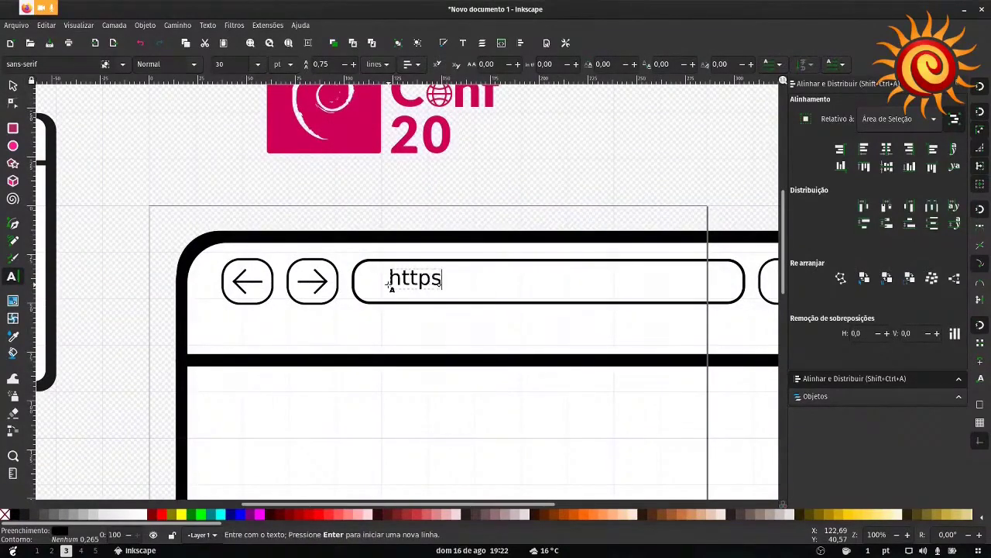
pyautogui.write('://debconfi')
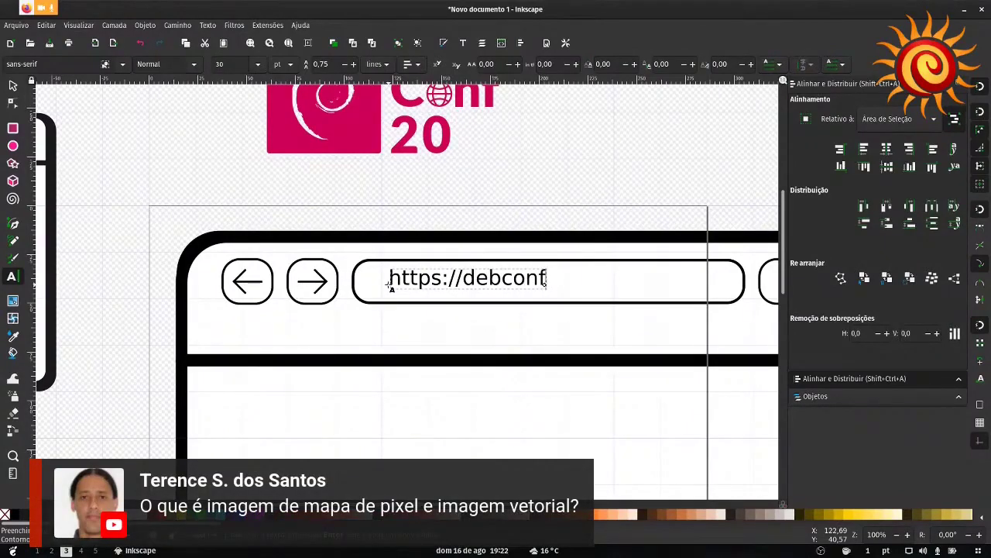
# Step: Select the DebConf 20 logo above the browser window and view the house's roof up close
pyautogui.moveTo(159, 227); pyautogui.dragTo(343, 288)
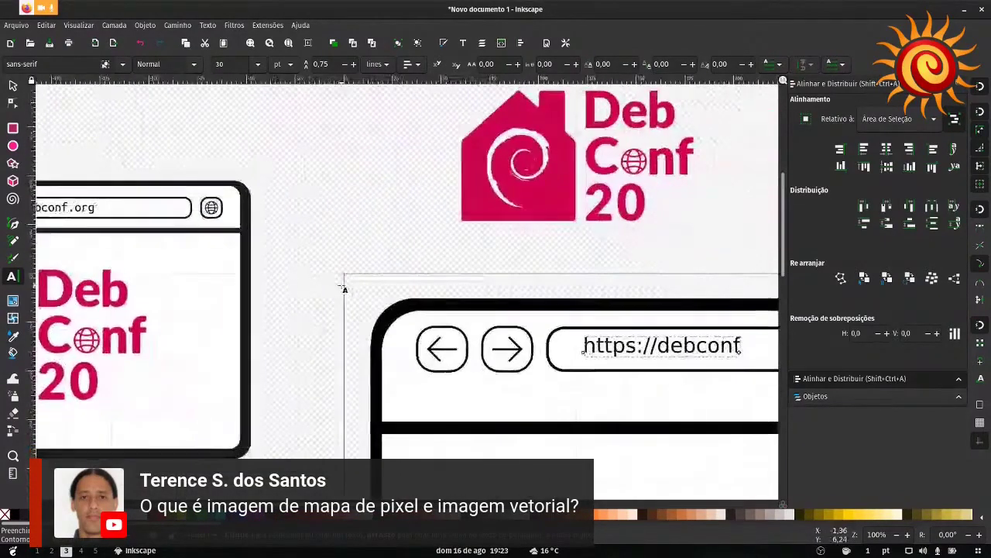
pyautogui.moveTo(434, 265); pyautogui.dragTo(496, 268)
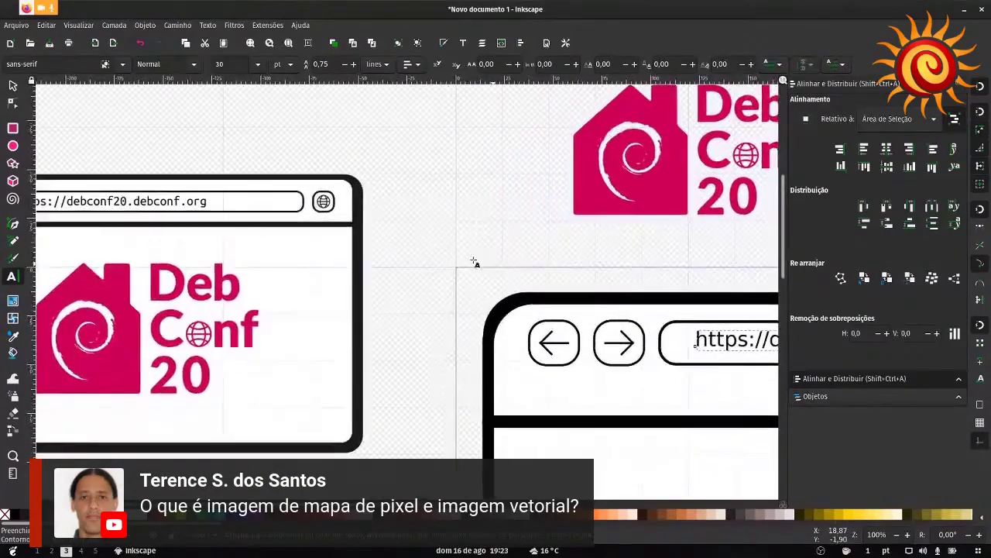
pyautogui.hscroll(5, 474, 261)
pyautogui.click(12, 87)
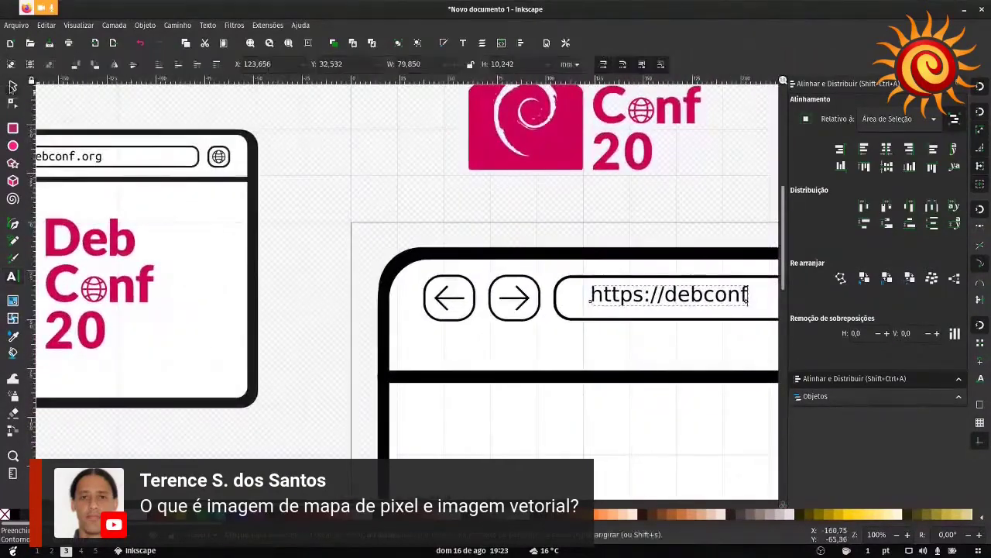
pyautogui.hscroll(4, 369, 193)
pyautogui.scroll(2, 463, 204)
pyautogui.click(383, 198)
pyautogui.scroll(2, 343, 225)
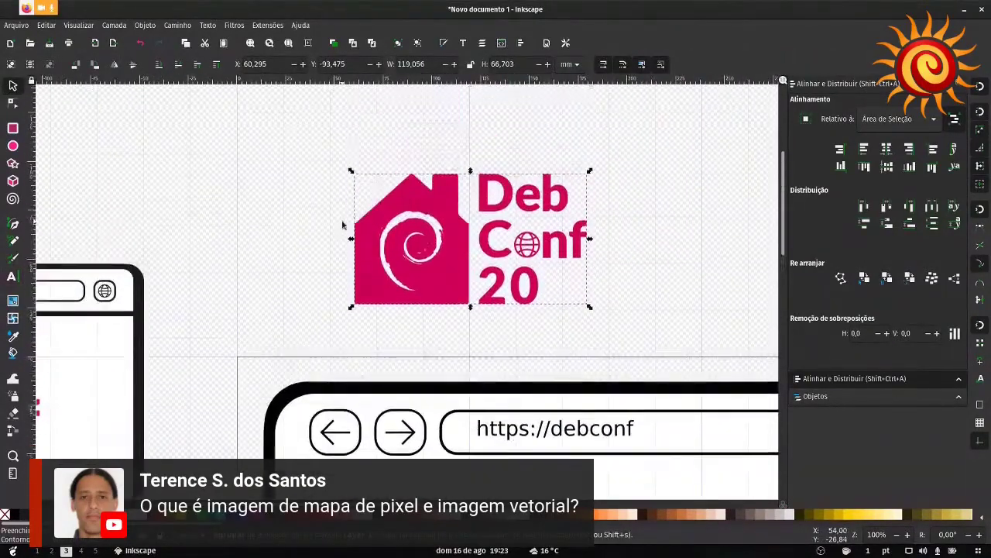
pyautogui.scroll(5, 445, 200)
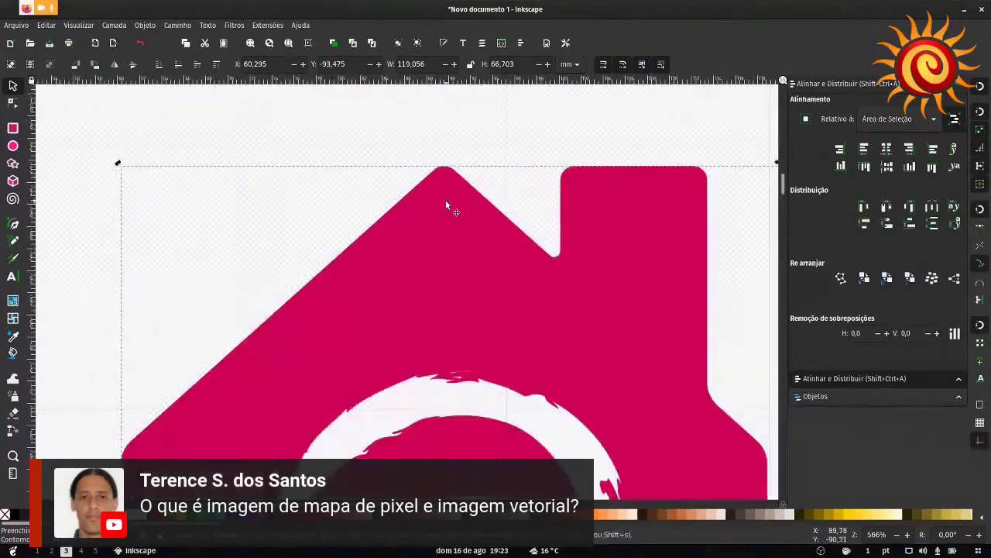
# Step: Try moving the left node of the house's roof peak outward, and undo the move
pyautogui.press('n')
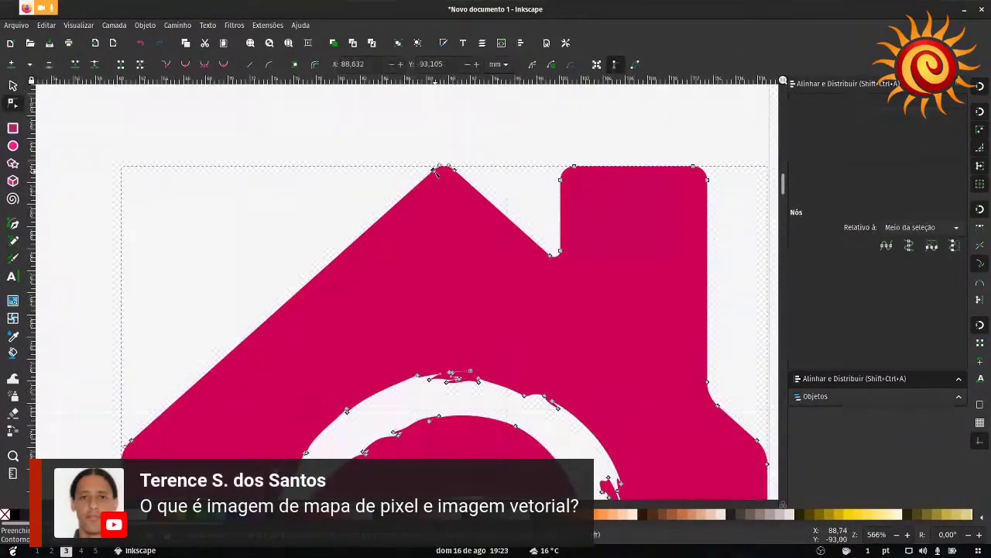
pyautogui.scroll(3, 425, 162)
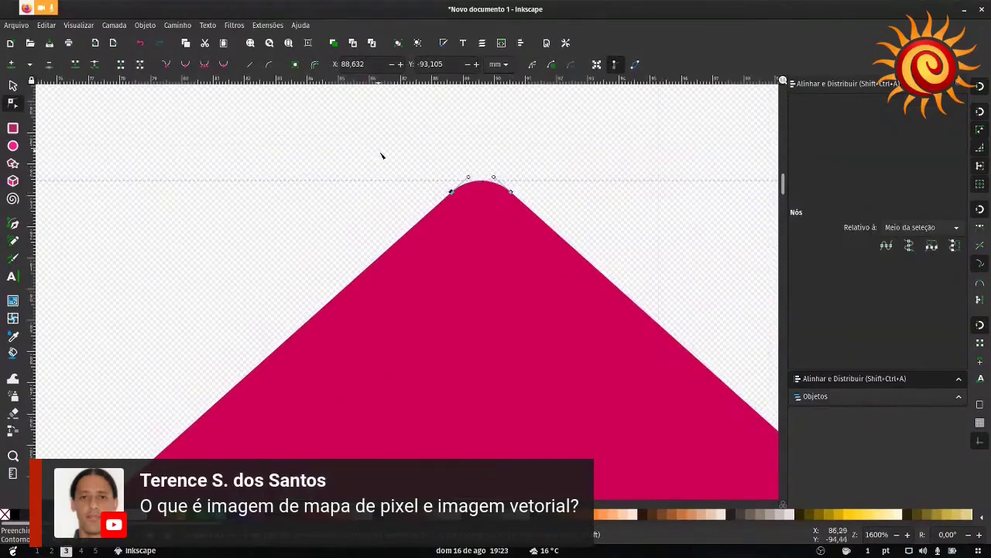
pyautogui.moveTo(453, 193); pyautogui.dragTo(368, 131)
pyautogui.hotkey('ctrl', 'z')
# Step: Examine the X and Y coordinates of the roof peak's left node, and return to whole-object selection
pyautogui.scroll(1, 383, 206)
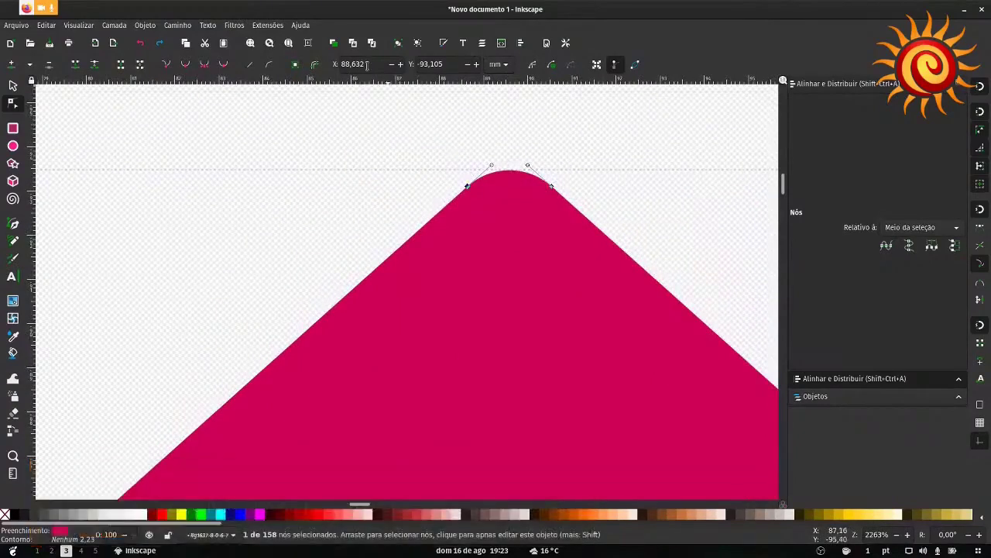
pyautogui.click(336, 62)
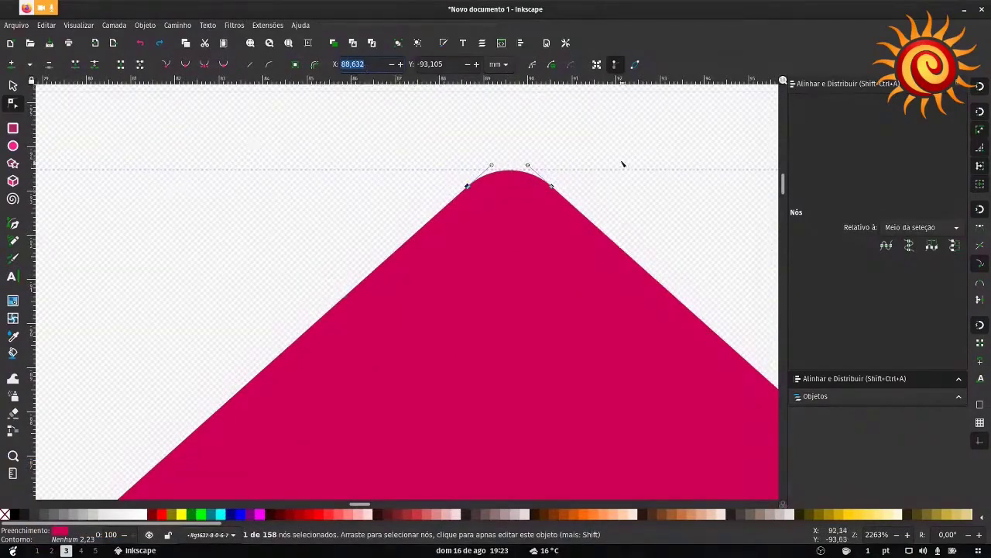
pyautogui.tripleClick(438, 64)
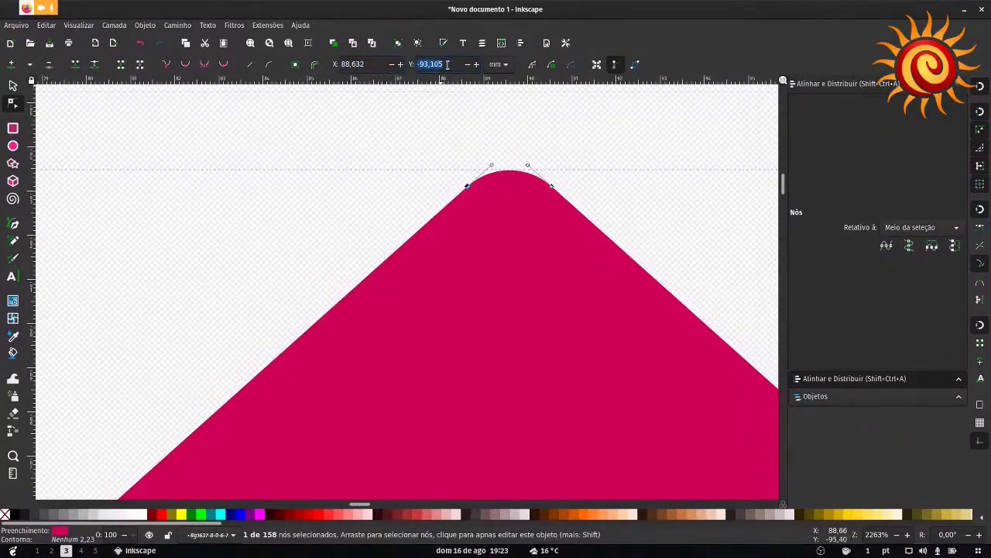
pyautogui.click(11, 85)
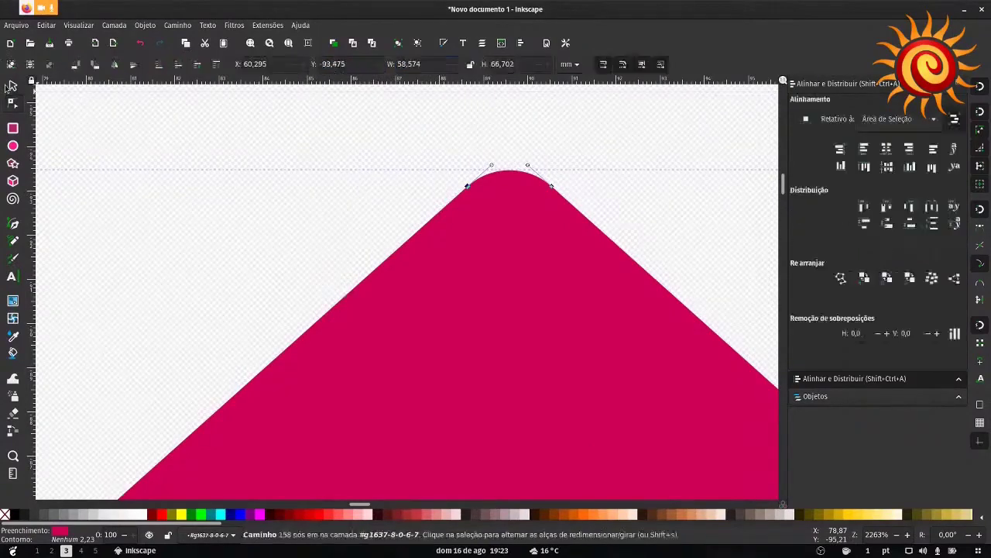
pyautogui.scroll(-8, 456, 195)
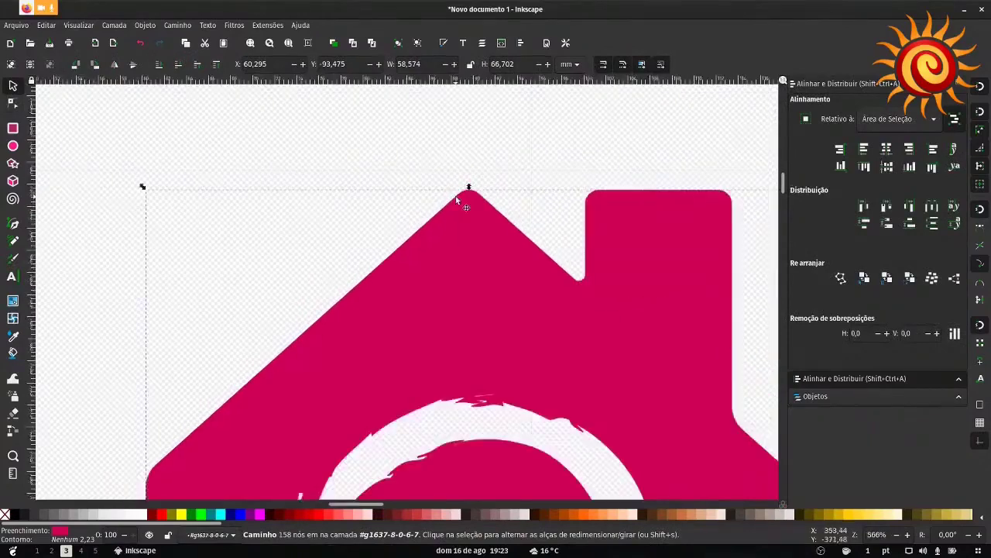
# Step: Deselect the house and select the whole DebConf 20 logo group above the browser window
pyautogui.click(457, 158)
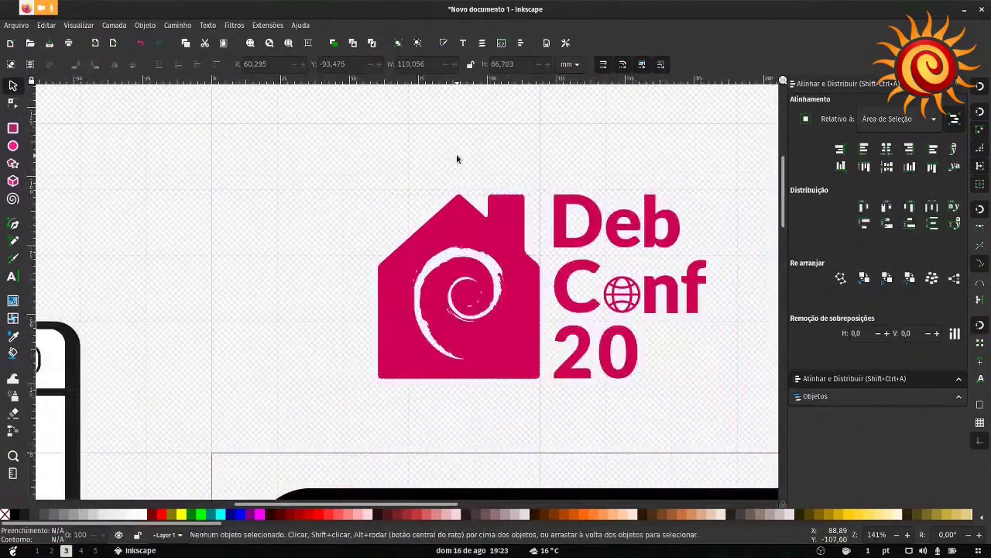
pyautogui.click(487, 255)
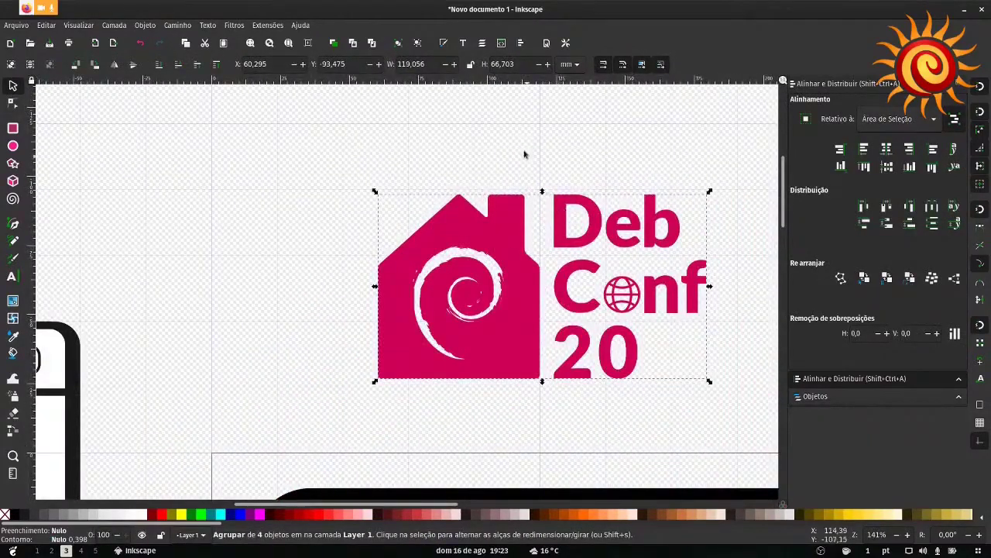
pyautogui.hscroll(2, 525, 153)
pyautogui.scroll(1, 465, 179)
pyautogui.click(487, 254)
pyautogui.click(487, 254)
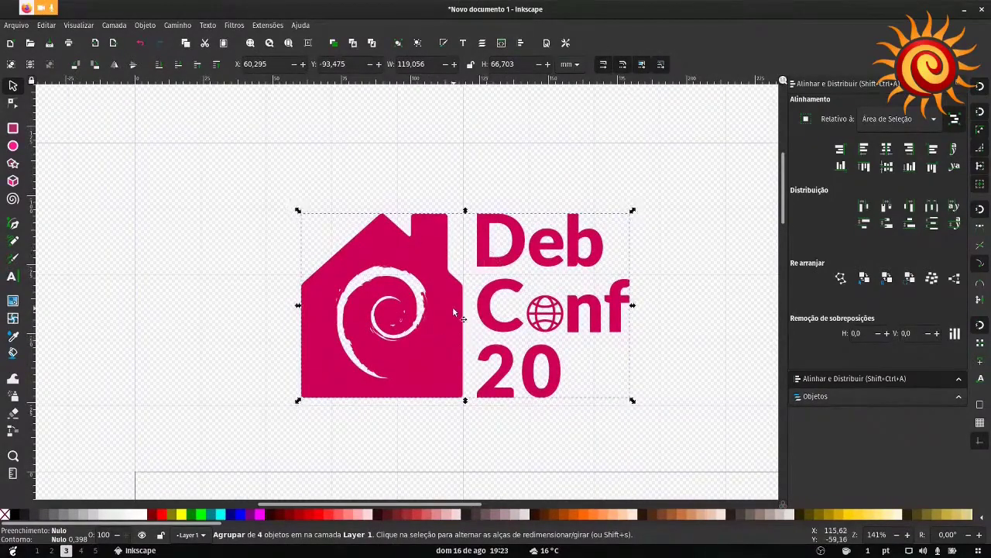
pyautogui.scroll(-3, 454, 312)
pyautogui.scroll(3, 365, 242)
# Step: Select the house inside the logo group, examine the nodes around its swirl up close, and deselect it
pyautogui.doubleClick(373, 262)
pyautogui.click(381, 254)
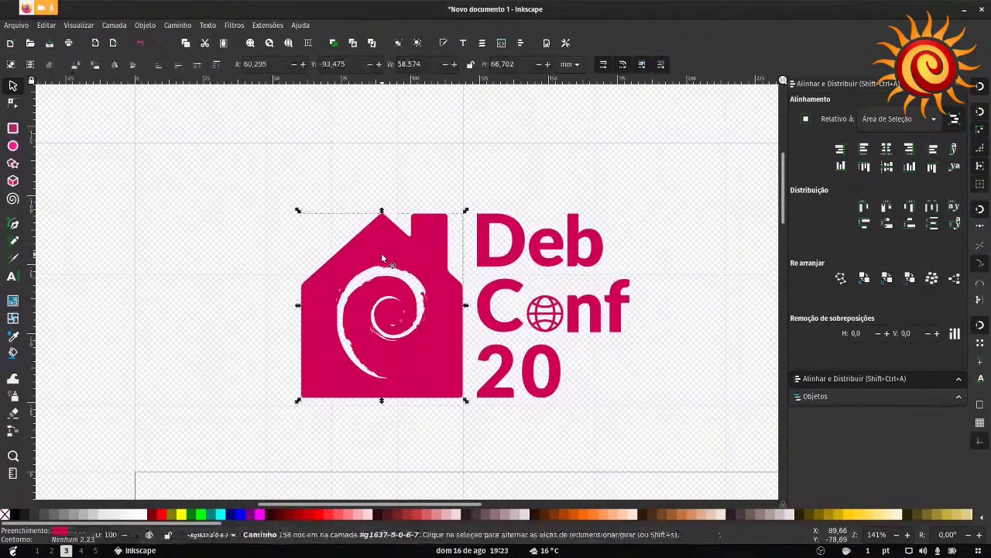
pyautogui.press('n')
pyautogui.scroll(5, 354, 271)
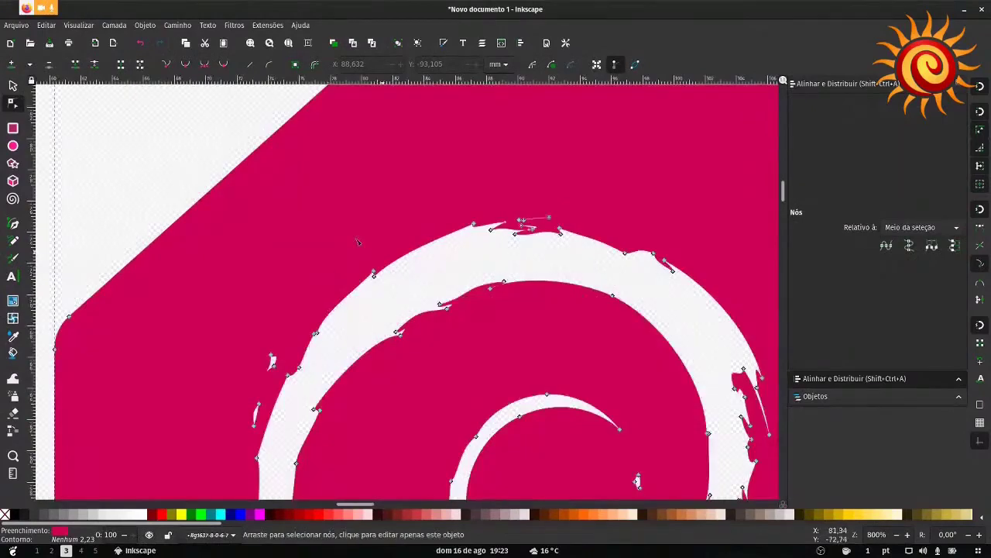
pyautogui.click(12, 85)
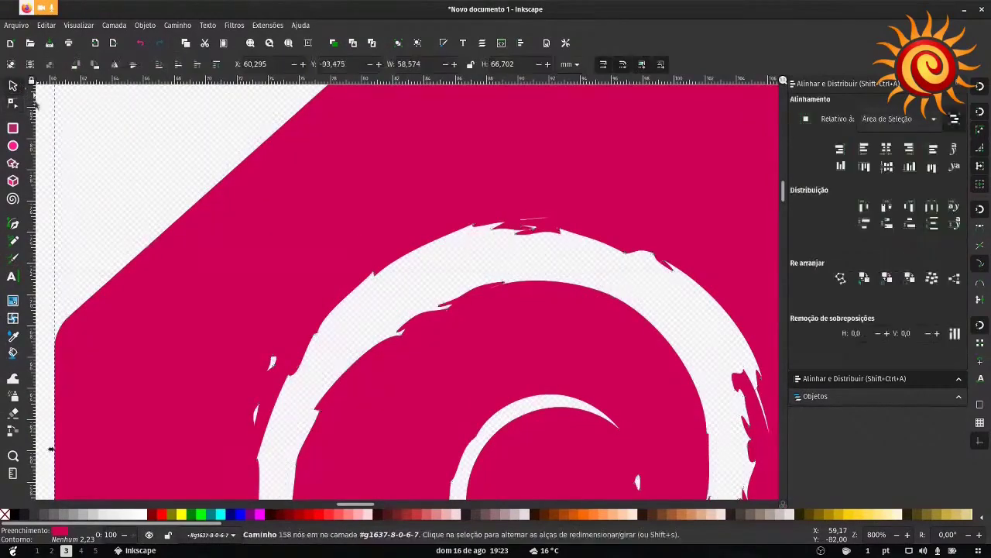
pyautogui.scroll(-4, 310, 151)
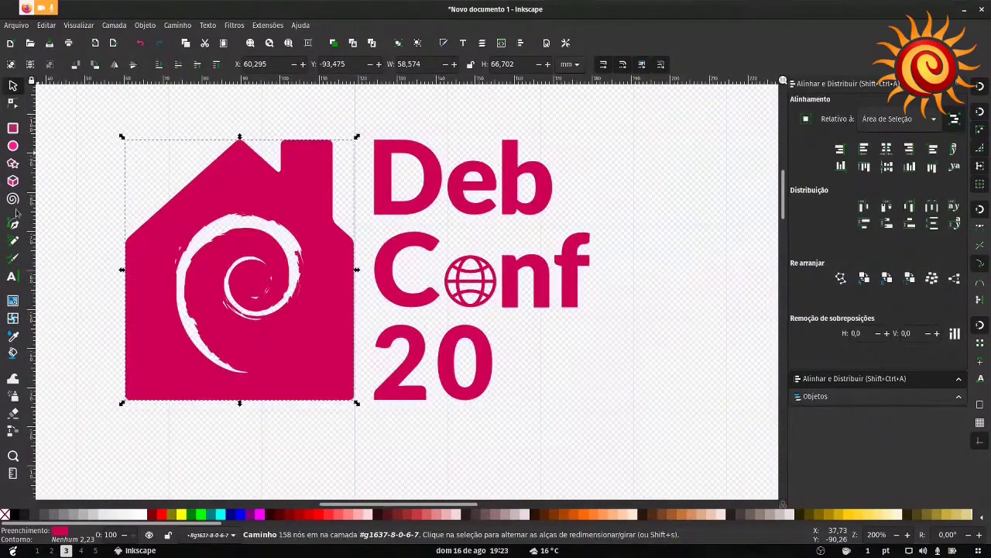
pyautogui.moveTo(86, 213); pyautogui.dragTo(221, 228)
pyautogui.click(221, 231)
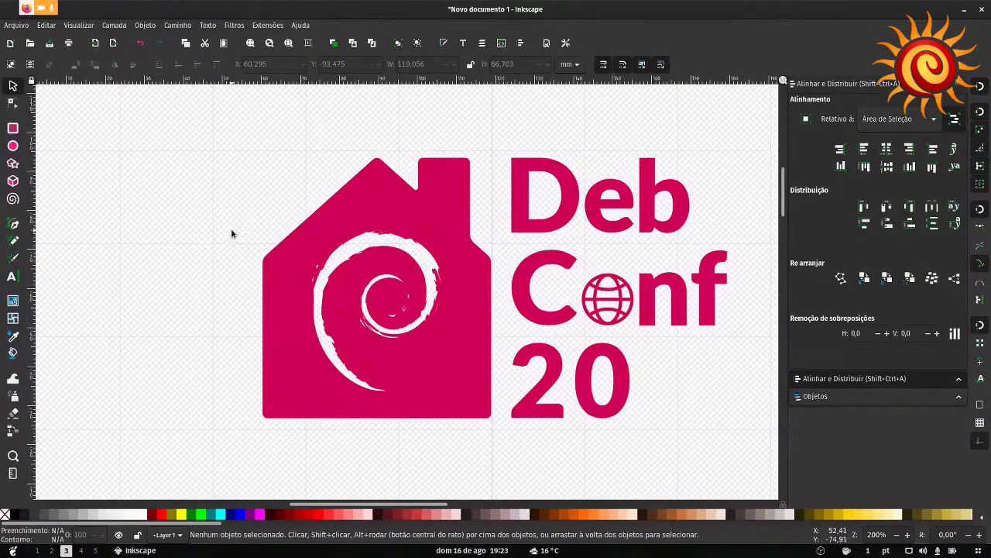
pyautogui.moveTo(239, 236); pyautogui.dragTo(268, 241)
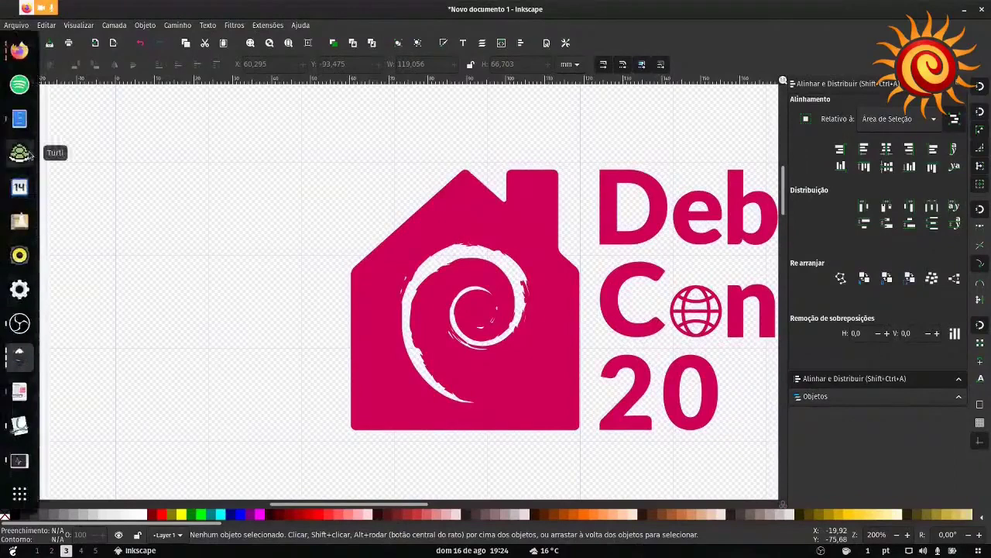
# Step: Switch to the file manager, clear the "patte" search, and open IMG_20190125_192351043.jpg from the debconf-19 folder
pyautogui.moveTo(2, 139)
pyautogui.click(10, 118)
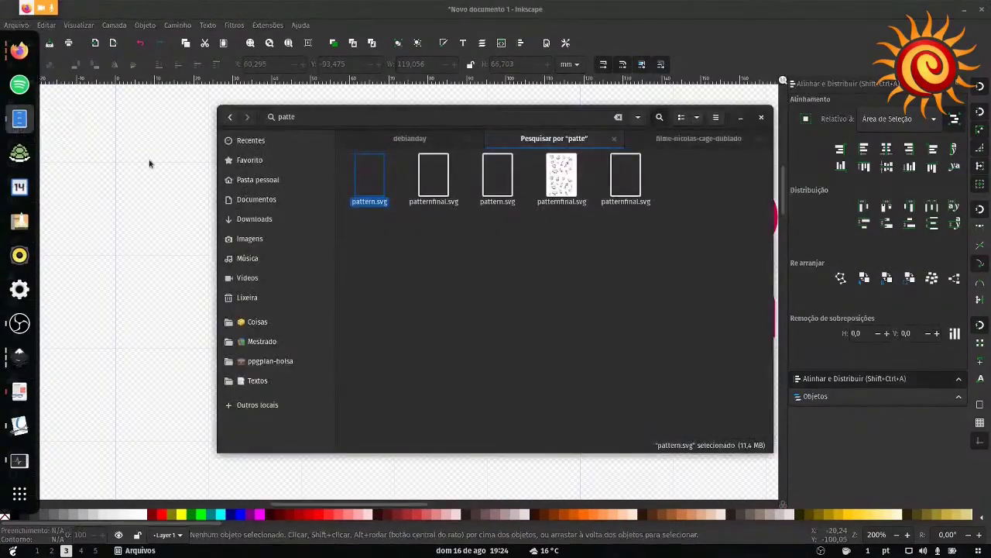
pyautogui.click(619, 117)
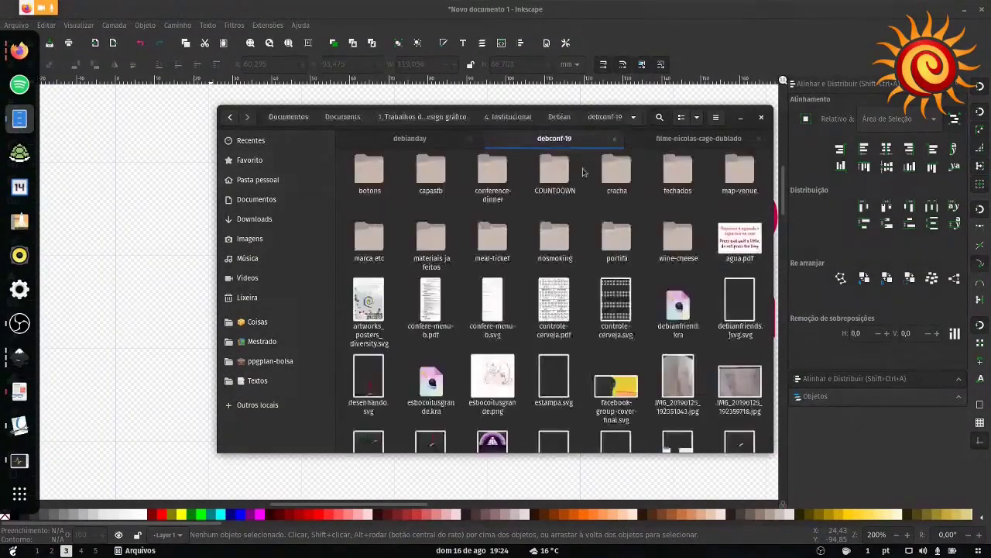
pyautogui.scroll(-1, 627, 317)
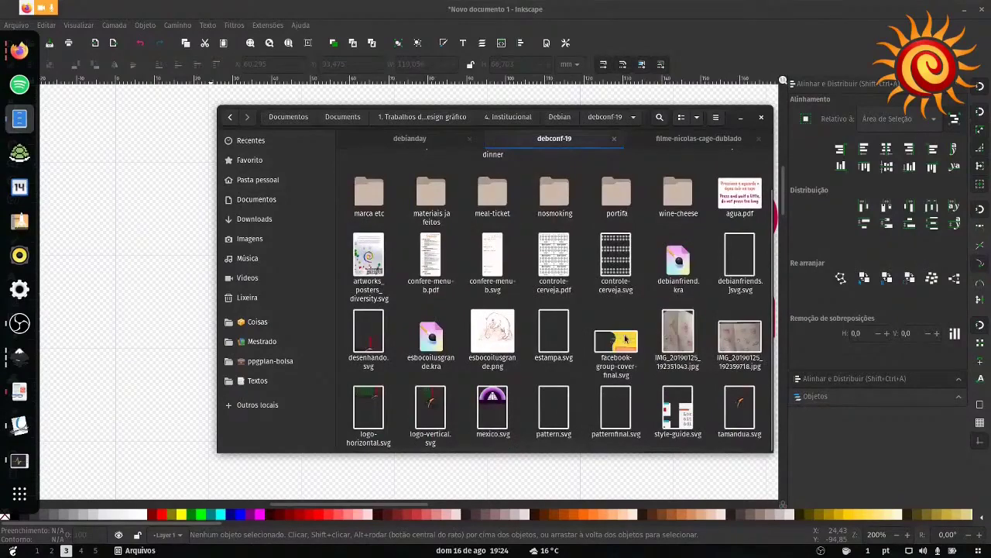
pyautogui.scroll(1, 628, 317)
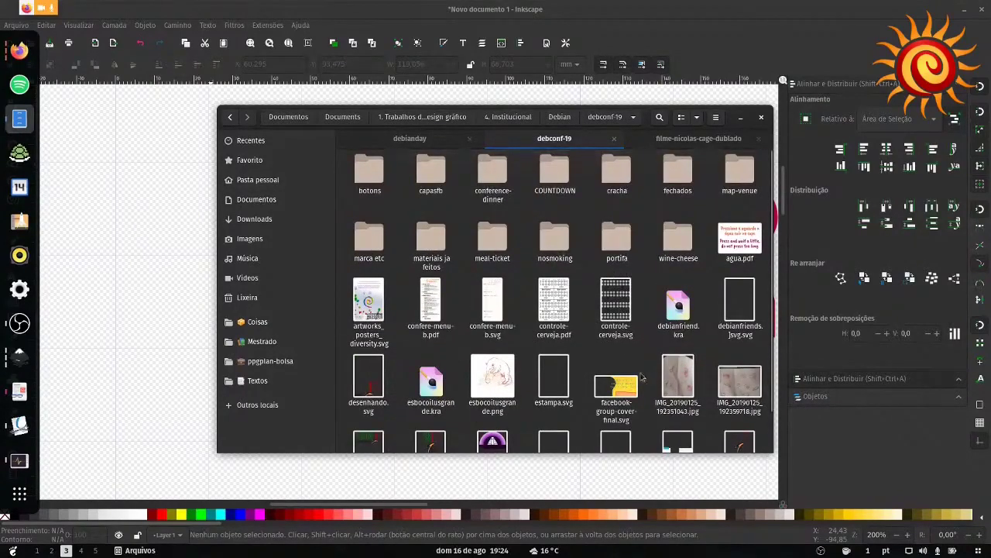
pyautogui.click(678, 383)
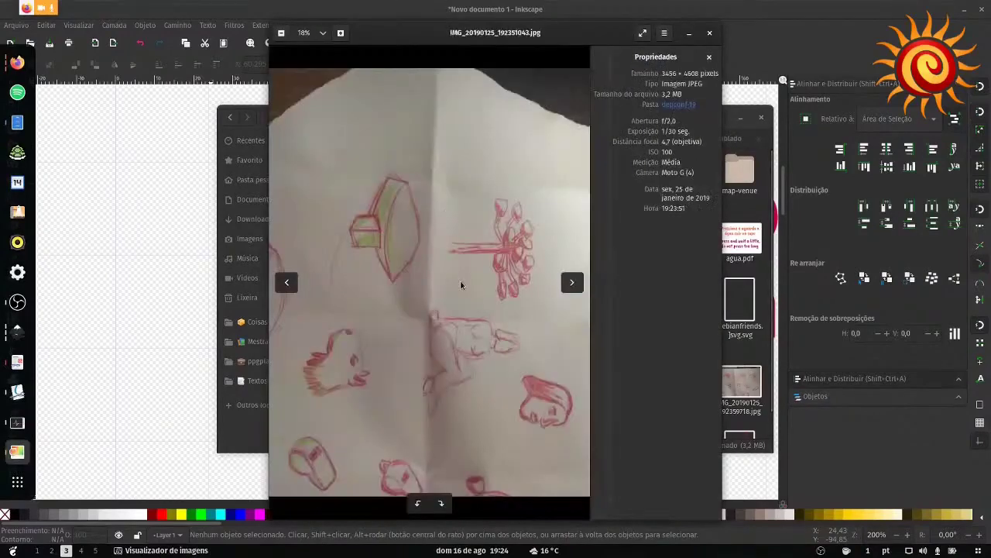
# Step: Examine the pixels of the photographed red pencil sketch at high magnification, close the photo, and return to Inkscape
pyautogui.scroll(2, 478, 293)
pyautogui.scroll(4, 468, 312)
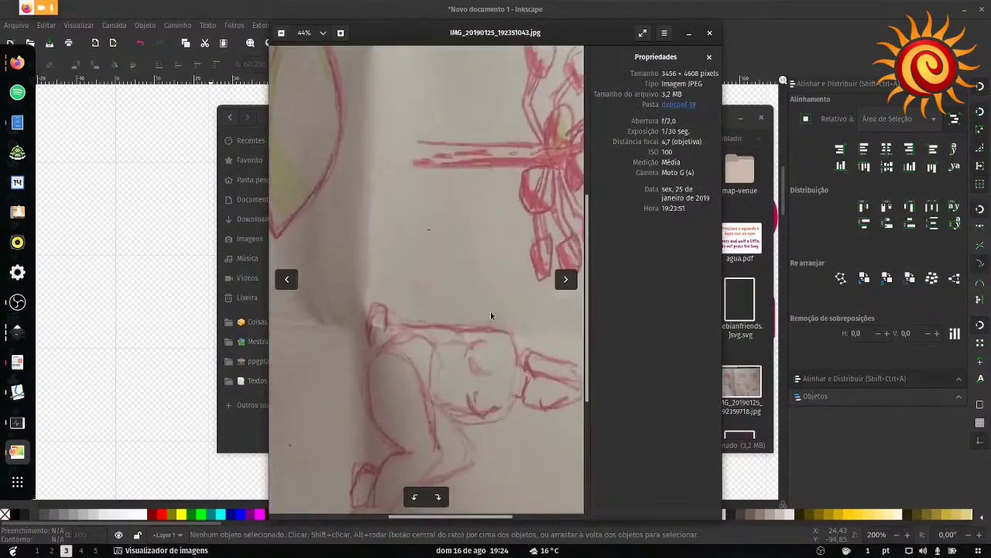
pyautogui.scroll(8, 480, 271)
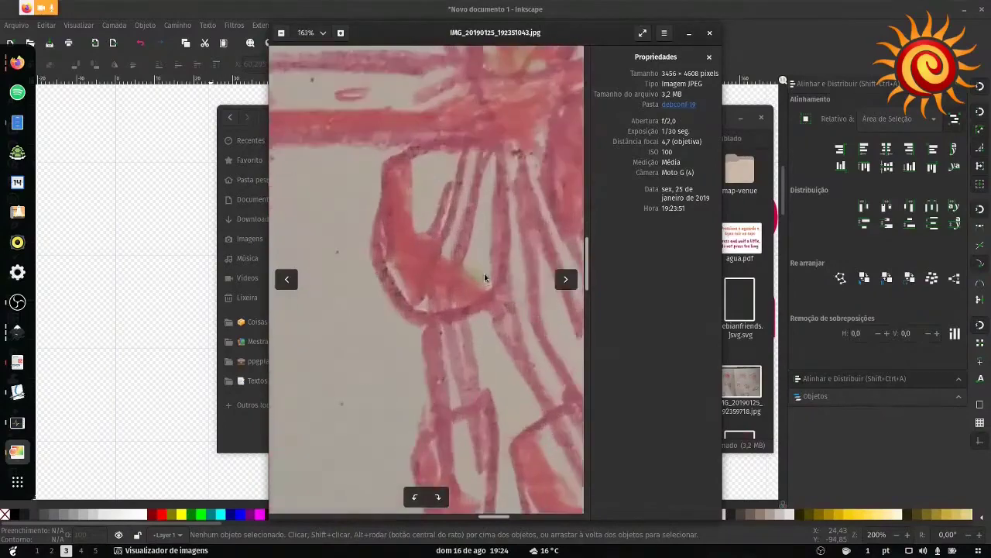
pyautogui.scroll(6, 490, 288)
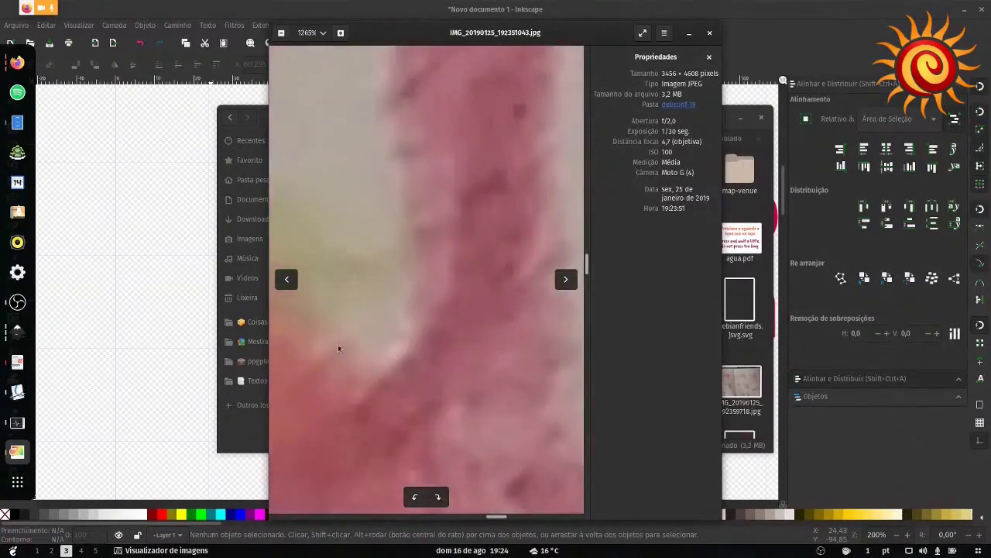
pyautogui.moveTo(474, 317); pyautogui.dragTo(399, 325)
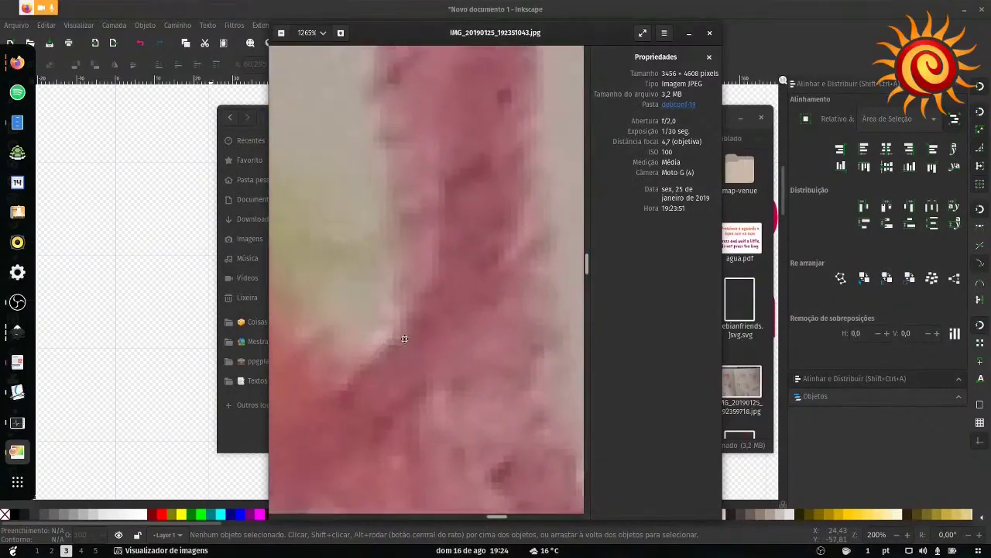
pyautogui.click(712, 34)
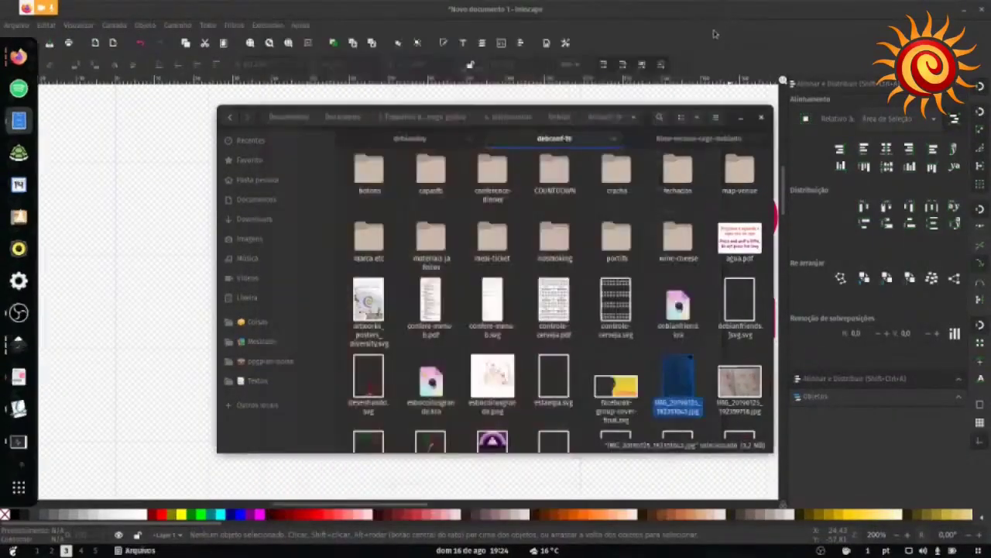
pyautogui.click(165, 264)
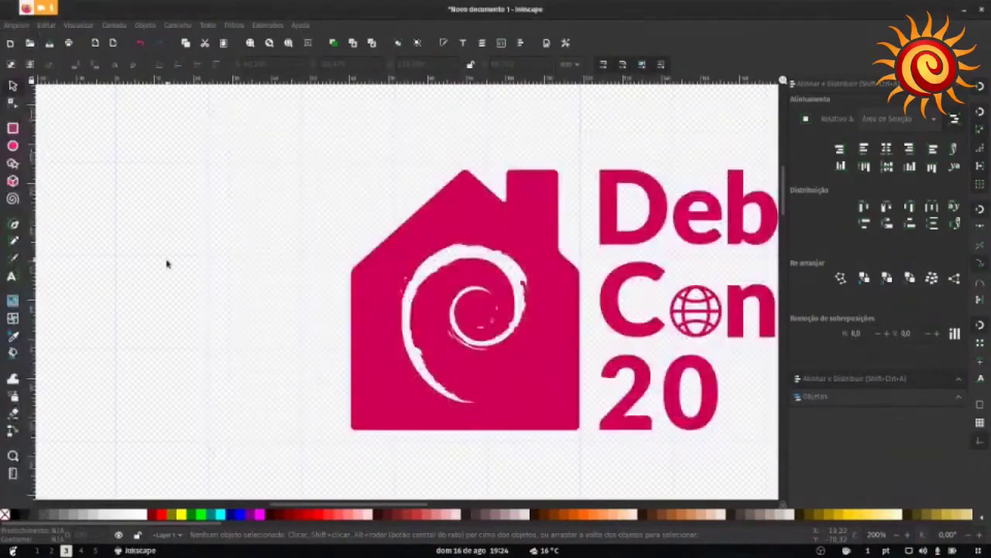
# Step: Try scaling the whole DebConf 20 logo from its corner, undo the change, and deselect the logo
pyautogui.keyDown('ctrl'); pyautogui.scroll(-3, 187, 253); pyautogui.keyUp('ctrl')
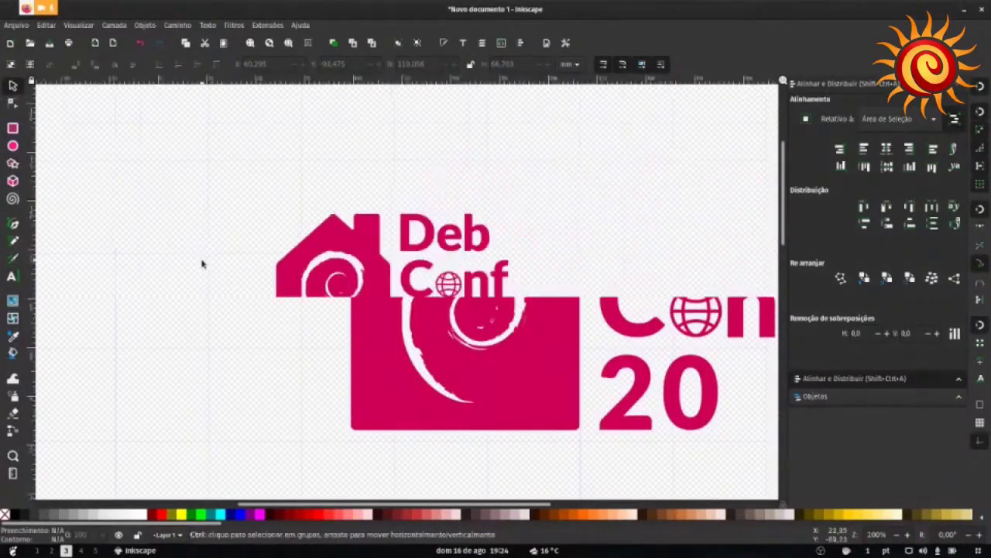
pyautogui.moveTo(166, 183); pyautogui.dragTo(565, 342)
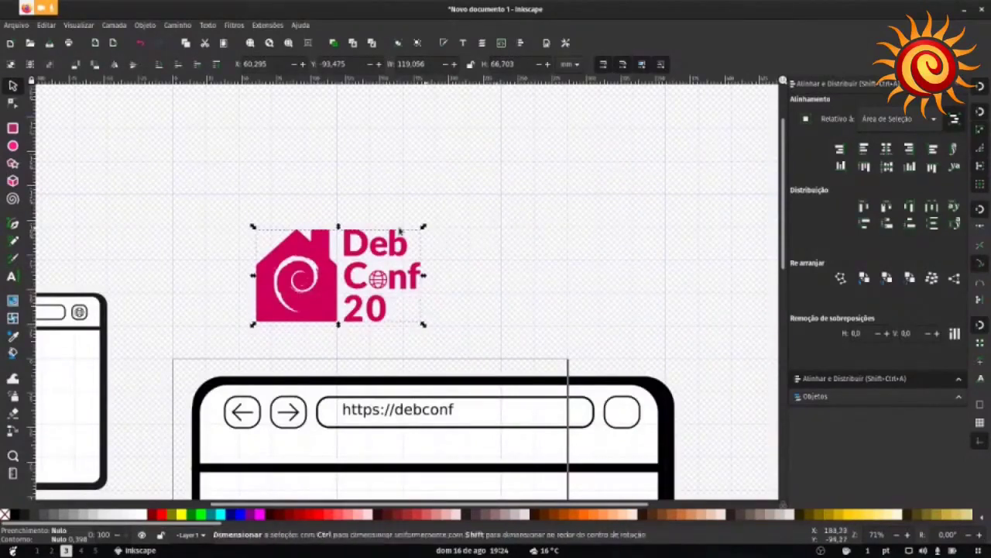
pyautogui.moveTo(424, 230); pyautogui.dragTo(402, 219)
pyautogui.click(469, 241)
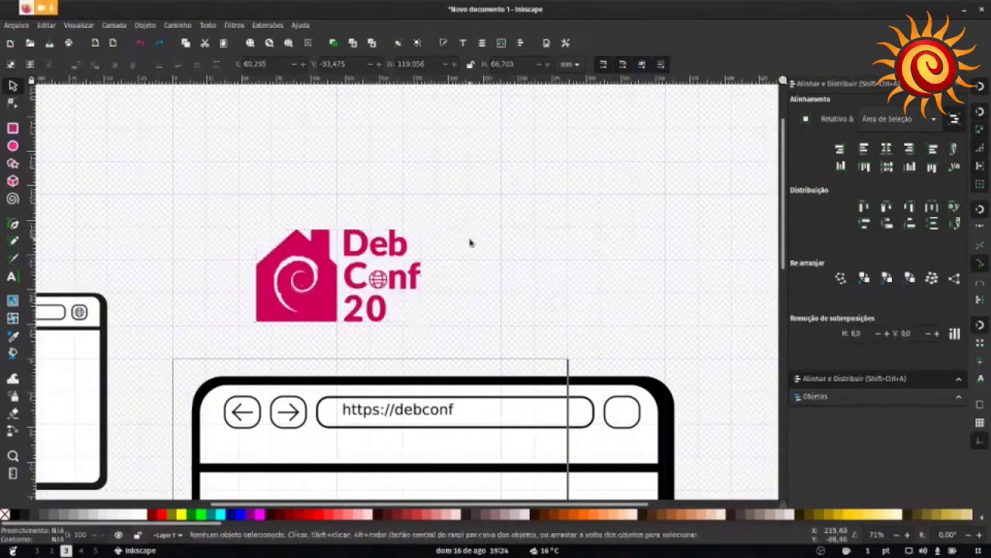
pyautogui.hscroll(-3, 520, 223)
pyautogui.scroll(-3, 520, 223)
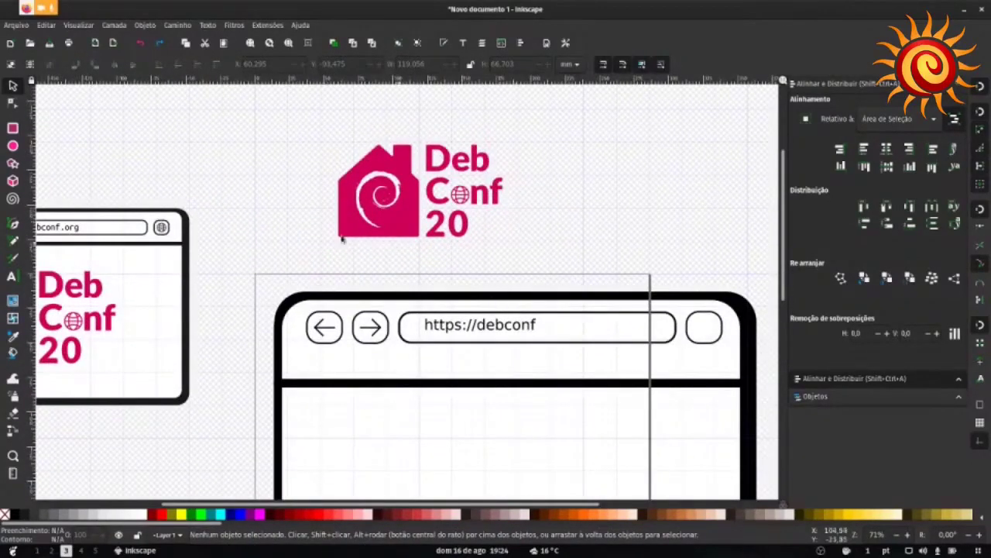
pyautogui.hscroll(-3, 342, 239)
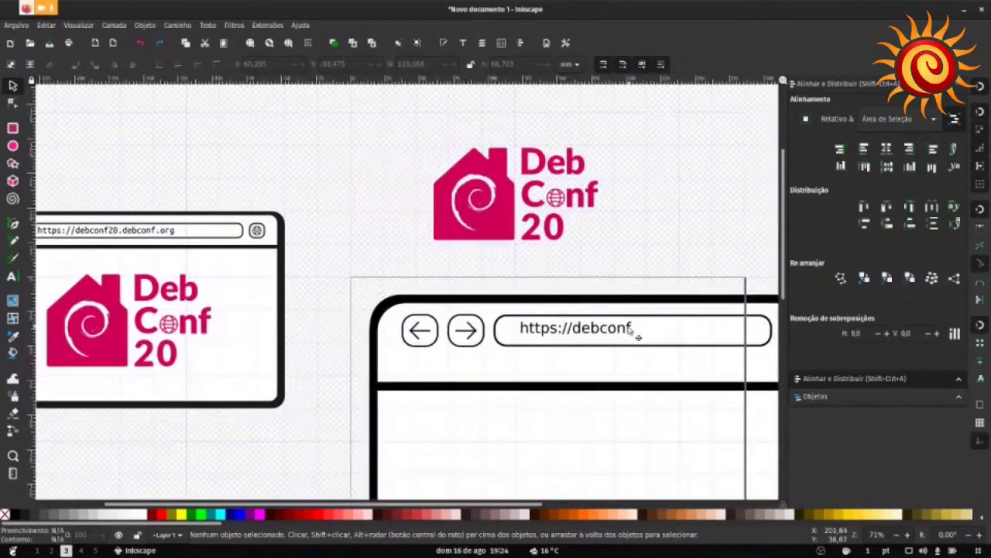
pyautogui.press('t')
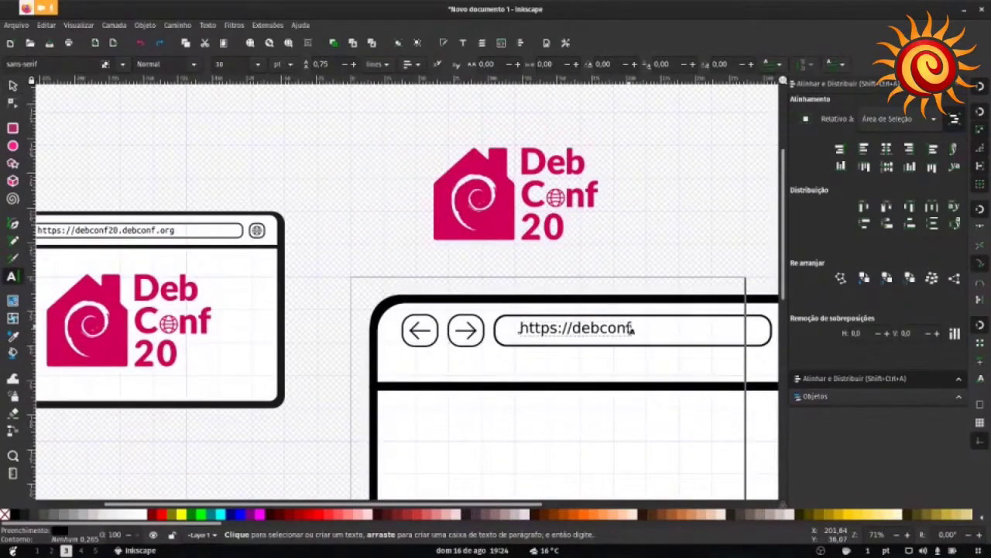
pyautogui.write('.debco')
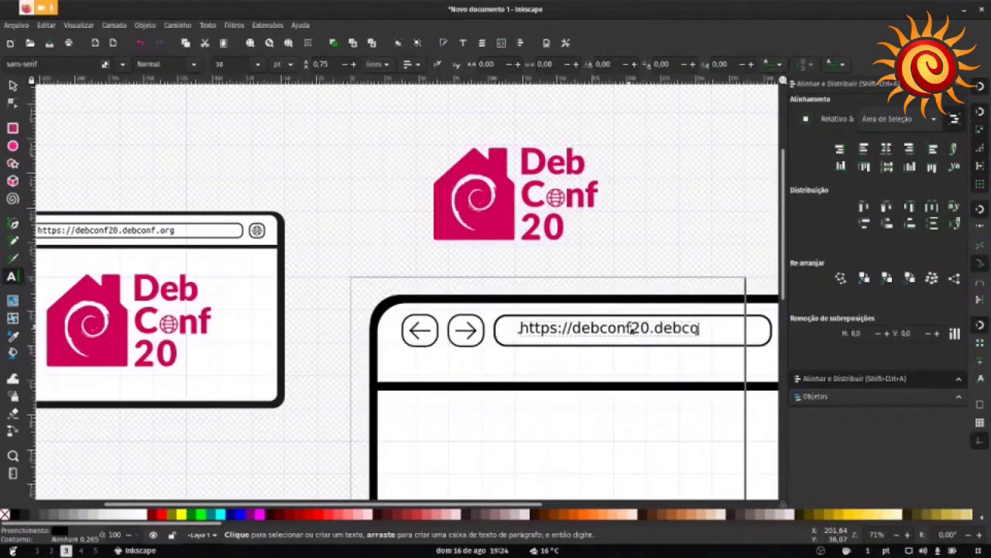
pyautogui.write('nf.org')
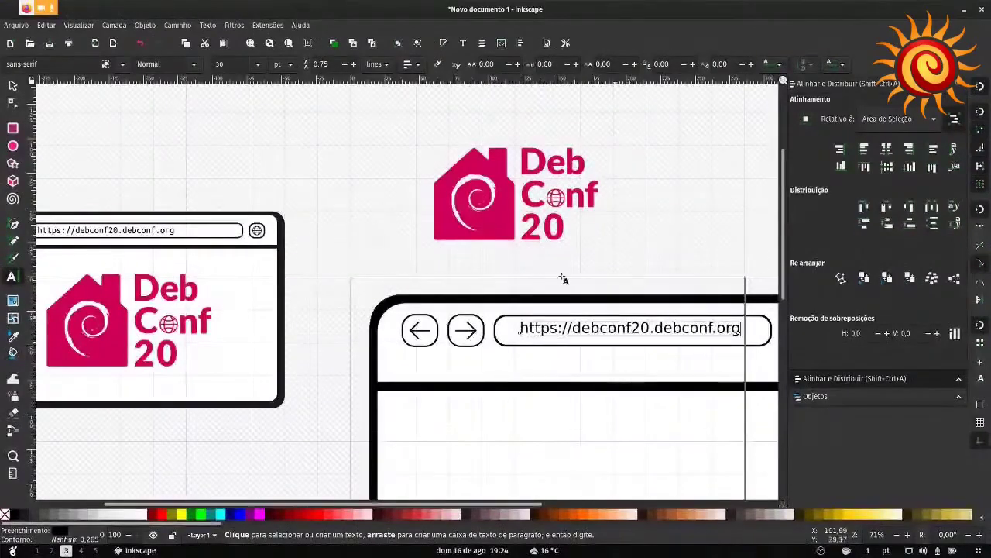
pyautogui.click(12, 85)
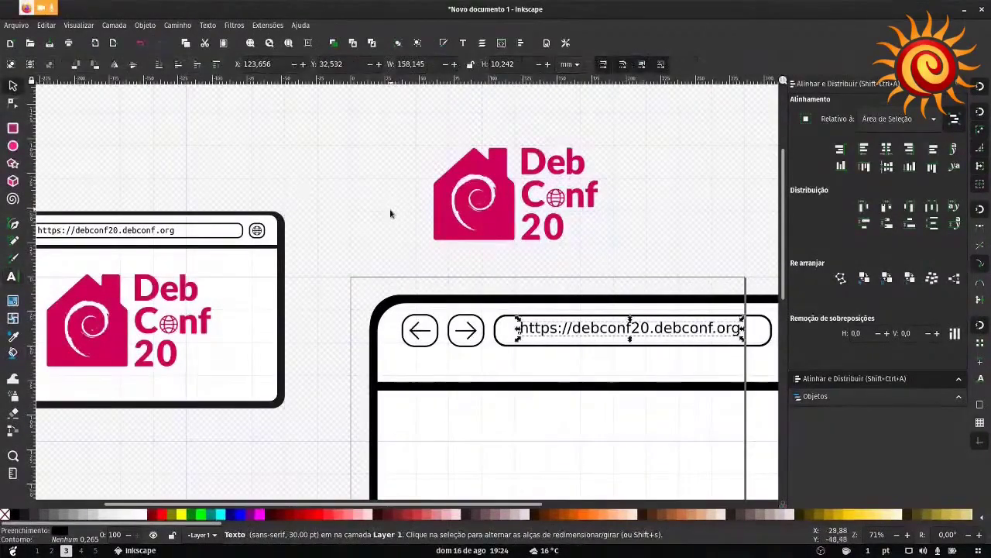
pyautogui.click(392, 215)
# Step: Import esbocoilusgrande.png from the debconf-19 folder onto the empty canvas above the browser windows, and bring it into close view
pyautogui.moveTo(380, 186); pyautogui.dragTo(294, 245)
pyautogui.scroll(-2, 294, 244)
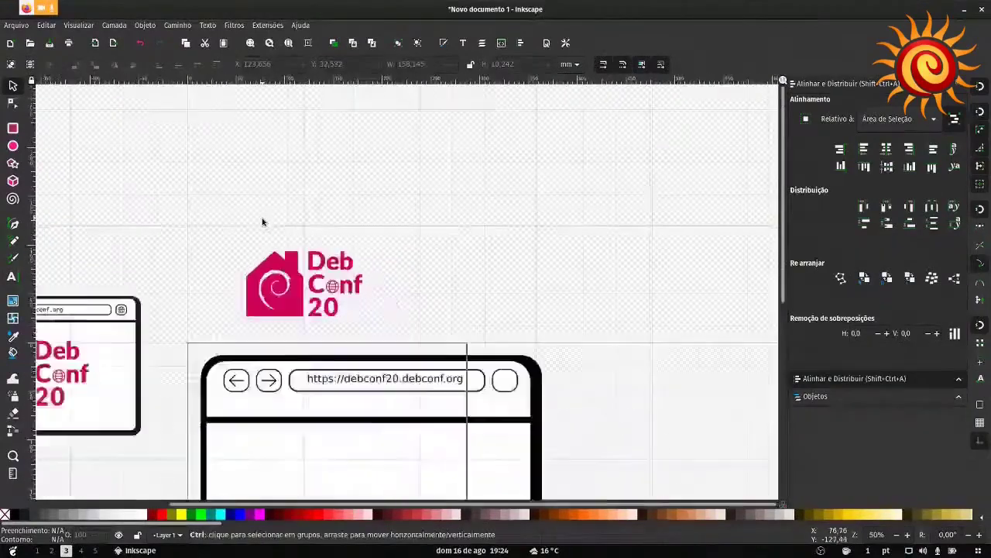
pyautogui.moveTo(11, 226)
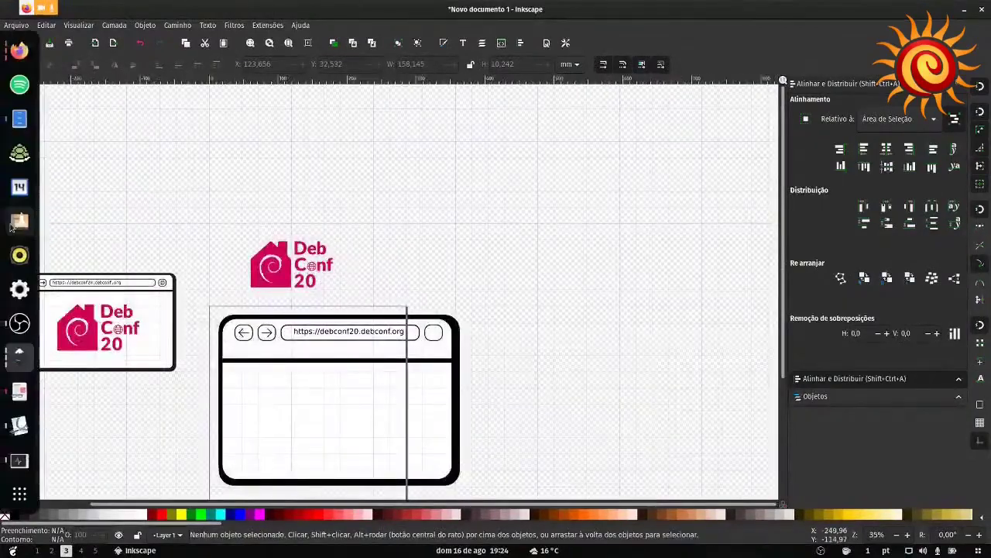
pyautogui.click(20, 118)
pyautogui.scroll(-1, 550, 329)
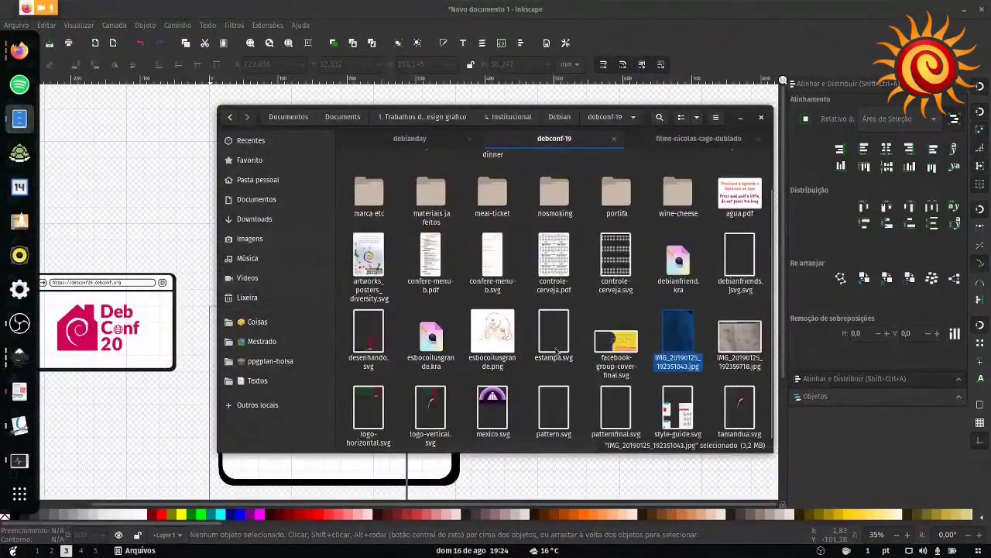
pyautogui.moveTo(507, 346); pyautogui.dragTo(349, 188)
pyautogui.press('3')
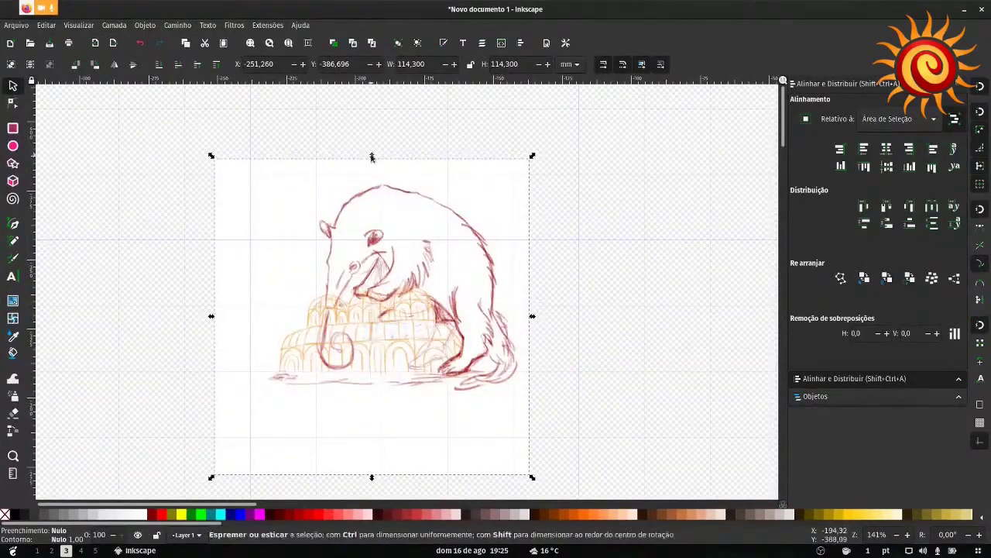
# Step: Try to convert the imported anteater sketch image to a path
pyautogui.click(144, 26)
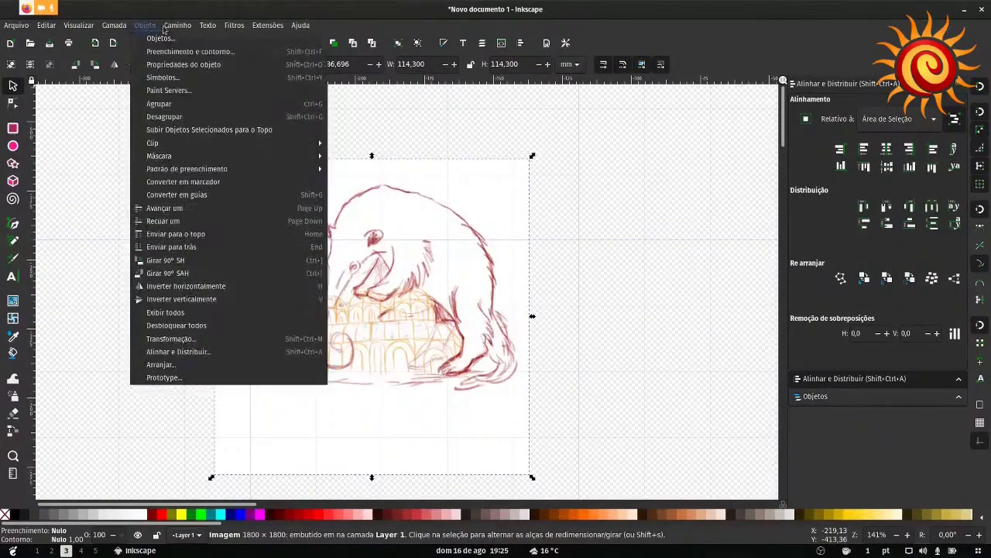
pyautogui.click(189, 39)
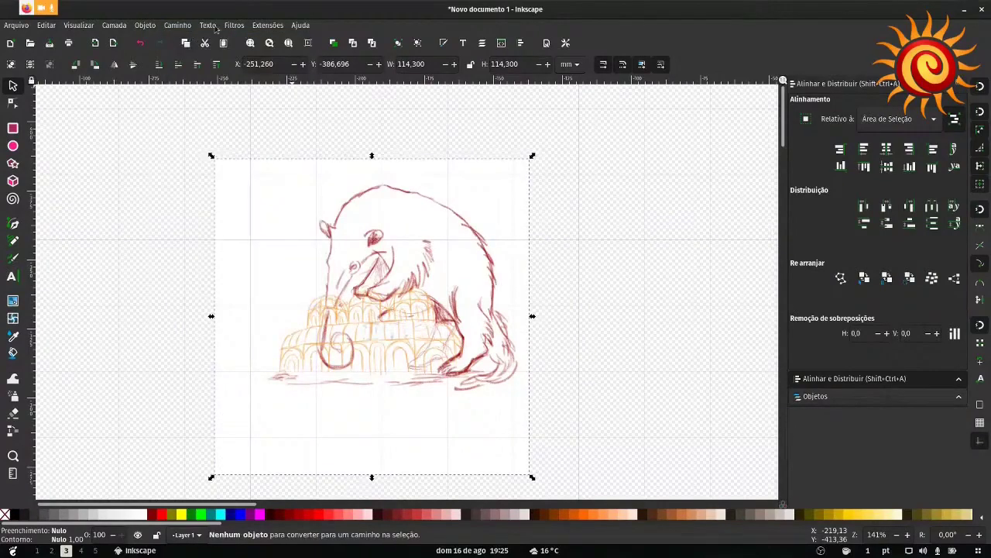
# Step: Preview bitmap traces of the anteater sketch using brightness cutoff and colour quantization with 8 colours, and close the tracing dialog without applying
pyautogui.click(174, 25)
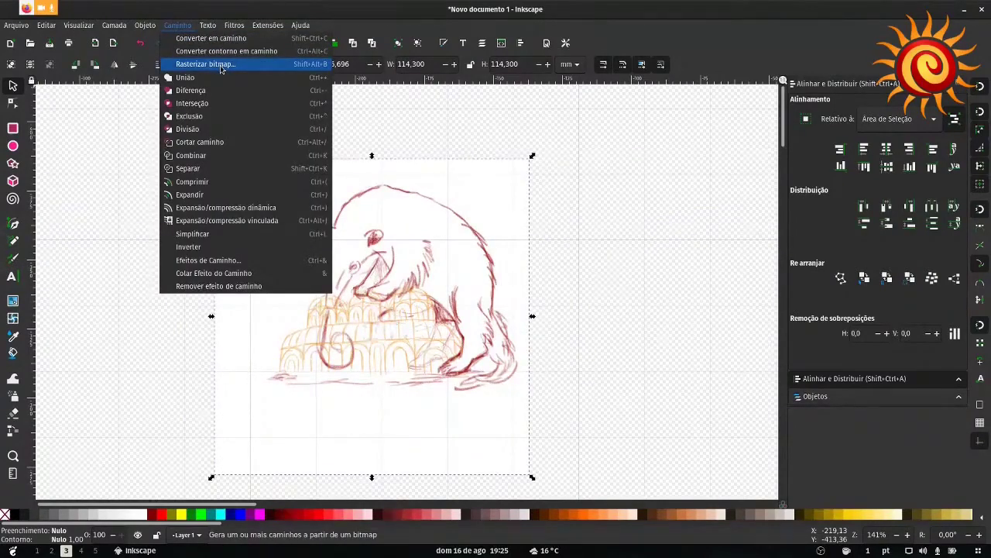
pyautogui.click(220, 65)
pyautogui.moveTo(635, 27); pyautogui.dragTo(664, 87)
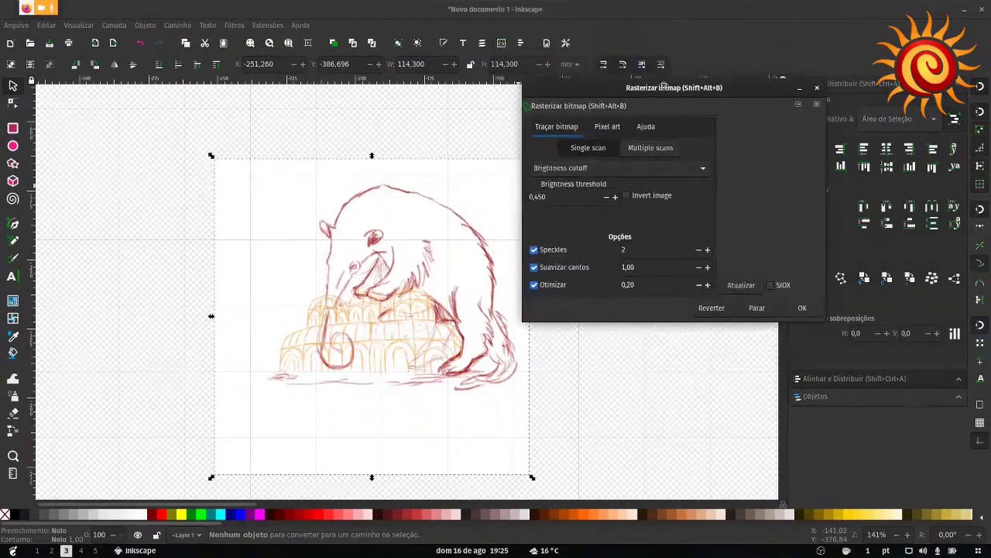
pyautogui.click(741, 286)
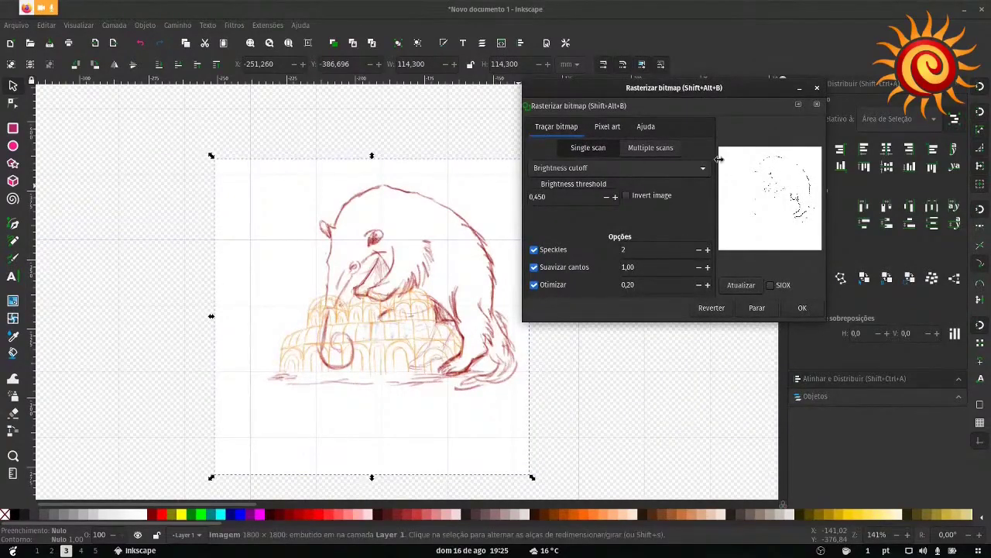
pyautogui.click(649, 167)
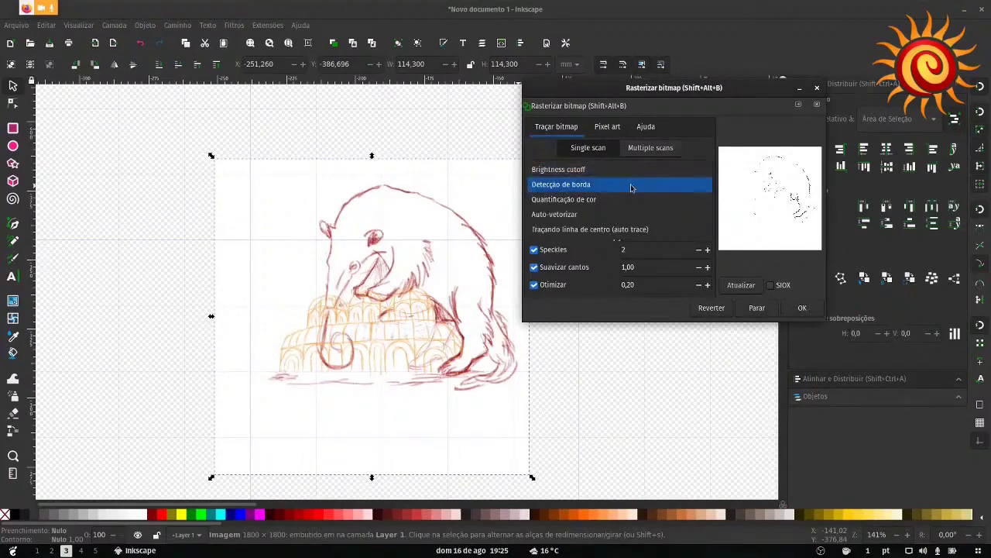
pyautogui.click(626, 197)
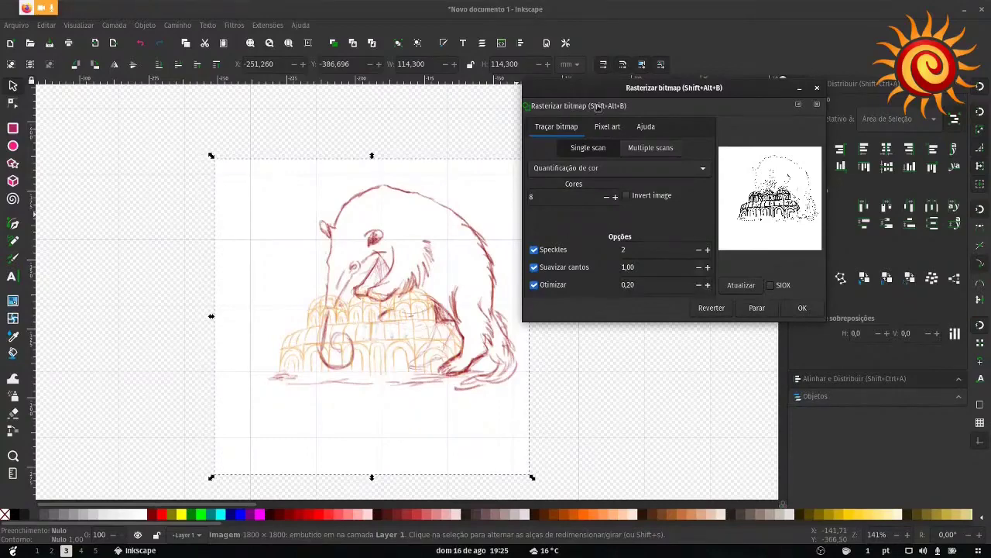
pyautogui.moveTo(612, 85); pyautogui.dragTo(598, 125)
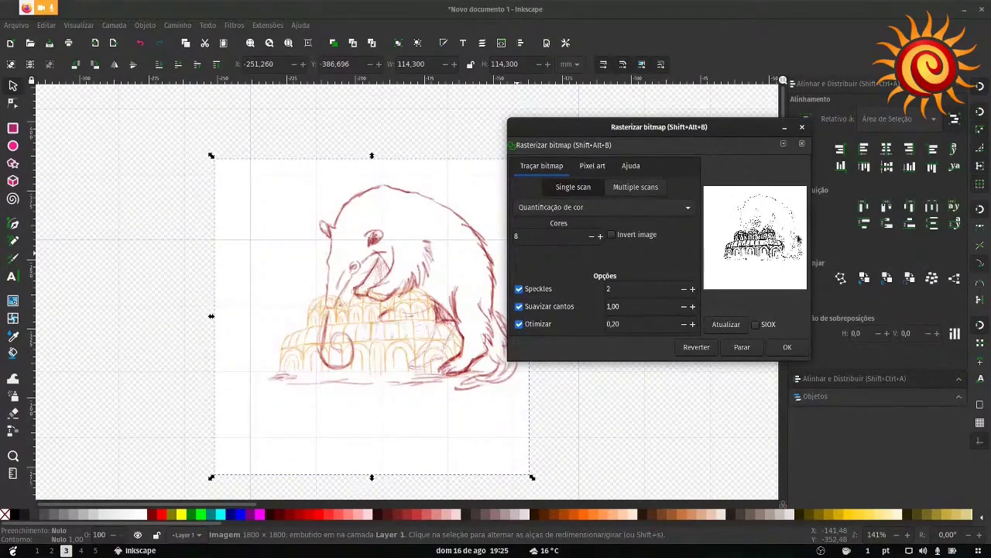
pyautogui.click(802, 130)
# Step: Enlarge the address text in the new browser window from both ends so it fills most of the address bar
pyautogui.hscroll(3, 480, 226)
pyautogui.scroll(-2, 480, 226)
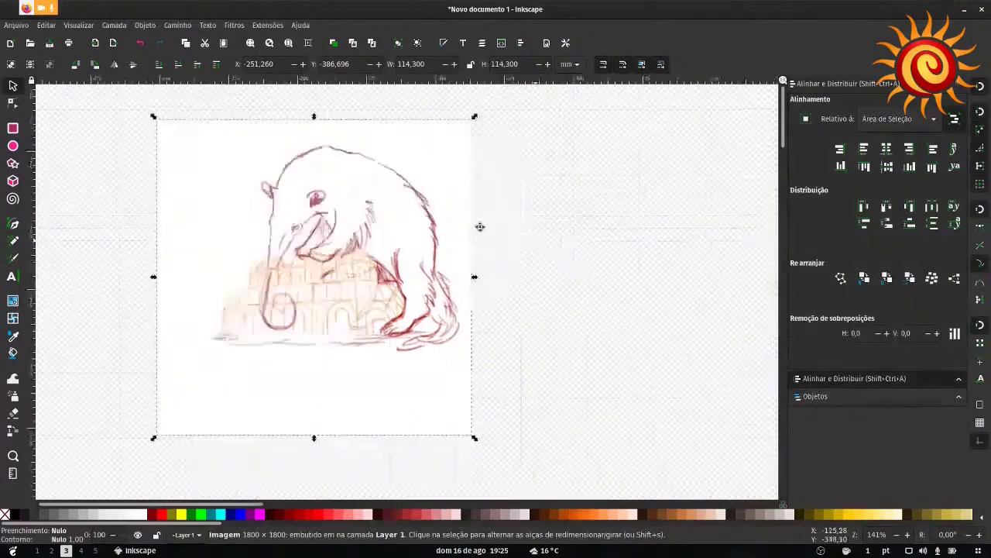
pyautogui.keyDown('ctrl'); pyautogui.scroll(-1, 416, 223); pyautogui.keyUp('ctrl')
pyautogui.scroll(-3, 416, 224)
pyautogui.keyDown('ctrl'); pyautogui.scroll(-3, 416, 224); pyautogui.keyUp('ctrl')
pyautogui.scroll(-2, 416, 169)
pyautogui.hscroll(2, 416, 169)
pyautogui.keyDown('ctrl'); pyautogui.scroll(4, 573, 368); pyautogui.keyUp('ctrl')
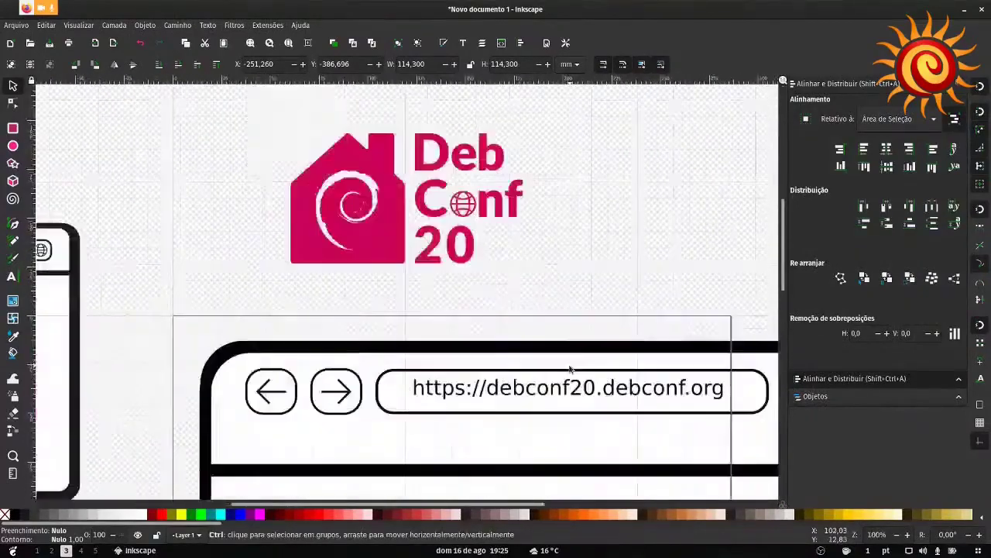
pyautogui.click(395, 306)
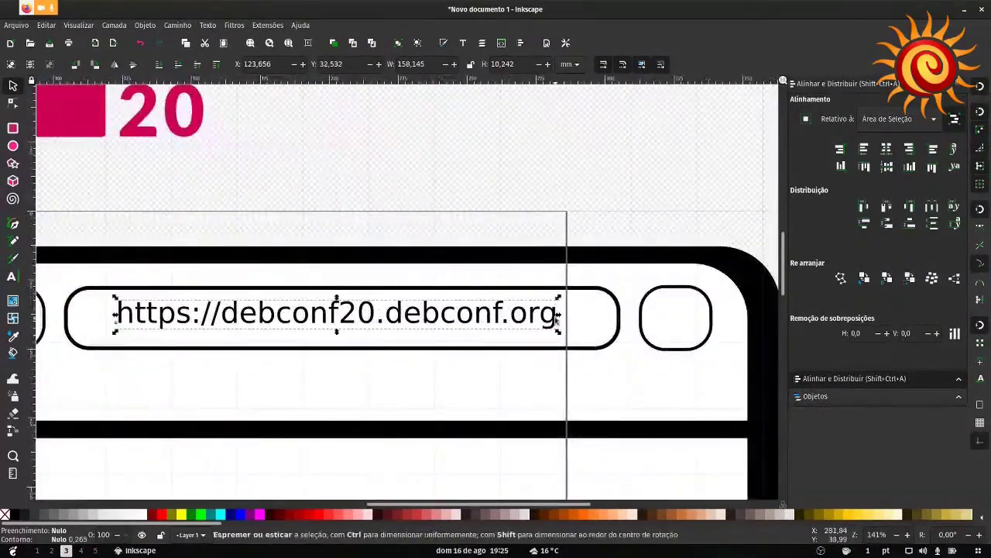
pyautogui.moveTo(555, 331); pyautogui.dragTo(593, 332)
pyautogui.moveTo(124, 327); pyautogui.dragTo(91, 334)
# Step: Centre the address text vertically in the address bar, aligning relative to the largest object, and deselect both
pyautogui.keyDown('shift'); pyautogui.click(139, 348); pyautogui.keyUp('shift')
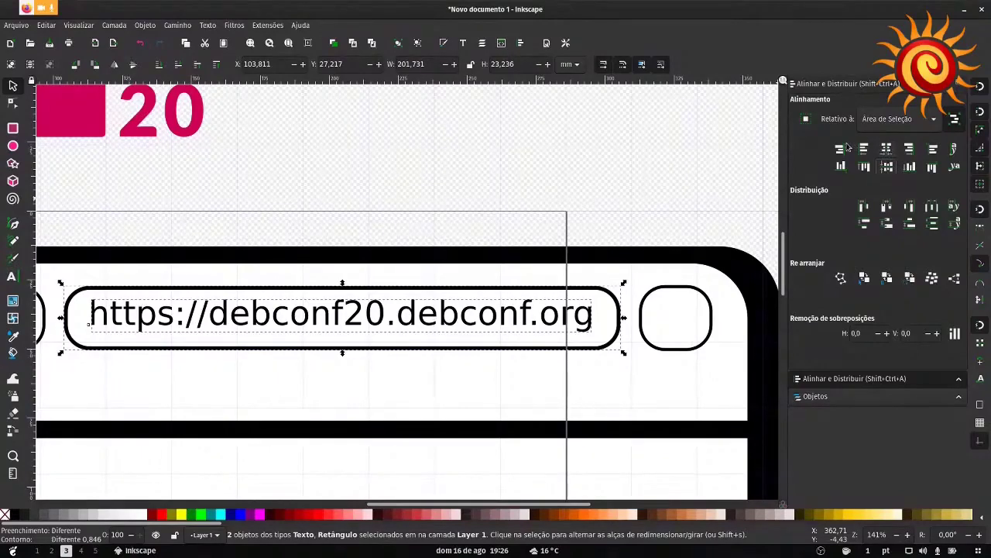
pyautogui.click(898, 118)
pyautogui.click(879, 59)
pyautogui.click(888, 168)
pyautogui.click(546, 166)
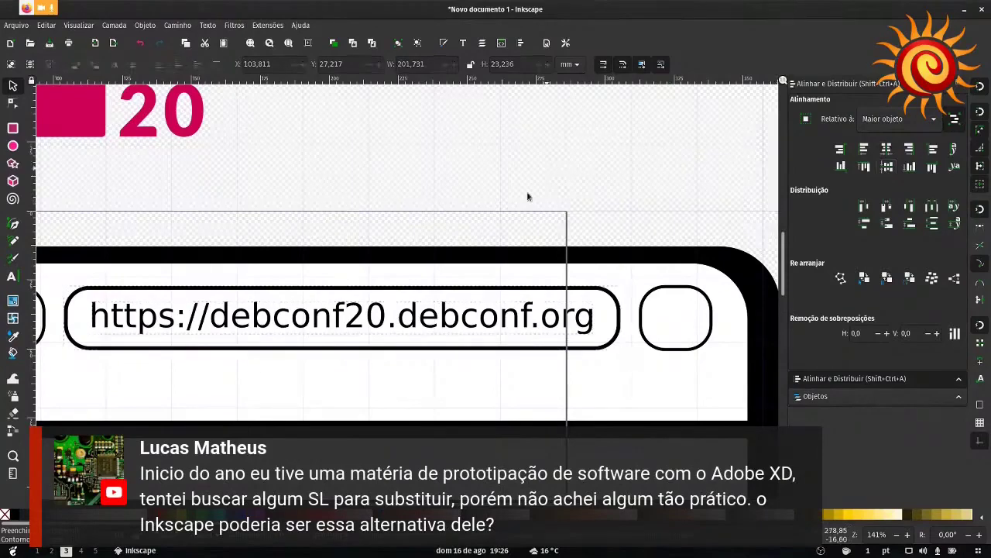
# Step: Copy the globe from the DebConf 20 logo into the empty rounded button beside the address bar, colour it black, and deselect it
pyautogui.keyDown('ctrl'); pyautogui.scroll(-2, 489, 210); pyautogui.keyUp('ctrl')
pyautogui.click(345, 137)
pyautogui.keyDown('ctrl'); pyautogui.click(348, 140); pyautogui.keyUp('ctrl')
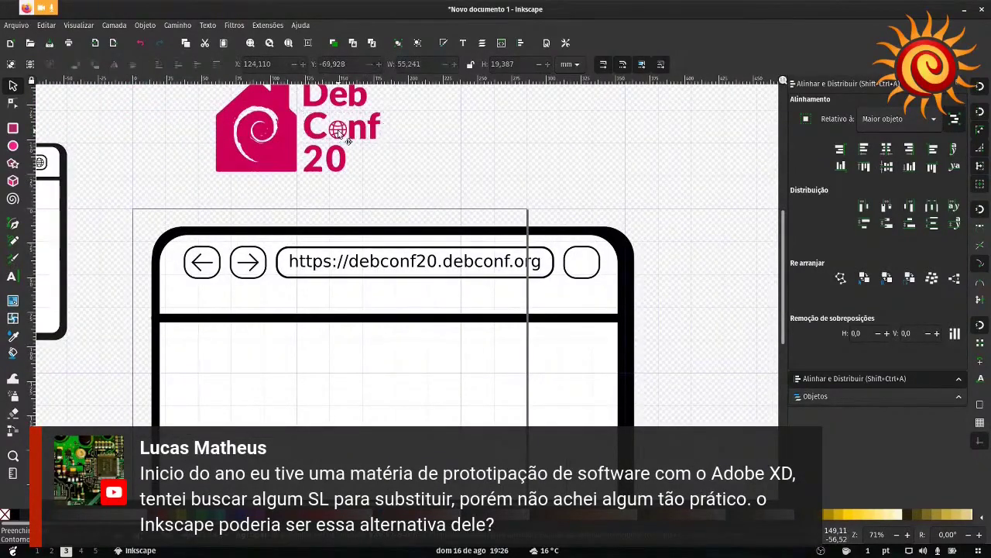
pyautogui.click(591, 163)
pyautogui.scroll(3, 585, 267)
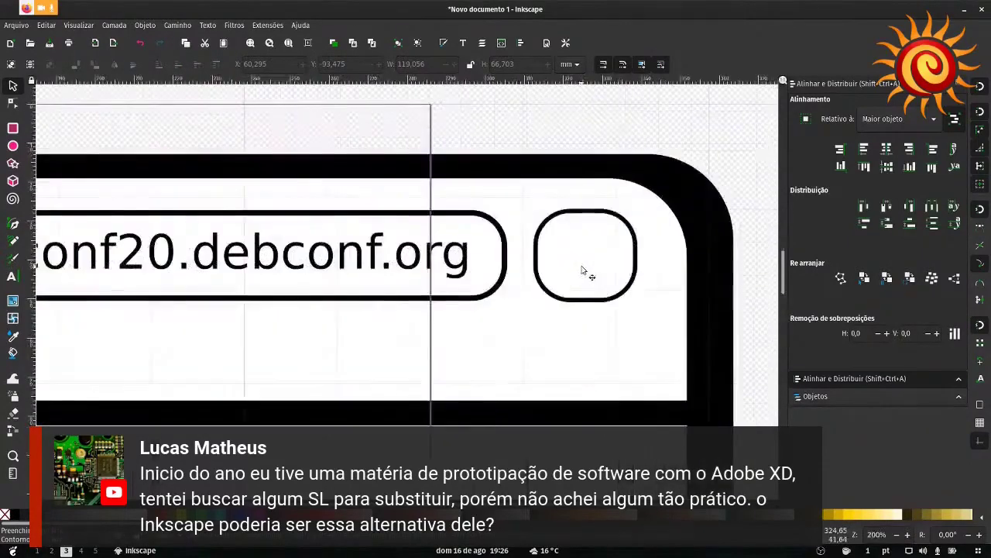
pyautogui.hotkey('ctrl', 'v')
pyautogui.moveTo(589, 264); pyautogui.dragTo(592, 254)
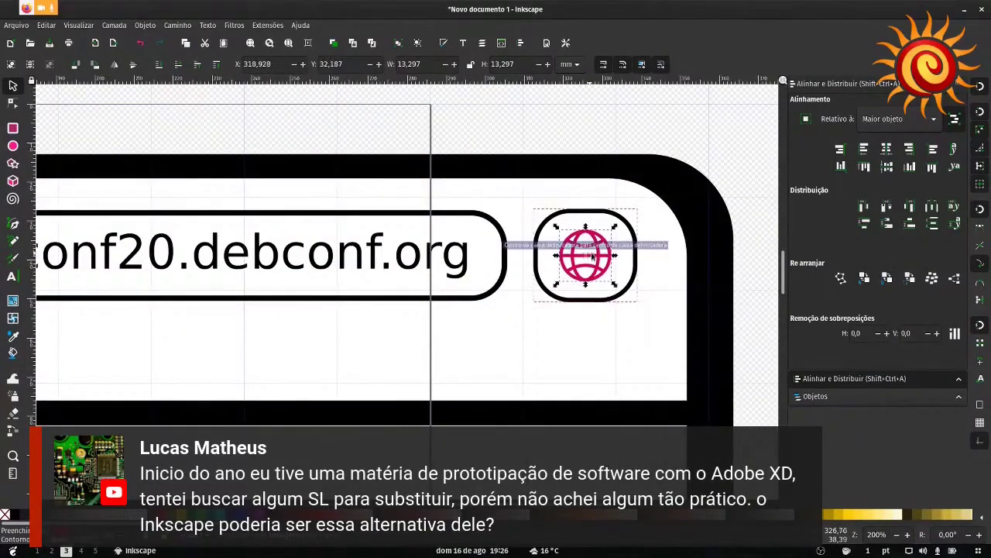
pyautogui.press('Escape')
pyautogui.scroll(-3, 732, 187)
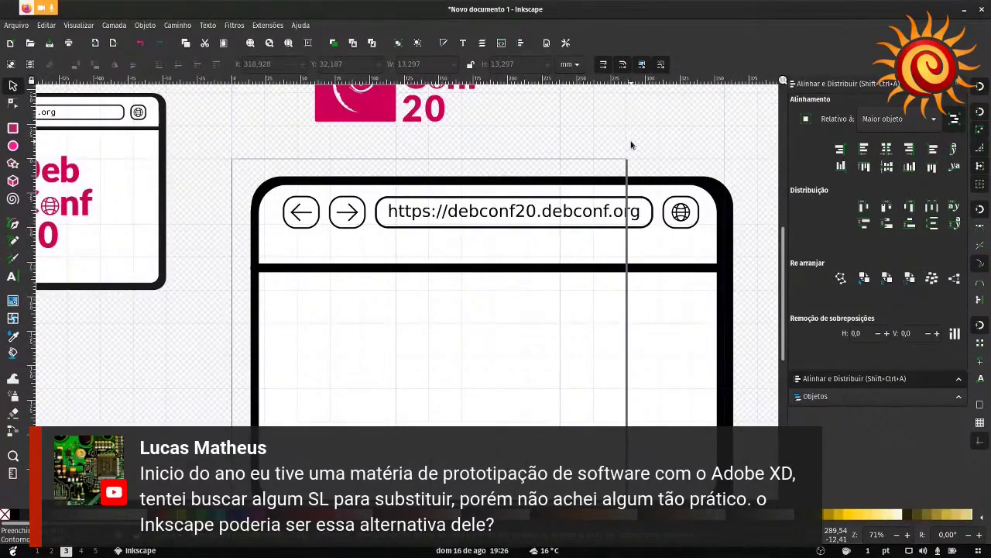
pyautogui.scroll(-3, 547, 151)
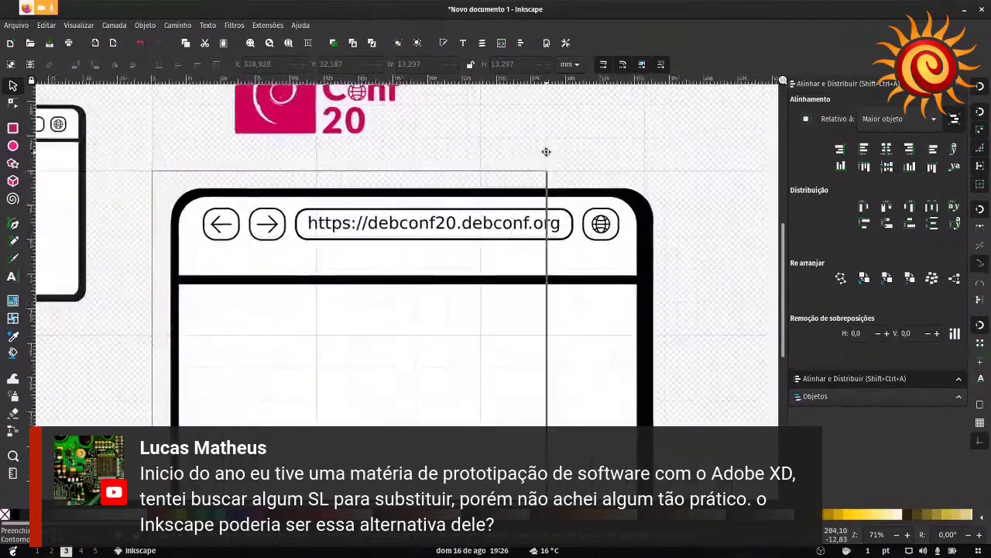
pyautogui.scroll(1, 543, 155)
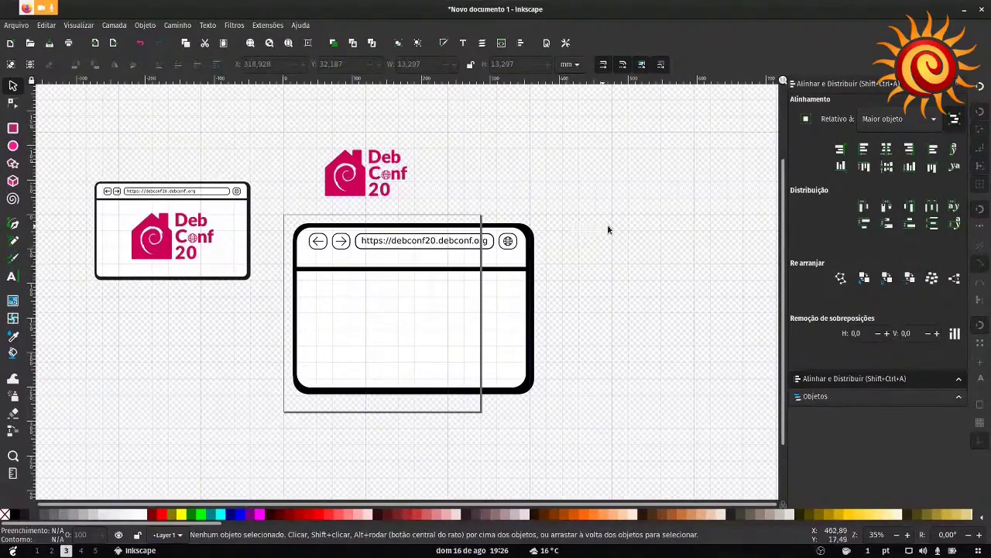
pyautogui.moveTo(608, 229); pyautogui.dragTo(553, 146)
pyautogui.moveTo(597, 223); pyautogui.dragTo(509, 210)
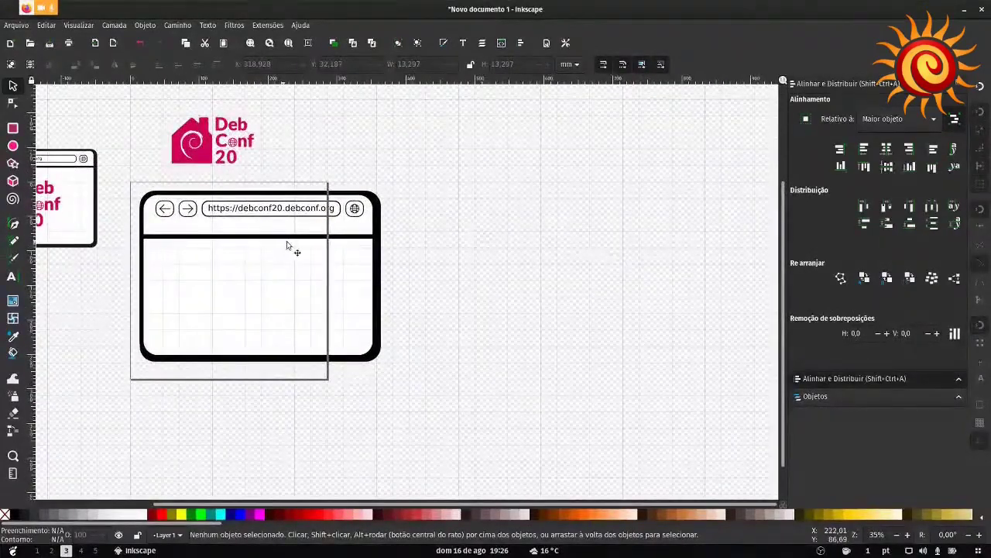
# Step: Examine the icon patterns in pattern.svg and the DebConf20 banners in dc20-banners.svg, and return to the new document
pyautogui.click(19, 357)
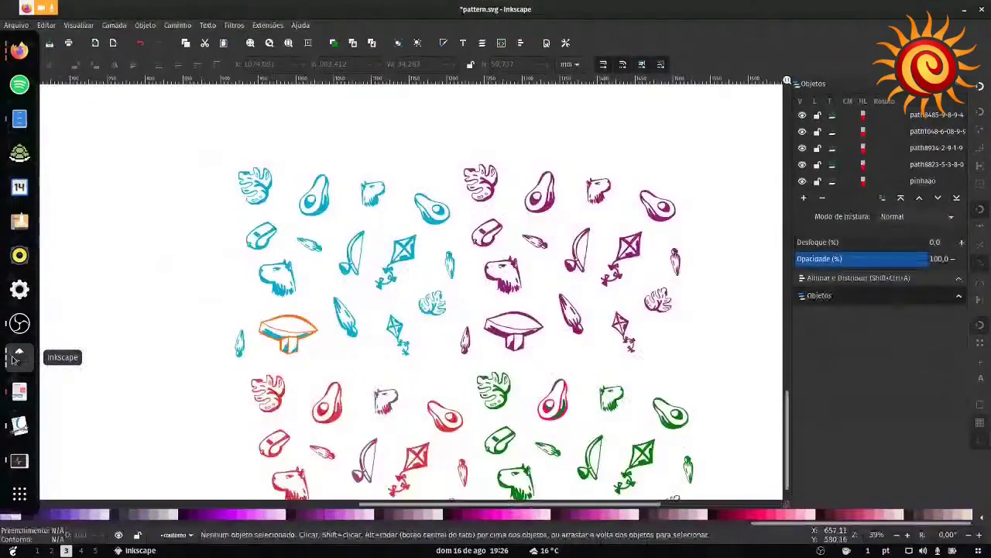
pyautogui.click(19, 356)
pyautogui.click(20, 356)
pyautogui.scroll(-5, 299, 305)
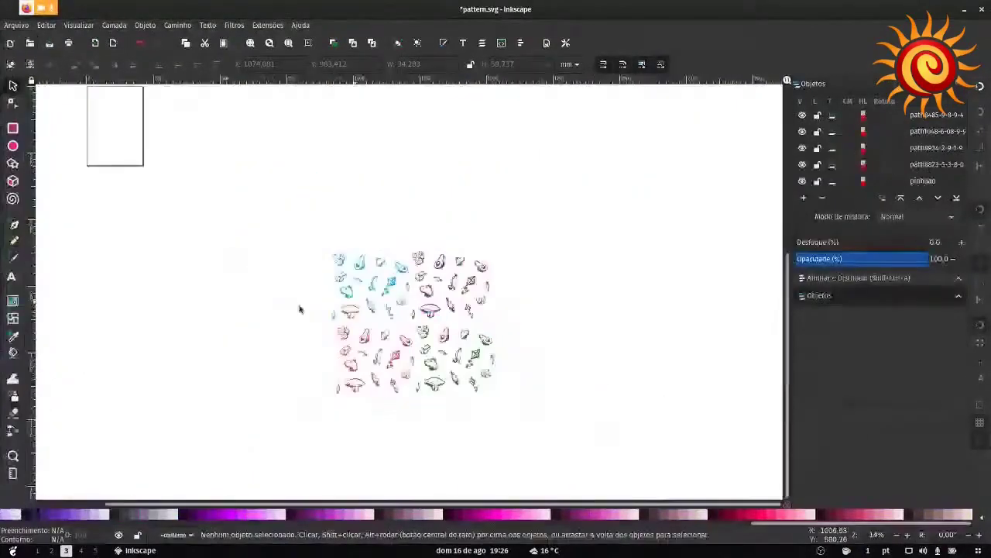
pyautogui.click(19, 356)
pyautogui.scroll(-5, 301, 240)
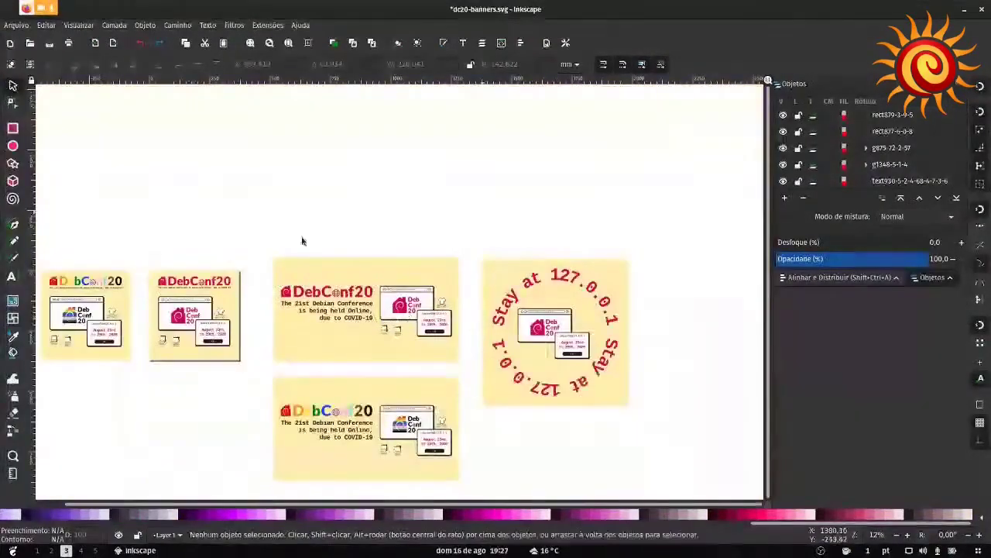
pyautogui.hscroll(-2, 424, 227)
pyautogui.hscroll(-3, 460, 287)
pyautogui.hscroll(3, 407, 155)
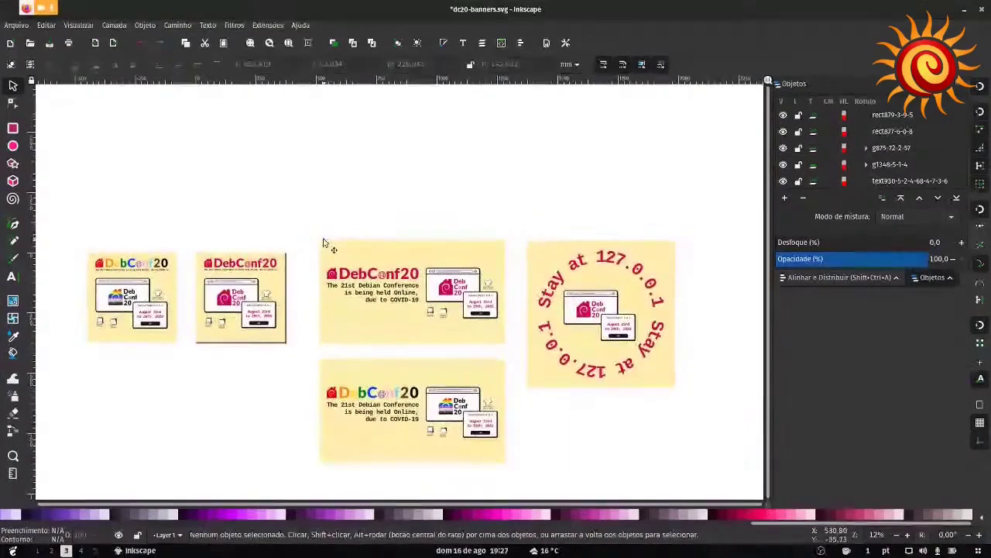
pyautogui.click(19, 358)
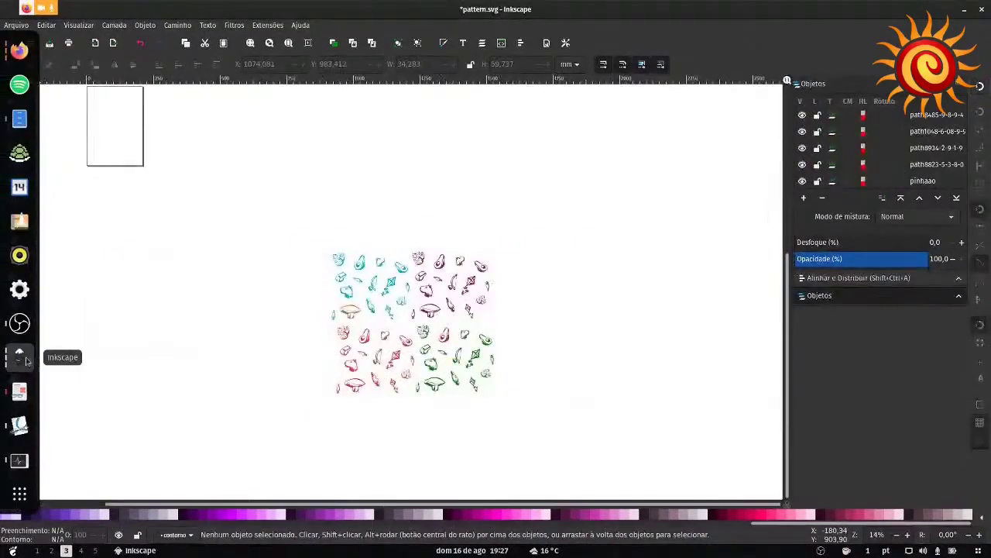
pyautogui.click(21, 359)
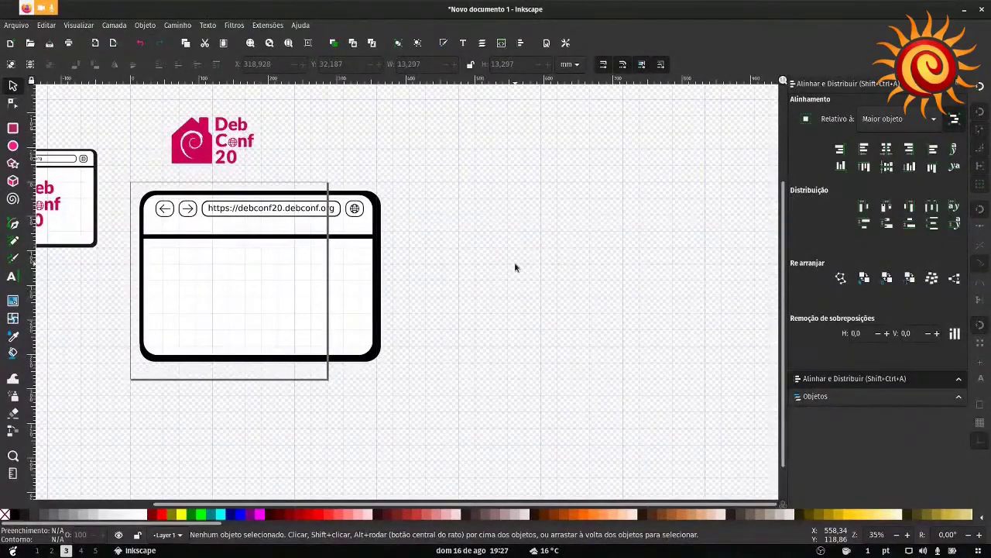
# Step: Find and launch the Akira design application, and place its window fully in view
pyautogui.scroll(-1, 467, 233)
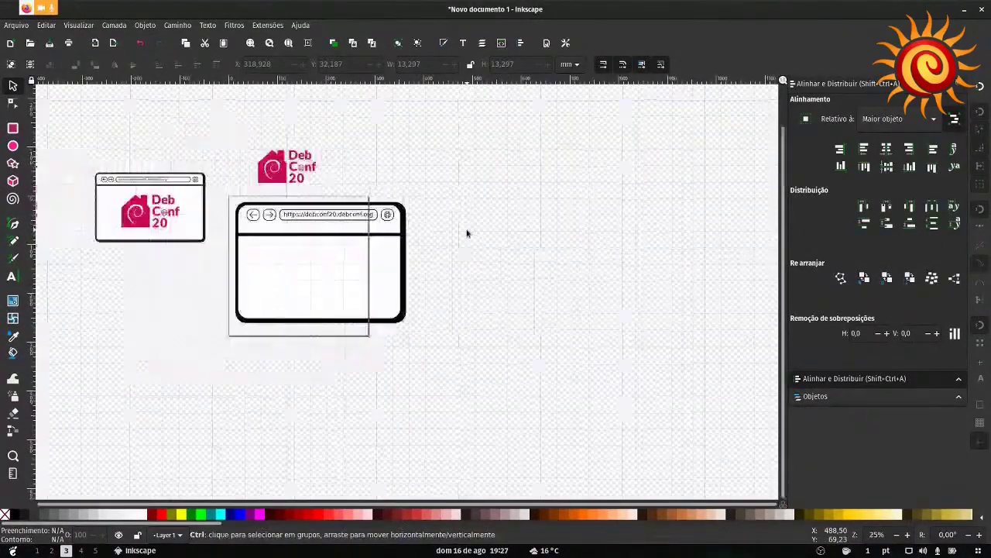
pyautogui.press('super')
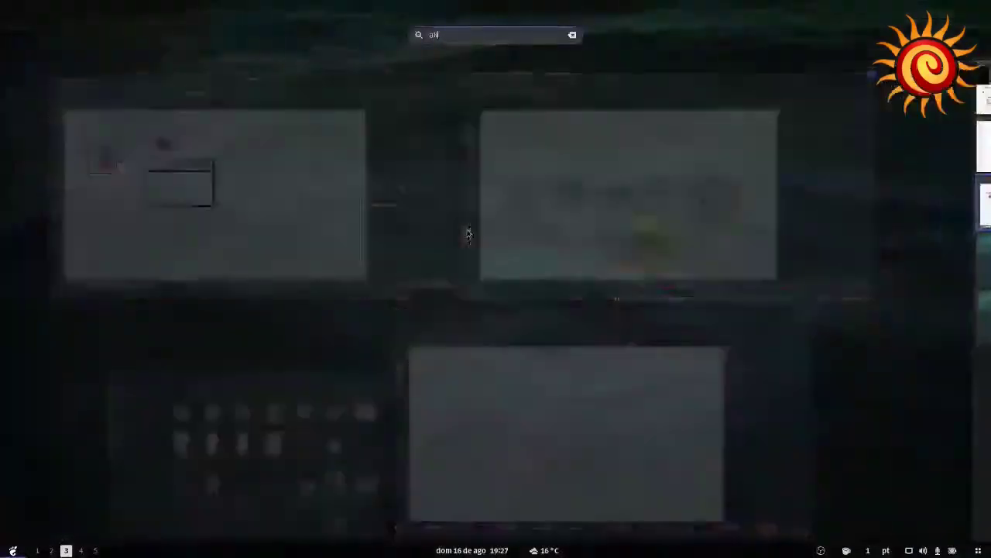
pyautogui.press('Escape')
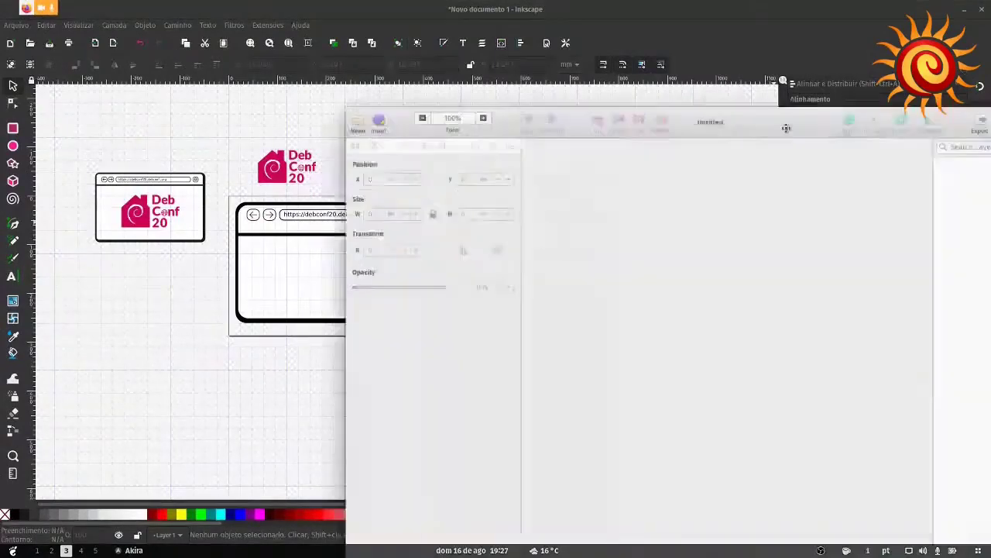
pyautogui.moveTo(795, 112); pyautogui.dragTo(555, 12)
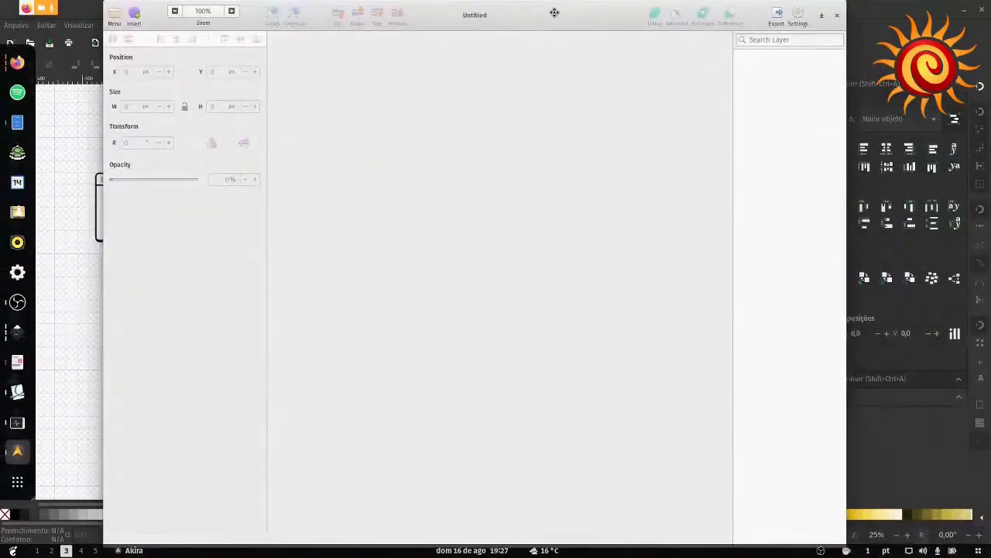
pyautogui.moveTo(555, 13); pyautogui.dragTo(553, 68)
# Step: Insert two artboards, one about 242 × 266 px and a second about 218 × 273 px to its lower right
pyautogui.click(218, 67)
pyautogui.click(224, 90)
pyautogui.moveTo(420, 136); pyautogui.dragTo(544, 272)
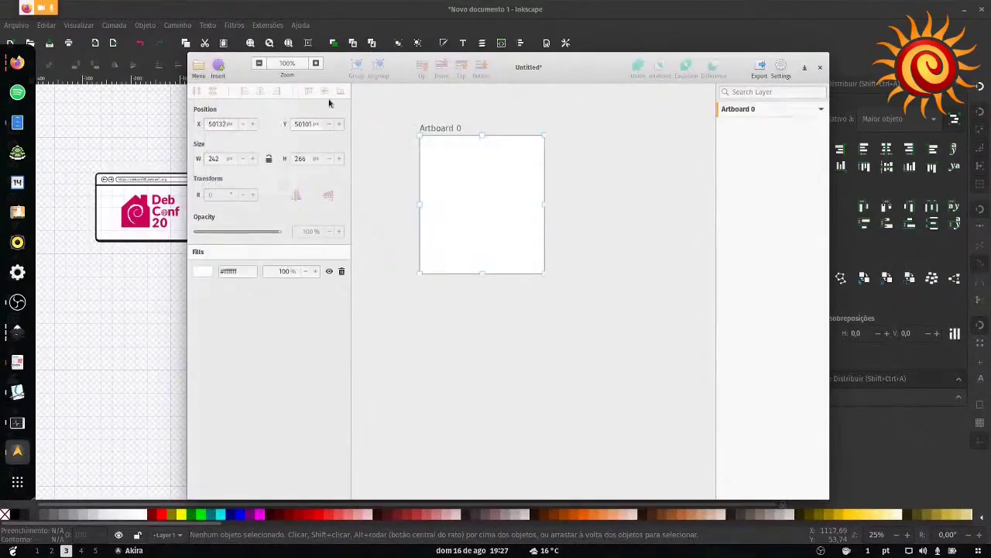
pyautogui.click(217, 67)
pyautogui.click(227, 126)
pyautogui.moveTo(589, 194); pyautogui.dragTo(702, 333)
pyautogui.click(219, 68)
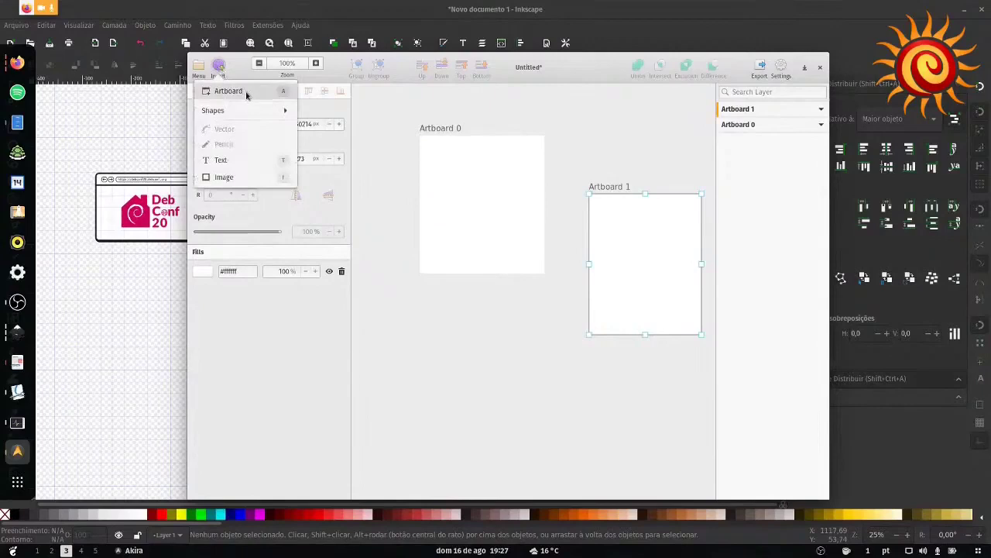
pyautogui.click(405, 117)
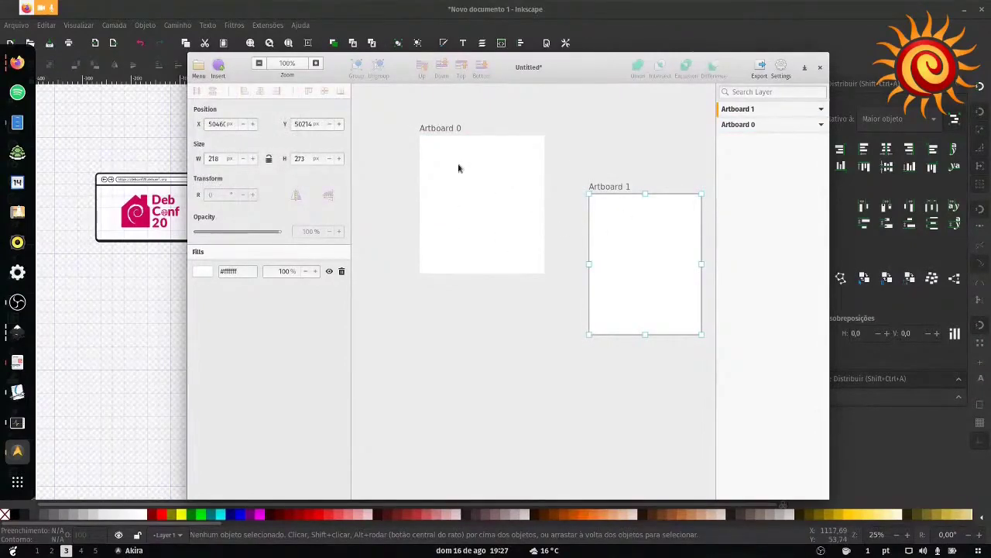
pyautogui.click(429, 211)
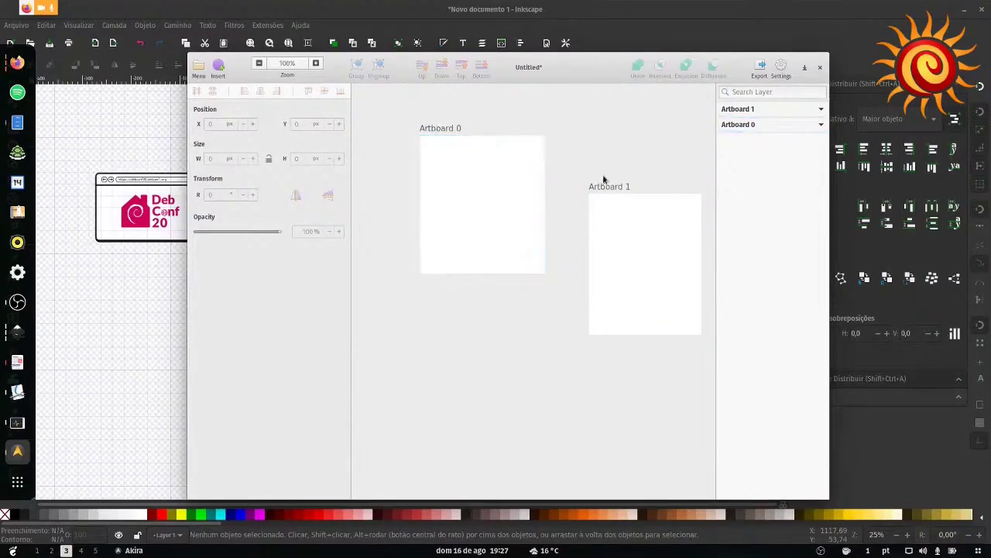
# Step: Insert a rectangle about 183 × 186 px overlapping the left edge of Artboard 0
pyautogui.click(456, 138)
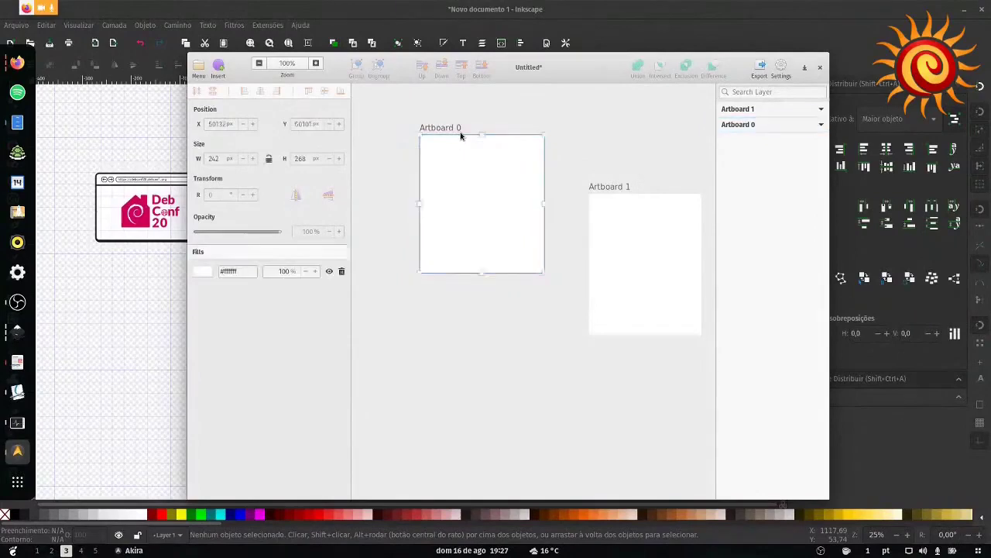
pyautogui.click(219, 69)
pyautogui.click(256, 109)
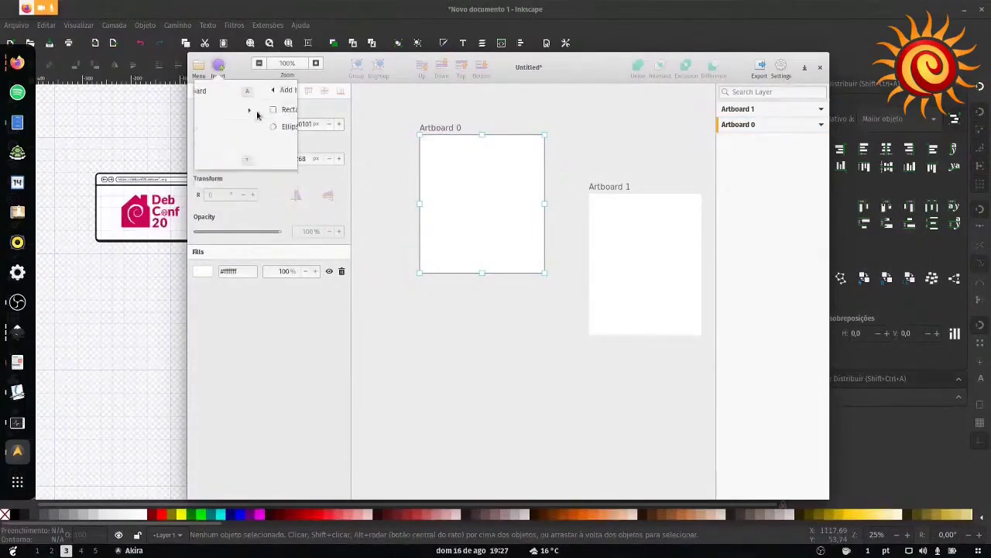
pyautogui.click(250, 115)
pyautogui.moveTo(386, 195); pyautogui.dragTo(481, 291)
pyautogui.moveTo(279, 231); pyautogui.dragTo(328, 231)
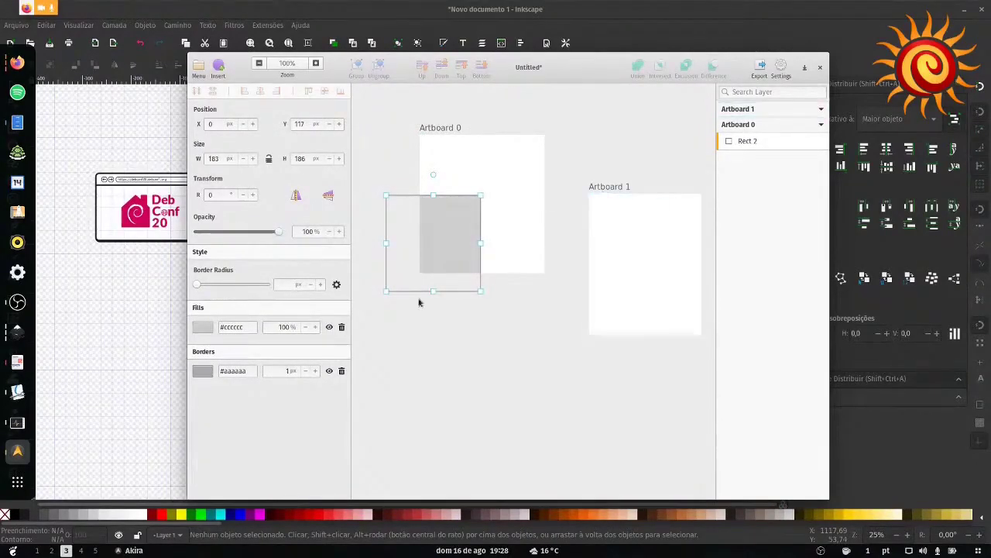
# Step: Fill the rectangle with dark red #9c2e2e, and quit Akira without saving
pyautogui.click(200, 329)
pyautogui.click(341, 198)
pyautogui.click(526, 354)
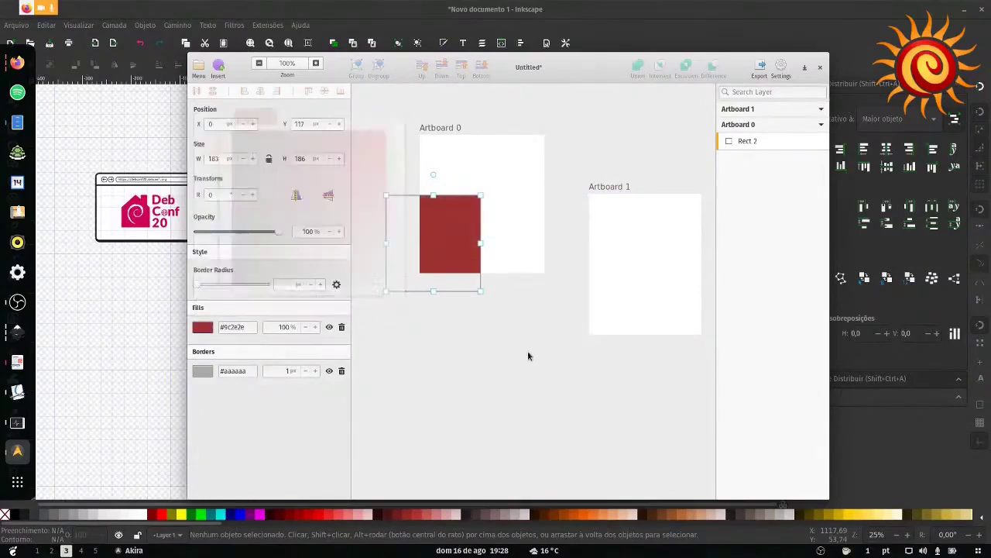
pyautogui.click(821, 67)
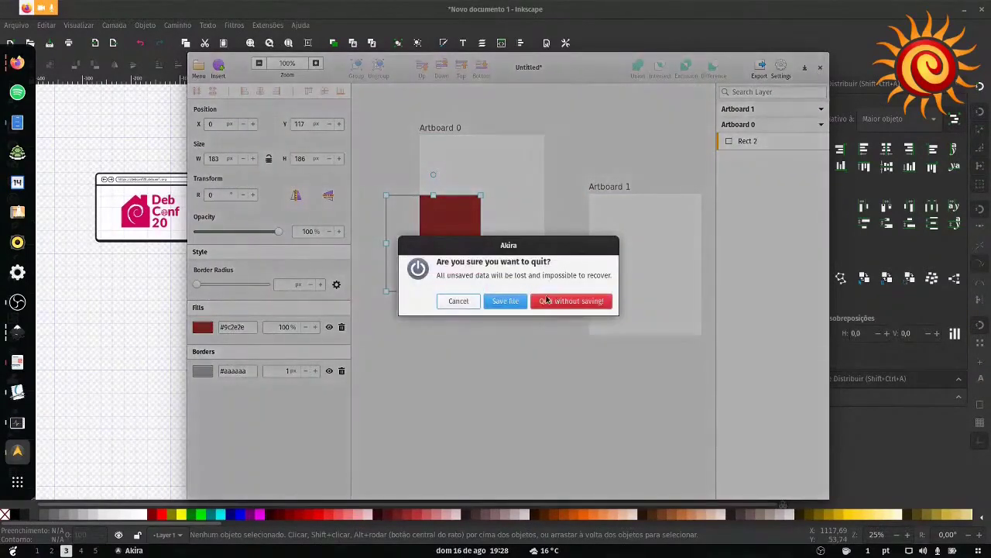
pyautogui.click(558, 302)
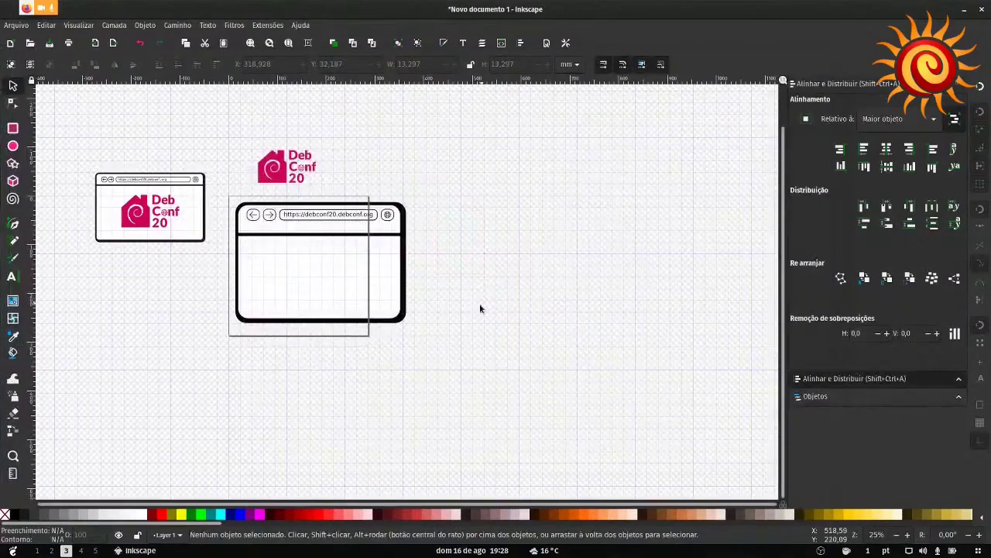
# Step: Examine the rebuilt browser window in Inkscape, including its address text, beside the reference illustration and the loose logo
pyautogui.moveTo(474, 181); pyautogui.dragTo(237, 333)
pyautogui.click(457, 312)
pyautogui.scroll(1, 224, 230)
pyautogui.scroll(1, 229, 230)
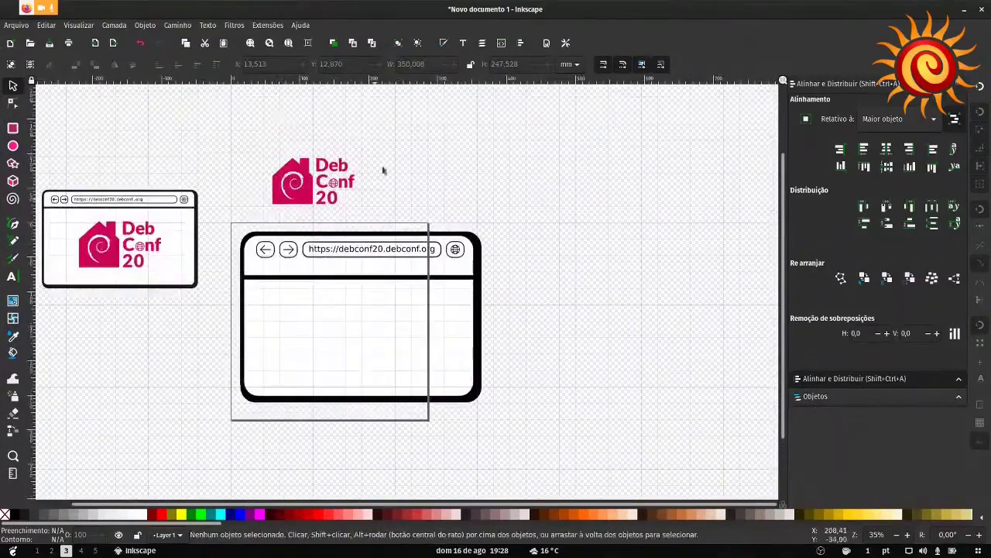
pyautogui.scroll(-3, 450, 280)
pyautogui.scroll(2, 449, 281)
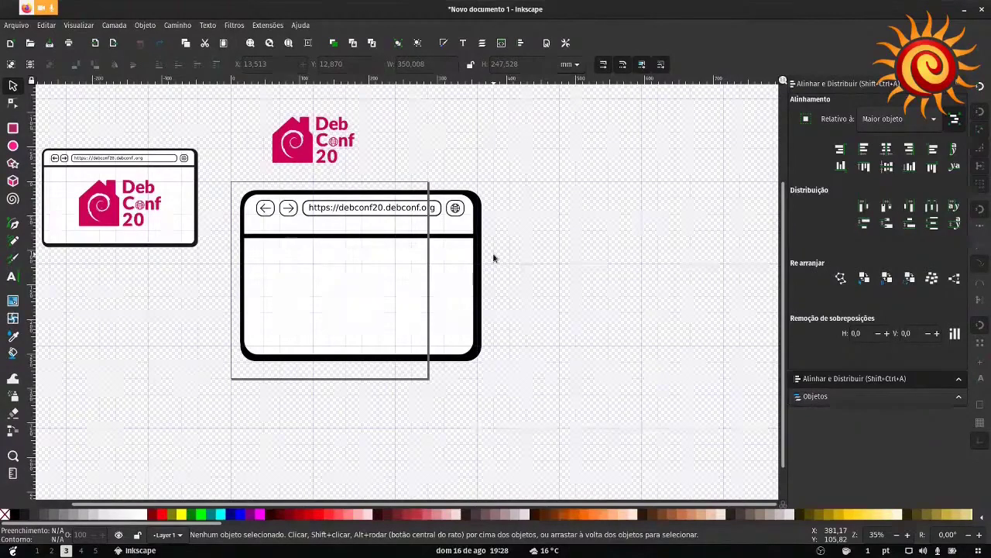
pyautogui.moveTo(582, 295); pyautogui.dragTo(518, 284)
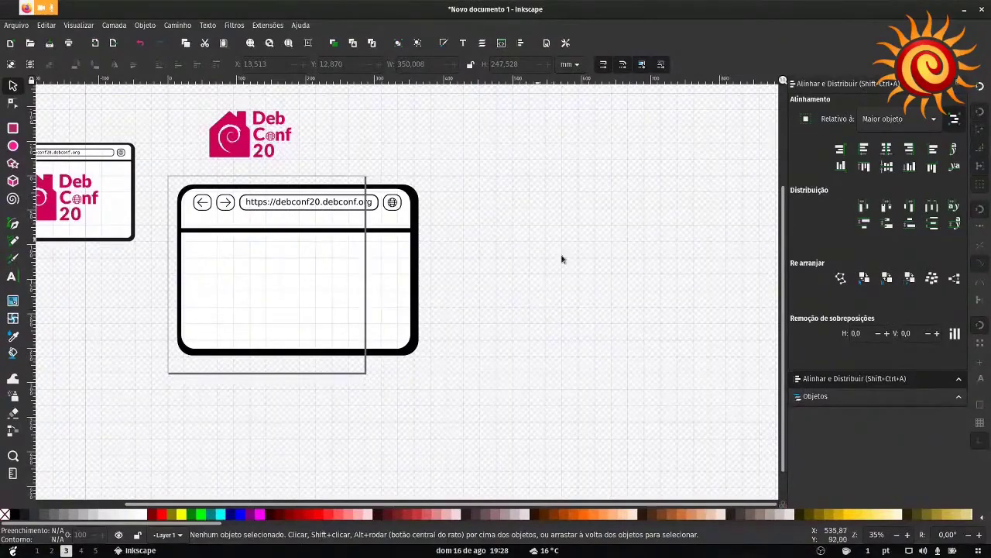
pyautogui.moveTo(461, 262); pyautogui.dragTo(560, 270)
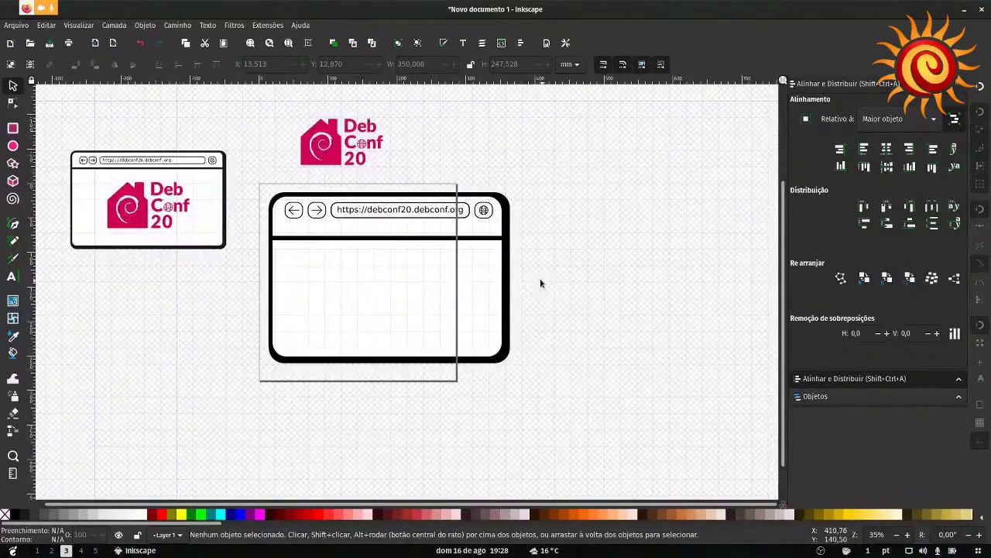
pyautogui.keyDown('ctrl'); pyautogui.scroll(3, 377, 193); pyautogui.keyUp('ctrl')
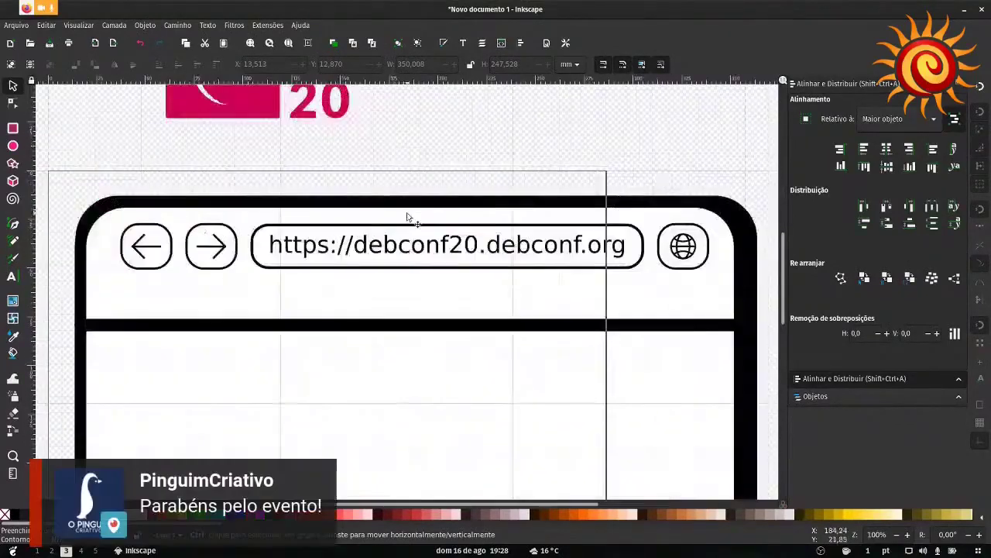
pyautogui.click(425, 254)
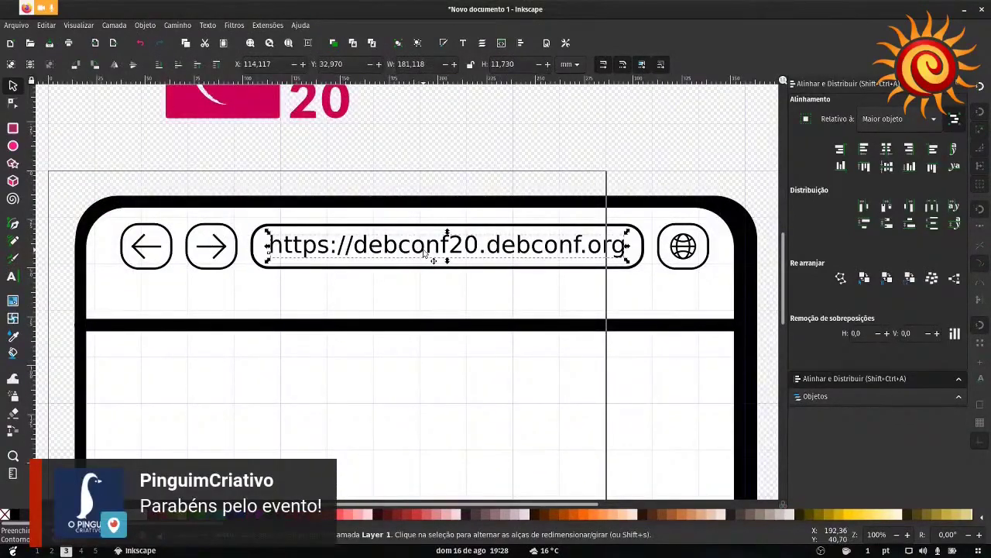
pyautogui.keyDown('ctrl'); pyautogui.scroll(-3, 424, 254); pyautogui.keyUp('ctrl')
pyautogui.click(644, 258)
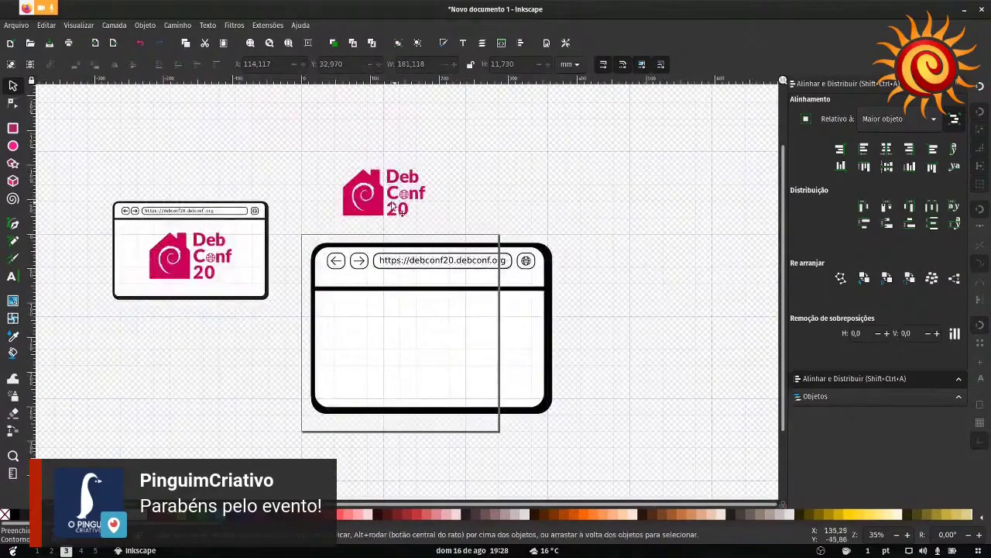
# Step: Move the loose DebConf 20 logo into the browser window's content area and raise it to the top of the stacking order
pyautogui.keyDown('ctrl'); pyautogui.scroll(2, 364, 194); pyautogui.keyUp('ctrl')
pyautogui.keyDown('ctrl'); pyautogui.scroll(-1, 374, 287); pyautogui.keyUp('ctrl')
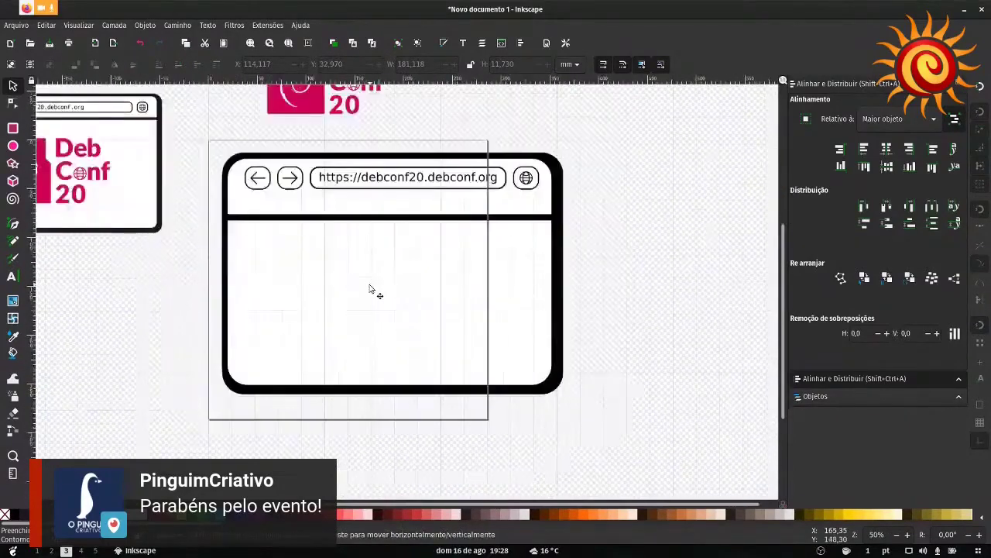
pyautogui.scroll(4, 377, 287)
pyautogui.click(310, 219)
pyautogui.moveTo(310, 219); pyautogui.dragTo(389, 424)
pyautogui.click(217, 64)
pyautogui.scroll(-5, 339, 283)
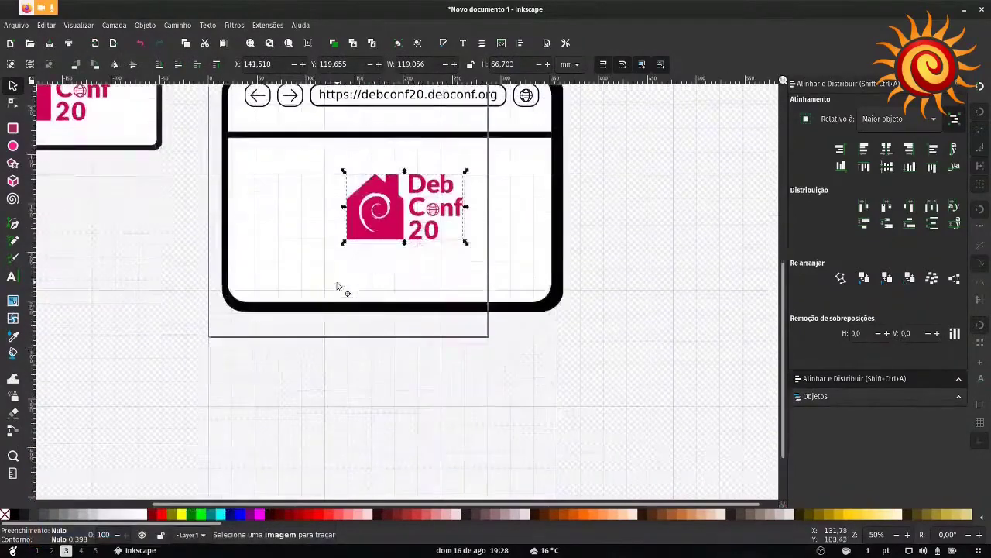
# Step: Enlarge the logo proportionally to about 193 × 108 mm and reposition it within the browser's content area
pyautogui.moveTo(466, 207); pyautogui.dragTo(494, 210)
pyautogui.moveTo(322, 247); pyautogui.dragTo(296, 218)
pyautogui.scroll(4, 629, 248)
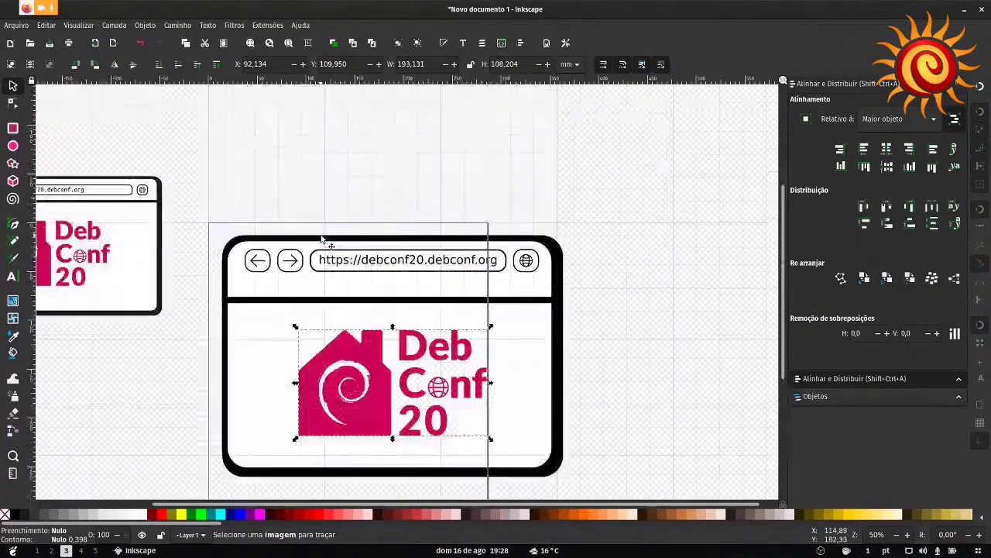
pyautogui.click(633, 220)
pyautogui.scroll(-2, 631, 220)
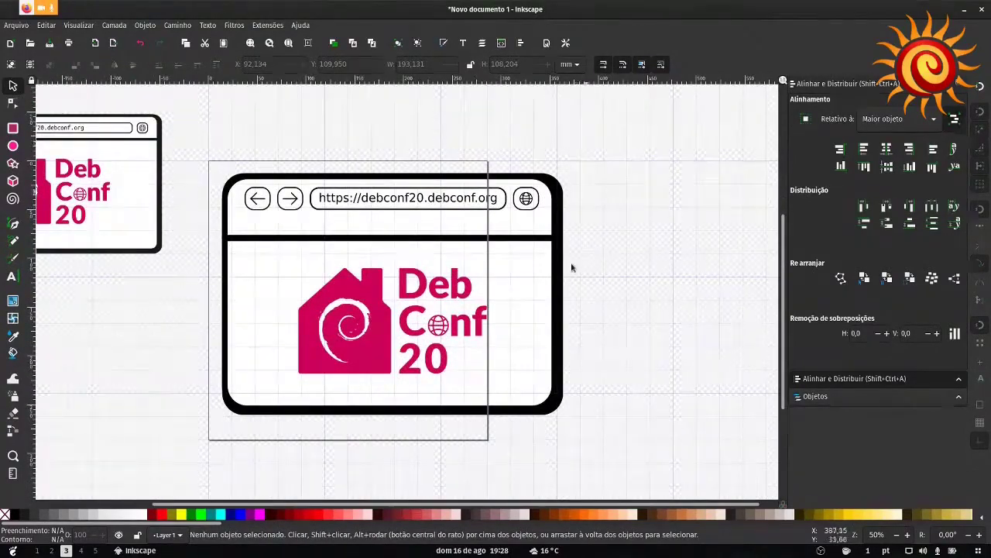
# Step: Center the logo horizontally and vertically on the browser frame, and shift it straight down into the middle of the content area
pyautogui.click(415, 342)
pyautogui.keyDown('shift'); pyautogui.click(552, 346); pyautogui.keyUp('shift')
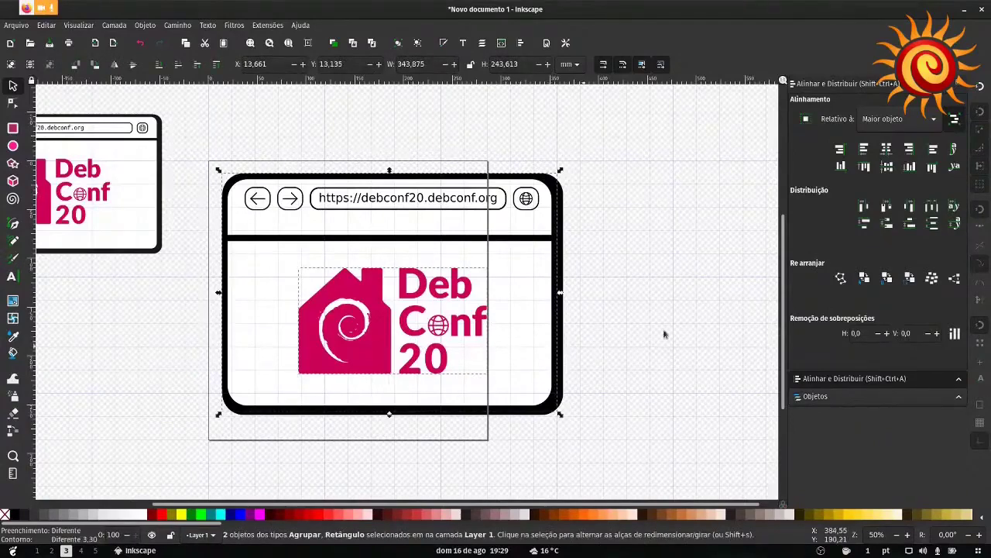
pyautogui.click(887, 148)
pyautogui.click(886, 165)
pyautogui.click(325, 294)
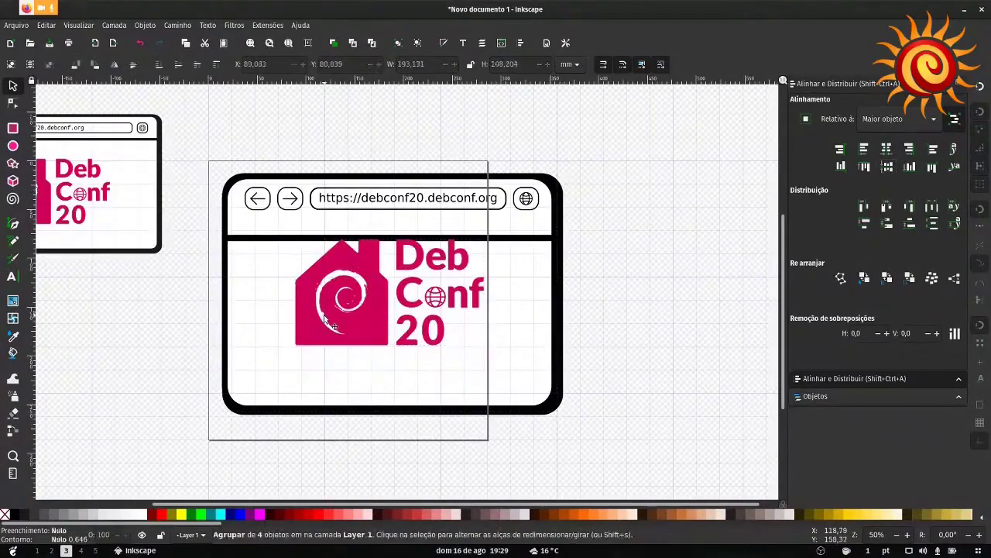
pyautogui.moveTo(325, 293); pyautogui.dragTo(325, 319)
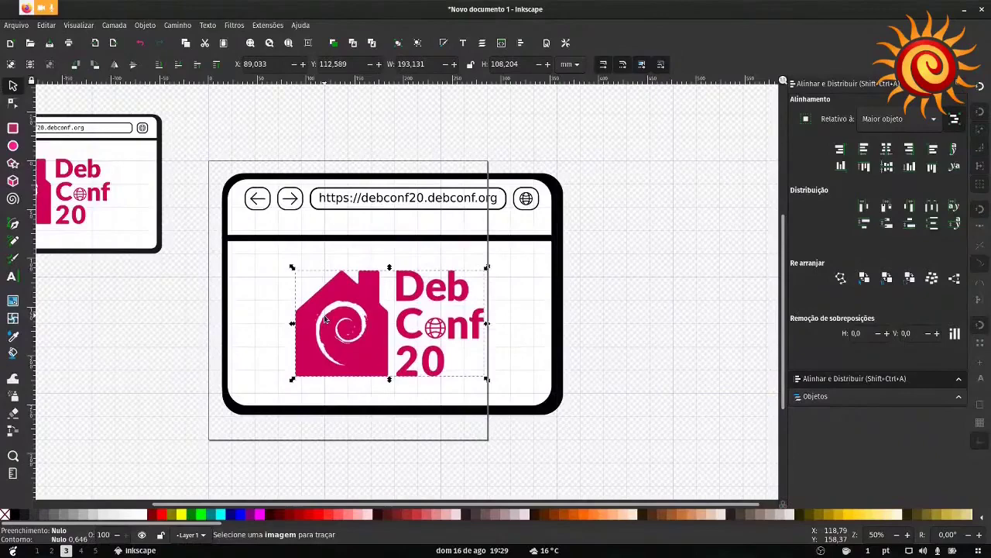
# Step: Deselect the logo and switch to OBS Studio
pyautogui.click(172, 282)
pyautogui.moveTo(171, 282); pyautogui.dragTo(219, 300)
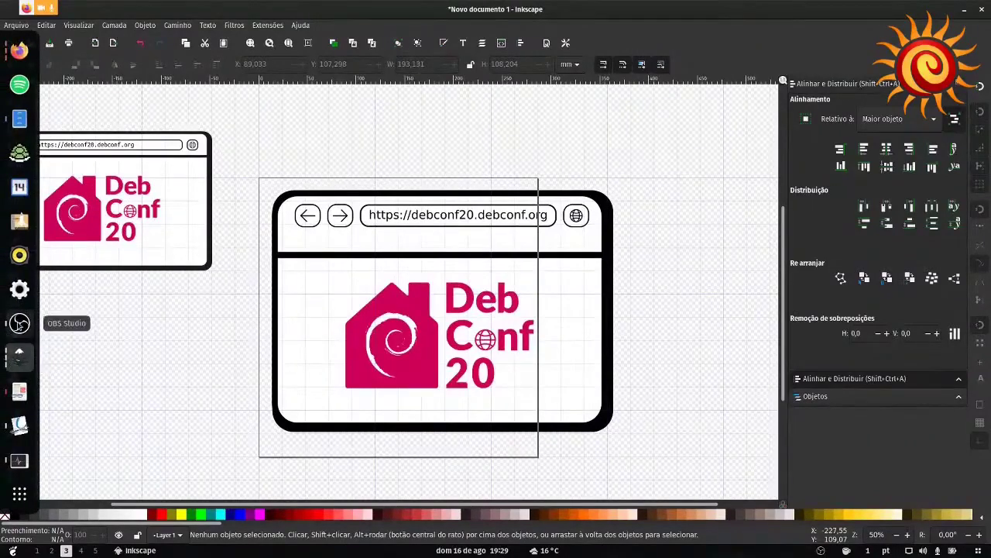
pyautogui.click(20, 322)
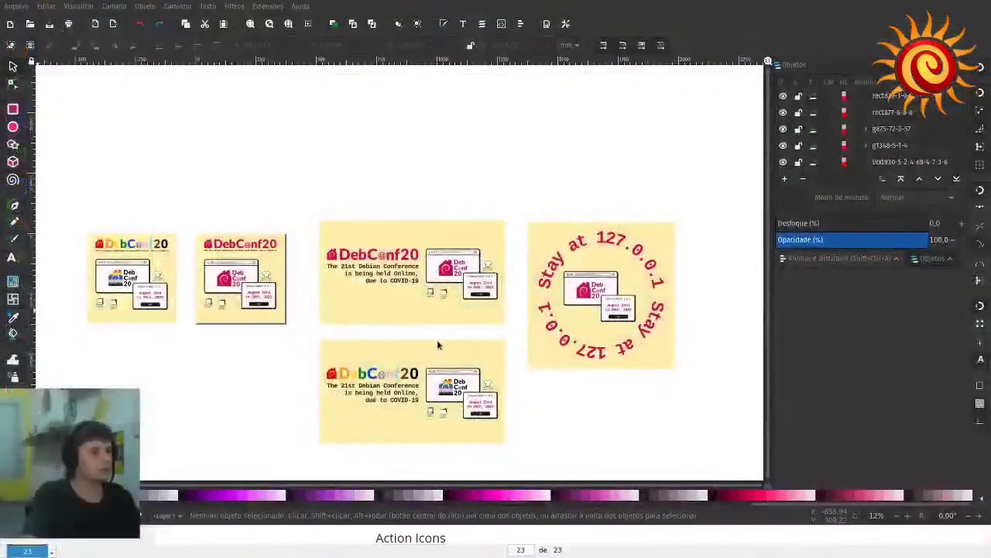